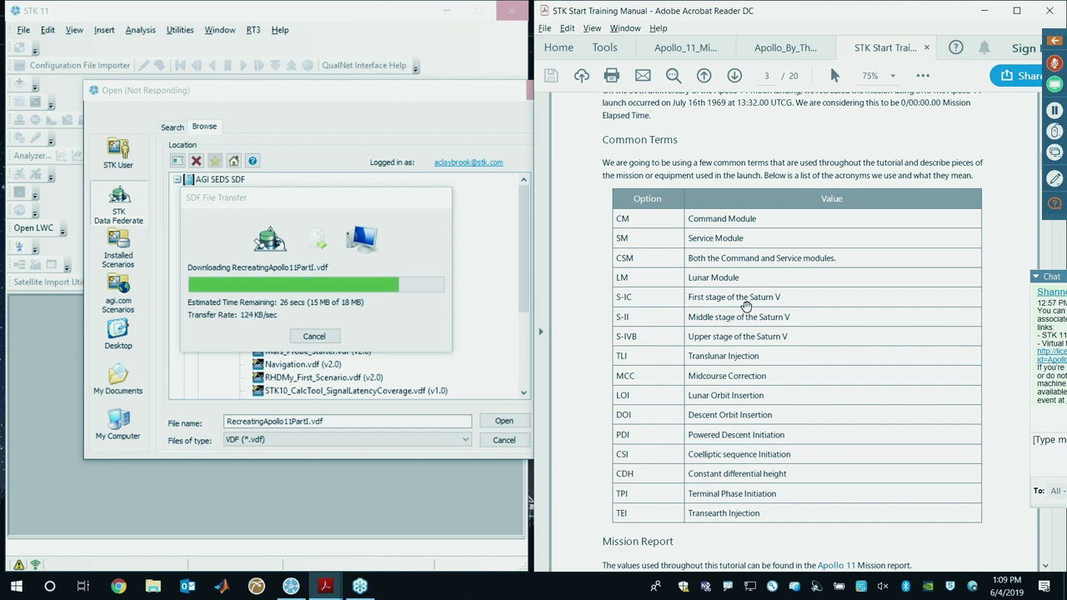
# Step: Read through the Common Terms table and the Mission Report section of the training manual up to Load a Scenario
pyautogui.scroll(-1, 738, 335)
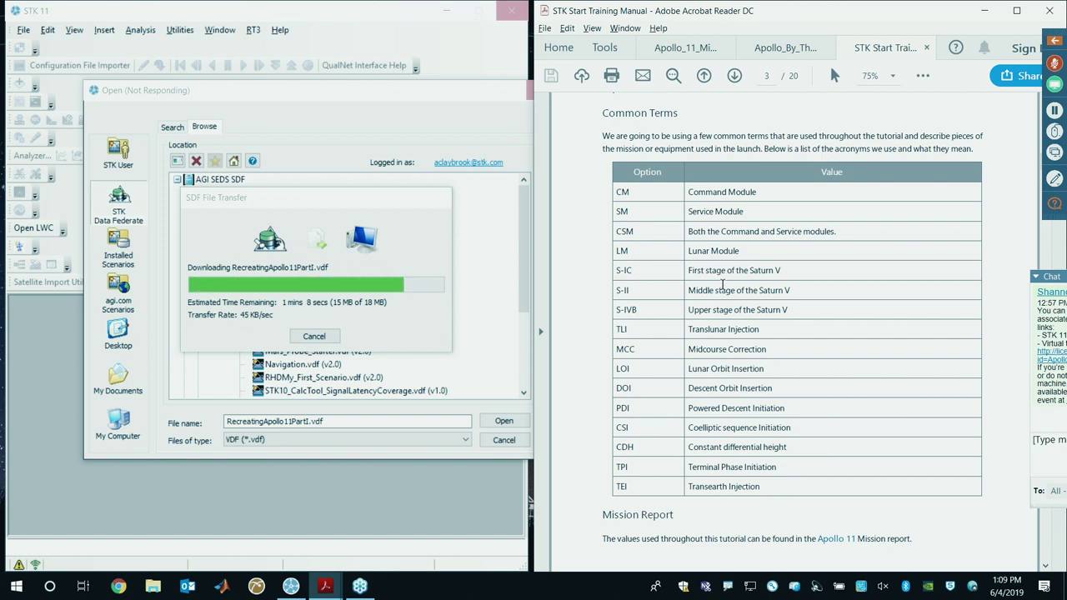
pyautogui.scroll(-1, 722, 290)
pyautogui.scroll(-1, 738, 299)
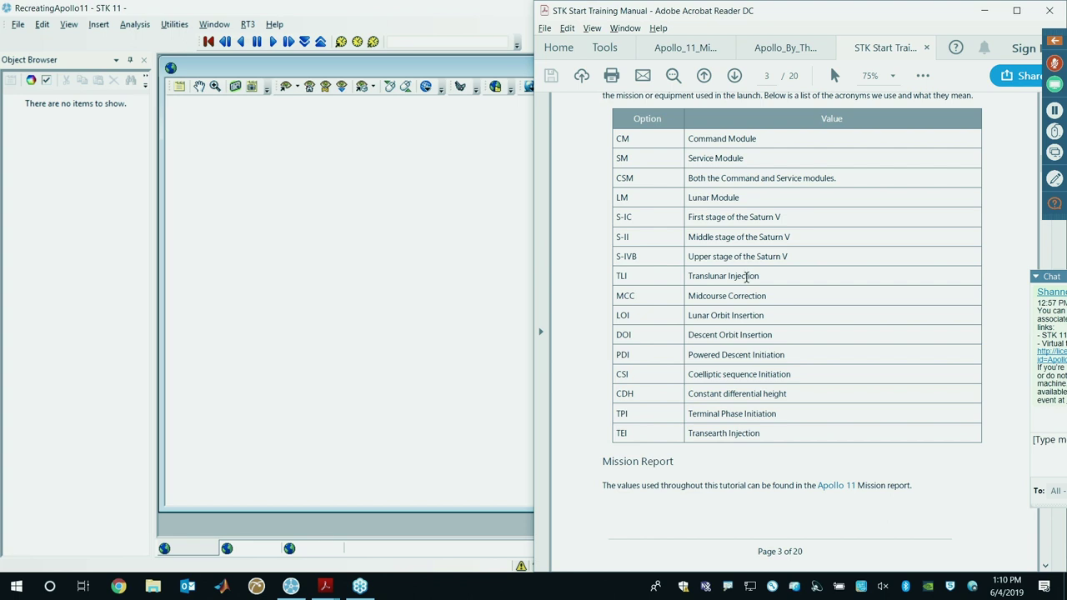
pyautogui.scroll(-1, 714, 304)
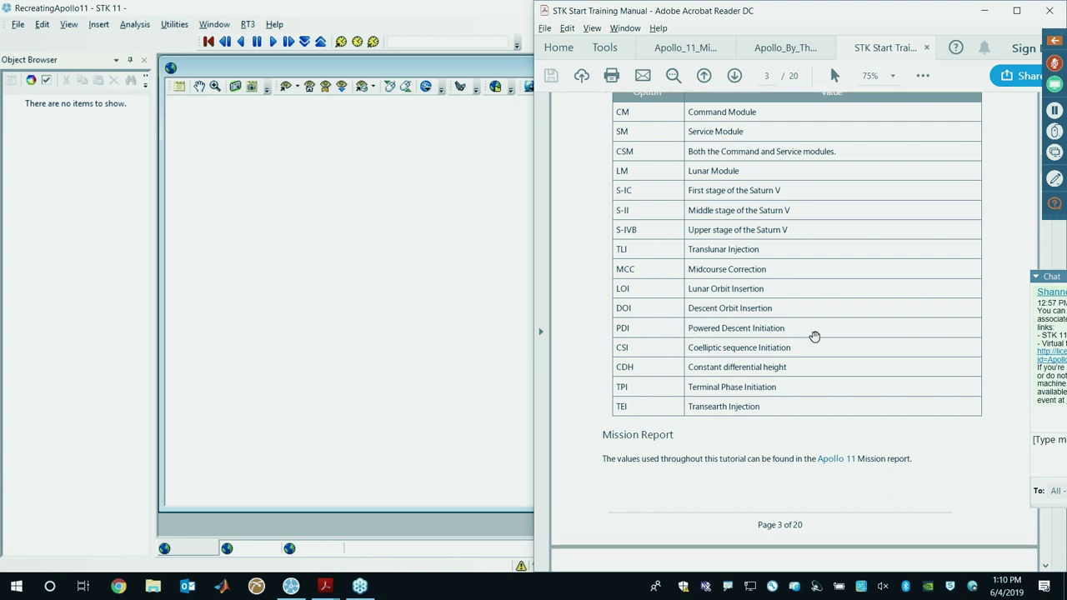
pyautogui.scroll(-1, 742, 325)
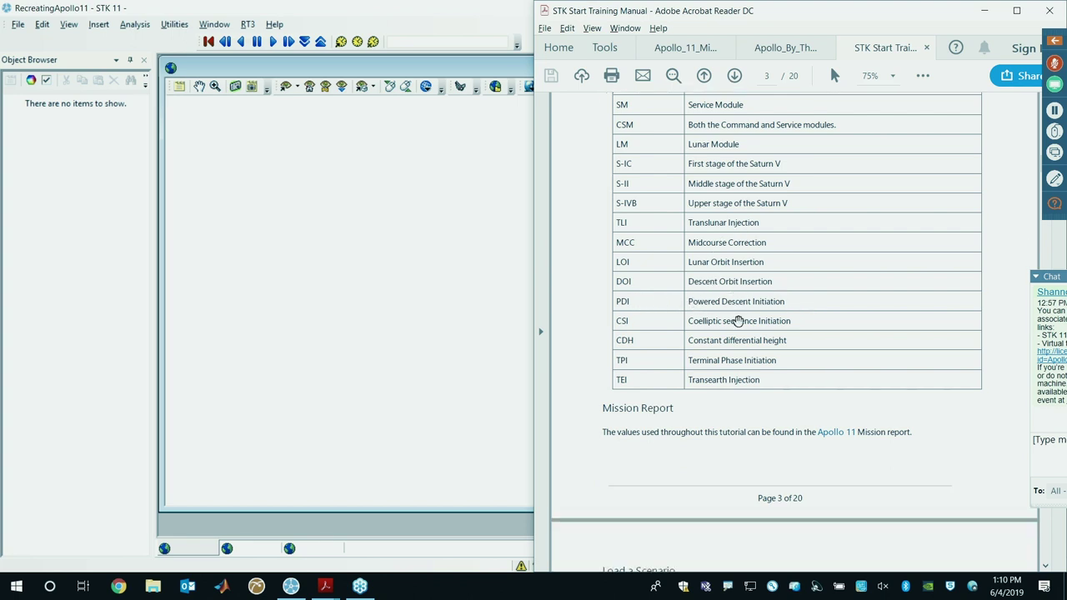
pyautogui.scroll(-2, 688, 324)
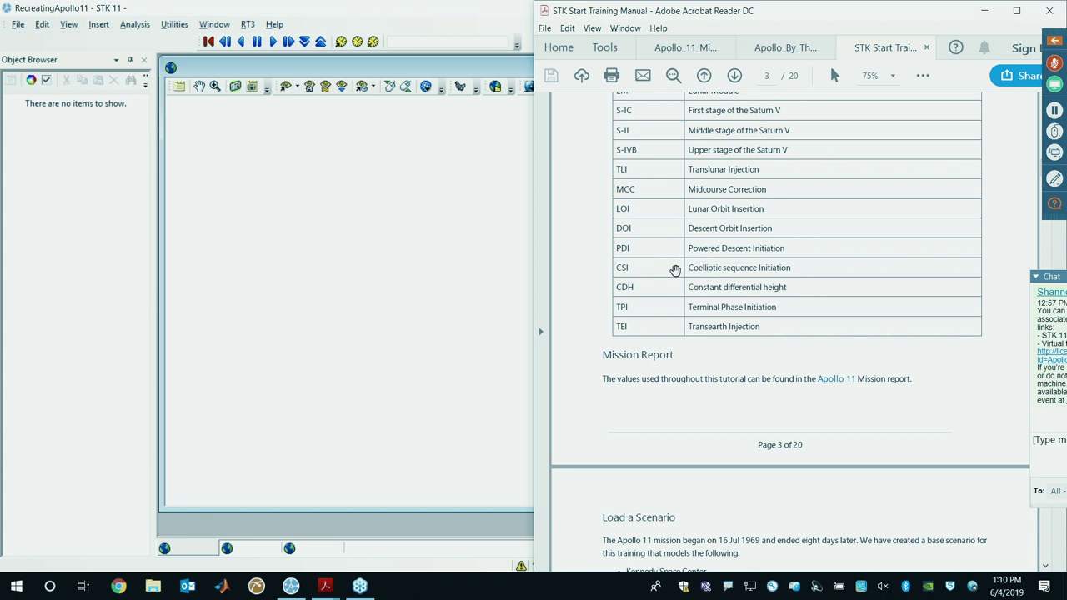
pyautogui.scroll(-1, 733, 281)
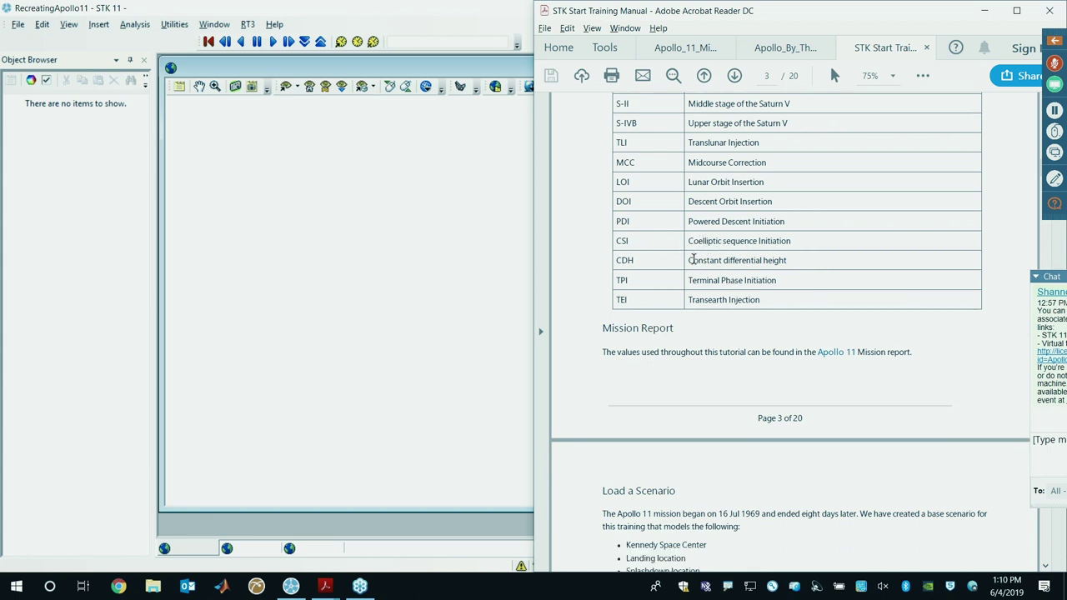
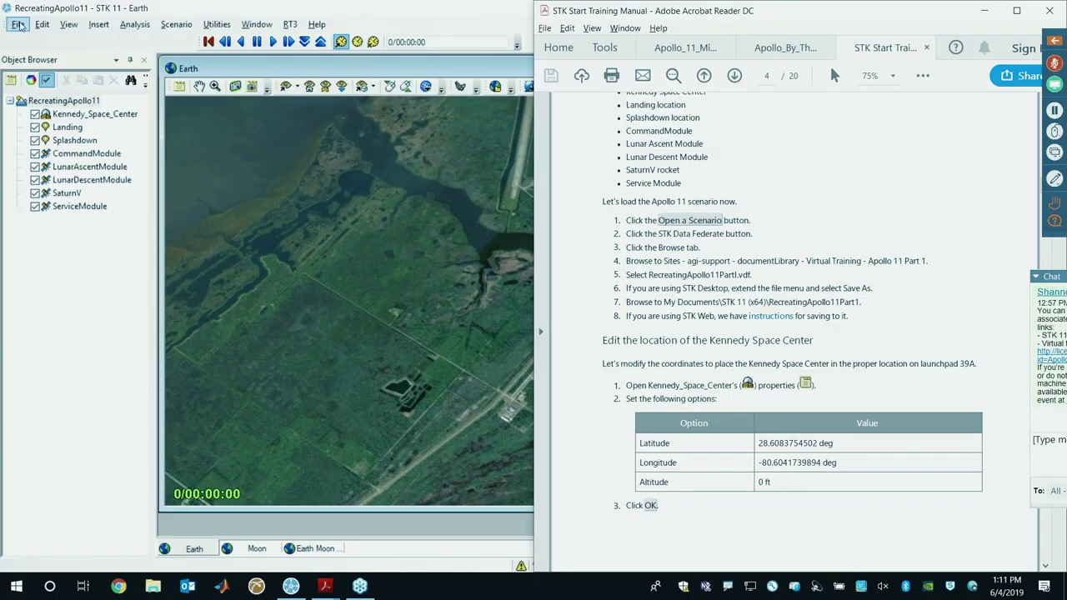
# Step: Start saving the scenario under a new name and choose the STK 11 (x64) folder in My Documents
pyautogui.click(19, 25)
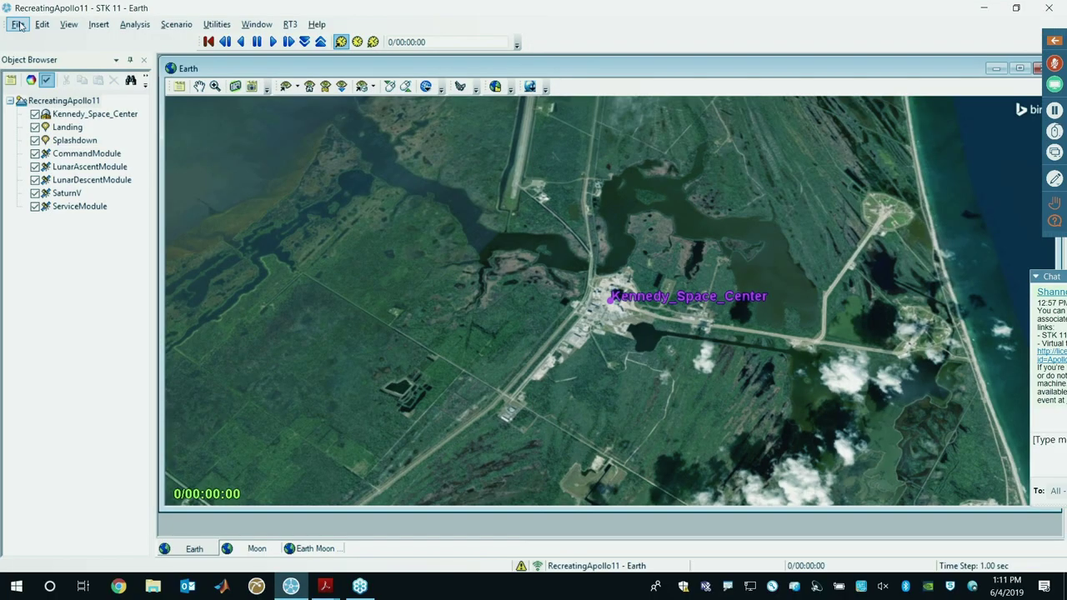
pyautogui.click(18, 24)
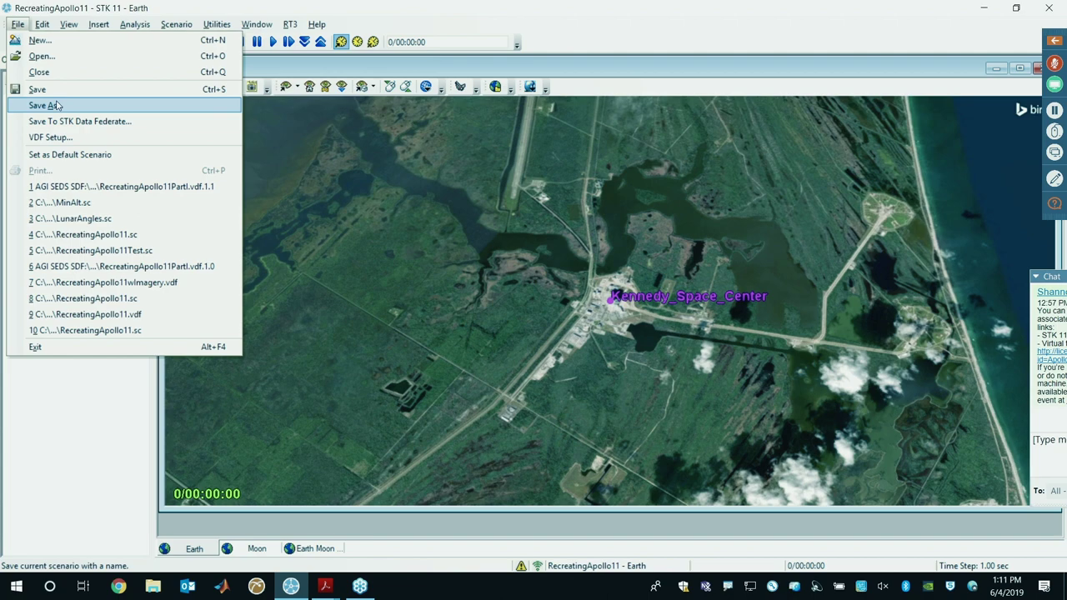
pyautogui.click(45, 105)
pyautogui.hotkey('alt', 'Tab')
pyautogui.scroll(-1, 760, 240)
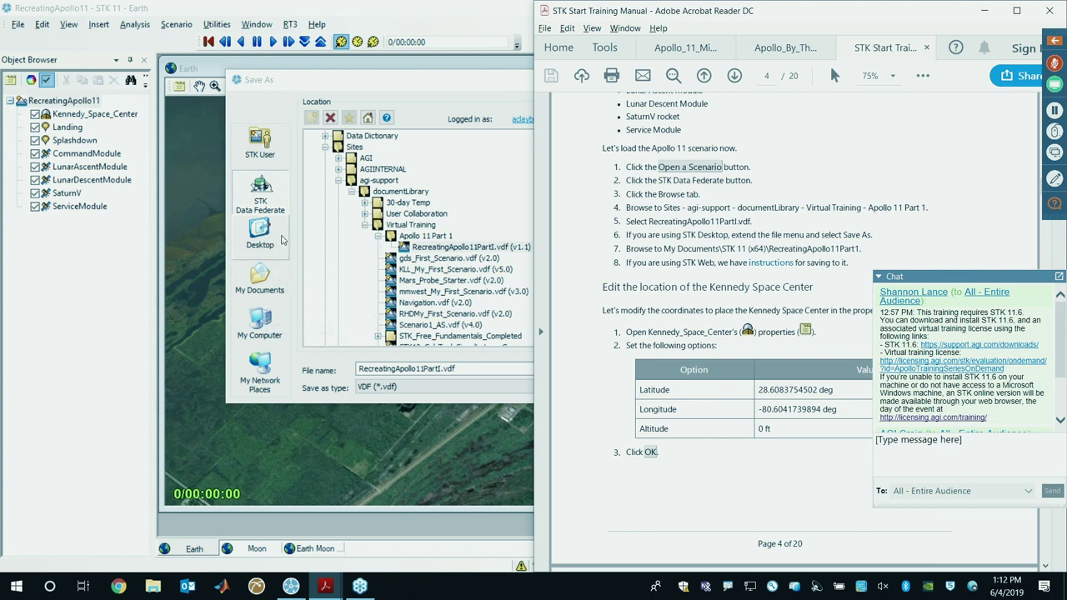
pyautogui.click(260, 280)
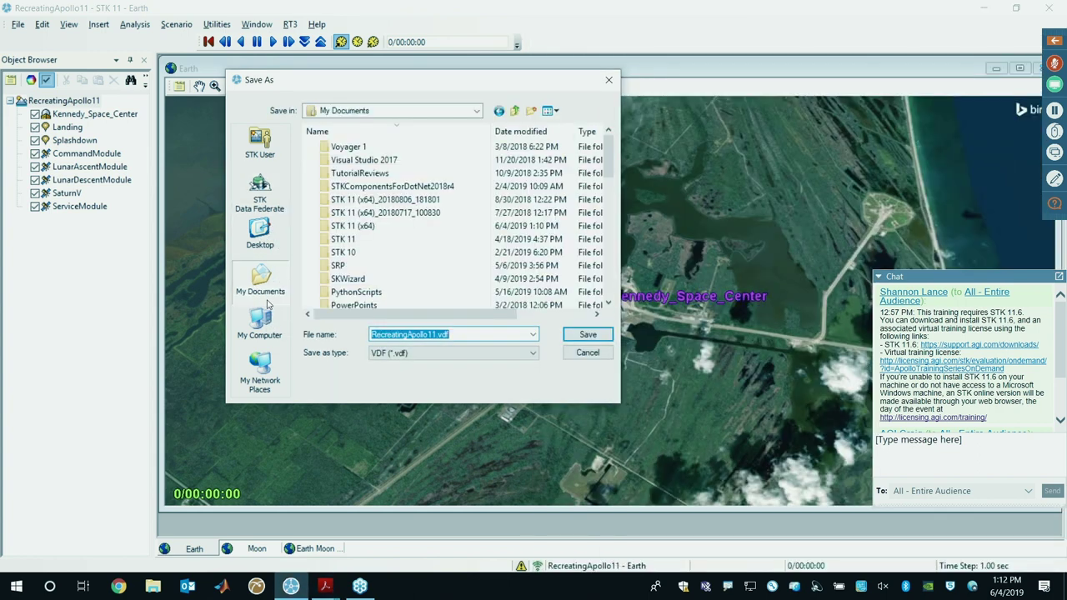
pyautogui.doubleClick(396, 226)
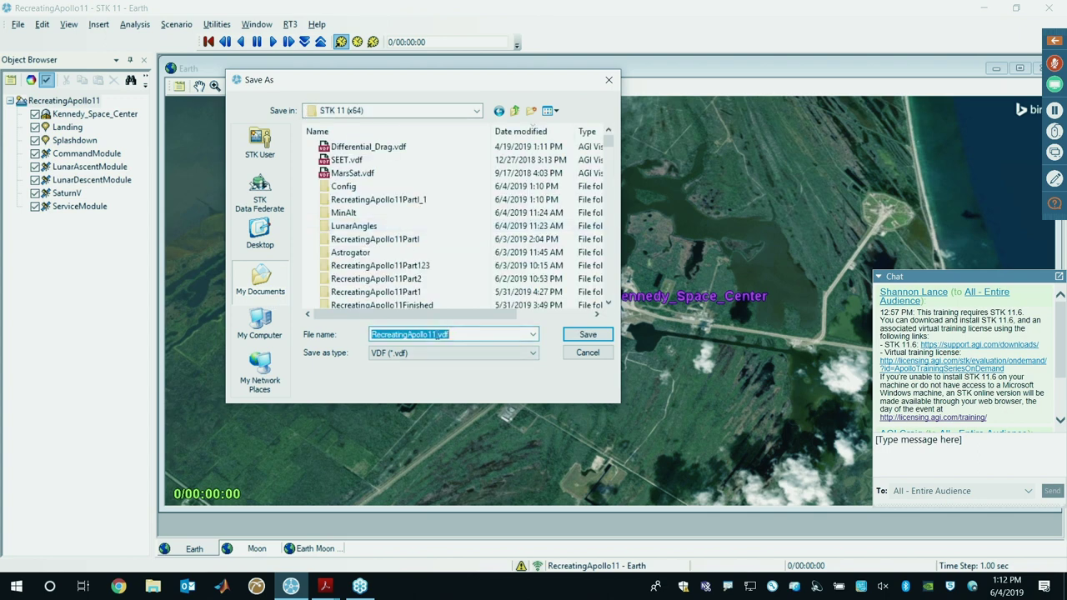
# Step: Set the save format to Scenario Files (*.sc) and save the scenario as RecreatingApollo11_1
pyautogui.click(437, 335)
pyautogui.click(461, 354)
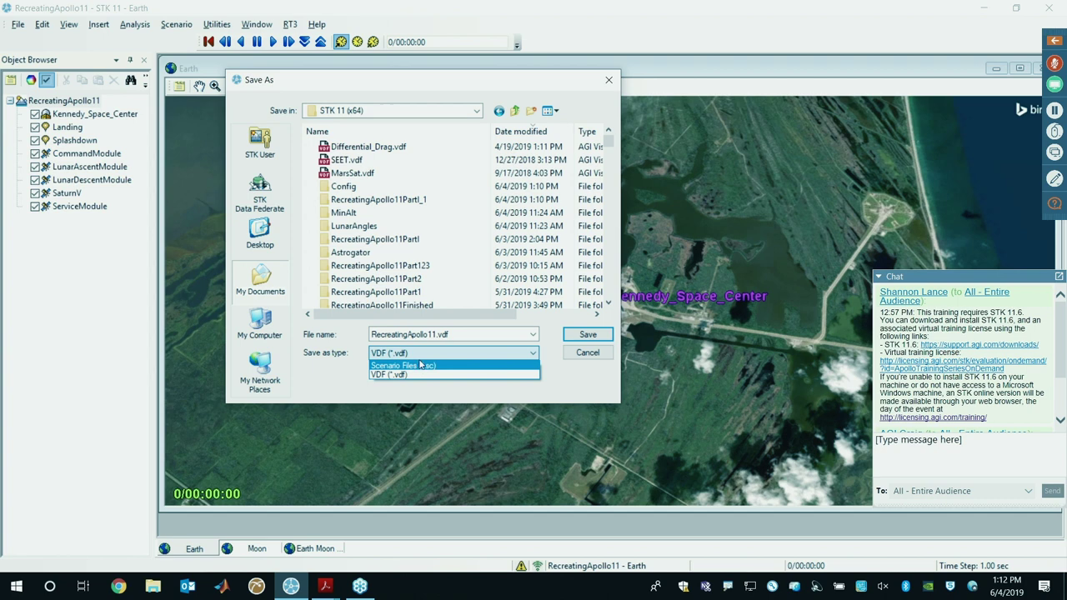
pyautogui.click(431, 335)
pyautogui.doubleClick(440, 334)
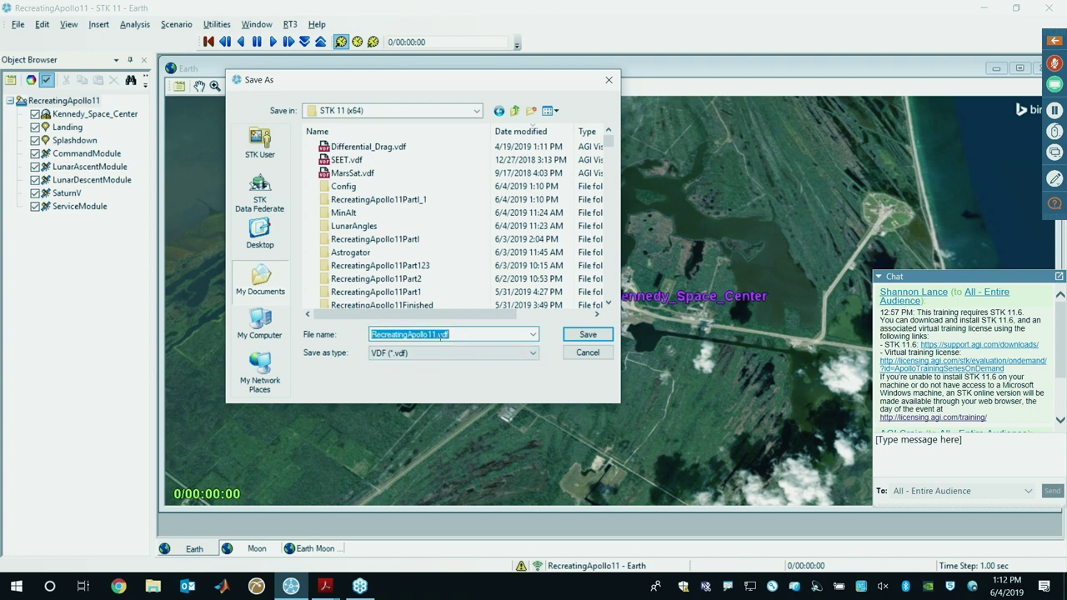
pyautogui.click(425, 354)
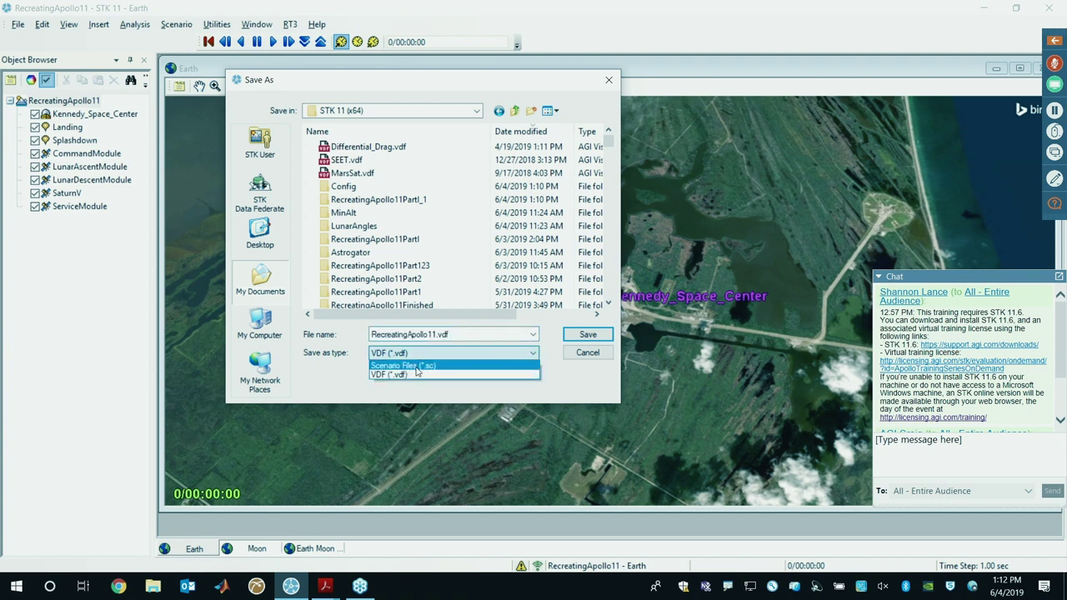
pyautogui.click(417, 366)
pyautogui.moveTo(437, 334); pyautogui.dragTo(377, 334)
pyautogui.moveTo(466, 334); pyautogui.dragTo(355, 332)
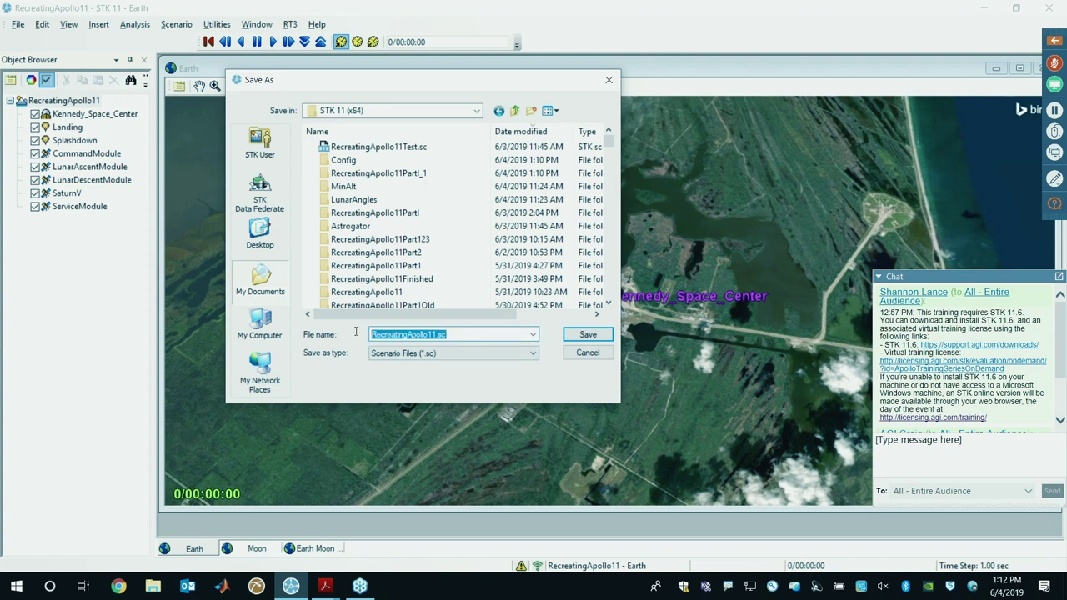
pyautogui.click(440, 334)
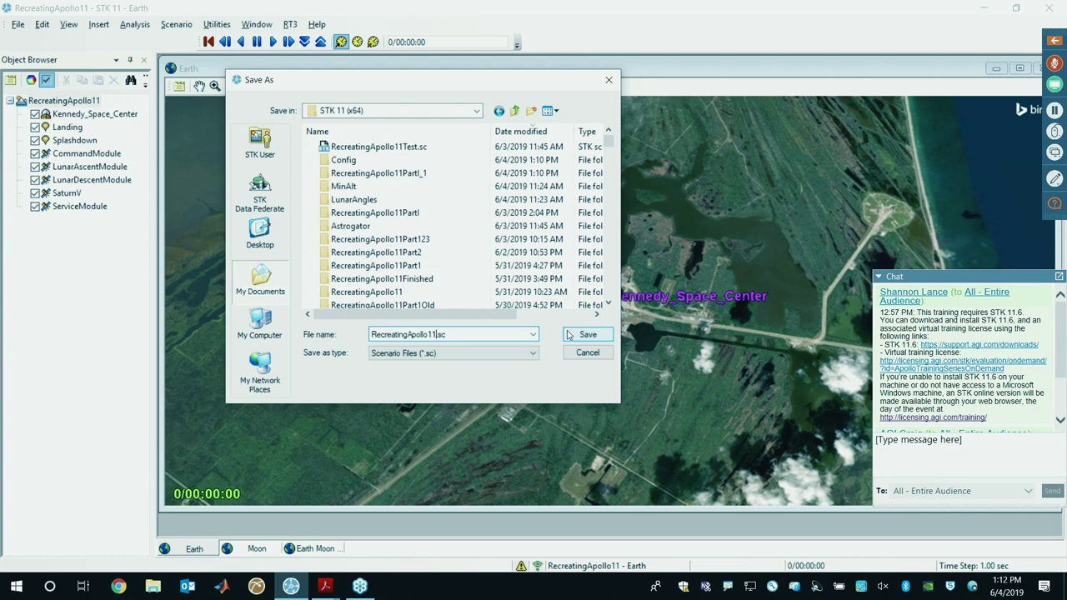
pyautogui.write('_')
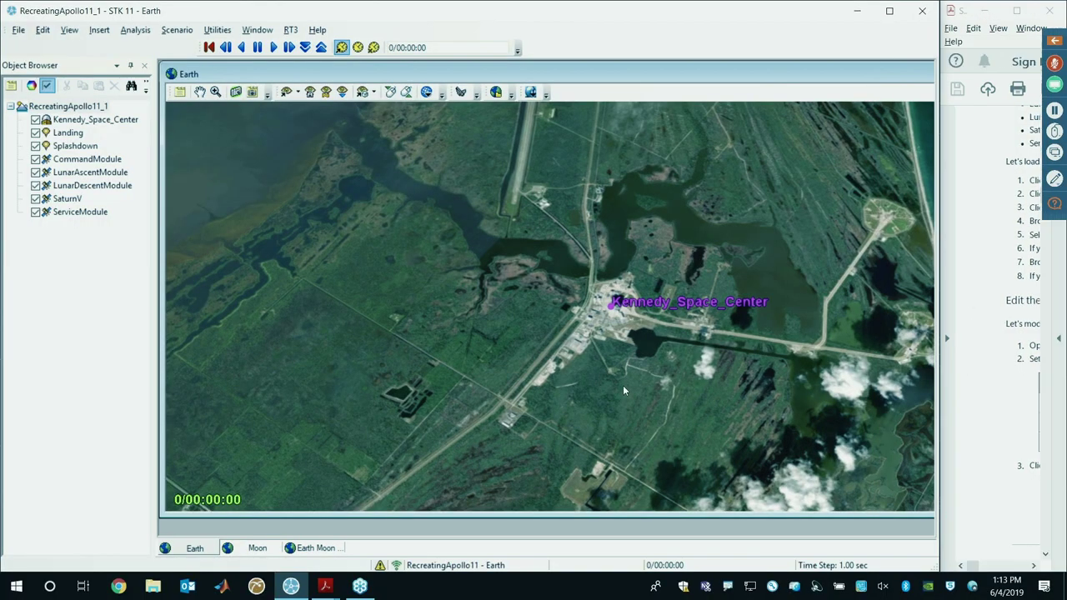
# Step: Examine the terrain around Kennedy_Space_Center in the Earth 3D view from several angles and distances
pyautogui.moveTo(609, 335); pyautogui.dragTo(249, 325)
pyautogui.moveTo(523, 344); pyautogui.dragTo(712, 350)
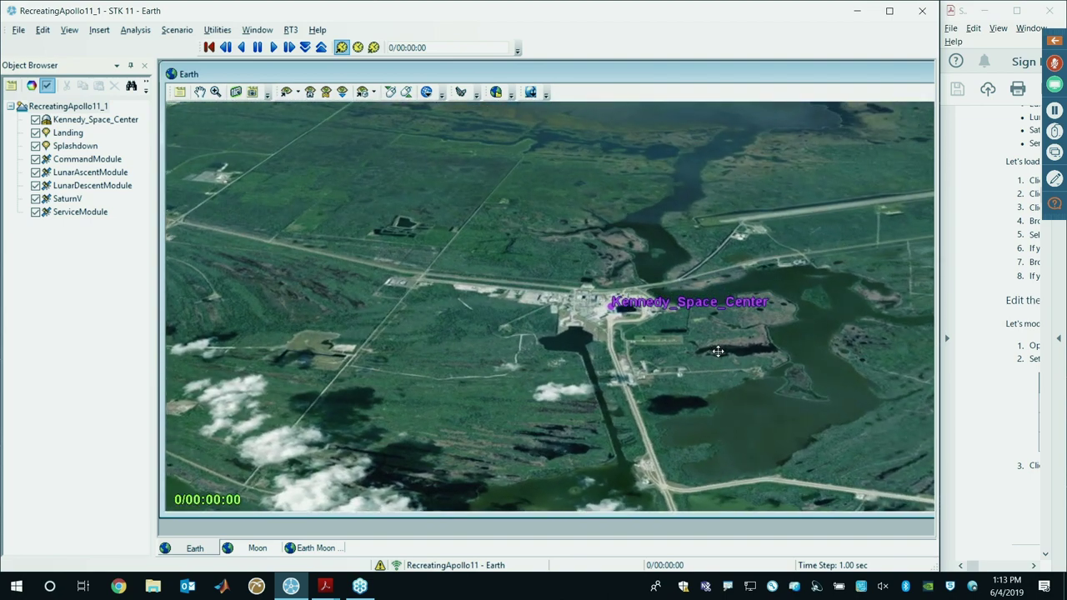
pyautogui.moveTo(717, 353); pyautogui.dragTo(800, 312)
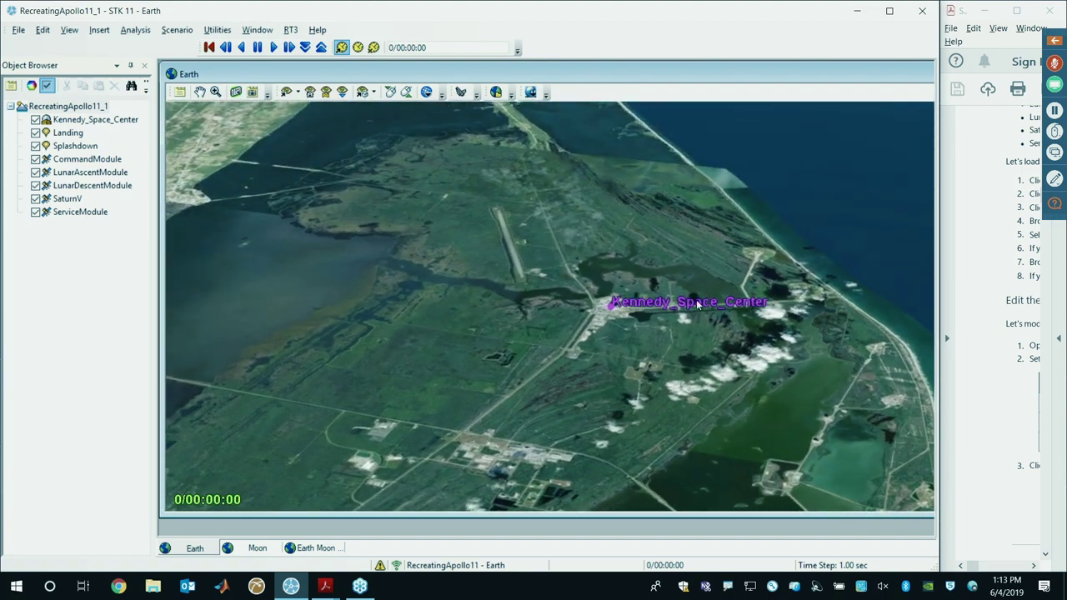
pyautogui.scroll(3, 697, 305)
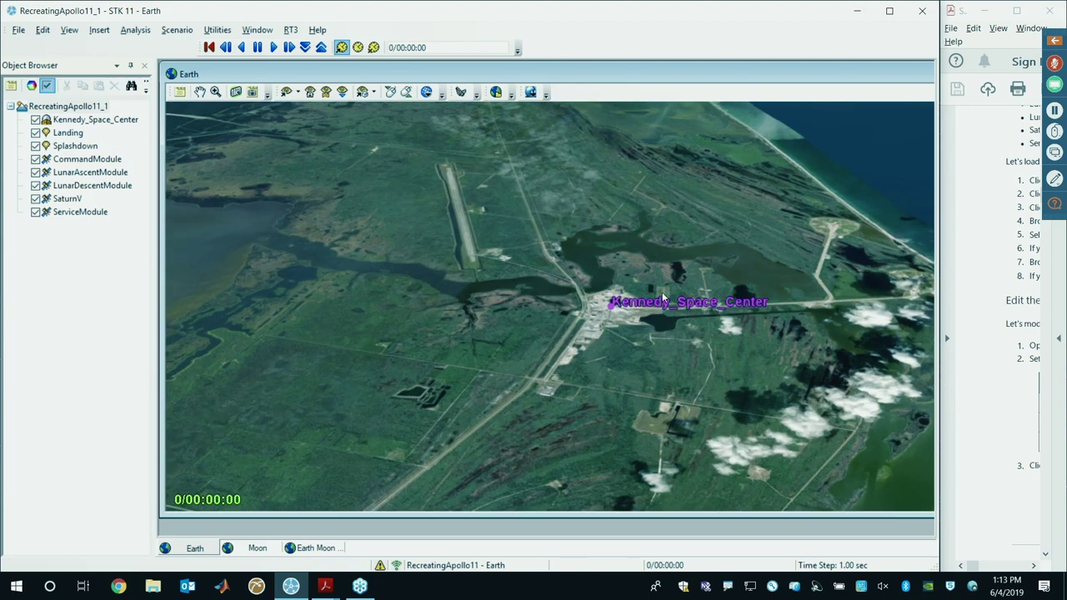
pyautogui.scroll(-4, 654, 329)
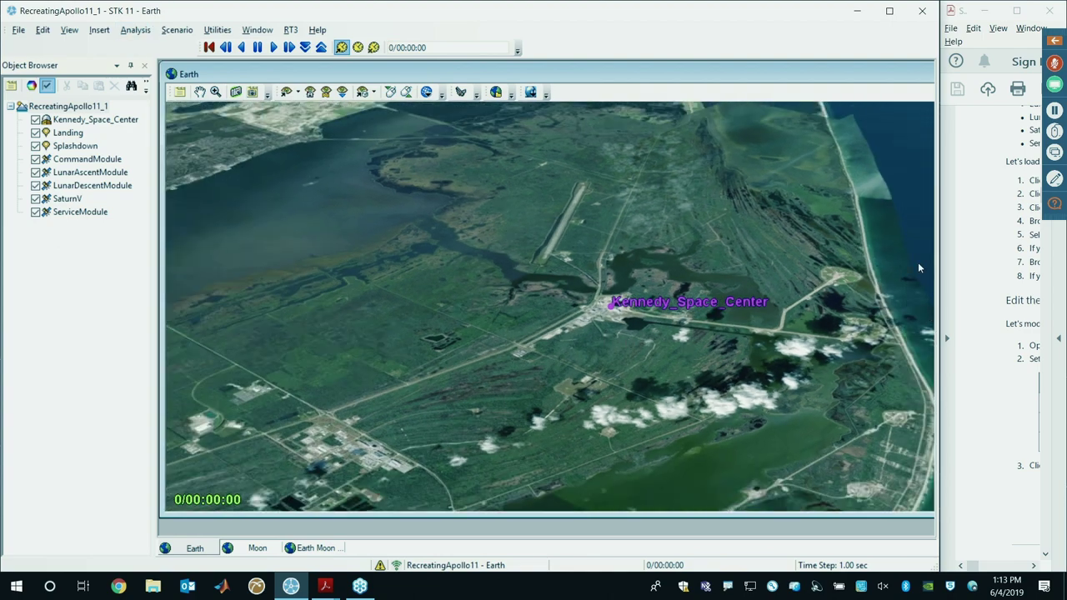
# Step: Give the training manual more room beside the scenario and show its Kennedy Space Center location table
pyautogui.moveTo(937, 260); pyautogui.dragTo(734, 260)
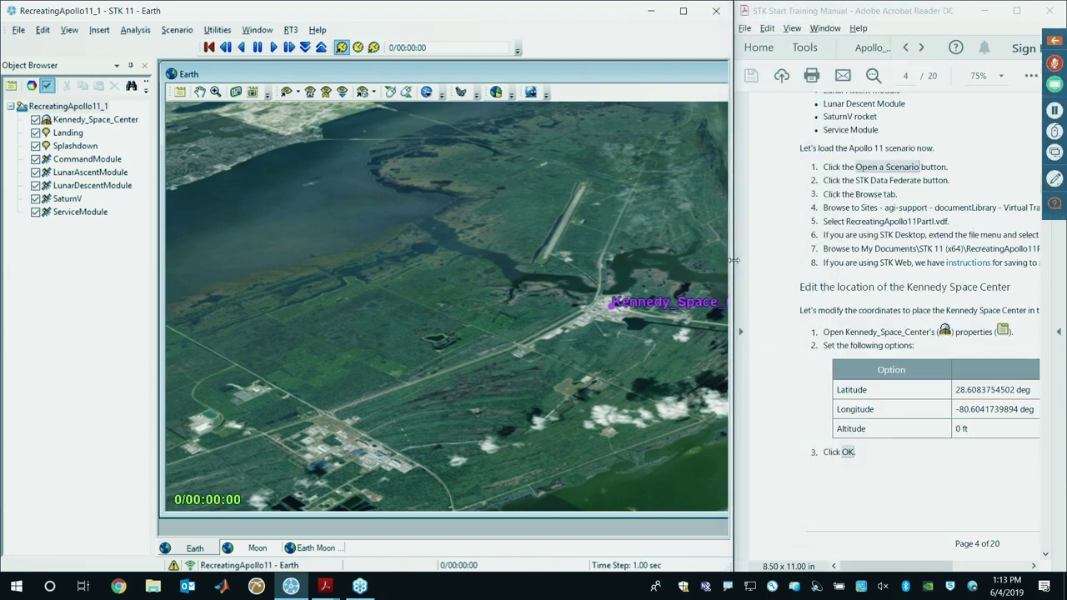
pyautogui.moveTo(873, 565); pyautogui.dragTo(893, 564)
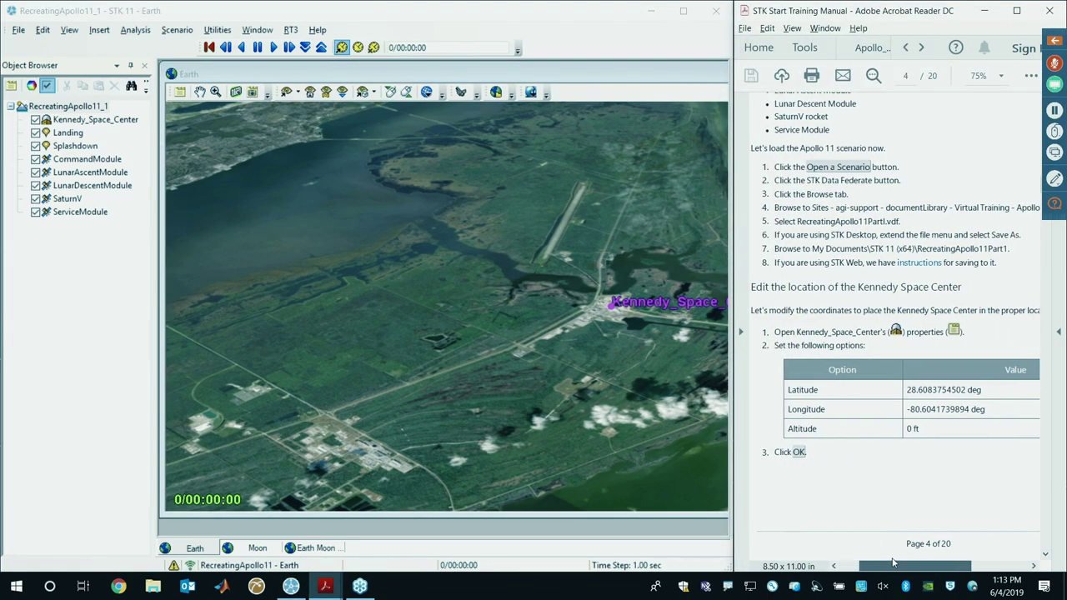
pyautogui.scroll(-2, 849, 336)
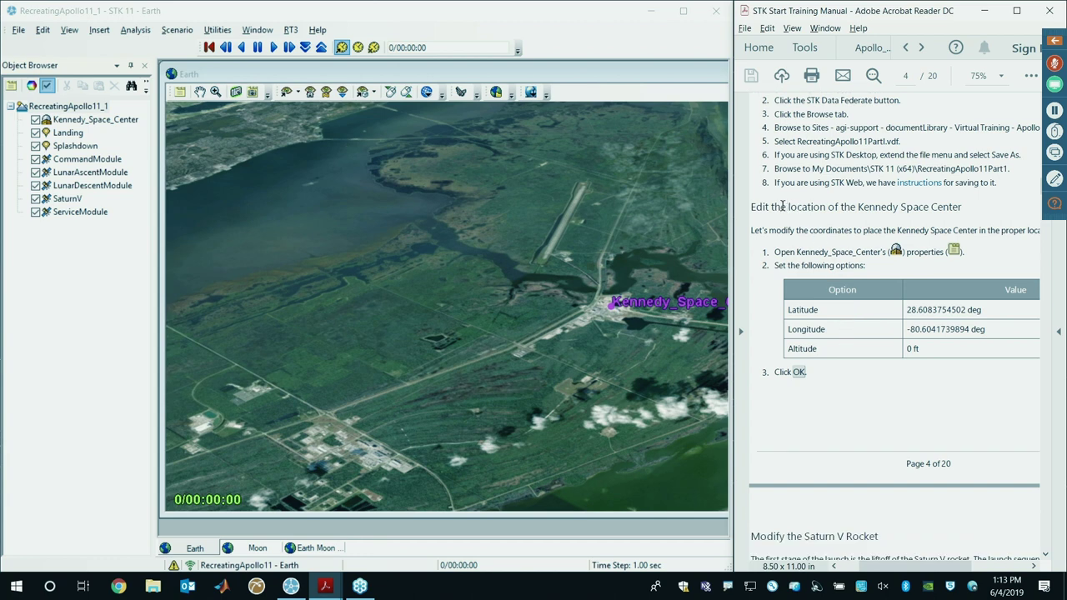
# Step: Open the properties of Kennedy_Space_Center and set its latitude to 28.6083754502 deg, copied from the manual
pyautogui.click(83, 119)
pyautogui.rightClick(86, 121)
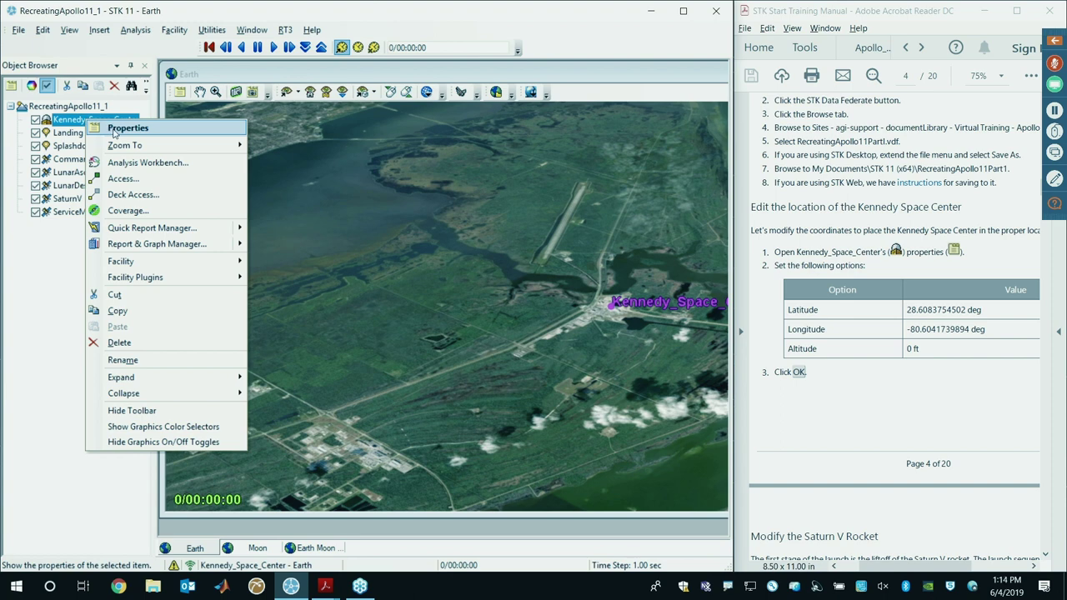
pyautogui.click(114, 128)
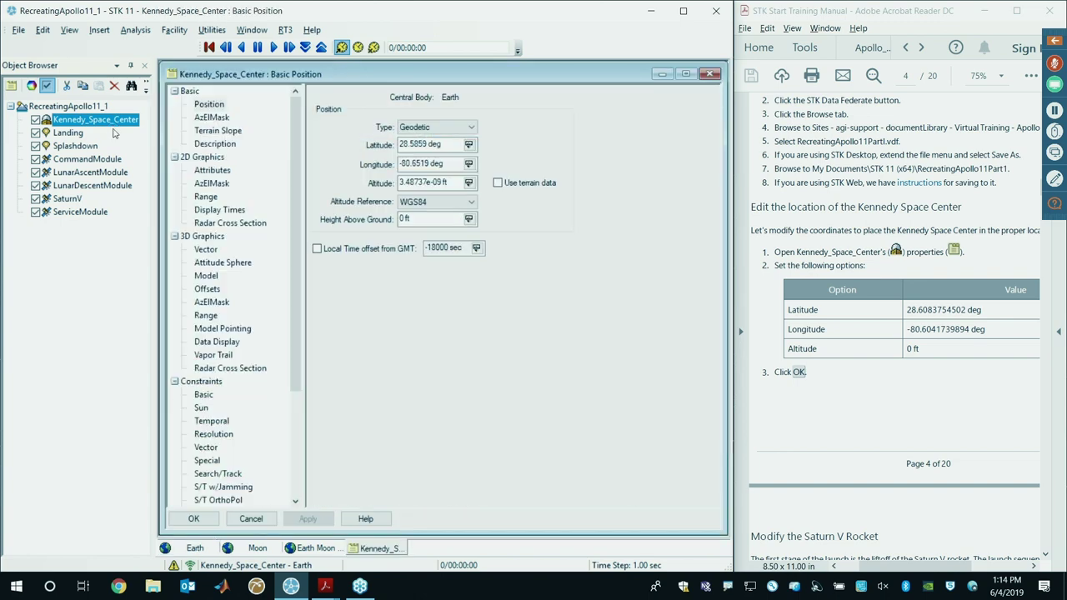
pyautogui.click(451, 145)
pyautogui.moveTo(451, 145); pyautogui.dragTo(395, 144)
pyautogui.click(446, 162)
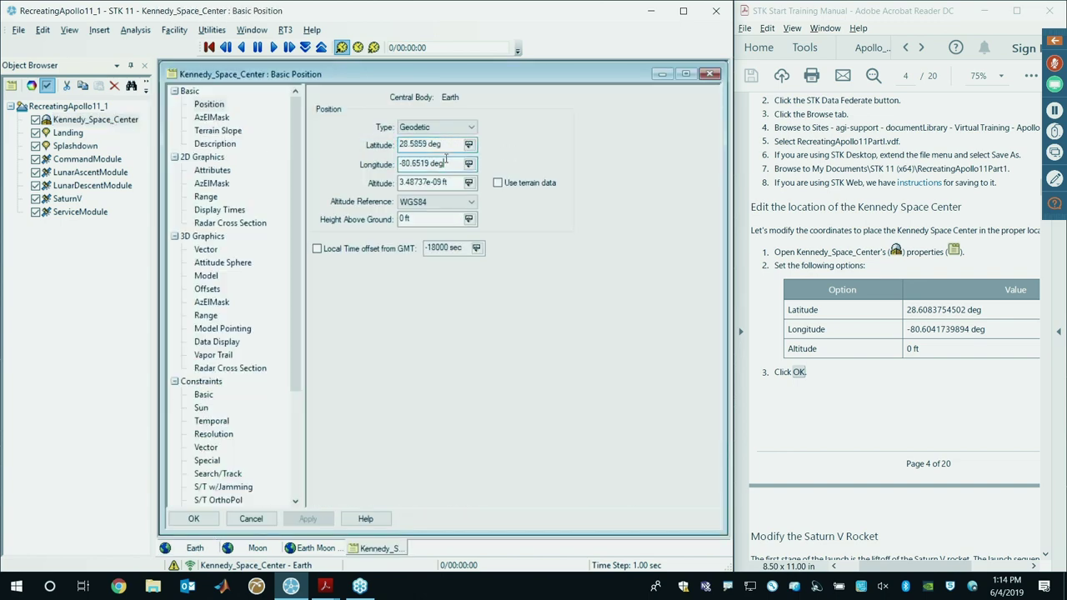
pyautogui.click(980, 313)
pyautogui.moveTo(967, 309); pyautogui.dragTo(907, 310)
pyautogui.hotkey('ctrl', 'c')
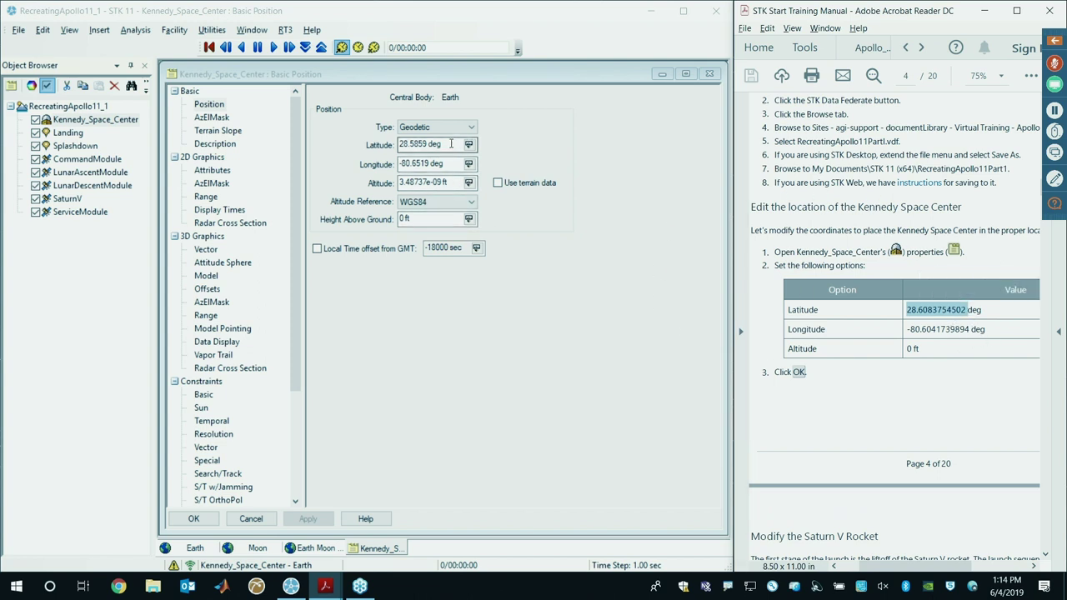
pyautogui.click(330, 148)
pyautogui.hotkey('ctrl', 'v')
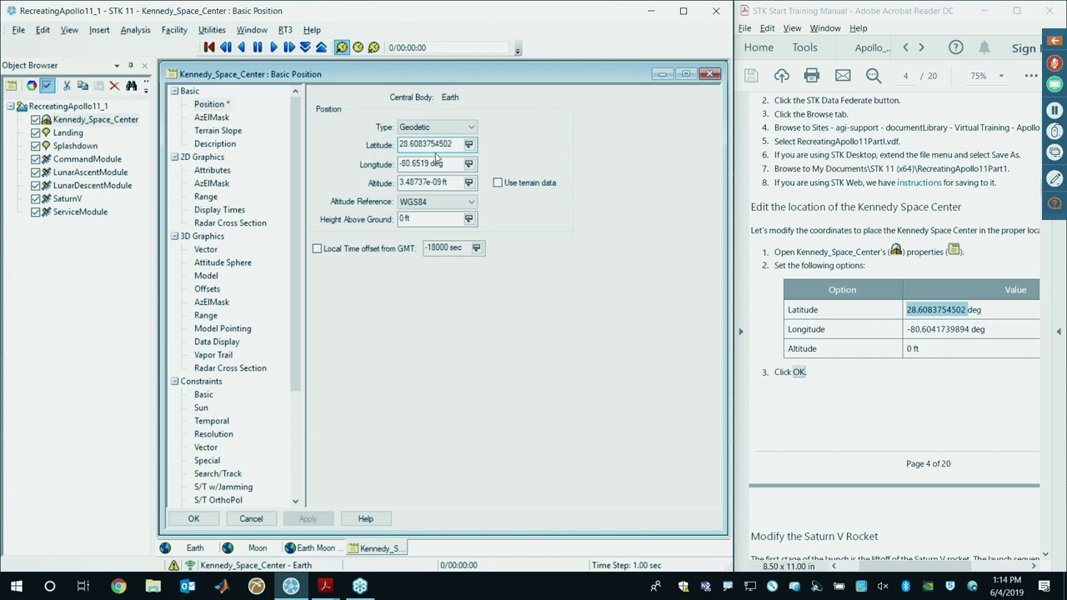
# Step: Set the longitude of Kennedy_Space_Center to -80.6041739894 deg, as given in the manual
pyautogui.click(960, 332)
pyautogui.moveTo(971, 329); pyautogui.dragTo(922, 329)
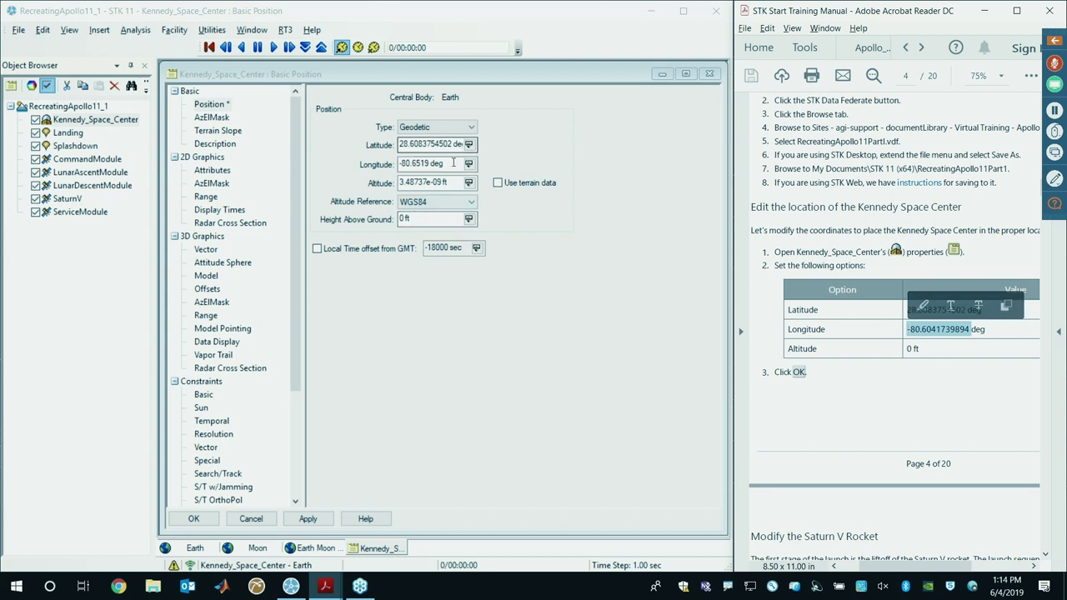
pyautogui.click(346, 161)
pyautogui.write('-80.6041739894')
# Step: Set the altitude of Kennedy_Space_Center to 0 ft, accept the position changes and inspect the relocated facility
pyautogui.click(459, 184)
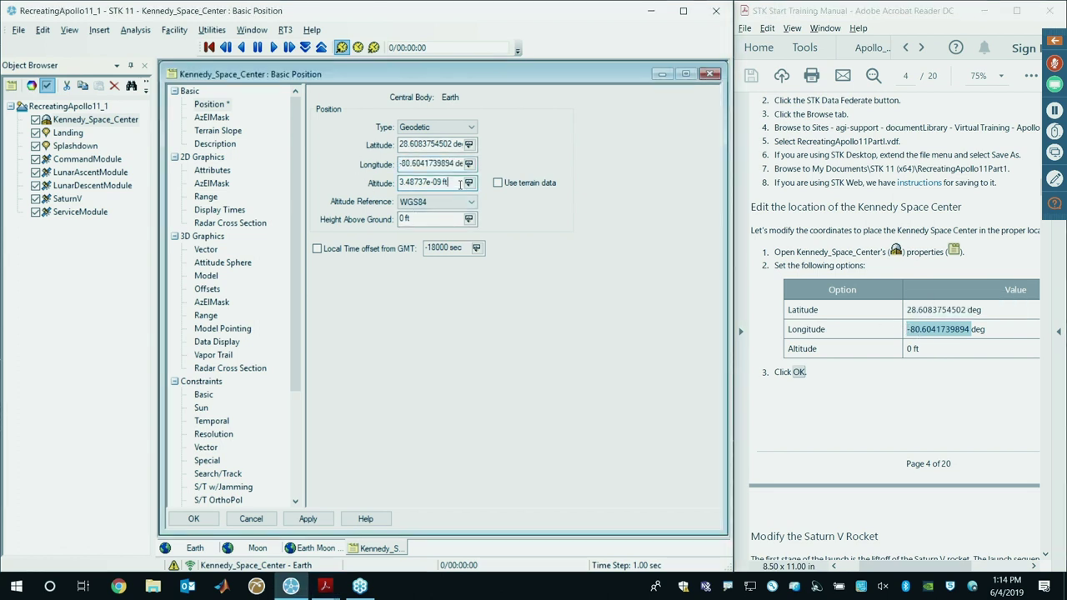
pyautogui.moveTo(444, 182); pyautogui.dragTo(351, 185)
pyautogui.write('0')
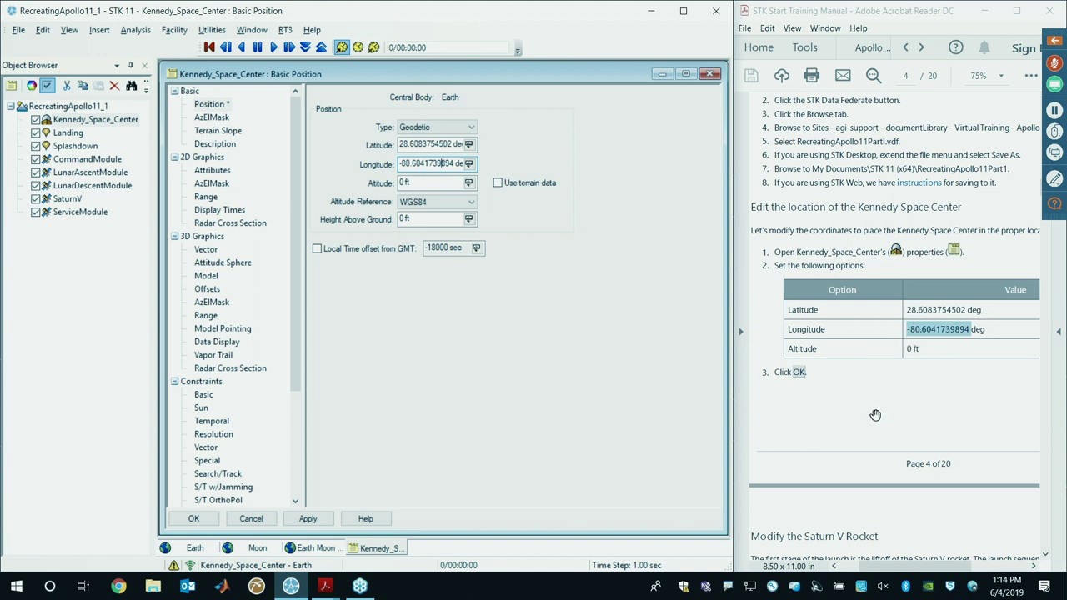
pyautogui.press('Tab')
pyautogui.click(194, 518)
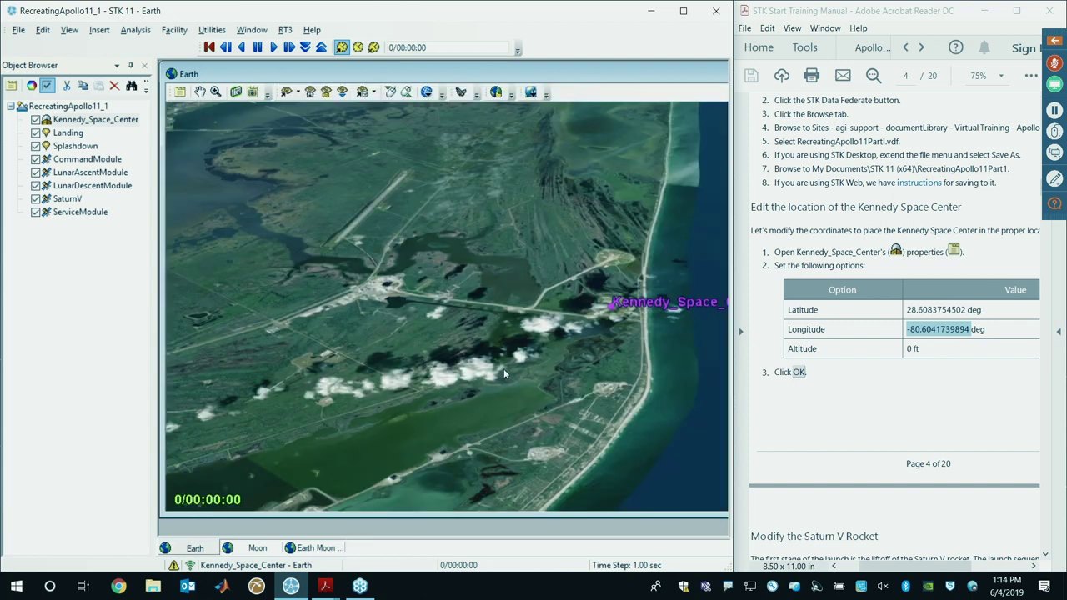
pyautogui.moveTo(519, 370); pyautogui.dragTo(576, 360)
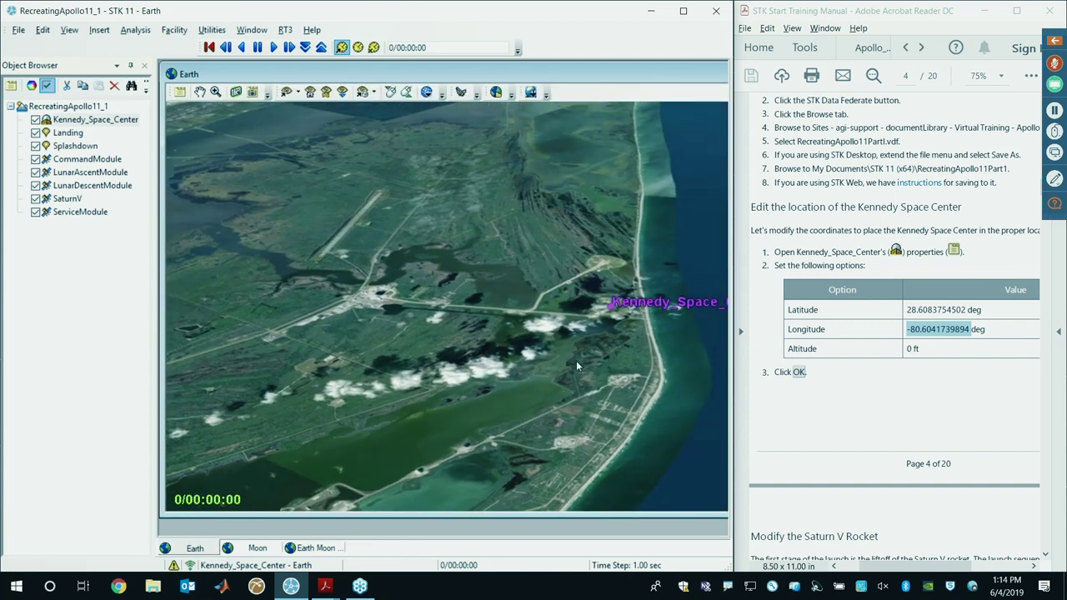
# Step: Zoom the Earth view to Kennedy_Space_Center and examine the launchpad and its surroundings from several angles
pyautogui.scroll(-2, 839, 399)
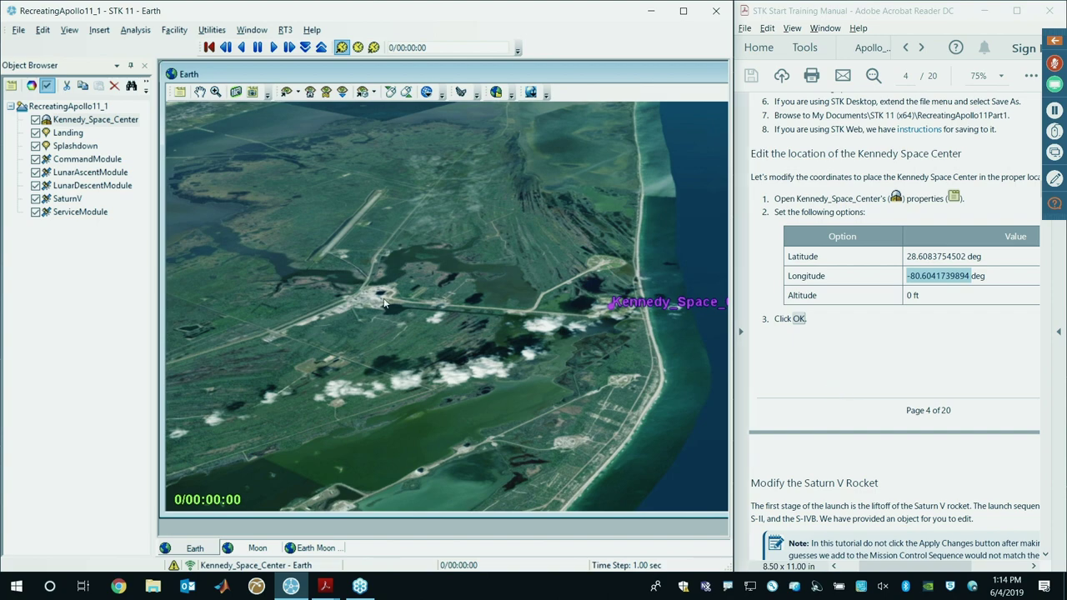
pyautogui.moveTo(623, 341); pyautogui.dragTo(611, 329)
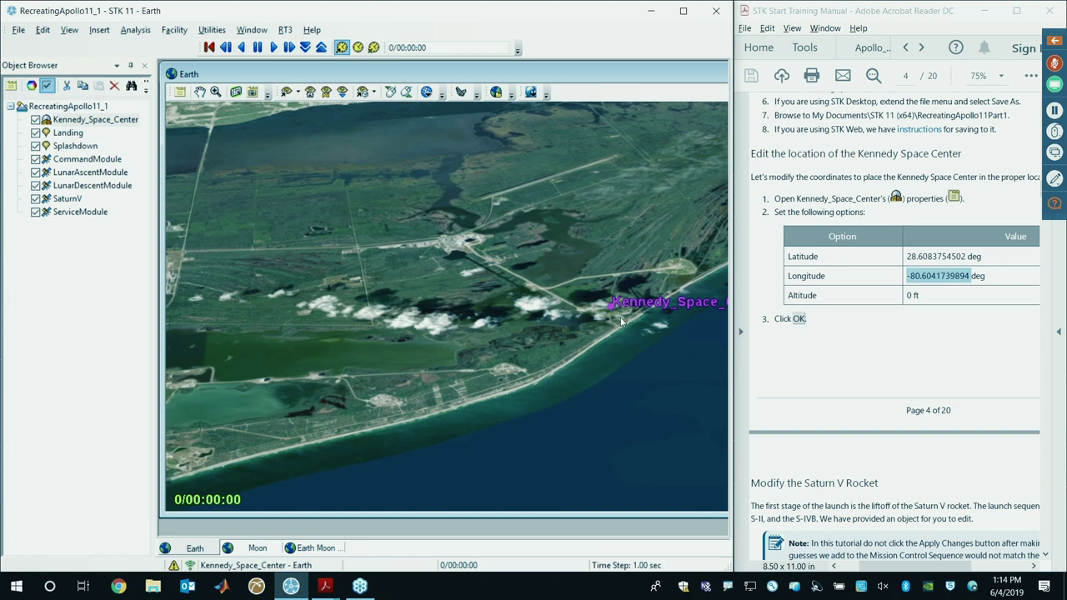
pyautogui.moveTo(601, 314); pyautogui.dragTo(614, 315)
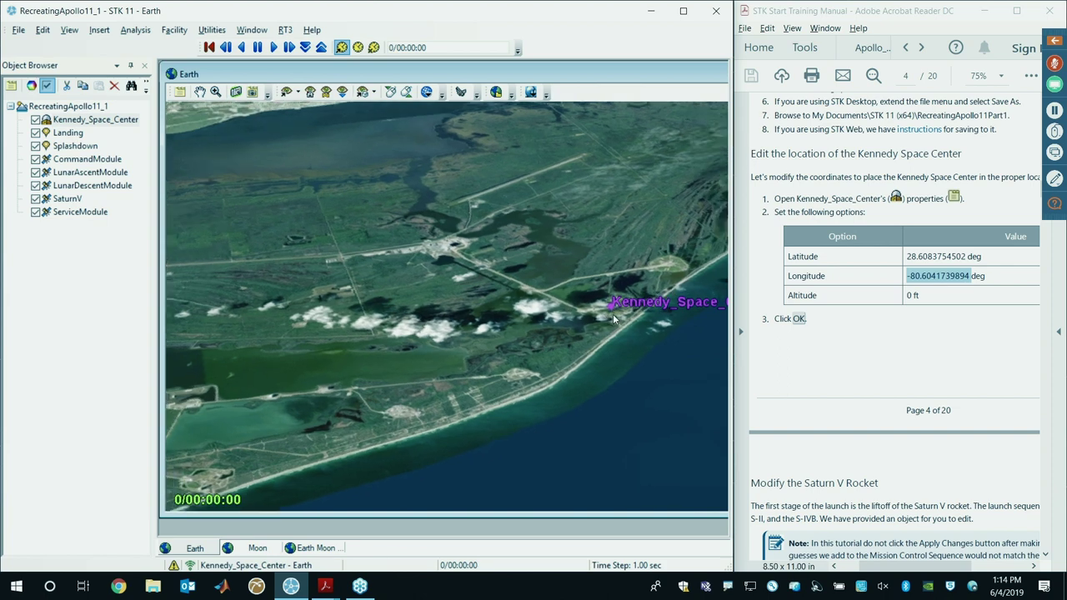
pyautogui.rightClick(114, 125)
pyautogui.moveTo(216, 149)
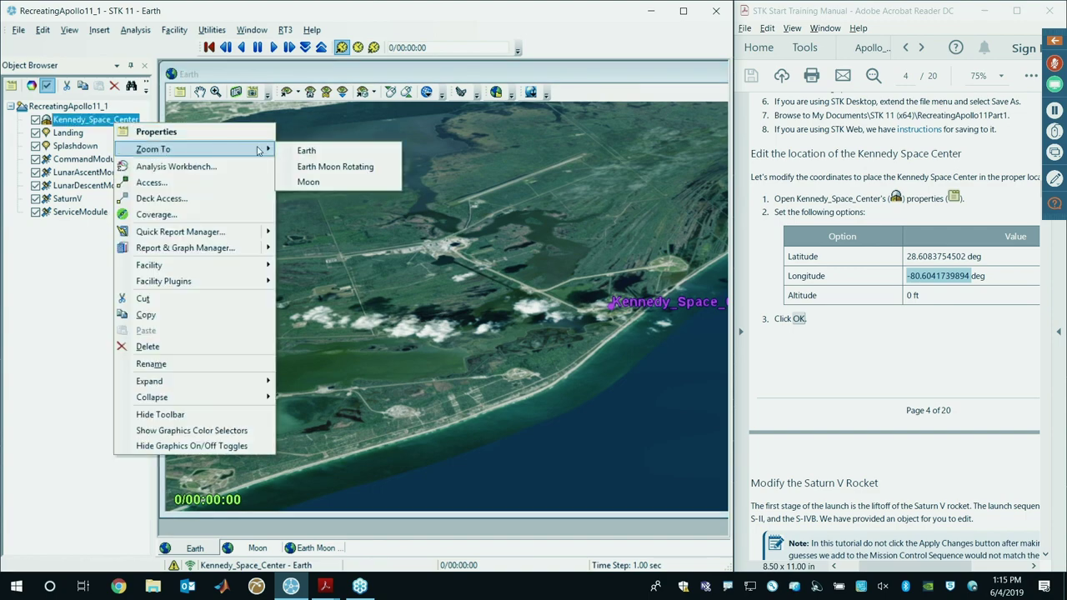
pyautogui.click(306, 151)
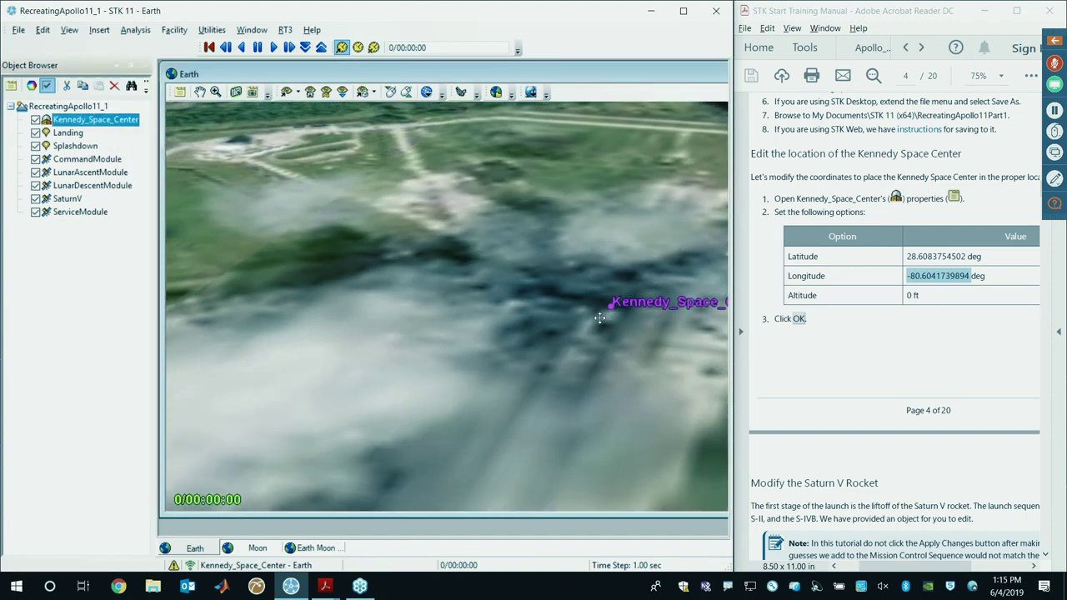
pyautogui.click(600, 318)
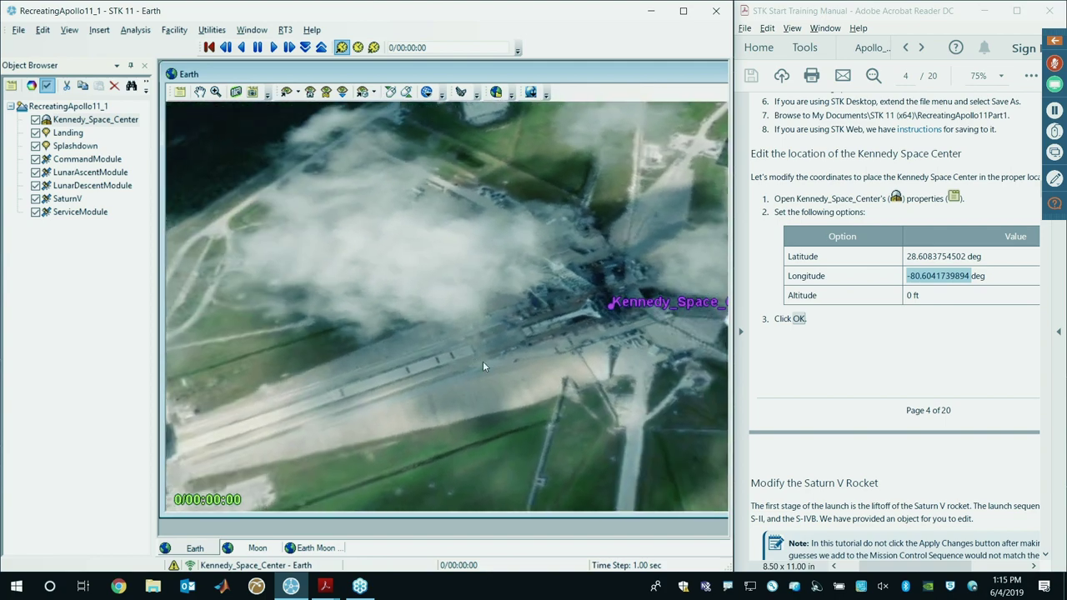
pyautogui.moveTo(633, 326); pyautogui.dragTo(649, 305)
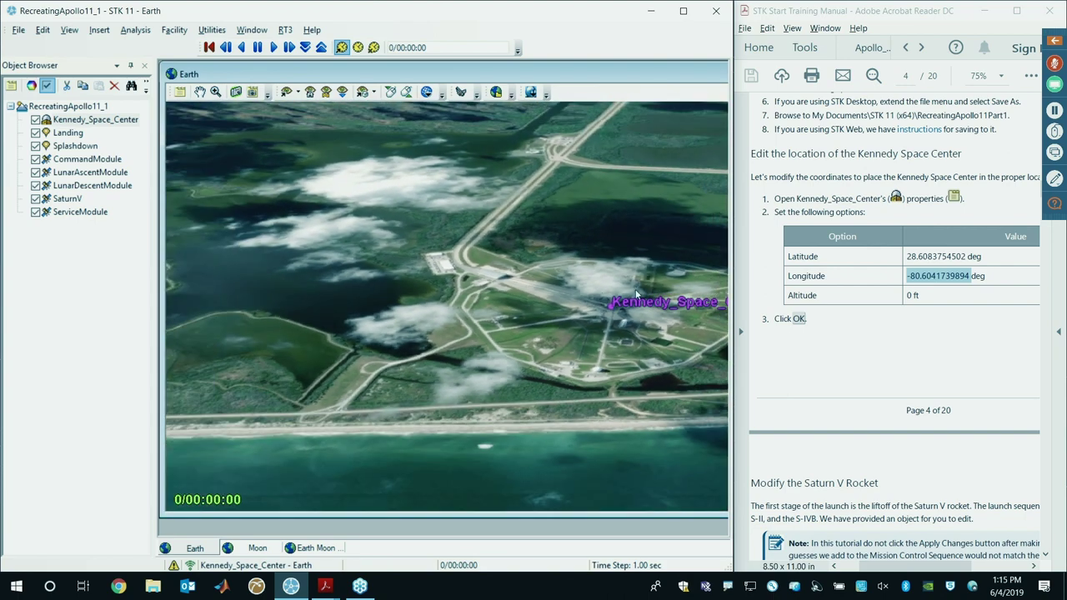
pyautogui.moveTo(636, 293)
pyautogui.mouseDown()
pyautogui.moveTo(580, 298)
pyautogui.moveTo(632, 274)
pyautogui.mouseUp()
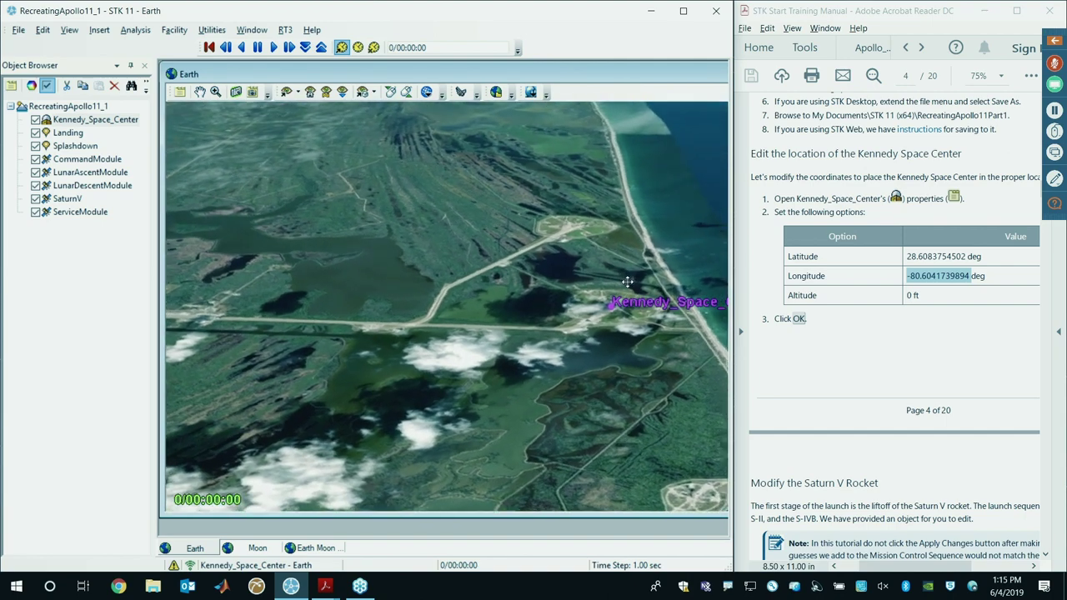
# Step: Show the manual's Saturn V section, open SaturnV's orbit properties and select the Target Launch sequence
pyautogui.scroll(-5, 904, 357)
pyautogui.scroll(-3, 908, 354)
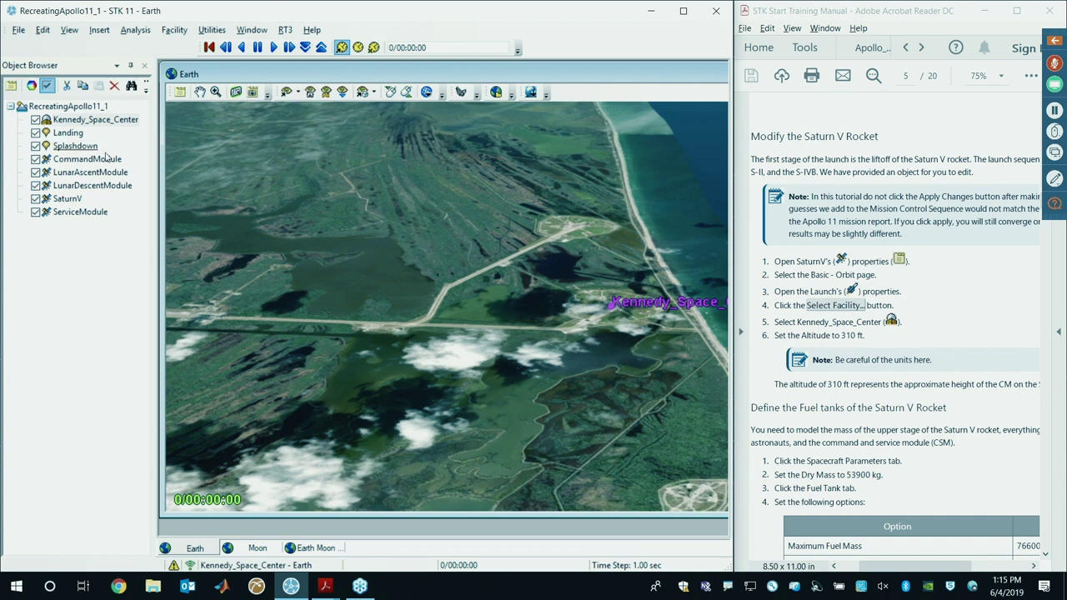
pyautogui.click(68, 200)
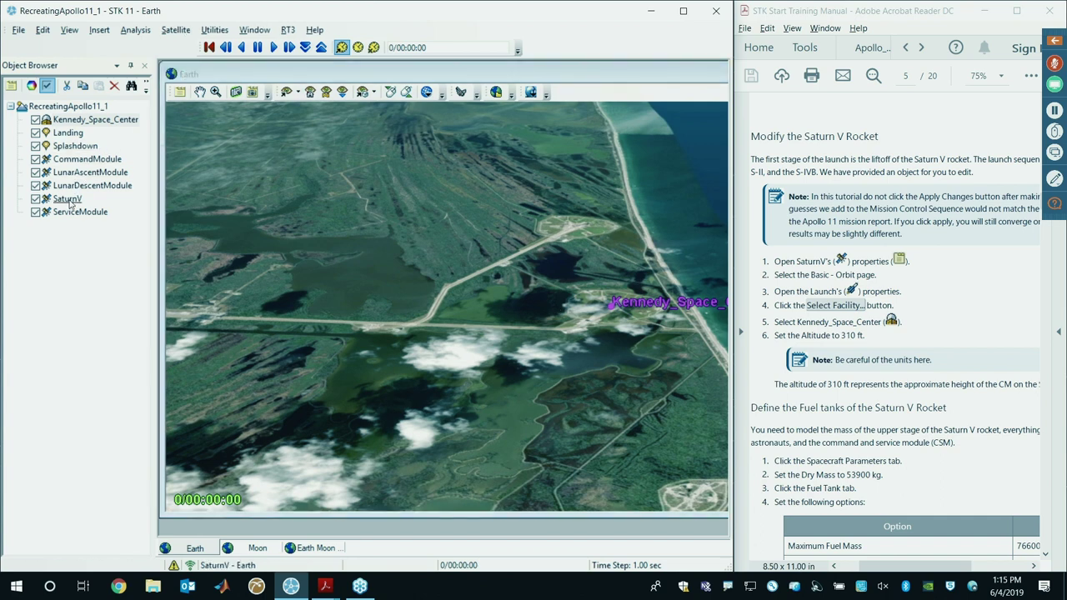
pyautogui.rightClick(70, 202)
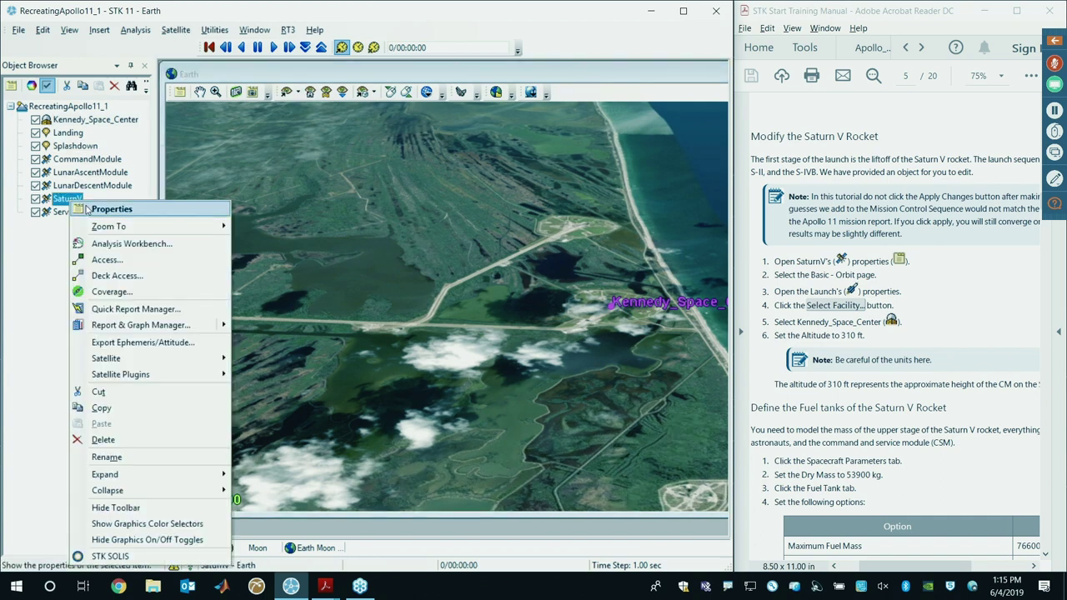
pyautogui.click(87, 210)
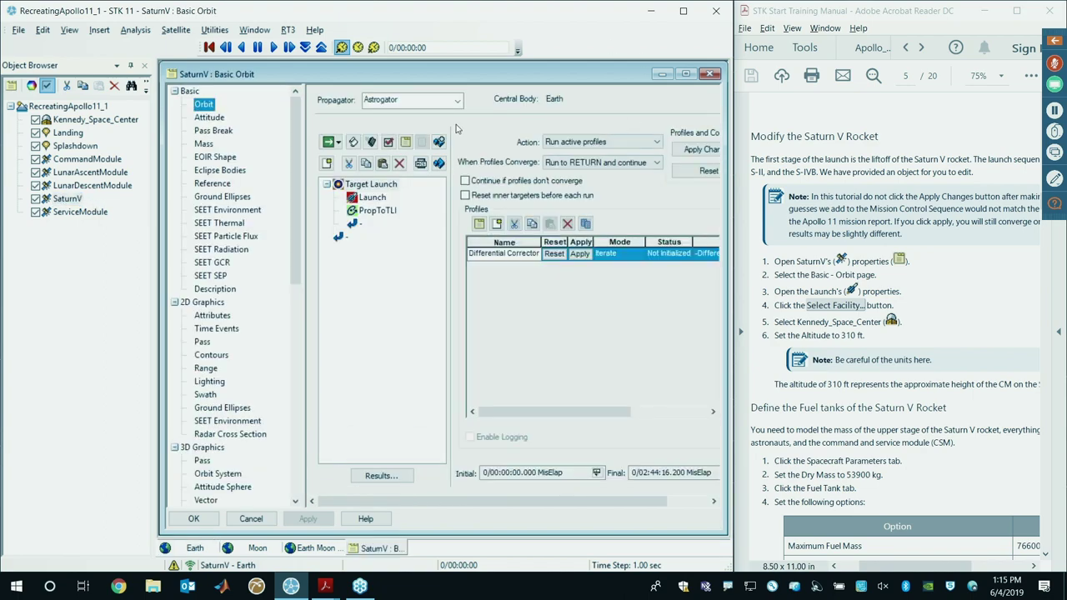
pyautogui.click(352, 188)
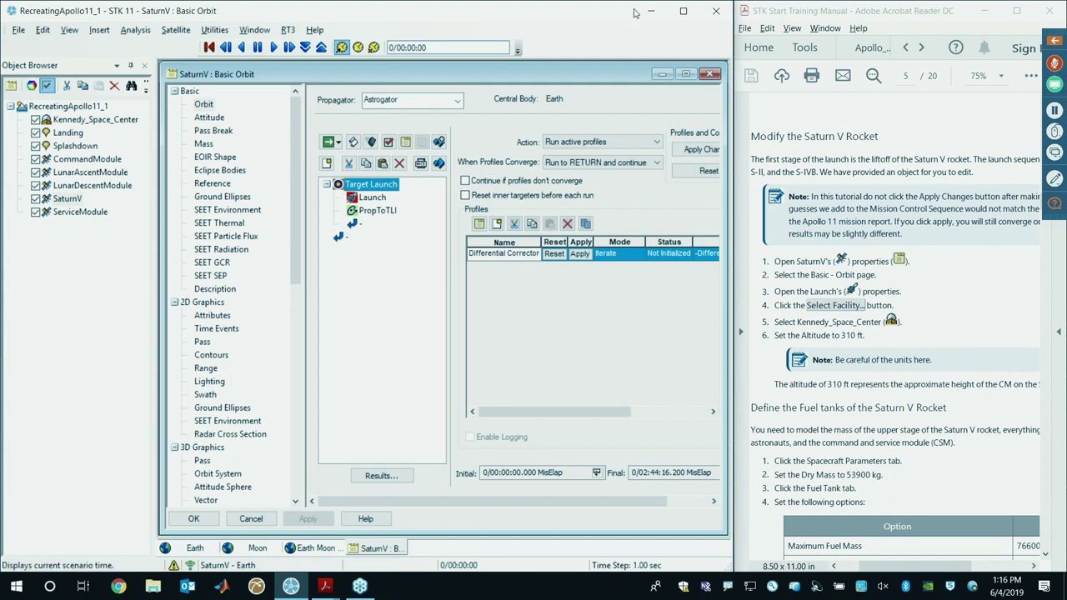
# Step: Widen the training manual, review its Mission Report section and consult the trajectory parameters table in Apollo_11_Mission_Report.pdf
pyautogui.click(325, 586)
pyautogui.click(417, 417)
pyautogui.scroll(5, 902, 272)
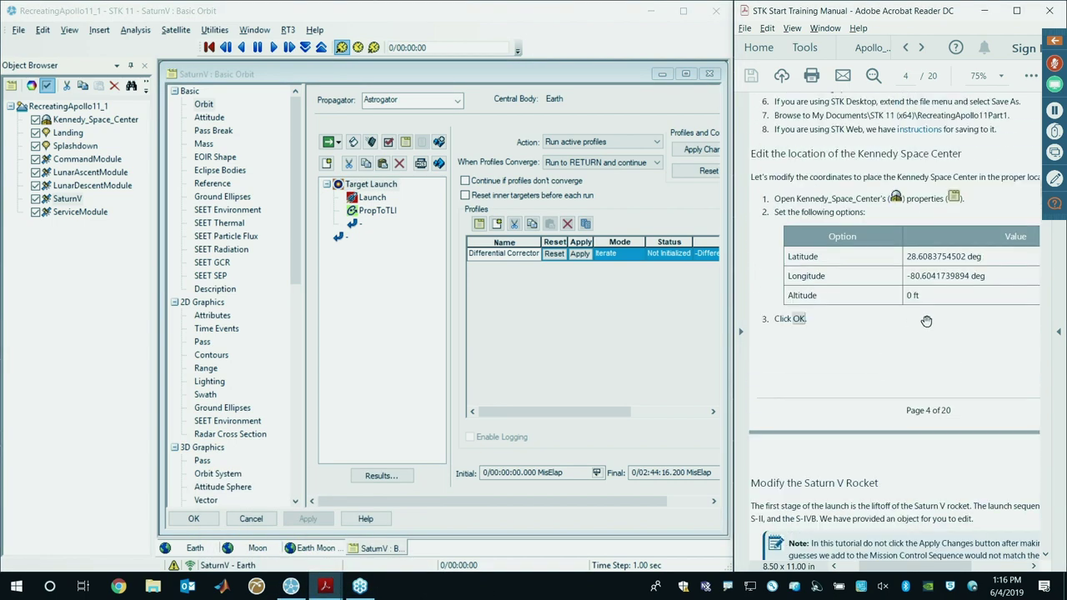
pyautogui.moveTo(737, 306); pyautogui.dragTo(610, 302)
pyautogui.scroll(5, 888, 358)
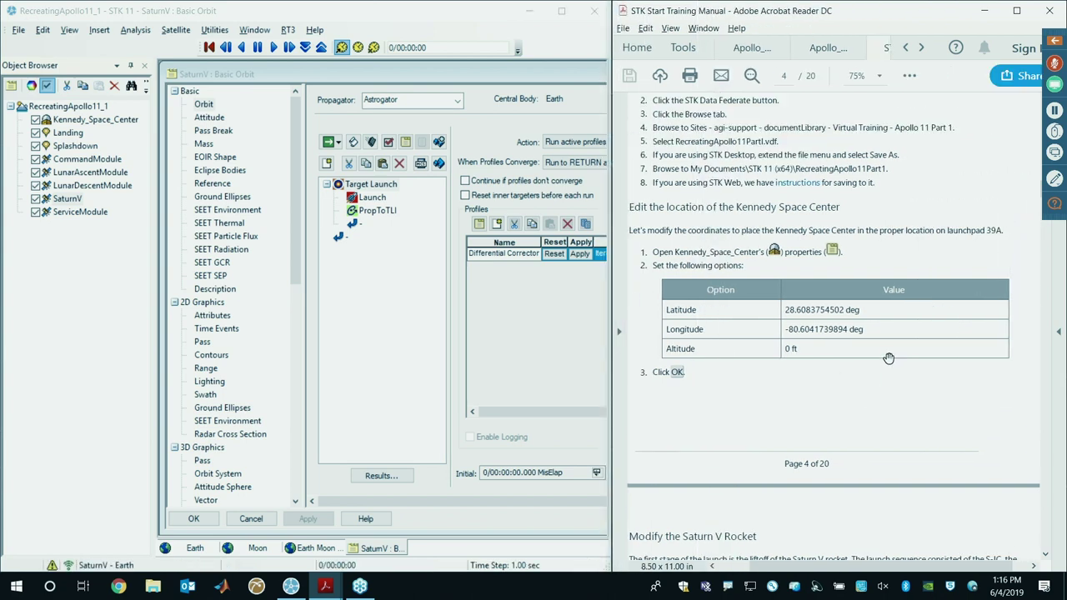
pyautogui.scroll(4, 888, 359)
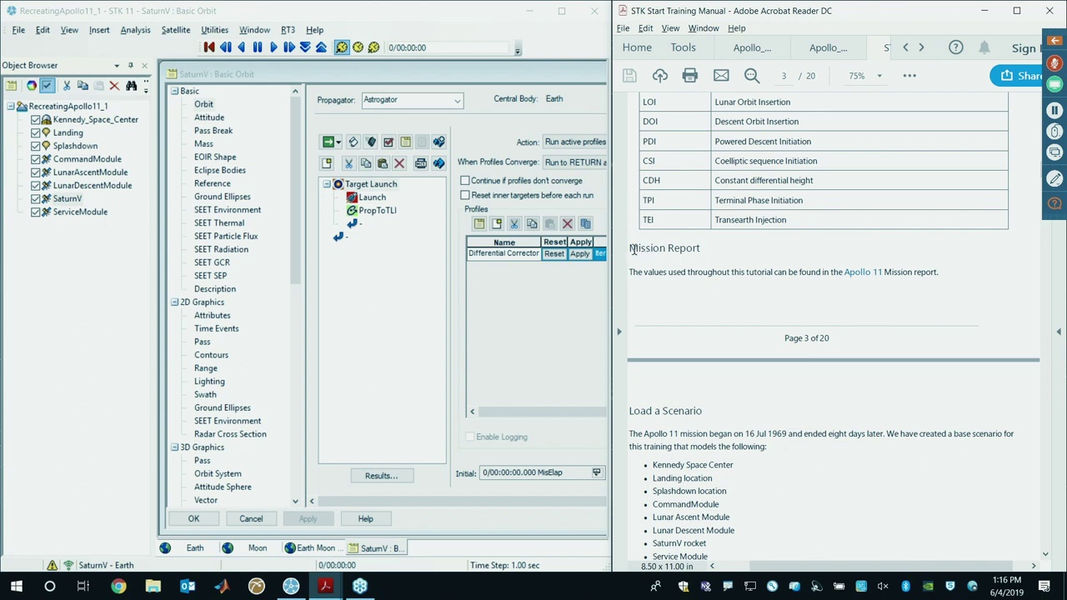
pyautogui.moveTo(632, 248); pyautogui.dragTo(706, 254)
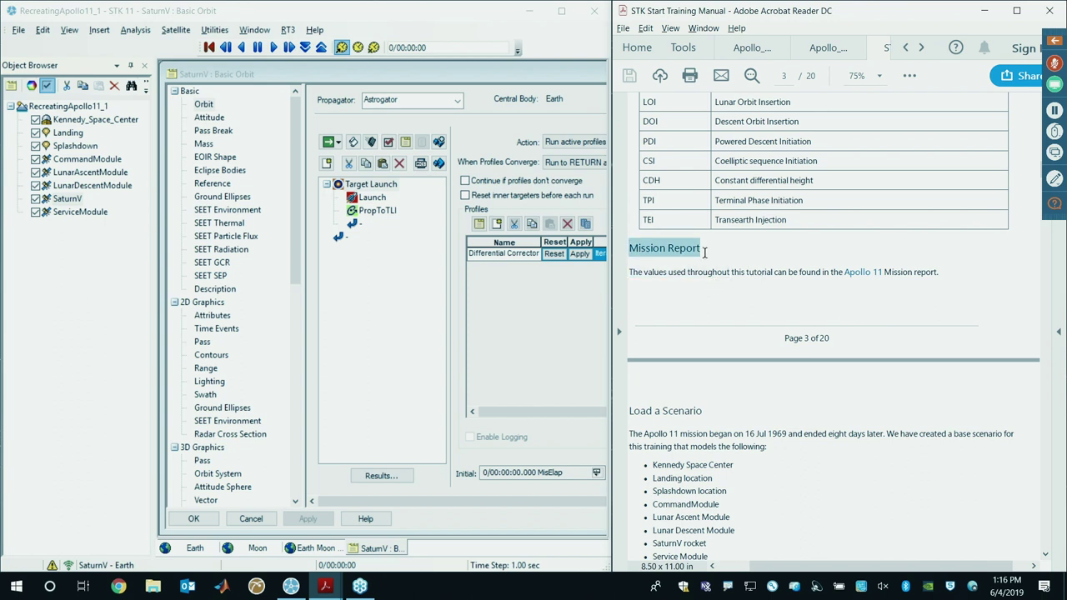
pyautogui.click(704, 273)
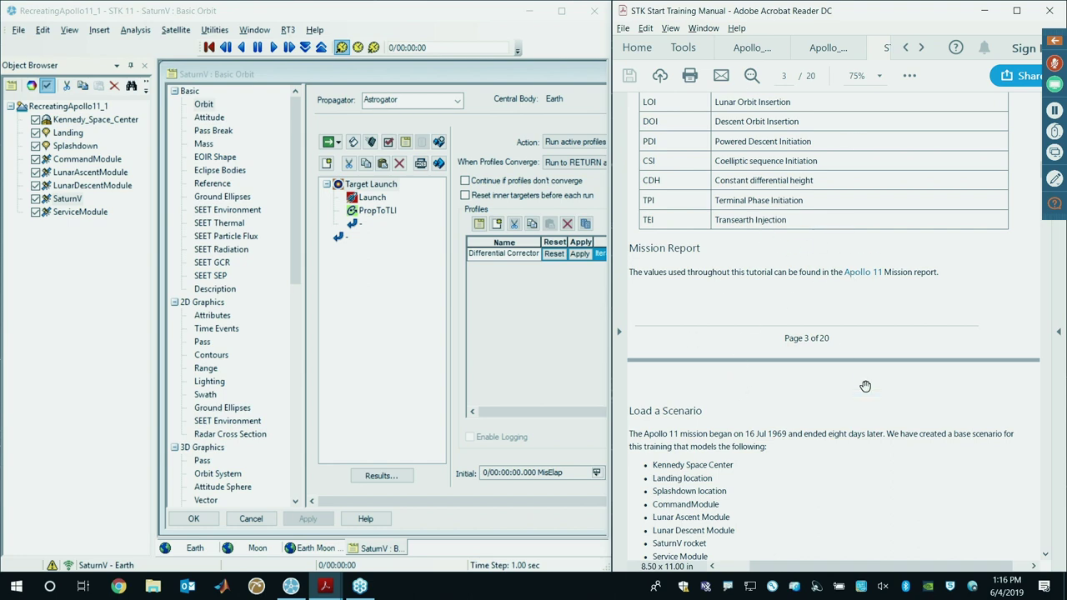
pyautogui.scroll(-5, 865, 392)
pyautogui.scroll(-10, 846, 384)
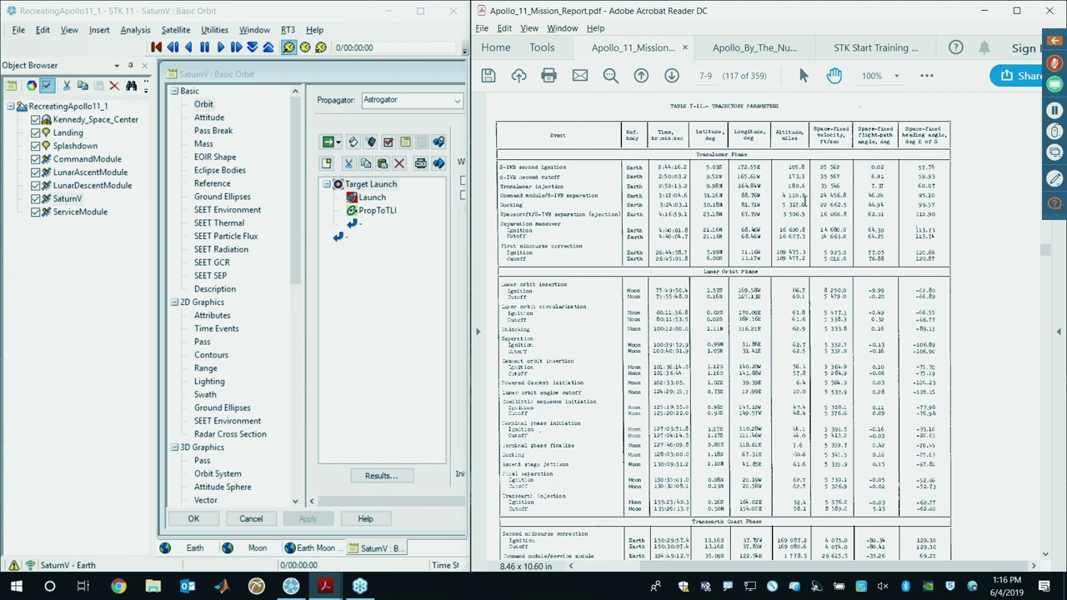
# Step: Examine the S-IVB 1st burn cutoff values in the Apollo 11 Ascent Phase table of Apollo_By_The_Numbers.pdf
pyautogui.click(744, 52)
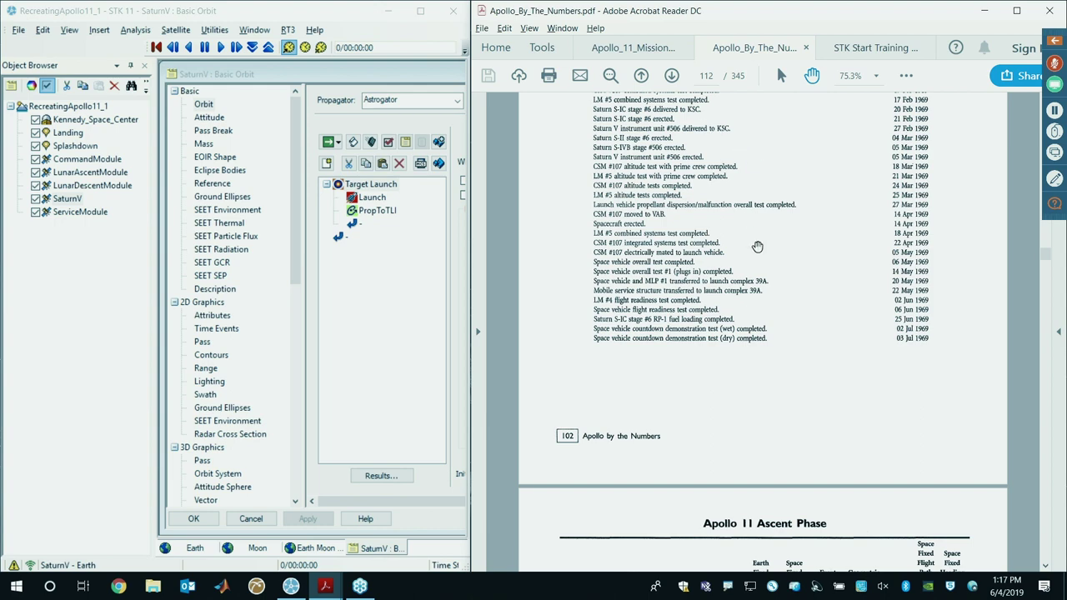
pyautogui.scroll(-5, 751, 300)
pyautogui.scroll(-2, 791, 254)
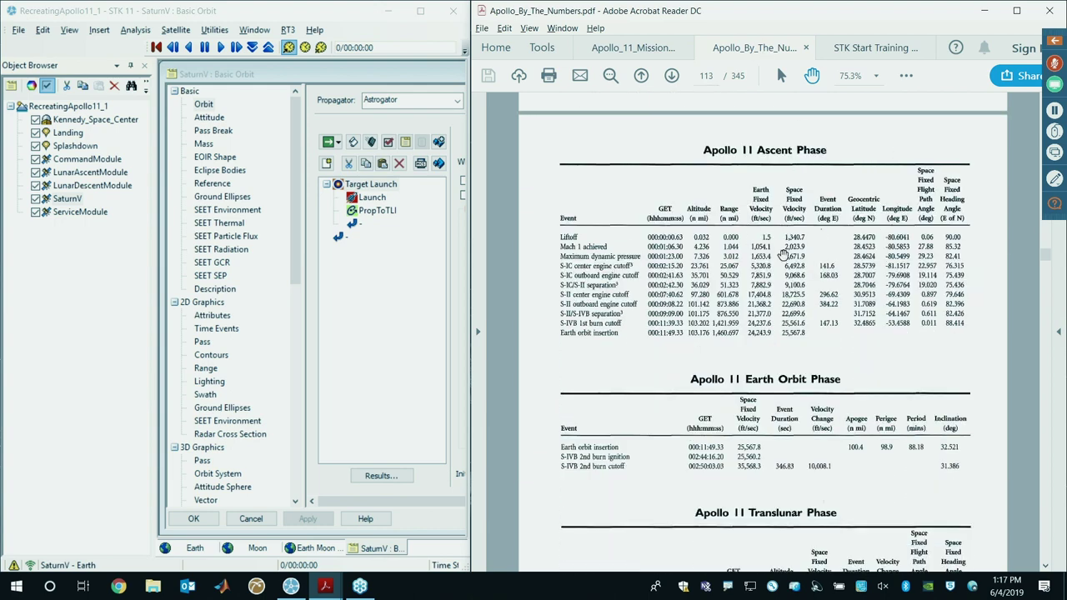
pyautogui.keyDown('ctrl'); pyautogui.scroll(1, 823, 274); pyautogui.keyUp('ctrl')
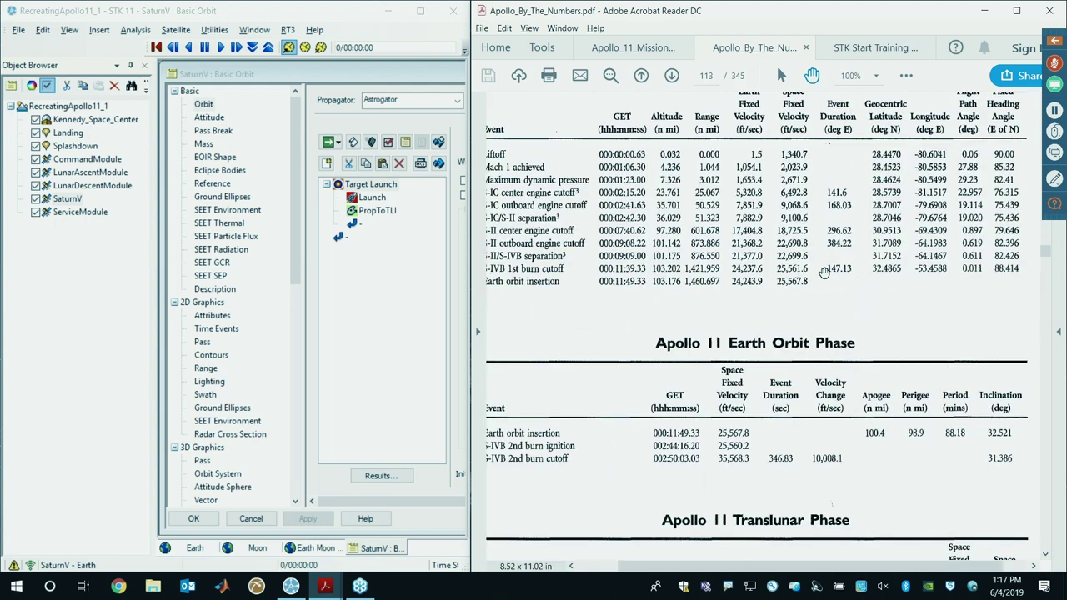
pyautogui.keyDown('ctrl'); pyautogui.scroll(-1, 697, 276); pyautogui.keyUp('ctrl')
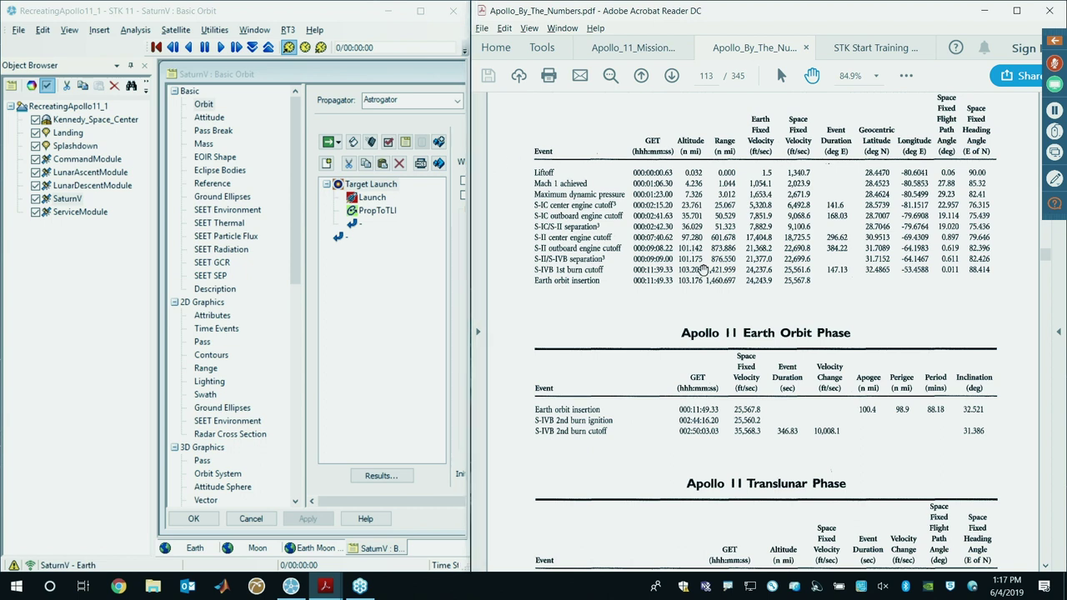
pyautogui.scroll(-1, 624, 232)
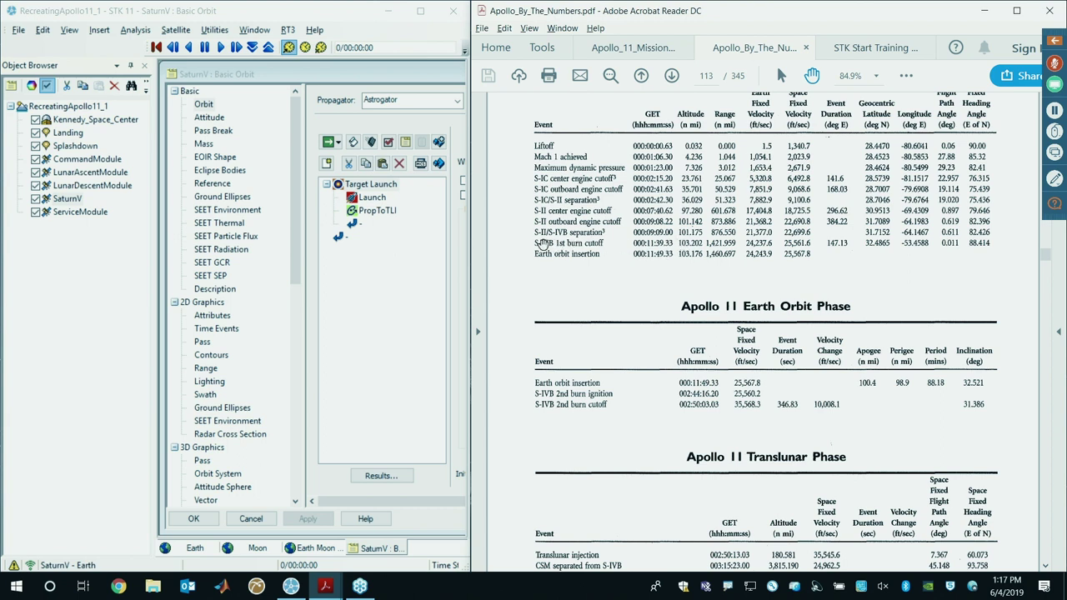
pyautogui.moveTo(536, 244); pyautogui.dragTo(671, 245)
pyautogui.click(636, 245)
pyautogui.scroll(1, 799, 247)
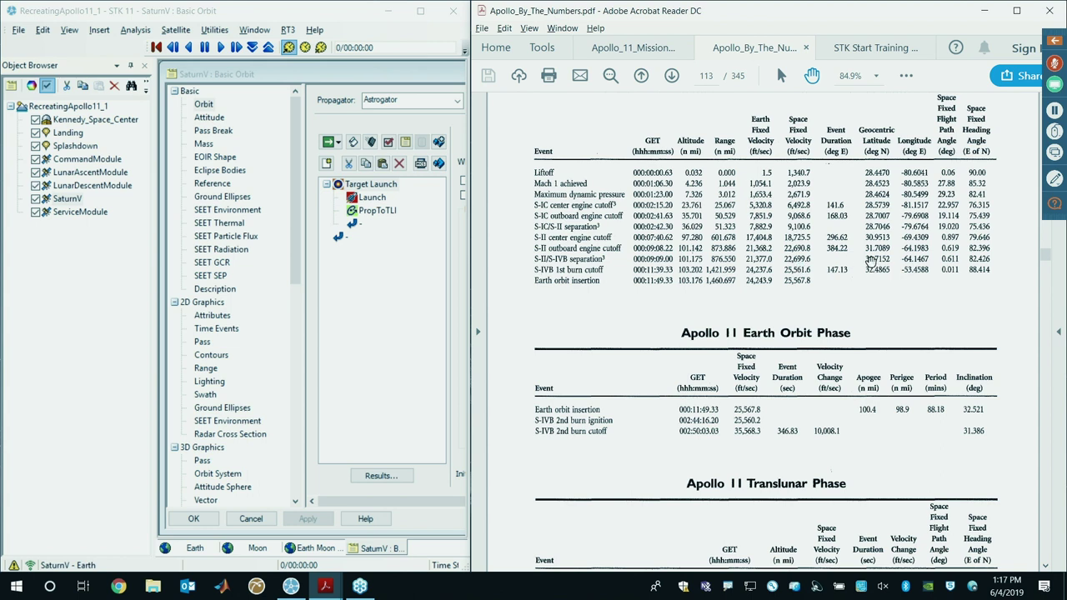
pyautogui.scroll(-1, 873, 261)
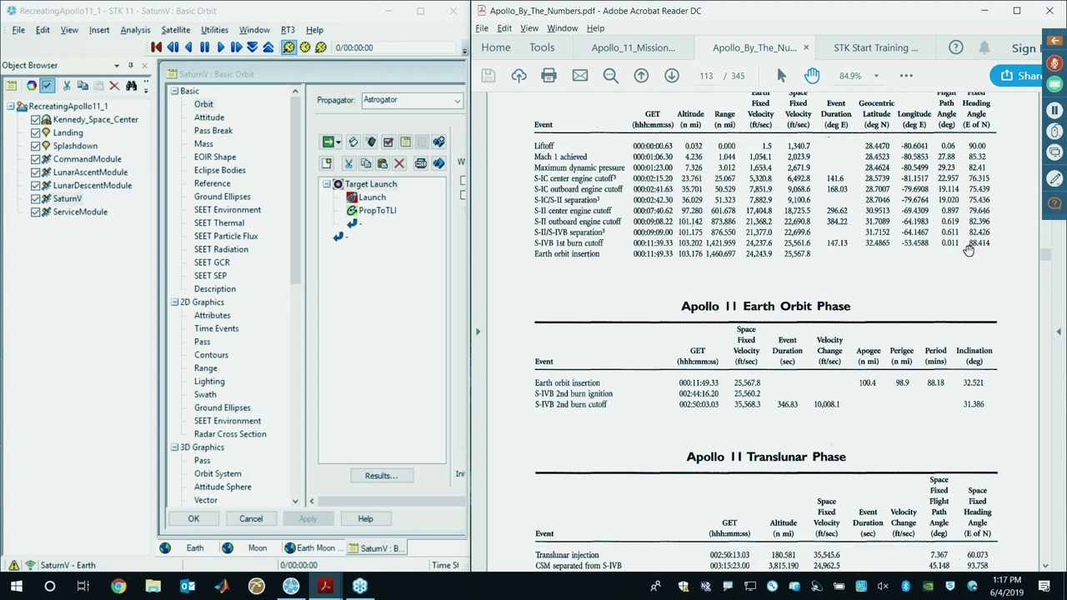
pyautogui.scroll(1, 971, 248)
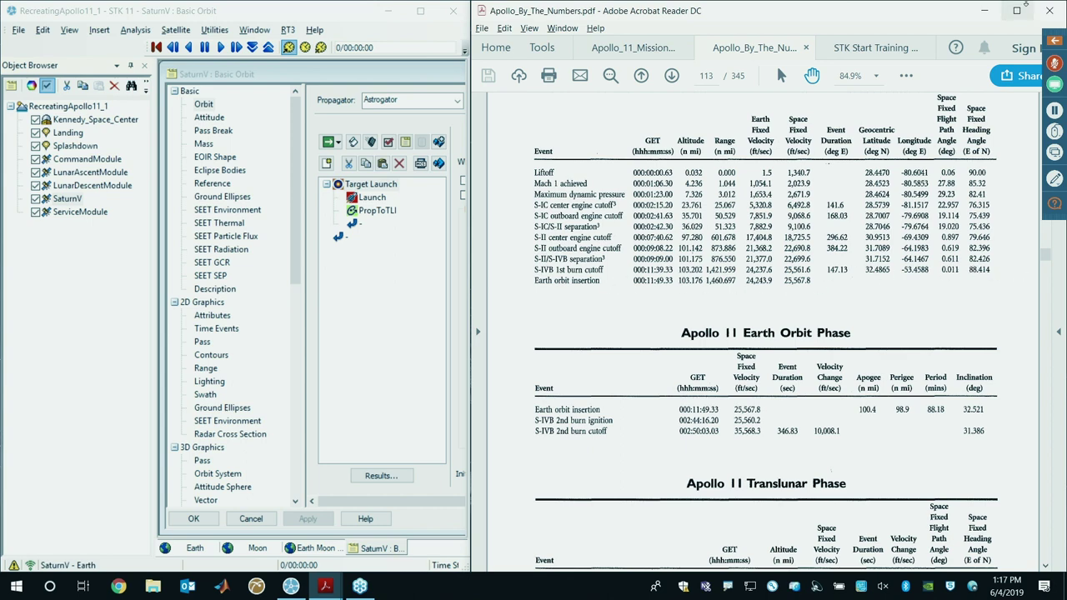
# Step: Return to the training manual, compare its burnout property values and go back to the Saturn V launch instructions
pyautogui.click(856, 49)
pyautogui.scroll(-10, 777, 333)
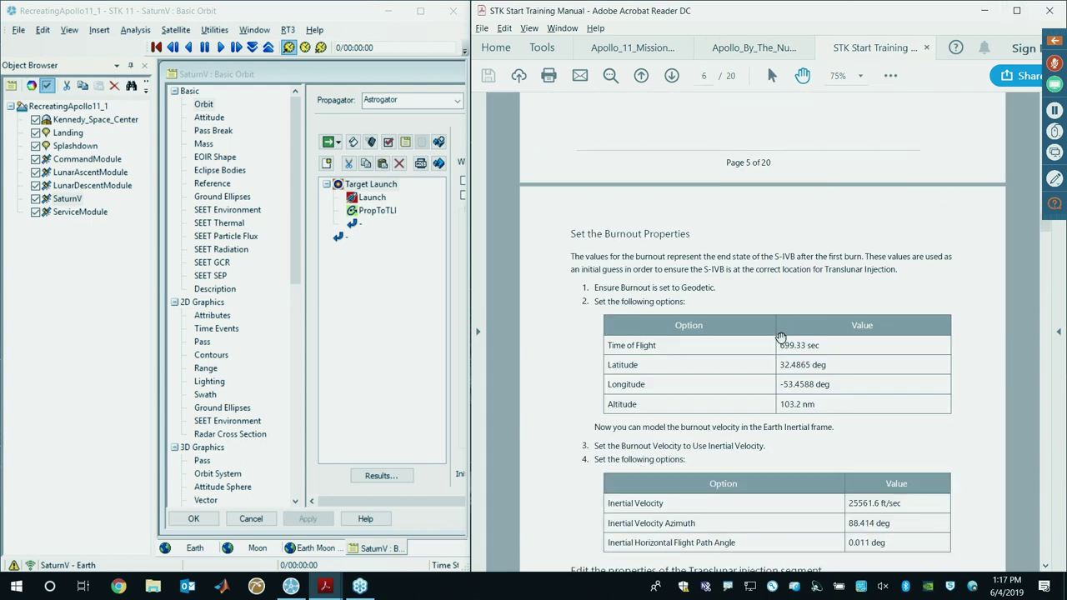
pyautogui.scroll(5, 777, 333)
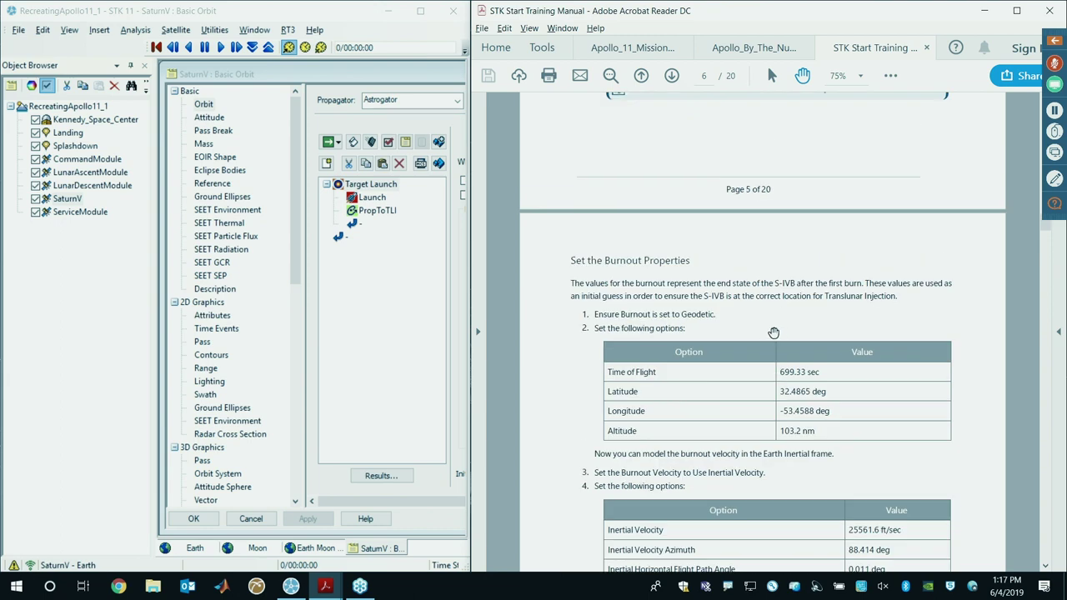
pyautogui.scroll(5, 773, 331)
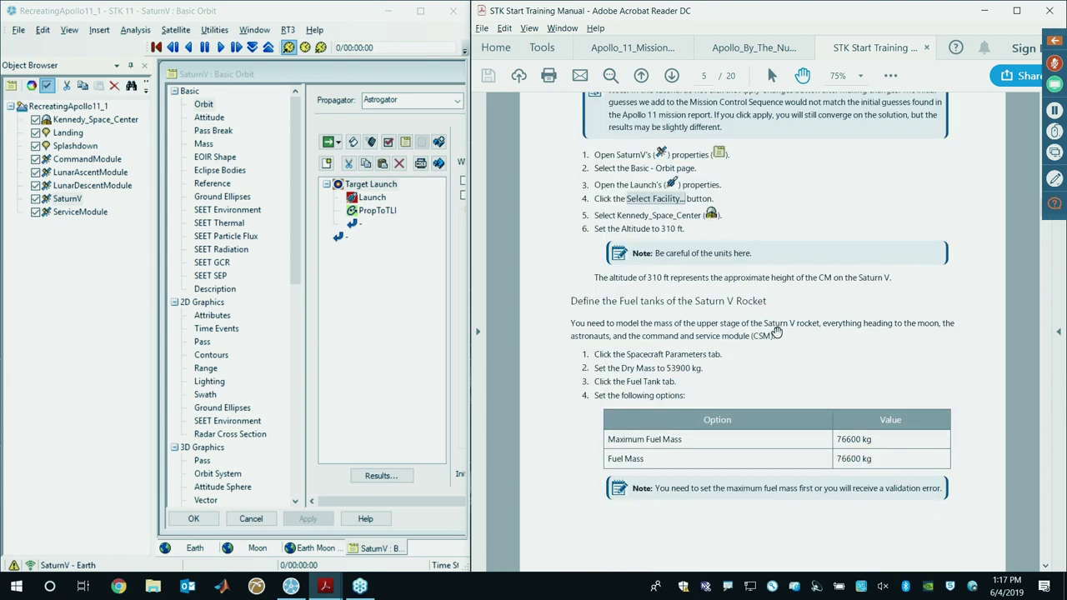
pyautogui.scroll(1, 765, 280)
pyautogui.scroll(-1, 765, 280)
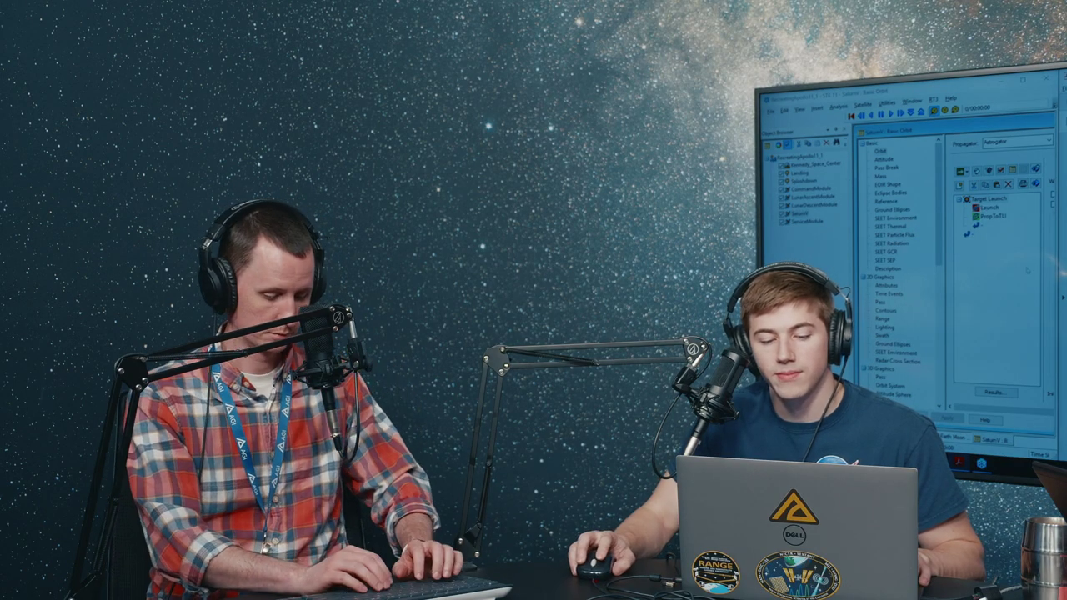
# Step: Open the Launch segment of the Target Launch sequence and use the Kennedy_Space_Center facility as its launch location
pyautogui.click(988, 198)
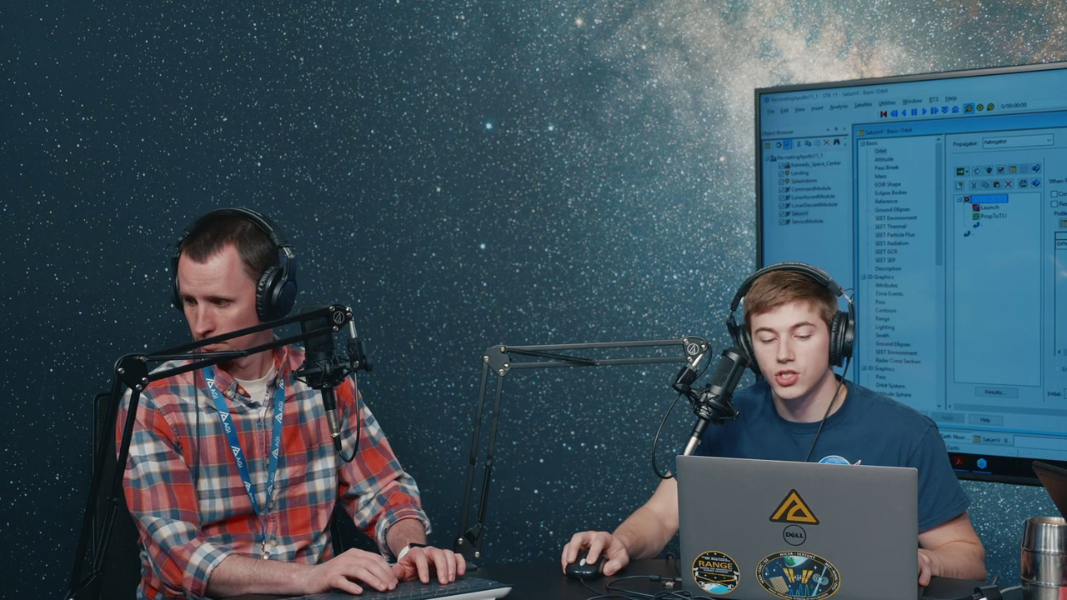
pyautogui.click(989, 208)
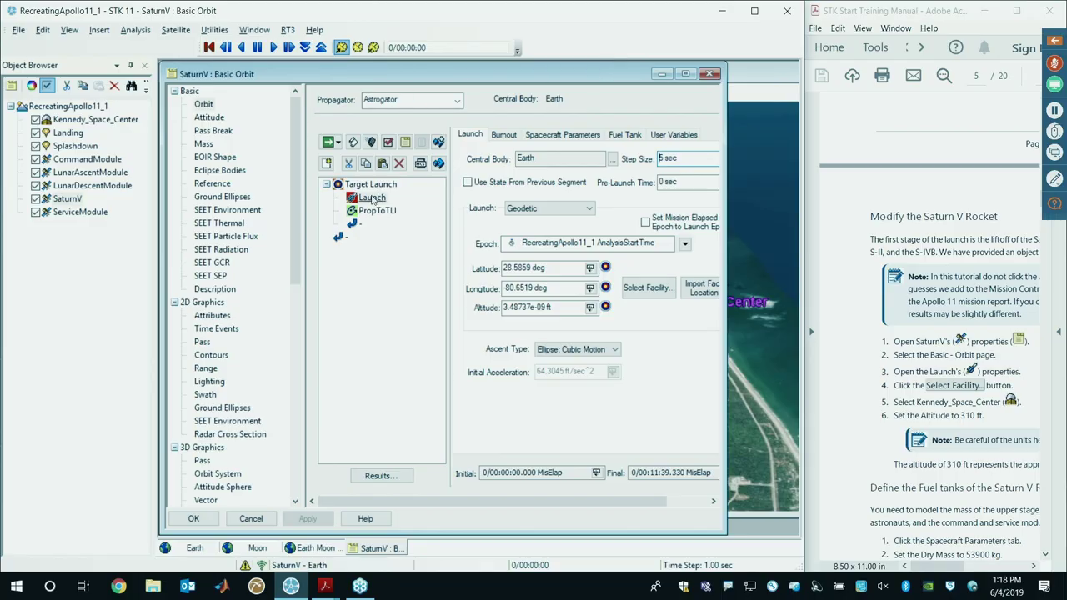
pyautogui.click(634, 288)
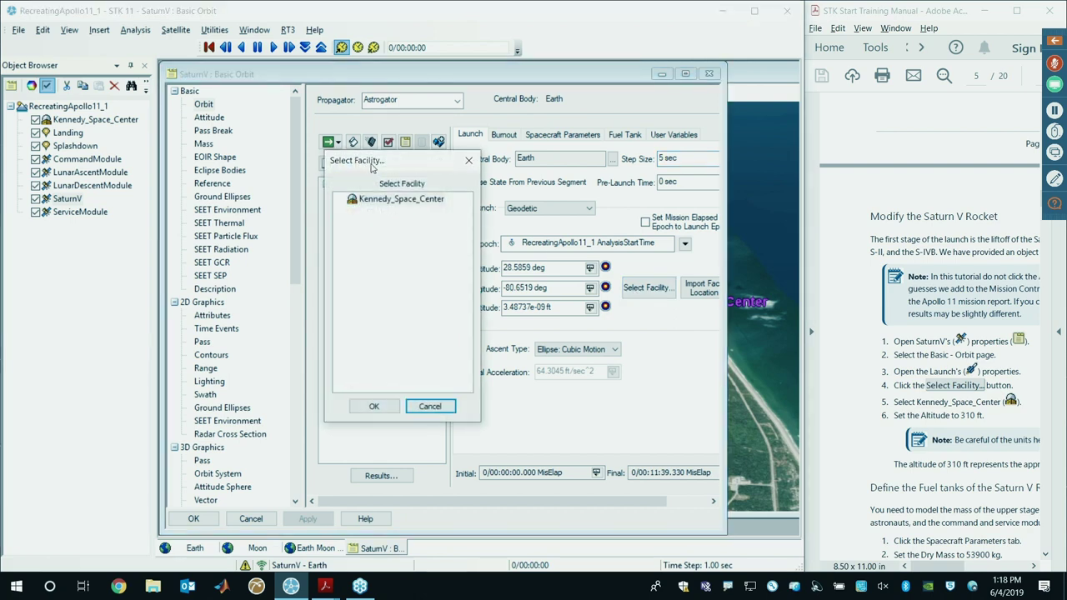
pyautogui.moveTo(369, 161); pyautogui.dragTo(675, 161)
pyautogui.click(683, 200)
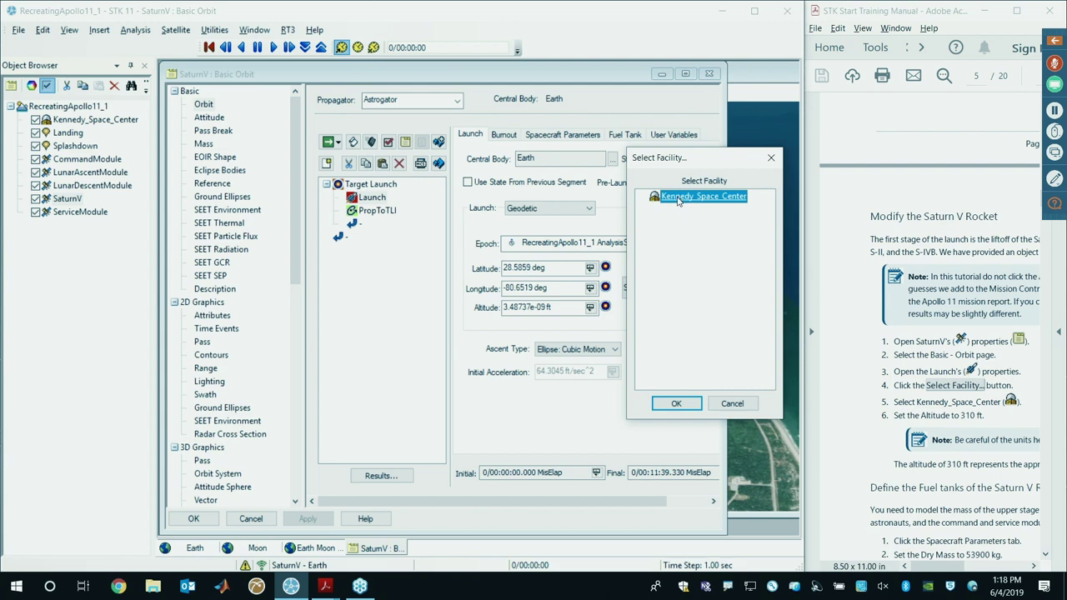
pyautogui.click(676, 405)
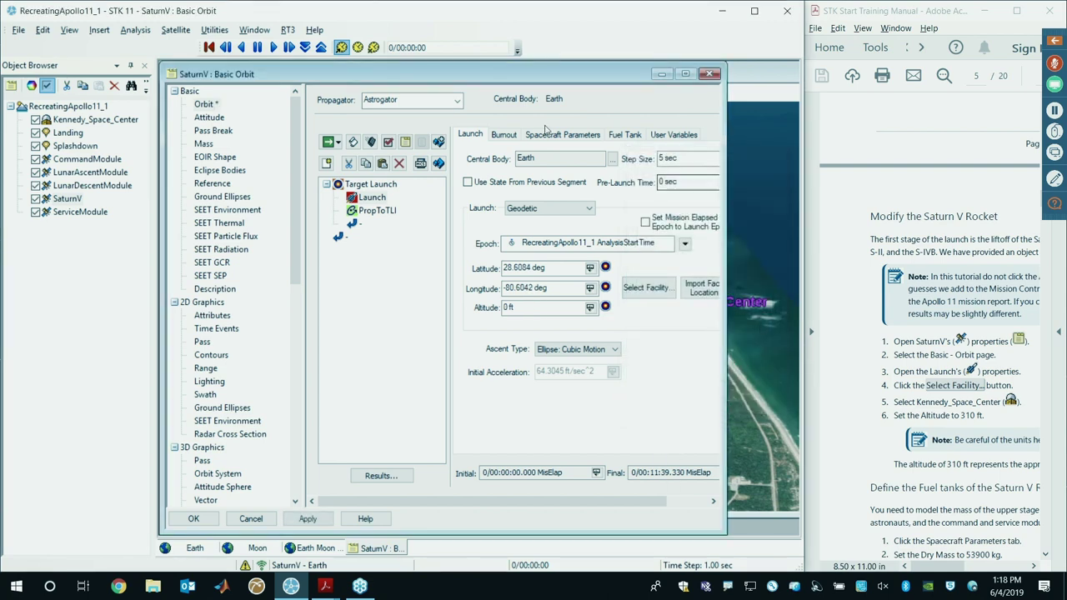
# Step: Set the Launch segment's launch altitude to 310 ft
pyautogui.click(549, 270)
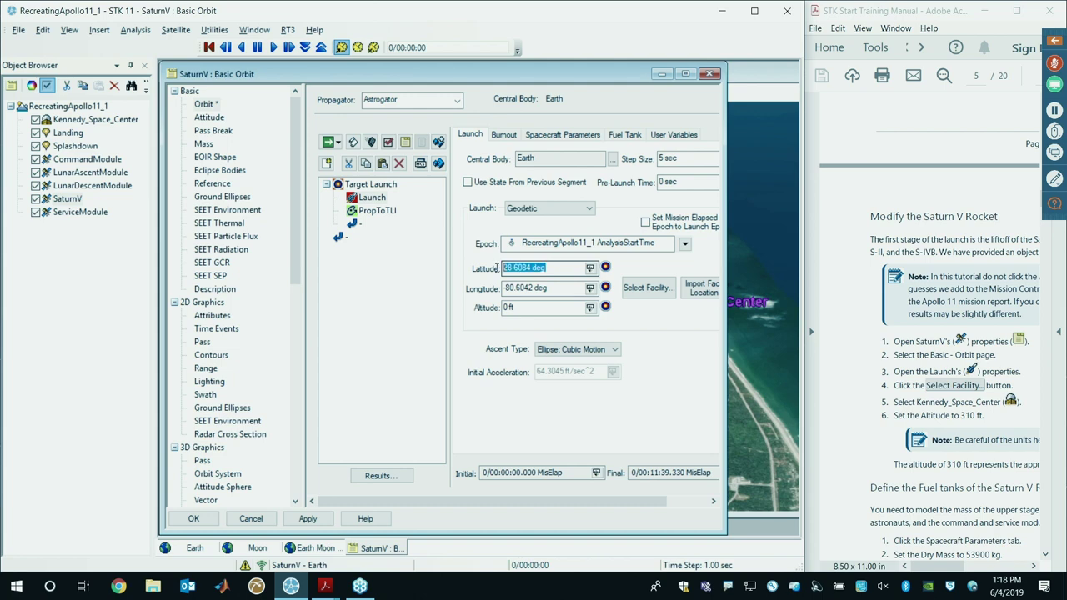
pyautogui.moveTo(549, 288); pyautogui.dragTo(495, 293)
pyautogui.click(535, 308)
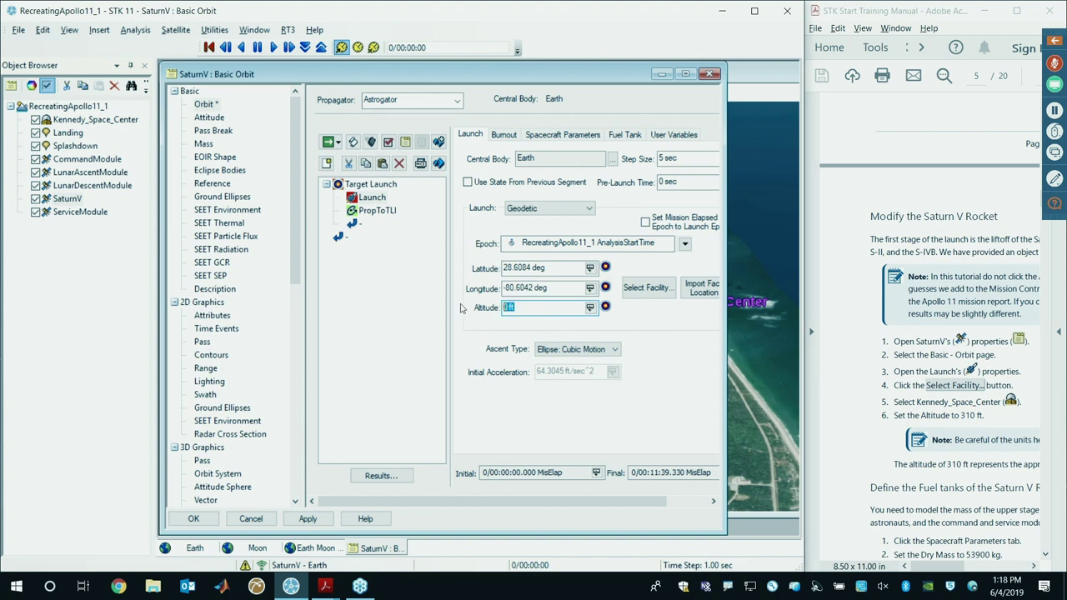
pyautogui.write('310 ft')
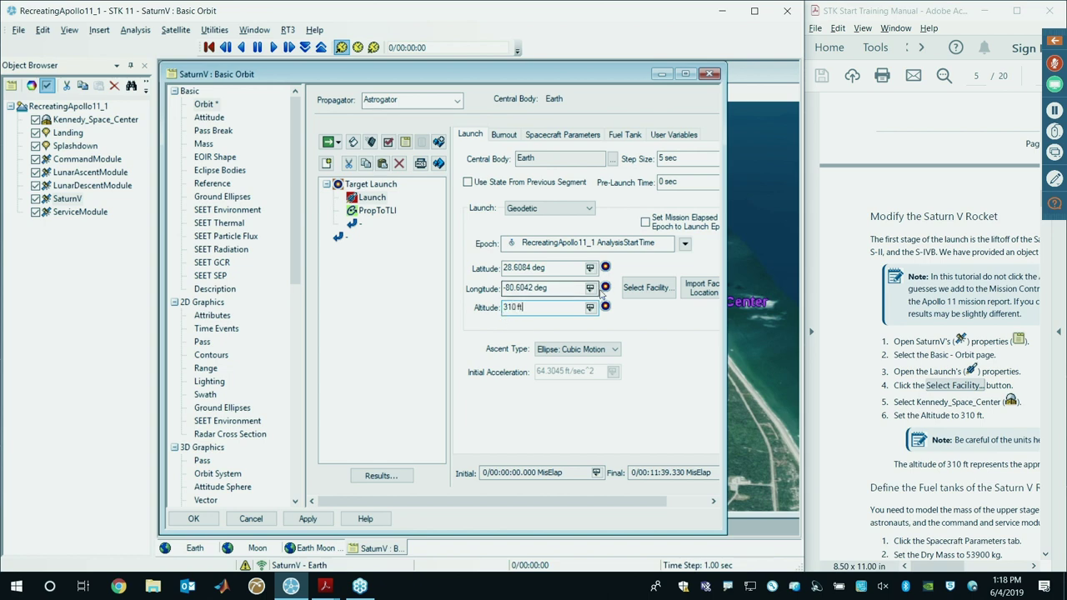
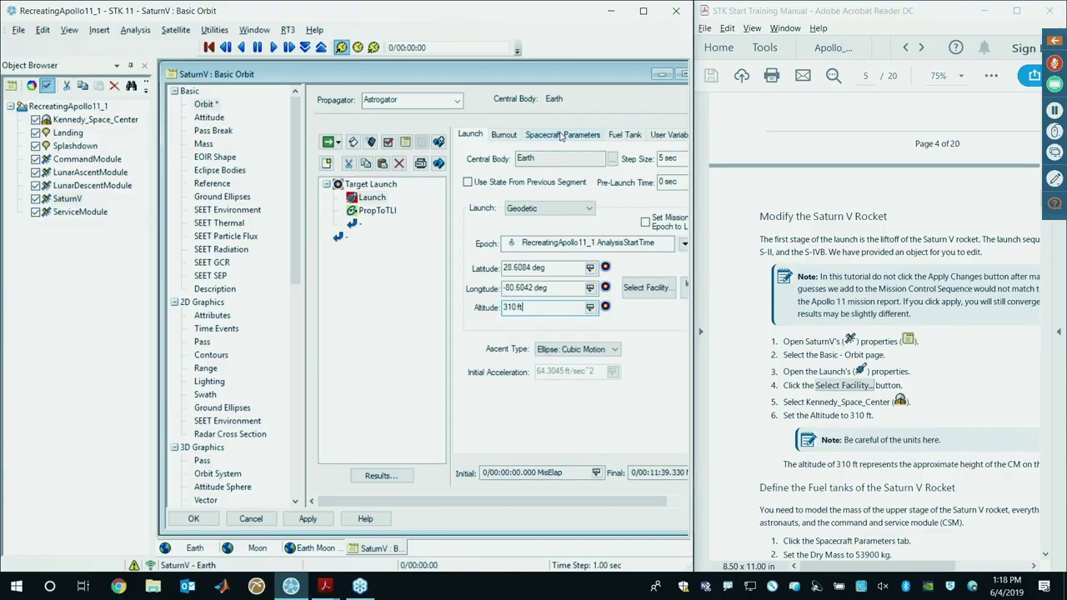
# Step: Set the Launch segment's spacecraft dry mass to 53900 kg, as given in the training manual
pyautogui.click(563, 134)
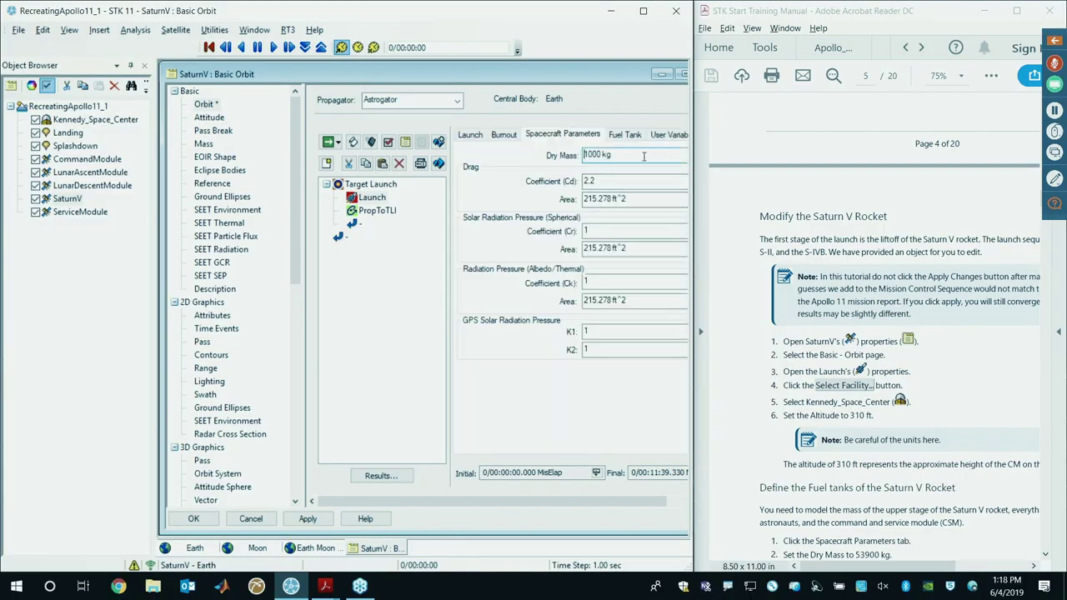
pyautogui.moveTo(638, 156); pyautogui.dragTo(567, 152)
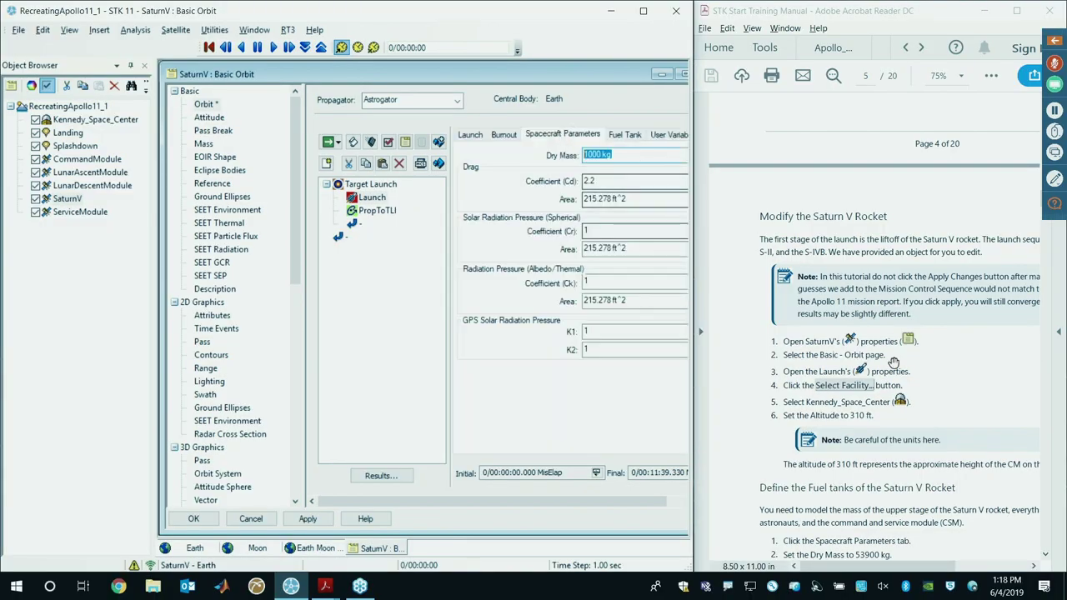
pyautogui.scroll(-2, 896, 386)
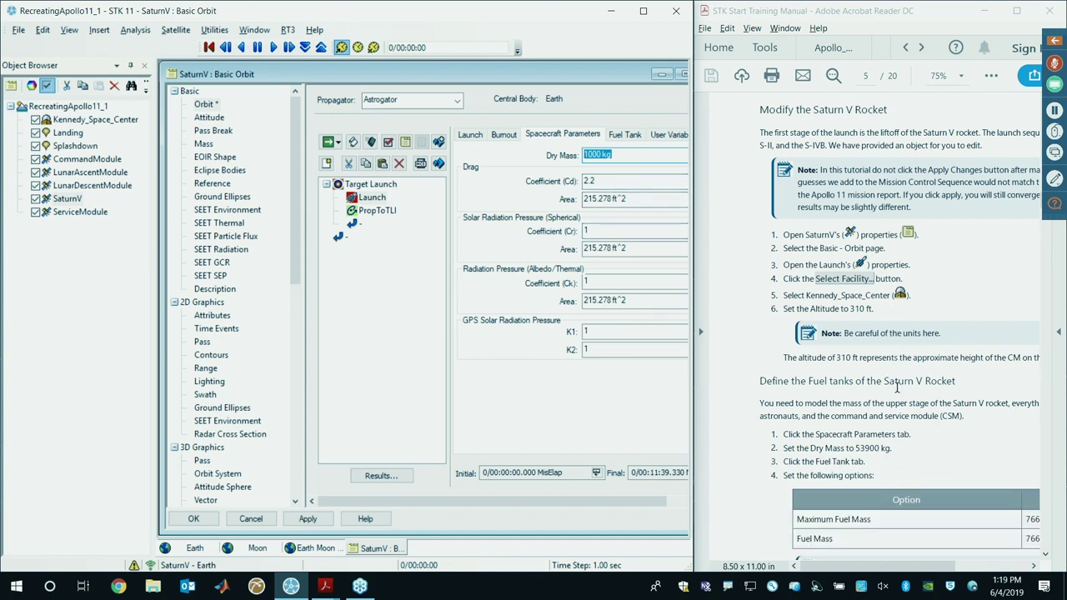
pyautogui.scroll(-5, 896, 386)
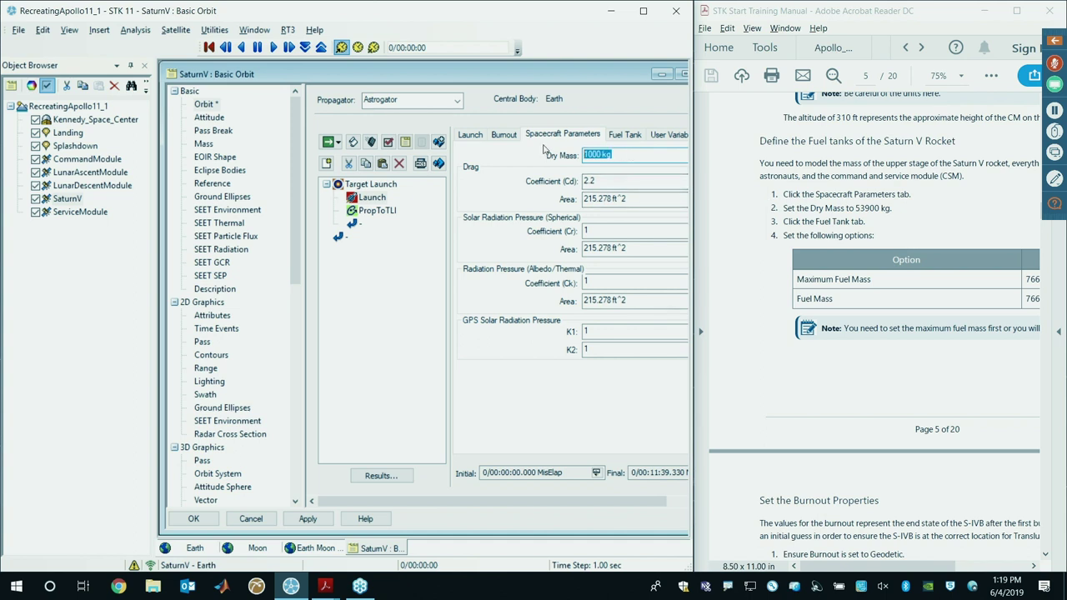
pyautogui.write('53900')
pyautogui.press('Tab')
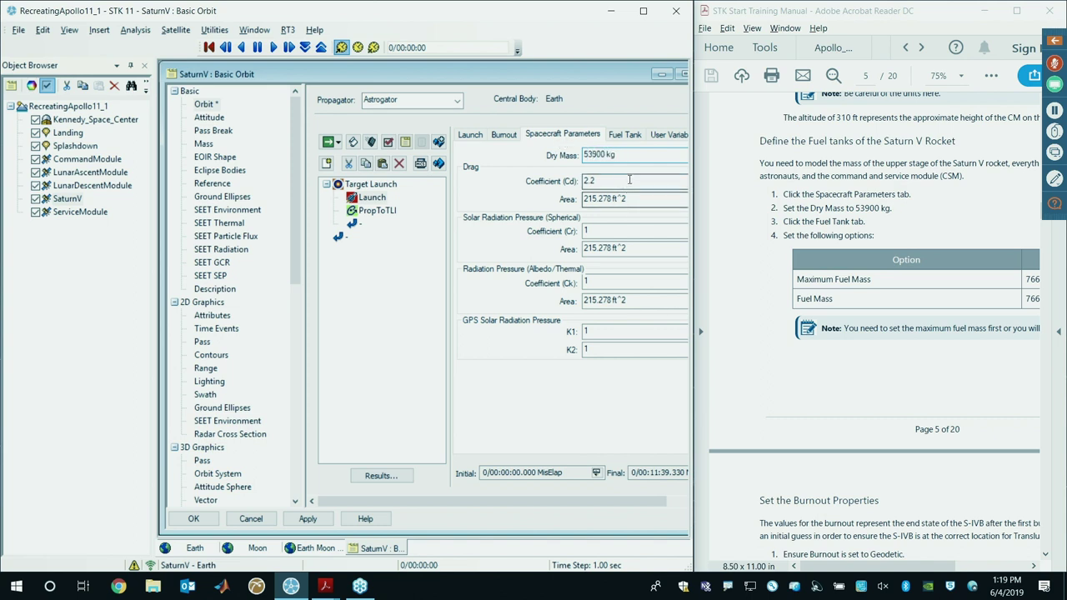
pyautogui.click(640, 156)
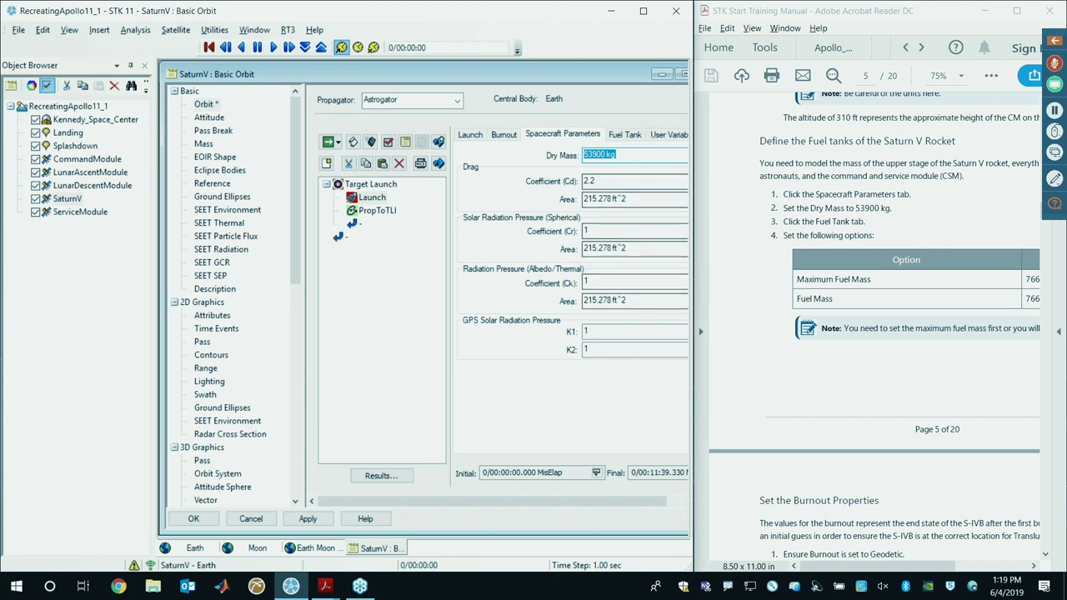
# Step: Set the Launch segment's maximum fuel mass to 76600 kg first, and its fuel mass to 76600 kg as well
pyautogui.click(624, 135)
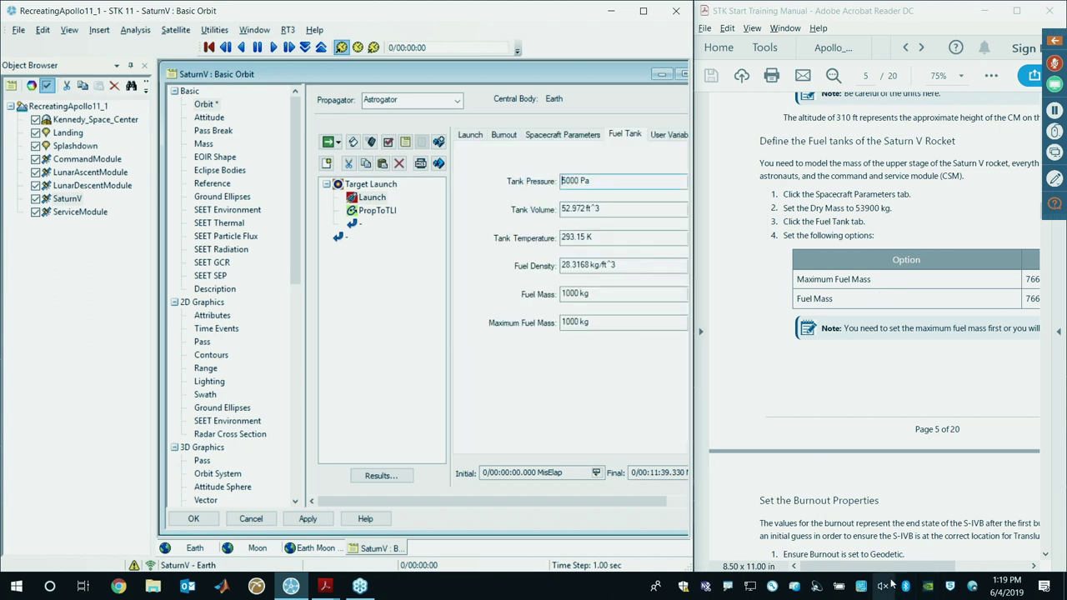
pyautogui.moveTo(890, 569); pyautogui.dragTo(922, 572)
pyautogui.moveTo(590, 323)
pyautogui.mouseDown()
pyautogui.moveTo(570, 323)
pyautogui.moveTo(581, 322)
pyautogui.mouseUp()
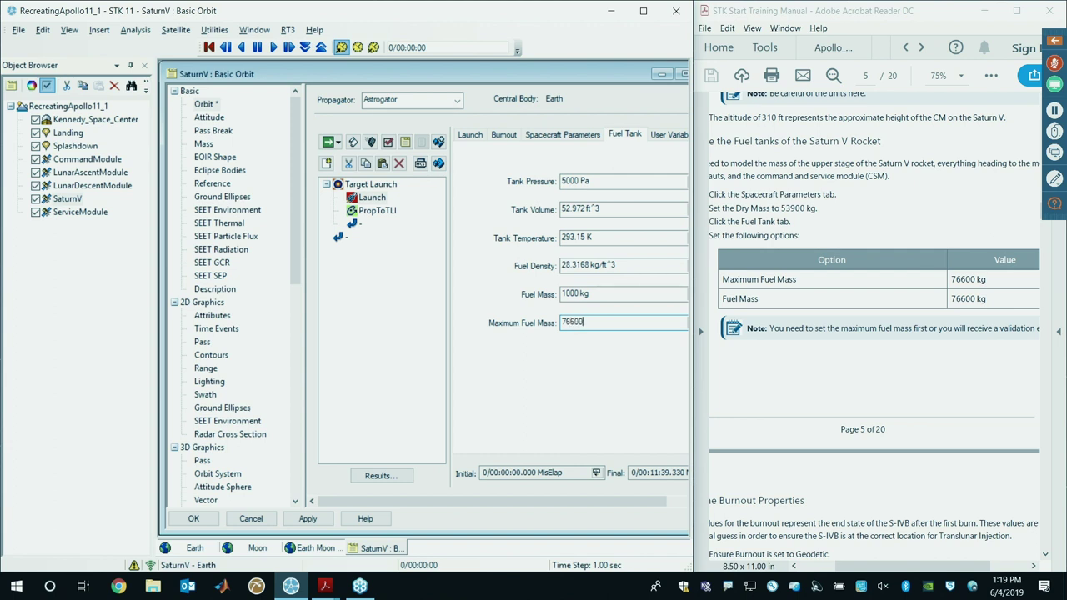
pyautogui.click(613, 294)
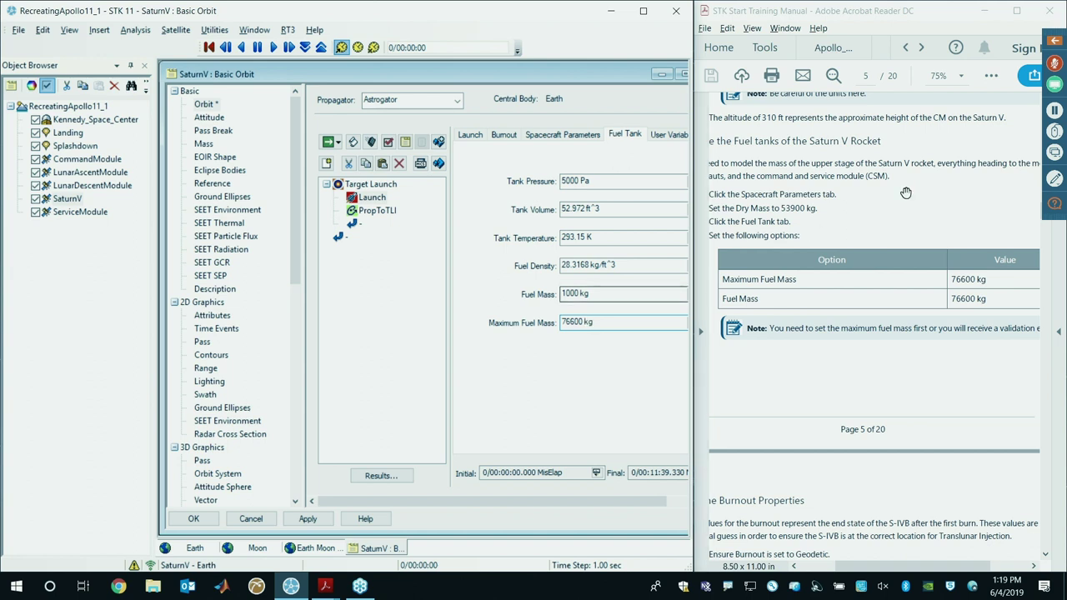
pyautogui.moveTo(607, 321); pyautogui.dragTo(560, 331)
pyautogui.hotkey('ctrl', 'c')
pyautogui.tripleClick(597, 293)
pyautogui.hotkey('ctrl', 'v')
pyautogui.click(605, 324)
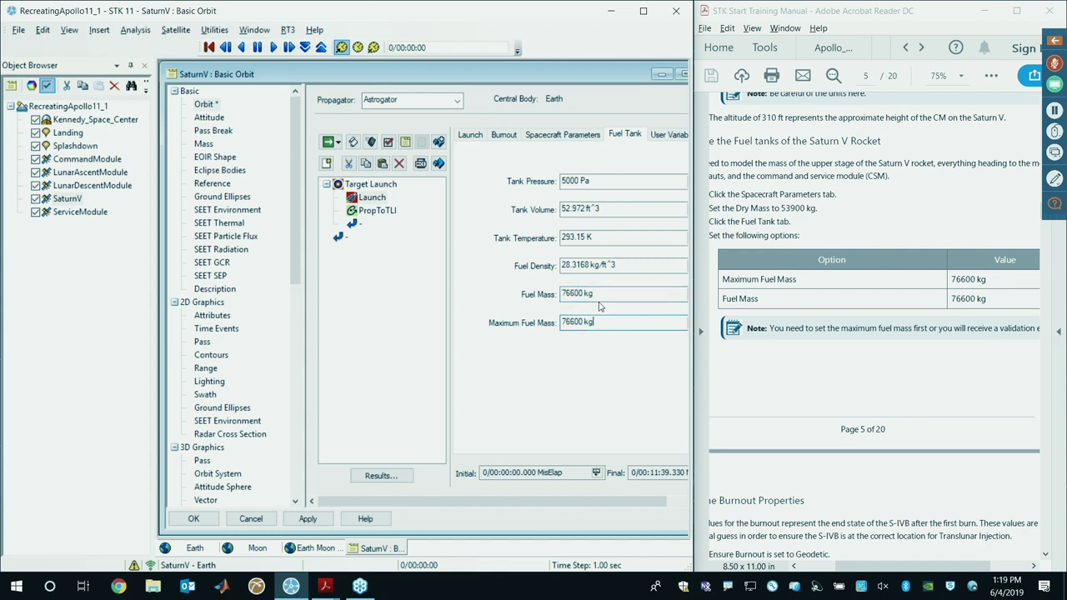
pyautogui.moveTo(595, 322); pyautogui.dragTo(529, 322)
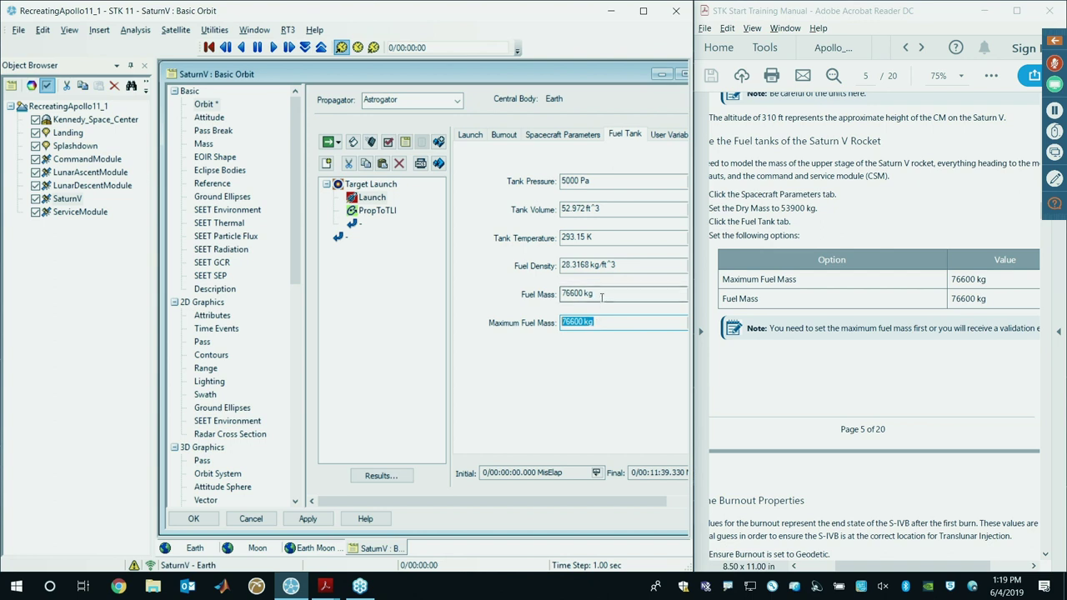
pyautogui.moveTo(610, 296); pyautogui.dragTo(521, 302)
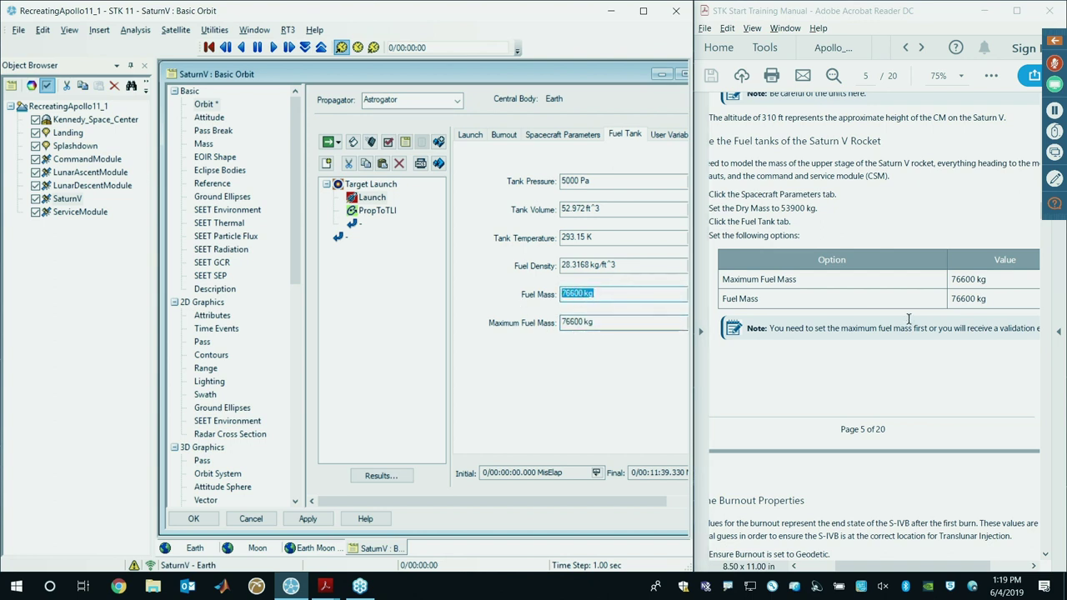
# Step: Find the manual's burnout properties table and set the Launch segment's burnout time of flight to 699.33 sec
pyautogui.click(503, 135)
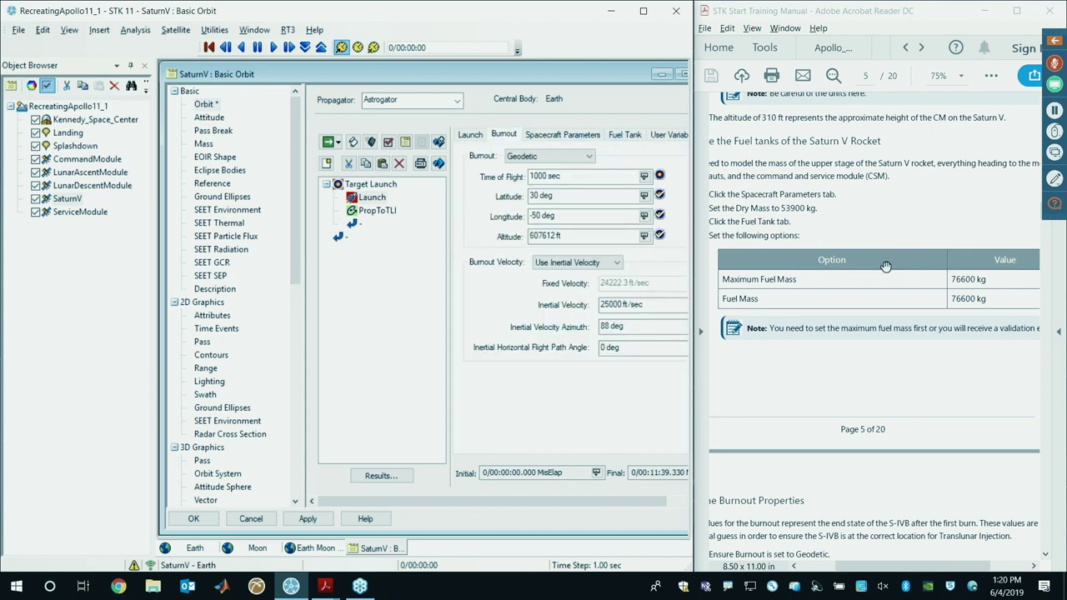
pyautogui.scroll(-1, 885, 296)
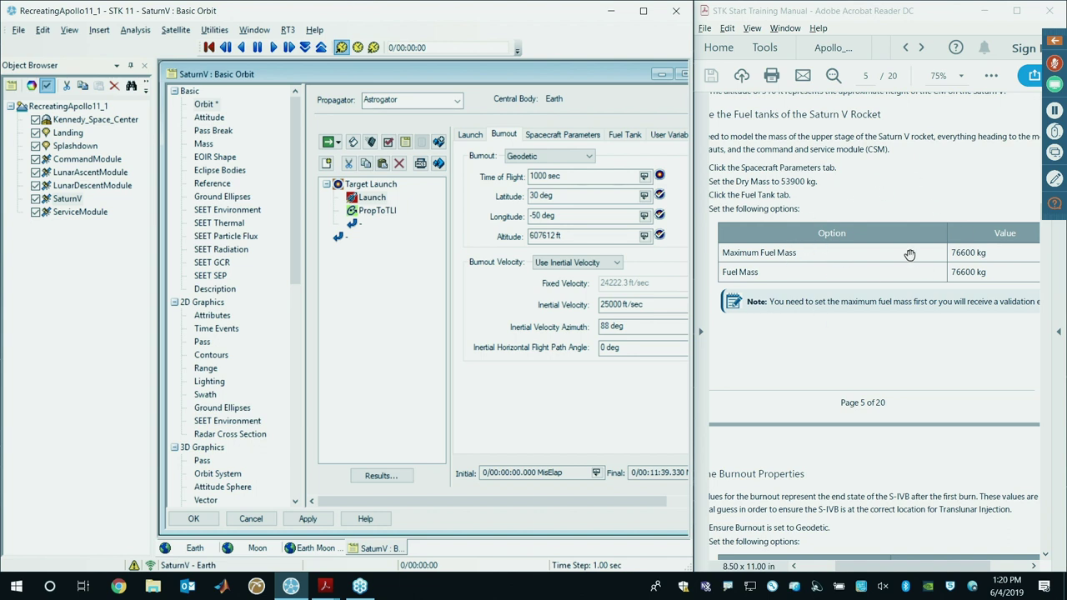
pyautogui.scroll(-5, 830, 298)
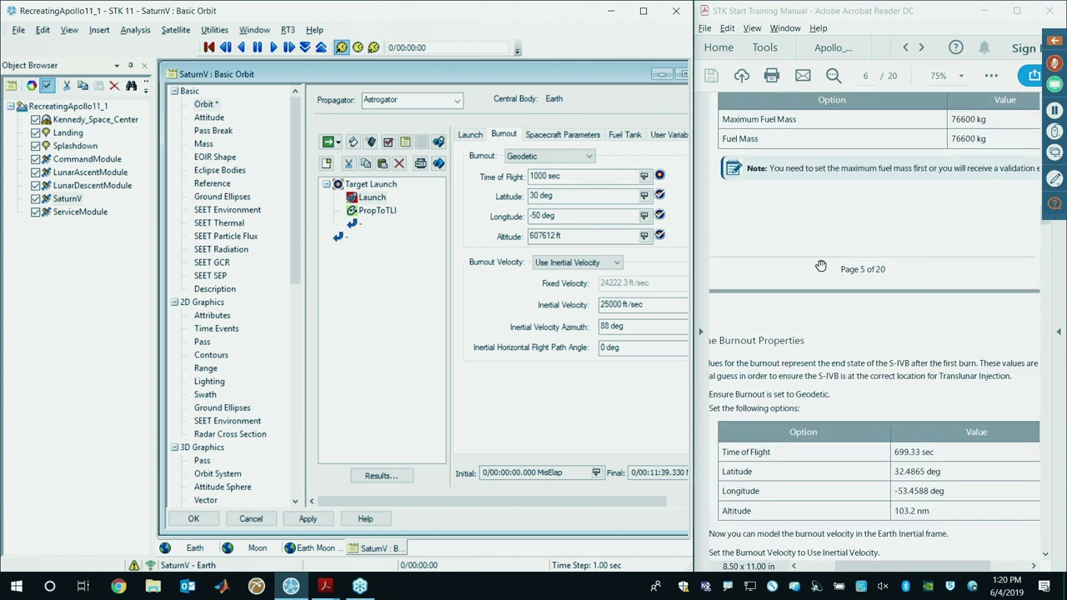
pyautogui.scroll(-1, 834, 277)
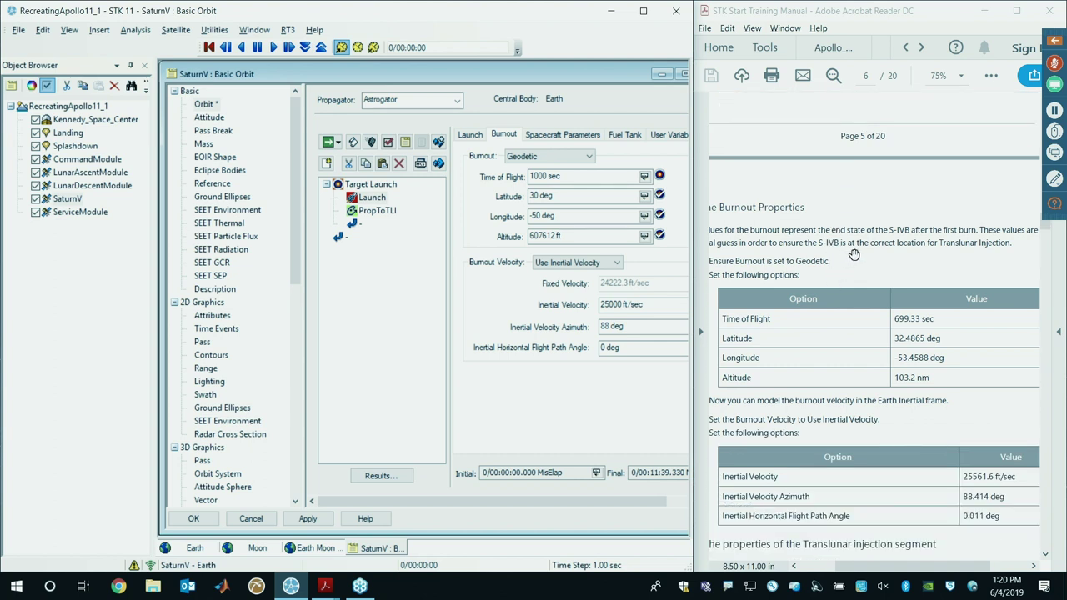
pyautogui.click(917, 318)
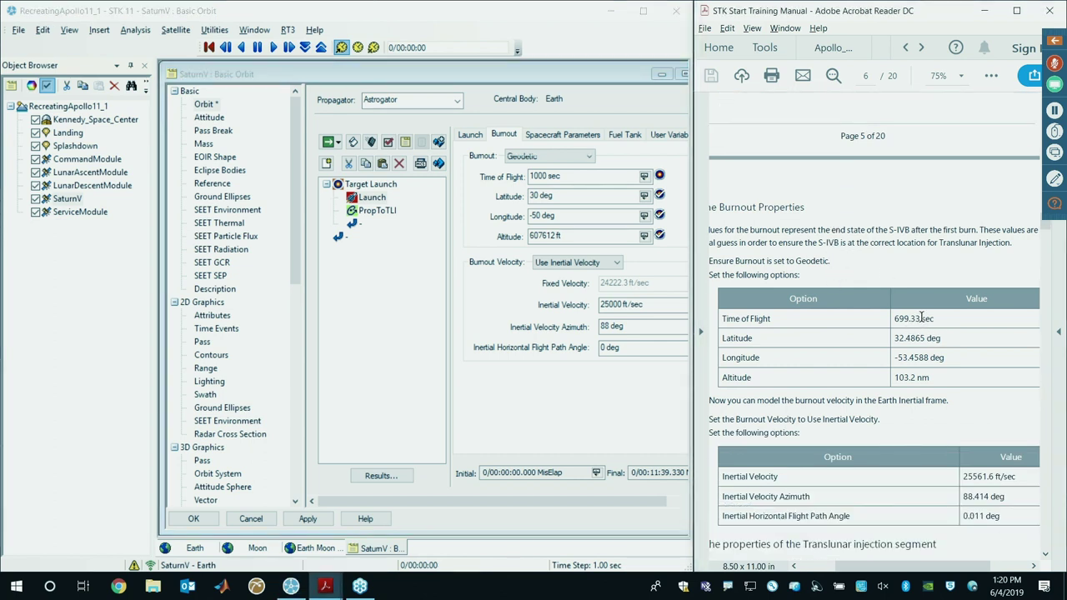
pyautogui.scroll(-3, 867, 200)
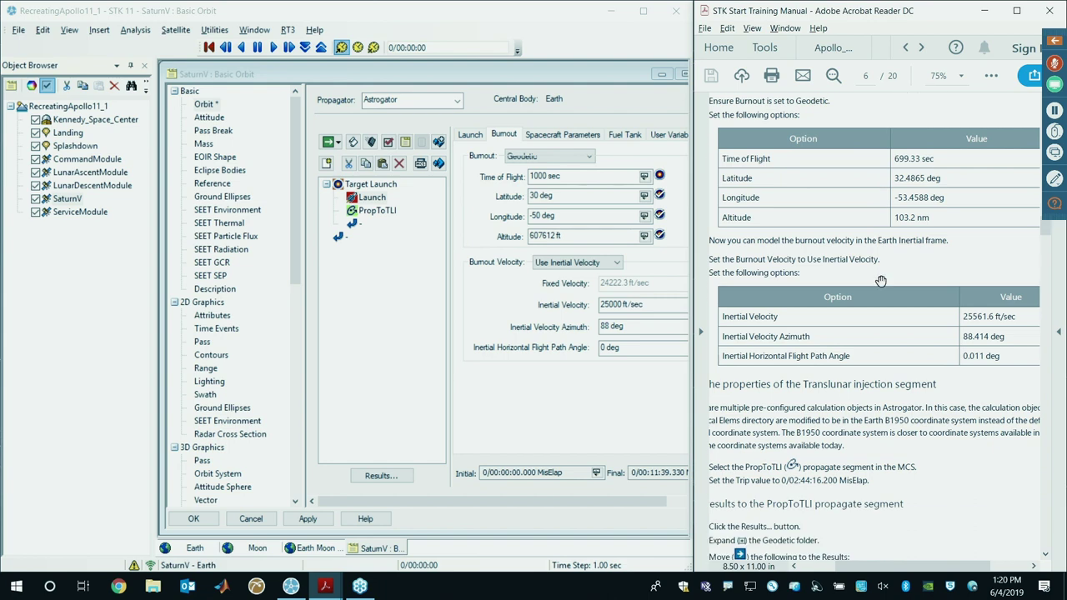
pyautogui.scroll(2, 881, 281)
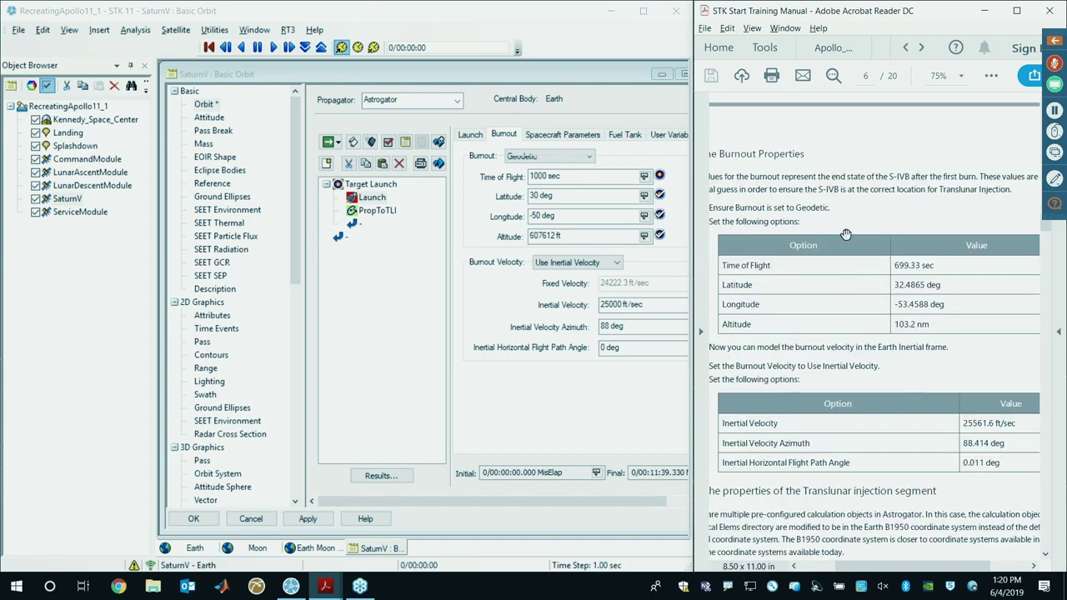
pyautogui.doubleClick(914, 265)
pyautogui.moveTo(561, 176); pyautogui.dragTo(514, 182)
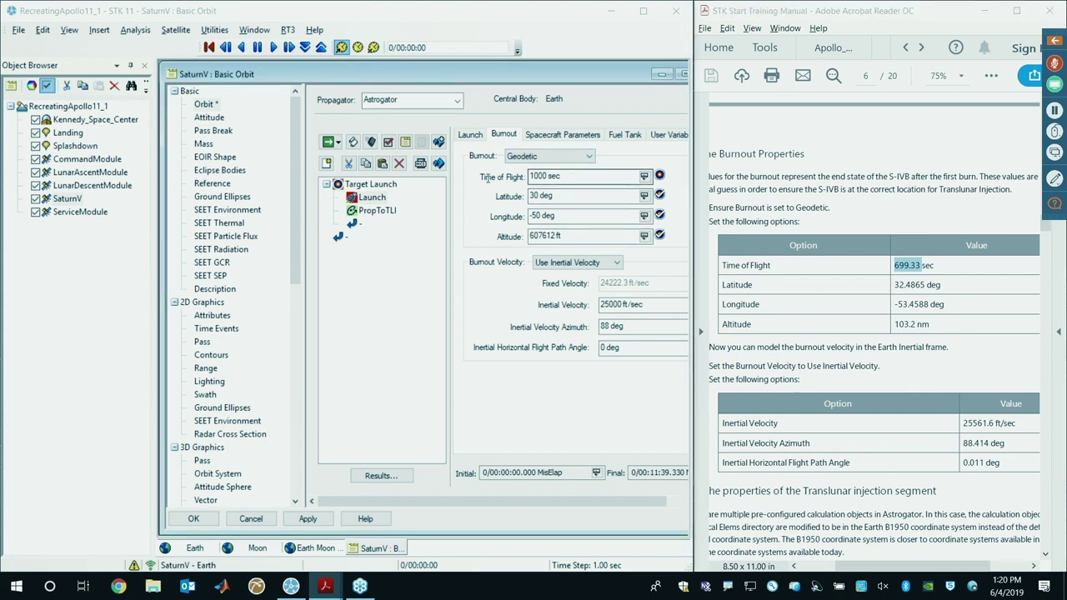
pyautogui.hotkey('ctrl', 'v')
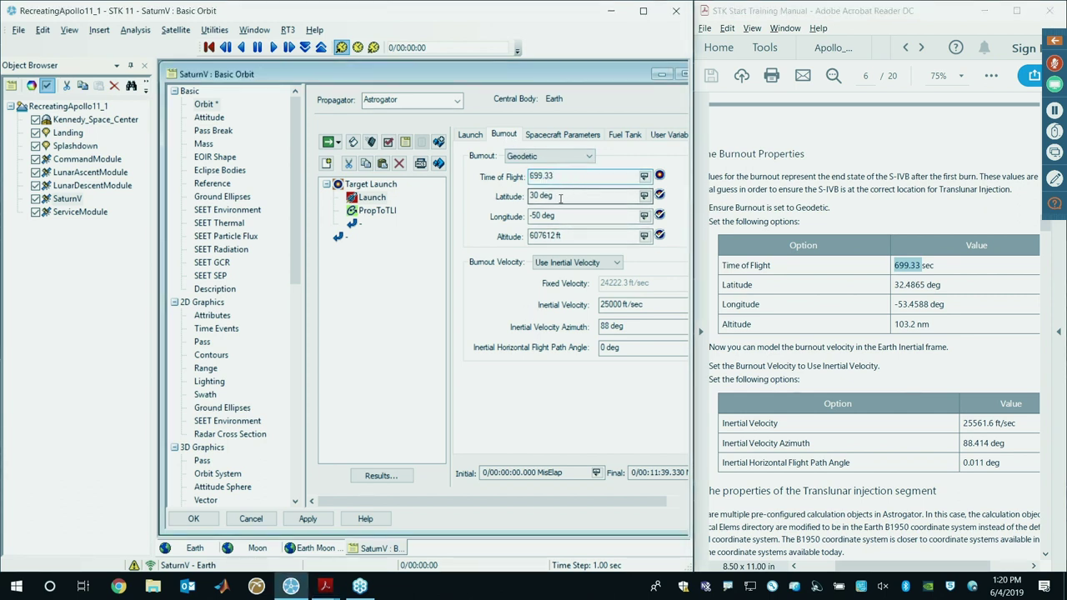
# Step: Copy the burnout latitude 32.4865 deg and longitude -53.4588 deg from the manual into the Launch segment's burnout properties
pyautogui.click(566, 196)
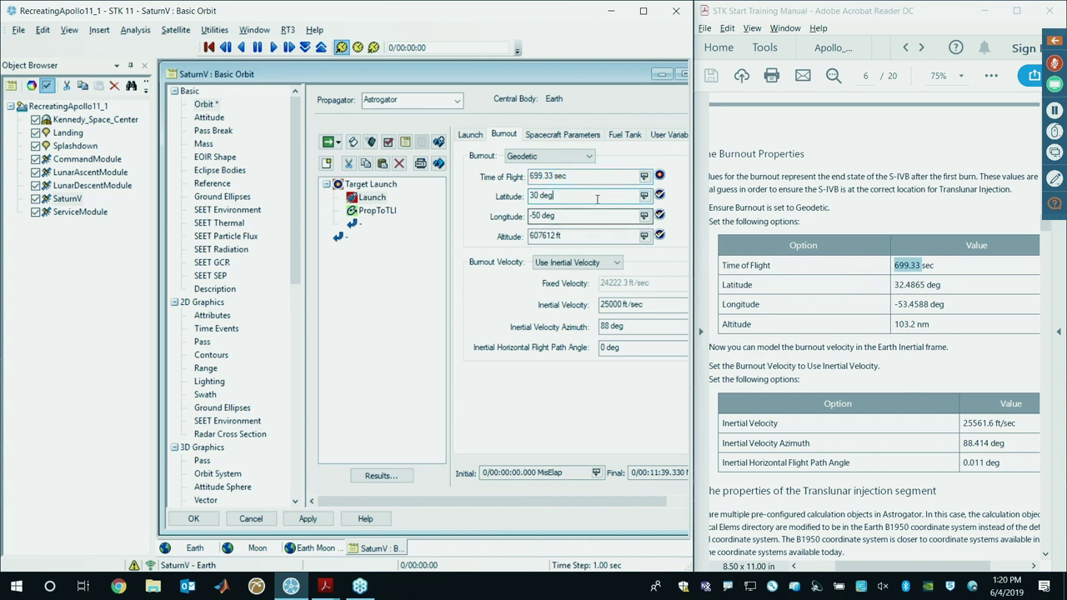
pyautogui.click(918, 284)
pyautogui.moveTo(928, 285); pyautogui.dragTo(895, 285)
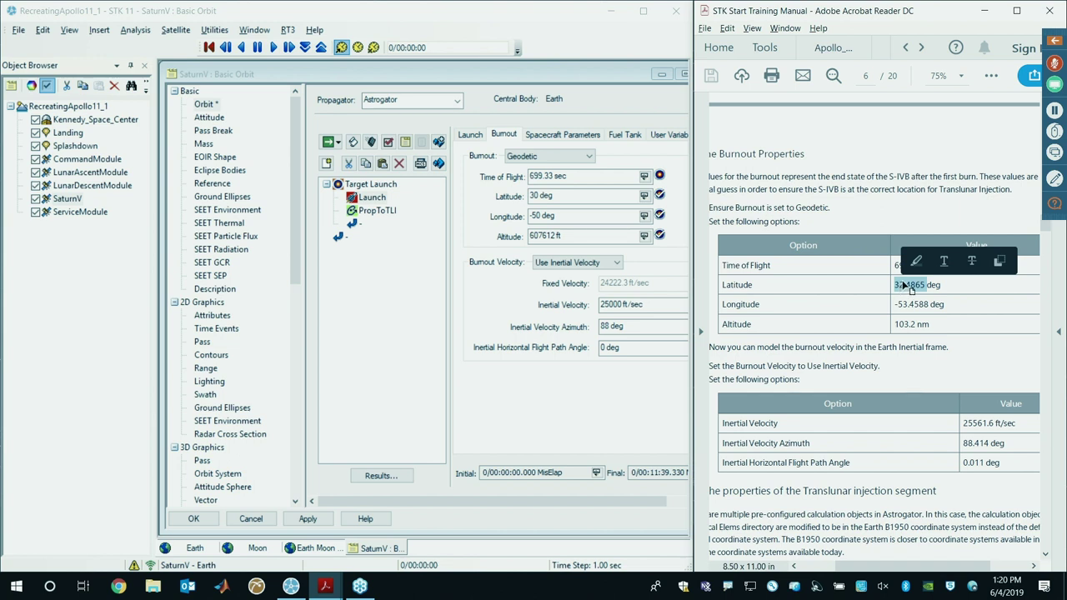
pyautogui.hotkey('ctrl', 'c')
pyautogui.tripleClick(588, 198)
pyautogui.hotkey('ctrl', 'v')
pyautogui.click(924, 304)
pyautogui.moveTo(927, 304); pyautogui.dragTo(894, 304)
pyautogui.click(582, 215)
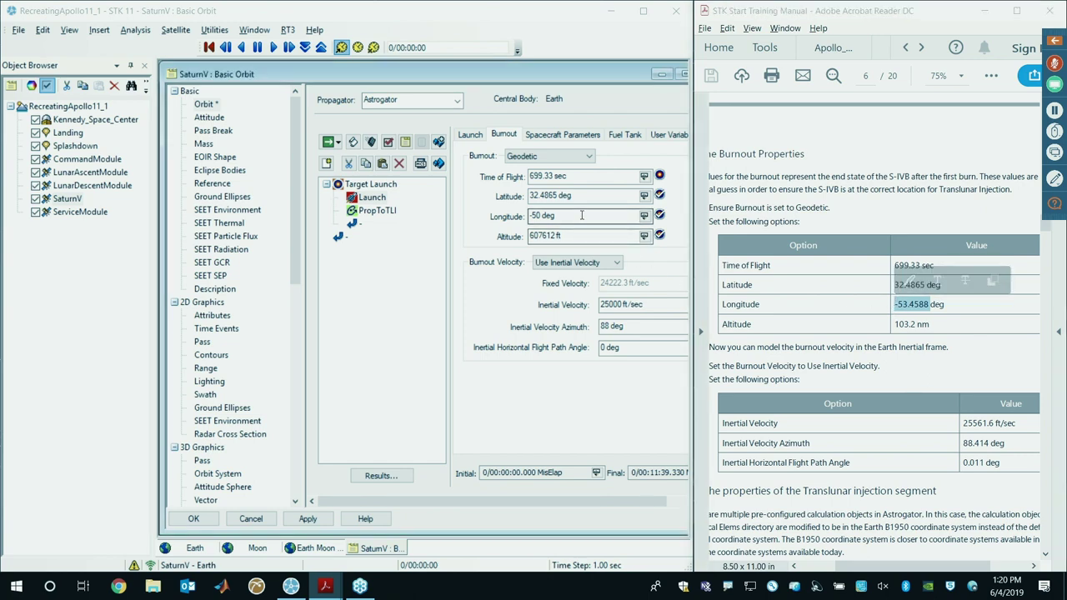
pyautogui.tripleClick(582, 215)
pyautogui.hotkey('ctrl', 'v')
# Step: Copy the burnout altitude 103.2 nm with its unit from the manual into the Launch segment's burnout properties
pyautogui.click(909, 320)
pyautogui.moveTo(940, 325); pyautogui.dragTo(874, 321)
pyautogui.click(518, 235)
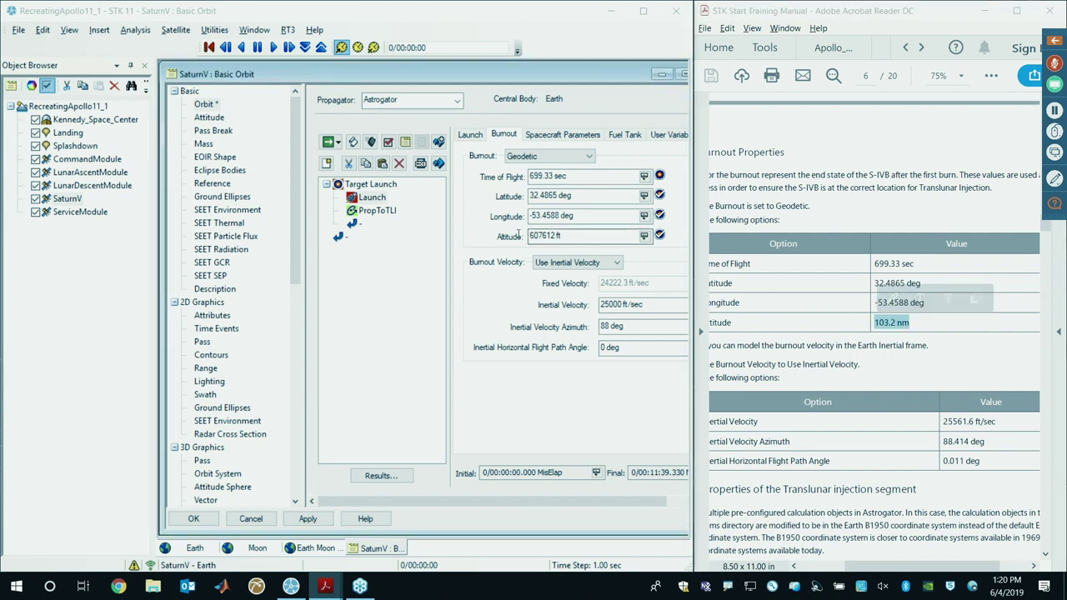
pyautogui.tripleClick(567, 235)
pyautogui.hotkey('ctrl', 'v')
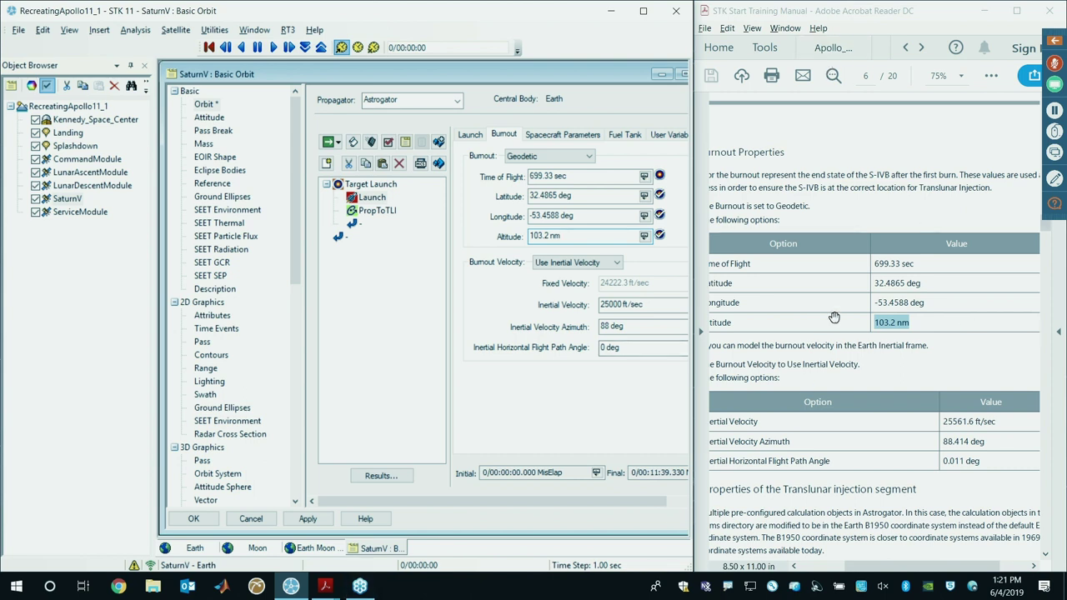
# Step: Copy the inertial velocity 25561.6 ft/sec from the manual into the Launch segment's burnout velocity settings
pyautogui.scroll(-3, 900, 337)
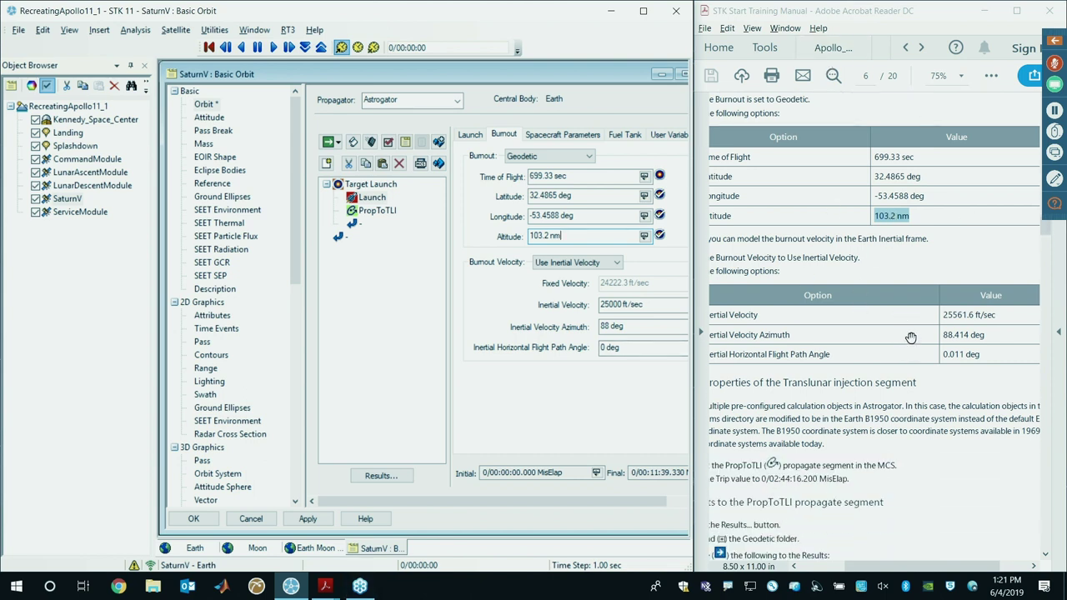
pyautogui.click(1000, 314)
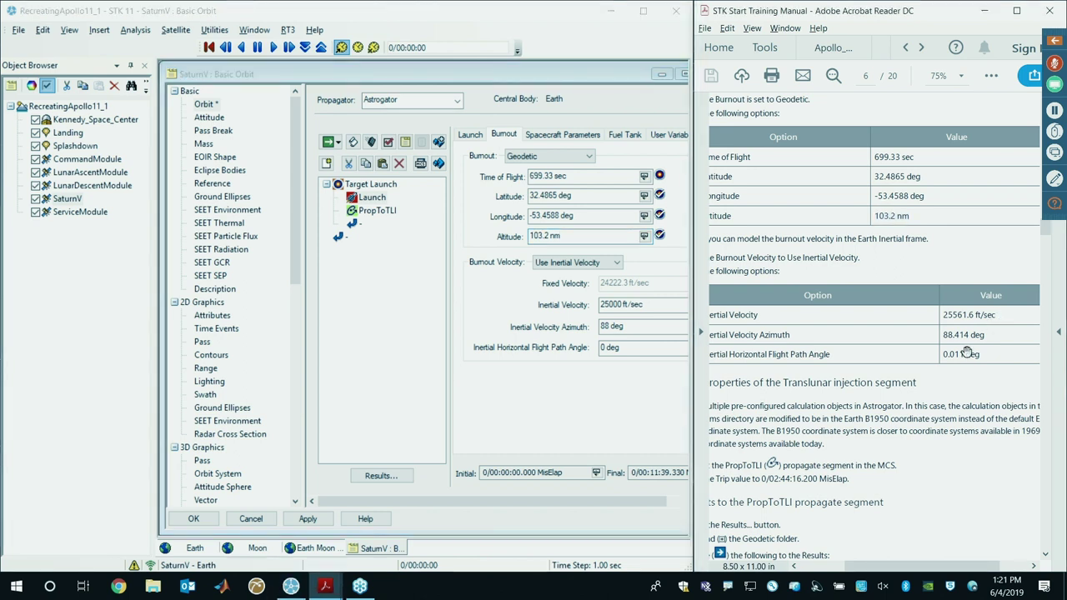
pyautogui.moveTo(866, 567); pyautogui.dragTo(853, 567)
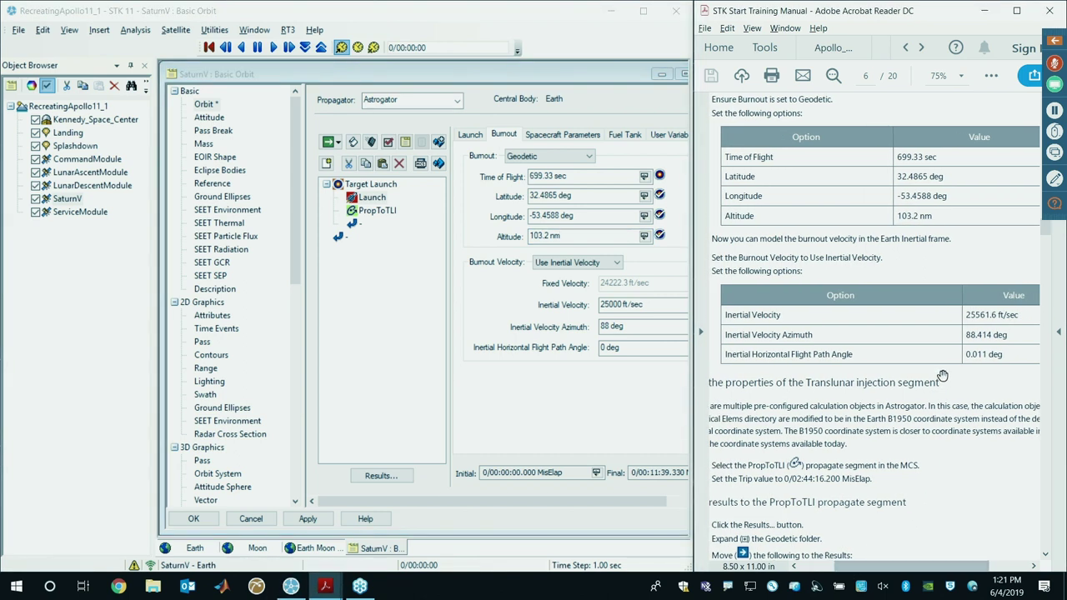
pyautogui.moveTo(1018, 314); pyautogui.dragTo(965, 315)
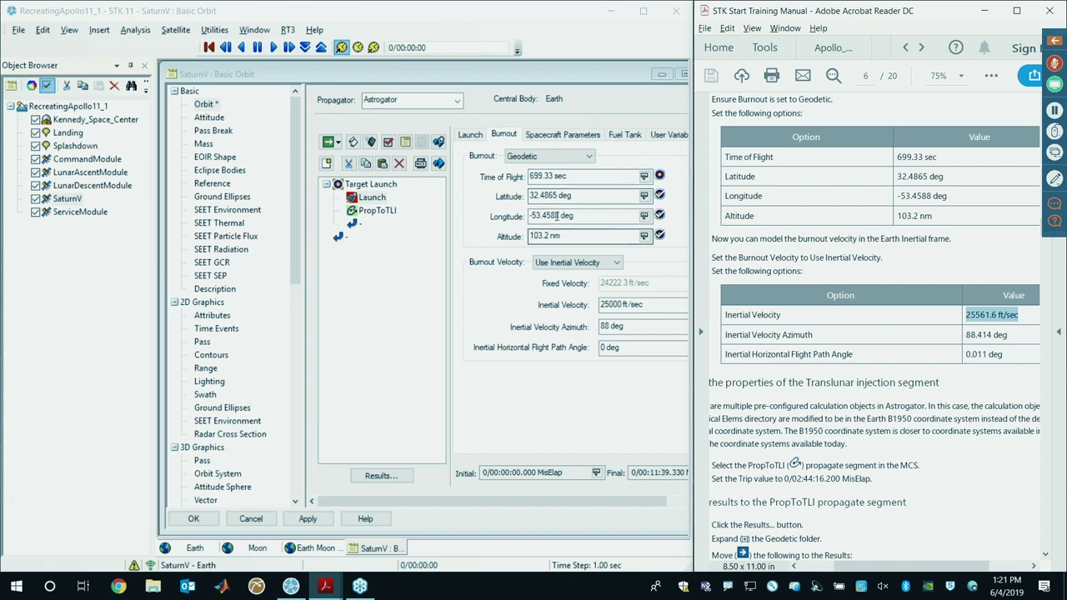
pyautogui.click(654, 305)
pyautogui.moveTo(654, 305); pyautogui.dragTo(572, 307)
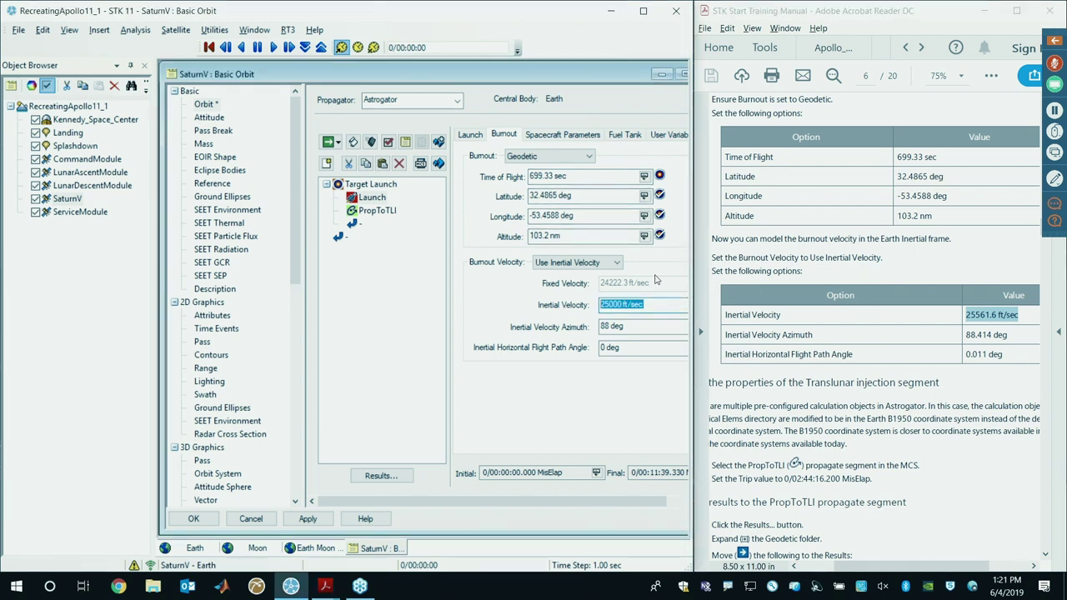
pyautogui.hotkey('ctrl', 'v')
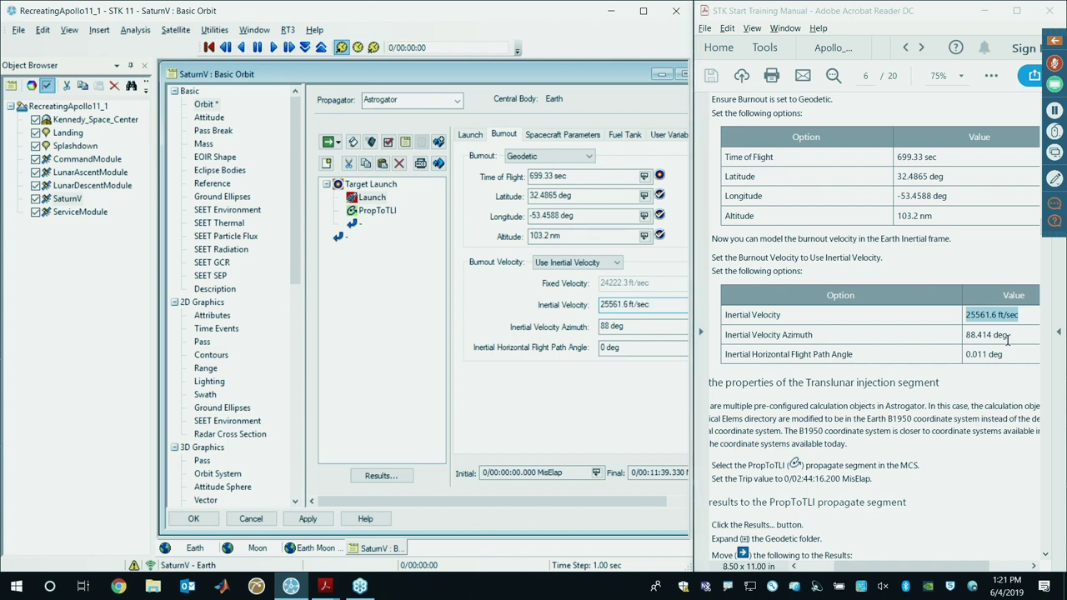
# Step: Copy the inertial velocity azimuth 88.414 deg from the manual into the Launch segment's burnout velocity settings
pyautogui.moveTo(1014, 343); pyautogui.dragTo(971, 345)
pyautogui.hotkey('ctrl', 'c')
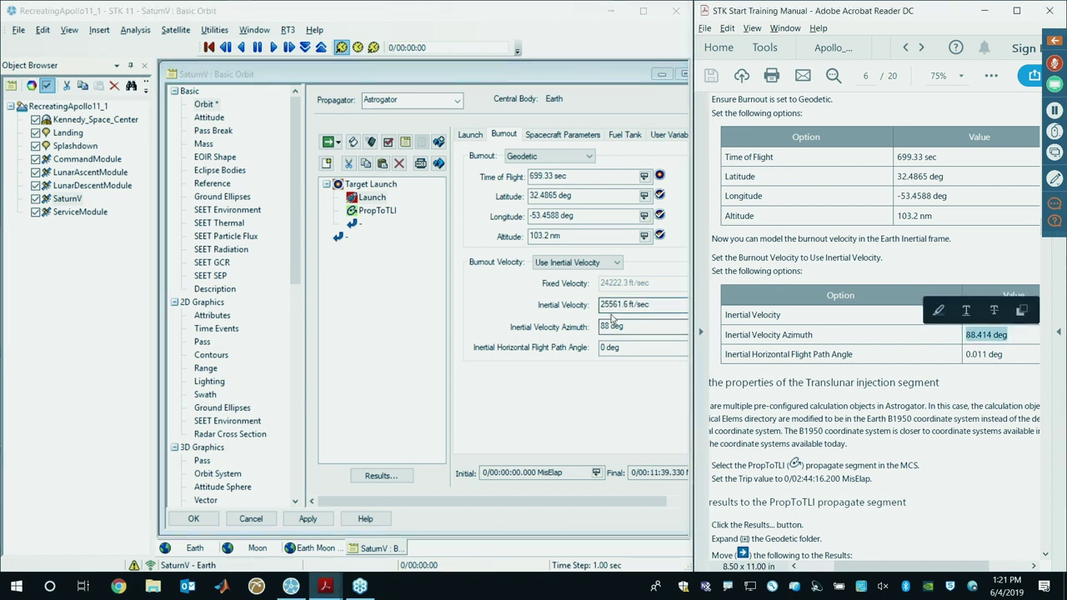
pyautogui.moveTo(654, 327); pyautogui.dragTo(577, 334)
pyautogui.hotkey('ctrl', 'v')
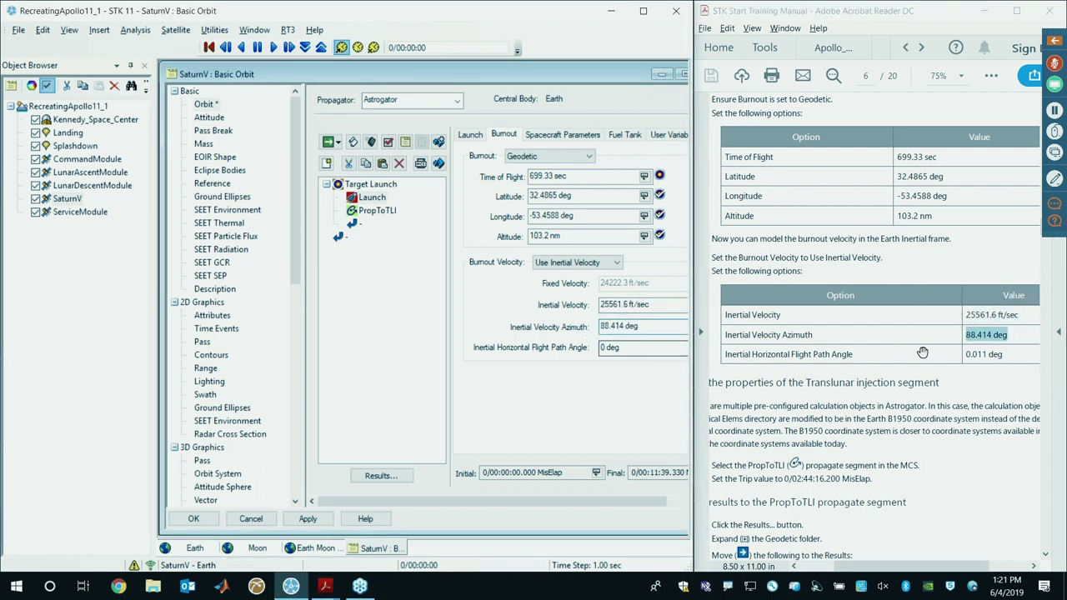
# Step: Copy the inertial horizontal flight path angle 0.011 deg from the manual into the Launch segment's burnout velocity settings
pyautogui.click(1006, 356)
pyautogui.moveTo(1008, 357); pyautogui.dragTo(964, 355)
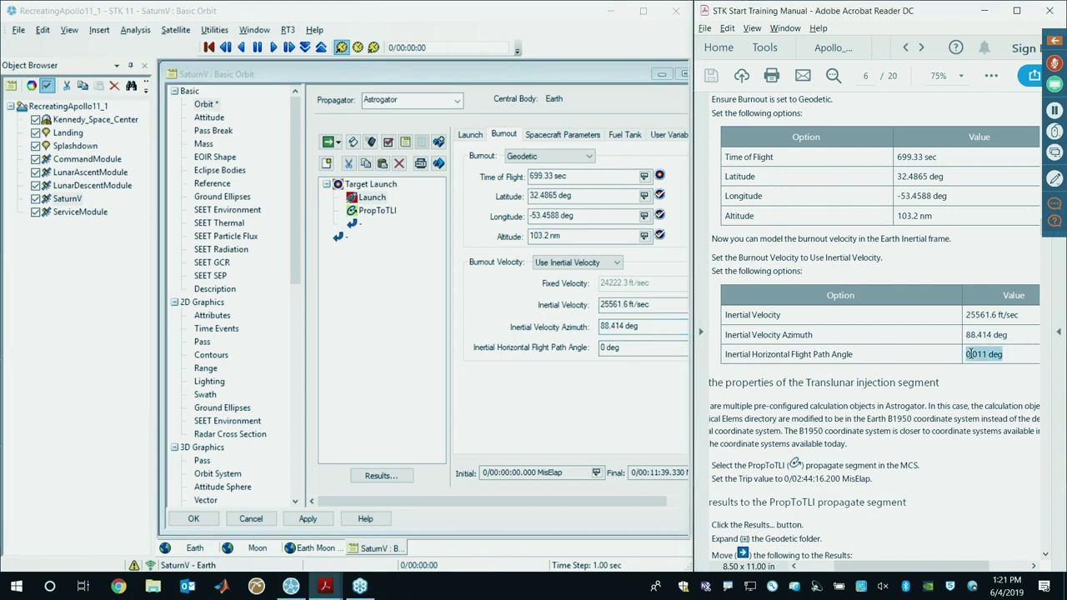
pyautogui.hotkey('ctrl', 'c')
pyautogui.click(632, 347)
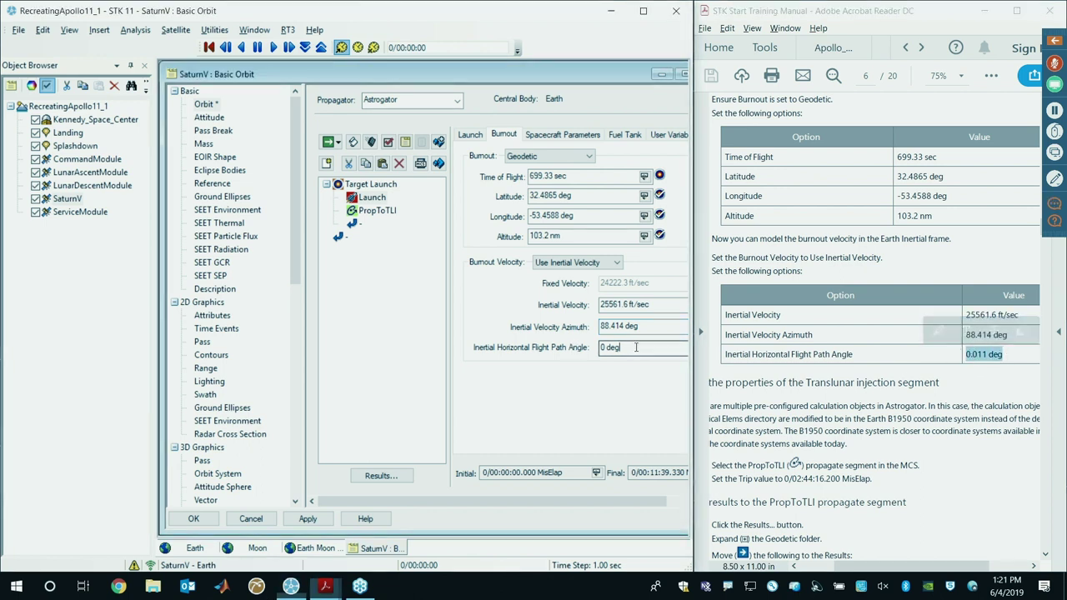
pyautogui.moveTo(632, 347); pyautogui.dragTo(600, 348)
pyautogui.hotkey('ctrl', 'v')
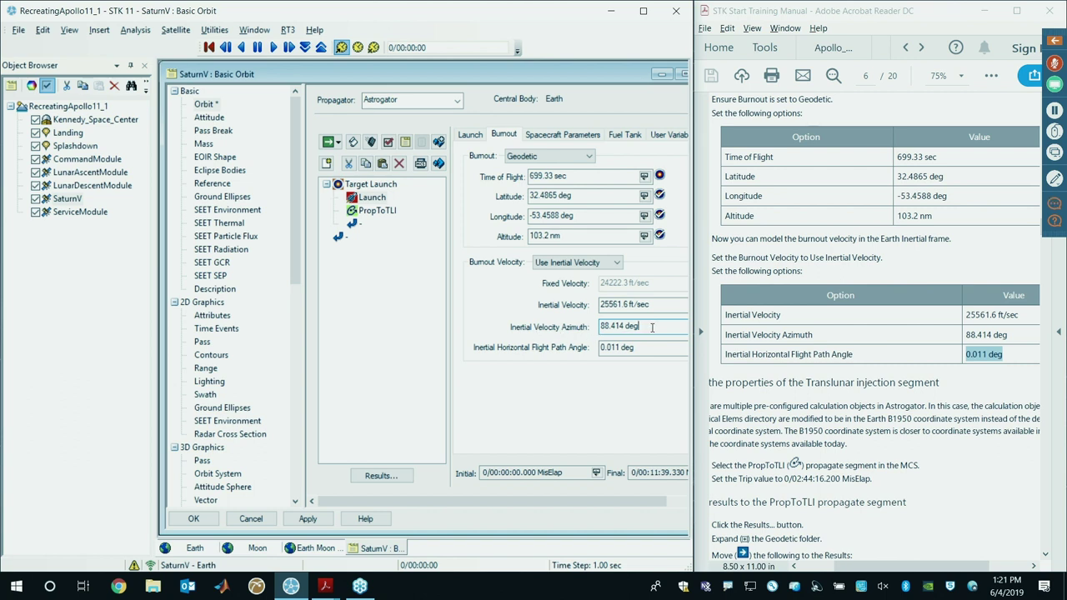
pyautogui.moveTo(657, 328); pyautogui.dragTo(589, 327)
pyautogui.click(610, 326)
pyautogui.click(651, 347)
# Step: Find the manual's Translunar injection section and set the PropToTLI segment's Trip value to 0/02:44:16.200 MisElap
pyautogui.click(833, 432)
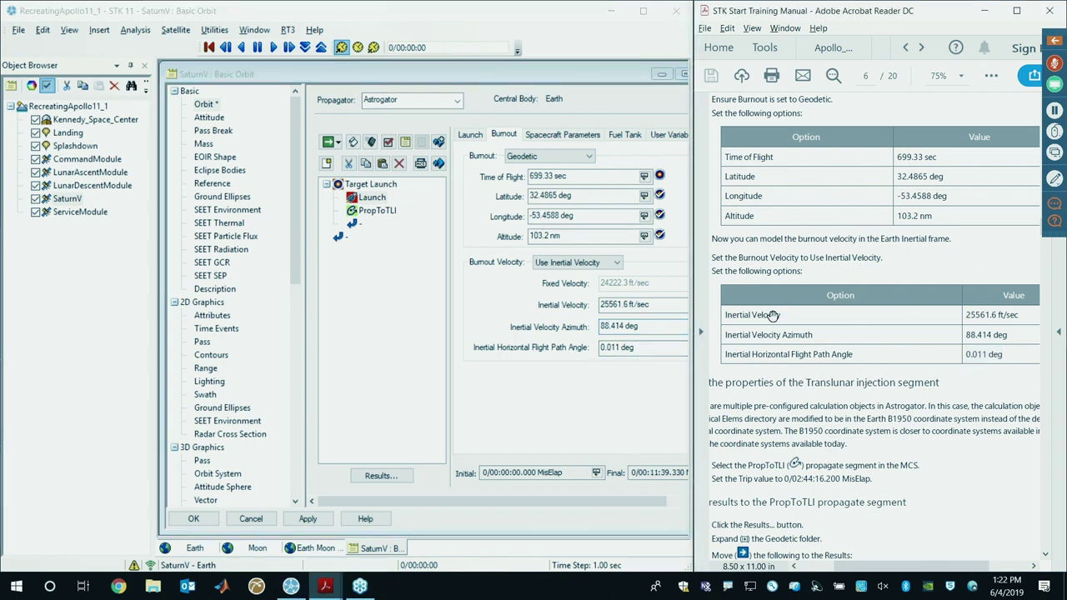
pyautogui.scroll(-4, 837, 370)
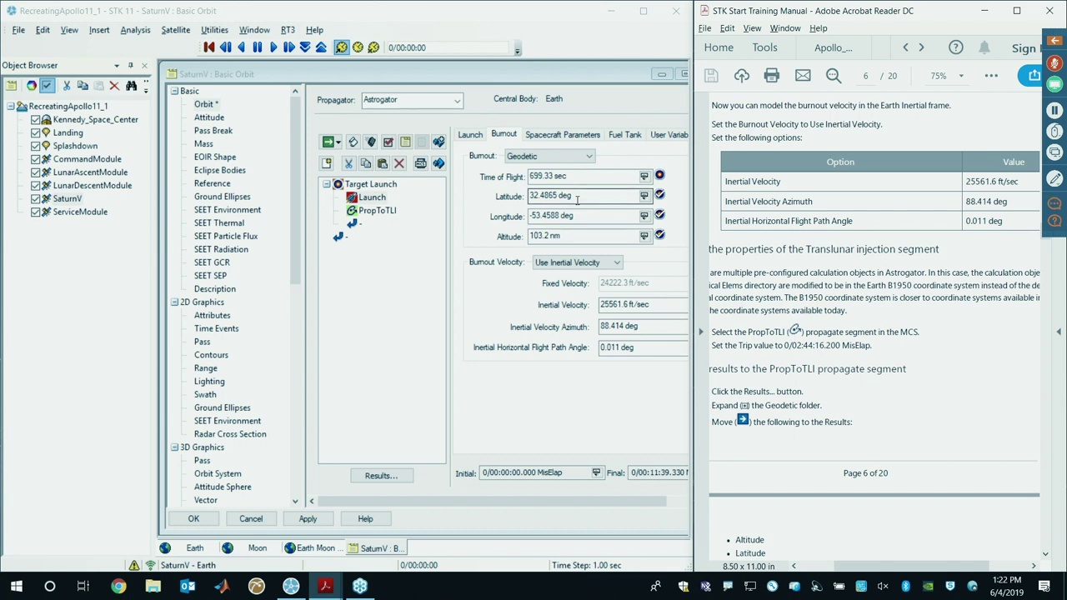
pyautogui.click(367, 213)
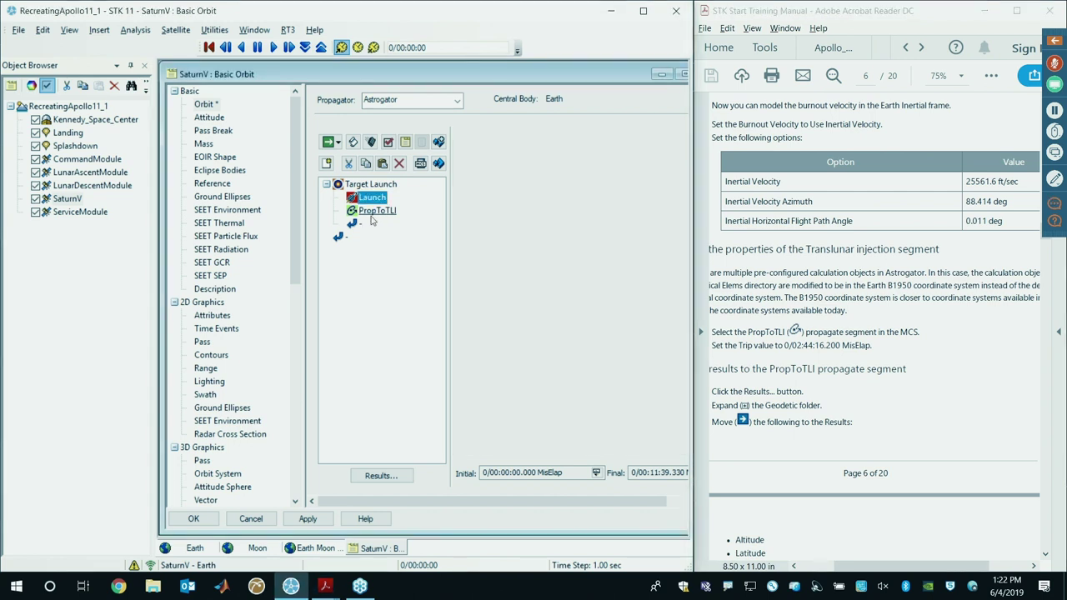
pyautogui.scroll(2, 934, 360)
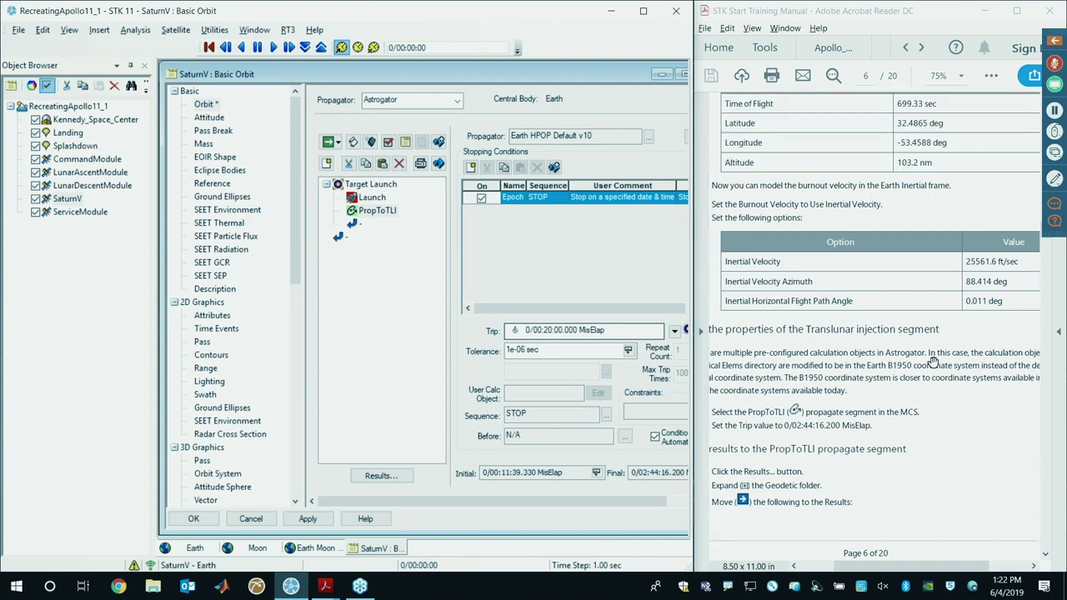
pyautogui.scroll(-5, 930, 364)
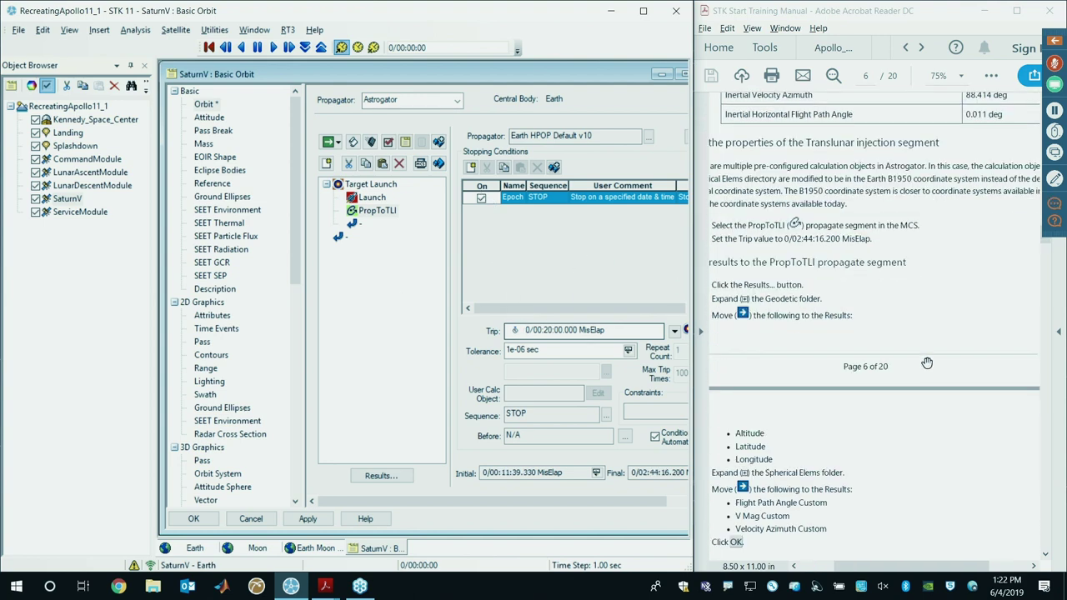
pyautogui.moveTo(842, 566); pyautogui.dragTo(812, 566)
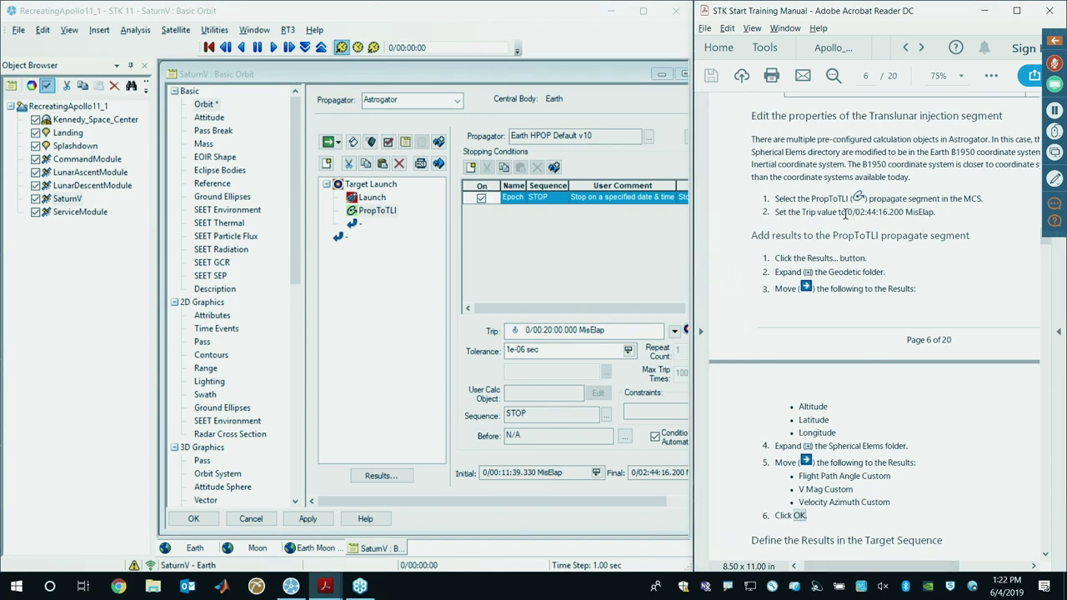
pyautogui.moveTo(849, 212); pyautogui.dragTo(927, 214)
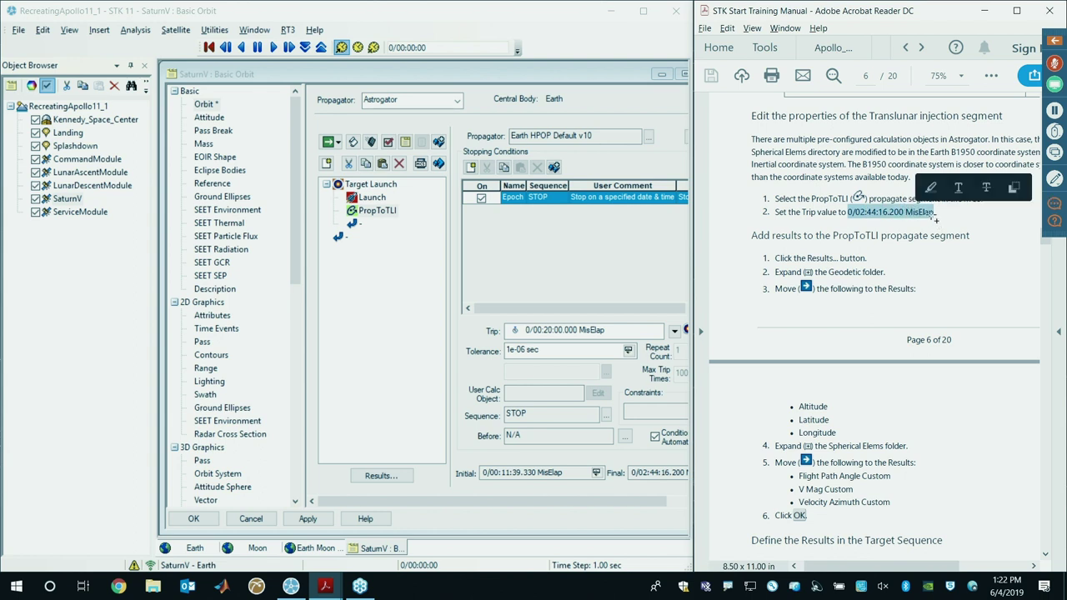
pyautogui.click(567, 330)
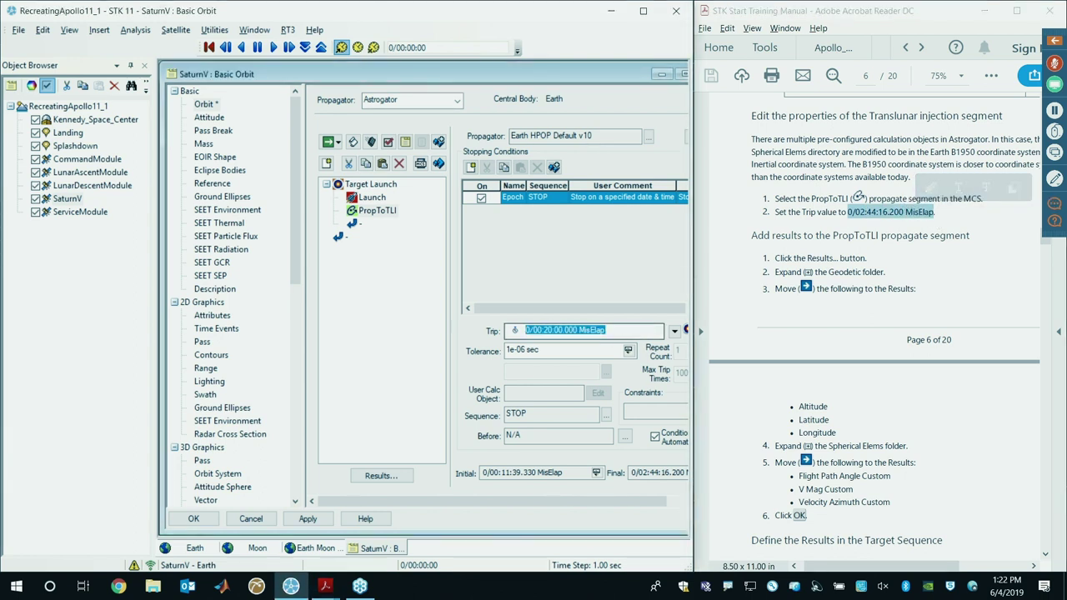
pyautogui.hotkey('ctrl', 'v')
pyautogui.press('Tab')
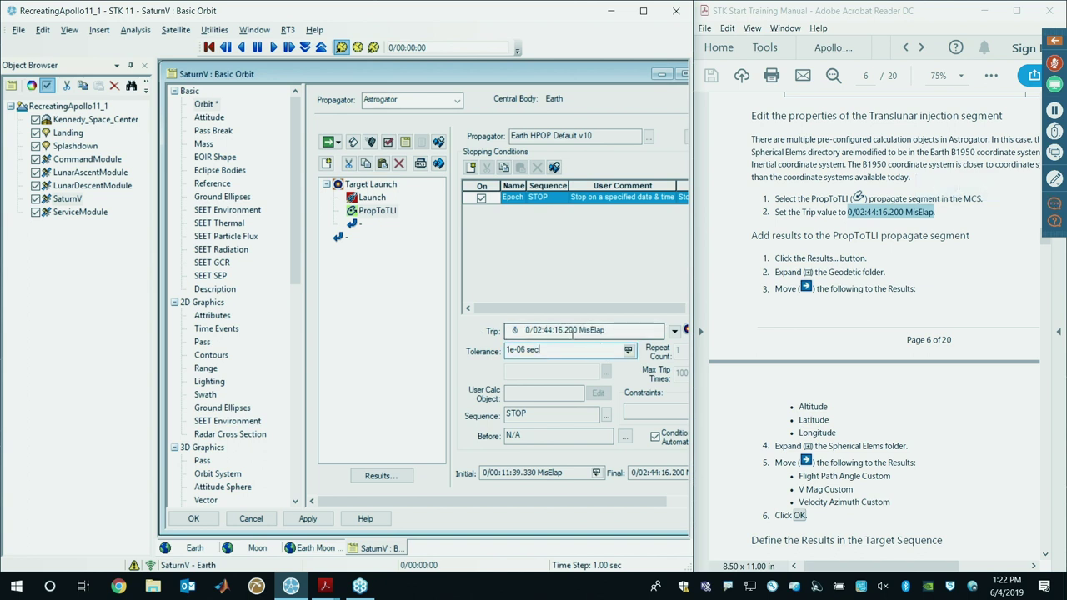
pyautogui.moveTo(540, 330); pyautogui.dragTo(556, 332)
pyautogui.click(553, 348)
# Step: Find the manual's list of results for the PropToTLI segment and open that segment's user-selected results
pyautogui.click(828, 299)
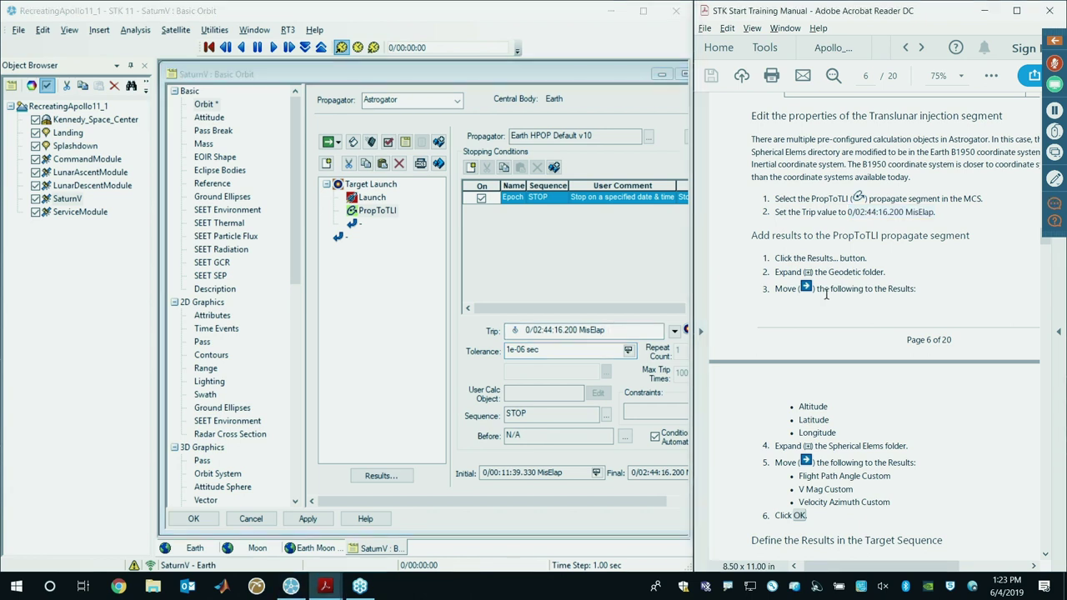
pyautogui.scroll(-2, 828, 296)
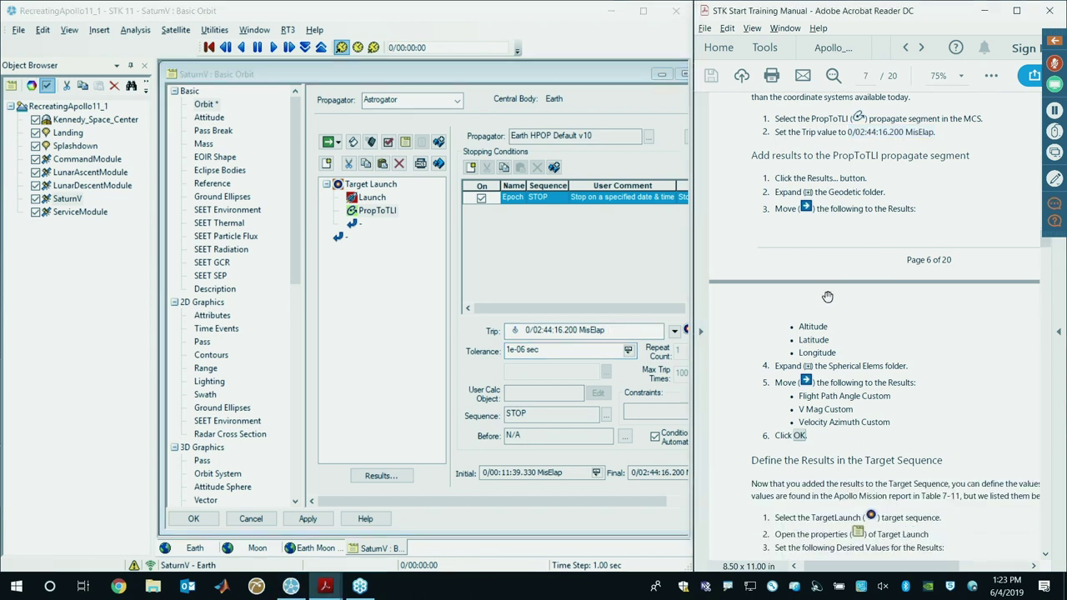
pyautogui.click(394, 210)
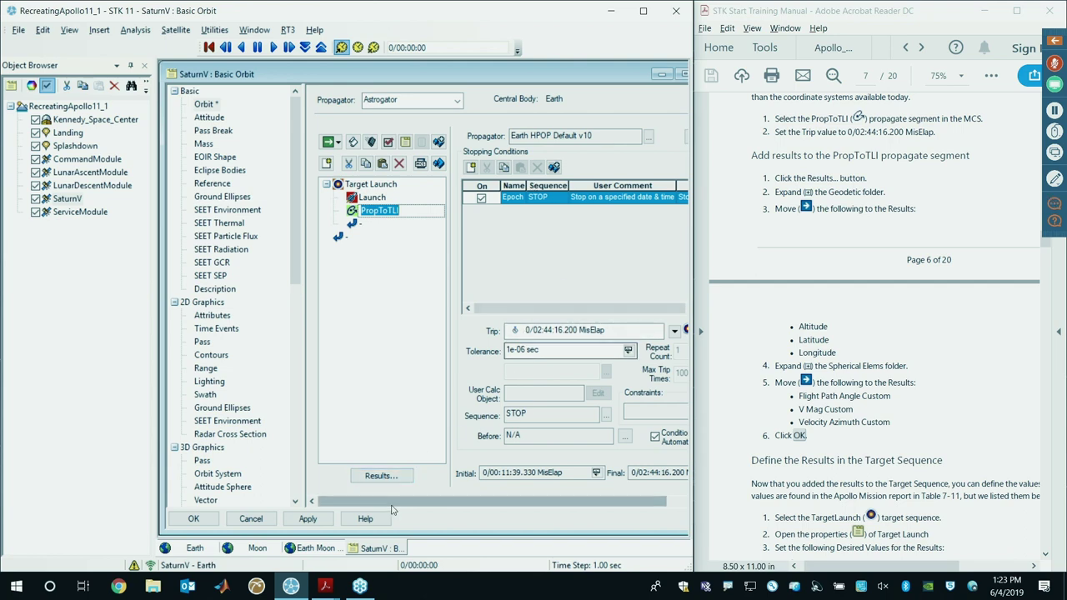
pyautogui.click(379, 475)
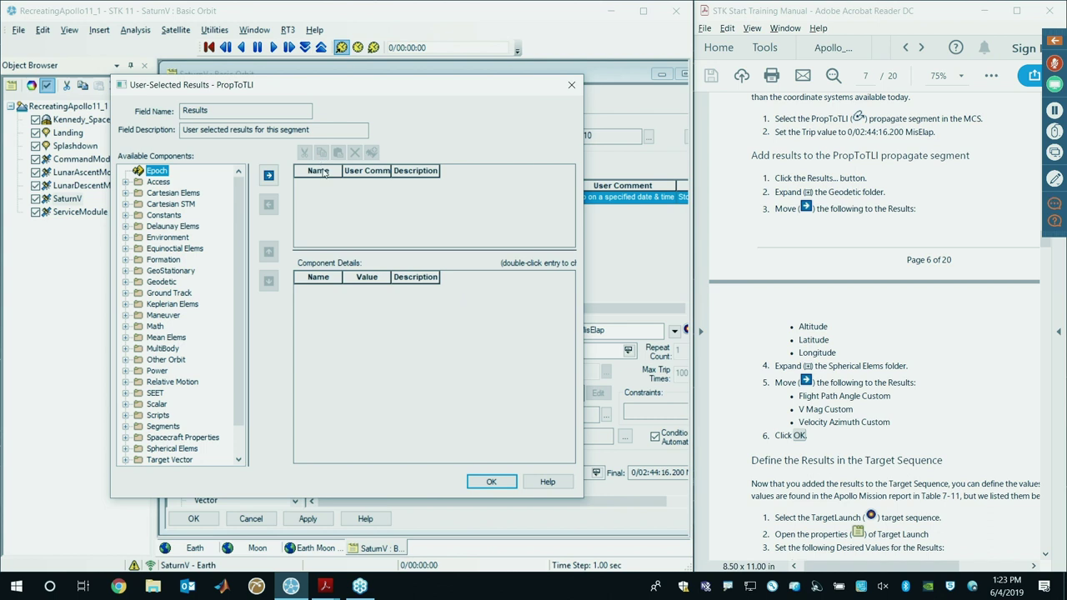
pyautogui.moveTo(322, 90); pyautogui.dragTo(435, 77)
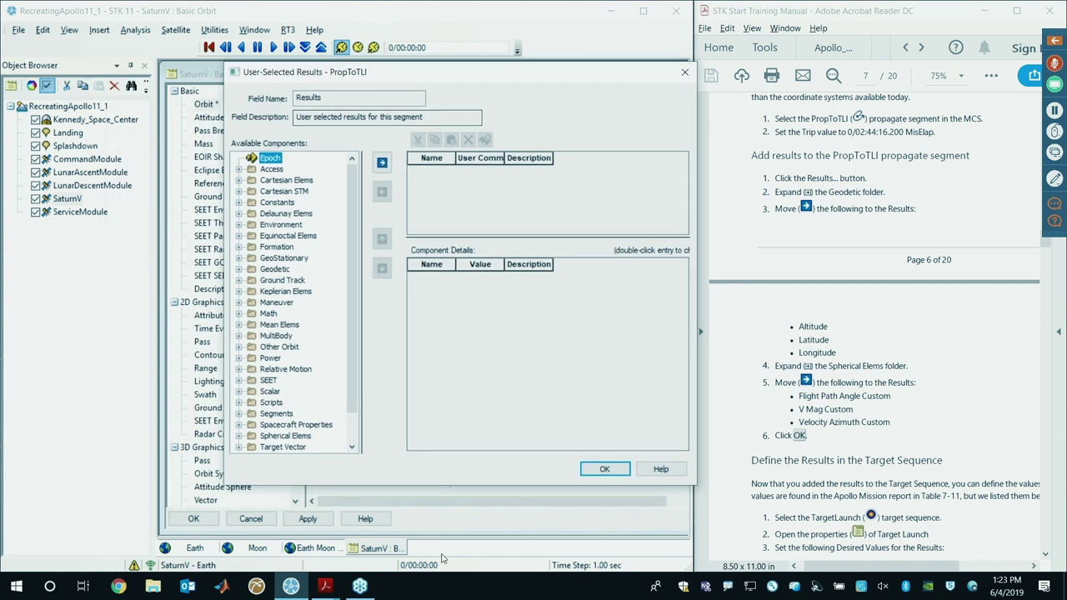
# Step: Add Altitude, Latitude and Longitude from the Geodetic components to the PropToTLI results
pyautogui.click(239, 269)
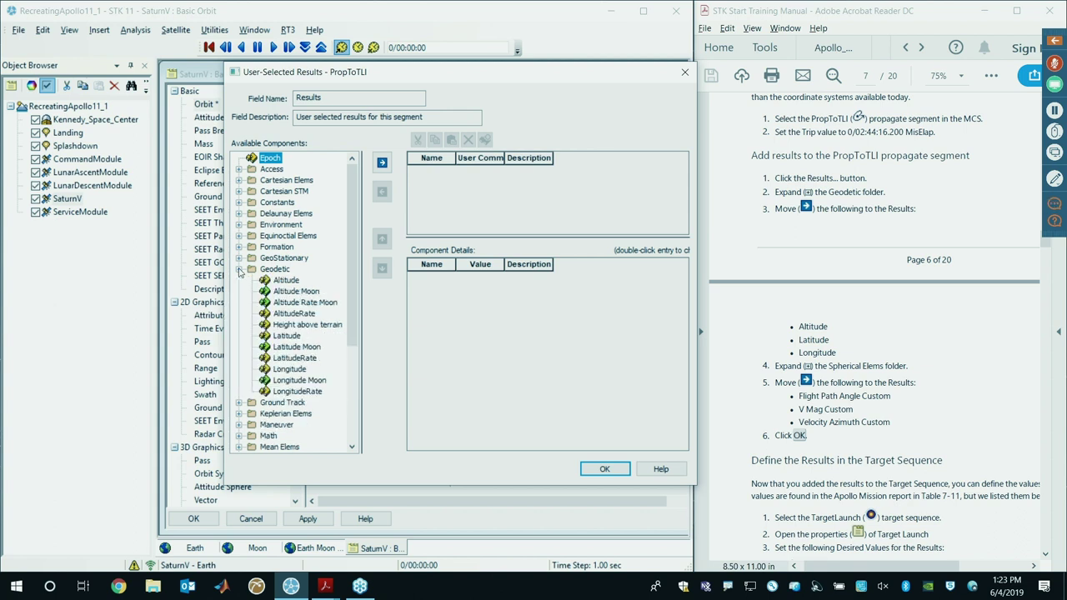
pyautogui.click(802, 327)
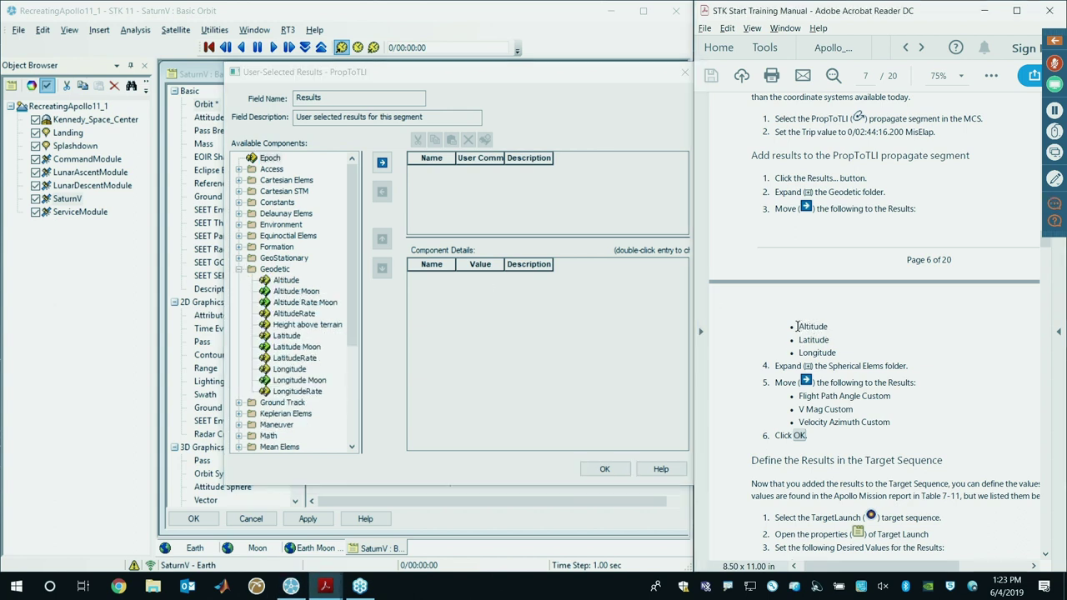
pyautogui.click(296, 290)
pyautogui.click(285, 281)
pyautogui.scroll(-1, 285, 284)
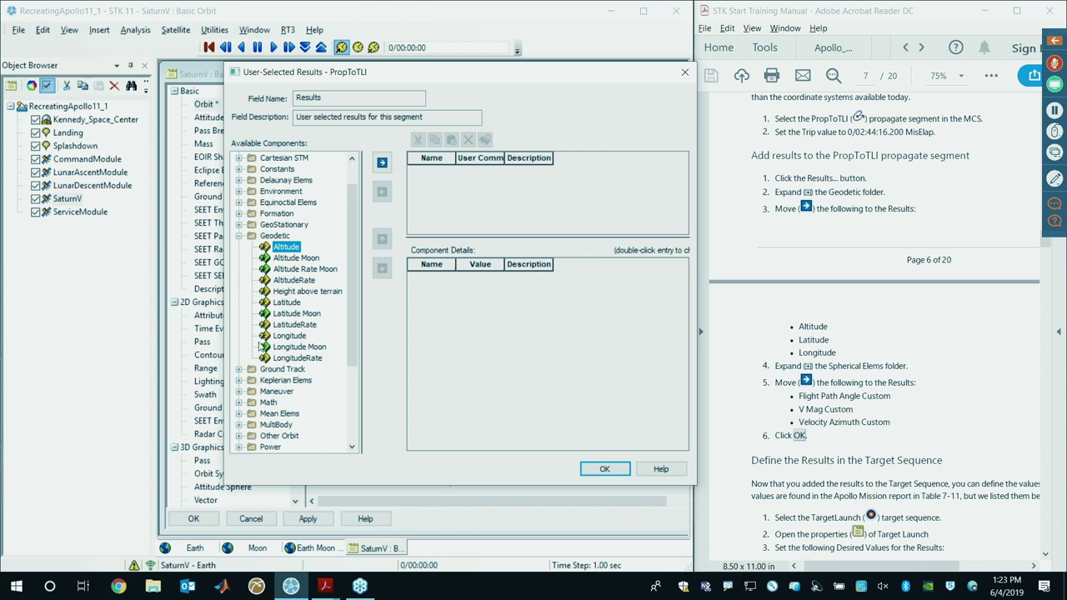
pyautogui.doubleClick(286, 248)
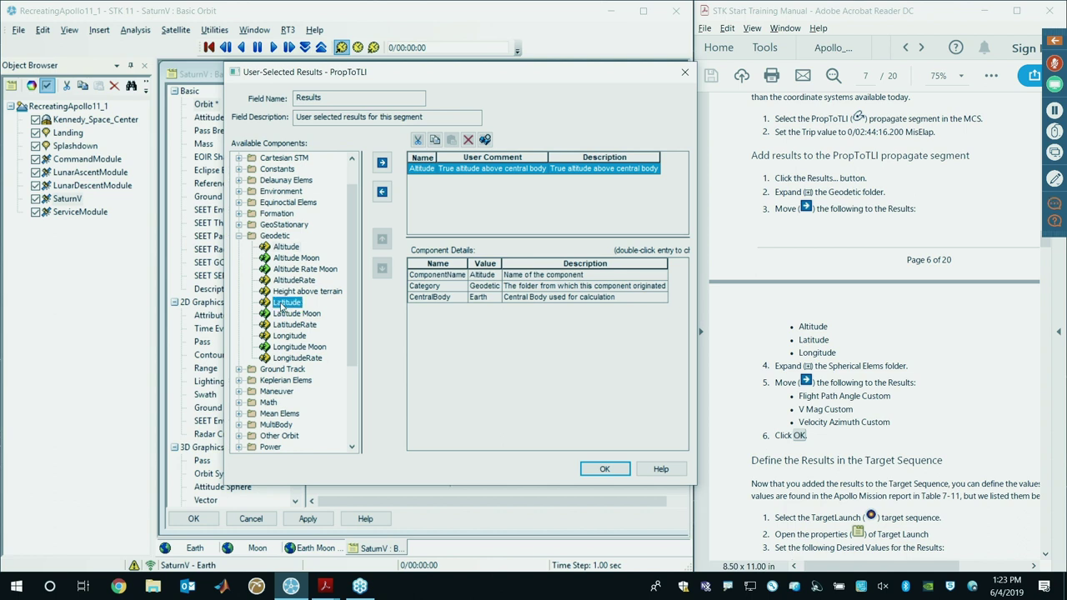
pyautogui.doubleClick(286, 303)
pyautogui.doubleClick(290, 336)
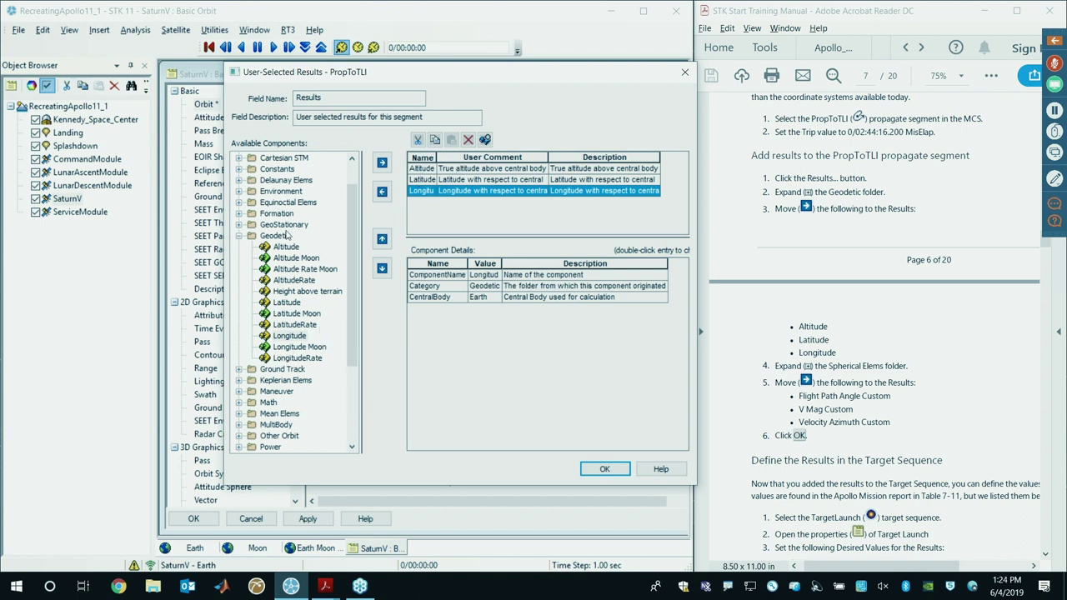
# Step: Add Flight Path Angle Custom, V Mag Custom and Velocity Azimuth Custom from the Spherical Elems components to the PropToTLI results
pyautogui.scroll(-4, 281, 256)
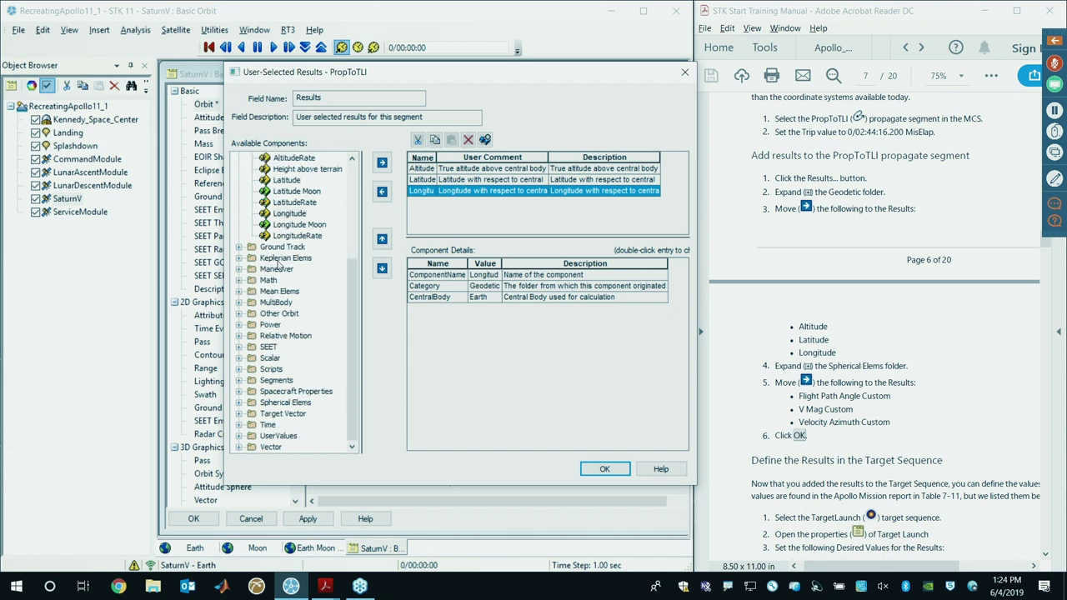
pyautogui.click(239, 403)
pyautogui.scroll(-6, 284, 320)
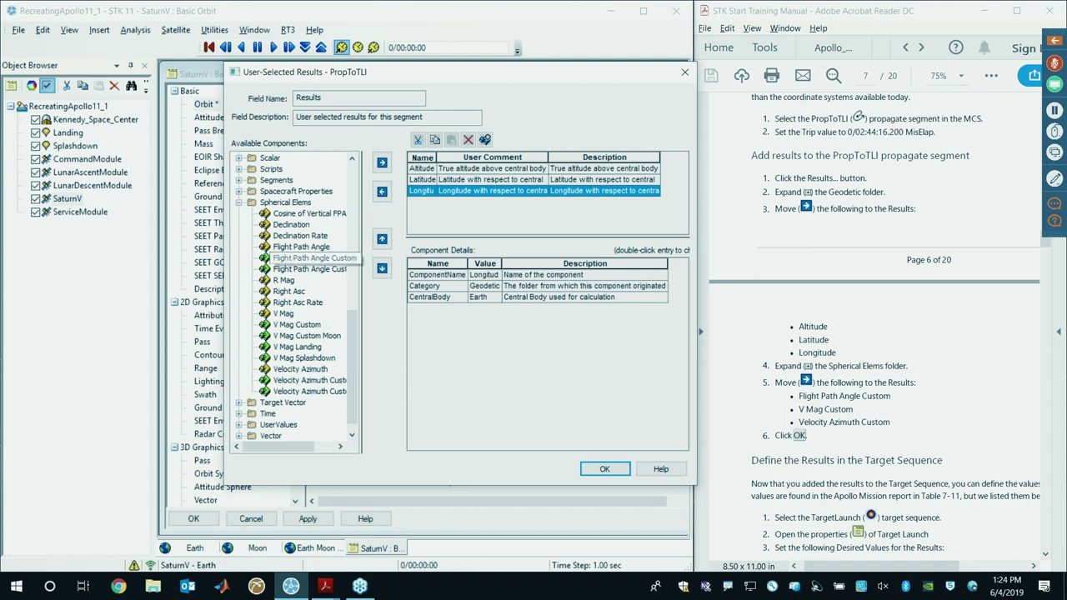
pyautogui.click(300, 257)
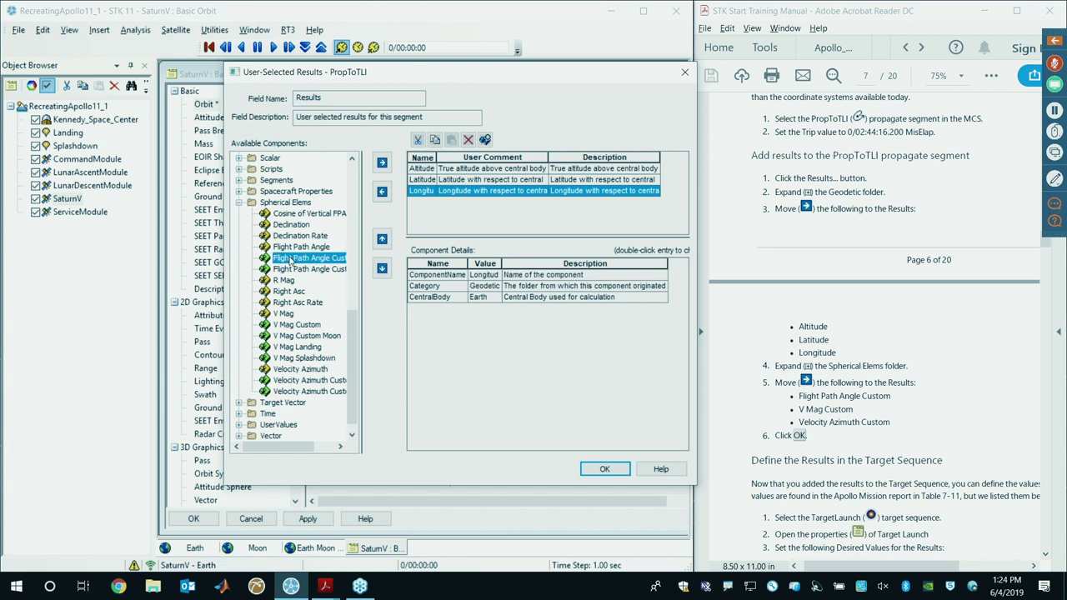
pyautogui.doubleClick(291, 259)
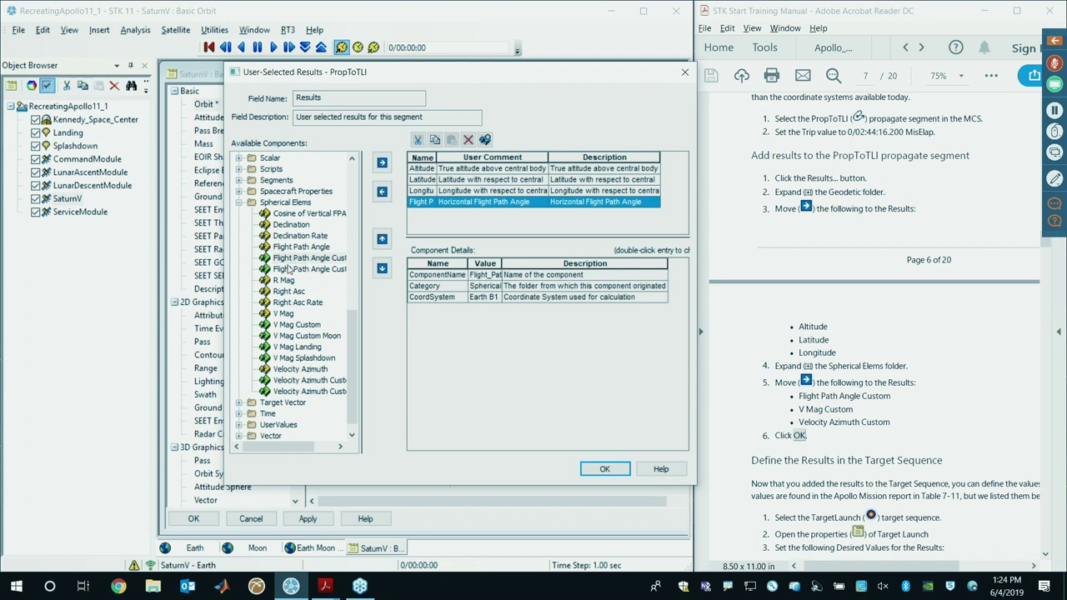
pyautogui.click(288, 325)
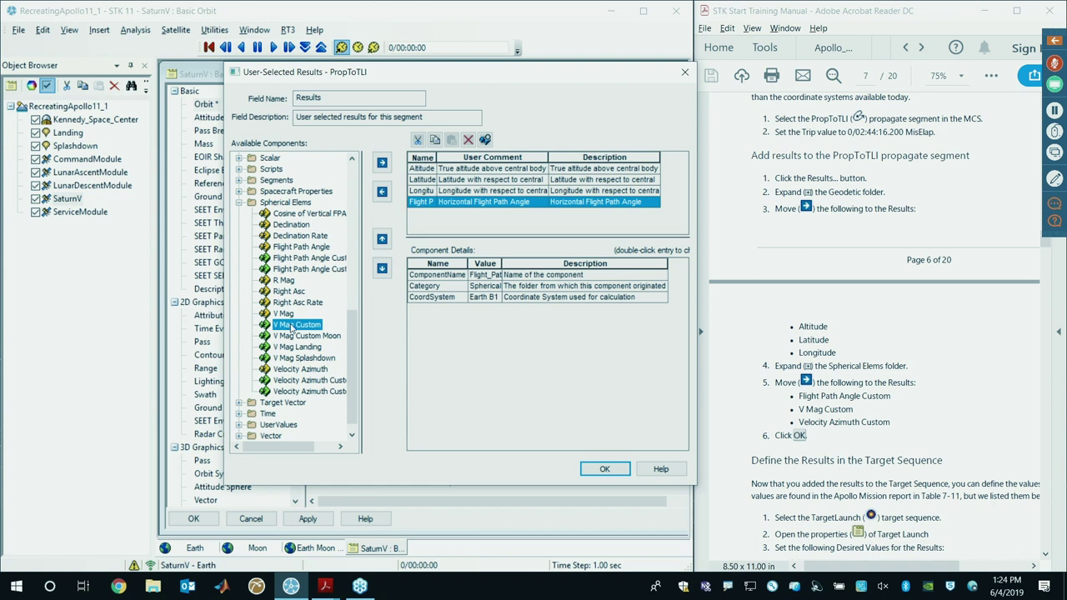
pyautogui.doubleClick(293, 325)
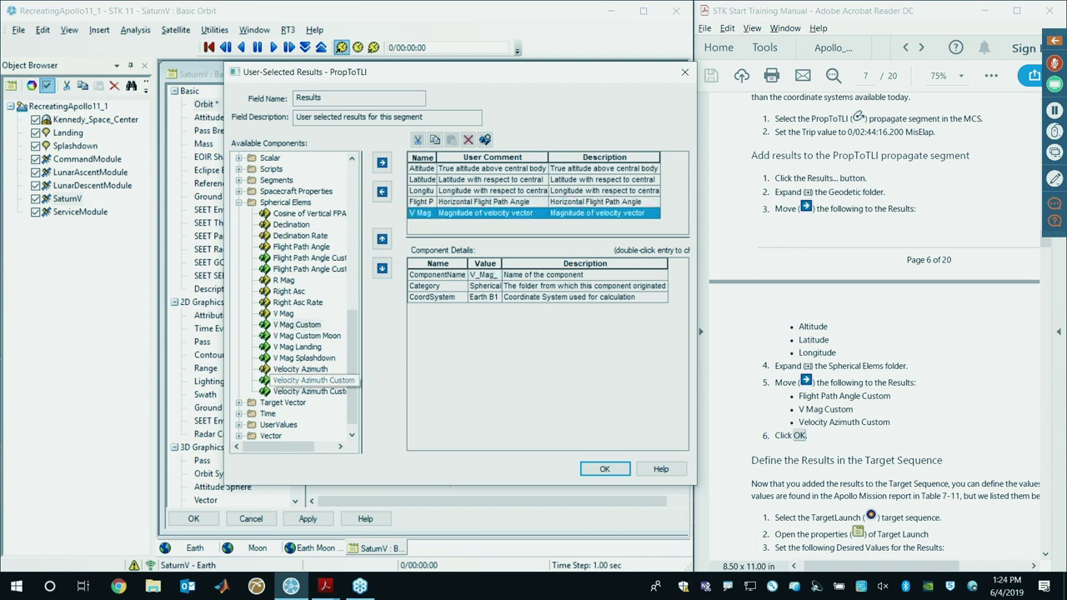
pyautogui.doubleClick(295, 380)
# Step: Check the coordinate system of each custom flight path angle, velocity magnitude and velocity azimuth result, and accept the PropToTLI results
pyautogui.moveTo(436, 166); pyautogui.dragTo(499, 166)
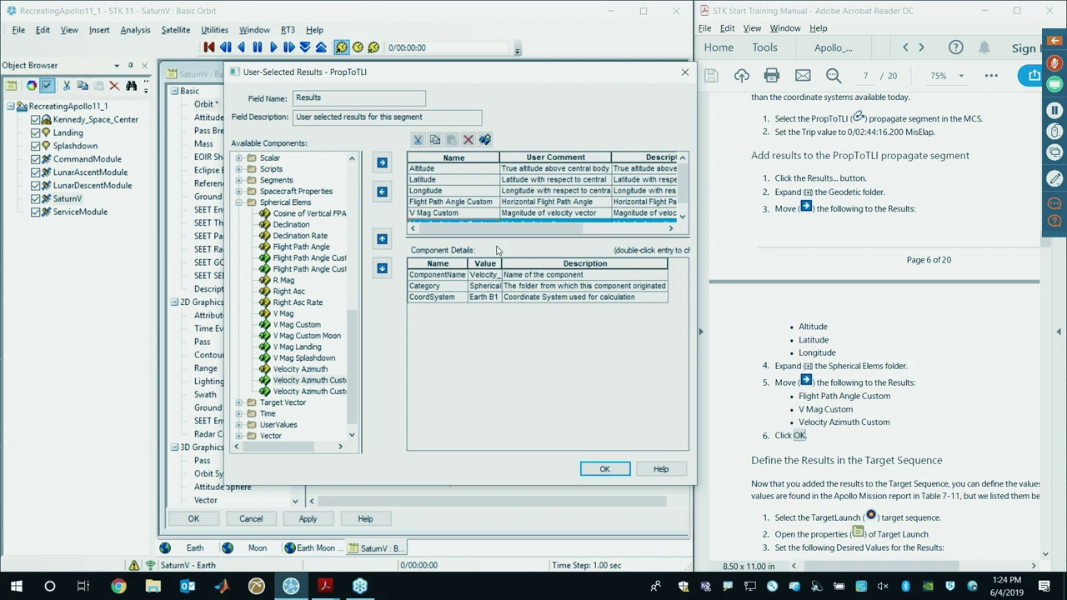
pyautogui.click(484, 298)
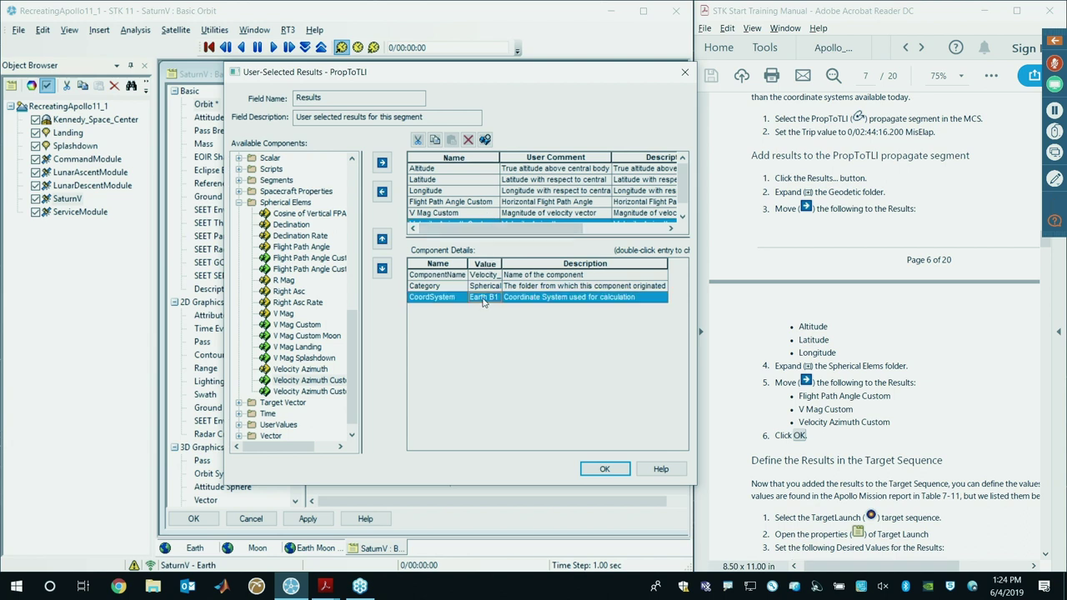
pyautogui.doubleClick(501, 264)
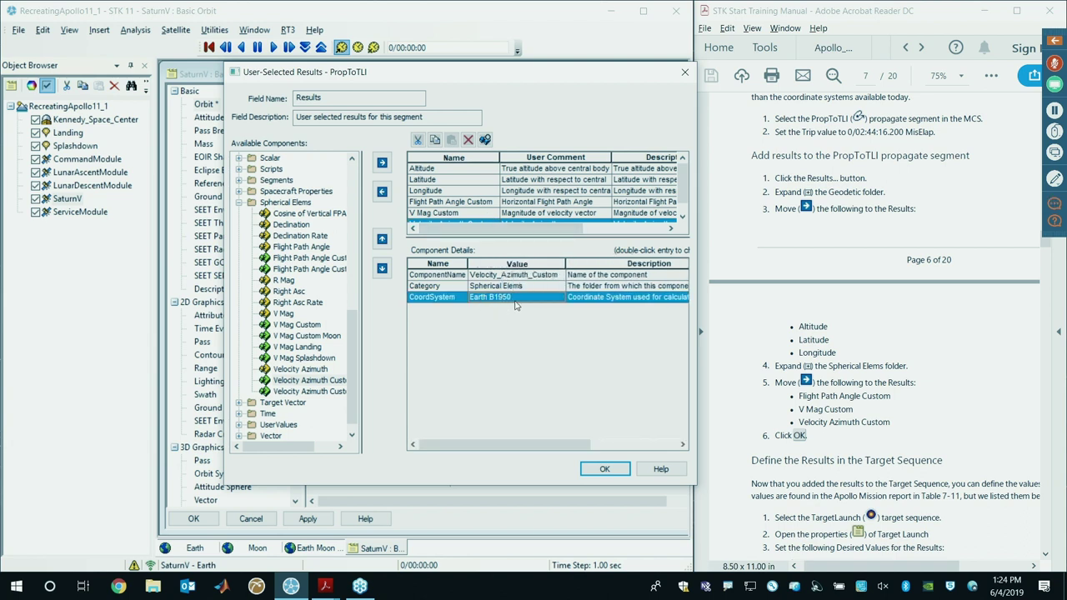
pyautogui.scroll(-1, 538, 210)
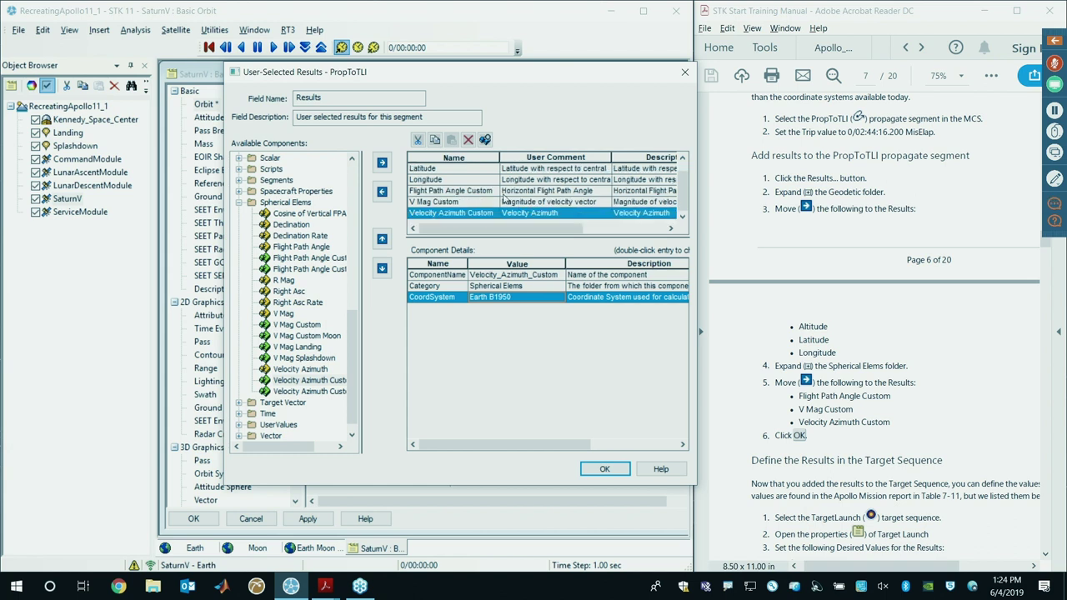
pyautogui.click(484, 191)
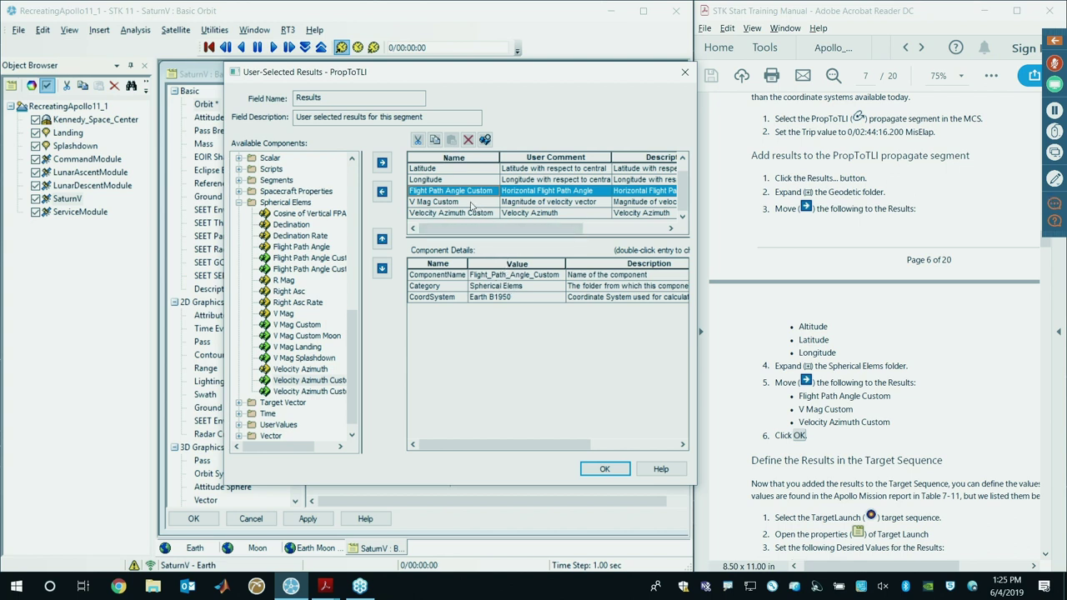
pyautogui.moveTo(330, 588)
pyautogui.click(478, 204)
pyautogui.click(474, 213)
pyautogui.click(474, 203)
pyautogui.click(472, 192)
pyautogui.click(451, 203)
pyautogui.click(451, 213)
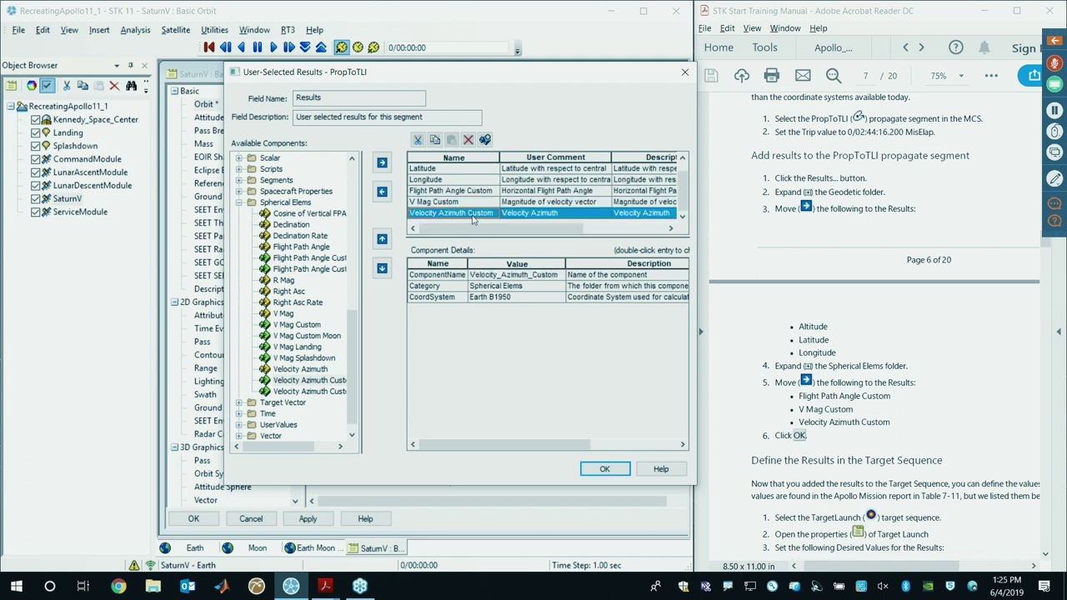
pyautogui.click(486, 299)
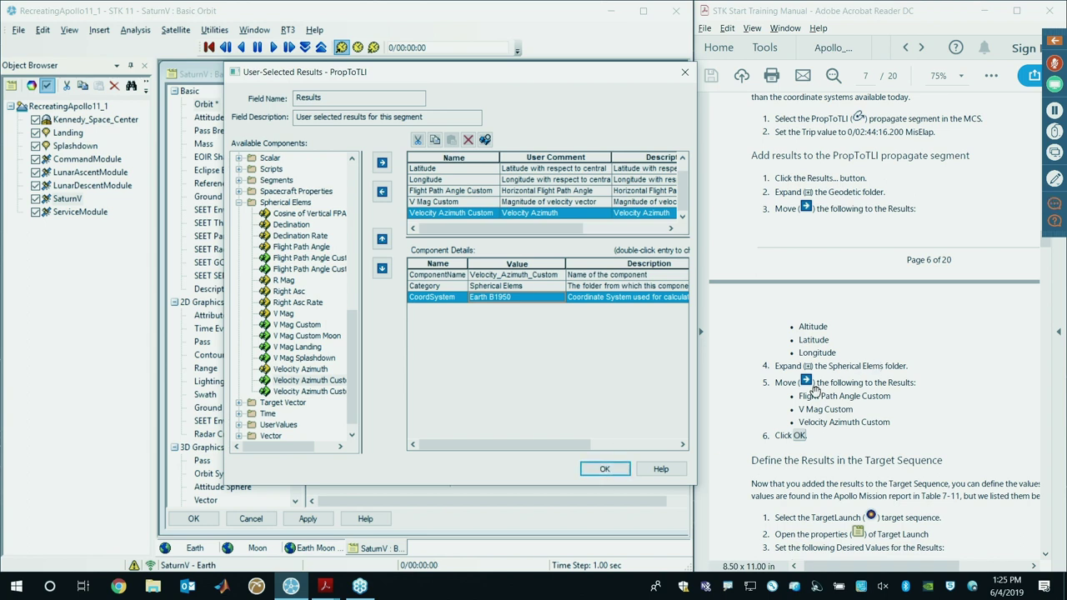
pyautogui.click(602, 469)
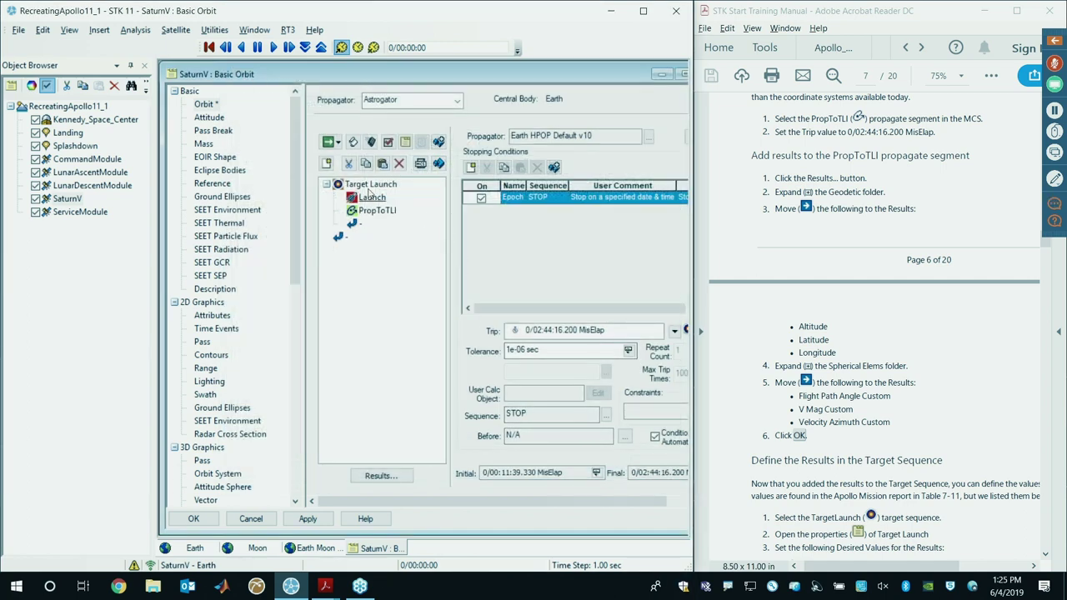
# Step: Open the Target Launch sequence's Differential Corrector properties and find the manual's table of desired values for the results
pyautogui.click(363, 184)
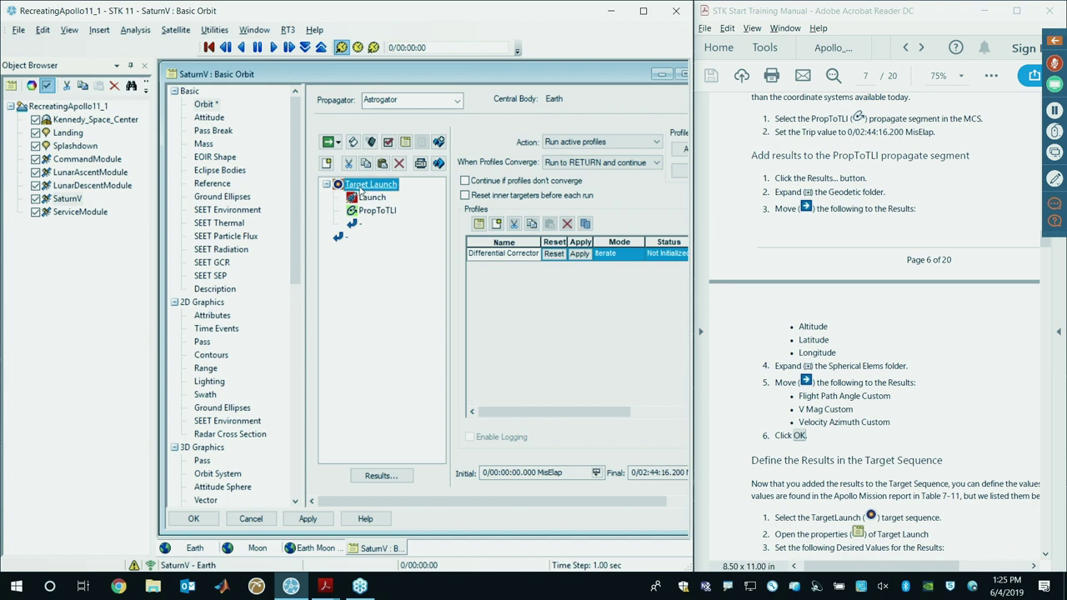
pyautogui.doubleClick(497, 258)
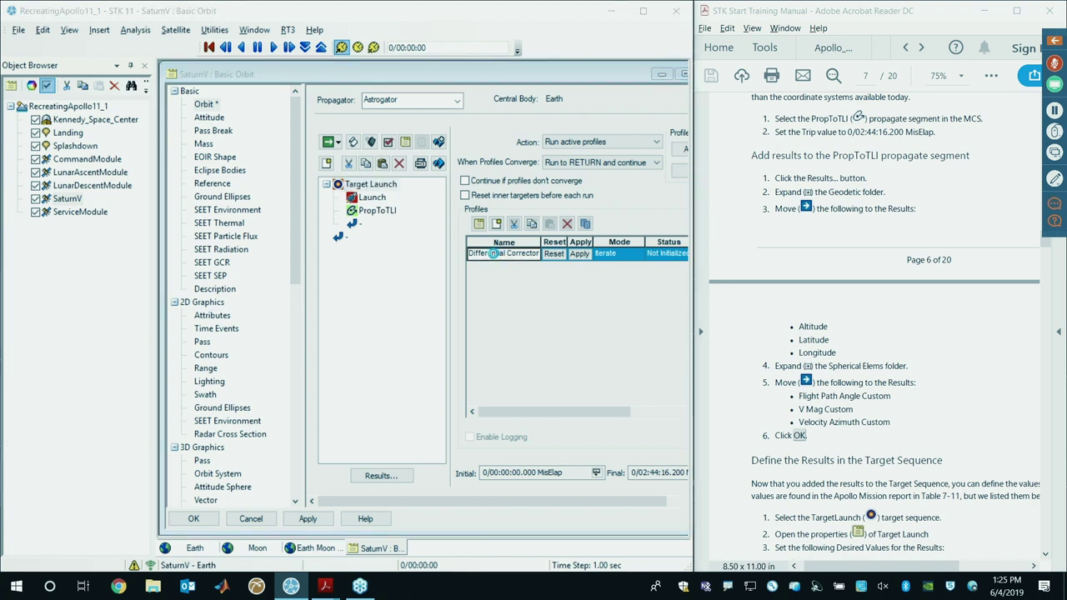
pyautogui.moveTo(534, 113); pyautogui.dragTo(560, 327)
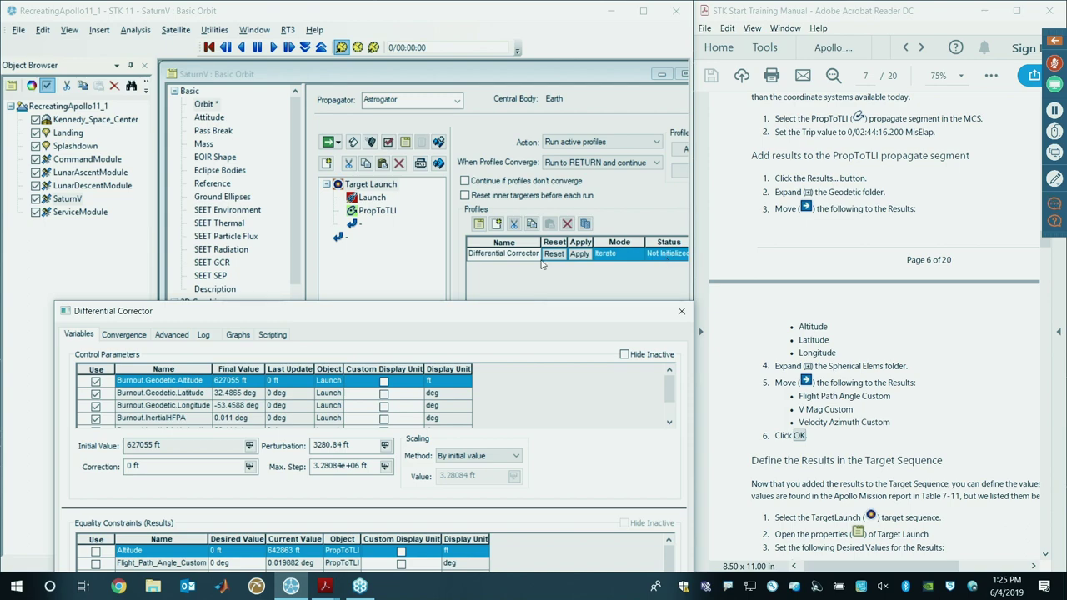
pyautogui.moveTo(519, 306); pyautogui.dragTo(520, 61)
pyautogui.click(785, 284)
pyautogui.scroll(-10, 785, 284)
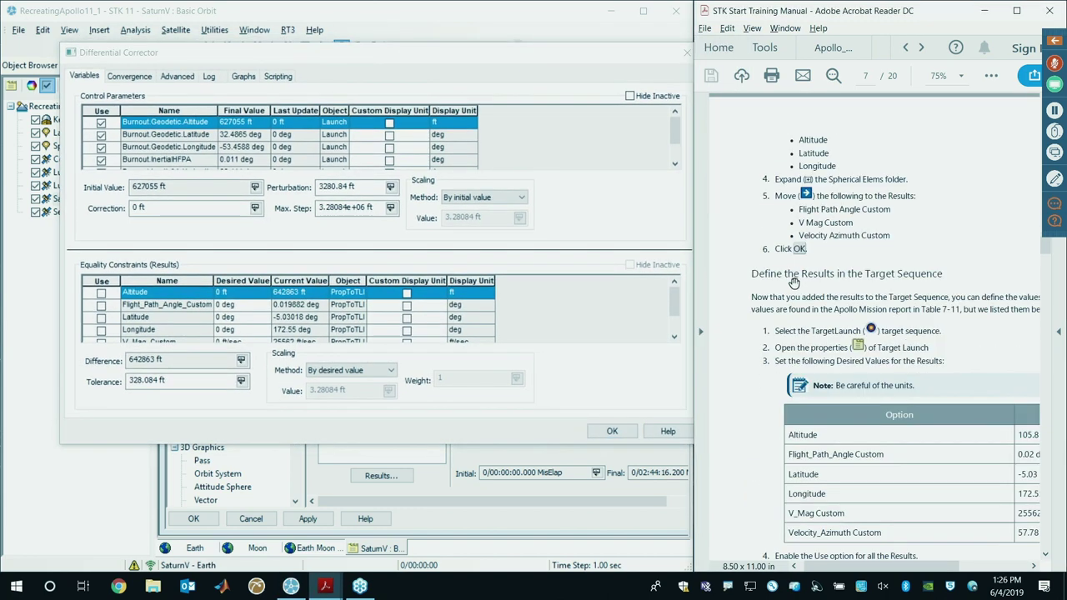
pyautogui.scroll(4, 802, 515)
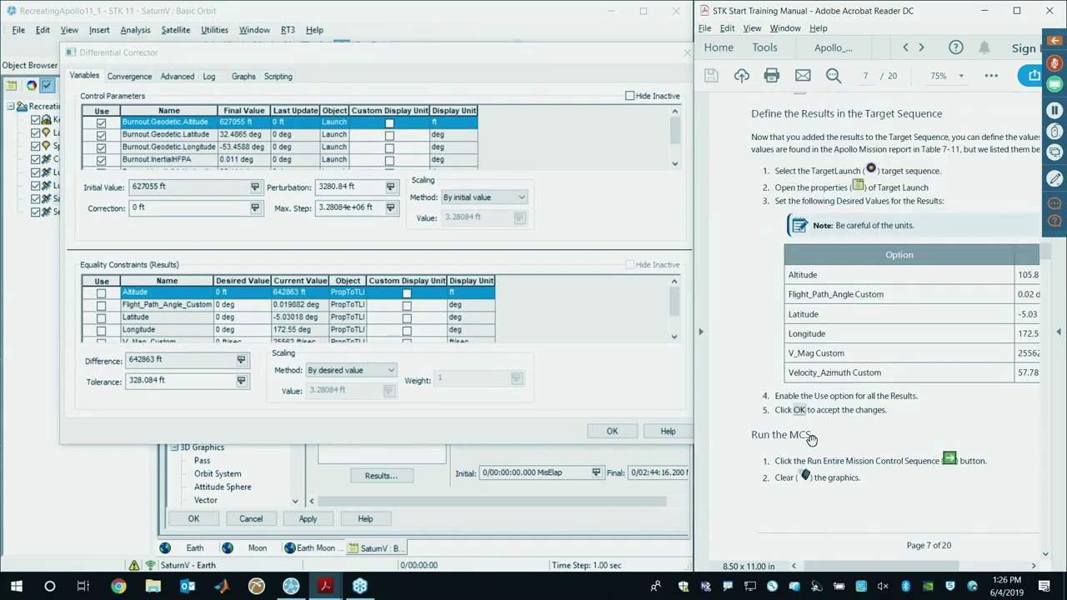
pyautogui.moveTo(817, 566); pyautogui.dragTo(843, 563)
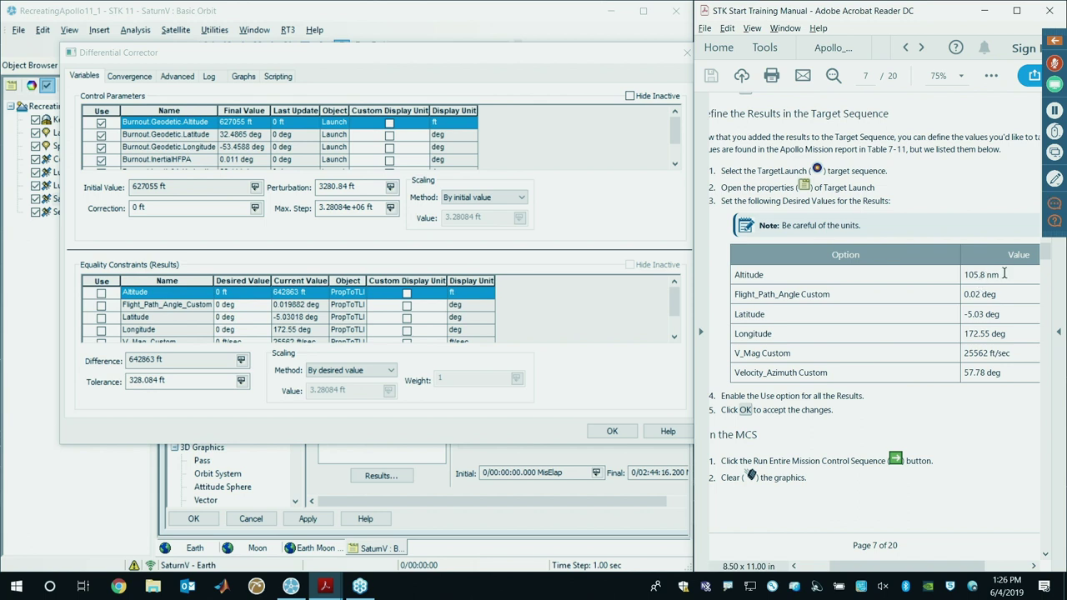
# Step: Copy the altitude 105.8 nm from the manual into the Altitude constraint's desired value
pyautogui.moveTo(1004, 274); pyautogui.dragTo(964, 274)
pyautogui.hotkey('ctrl', 'c')
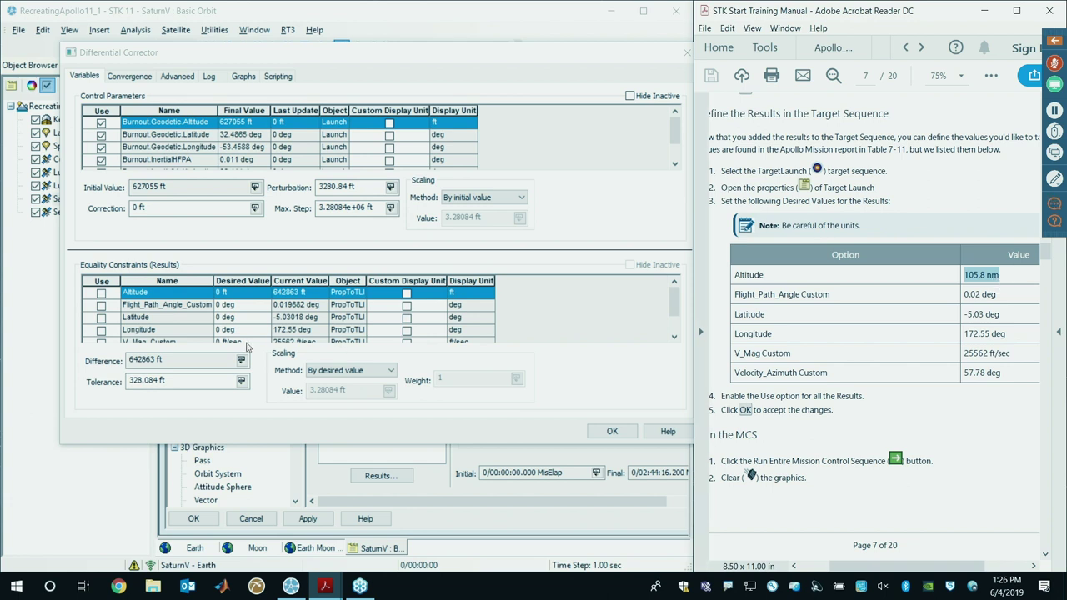
pyautogui.click(243, 293)
pyautogui.hotkey('ctrl', 'v')
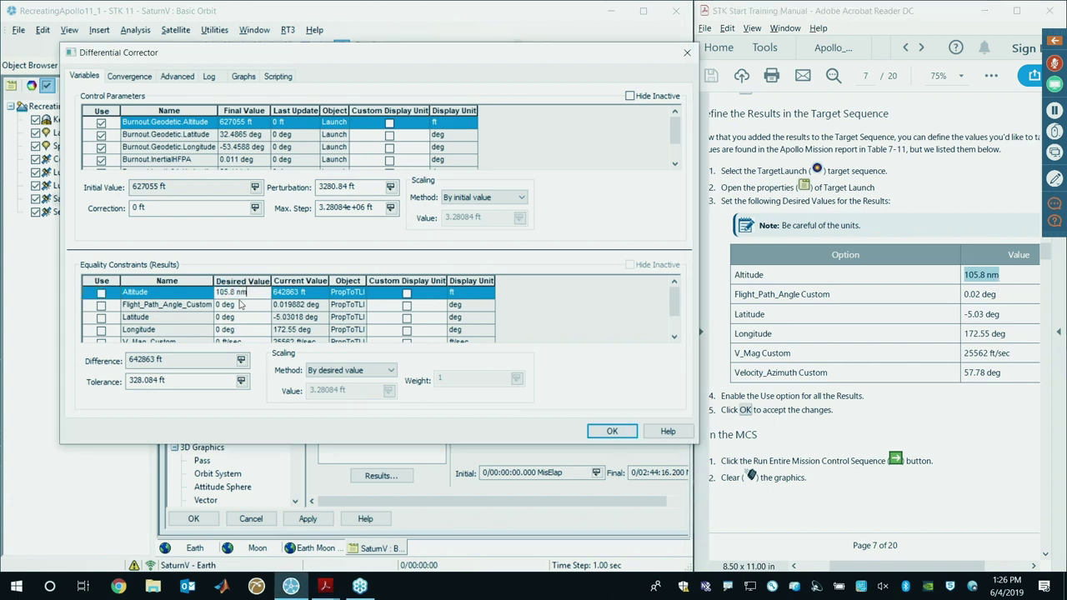
pyautogui.click(236, 305)
# Step: Copy 0.02 deg from the manual into the Flight_Path_Angle_Custom constraint's desired value and check it against the altitude entry
pyautogui.click(972, 314)
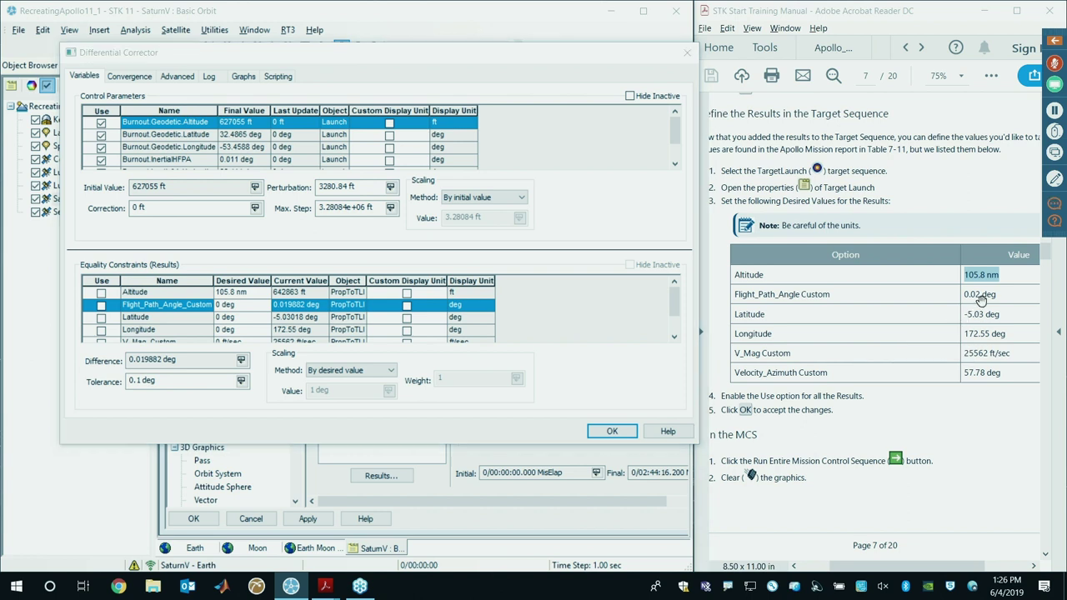
pyautogui.moveTo(1003, 293); pyautogui.dragTo(962, 294)
pyautogui.hotkey('ctrl', 'c')
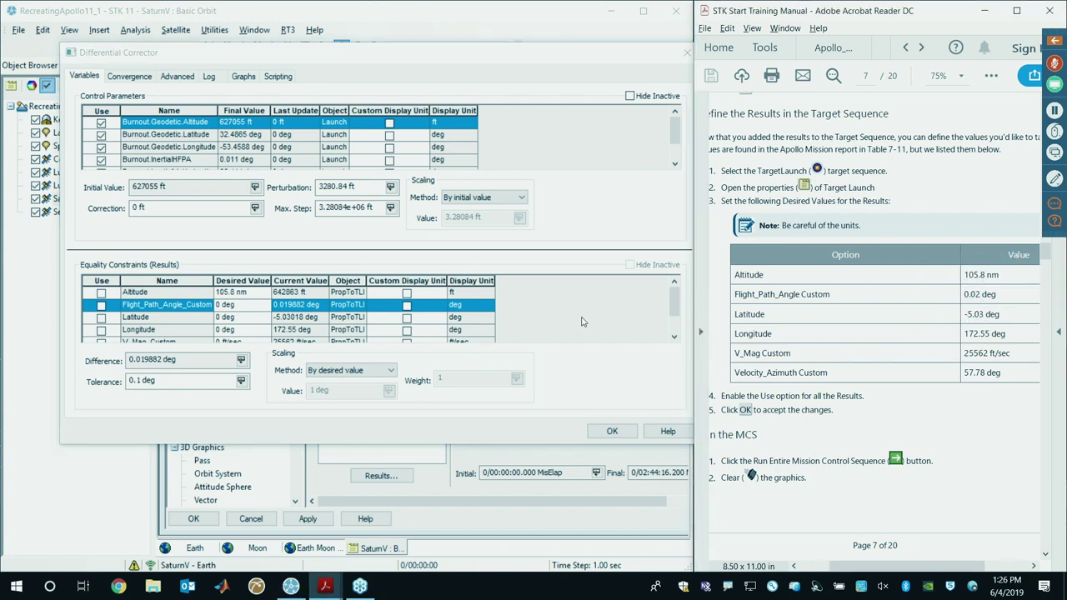
pyautogui.doubleClick(246, 305)
pyautogui.hotkey('ctrl', 'v')
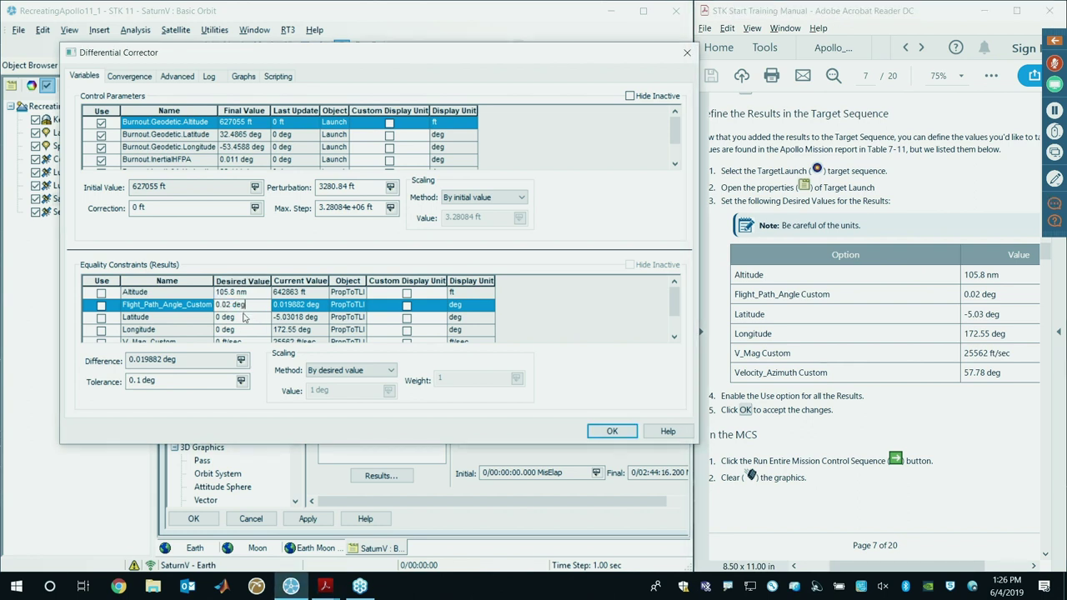
pyautogui.click(248, 319)
pyautogui.click(250, 293)
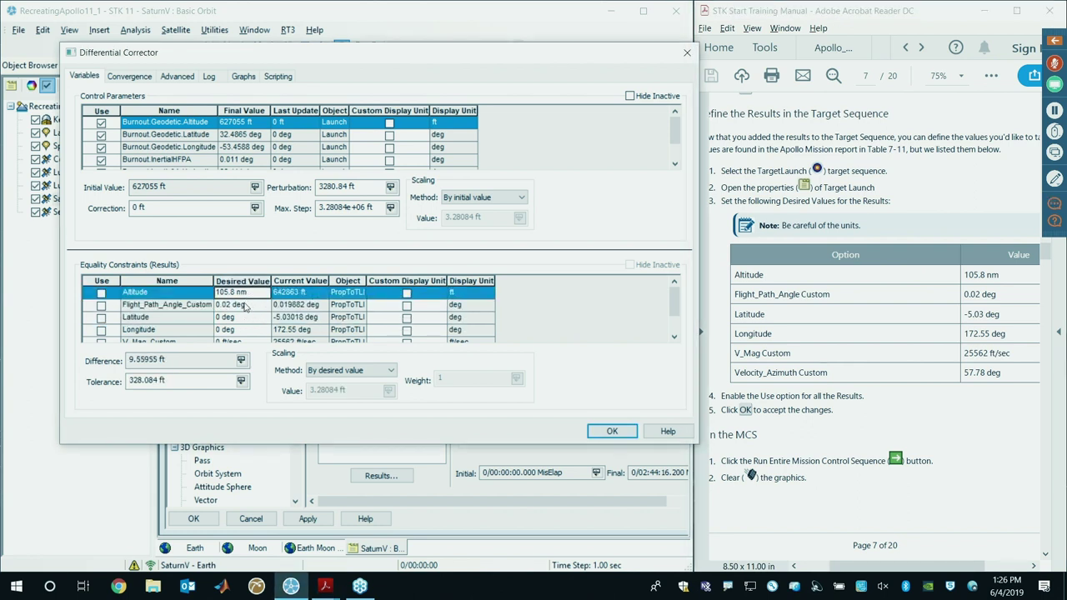
pyautogui.click(246, 305)
pyautogui.click(244, 293)
pyautogui.click(244, 306)
# Step: Copy the latitude -5.03 deg from the manual into the Latitude constraint's desired value
pyautogui.moveTo(1002, 315); pyautogui.dragTo(967, 317)
pyautogui.hotkey('ctrl', 'c')
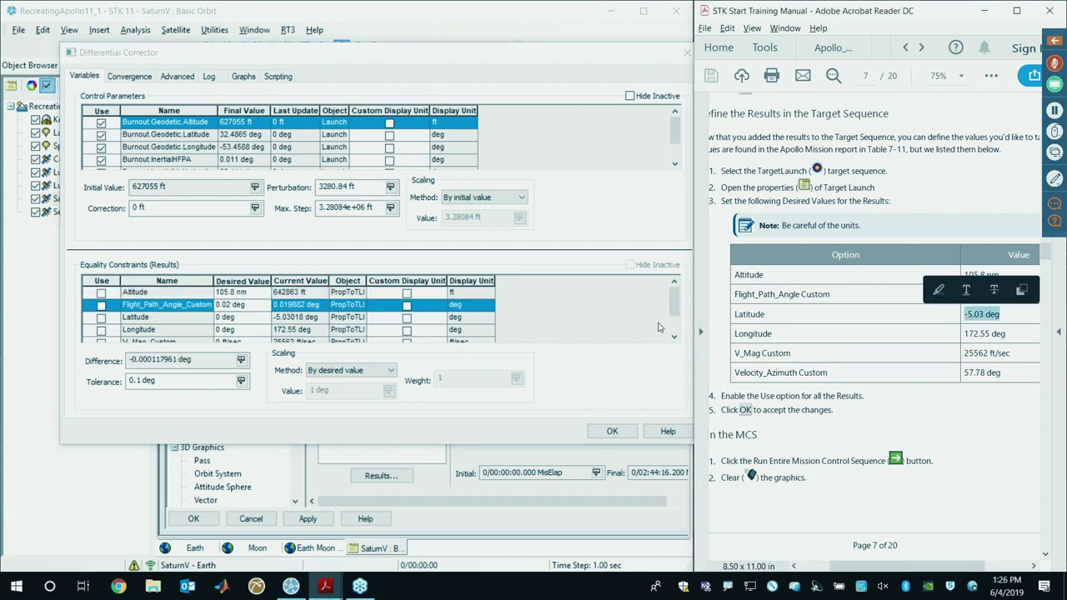
pyautogui.click(234, 318)
pyautogui.hotkey('ctrl', 'v')
pyautogui.press('Return')
pyautogui.click(233, 294)
pyautogui.click(244, 322)
pyautogui.click(240, 294)
pyautogui.click(244, 322)
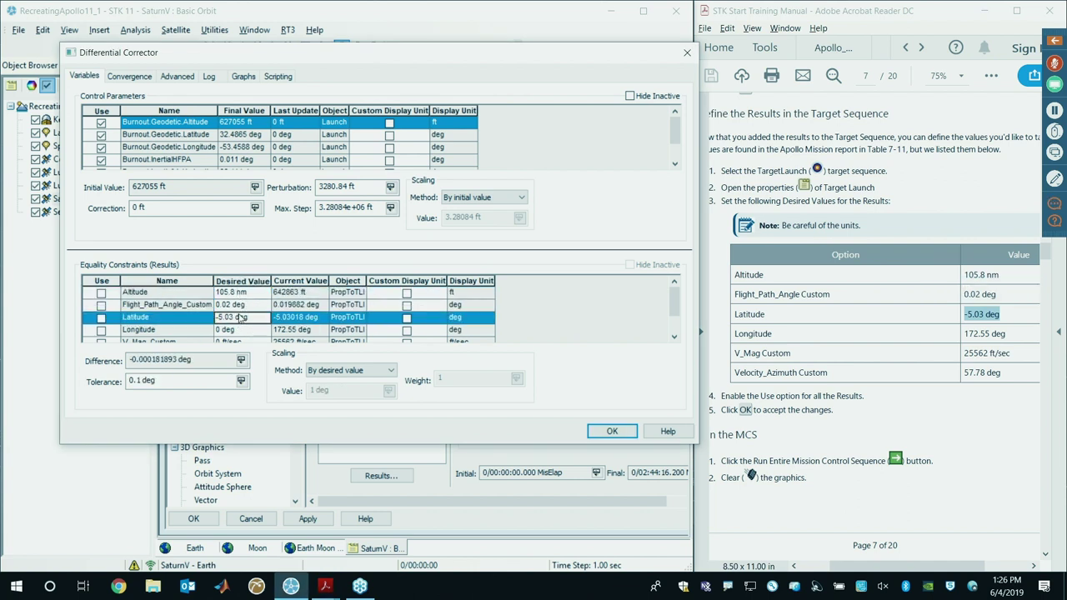
# Step: Set the Longitude constraint's desired value to 172.55 deg as listed in the manual
pyautogui.click(984, 335)
pyautogui.moveTo(1006, 334); pyautogui.dragTo(974, 333)
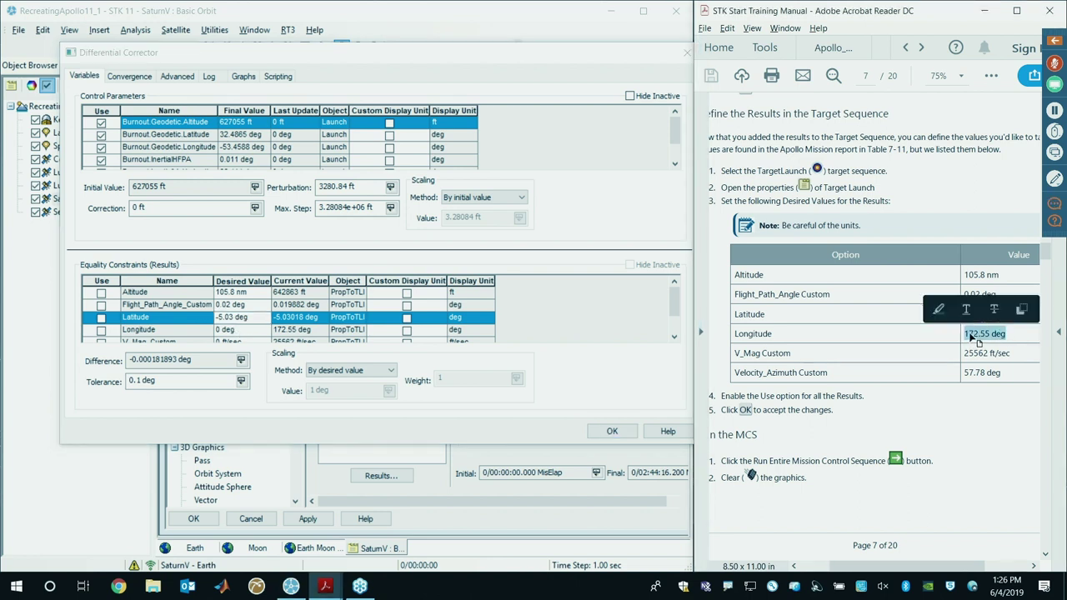
pyautogui.click(256, 319)
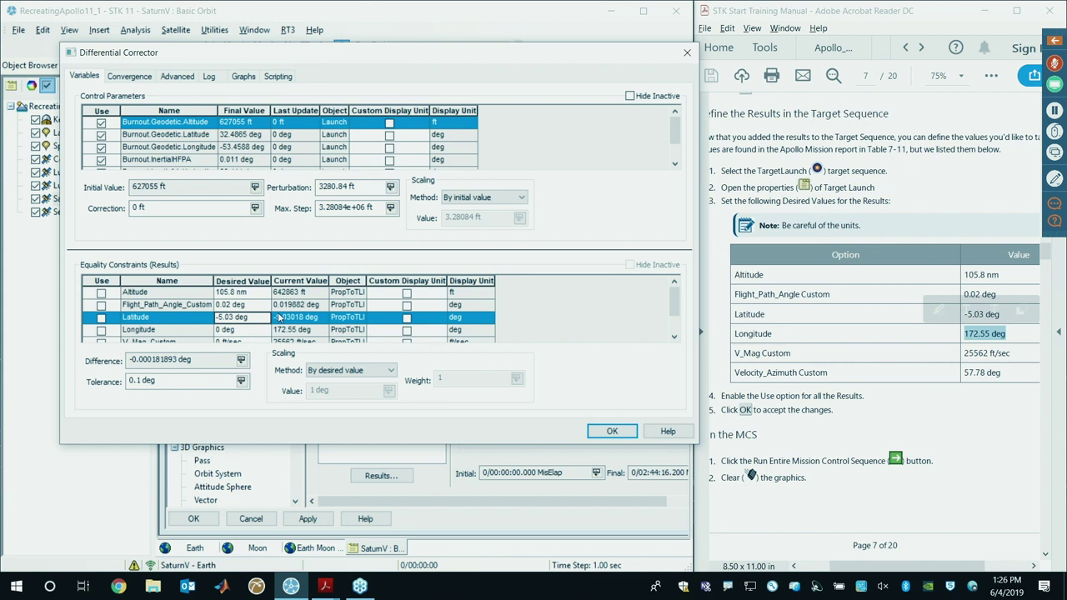
pyautogui.click(260, 306)
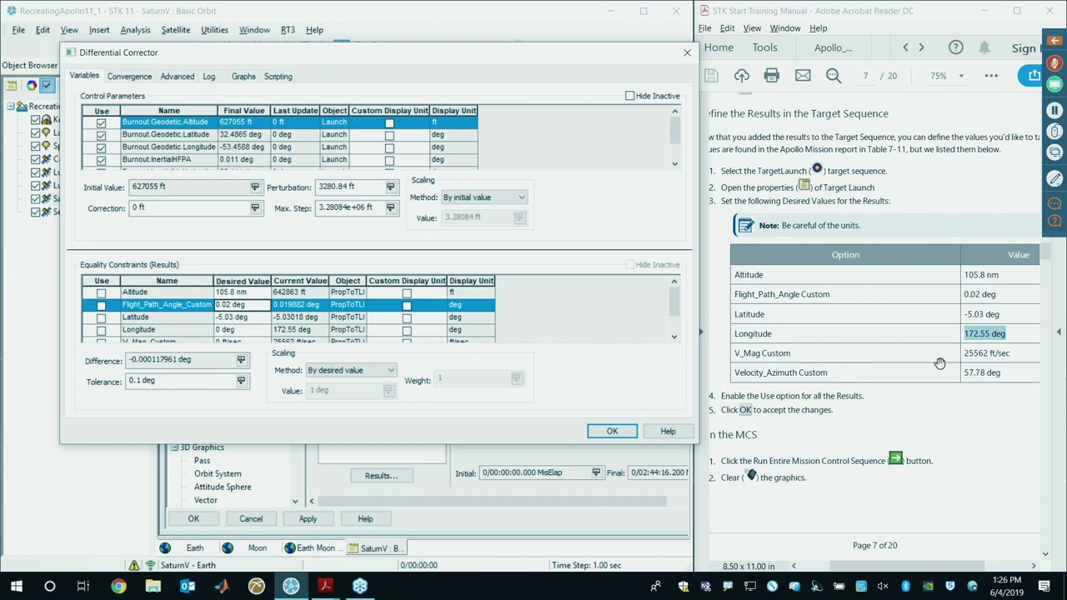
pyautogui.click(238, 331)
pyautogui.write('172.55 deg')
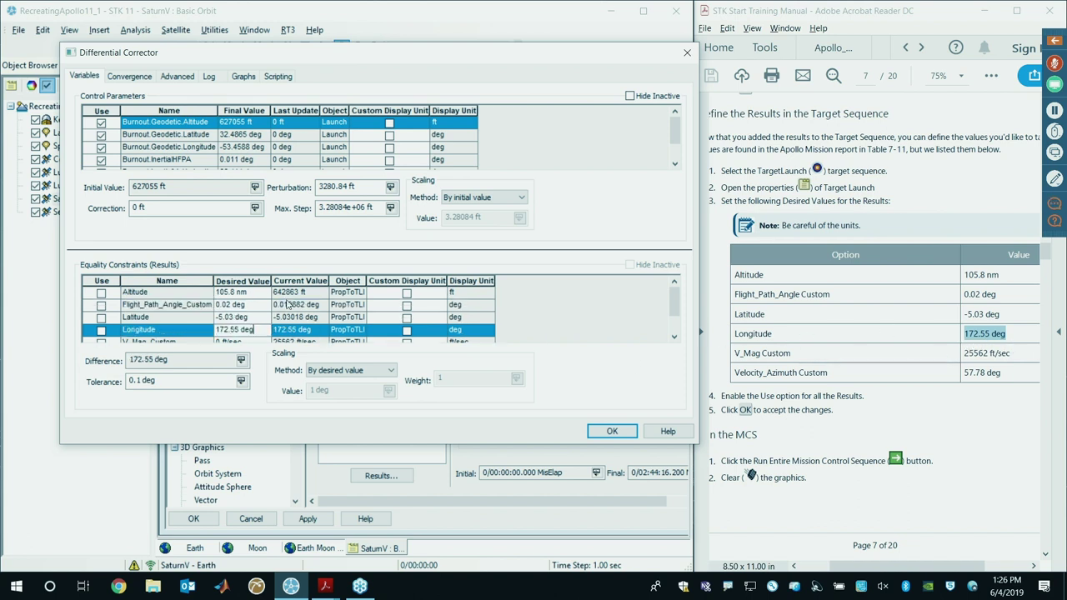
pyautogui.click(290, 305)
pyautogui.click(240, 319)
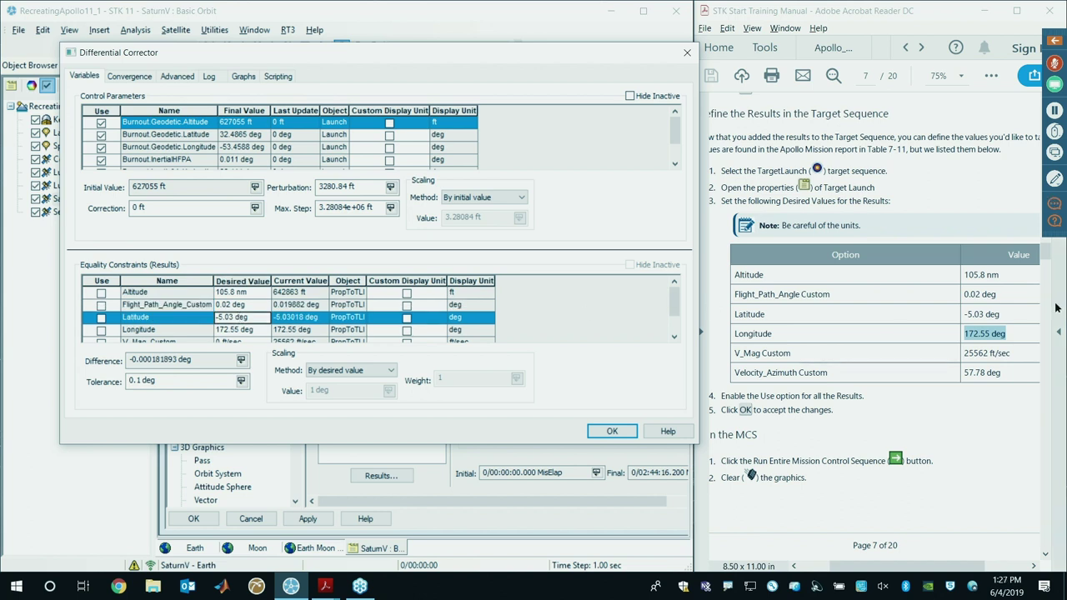
# Step: Copy 25562 ft/sec from the manual into the V_Mag_Custom constraint's desired value
pyautogui.click(992, 350)
pyautogui.moveTo(1013, 351); pyautogui.dragTo(964, 352)
pyautogui.hotkey('ctrl', 'c')
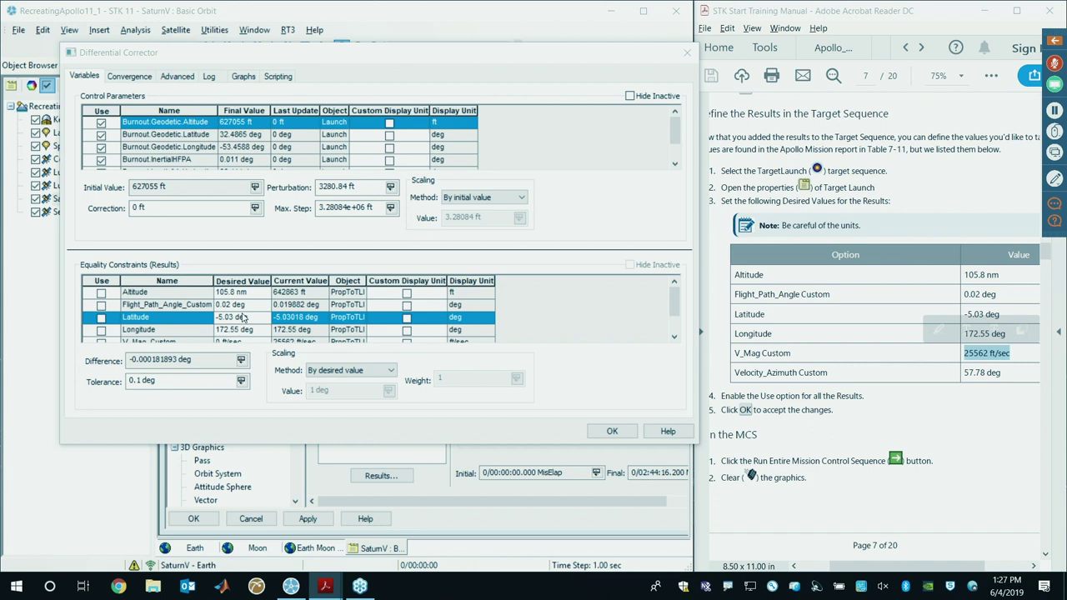
pyautogui.click(244, 321)
pyautogui.scroll(-1, 244, 322)
pyautogui.click(242, 319)
pyautogui.hotkey('ctrl', 'v')
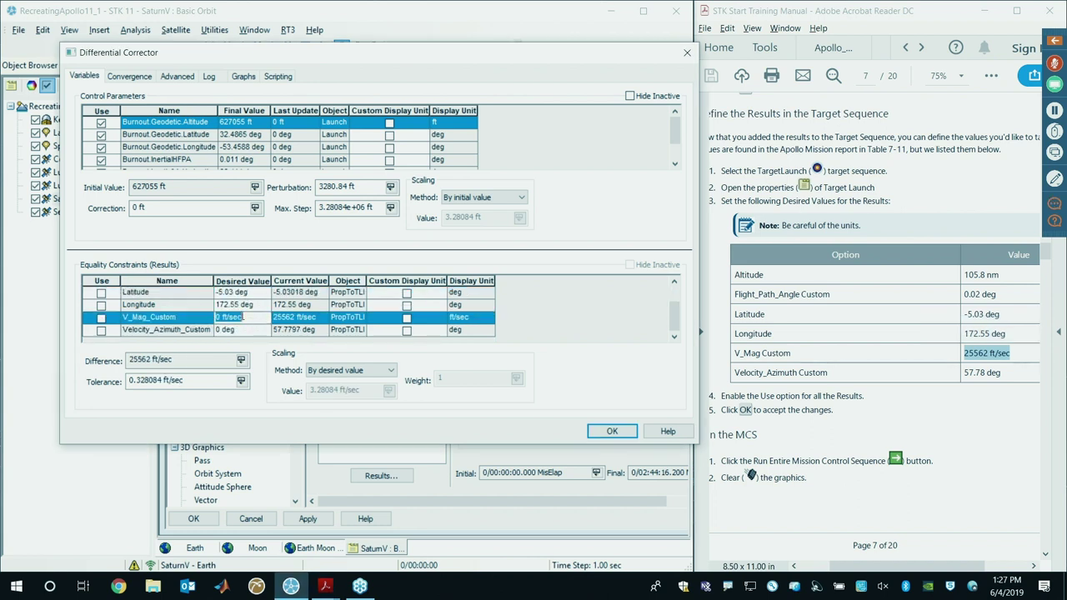
pyautogui.click(292, 307)
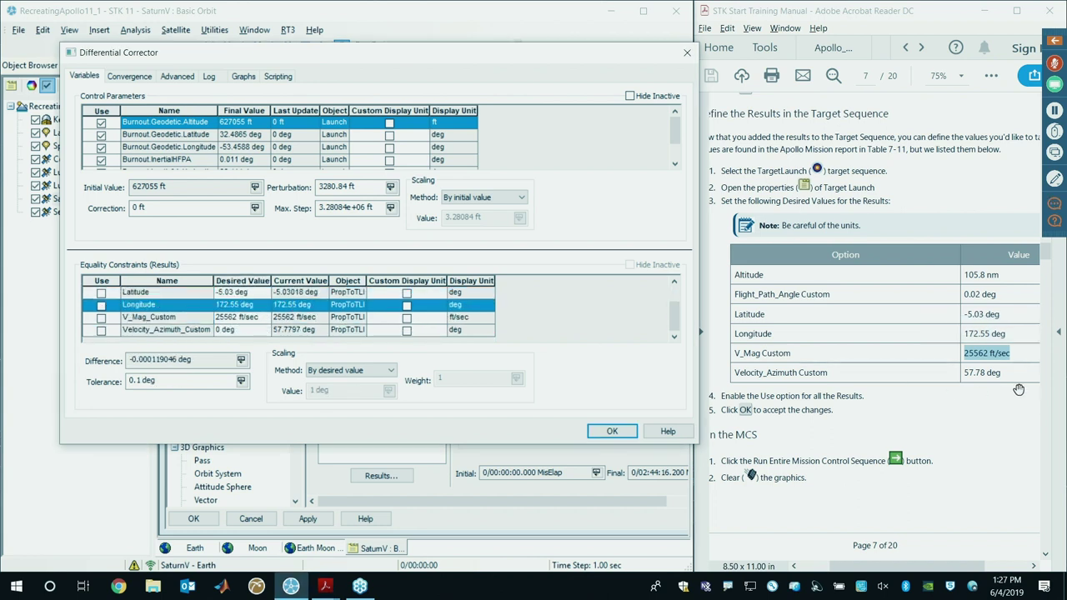
# Step: Copy 57.78 deg from the manual into the Velocity_Azimuth_Custom constraint's desired value
pyautogui.click(997, 377)
pyautogui.moveTo(1003, 375); pyautogui.dragTo(965, 377)
pyautogui.hotkey('ctrl', 'c')
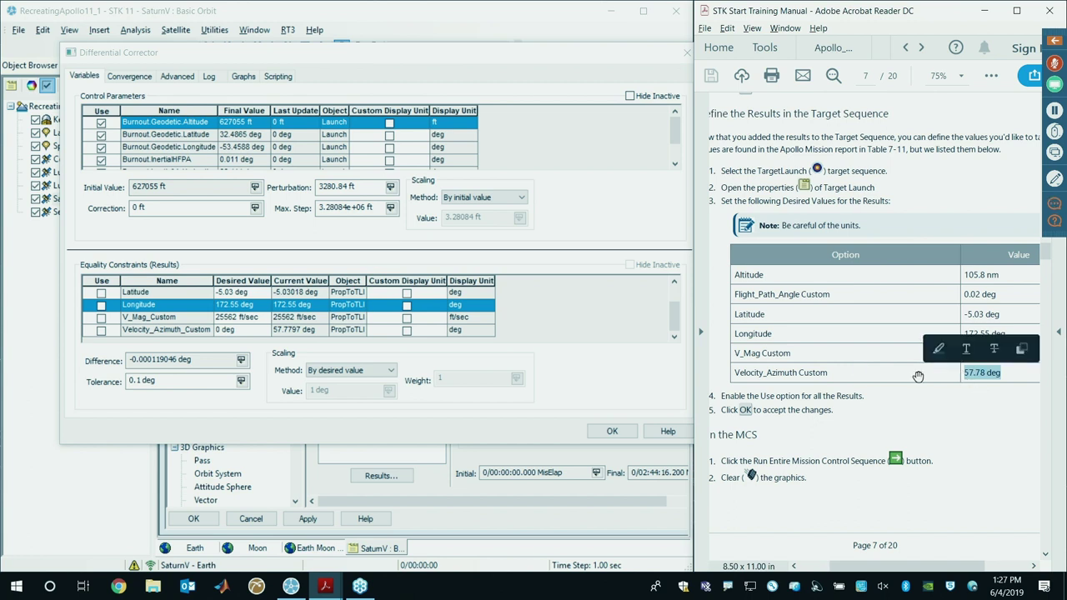
pyautogui.click(229, 330)
pyautogui.hotkey('ctrl', 'v')
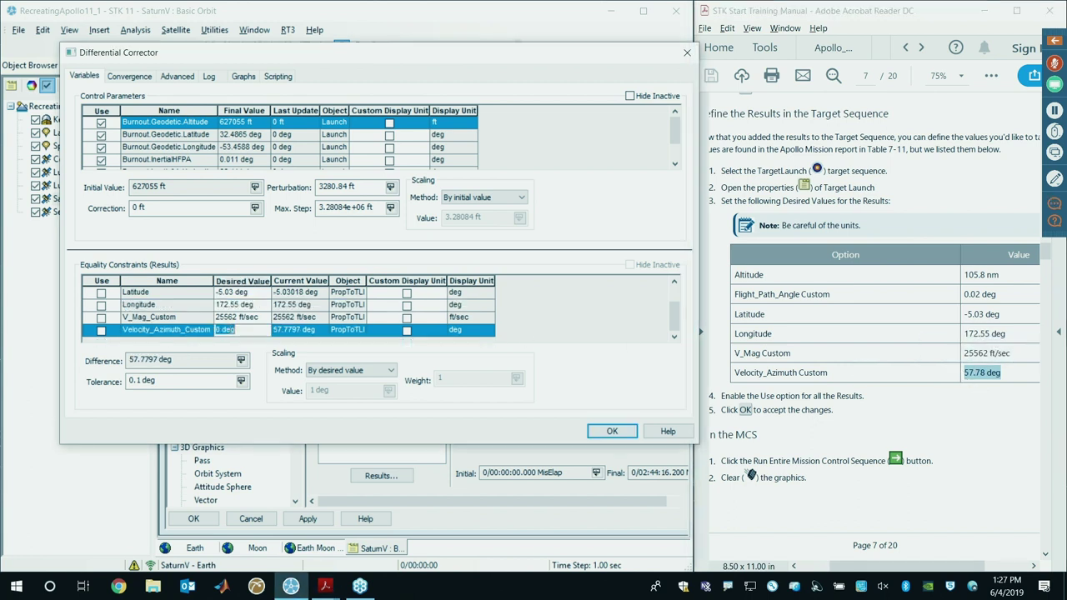
pyautogui.click(232, 318)
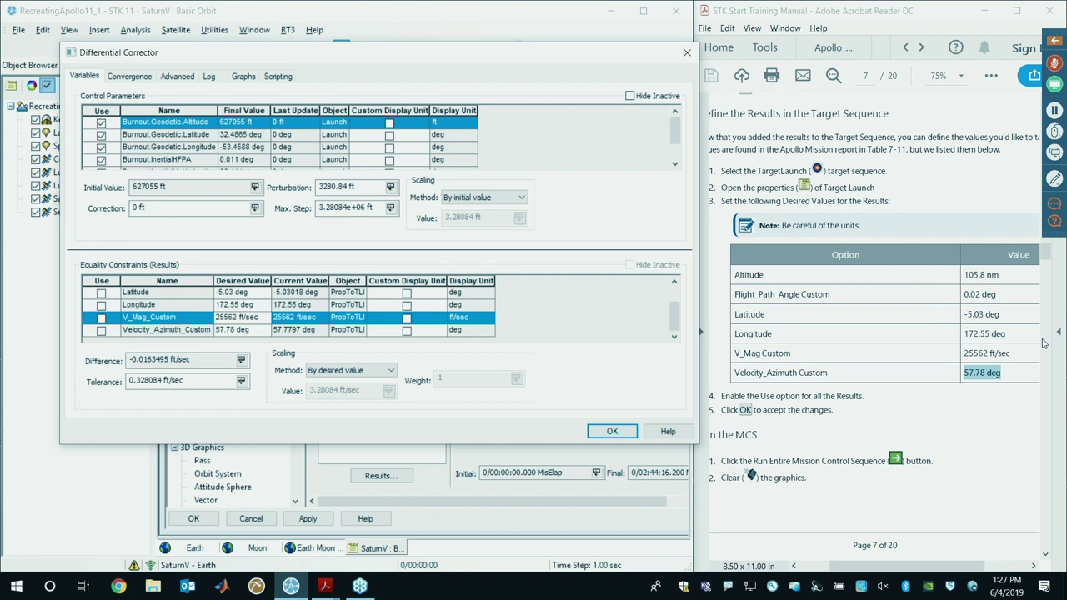
# Step: Enable all six equality constraints, from Velocity_Azimuth_Custom up to Altitude, for use in the differential corrector
pyautogui.click(101, 330)
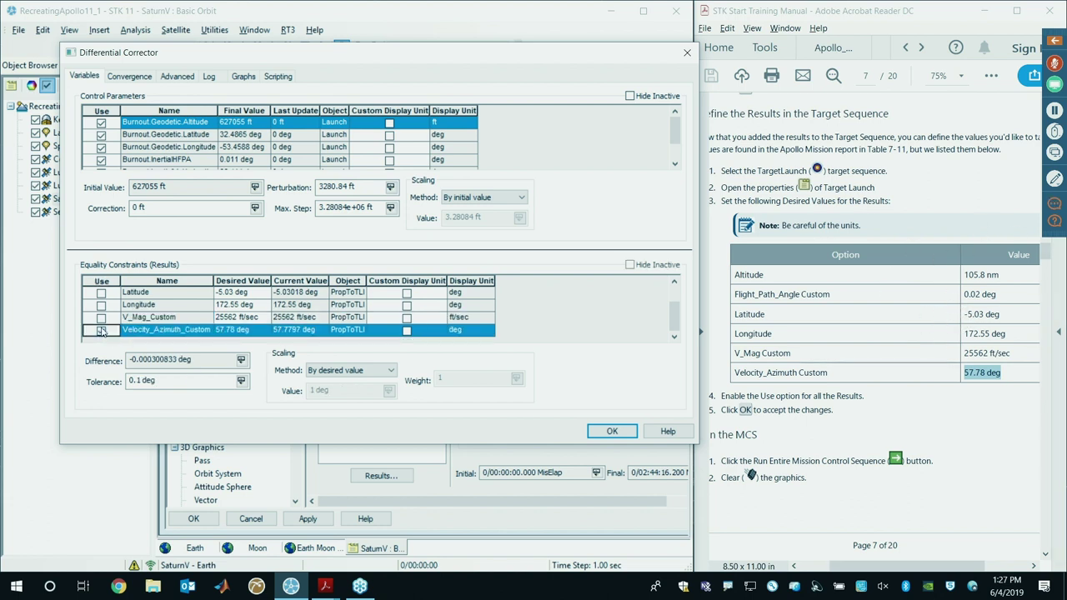
pyautogui.click(100, 318)
pyautogui.click(101, 305)
pyautogui.click(101, 292)
pyautogui.scroll(1, 101, 296)
pyautogui.click(101, 305)
pyautogui.click(101, 293)
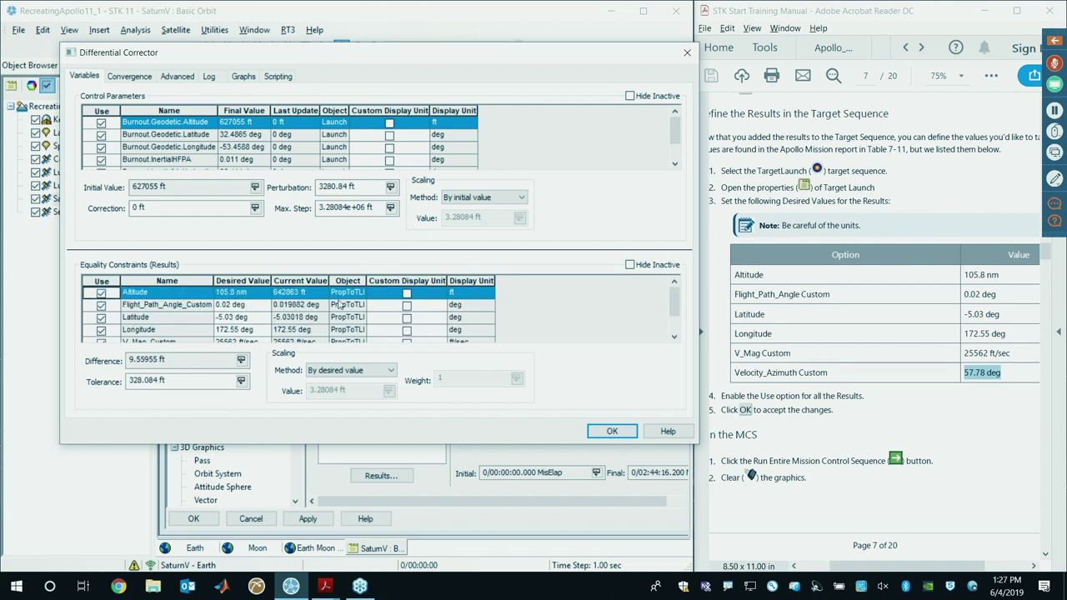
# Step: Review the equality constraints' desired values, current values and units against the manual's table
pyautogui.click(344, 305)
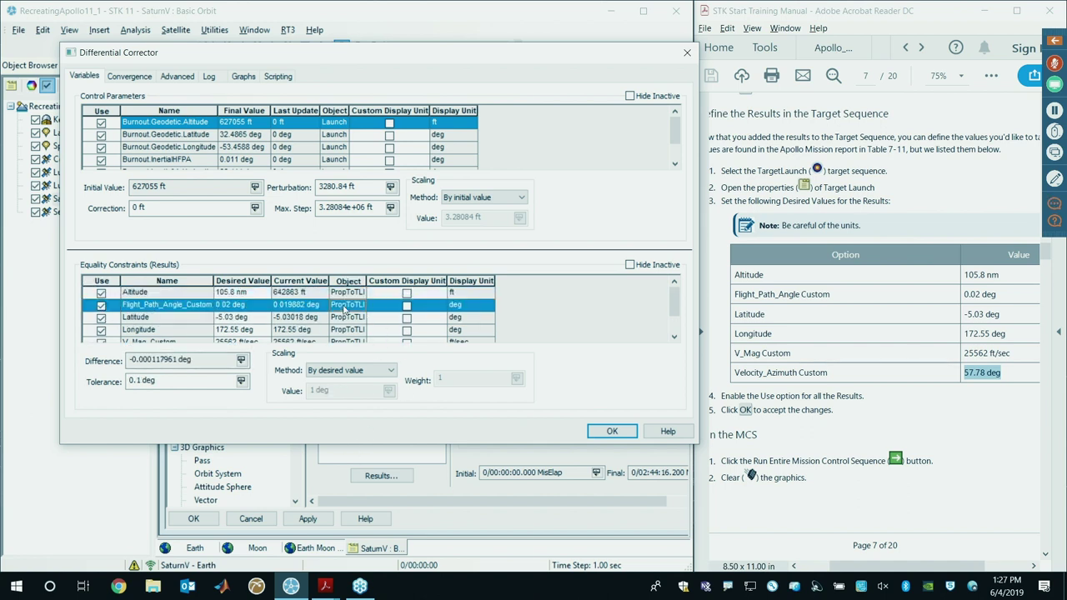
pyautogui.press('Up')
pyautogui.scroll(-1, 327, 320)
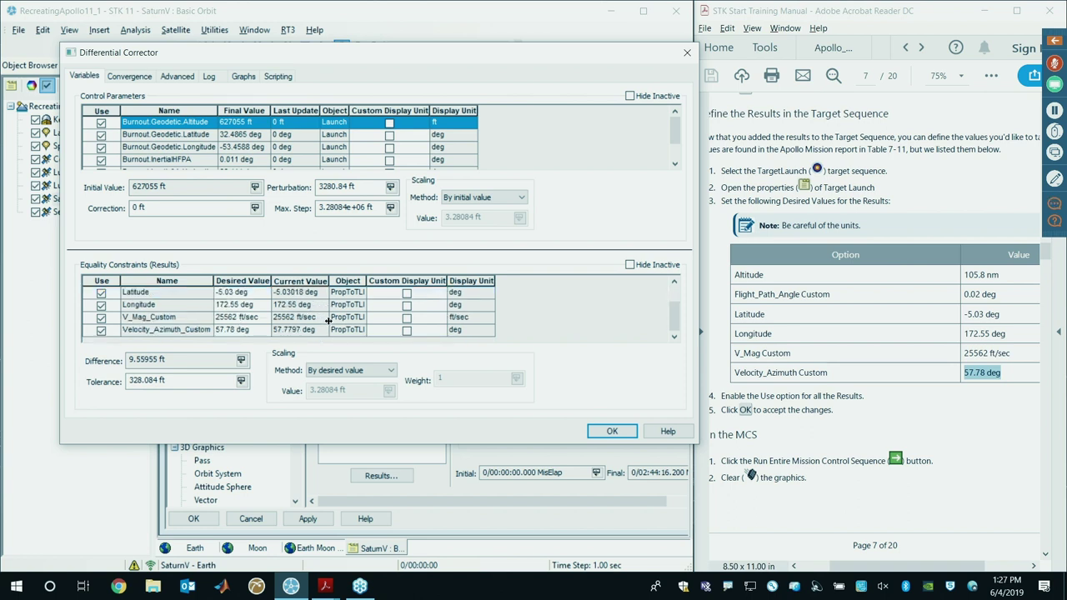
pyautogui.scroll(1, 327, 308)
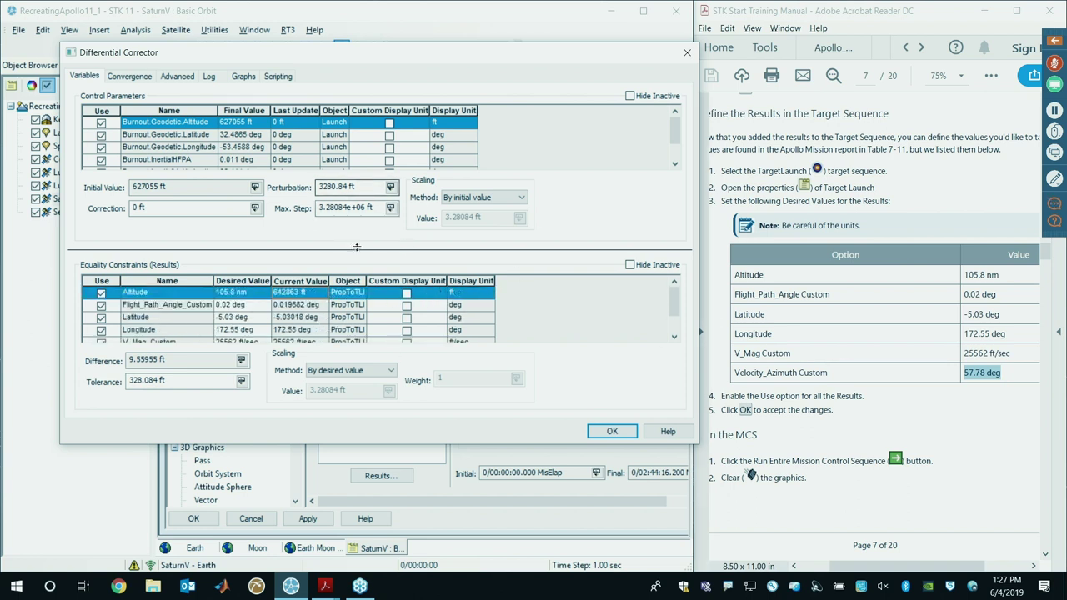
pyautogui.click(150, 306)
pyautogui.click(158, 293)
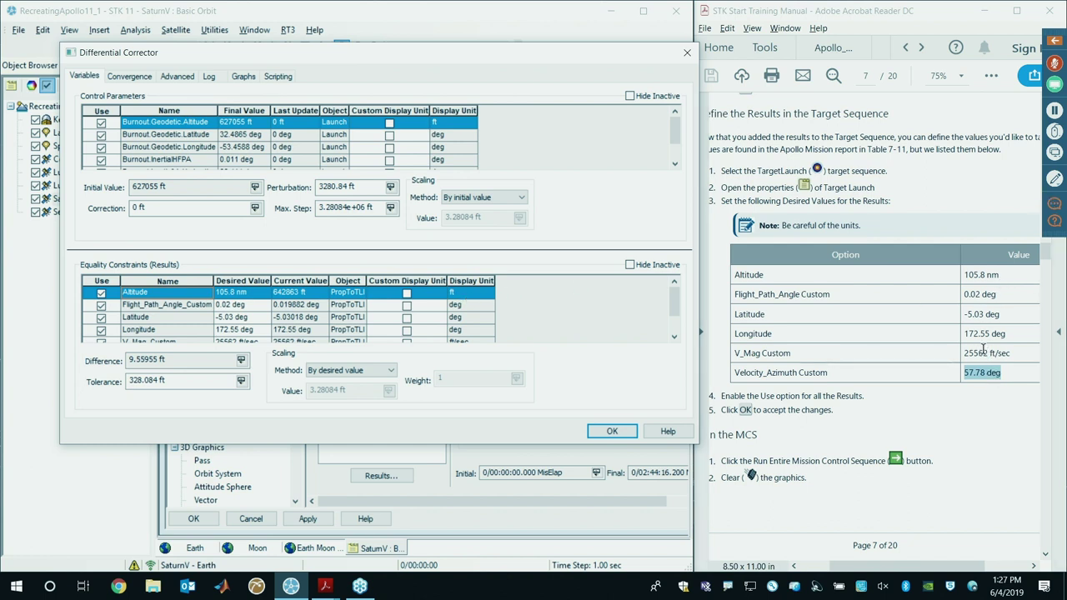
pyautogui.click(336, 304)
pyautogui.click(356, 294)
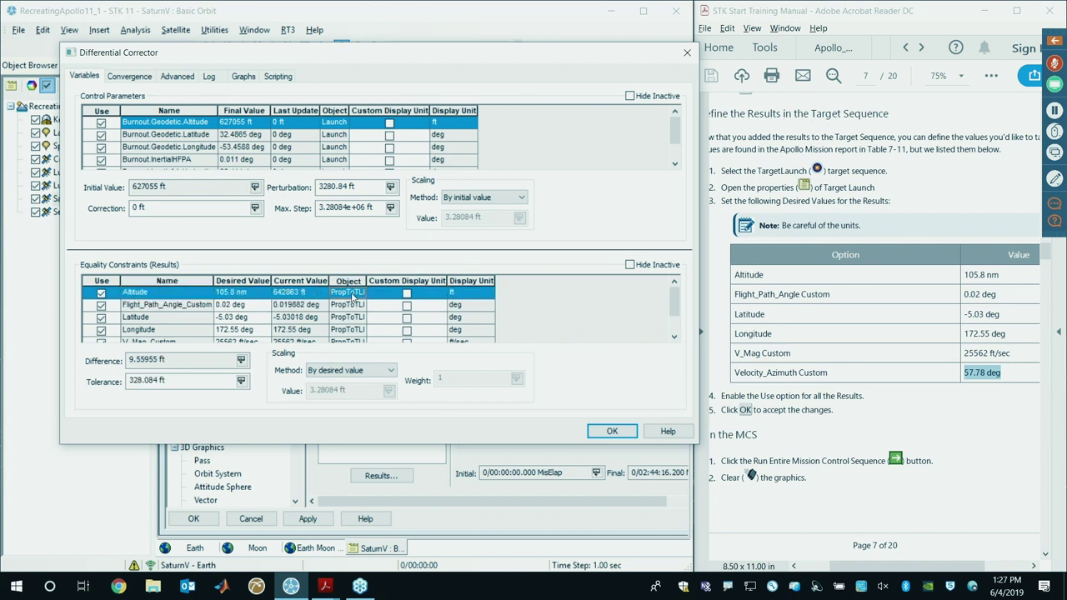
# Step: Enable a custom display unit for the Altitude constraint and set it to nm
pyautogui.click(407, 294)
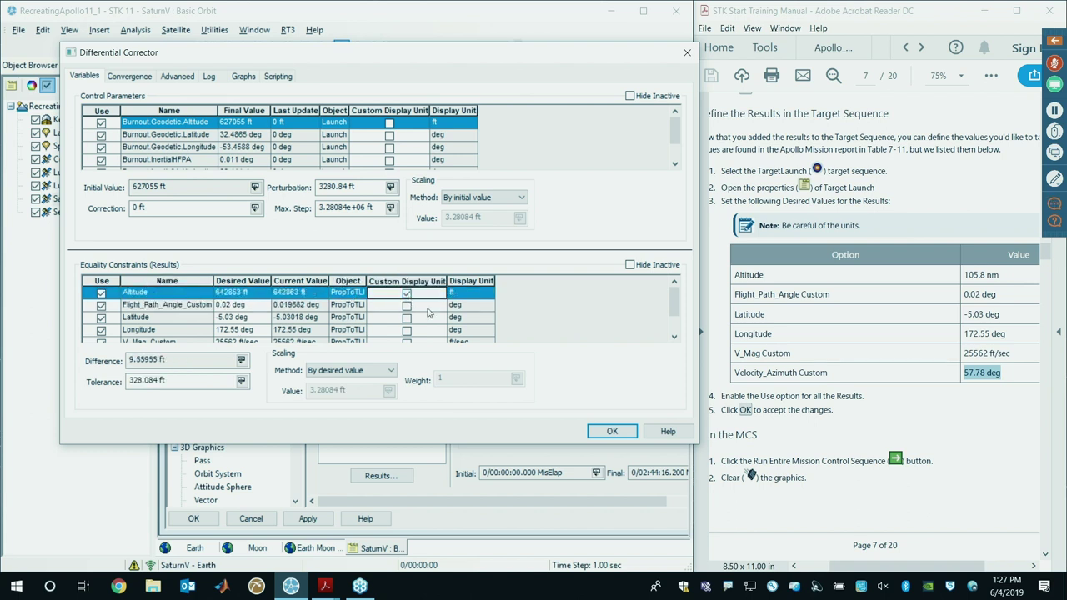
pyautogui.click(482, 297)
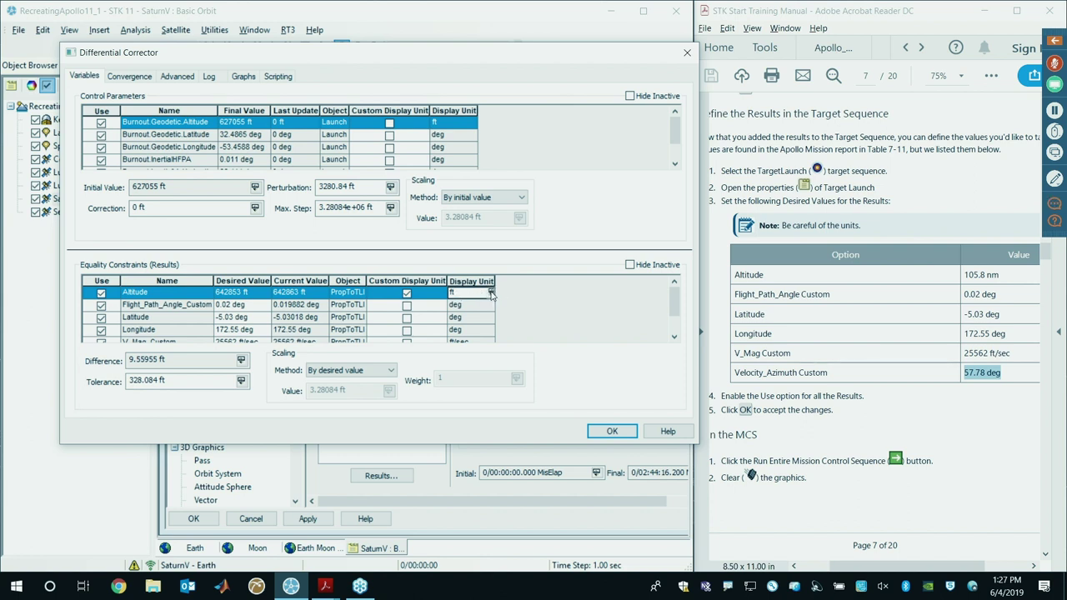
pyautogui.click(491, 293)
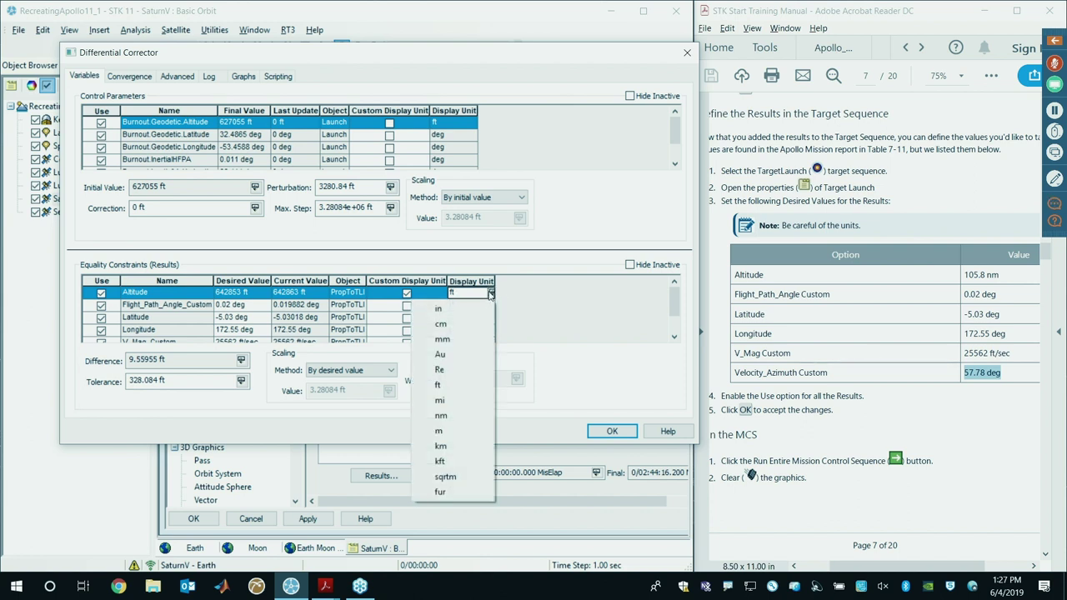
pyautogui.click(489, 293)
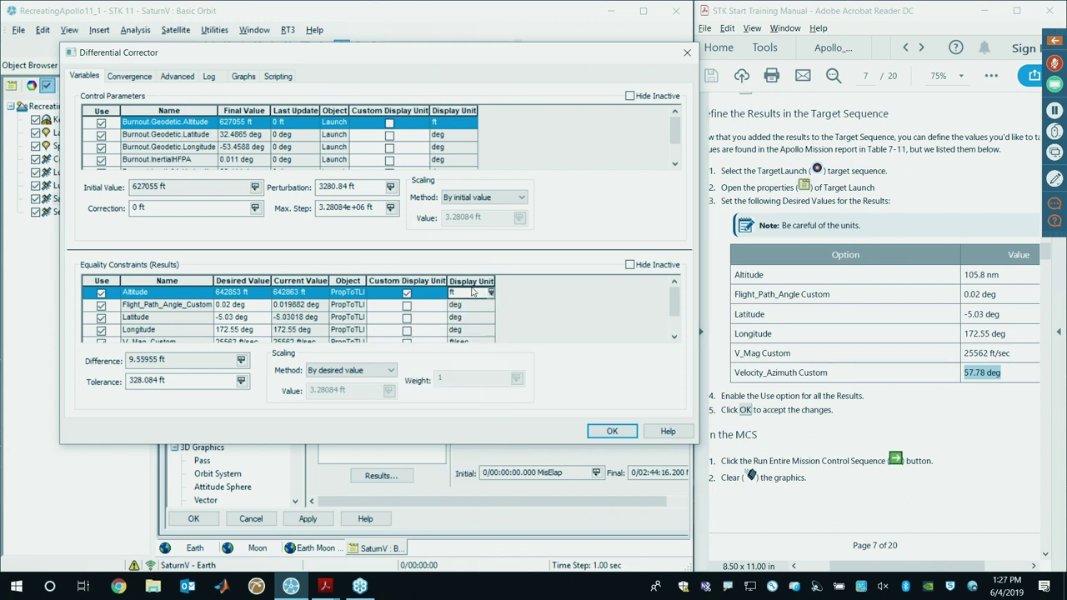
pyautogui.click(491, 293)
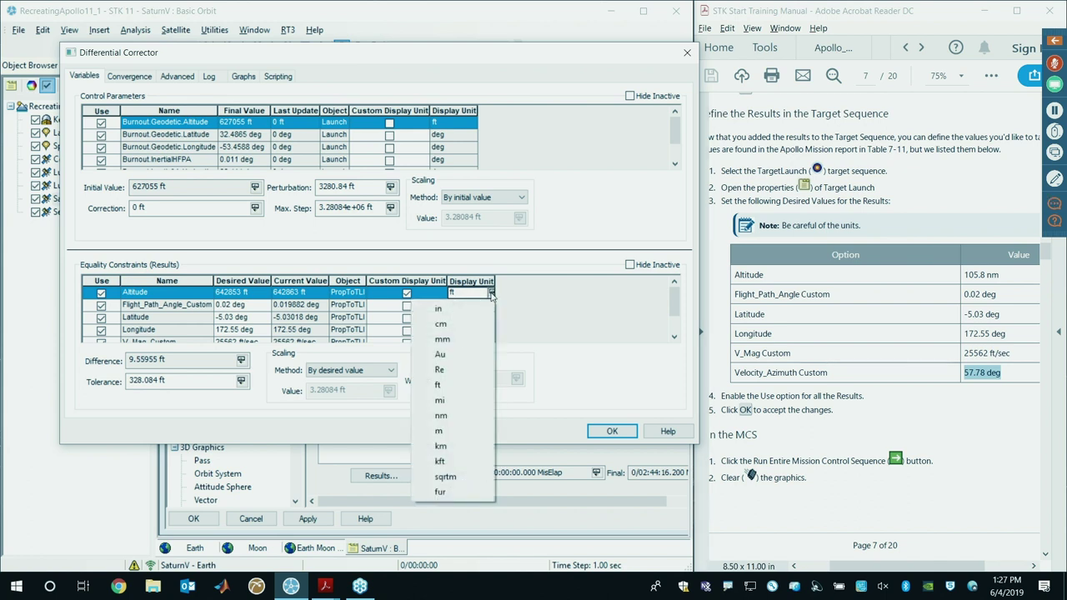
pyautogui.click(454, 418)
pyautogui.click(470, 309)
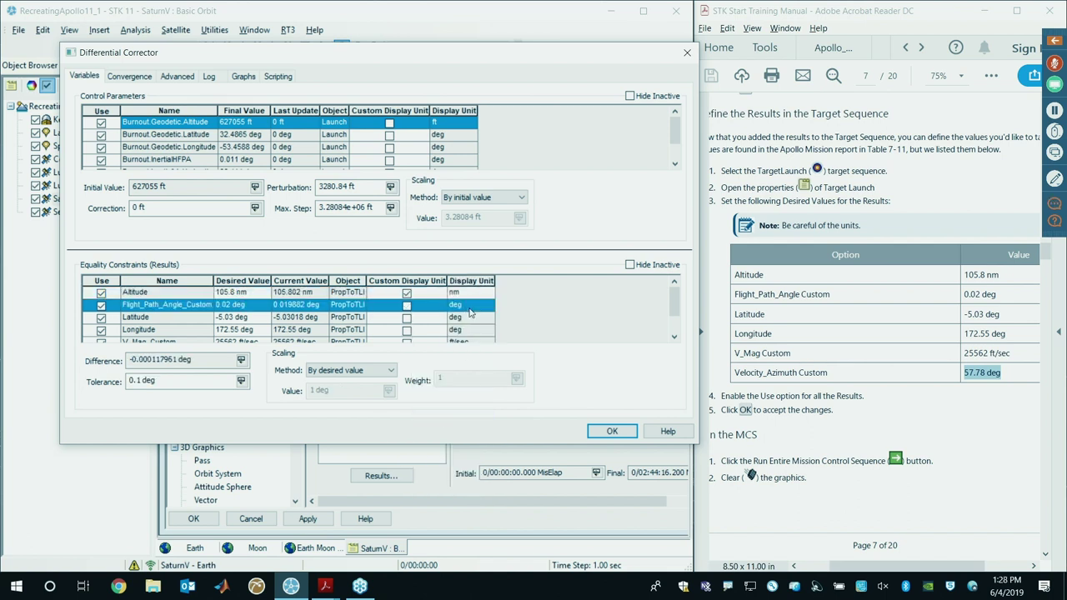
# Step: Compare the constraints' desired and current values, and accept the differential corrector settings
pyautogui.click(466, 295)
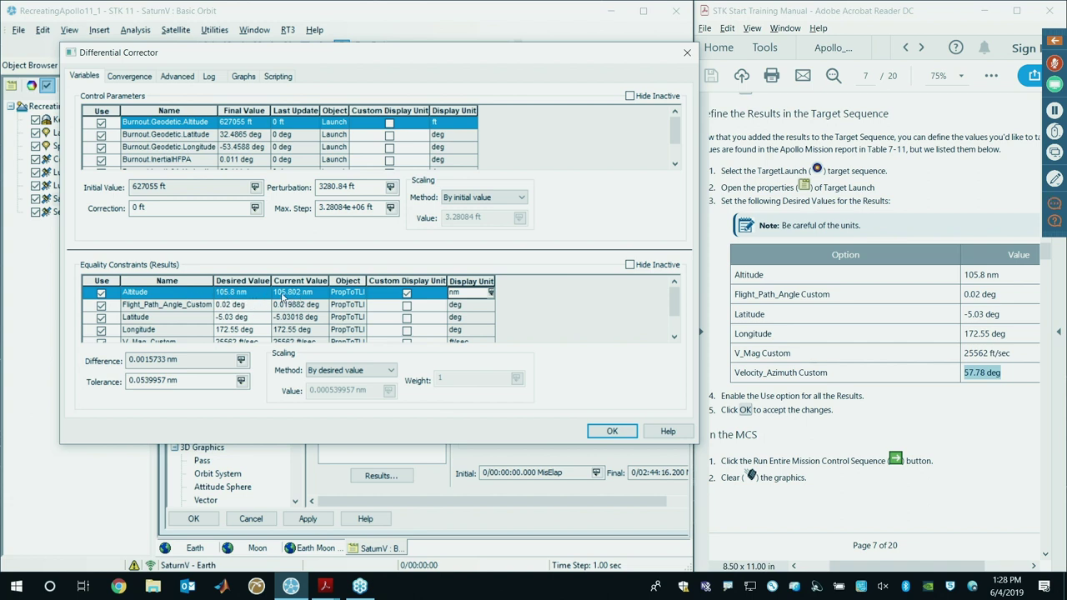
pyautogui.scroll(-1, 297, 300)
pyautogui.click(295, 321)
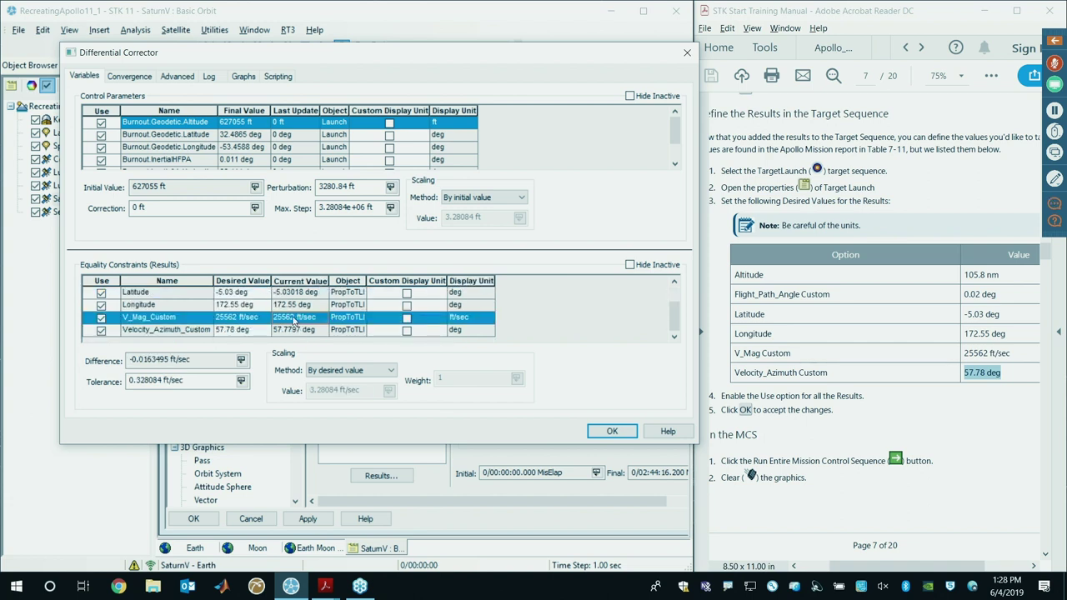
pyautogui.scroll(1, 315, 295)
pyautogui.scroll(-1, 313, 292)
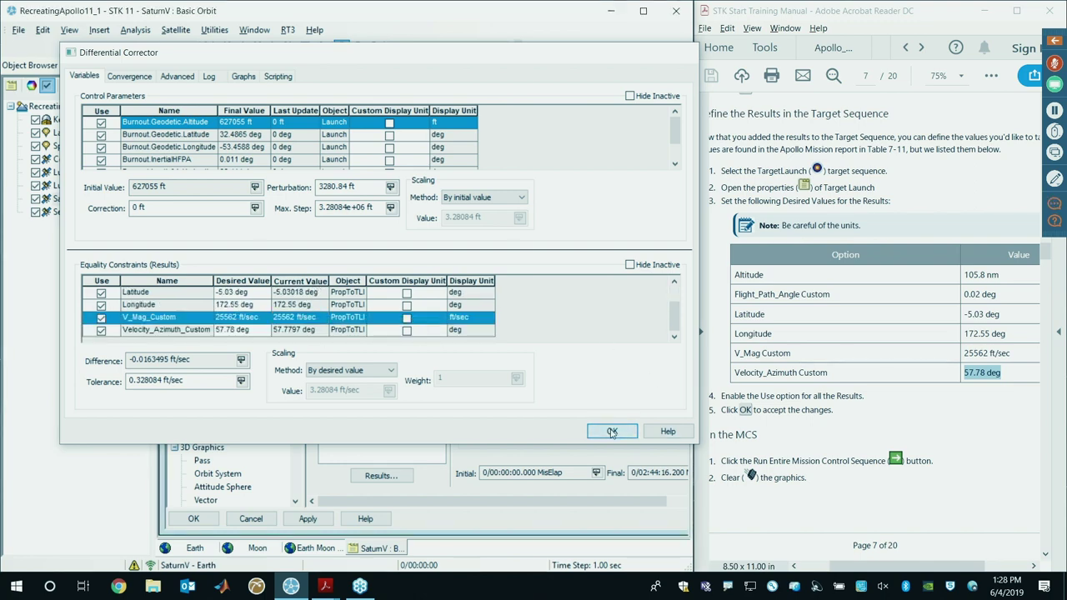
pyautogui.click(612, 431)
# Step: Reopen the Differential Corrector profile, recheck its control parameters and equality constraints, and close it
pyautogui.doubleClick(503, 252)
pyautogui.scroll(-1, 208, 354)
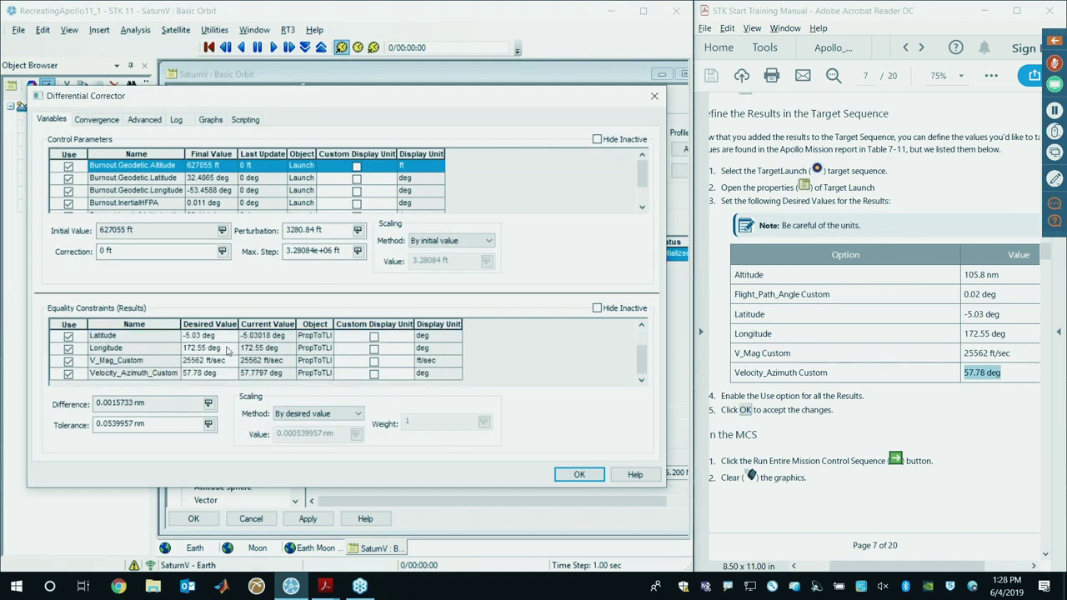
pyautogui.scroll(1, 229, 348)
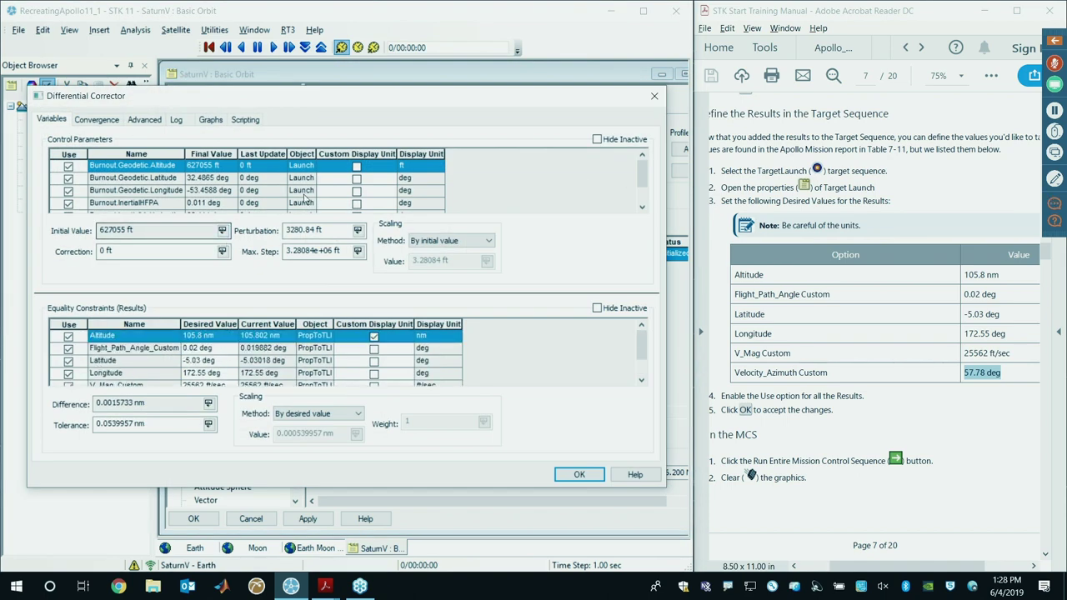
pyautogui.scroll(-1, 314, 207)
pyautogui.click(579, 475)
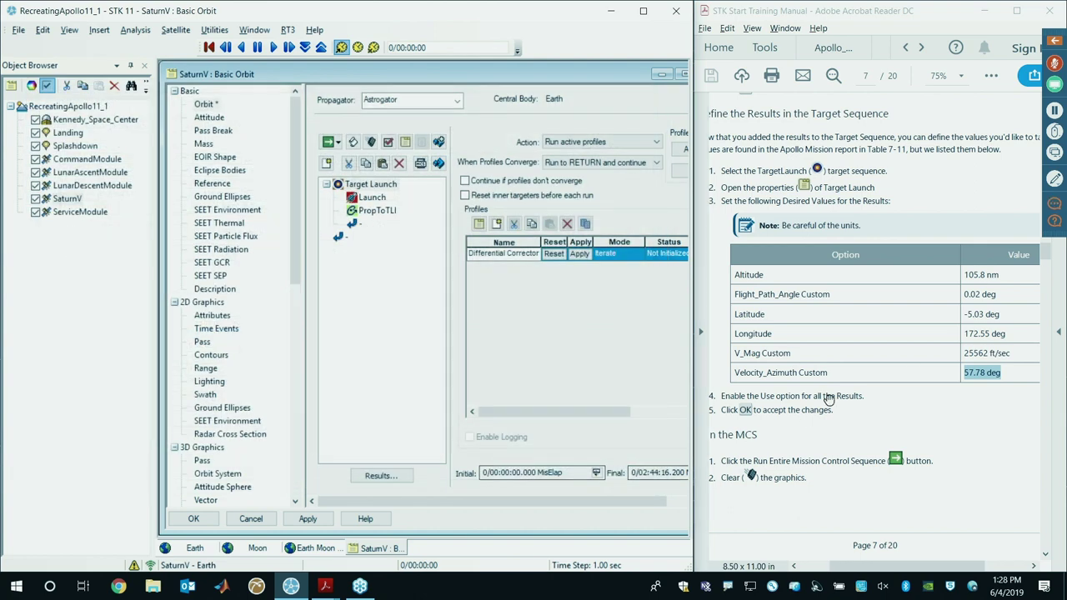
# Step: Run the entire mission control sequence, inspect the Target Launch convergence report and close it
pyautogui.scroll(-1, 861, 407)
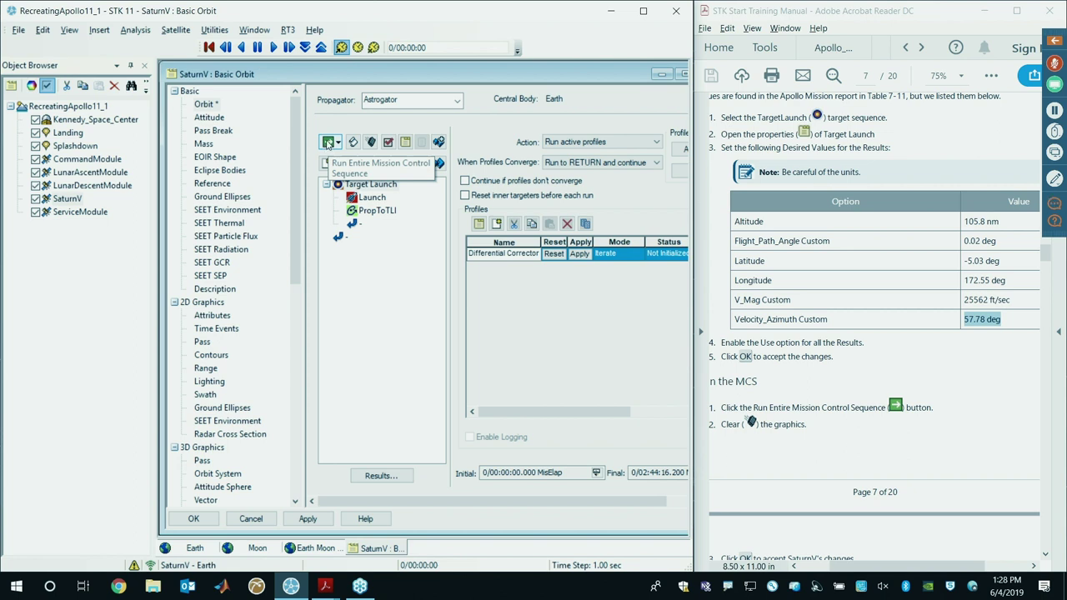
pyautogui.click(329, 143)
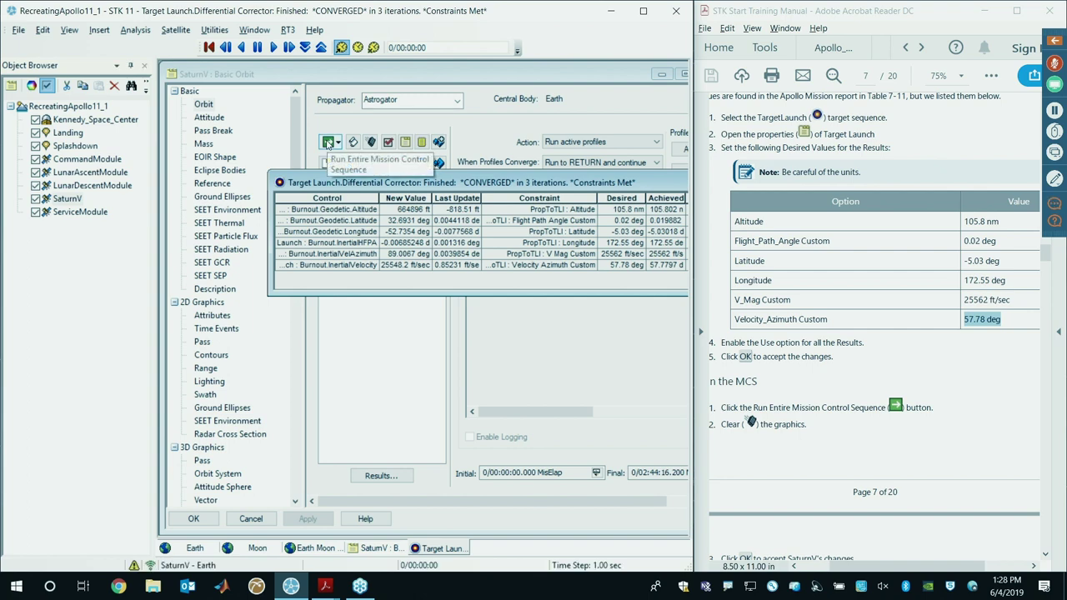
pyautogui.moveTo(549, 182); pyautogui.dragTo(459, 135)
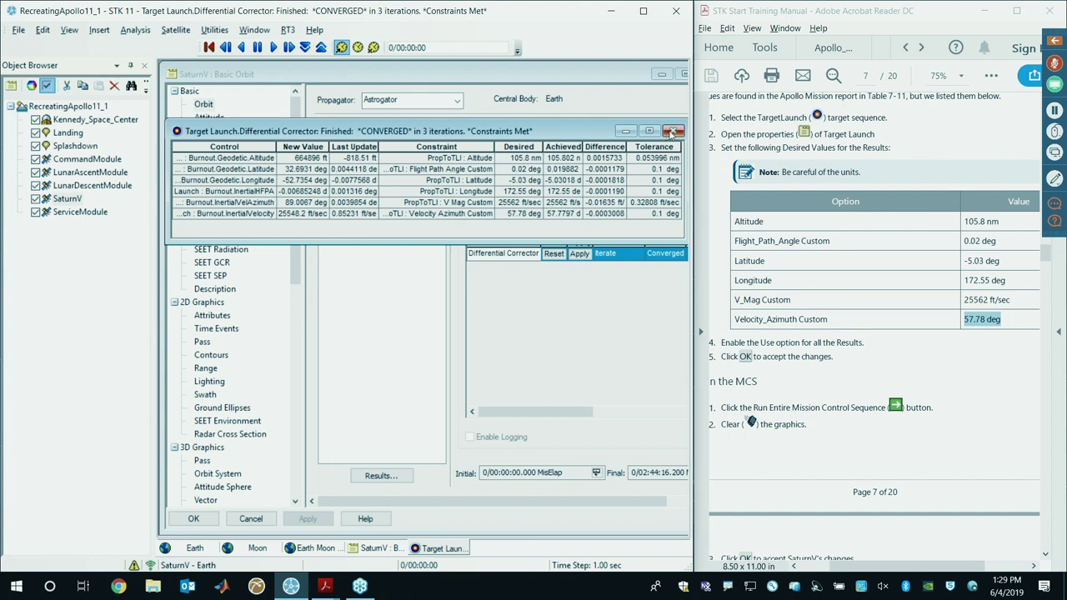
pyautogui.click(673, 132)
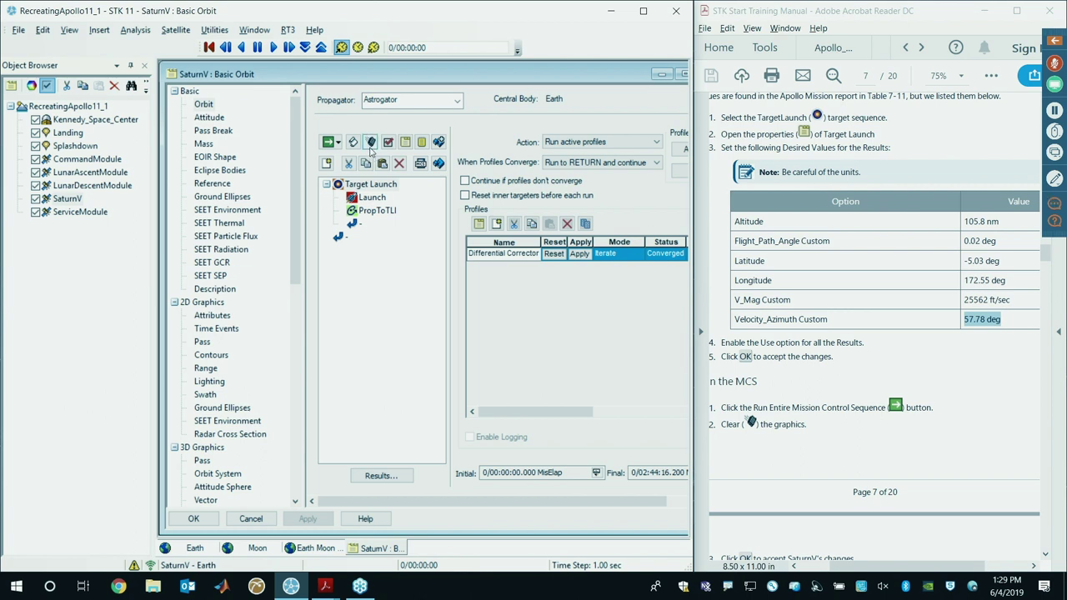
# Step: Clear the mission sequence graphics and accept SaturnV's orbit changes, following the manual
pyautogui.click(371, 143)
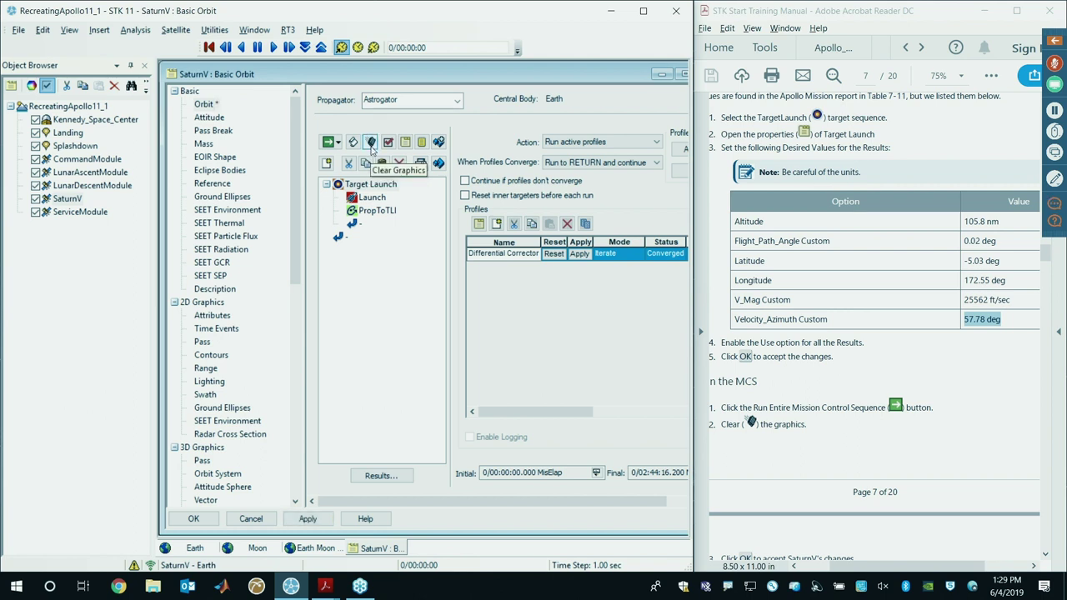
pyautogui.click(213, 523)
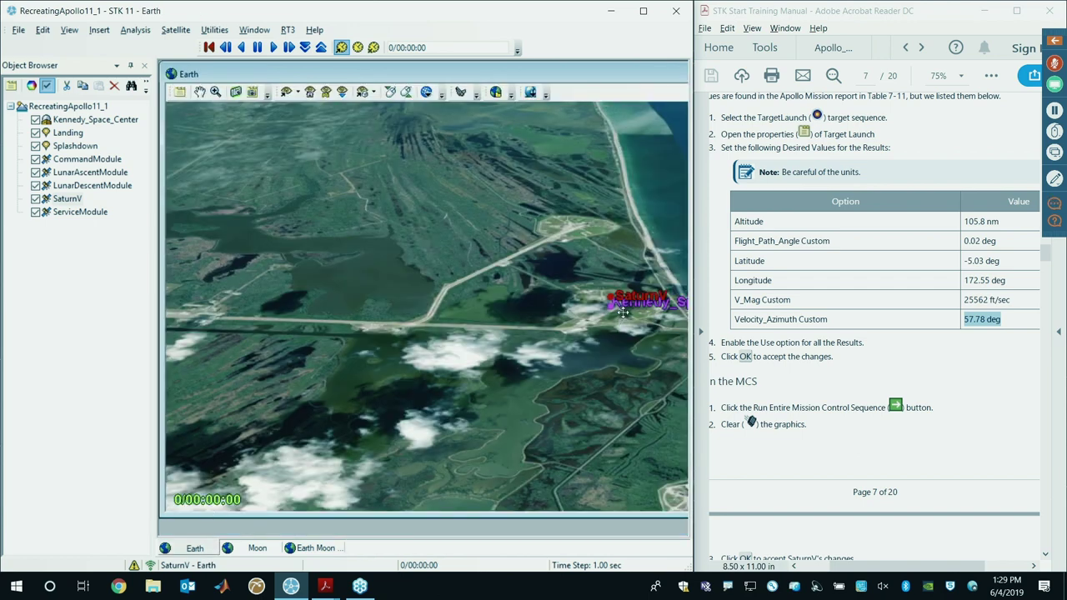
pyautogui.scroll(-5, 841, 372)
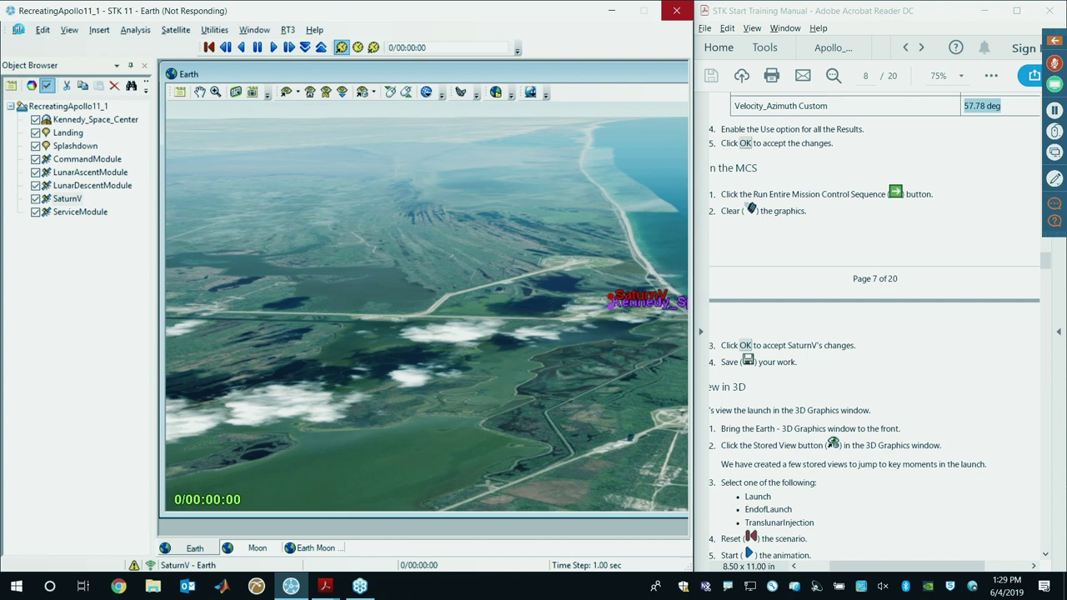
# Step: Show the Default set of tools and save the RecreatingApollo11_1 scenario
pyautogui.click(18, 31)
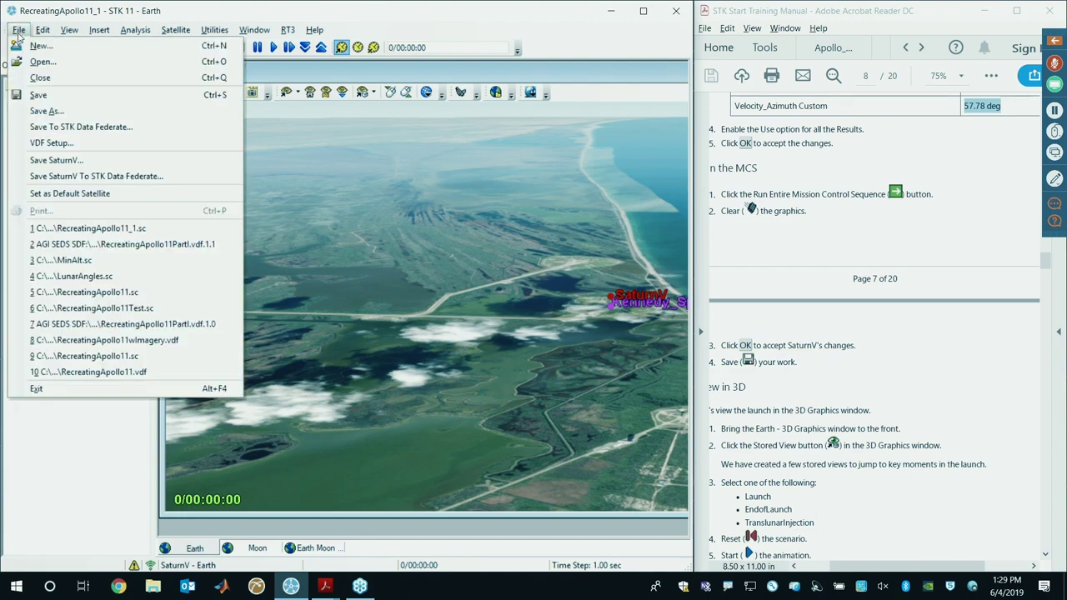
pyautogui.click(314, 29)
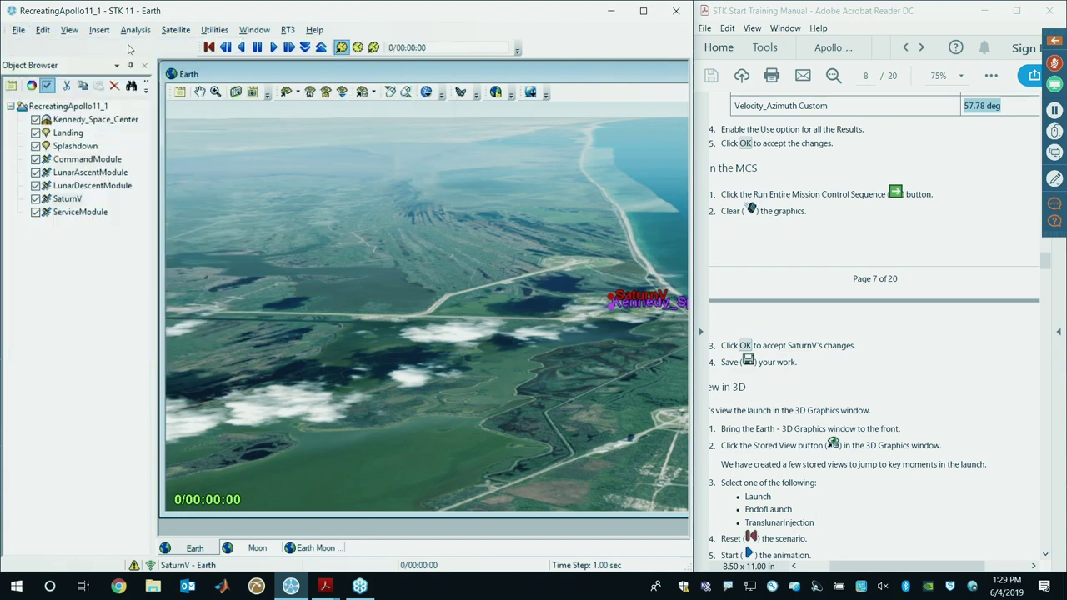
pyautogui.rightClick(128, 50)
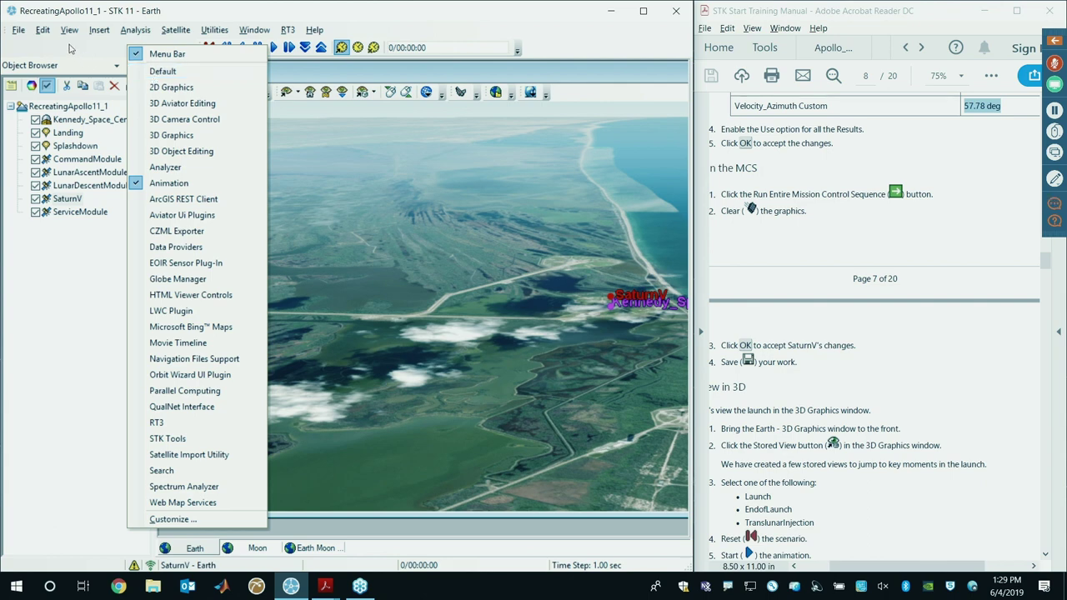
pyautogui.click(162, 72)
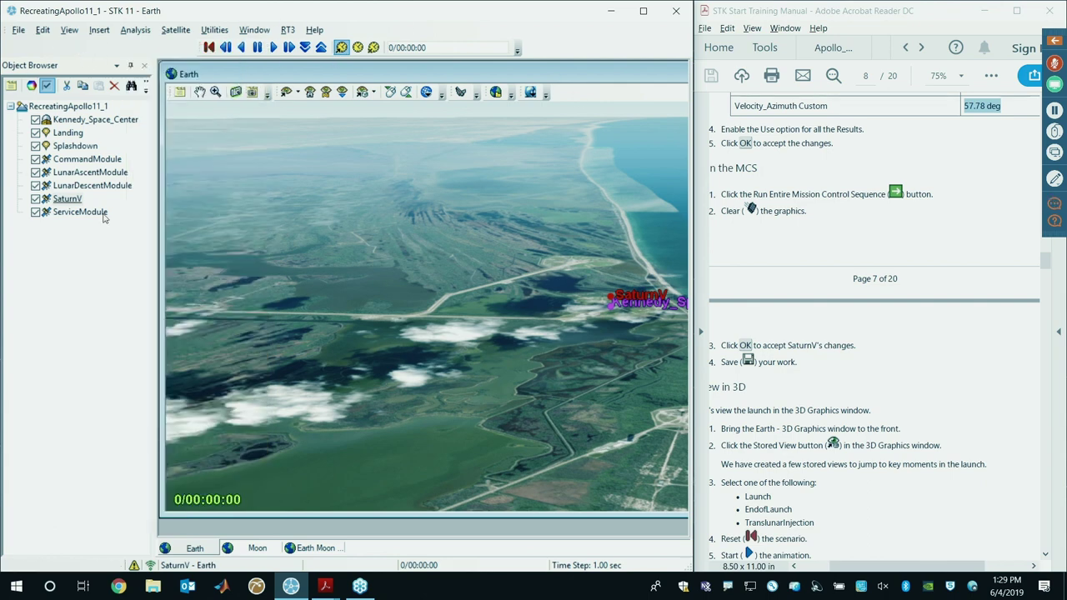
pyautogui.rightClick(119, 52)
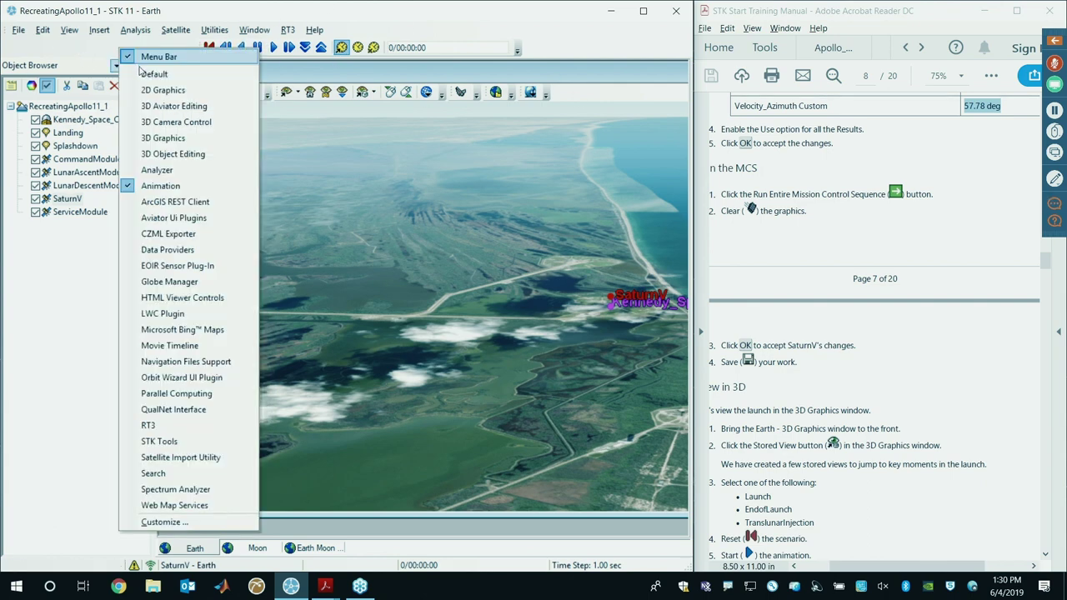
pyautogui.click(143, 73)
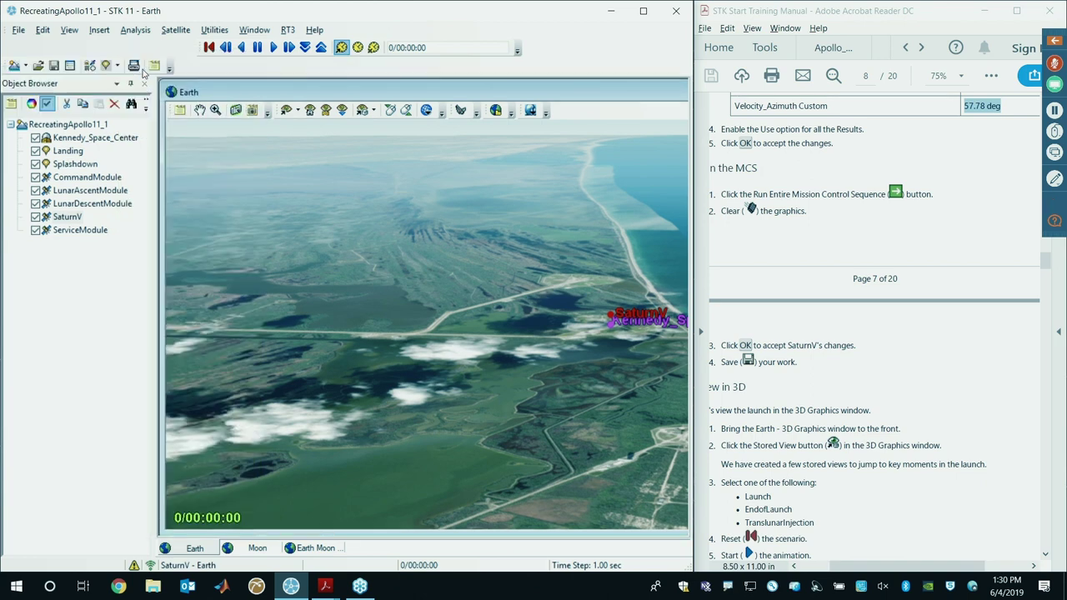
pyautogui.click(54, 67)
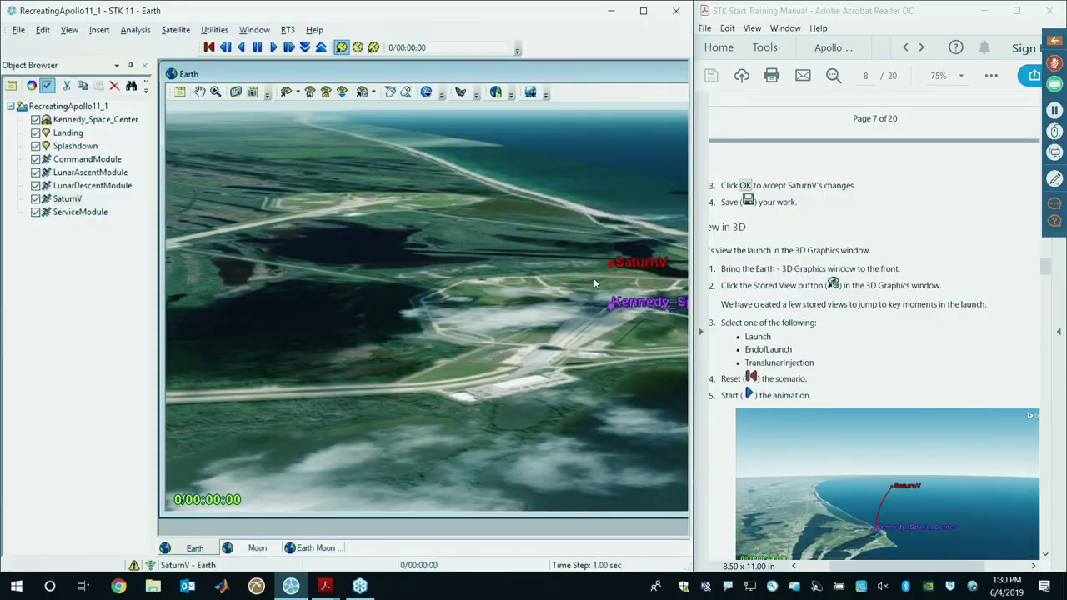
# Step: Widen the STK window and switch the Earth 3D view to the Launch stored view
pyautogui.moveTo(593, 283); pyautogui.dragTo(957, 287)
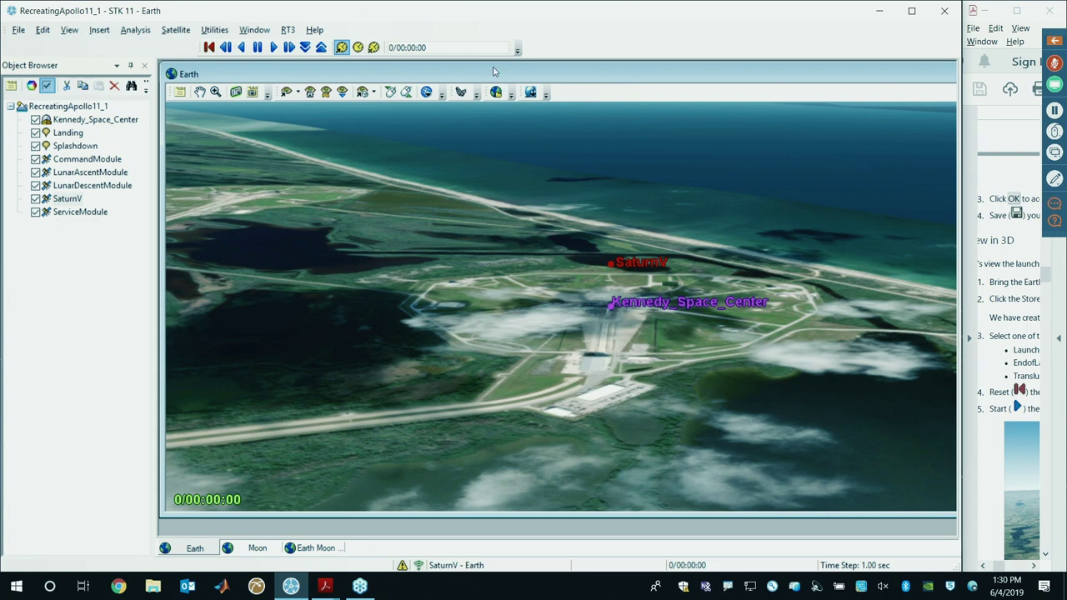
pyautogui.click(377, 99)
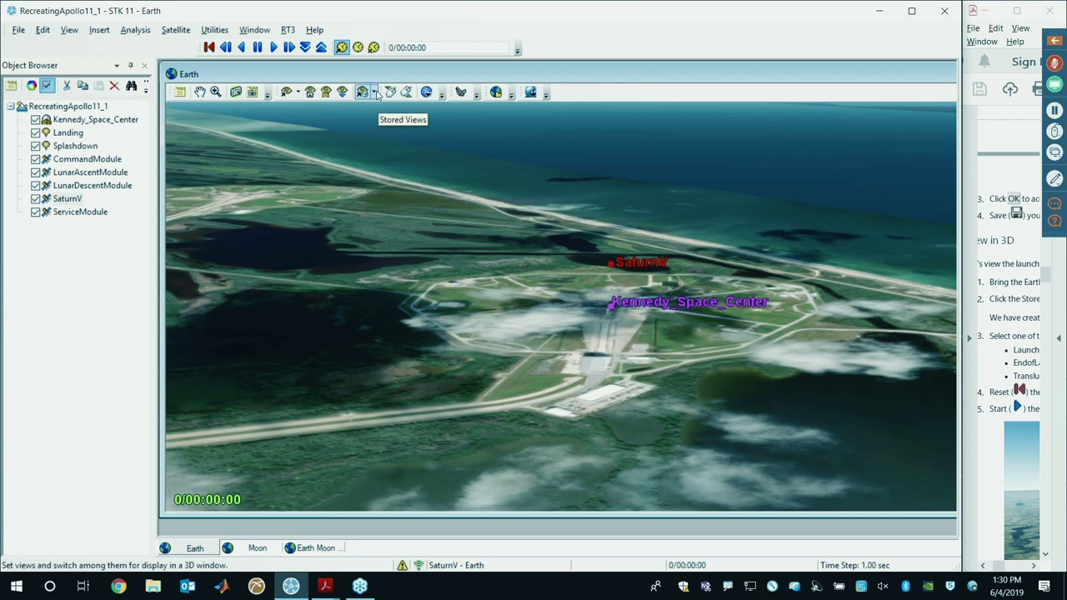
pyautogui.click(377, 94)
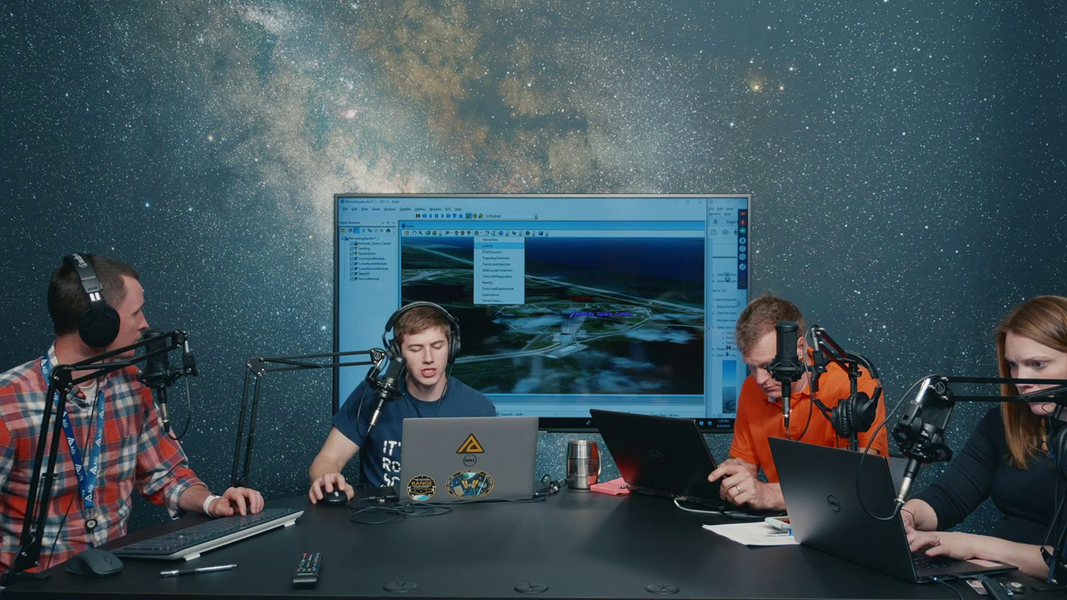
pyautogui.click(487, 246)
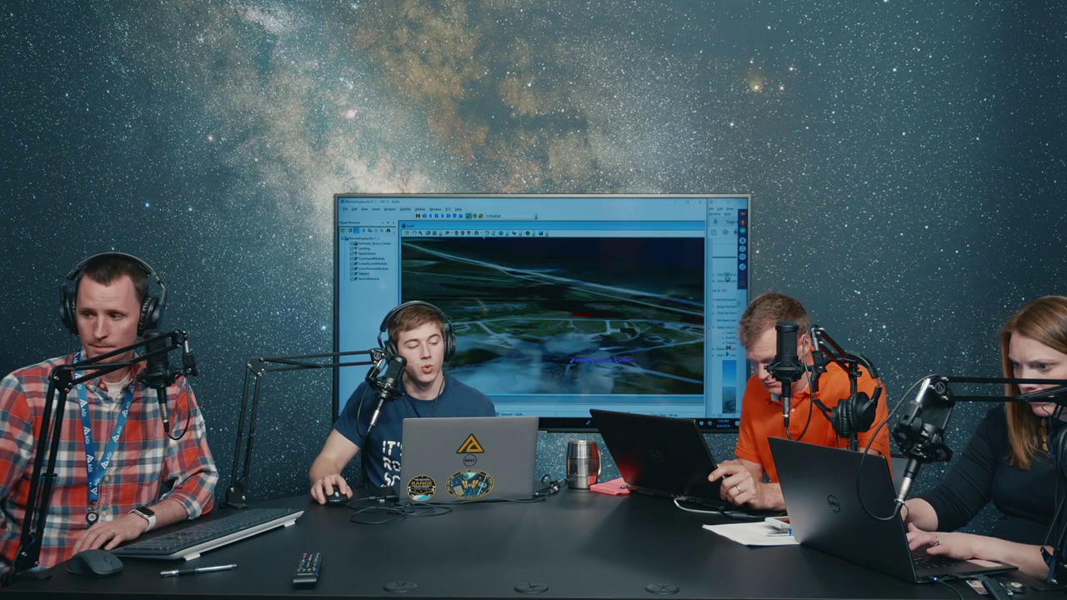
pyautogui.click(471, 216)
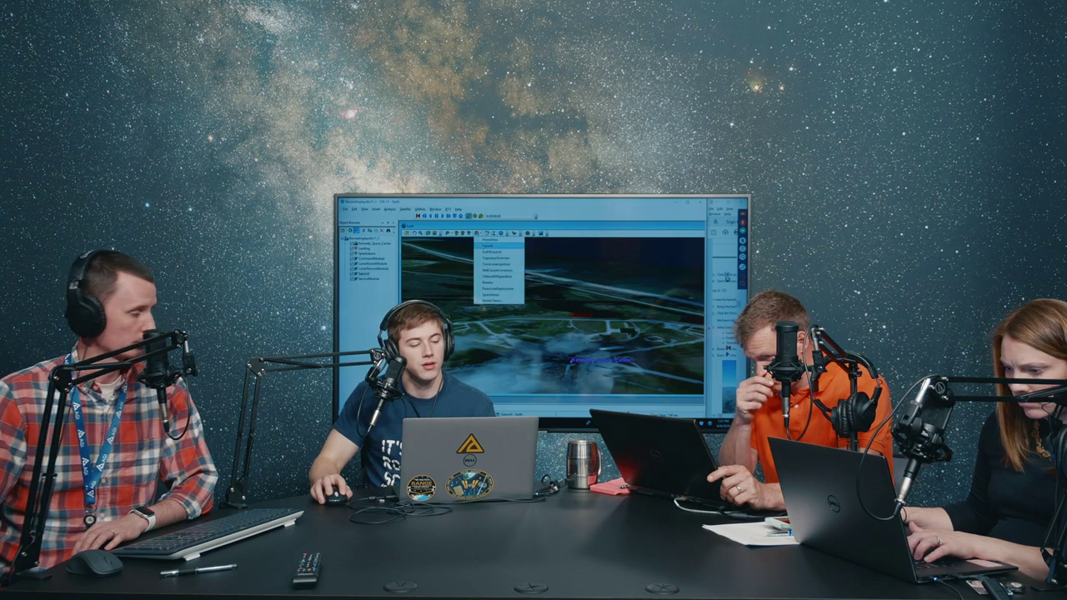
pyautogui.click(487, 246)
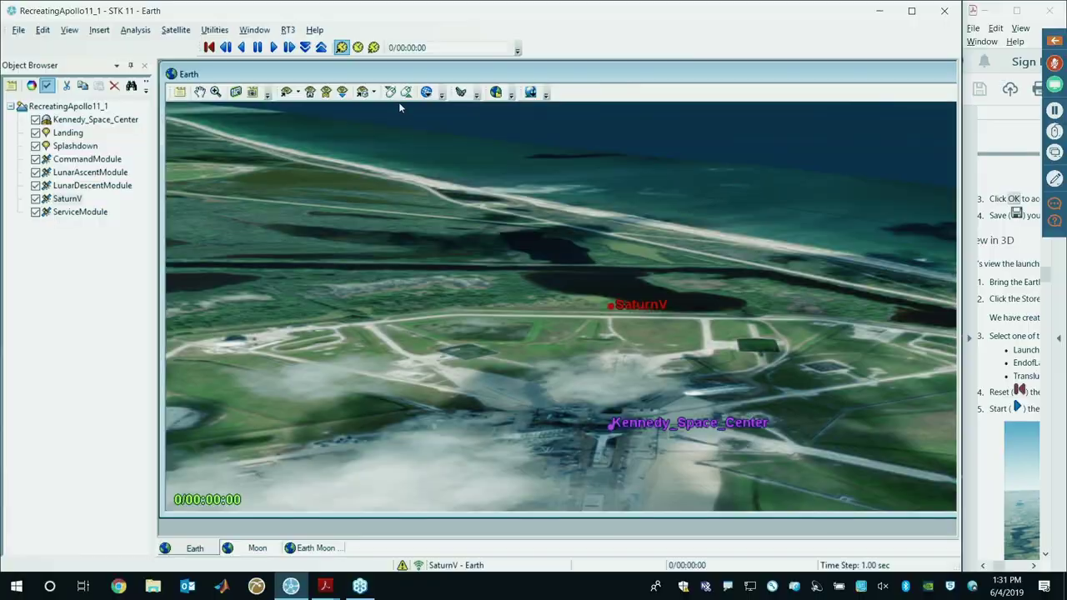
# Step: Reapply the Launch stored view, play the SaturnV launch animation and pause it about four minutes in
pyautogui.click(375, 92)
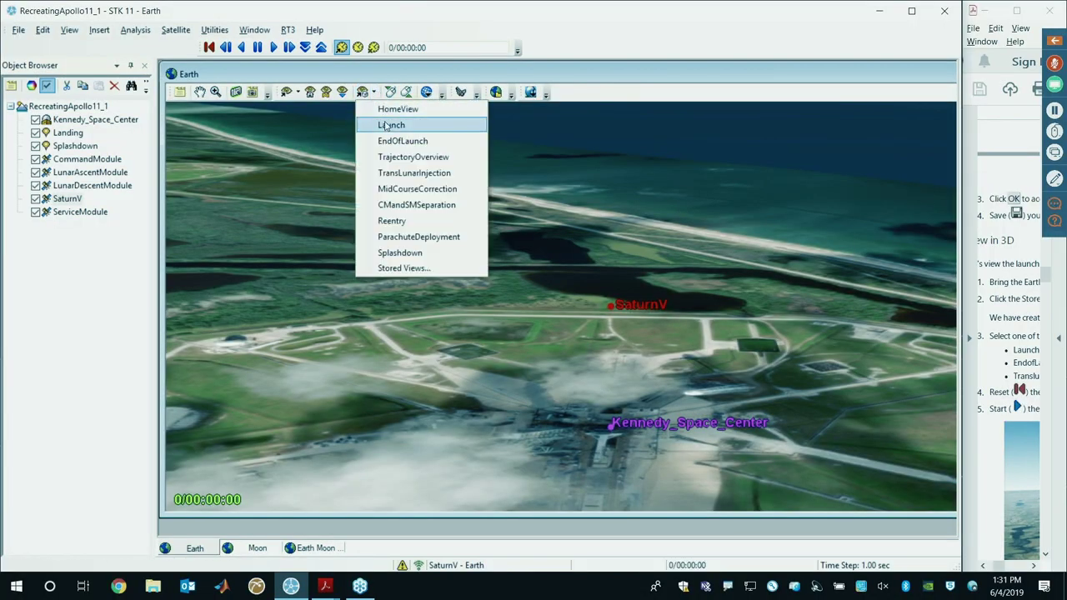
pyautogui.click(387, 126)
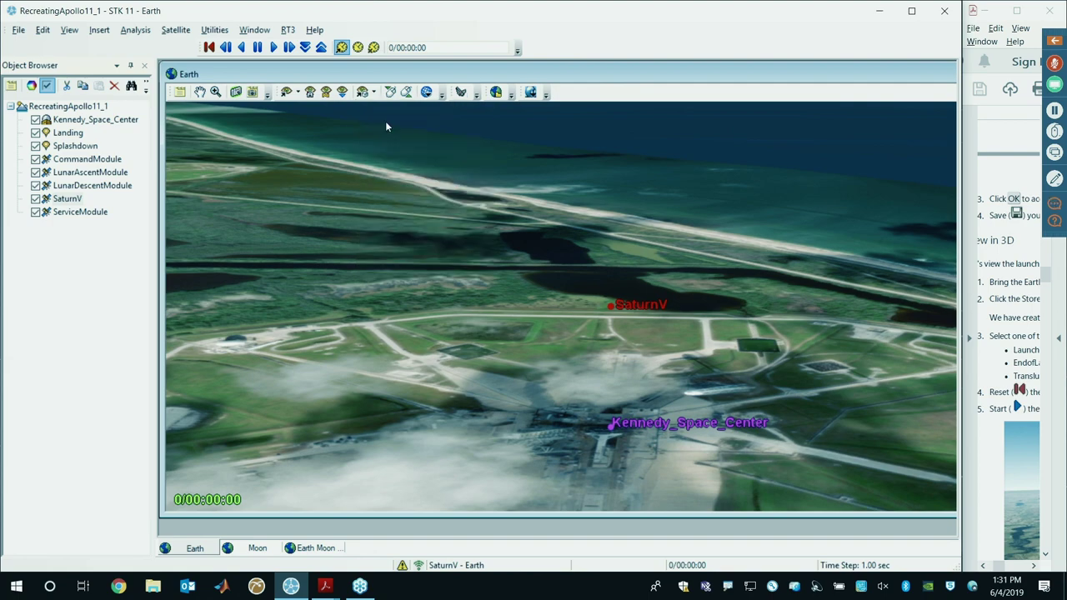
pyautogui.click(272, 48)
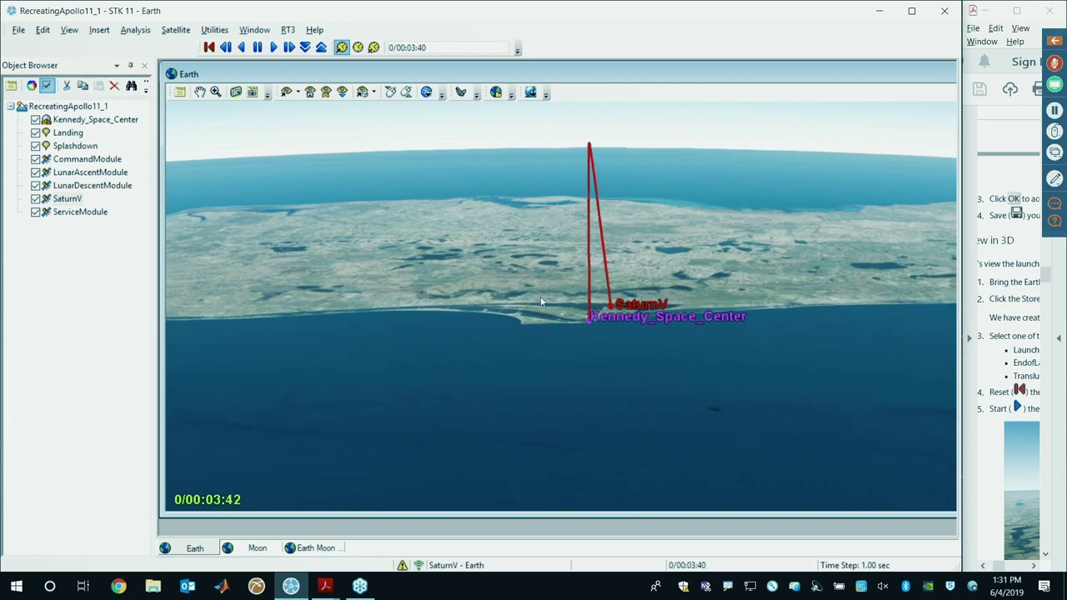
pyautogui.click(258, 48)
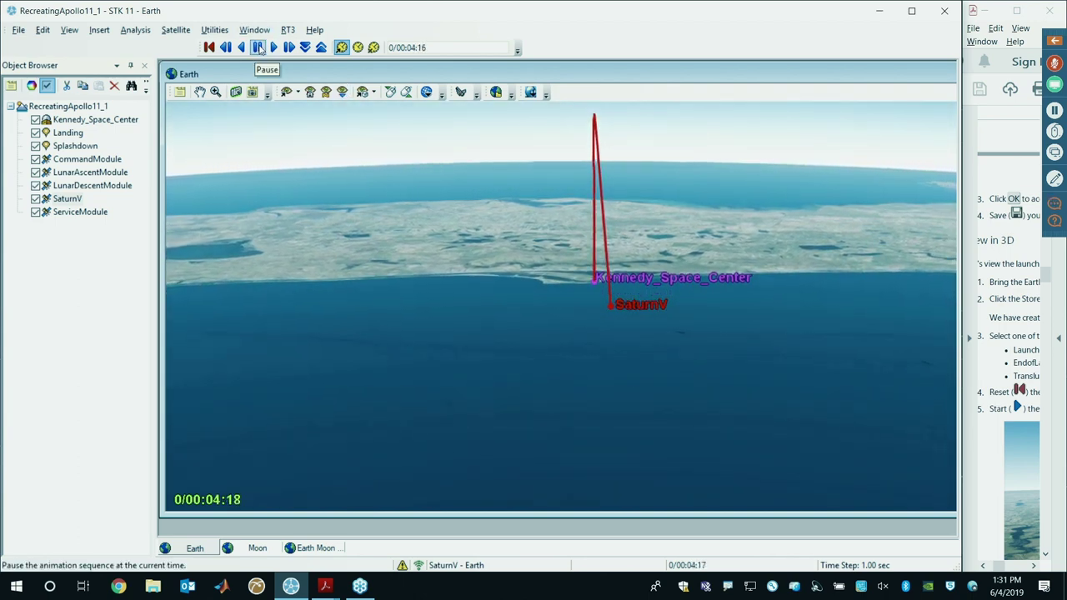
# Step: Switch to the EndOfLaunch stored view and animate from there, examining SaturnV's trajectory from several angles as it enters orbit
pyautogui.click(375, 93)
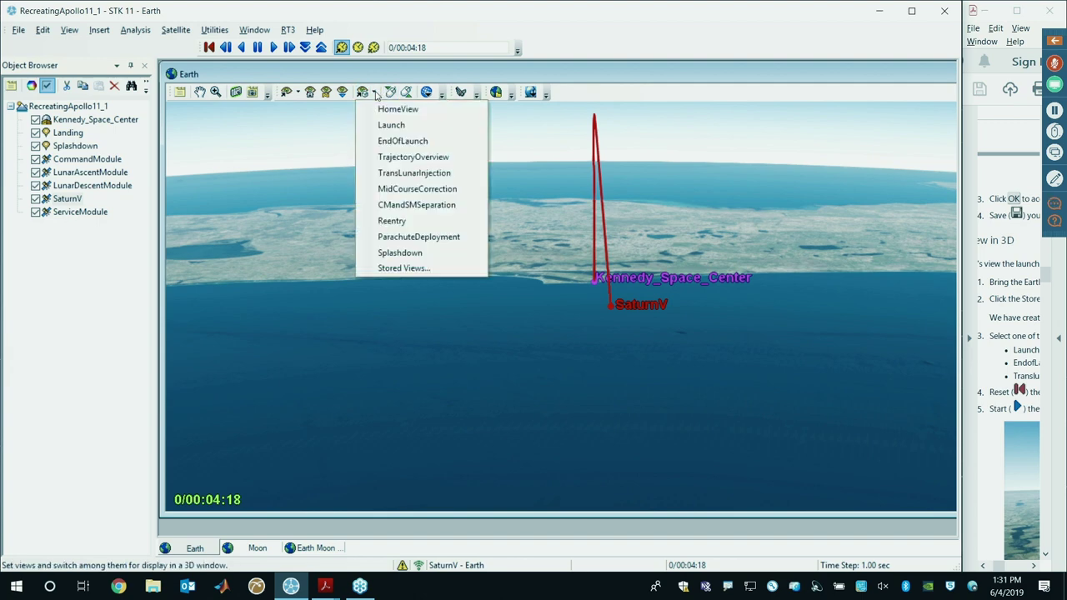
pyautogui.click(402, 141)
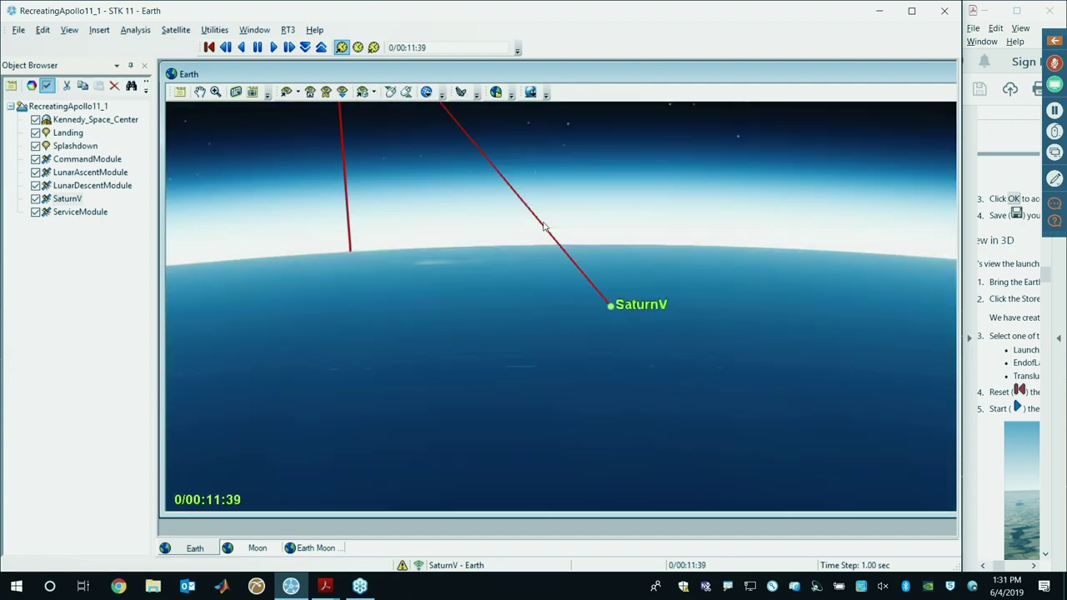
pyautogui.moveTo(613, 343); pyautogui.dragTo(595, 329)
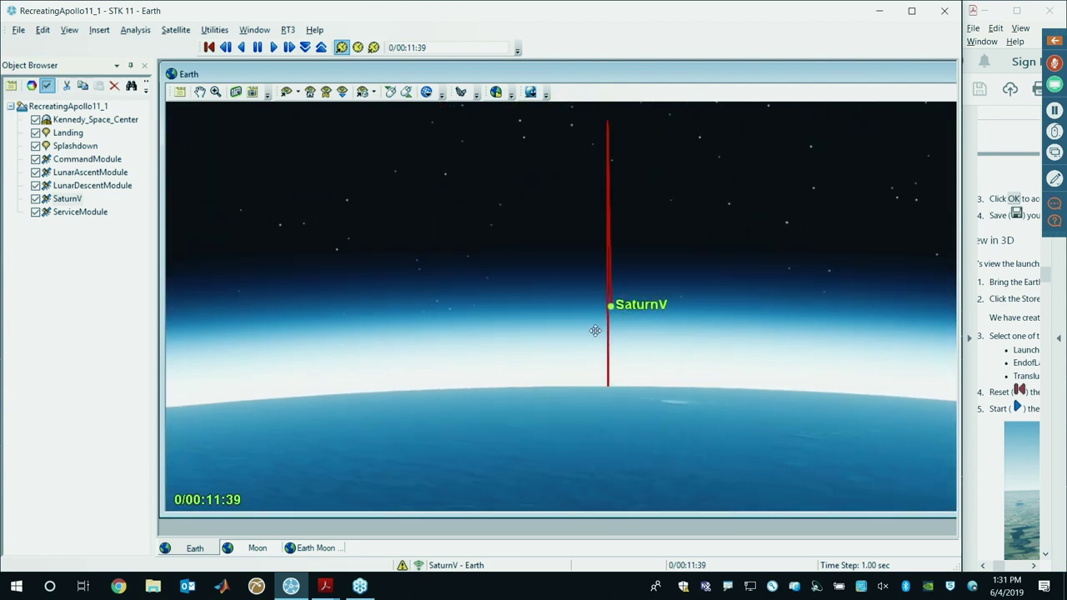
pyautogui.click(272, 48)
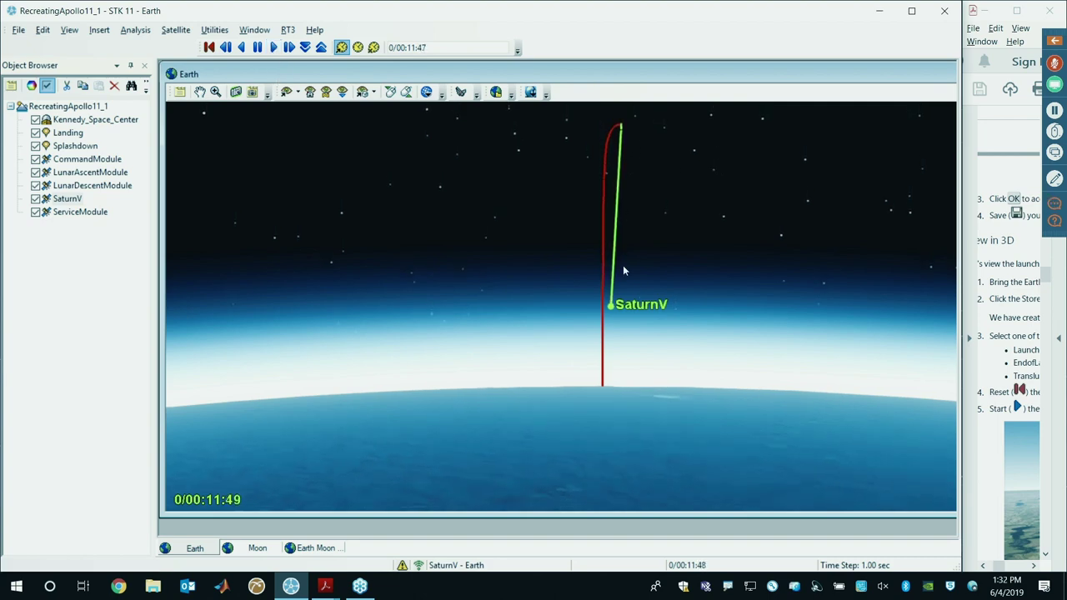
pyautogui.moveTo(622, 276); pyautogui.dragTo(636, 326)
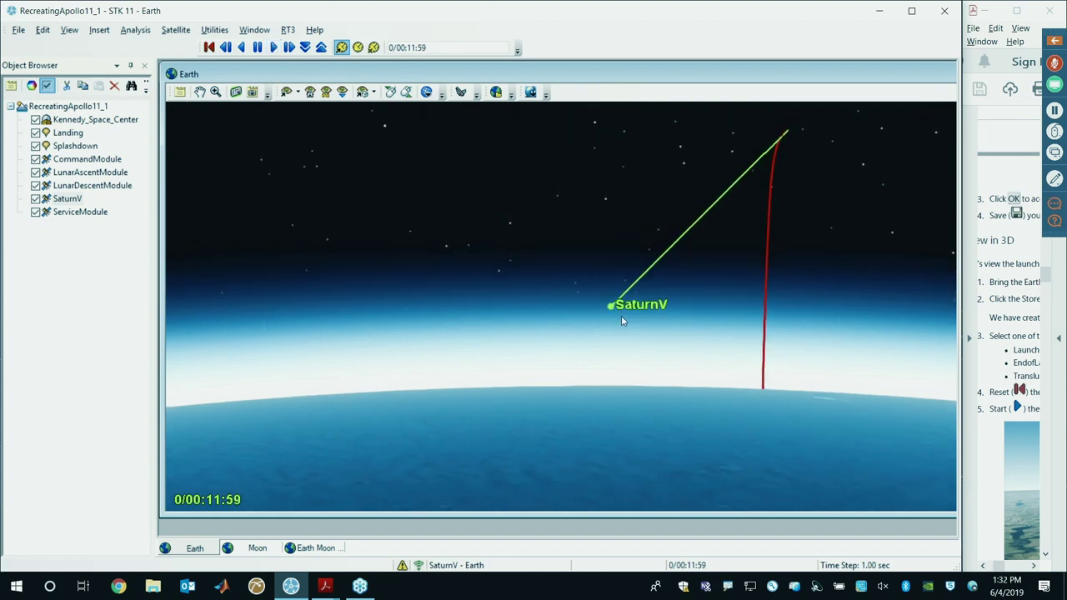
pyautogui.moveTo(701, 303); pyautogui.dragTo(731, 303)
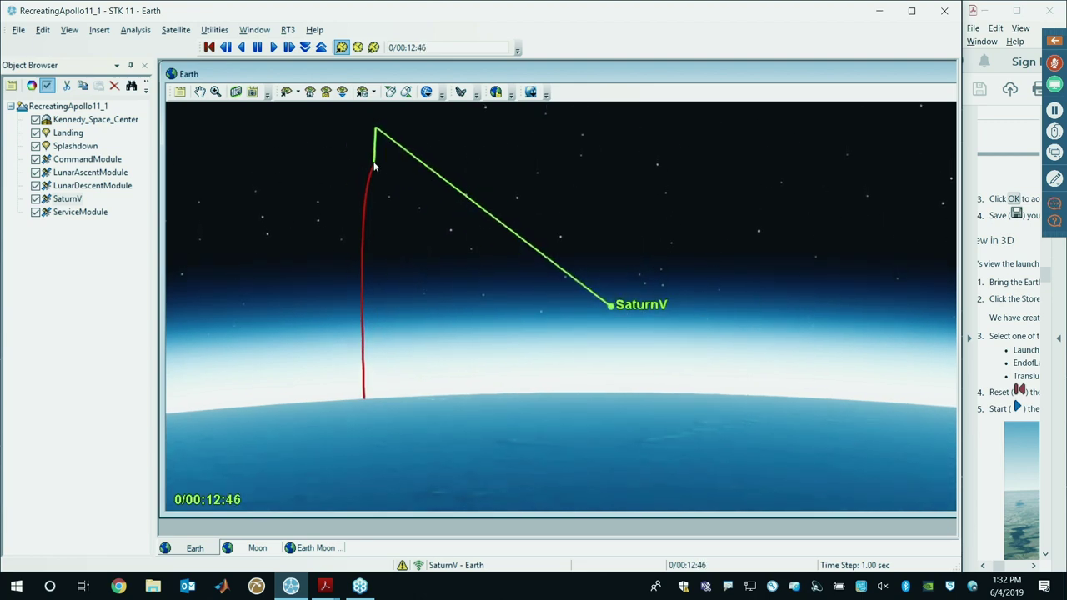
pyautogui.moveTo(583, 275); pyautogui.dragTo(715, 298)
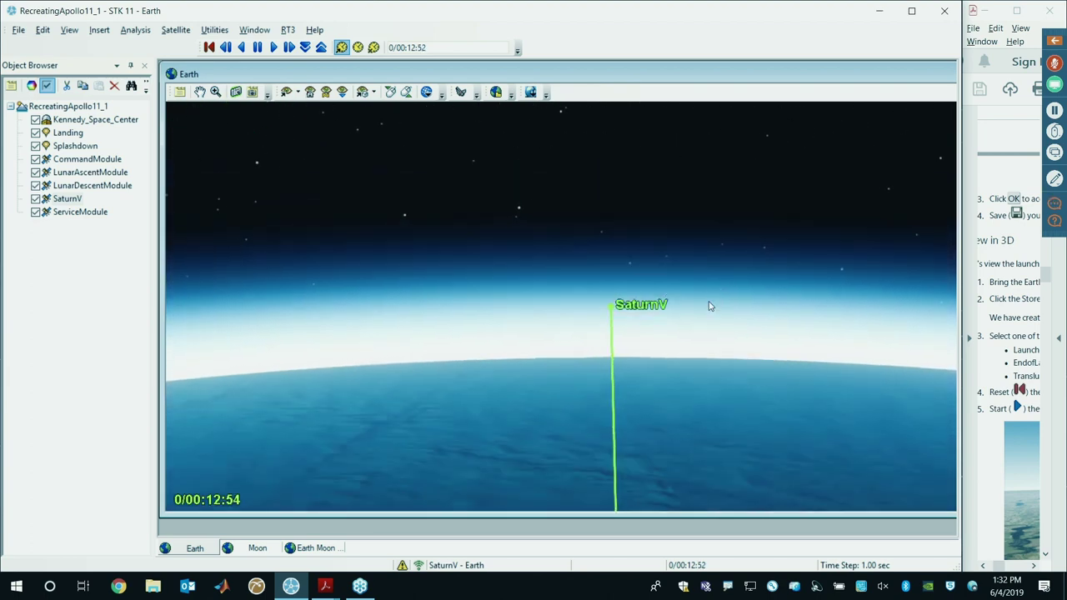
pyautogui.moveTo(590, 317); pyautogui.dragTo(634, 331)
pyautogui.moveTo(670, 240); pyautogui.dragTo(628, 251)
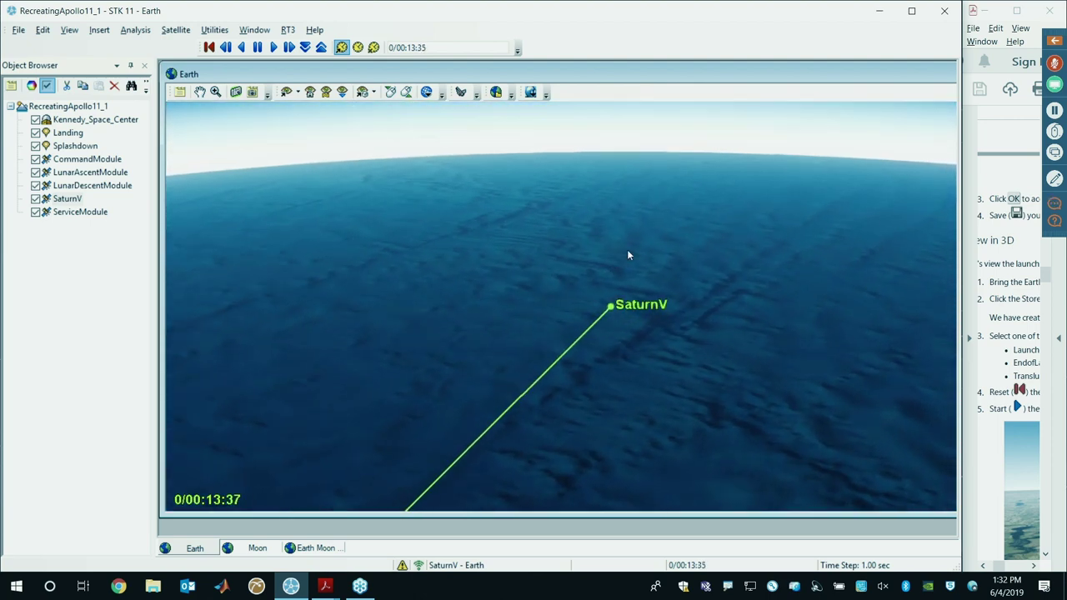
pyautogui.moveTo(698, 233); pyautogui.dragTo(715, 219)
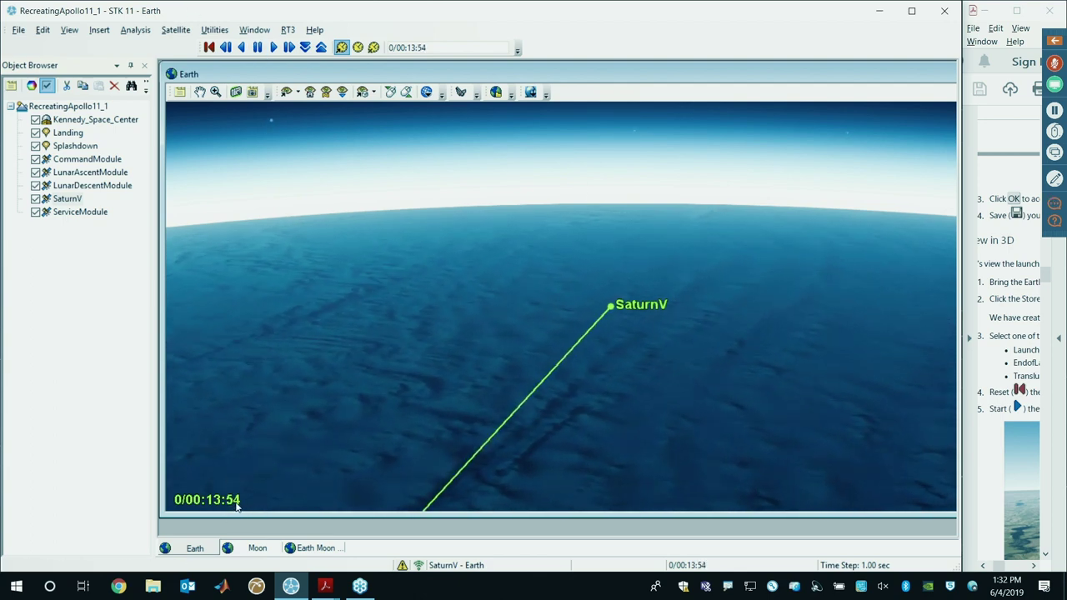
# Step: Switch to the TransLunarInjection stored view and examine SaturnV's parking orbit around Earth from different angles
pyautogui.click(374, 93)
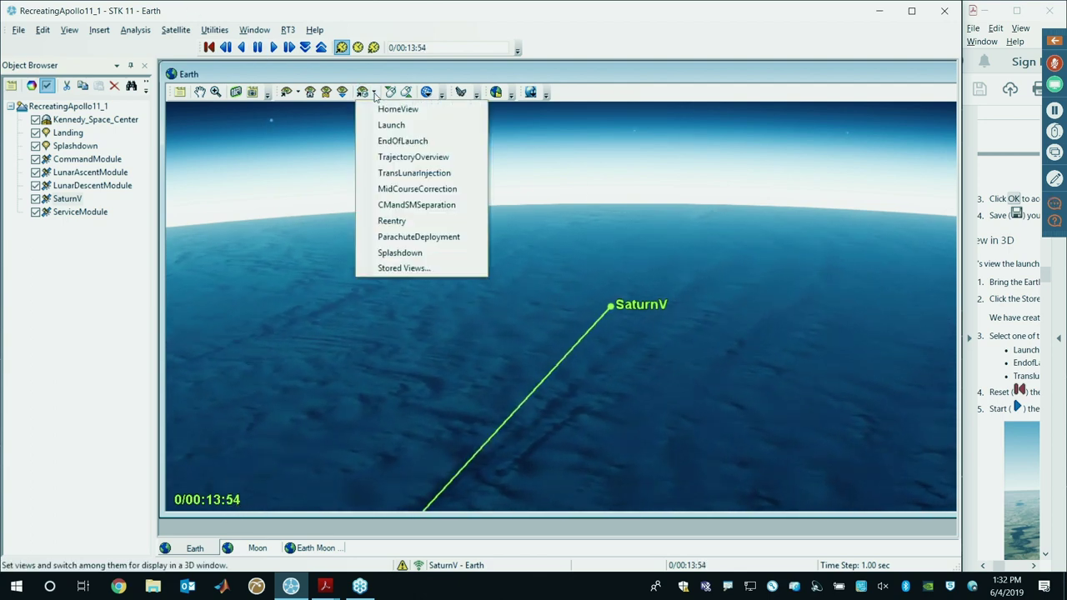
pyautogui.click(396, 175)
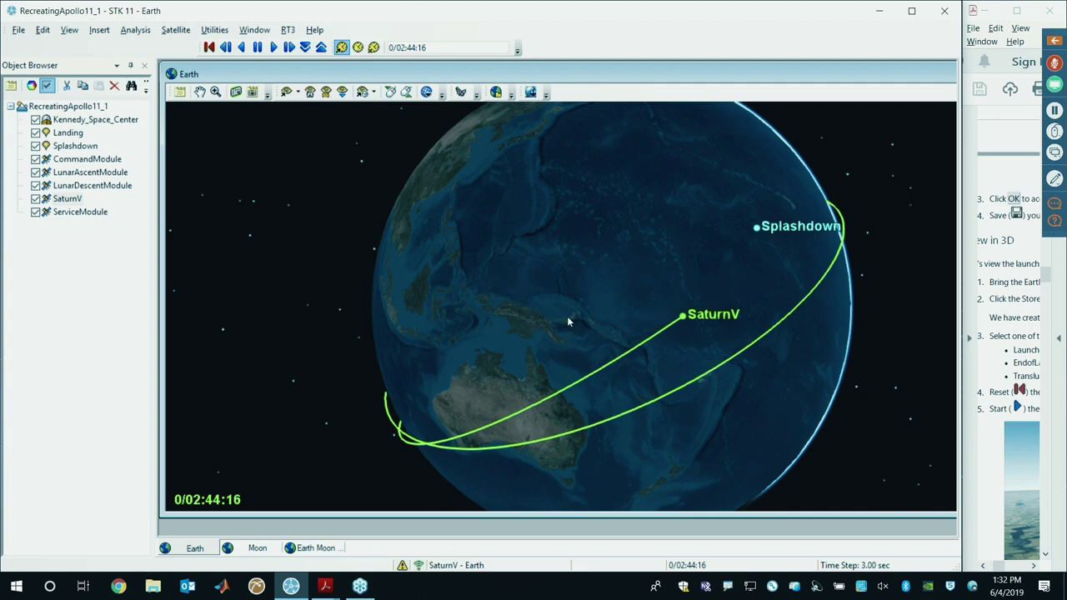
pyautogui.moveTo(669, 339); pyautogui.dragTo(601, 320)
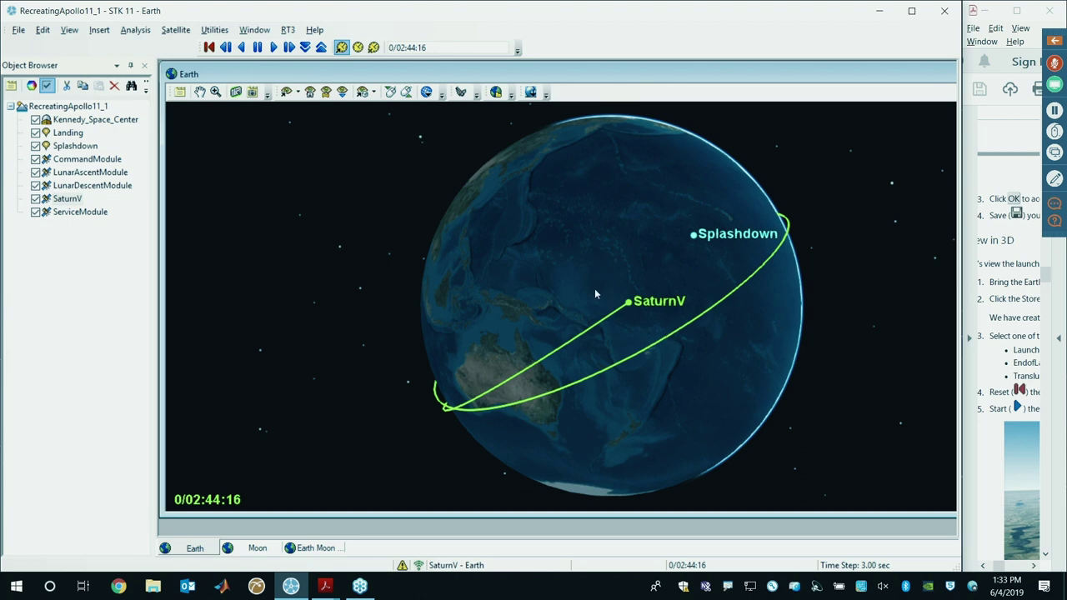
pyautogui.moveTo(456, 439); pyautogui.dragTo(354, 486)
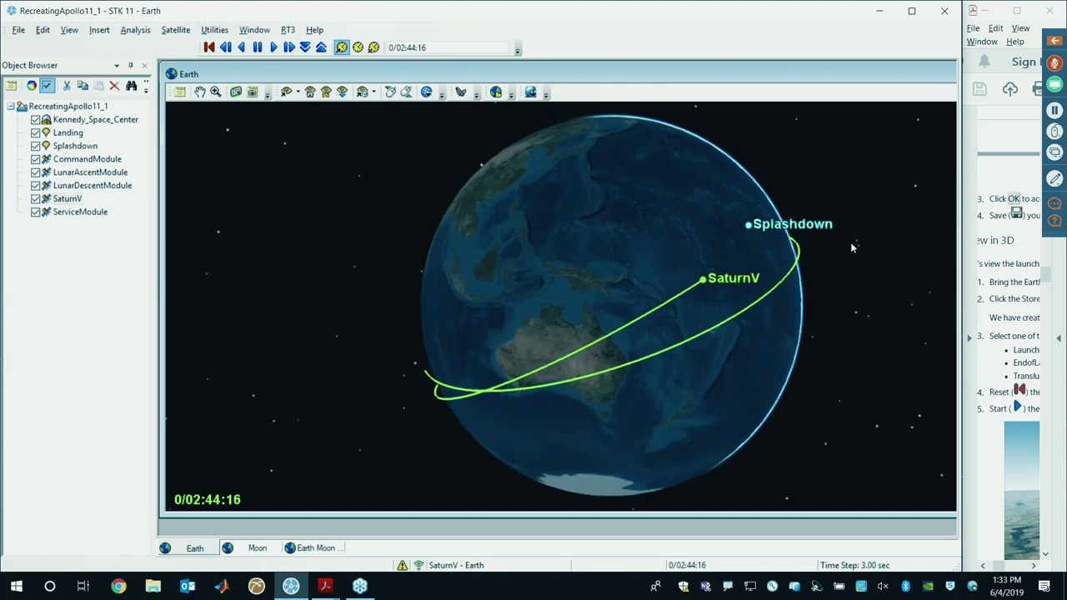
pyautogui.moveTo(688, 312); pyautogui.dragTo(597, 343)
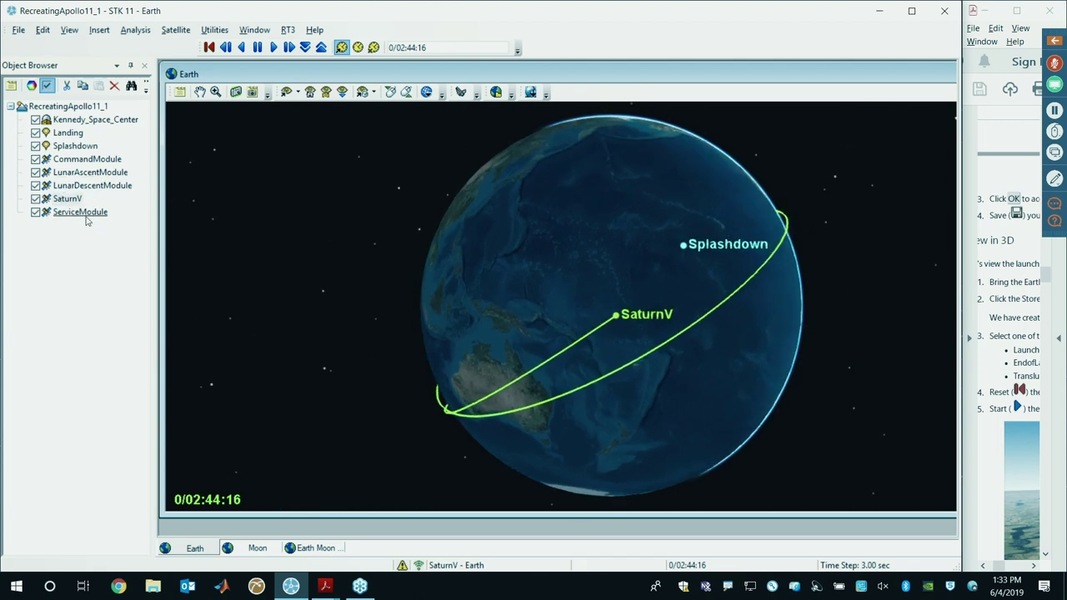
# Step: Switch to the training manual, widen its window and read on to the Trans-Lunar Injection maneuver and separation instructions
pyautogui.click(1002, 144)
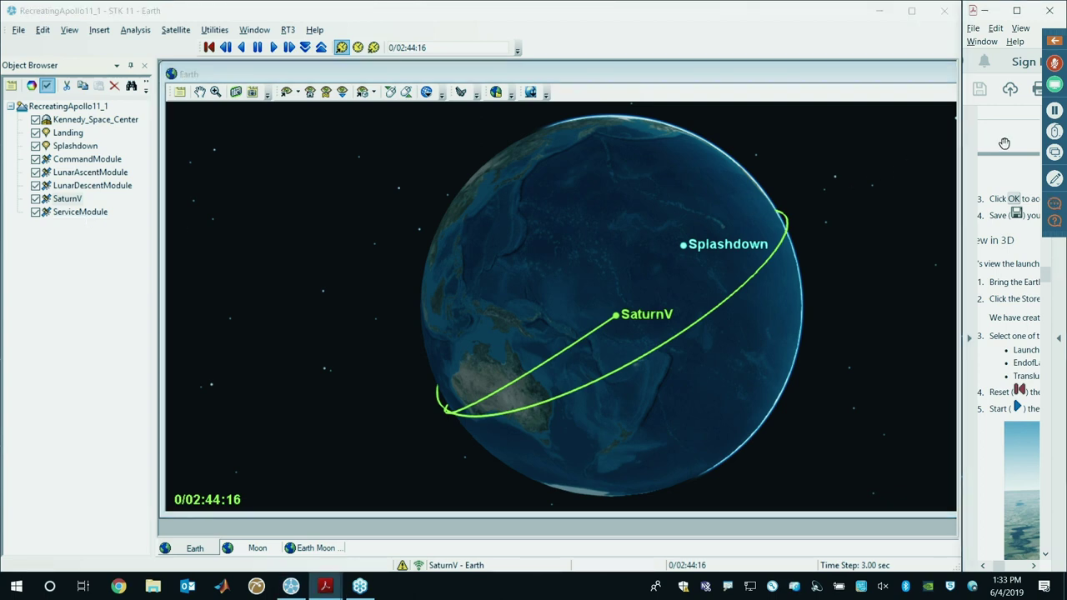
pyautogui.moveTo(961, 156); pyautogui.dragTo(585, 223)
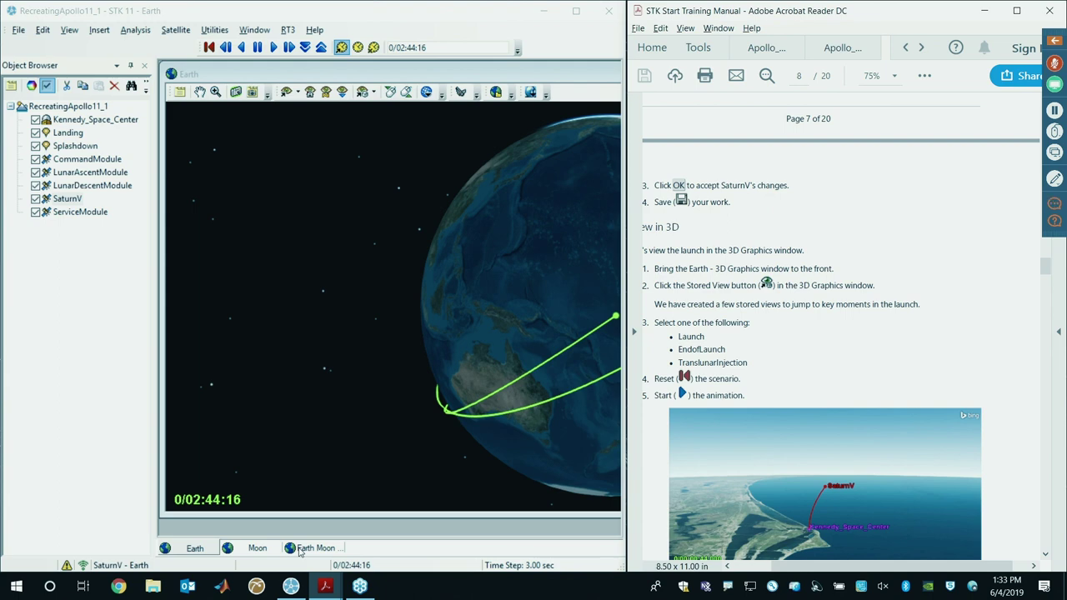
pyautogui.moveTo(655, 518); pyautogui.dragTo(863, 466)
pyautogui.scroll(-3, 863, 466)
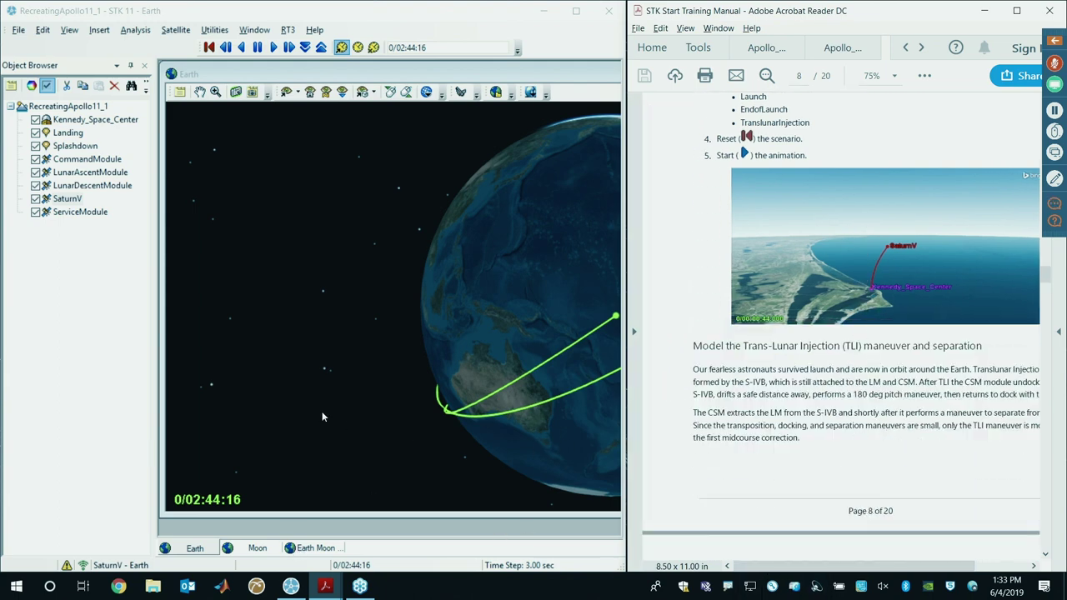
pyautogui.scroll(-3, 783, 229)
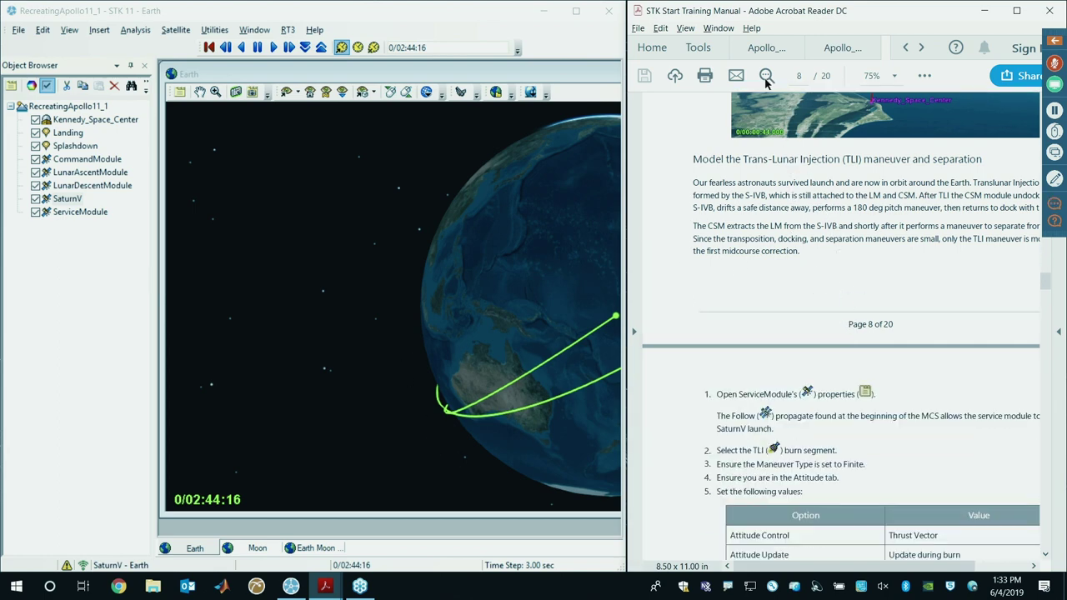
# Step: Open ServiceModule's properties and widen both the STK window and the properties window to show the whole mission control sequence page
pyautogui.scroll(-1, 777, 182)
pyautogui.click(71, 214)
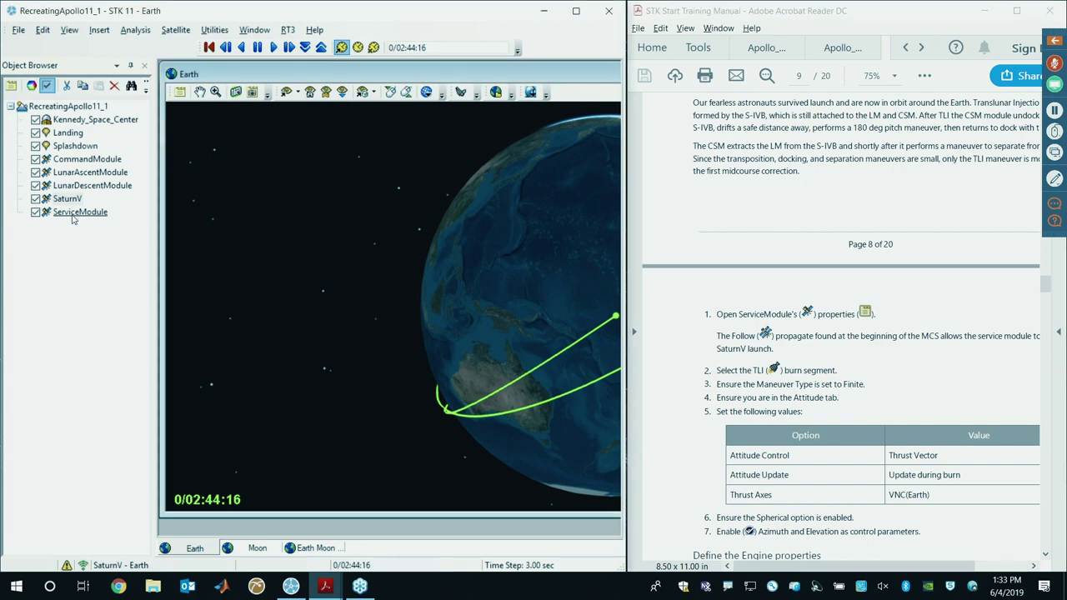
pyautogui.rightClick(72, 214)
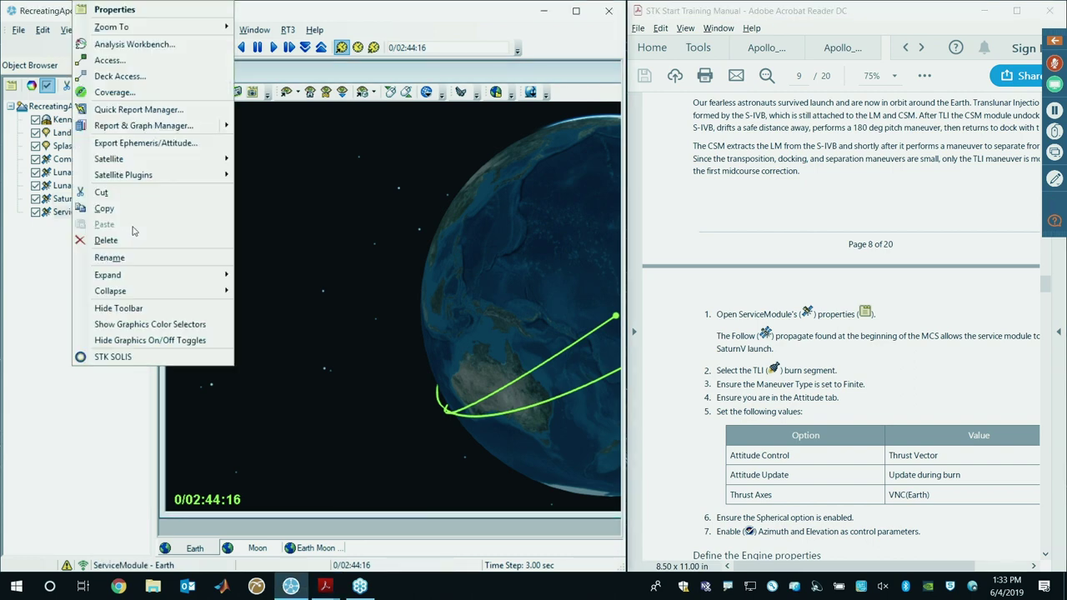
pyautogui.click(115, 9)
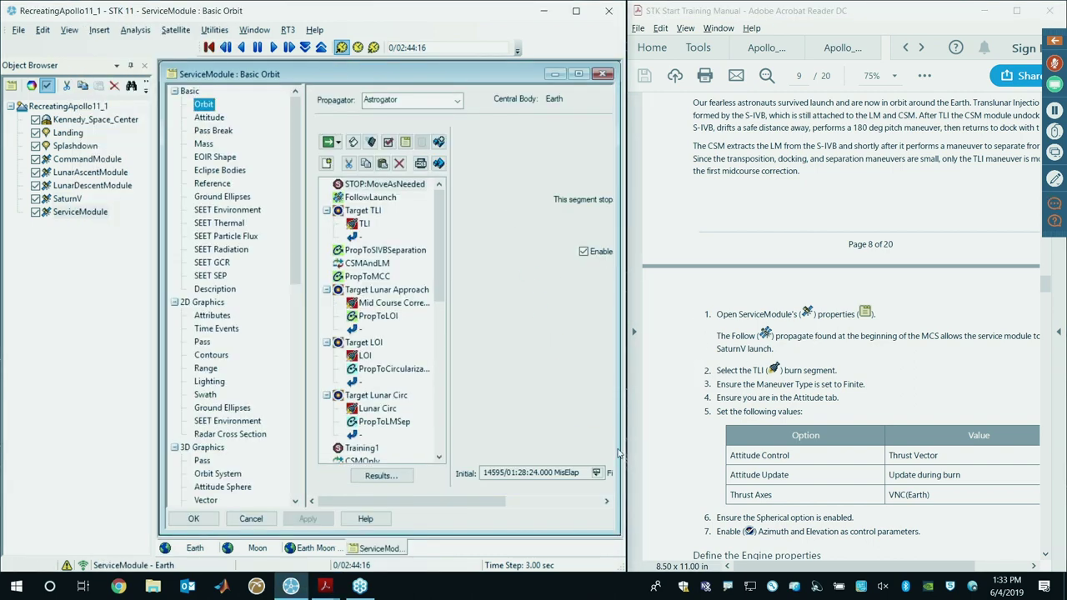
pyautogui.moveTo(626, 342)
pyautogui.moveTo(631, 331); pyautogui.dragTo(860, 331)
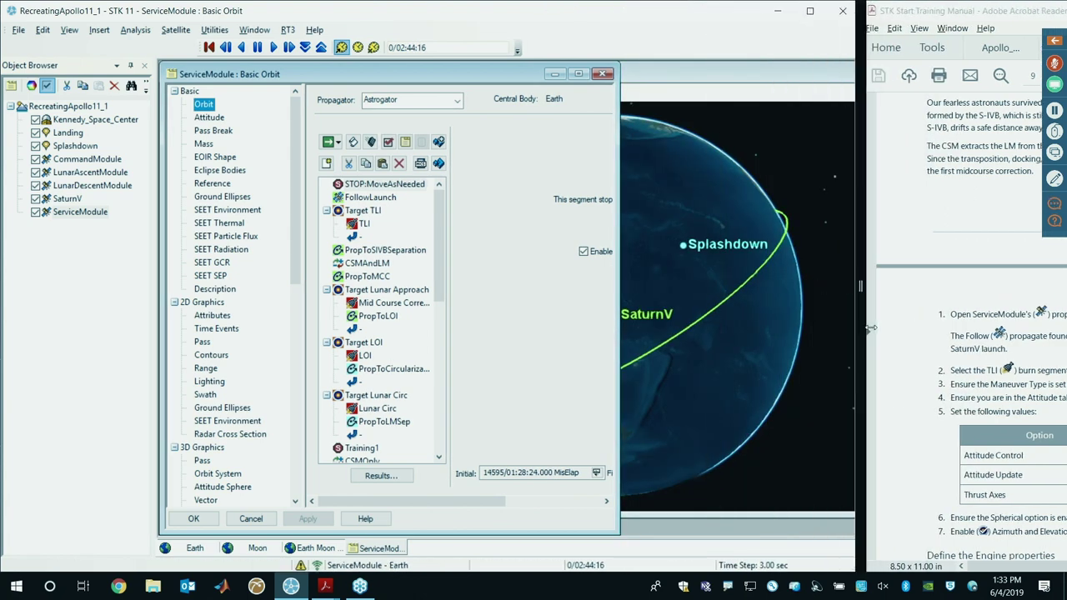
pyautogui.moveTo(619, 290); pyautogui.dragTo(798, 276)
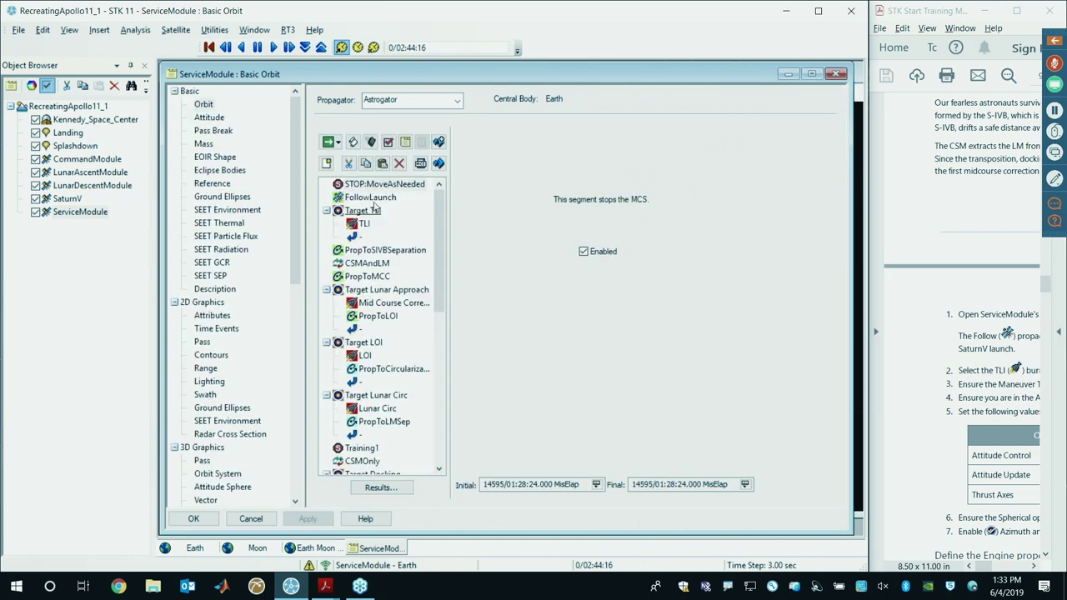
# Step: Examine the STOP:MoveAsNeeded segment in ServiceModule's mission control sequence, then give the training manual more room
pyautogui.click(380, 187)
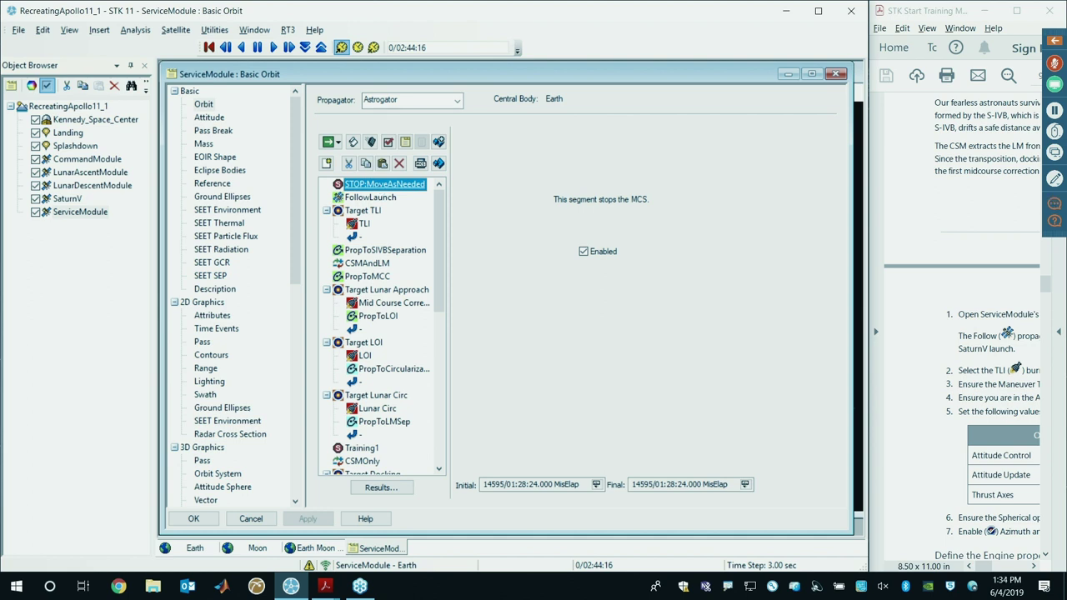
pyautogui.click(379, 185)
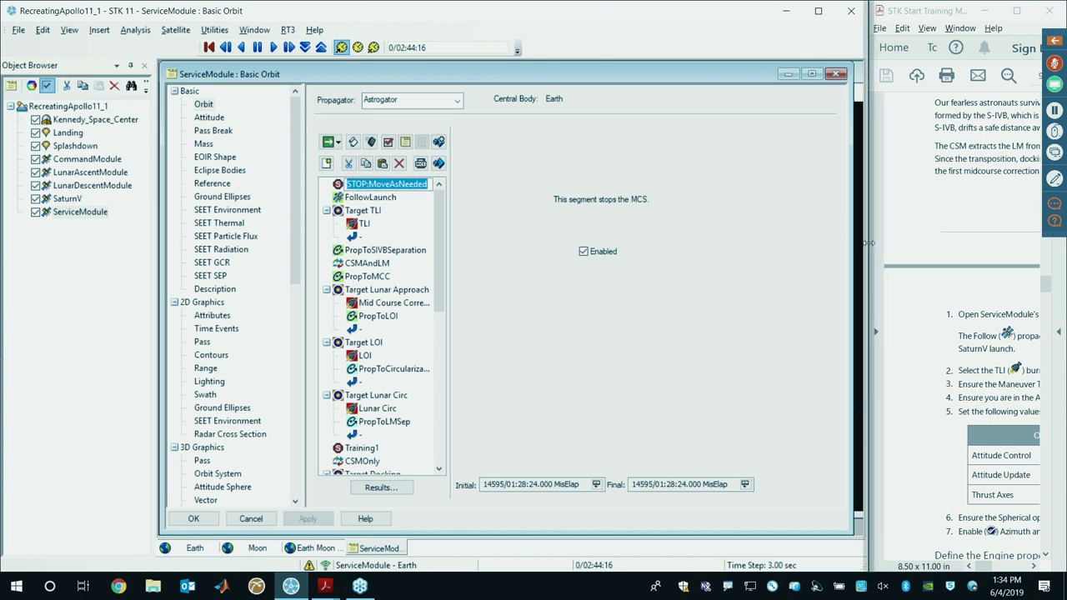
pyautogui.moveTo(865, 242); pyautogui.dragTo(707, 235)
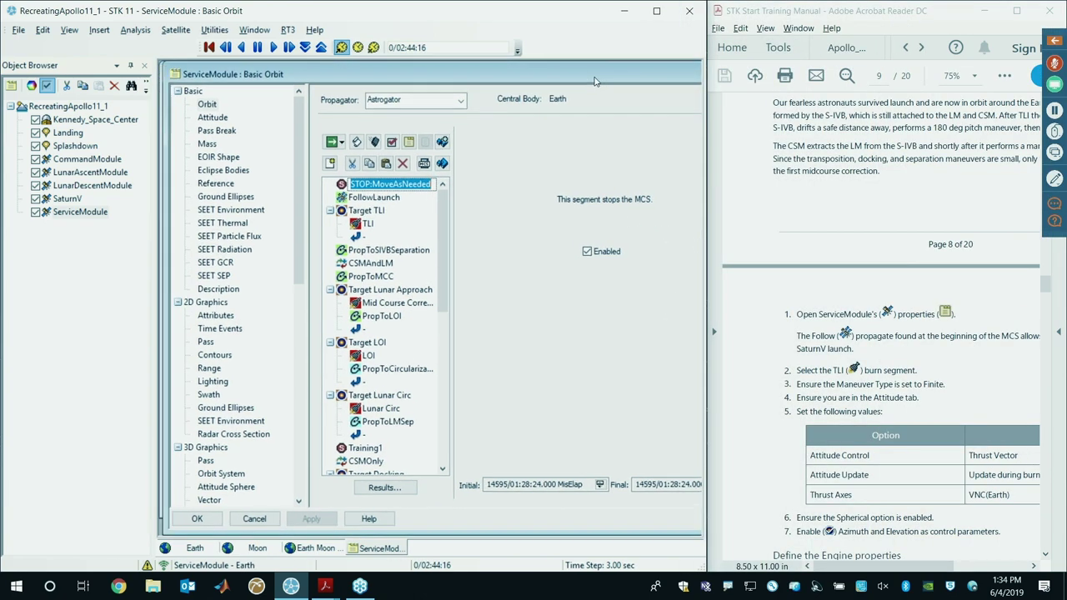
# Step: Show the FollowLaunch segment's settings, narrow the property category list, and examine the segment's leader
pyautogui.click(369, 195)
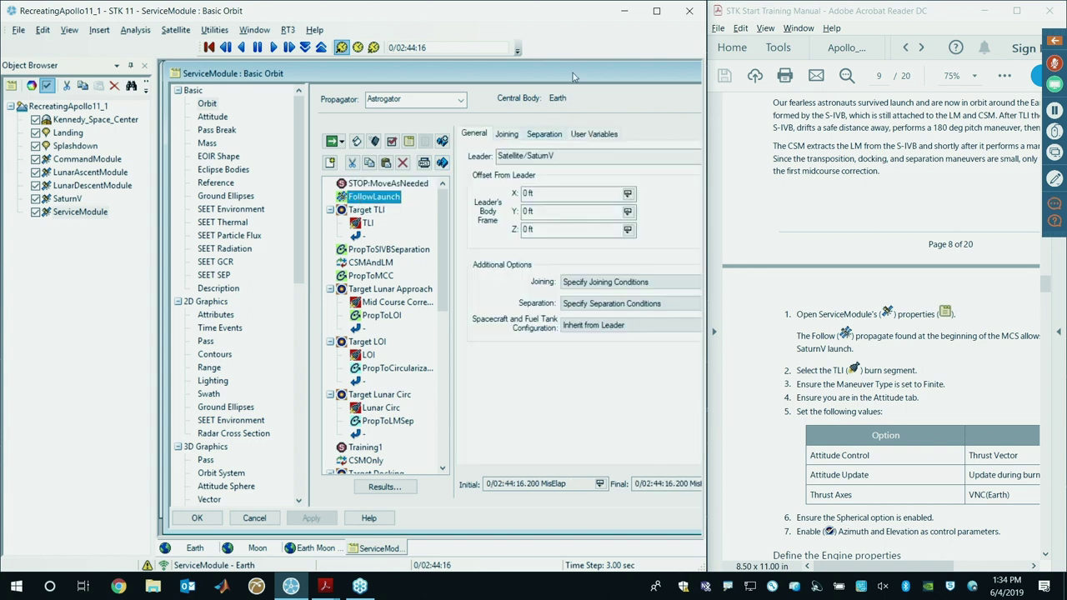
pyautogui.moveTo(308, 175); pyautogui.dragTo(195, 176)
pyautogui.click(237, 200)
pyautogui.press('Return')
pyautogui.click(453, 156)
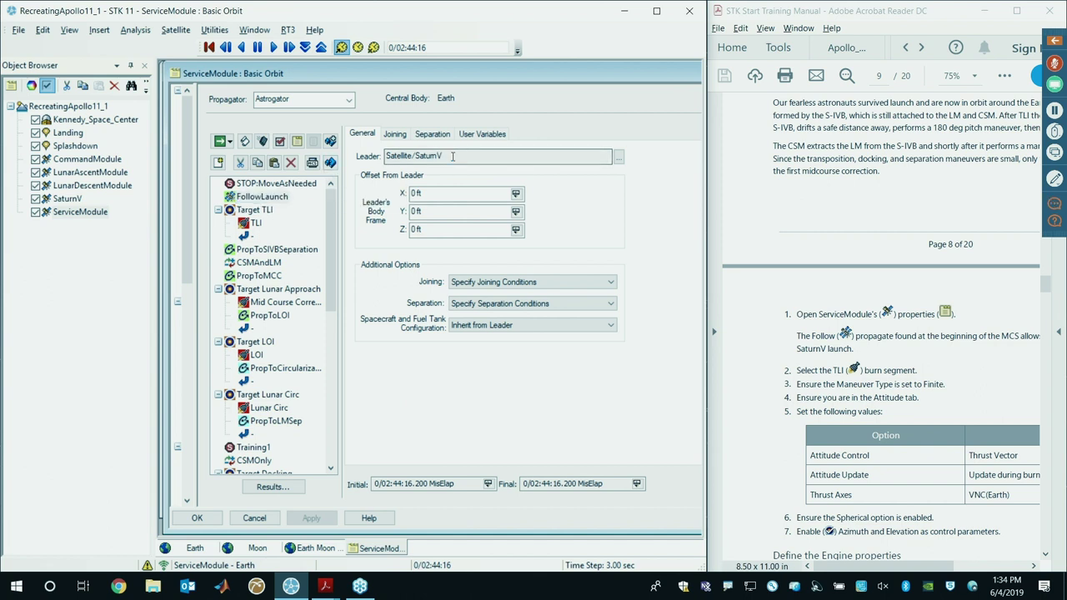
pyautogui.moveTo(453, 156); pyautogui.dragTo(381, 159)
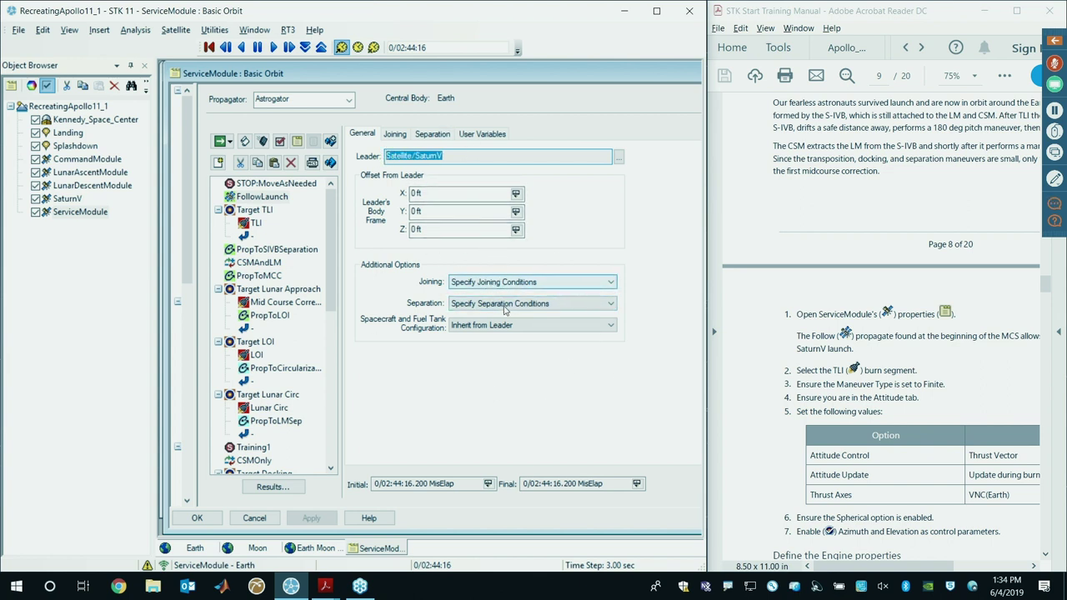
# Step: Review FollowLaunch's joining and separation conditions, and compare them with the PropToSIVBSeparation segment's stopping condition
pyautogui.click(394, 134)
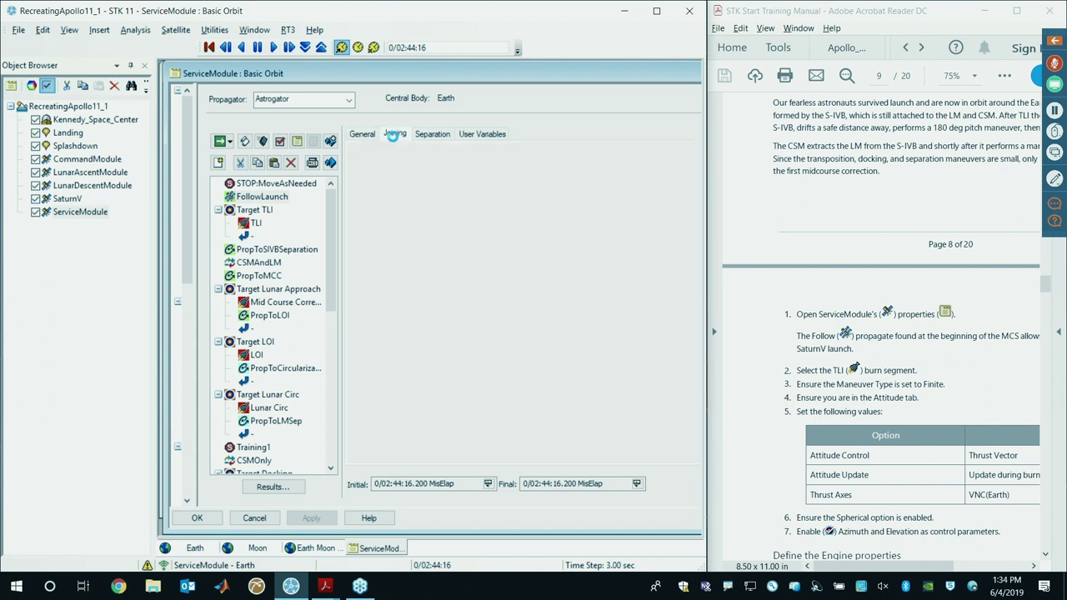
pyautogui.click(402, 381)
pyautogui.click(472, 386)
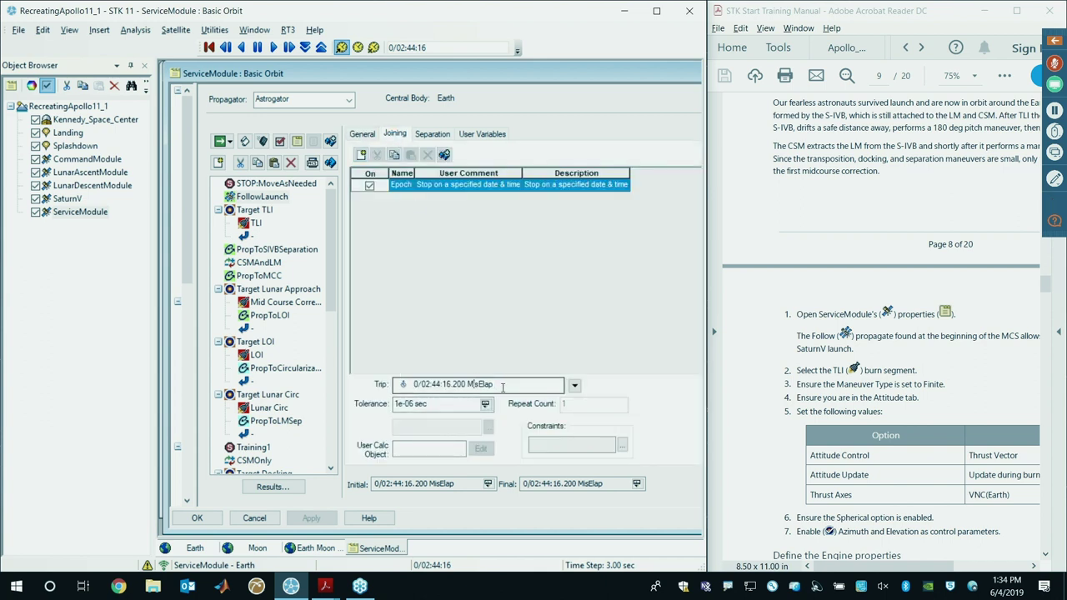
pyautogui.click(430, 135)
pyautogui.click(367, 134)
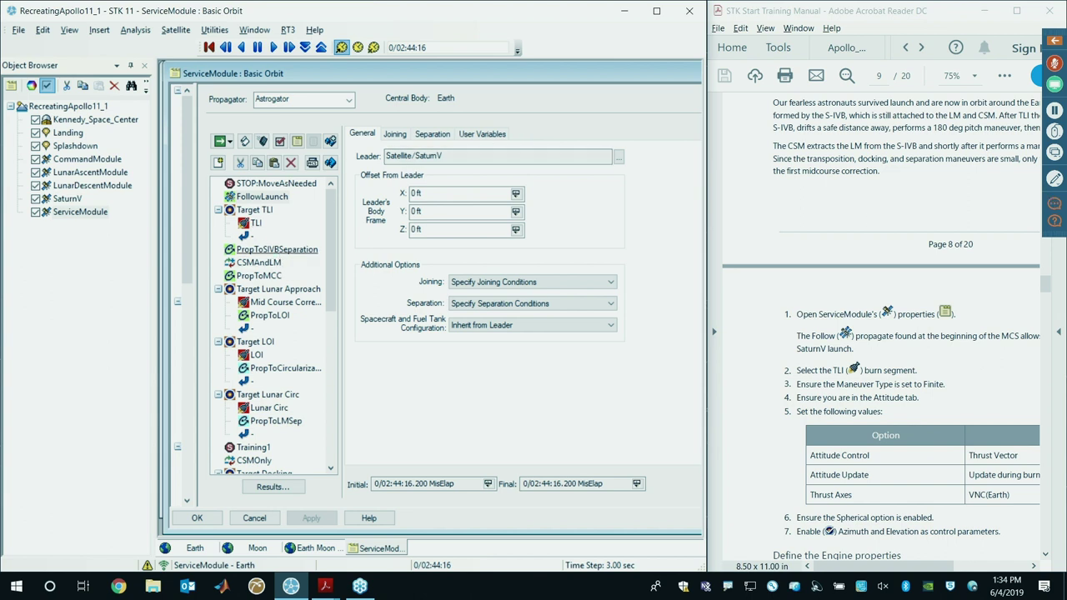
pyautogui.click(275, 252)
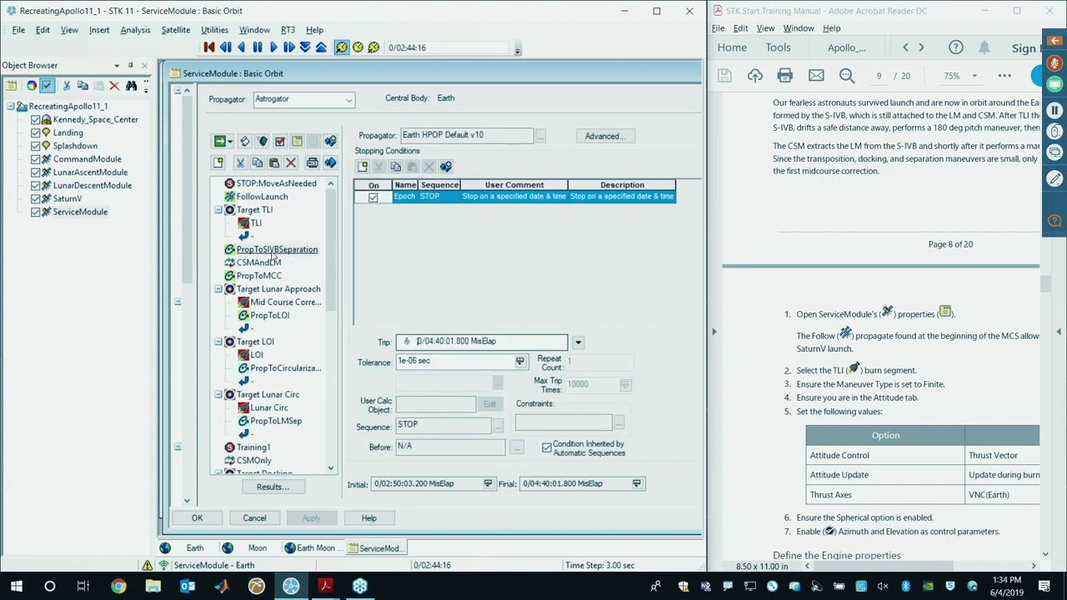
pyautogui.click(261, 196)
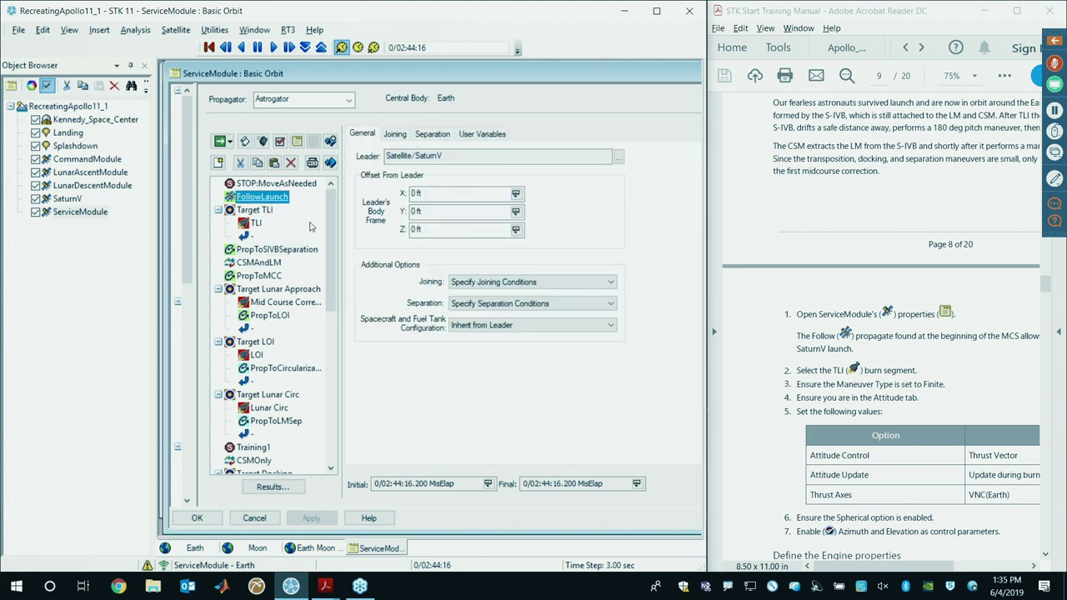
# Step: Look at the Target TLI sequence and read the manual's instructions for the TLI burn's attitude and engine settings
pyautogui.scroll(-1, 807, 249)
pyautogui.scroll(-3, 807, 249)
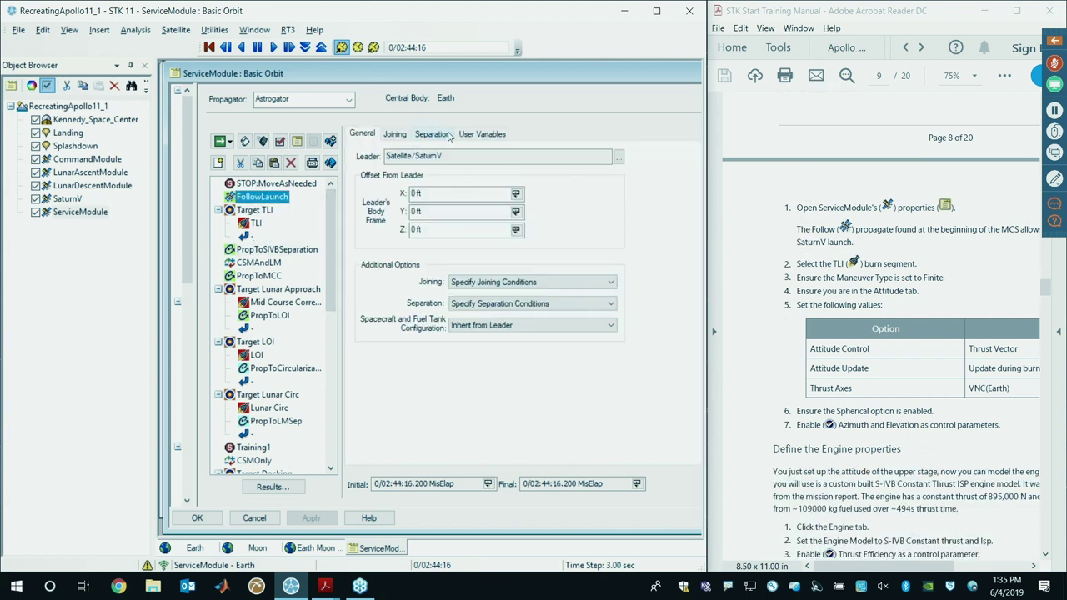
pyautogui.click(250, 210)
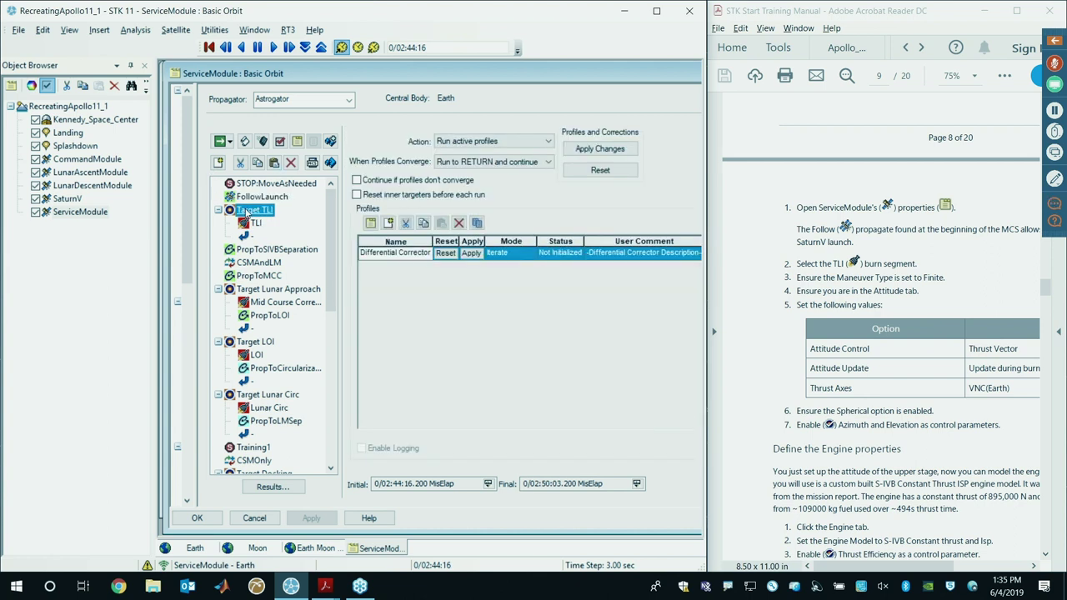
pyautogui.scroll(-2, 886, 303)
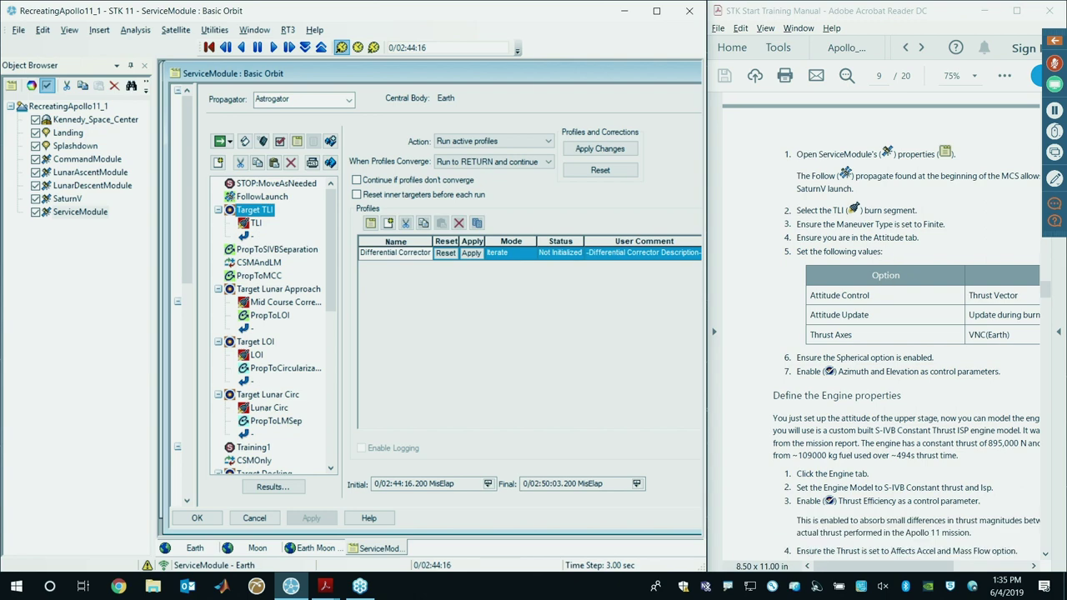
pyautogui.scroll(4, 847, 169)
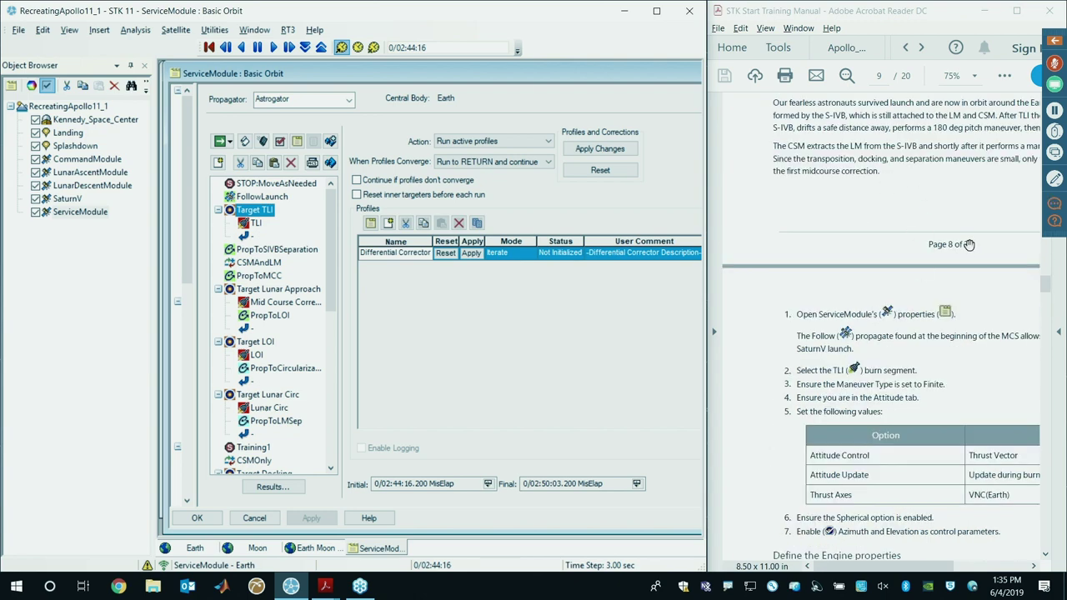
pyautogui.scroll(-3, 951, 329)
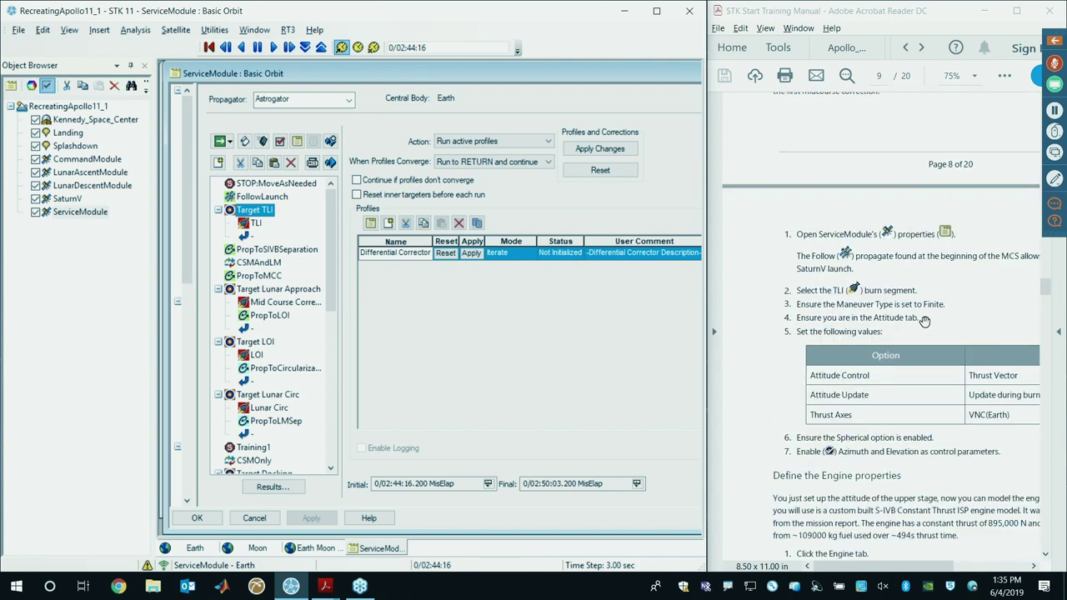
pyautogui.scroll(-1, 909, 332)
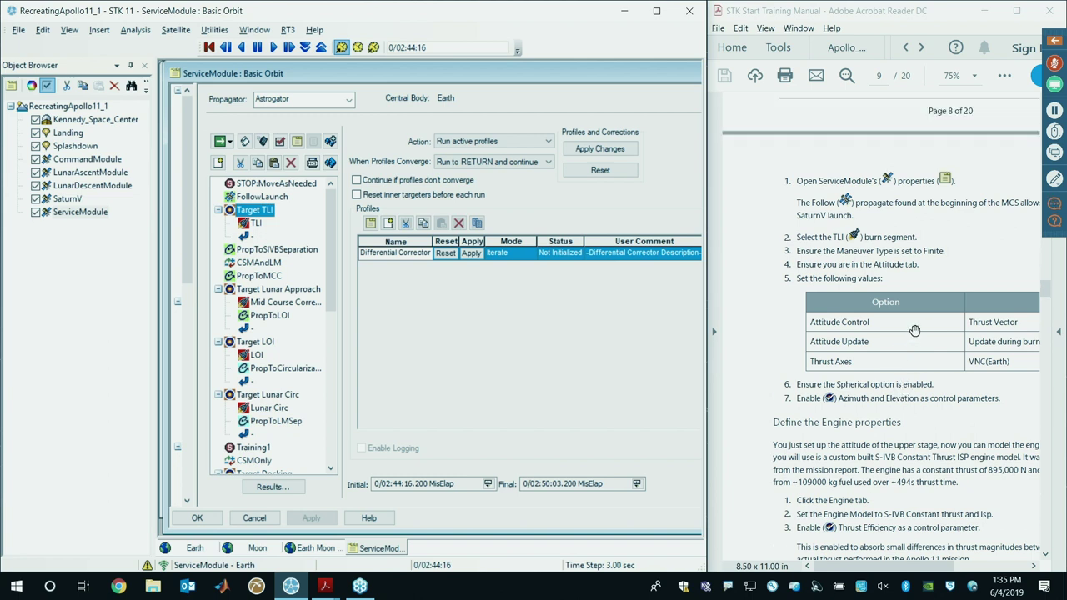
pyautogui.scroll(-2, 869, 287)
pyautogui.scroll(-1, 870, 288)
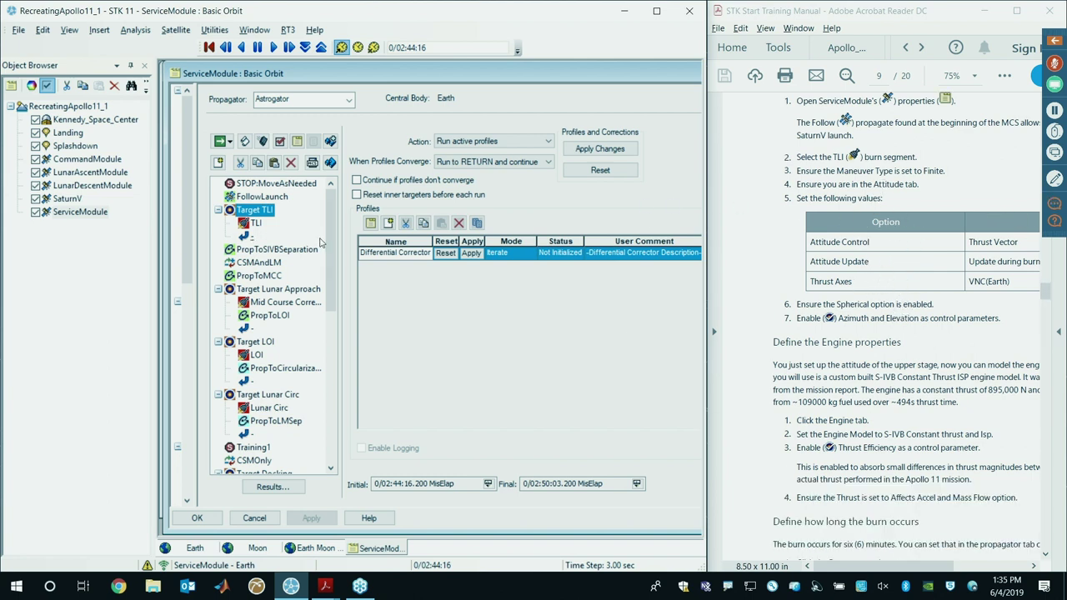
# Step: Set the TLI segment's maneuver type to Finite and its attitude control to Thrust Vector, checking the thrust axes
pyautogui.click(254, 225)
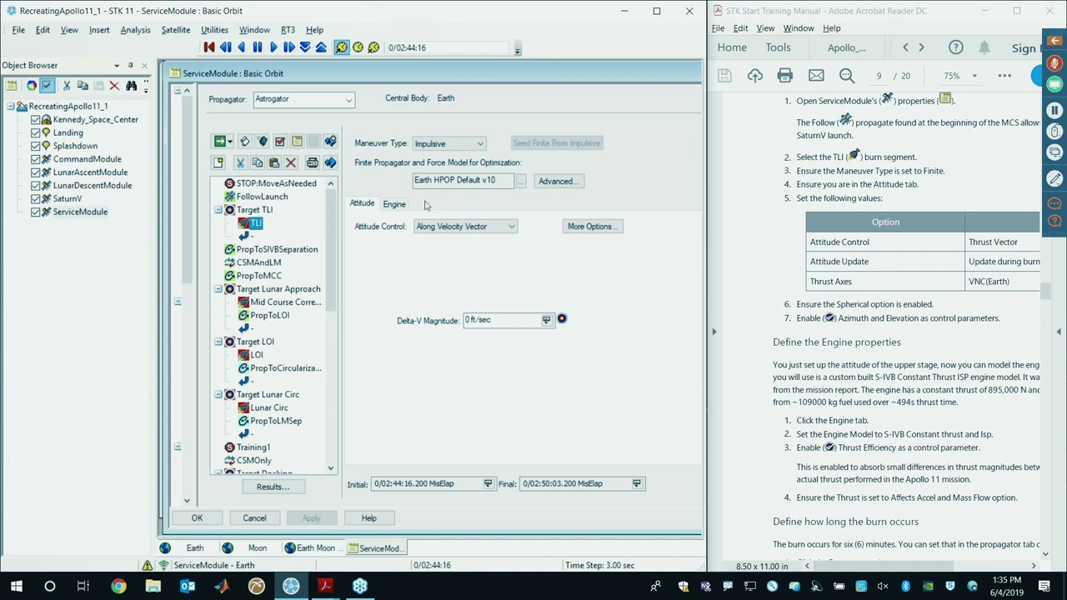
pyautogui.click(468, 146)
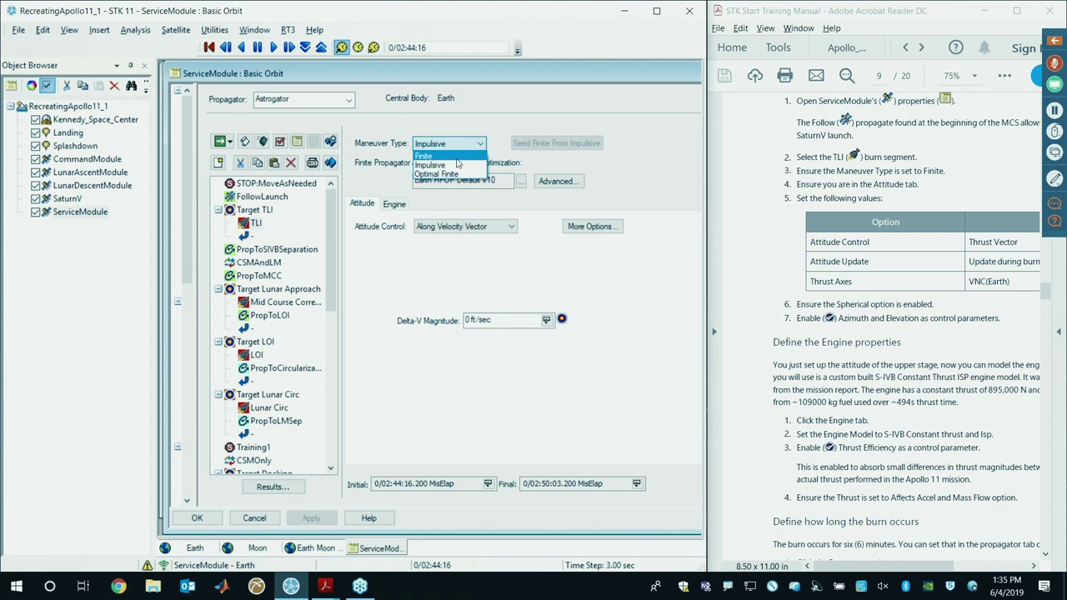
pyautogui.click(455, 157)
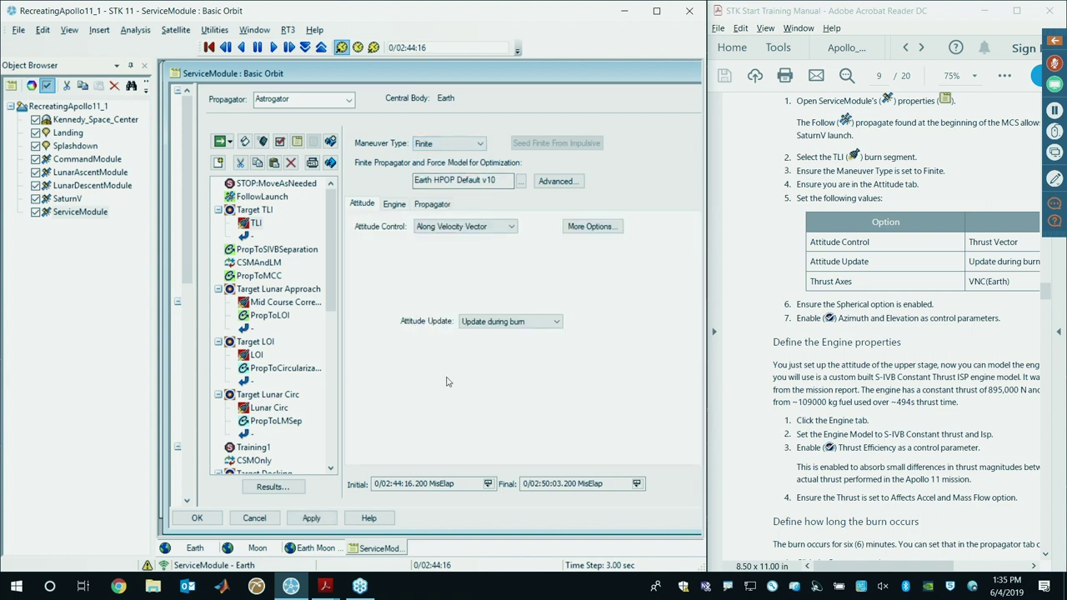
pyautogui.click(461, 224)
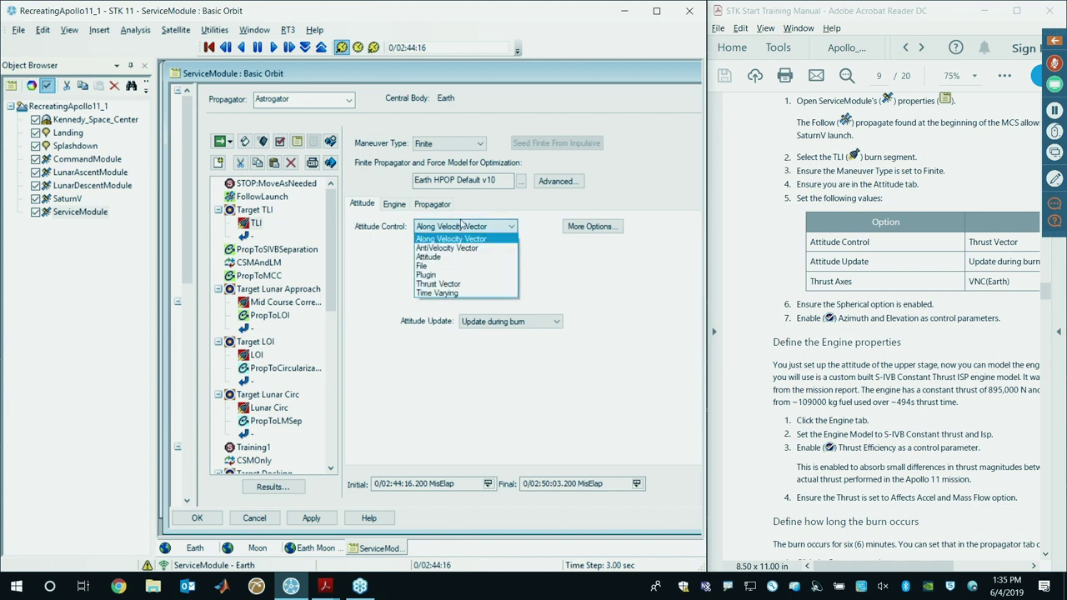
pyautogui.click(451, 286)
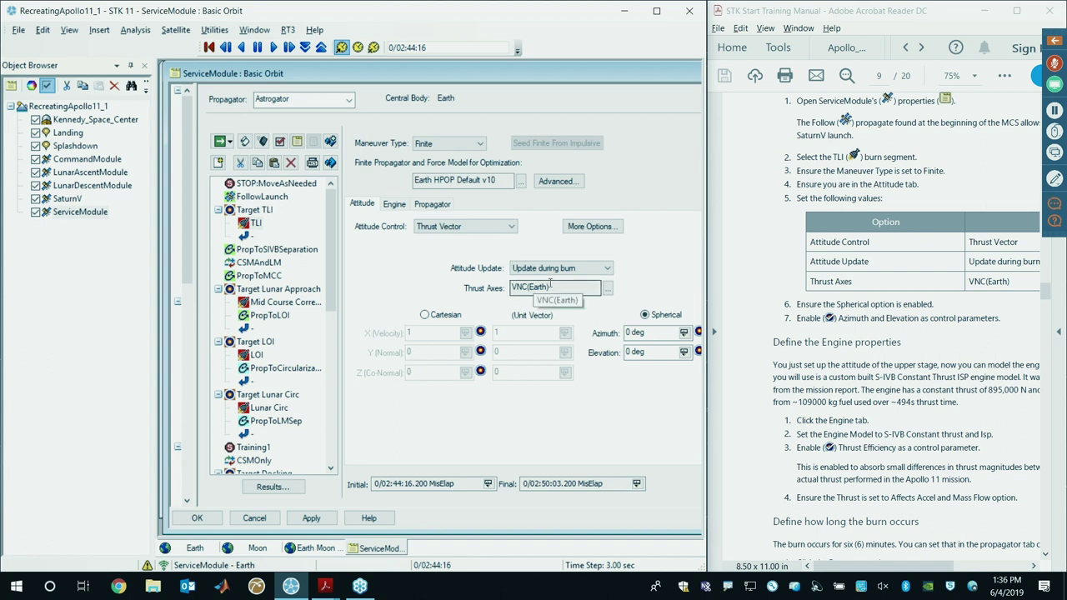
pyautogui.moveTo(550, 287); pyautogui.dragTo(515, 285)
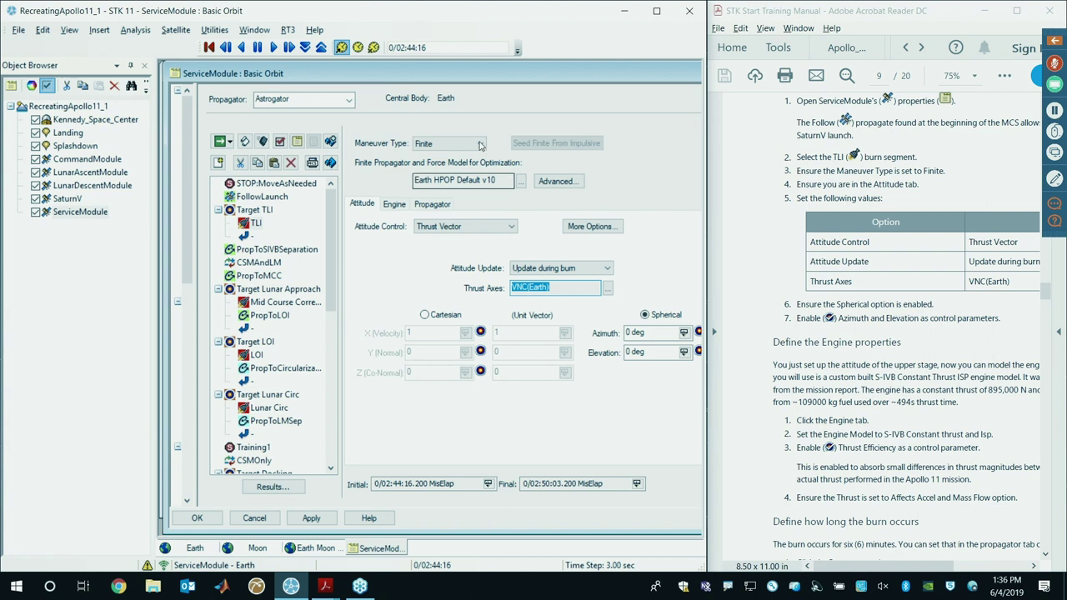
# Step: Keep the TLI thrust direction Spherical, widen the STK window, and enable the direction angles as control parameters
pyautogui.click(646, 318)
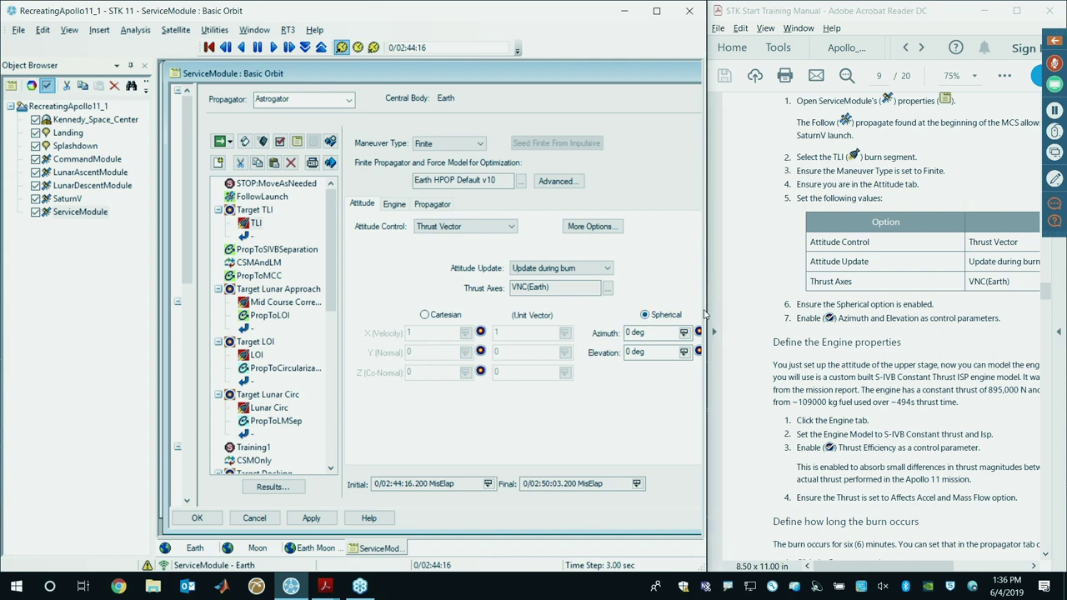
pyautogui.moveTo(707, 312); pyautogui.dragTo(774, 313)
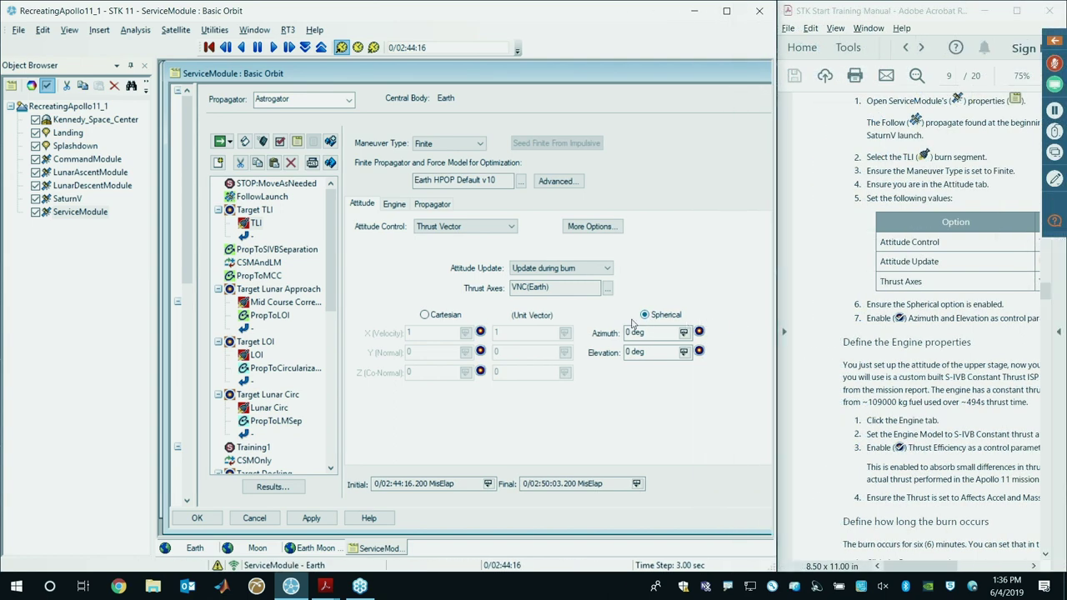
pyautogui.click(701, 332)
pyautogui.click(699, 332)
# Step: Set the TLI burn's engine model to CSM SPS Constant Thrust and Isp
pyautogui.click(390, 206)
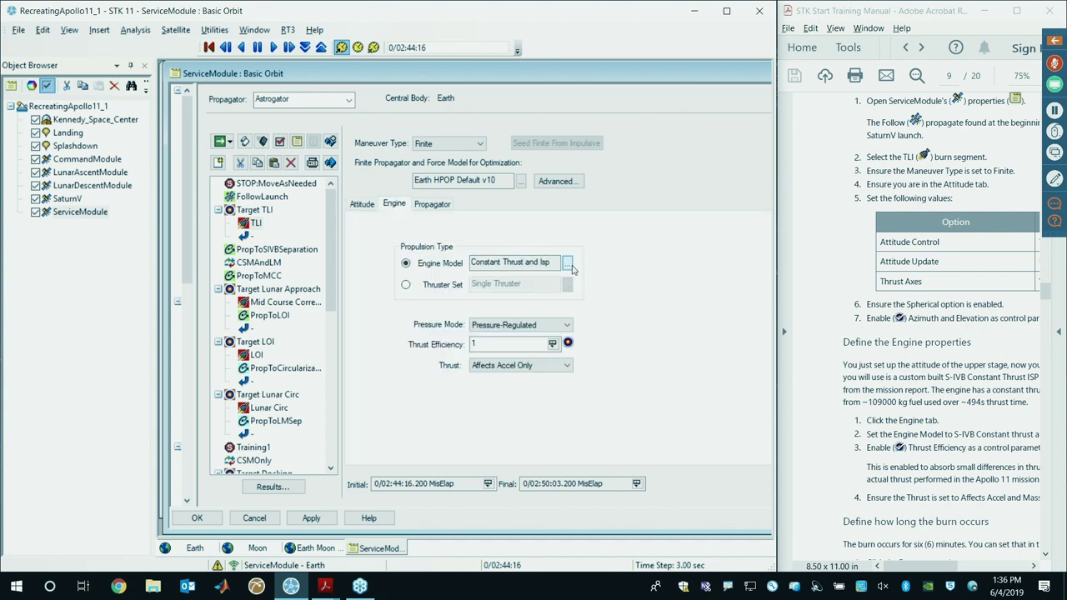
pyautogui.moveTo(560, 263); pyautogui.dragTo(465, 267)
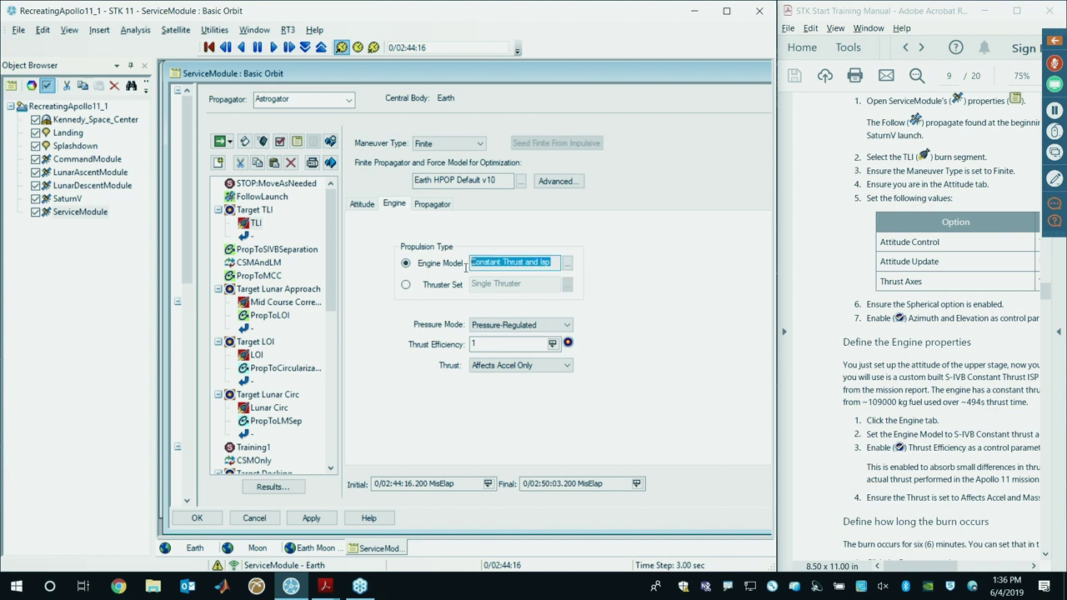
pyautogui.click(561, 264)
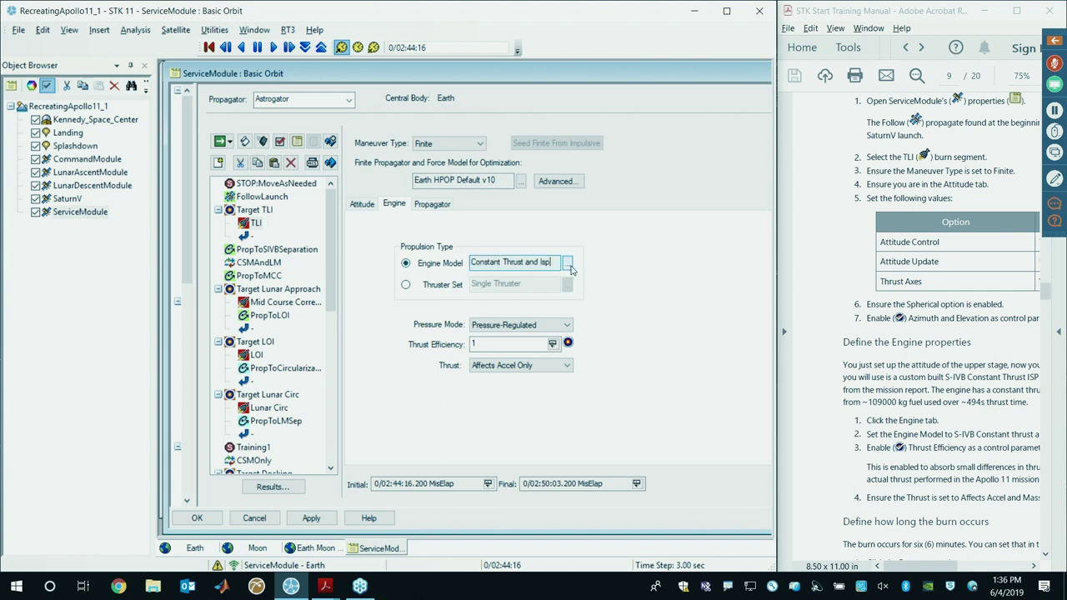
pyautogui.click(567, 265)
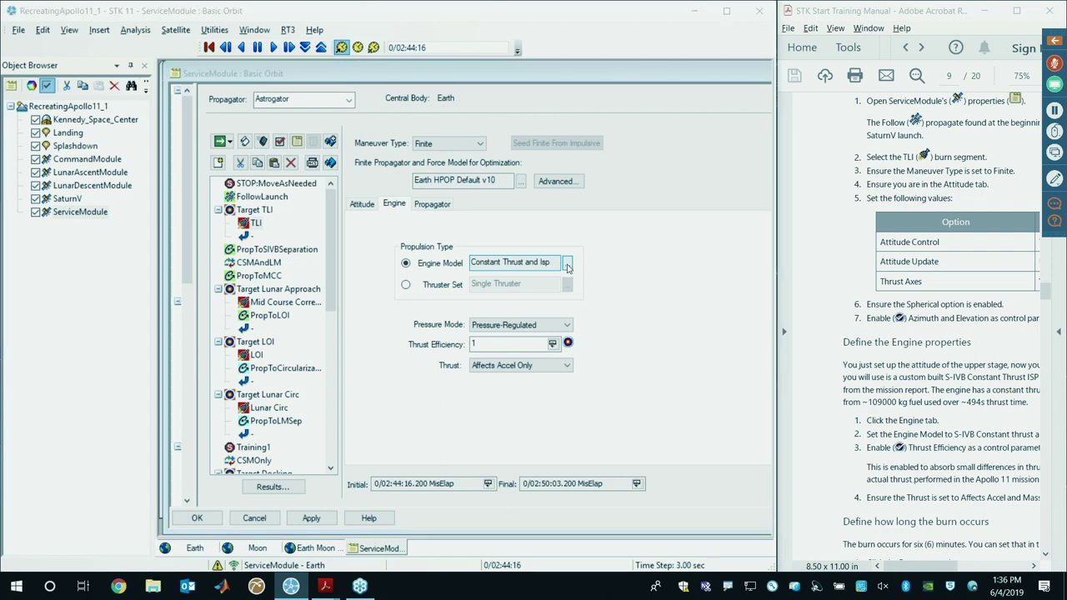
pyautogui.moveTo(365, 99); pyautogui.dragTo(698, 113)
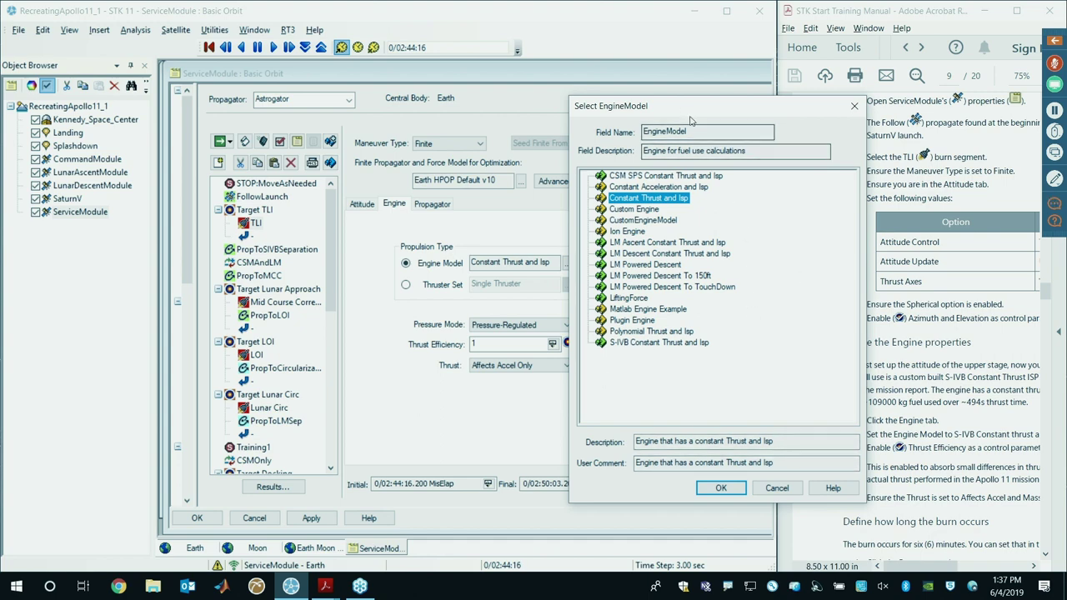
pyautogui.moveTo(675, 107); pyautogui.dragTo(695, 120)
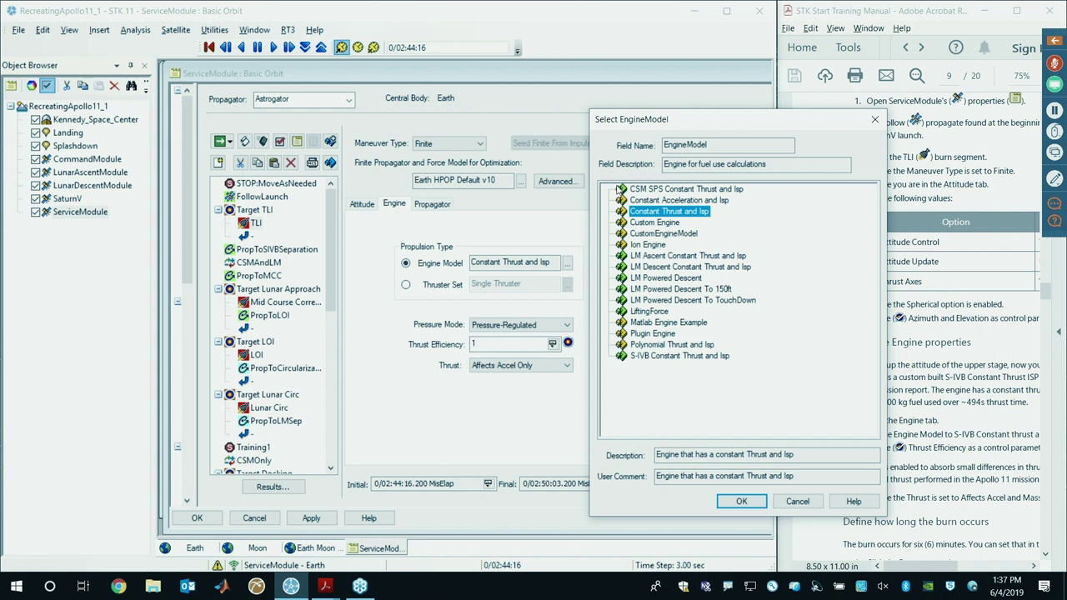
pyautogui.click(649, 191)
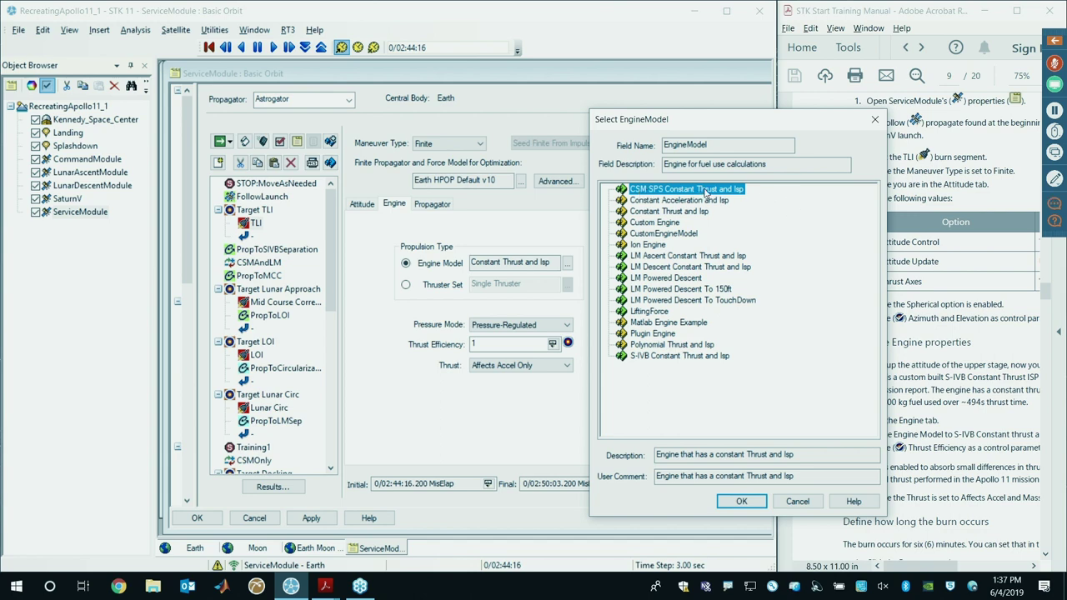
pyautogui.doubleClick(705, 190)
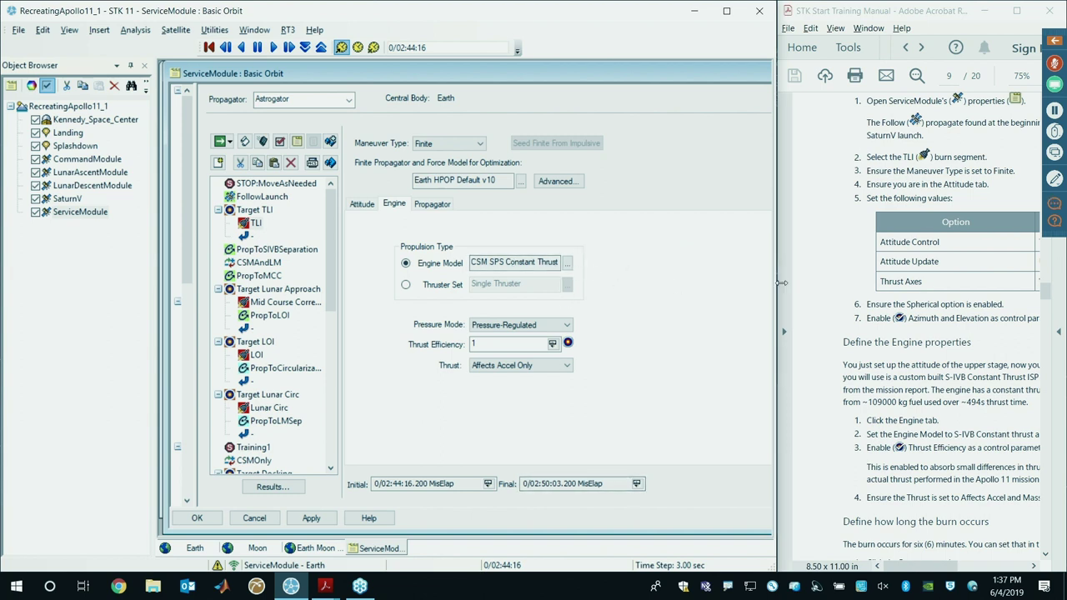
# Step: Read the manual's instructions for the TLI engine model, thrust efficiency, thrust option and burn duration
pyautogui.scroll(-4, 937, 548)
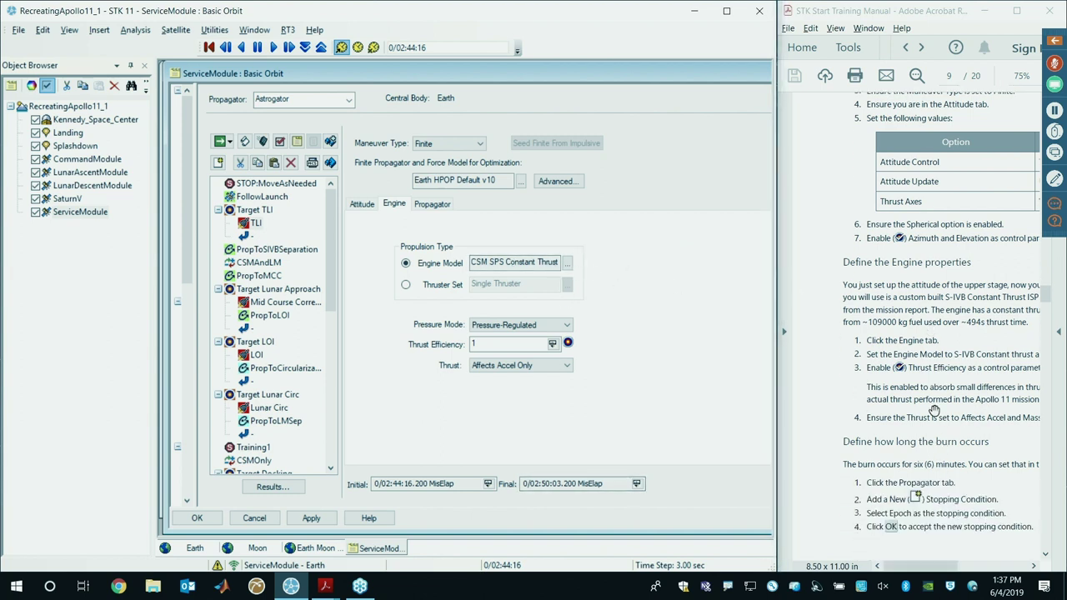
pyautogui.moveTo(911, 567); pyautogui.dragTo(919, 570)
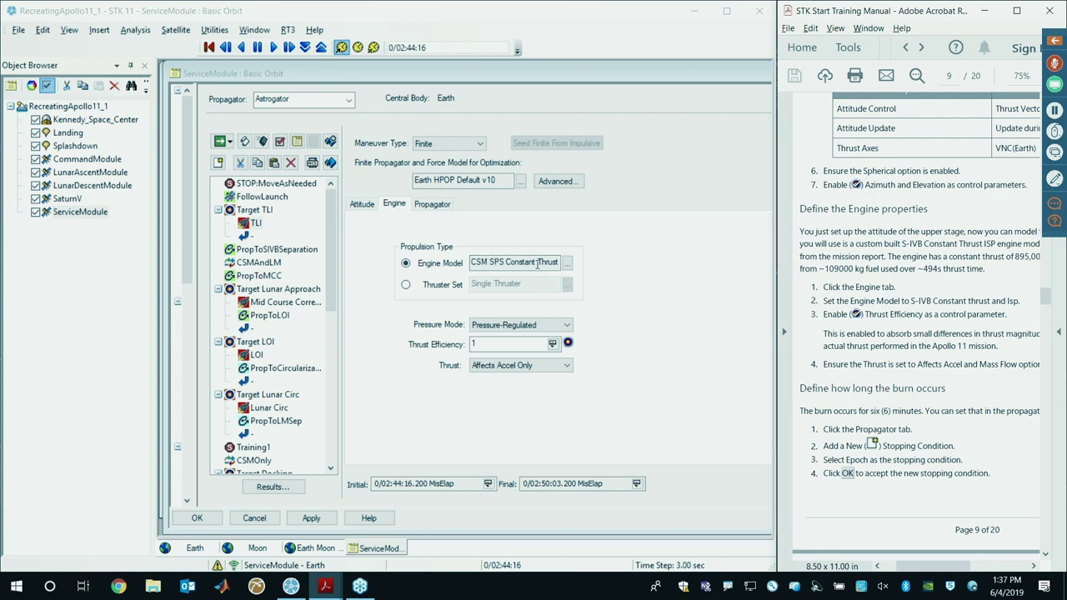
pyautogui.scroll(-1, 935, 273)
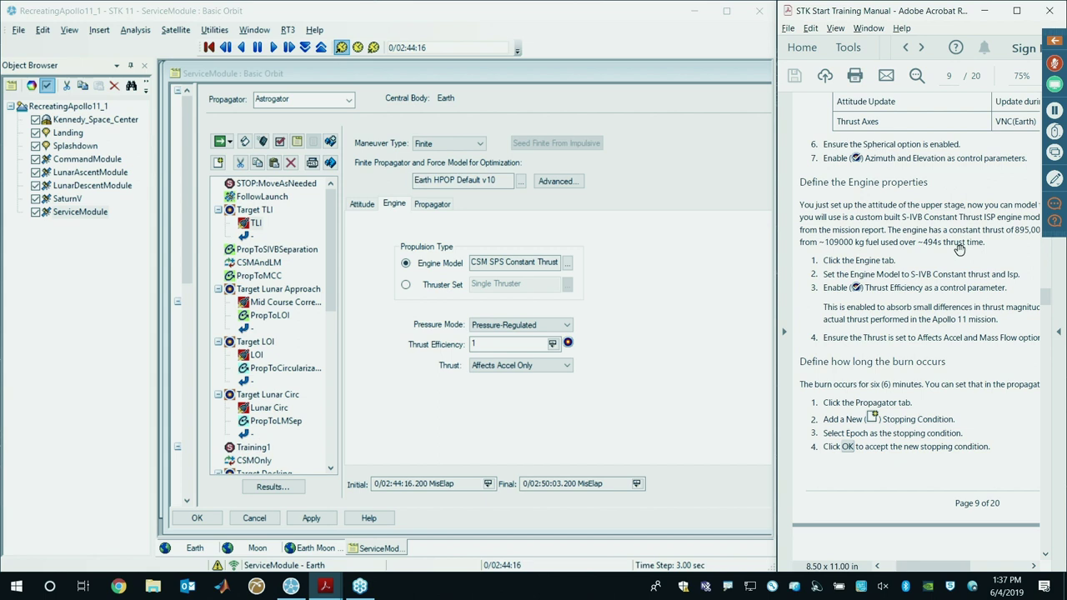
pyautogui.moveTo(903, 570); pyautogui.dragTo(940, 571)
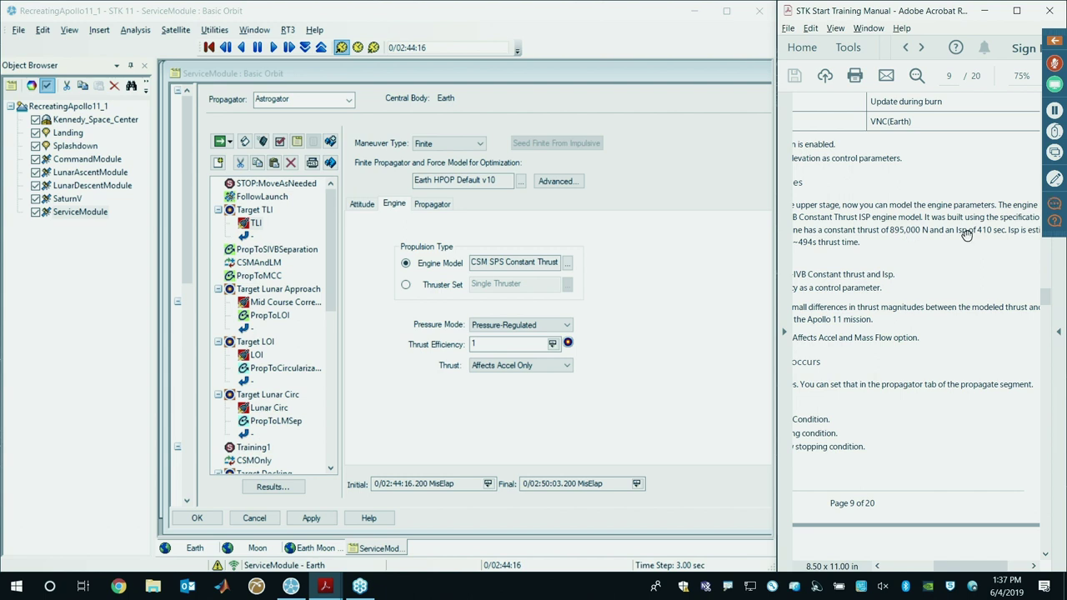
pyautogui.moveTo(999, 231); pyautogui.dragTo(966, 231)
pyautogui.click(972, 475)
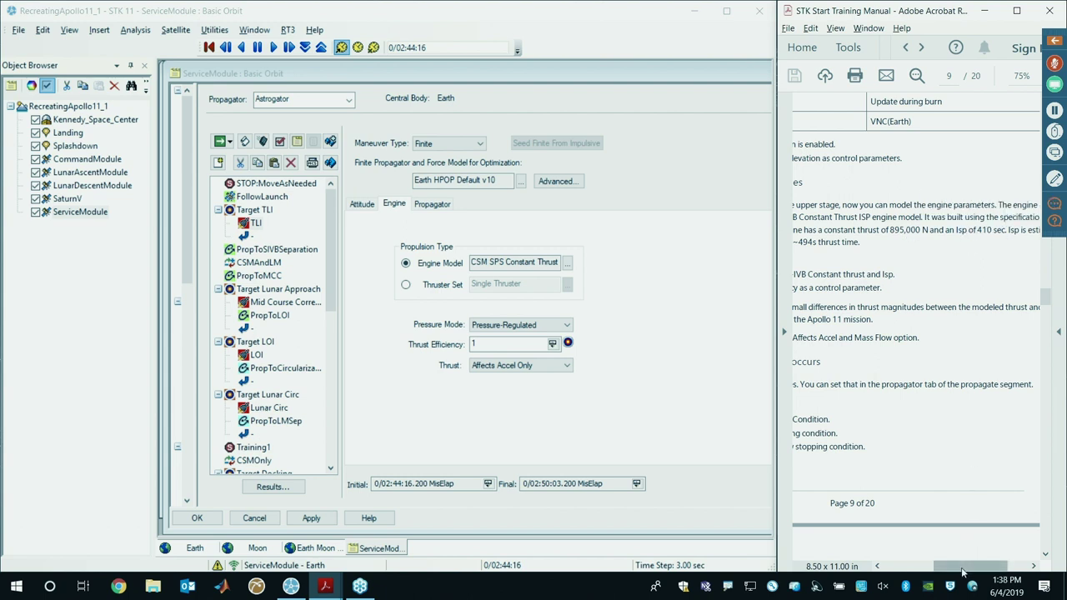
pyautogui.hscroll(-5, 861, 247)
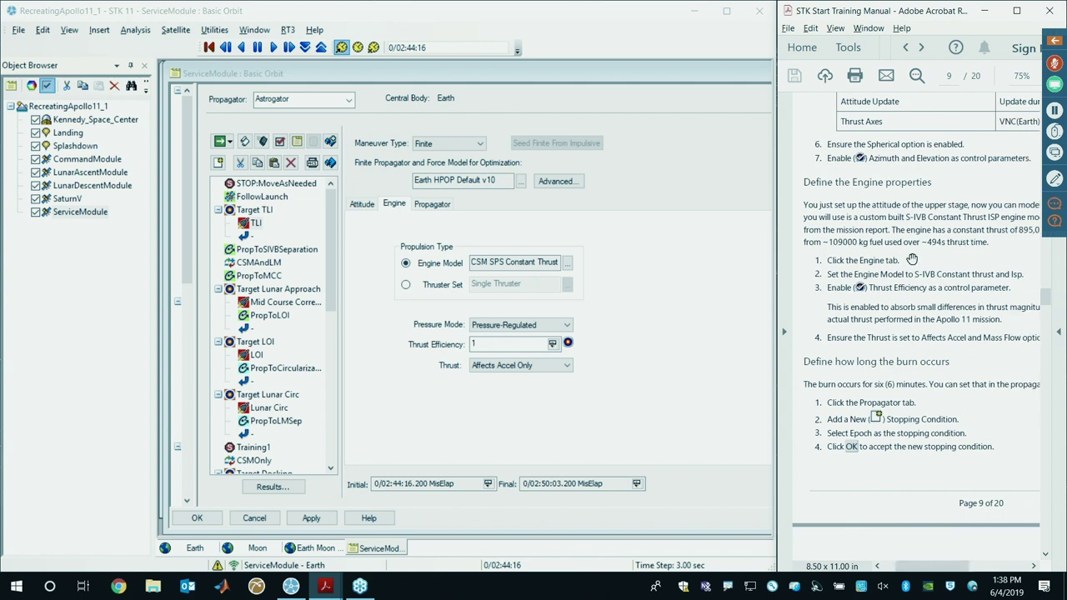
pyautogui.scroll(-2, 898, 384)
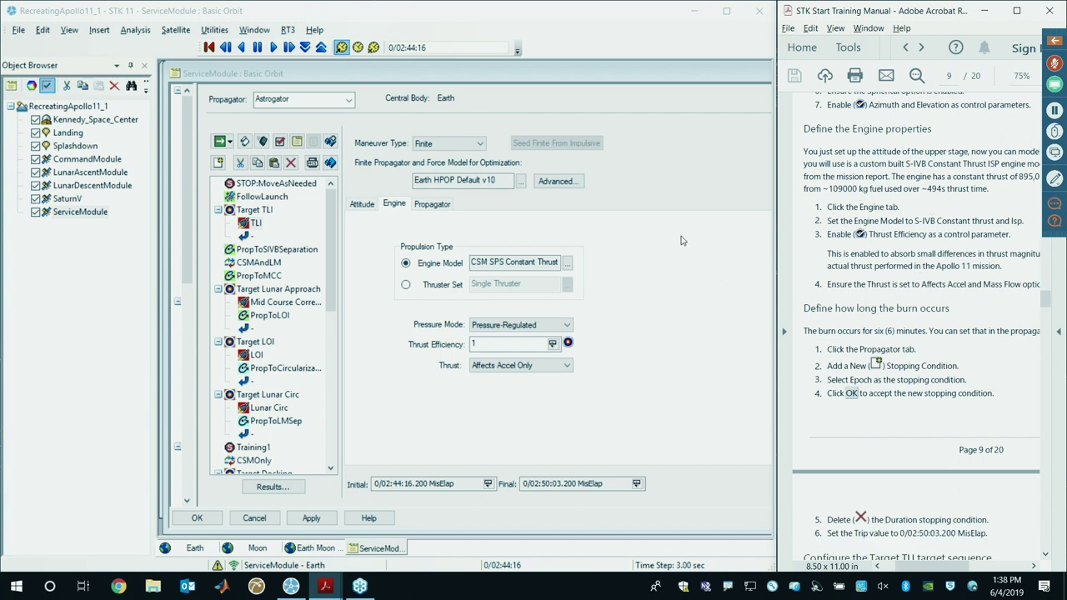
# Step: Enable the TLI engine's Thrust Efficiency as a control parameter and set Thrust to Affects Accel and Mass Flow
pyautogui.moveTo(558, 261); pyautogui.dragTo(482, 263)
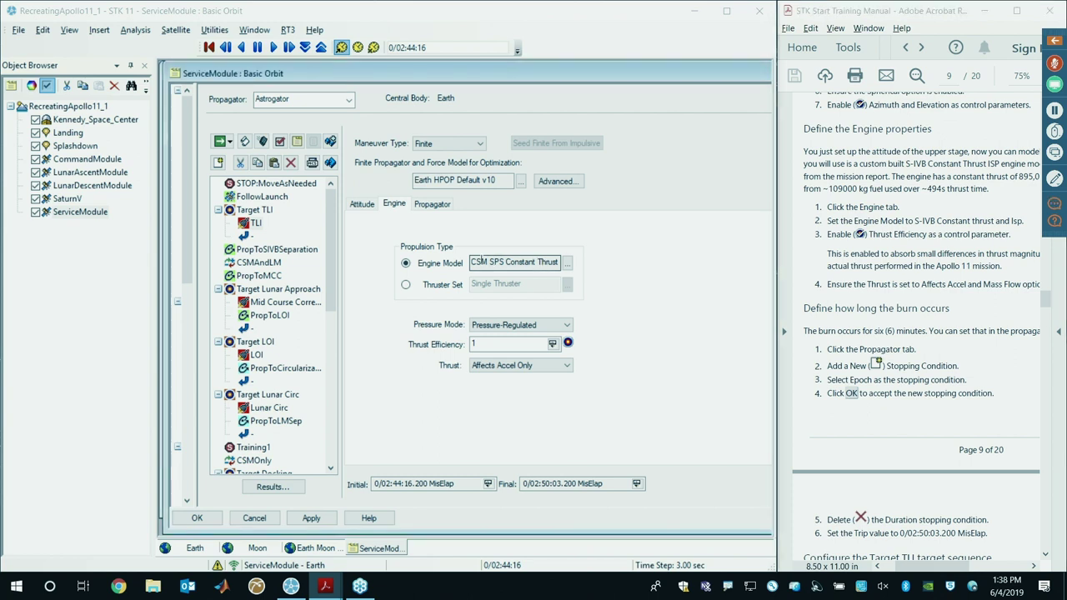
pyautogui.click(517, 344)
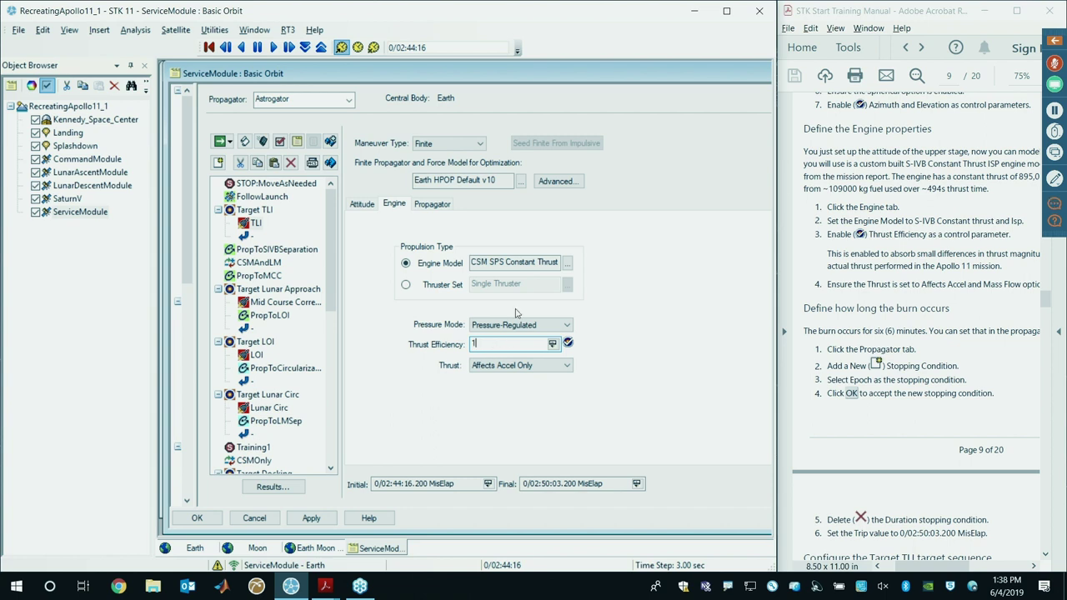
pyautogui.scroll(1, 951, 280)
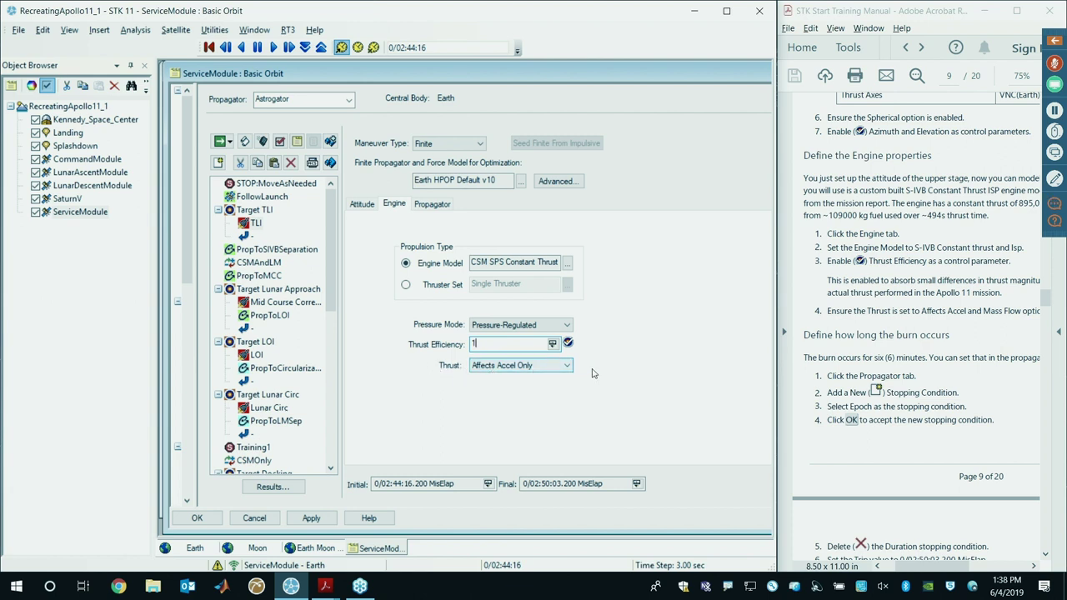
pyautogui.click(549, 370)
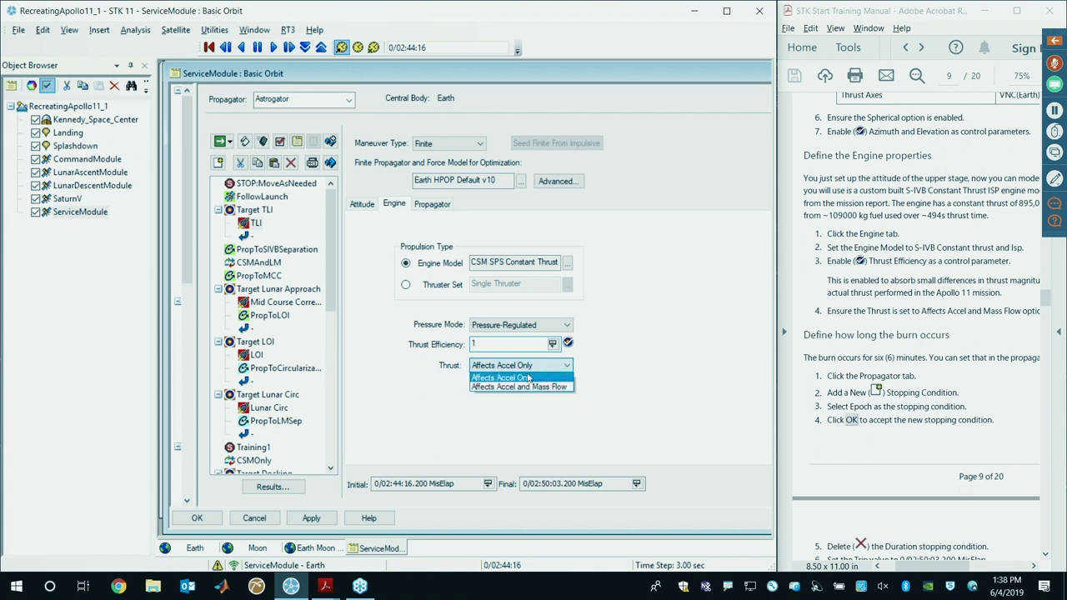
pyautogui.click(511, 387)
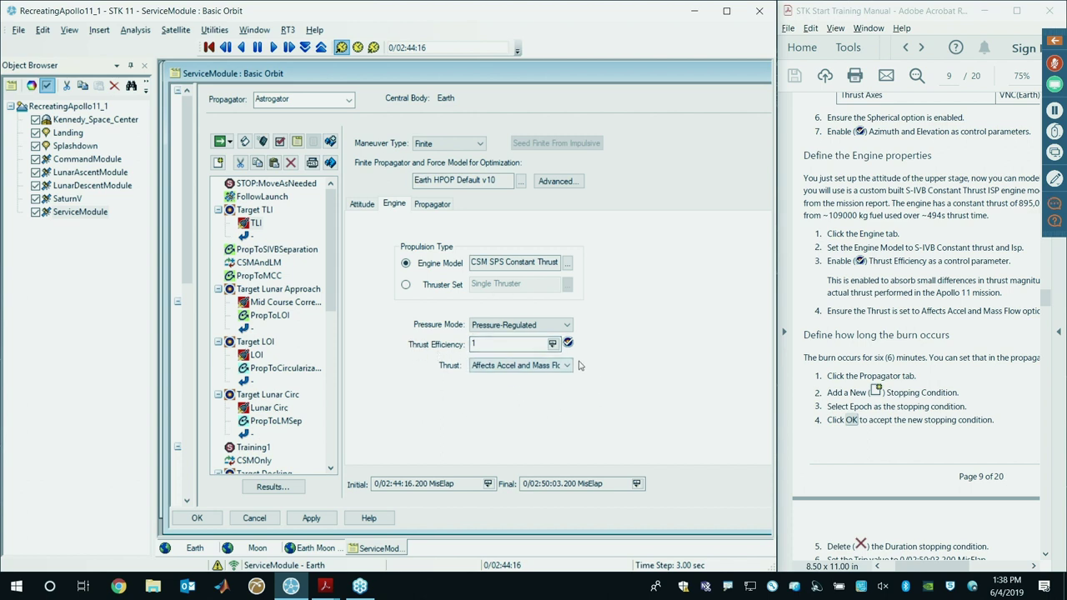
pyautogui.click(500, 367)
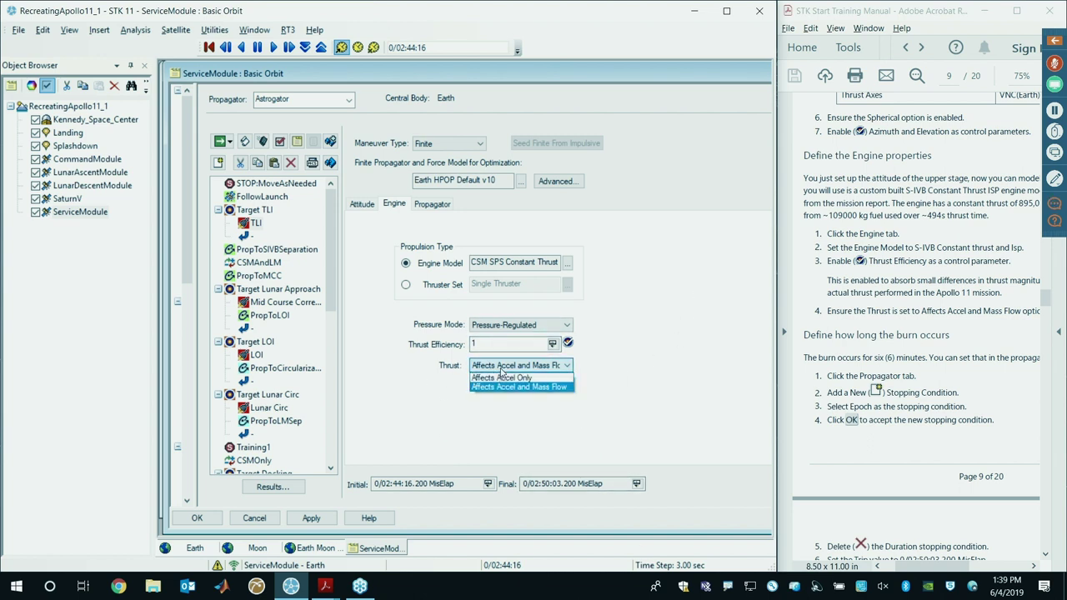
pyautogui.click(518, 386)
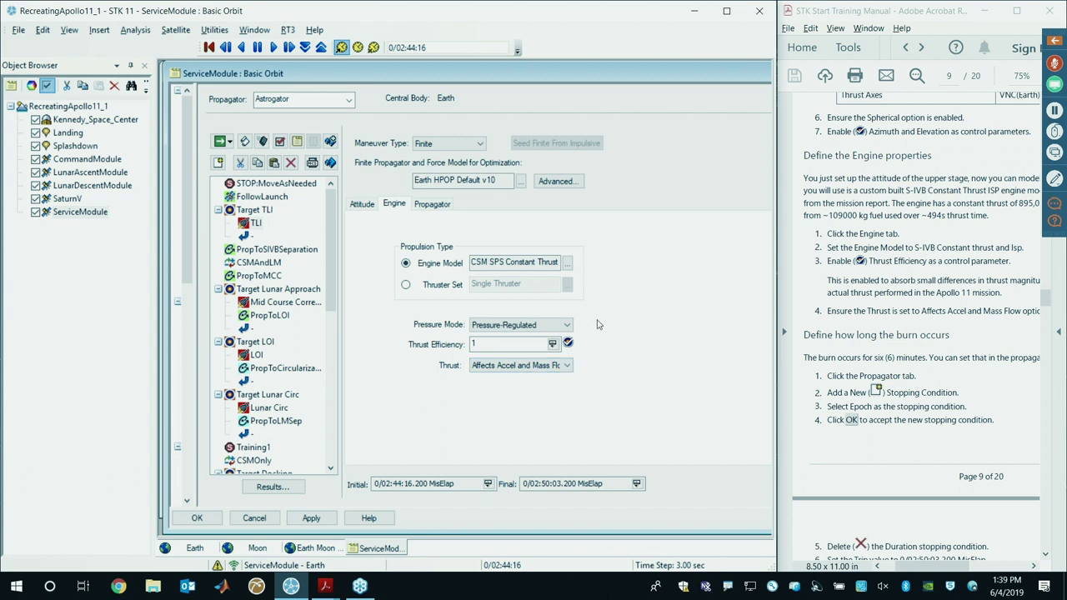
pyautogui.click(488, 342)
# Step: Widen the manual's window to consult the burn duration instructions, and add an Epoch stopping condition to the TLI segment
pyautogui.scroll(-1, 881, 415)
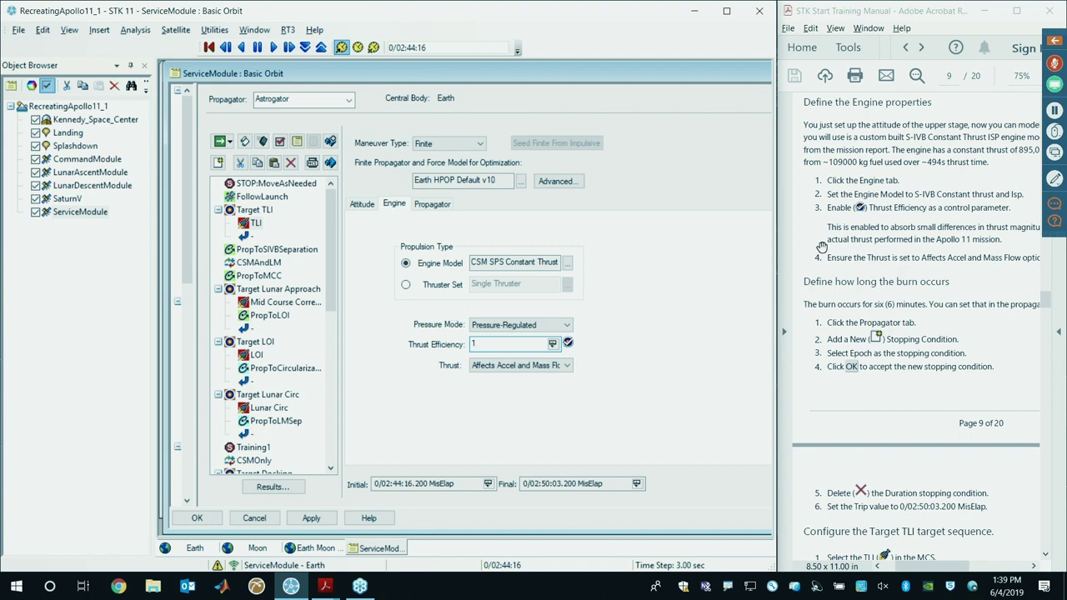
pyautogui.moveTo(782, 247); pyautogui.dragTo(705, 284)
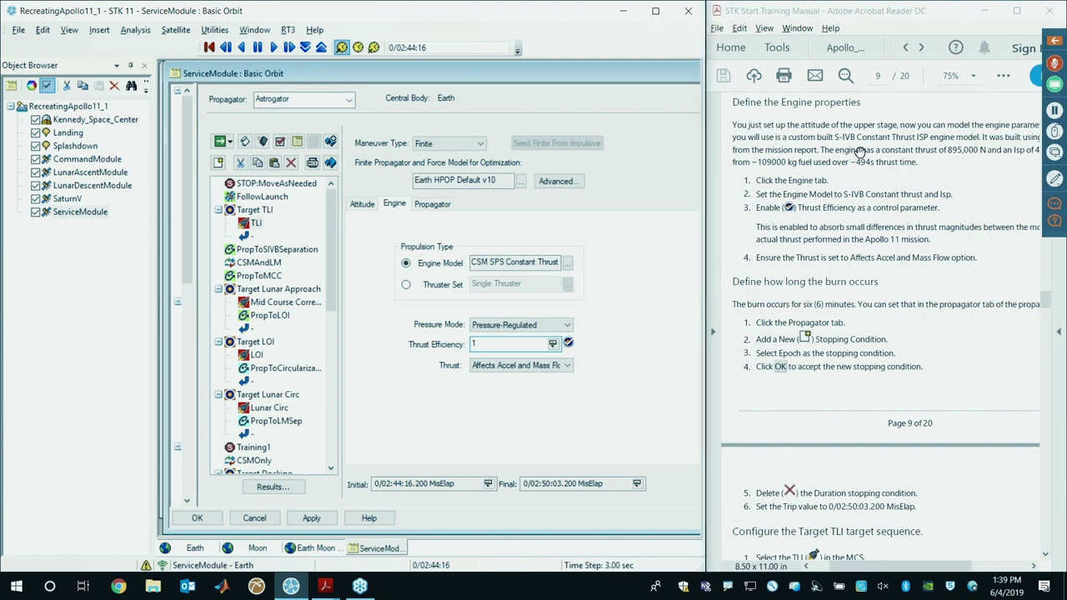
pyautogui.scroll(-1, 896, 196)
pyautogui.scroll(-4, 802, 354)
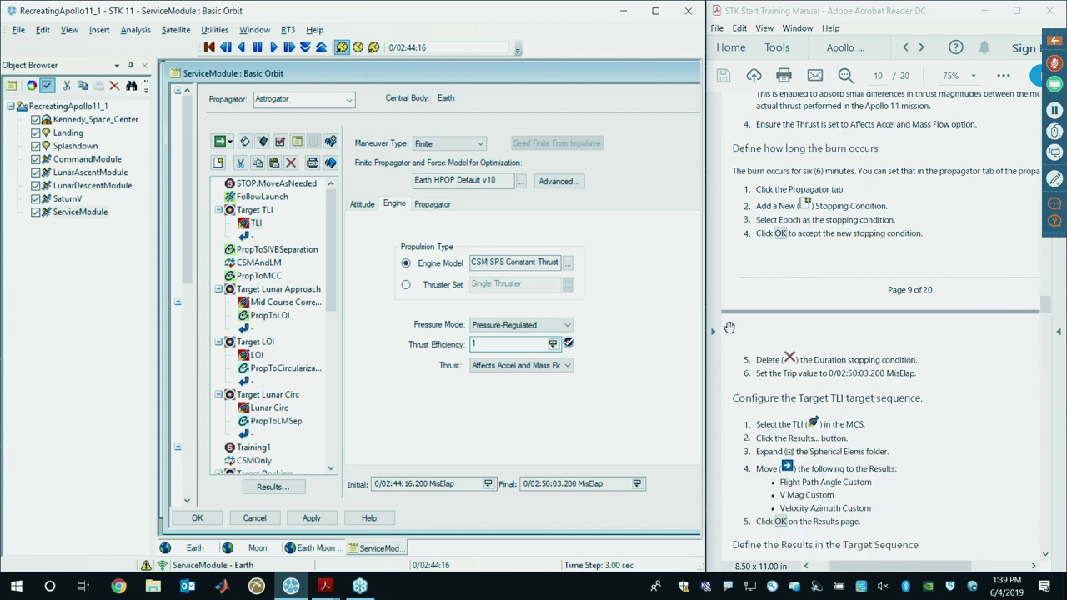
pyautogui.click(425, 207)
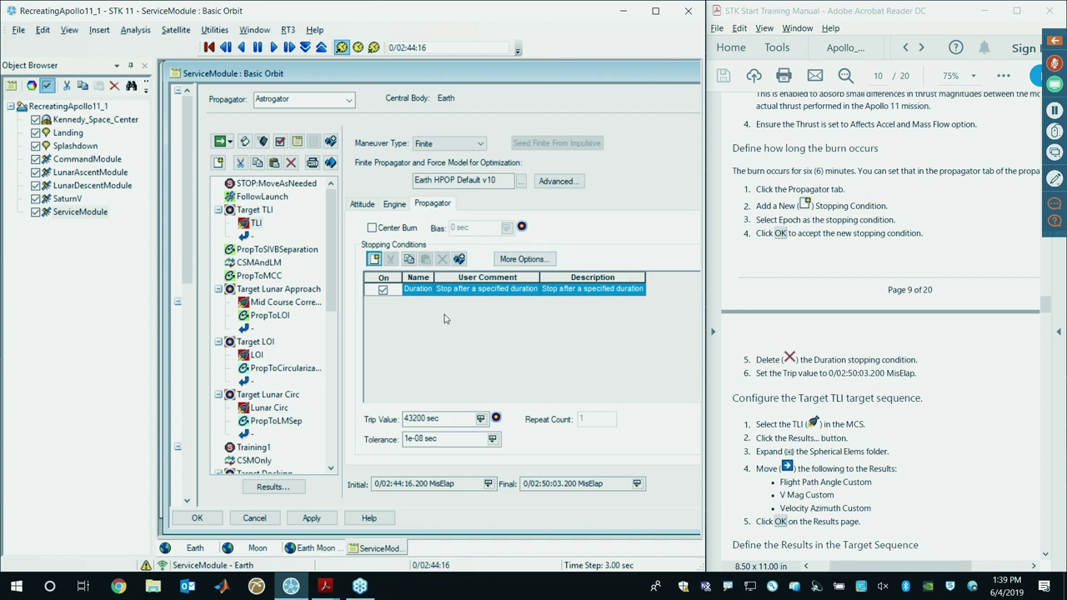
pyautogui.click(374, 259)
pyautogui.moveTo(333, 112); pyautogui.dragTo(592, 142)
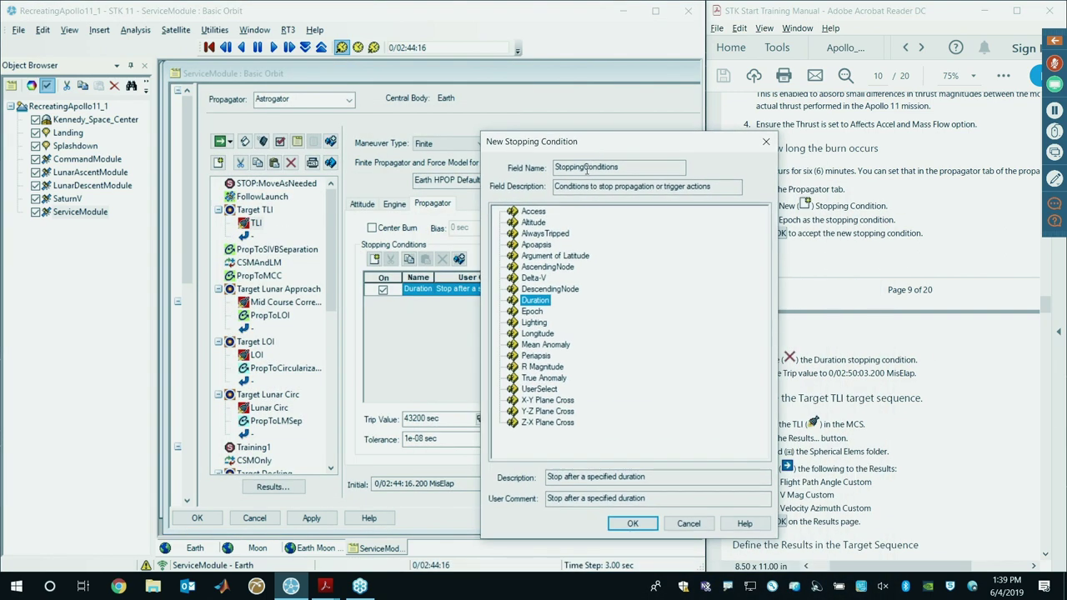
pyautogui.doubleClick(531, 312)
# Step: Select the TLI segment's Duration stopping condition
pyautogui.click(421, 289)
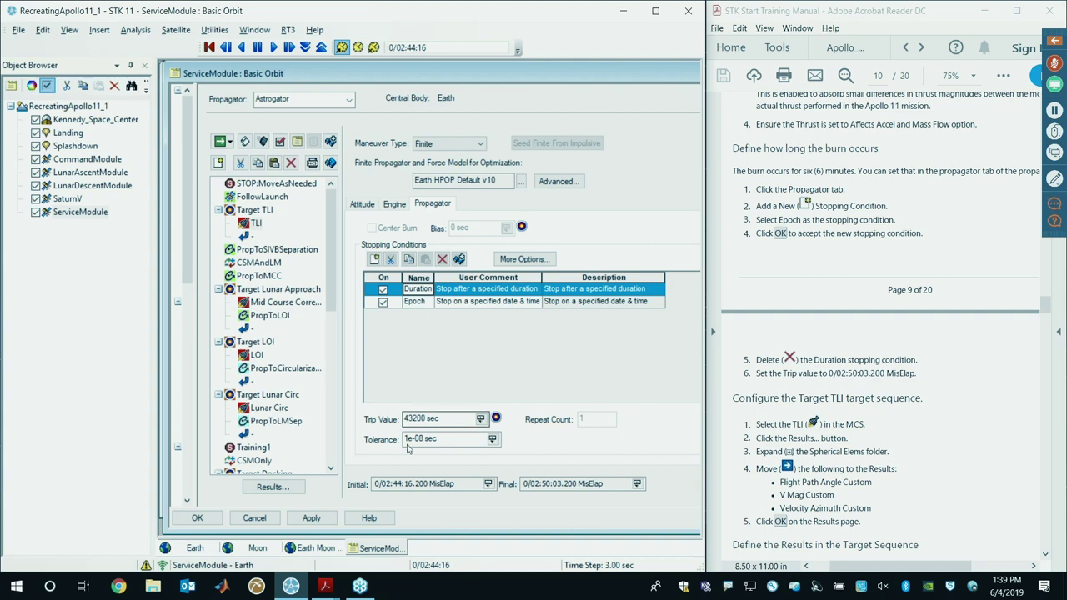
# Step: Switch to Adobe Acrobat Reader and examine the S-IVB second ignition and cutoff rows in the Apollo 11 Mission Report's trajectory parameters table
pyautogui.click(325, 586)
pyautogui.click(260, 528)
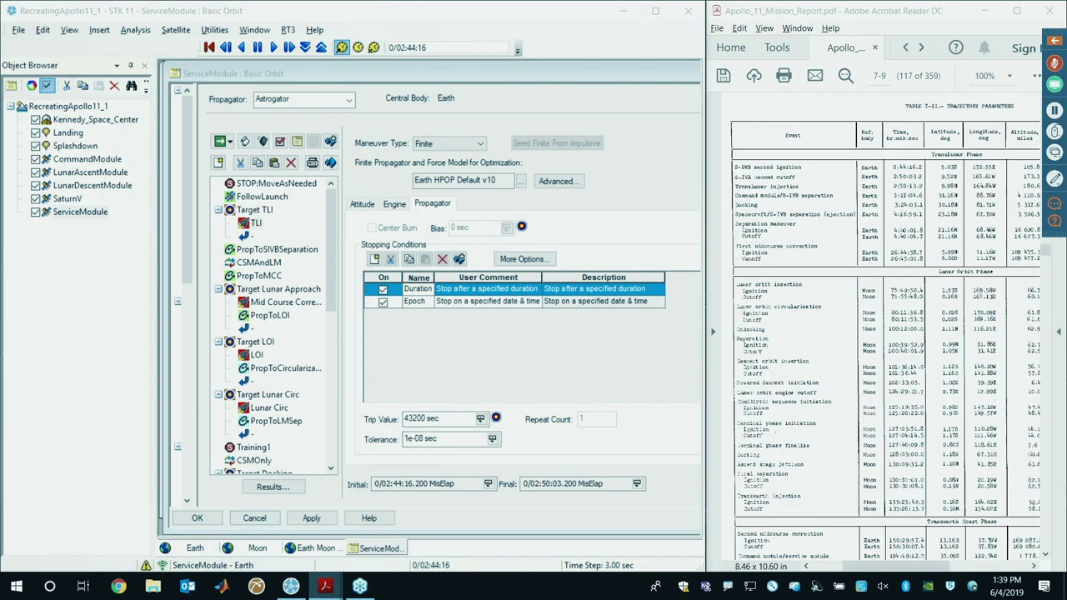
pyautogui.moveTo(771, 12); pyautogui.dragTo(433, 11)
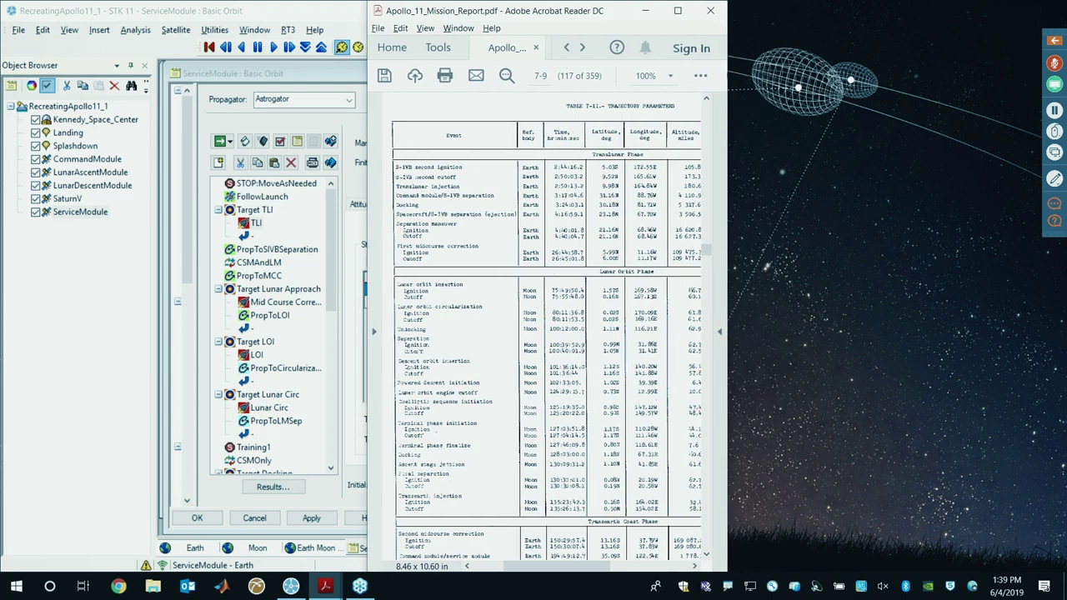
pyautogui.moveTo(925, 144); pyautogui.dragTo(1065, 143)
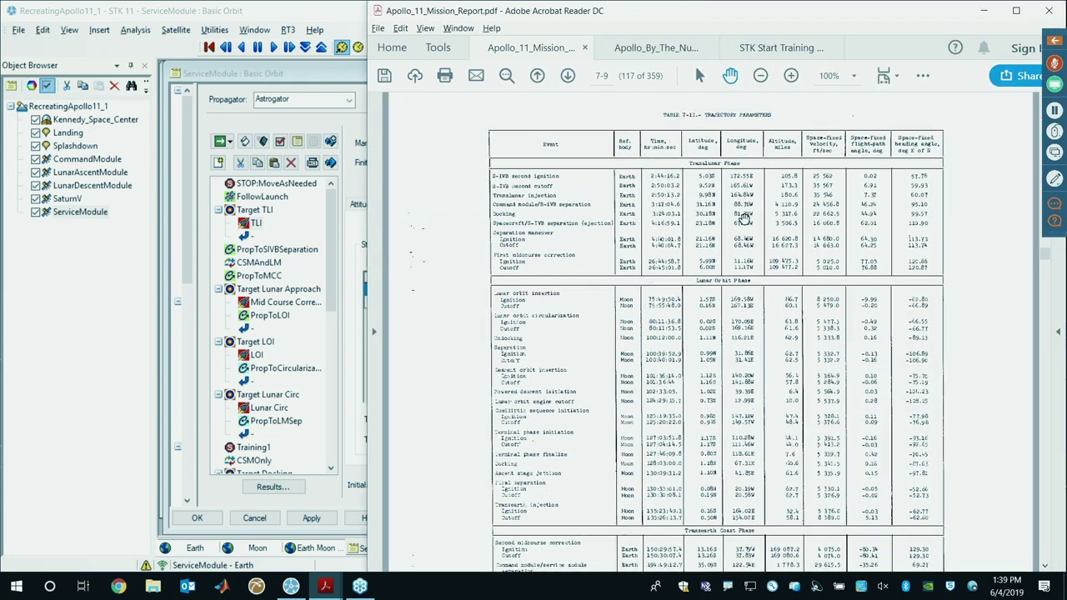
pyautogui.keyDown('ctrl'); pyautogui.scroll(2, 731, 212); pyautogui.keyUp('ctrl')
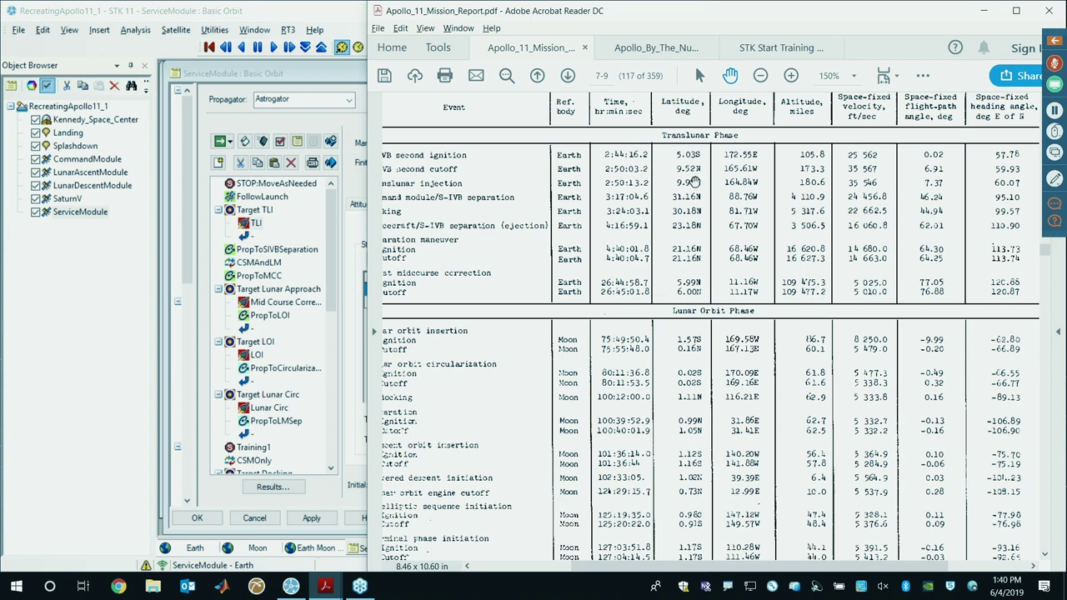
pyautogui.moveTo(677, 154); pyautogui.dragTo(844, 161)
pyautogui.click(842, 161)
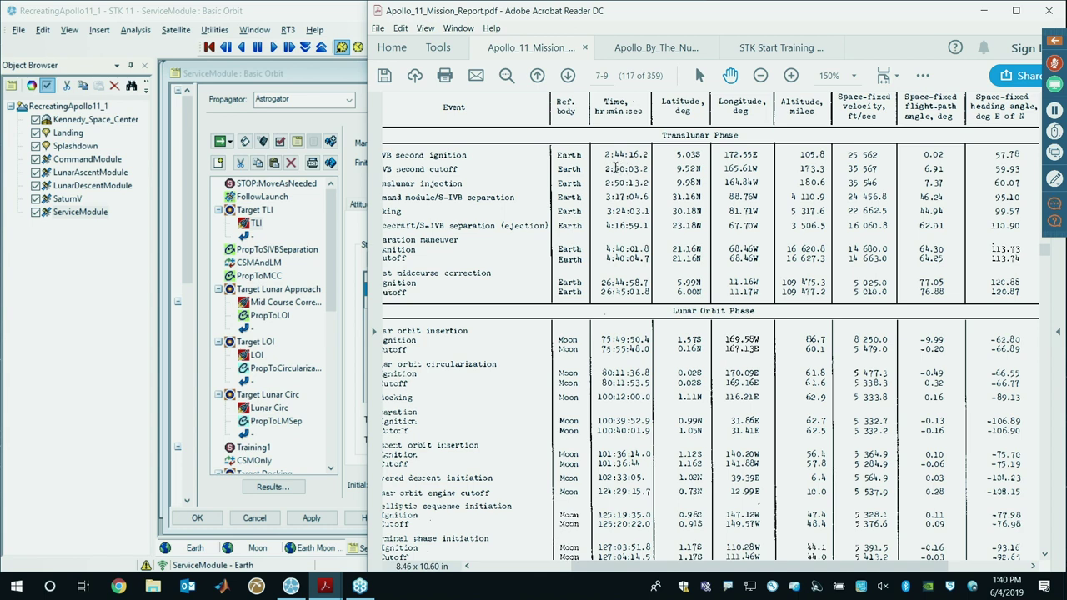
# Step: Copy the trip value 0/02:50:03.200 MisElap from the burn-duration instructions in the STK Start Training Manual
pyautogui.click(774, 55)
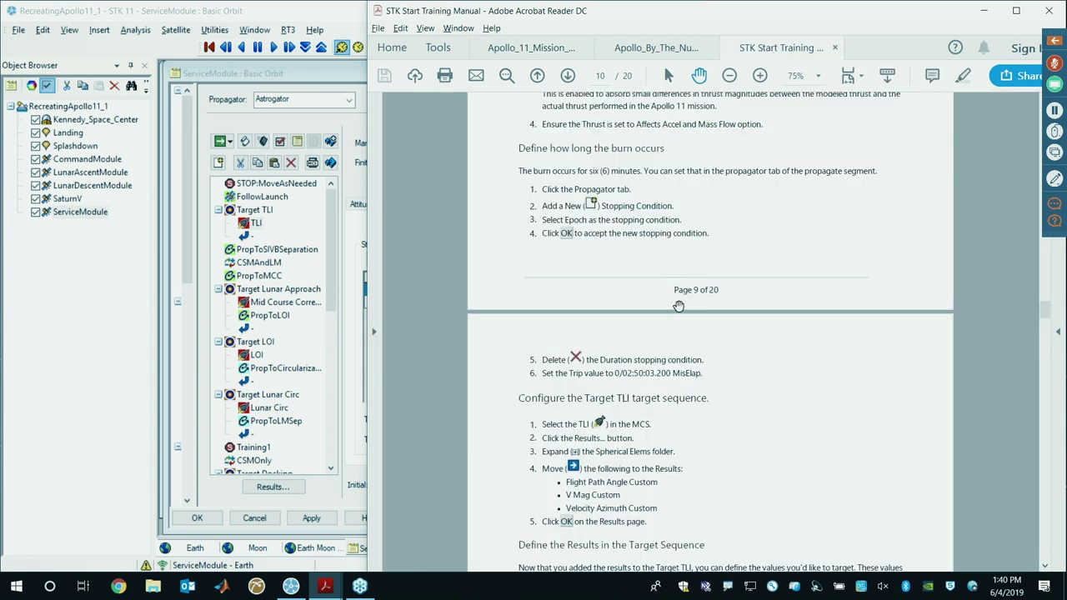
pyautogui.scroll(-2, 675, 321)
pyautogui.moveTo(615, 319); pyautogui.dragTo(700, 323)
pyautogui.hotkey('ctrl', 'c')
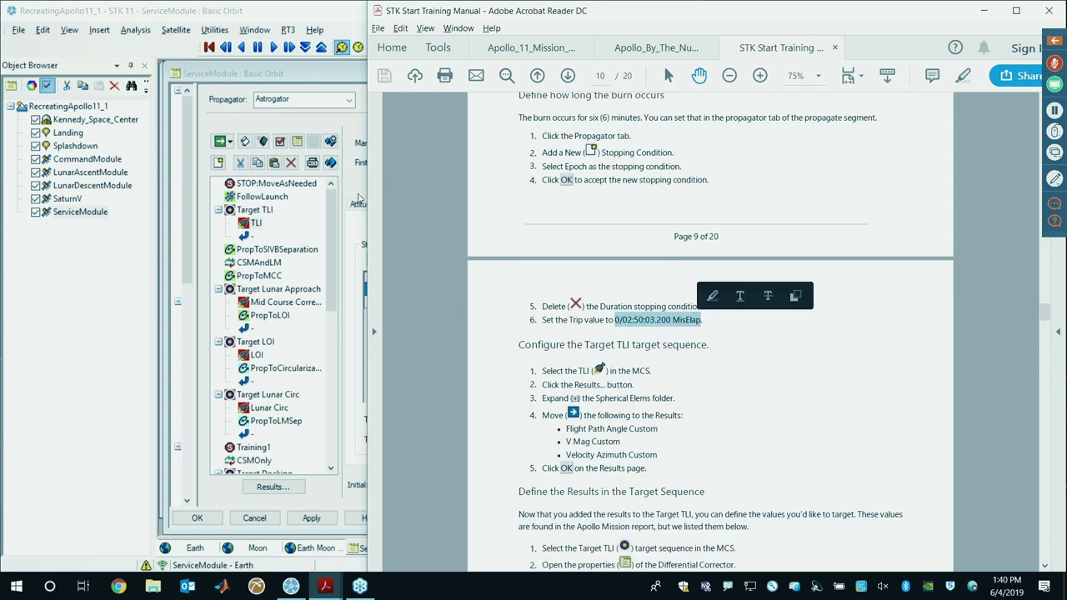
# Step: In STK, set the Epoch stopping condition's trip to 0/02:50:03.200 MisElap and delete the Duration stopping condition
pyautogui.hotkey('alt', 'Tab')
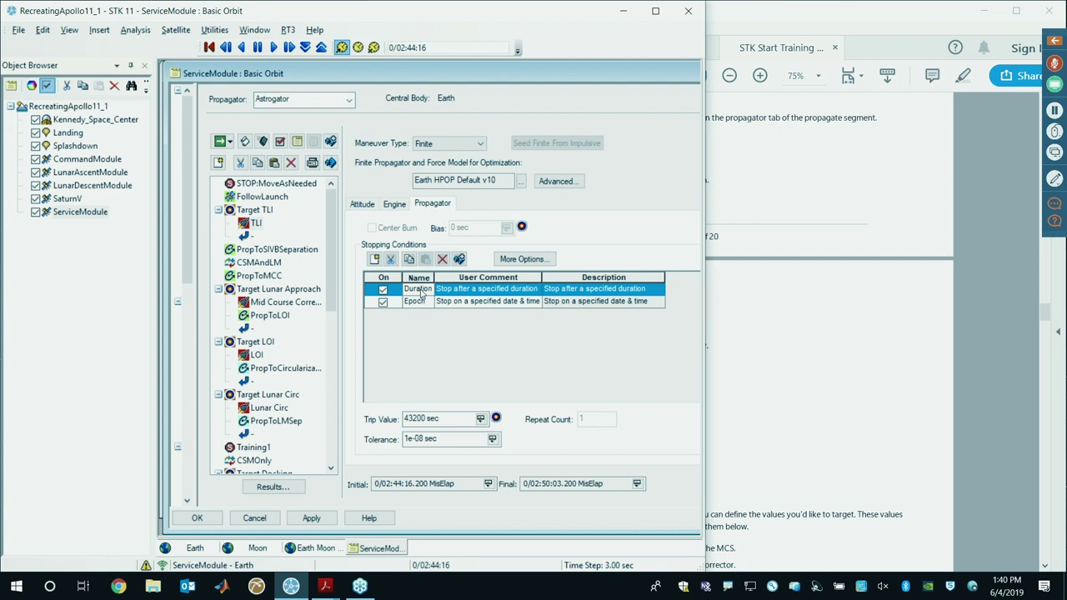
pyautogui.click(419, 302)
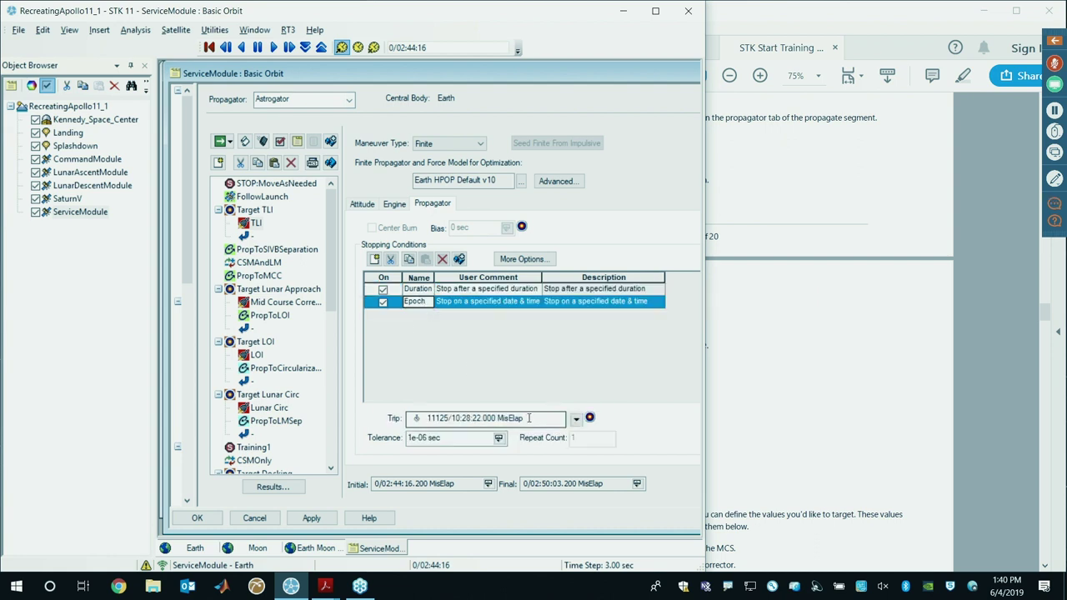
pyautogui.moveTo(527, 418); pyautogui.dragTo(329, 422)
pyautogui.hotkey('ctrl', 'v')
pyautogui.click(457, 443)
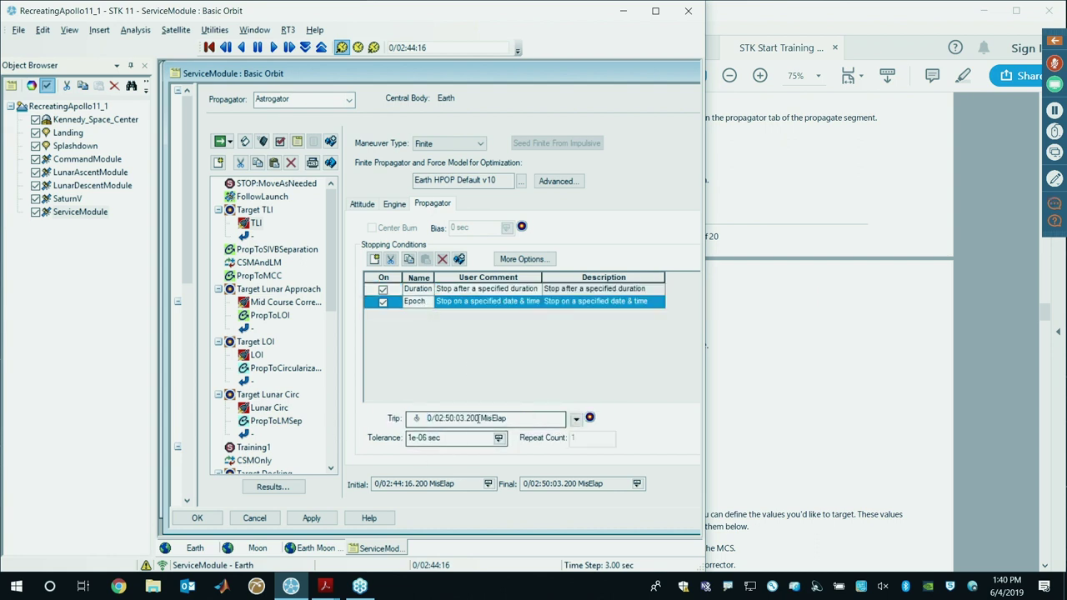
pyautogui.click(419, 290)
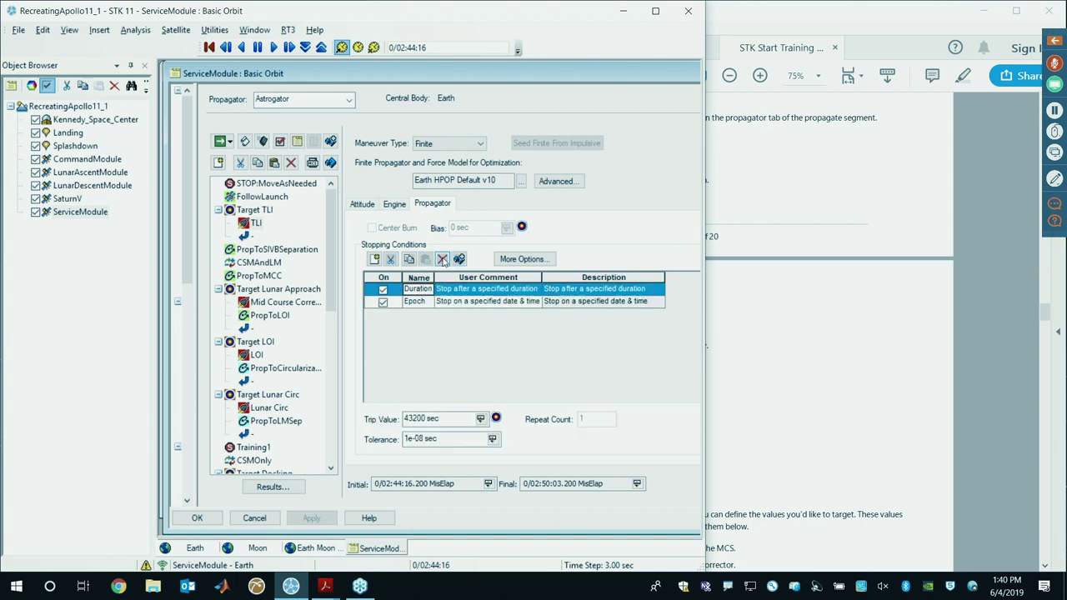
pyautogui.click(442, 260)
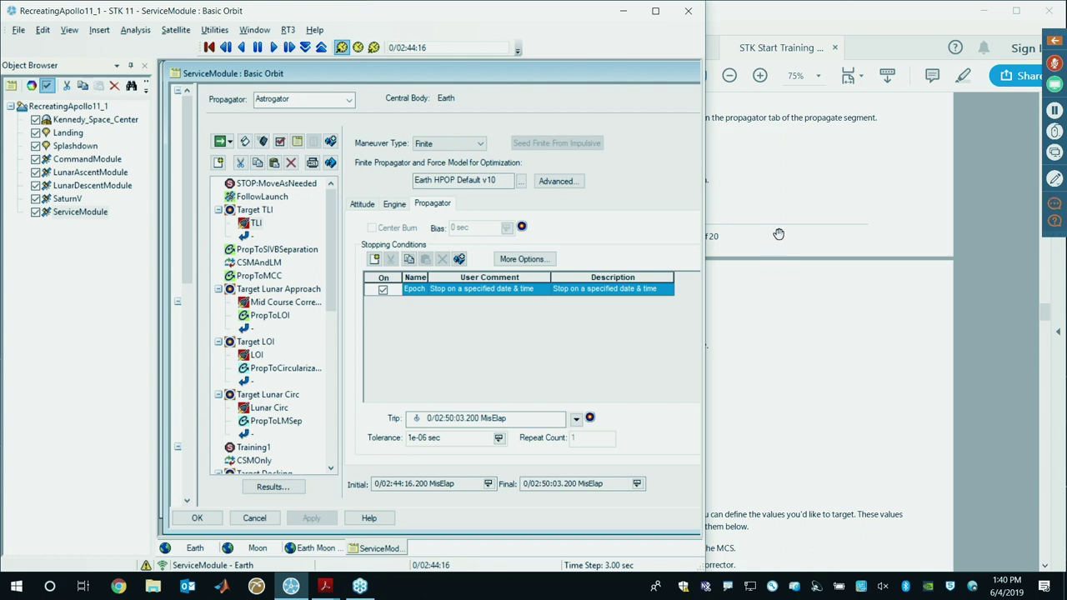
# Step: Consult the training manual's instructions for configuring Target TLI and open the TLI segment's results selection in STK
pyautogui.click(816, 220)
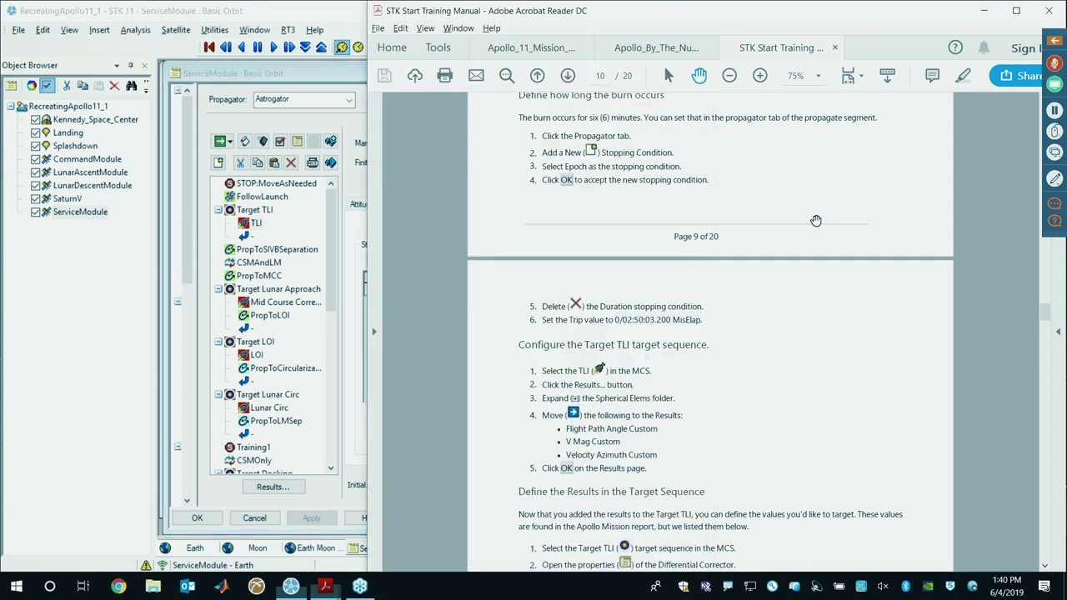
pyautogui.scroll(-3, 683, 382)
pyautogui.scroll(-2, 684, 382)
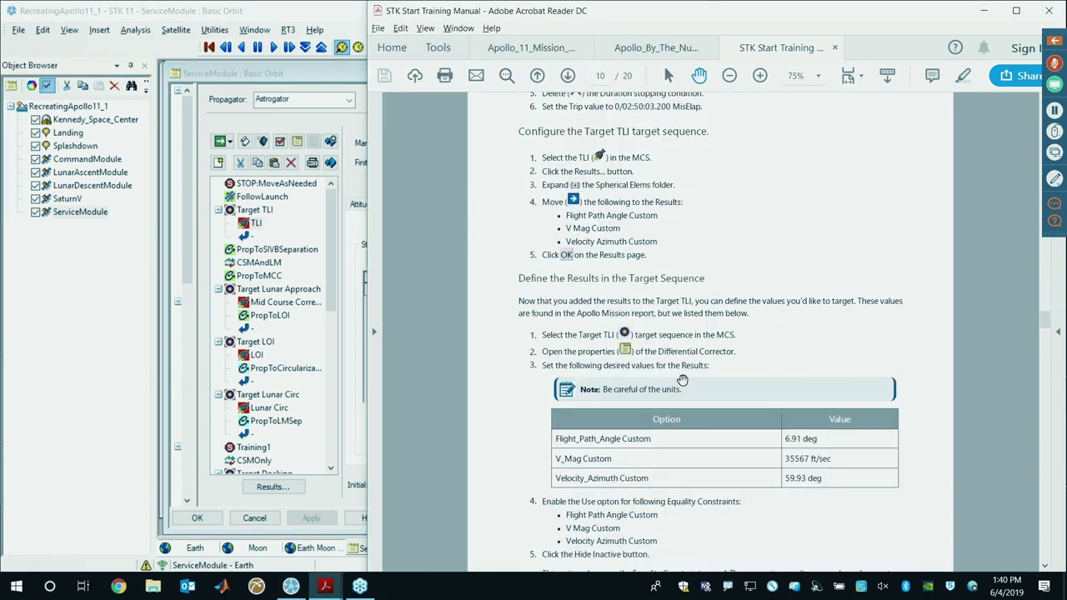
pyautogui.click(358, 205)
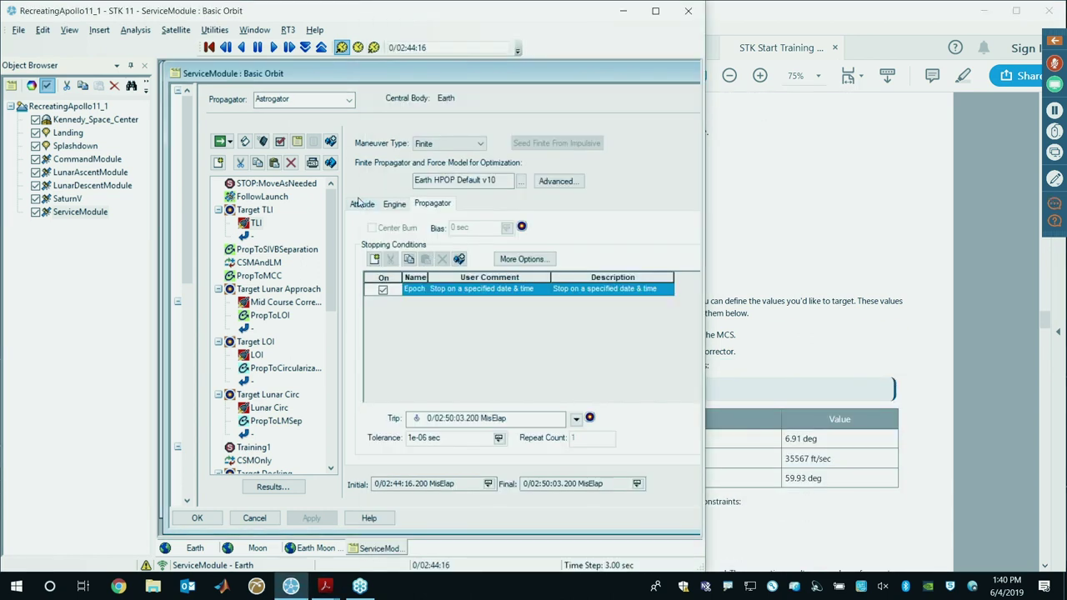
pyautogui.click(811, 233)
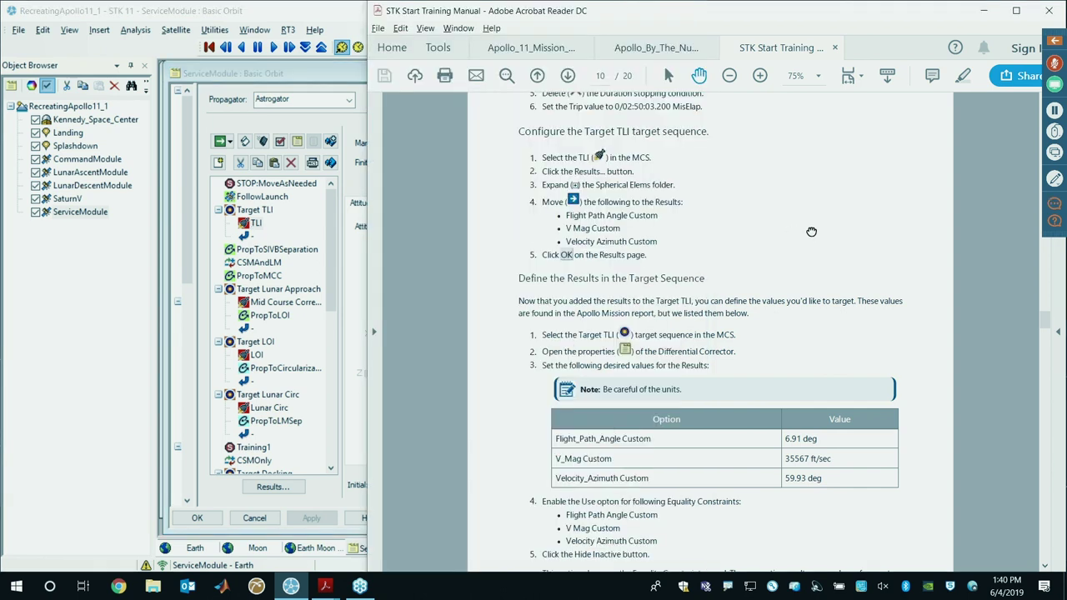
pyautogui.scroll(-1, 633, 196)
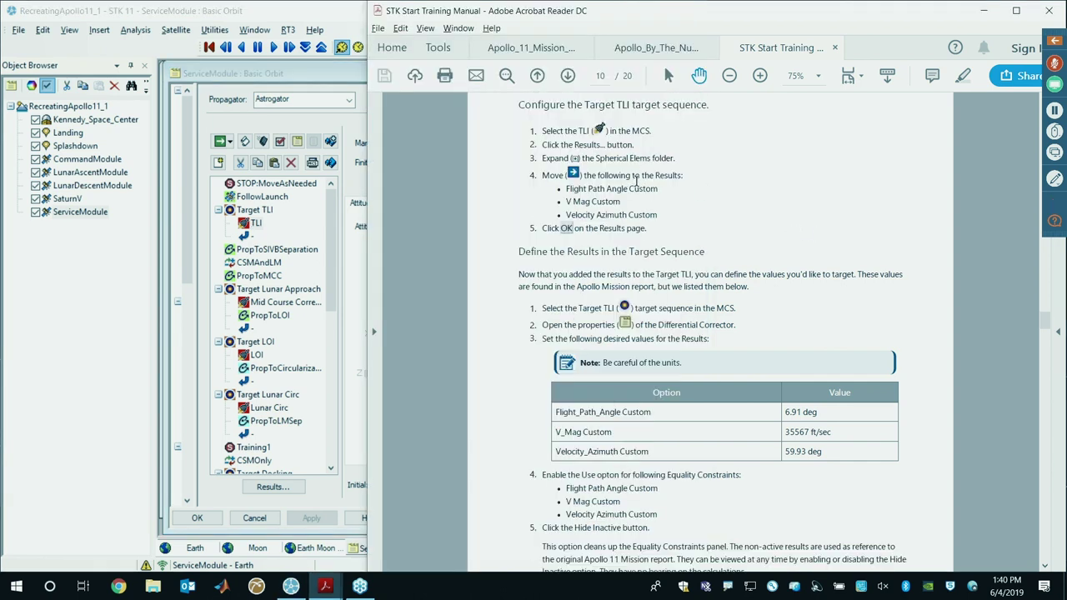
pyautogui.click(256, 225)
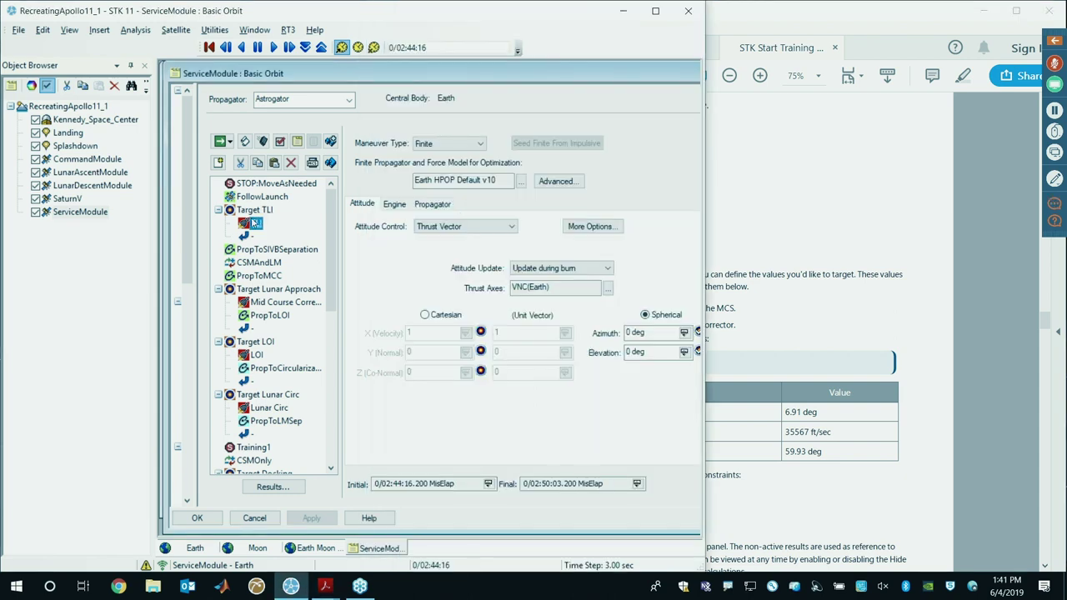
pyautogui.click(269, 488)
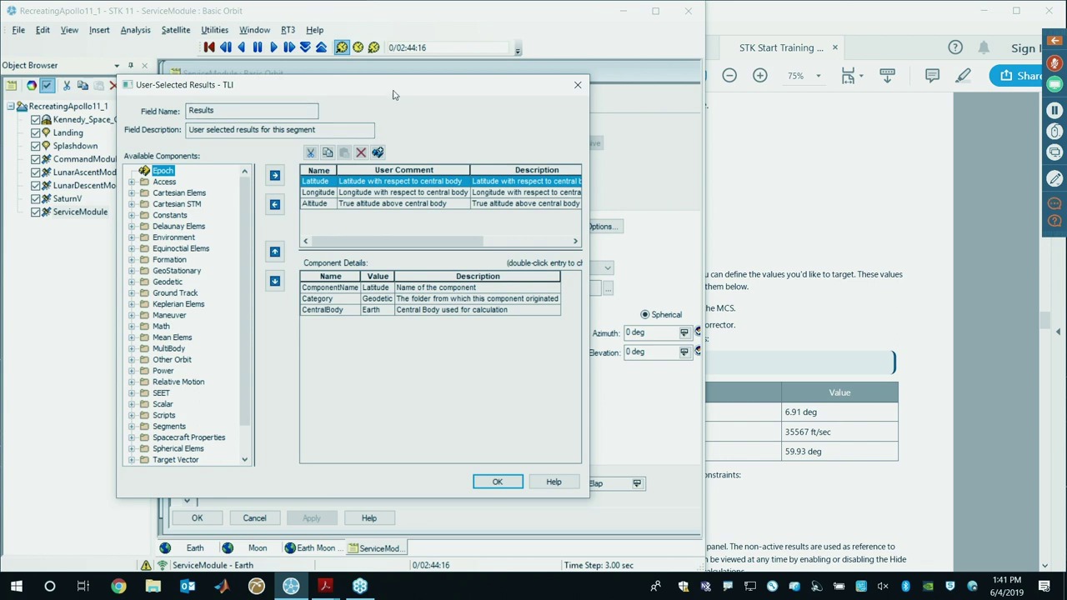
# Step: Add Flight Path Angle Custom, V Mag Custom and Velocity Azimuth Custom from Spherical Elems to the TLI segment's results
pyautogui.moveTo(394, 94); pyautogui.dragTo(444, 73)
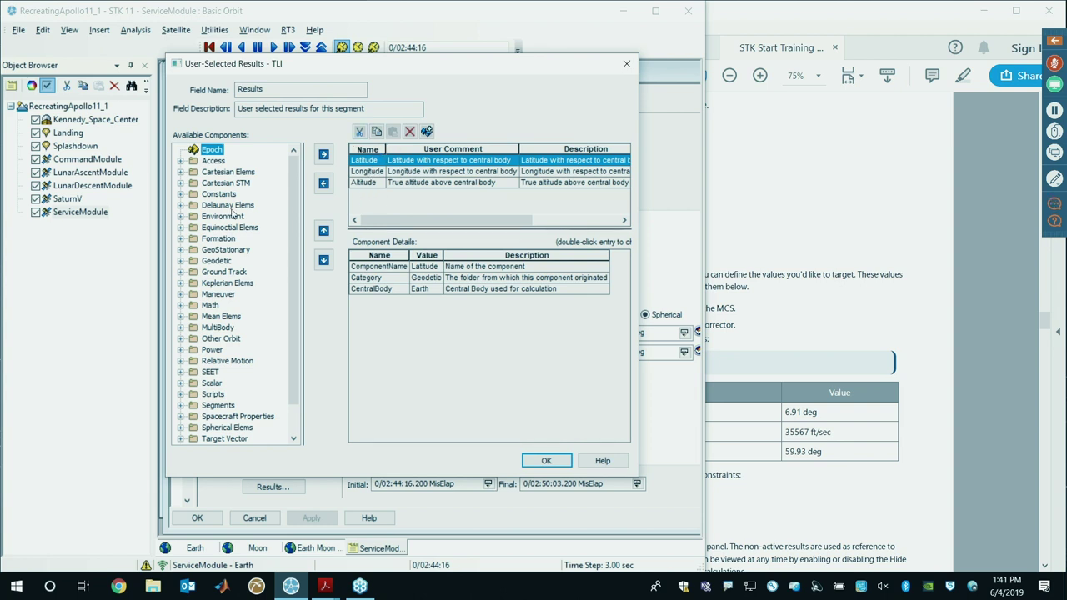
pyautogui.scroll(-1, 184, 290)
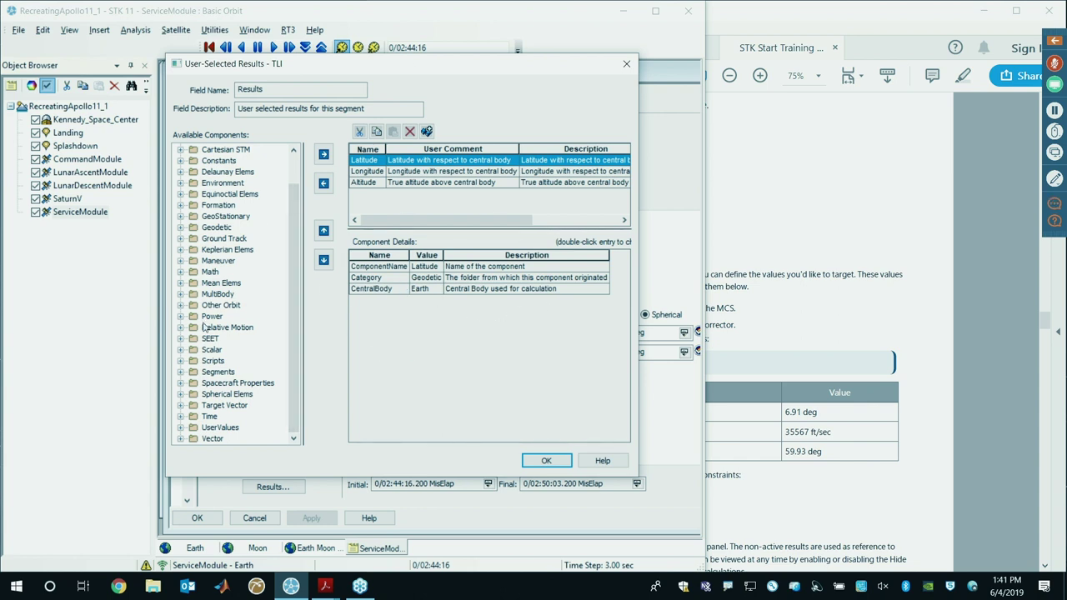
pyautogui.click(789, 309)
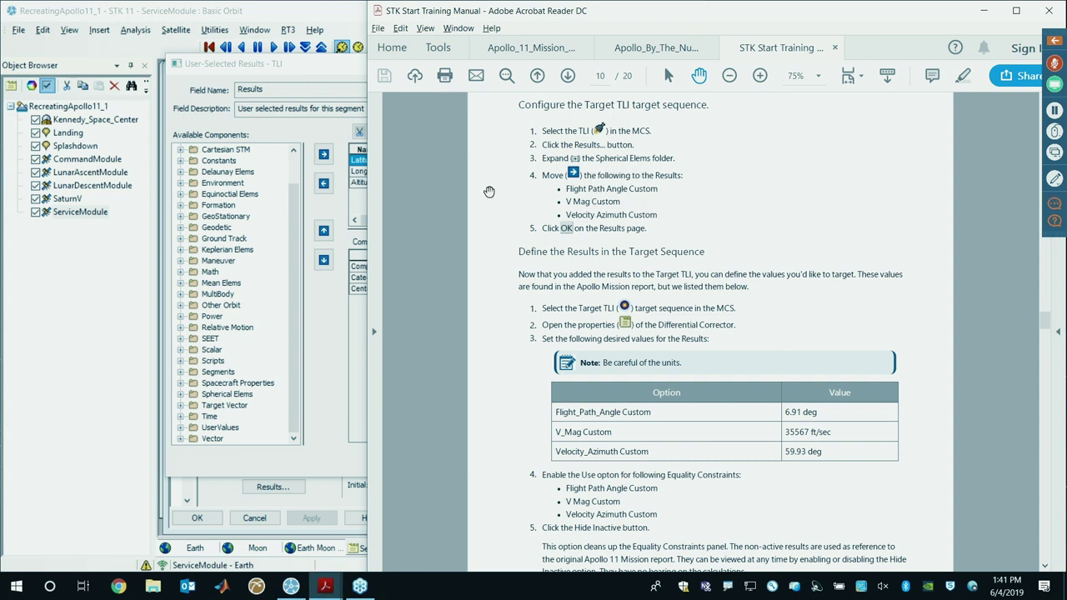
pyautogui.click(181, 398)
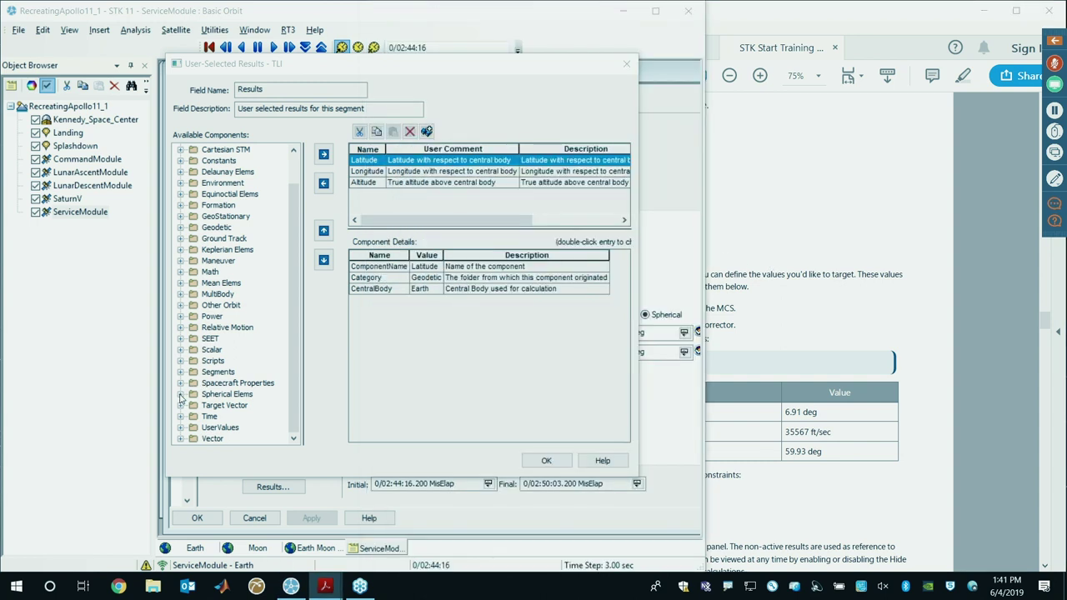
pyautogui.click(181, 394)
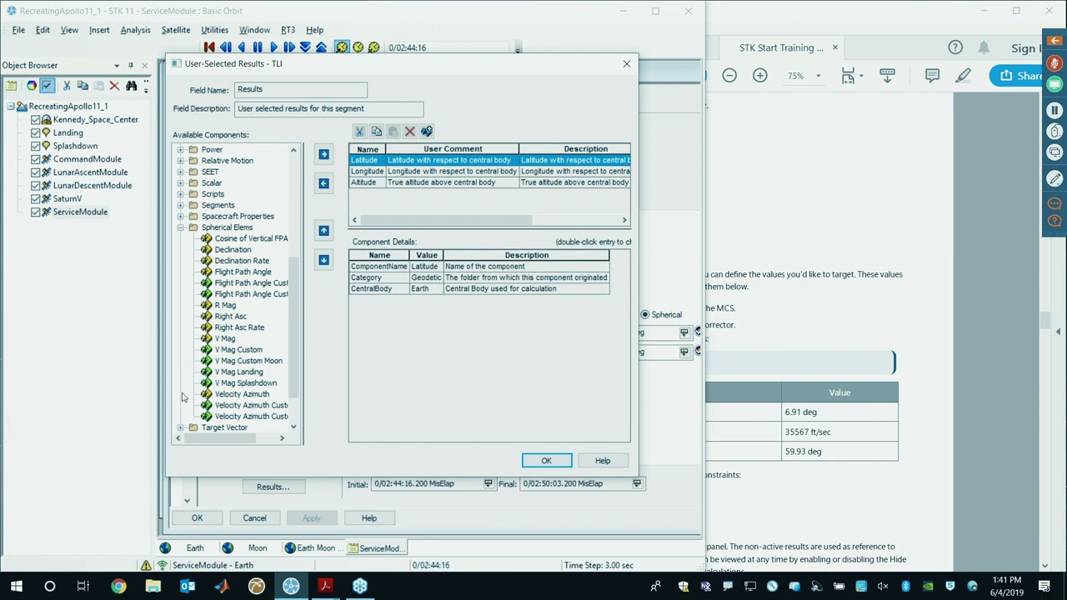
pyautogui.doubleClick(247, 287)
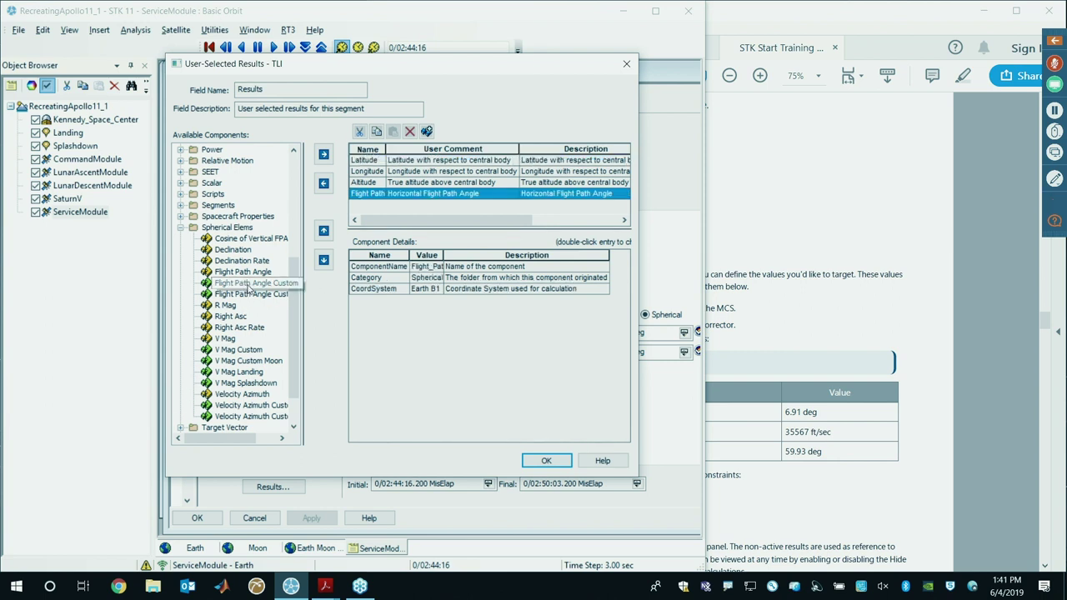
pyautogui.click(234, 350)
pyautogui.doubleClick(234, 350)
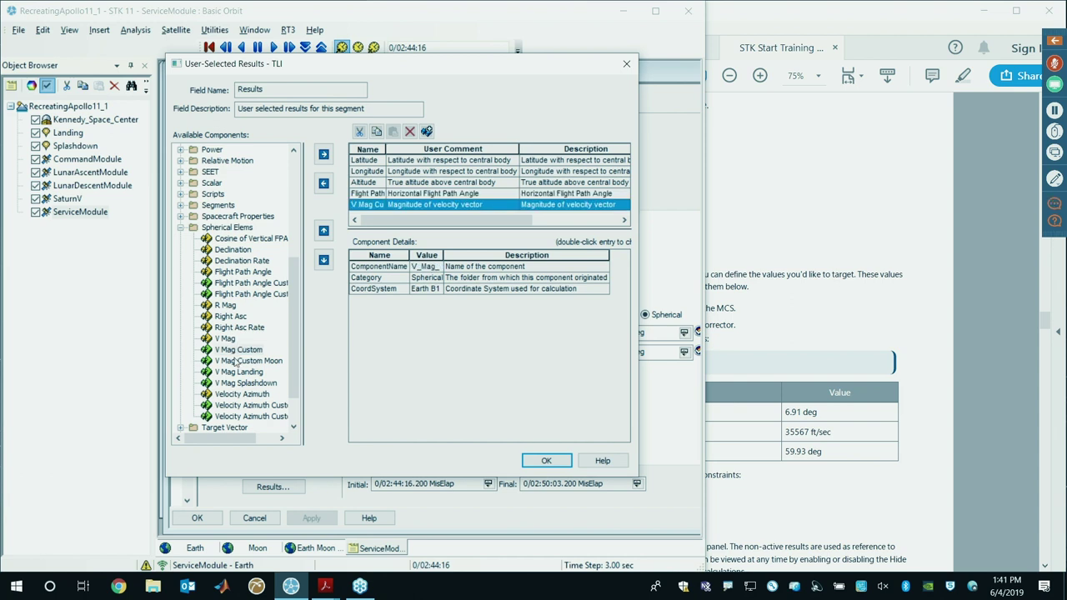
pyautogui.doubleClick(232, 406)
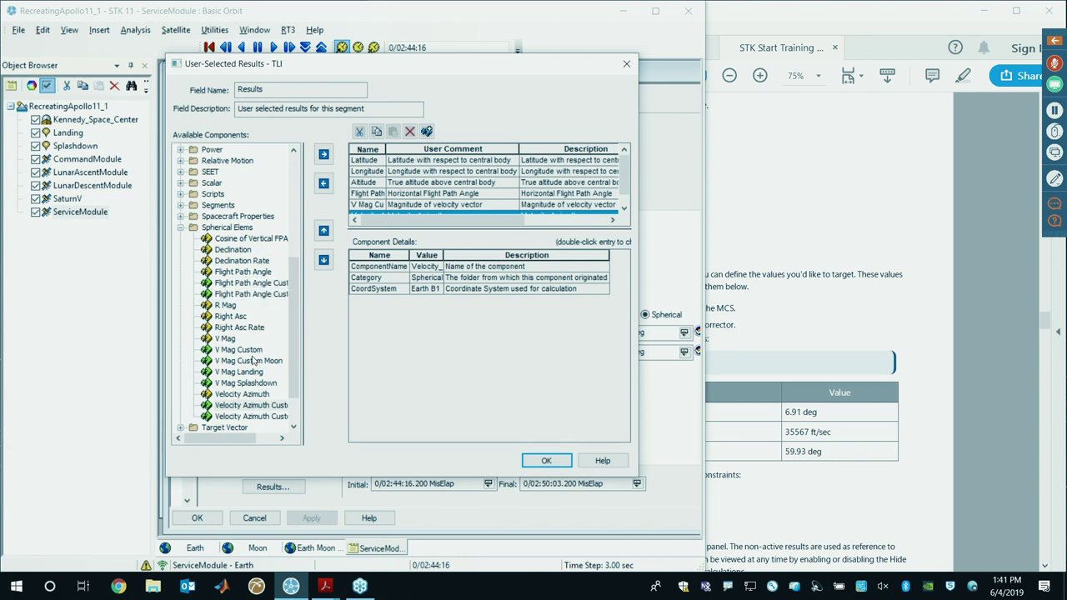
# Step: Widen the Name column to check the components selected for TLI, and accept the results selection
pyautogui.click(414, 183)
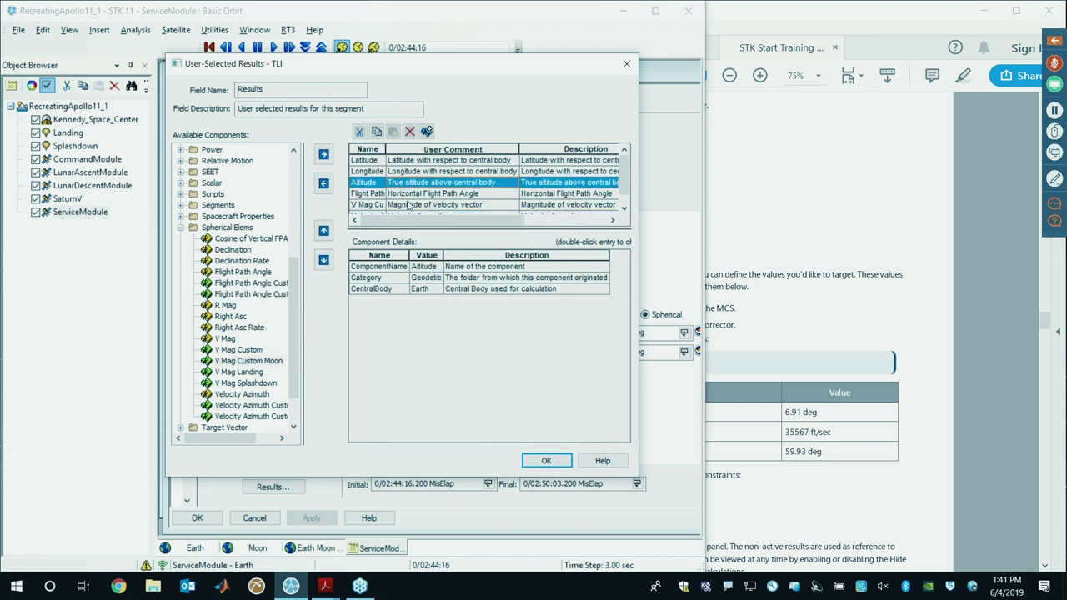
pyautogui.click(408, 205)
pyautogui.click(408, 193)
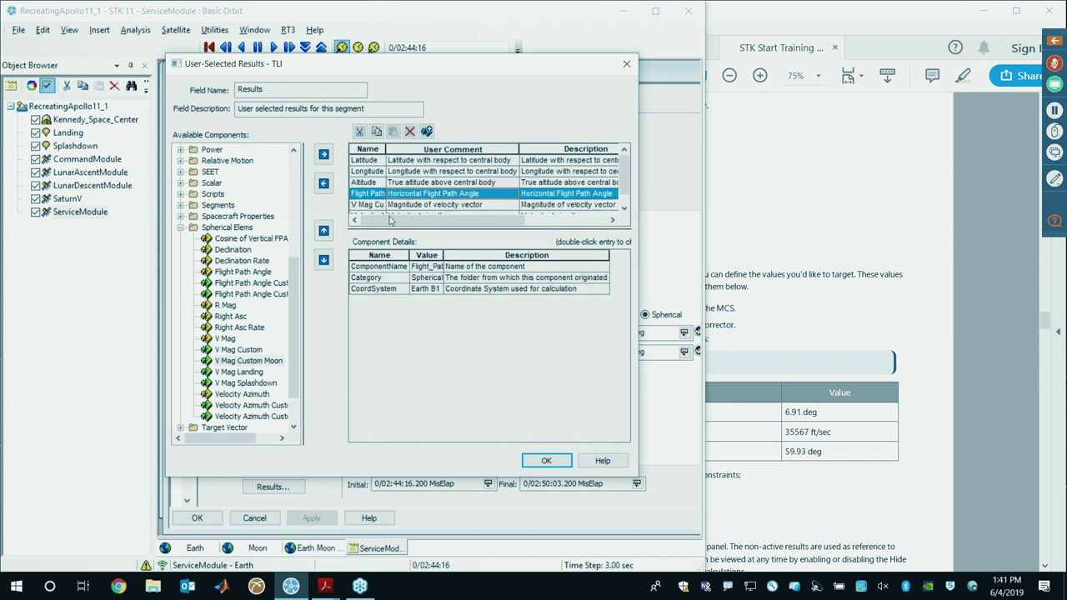
pyautogui.doubleClick(385, 149)
pyautogui.scroll(-1, 367, 199)
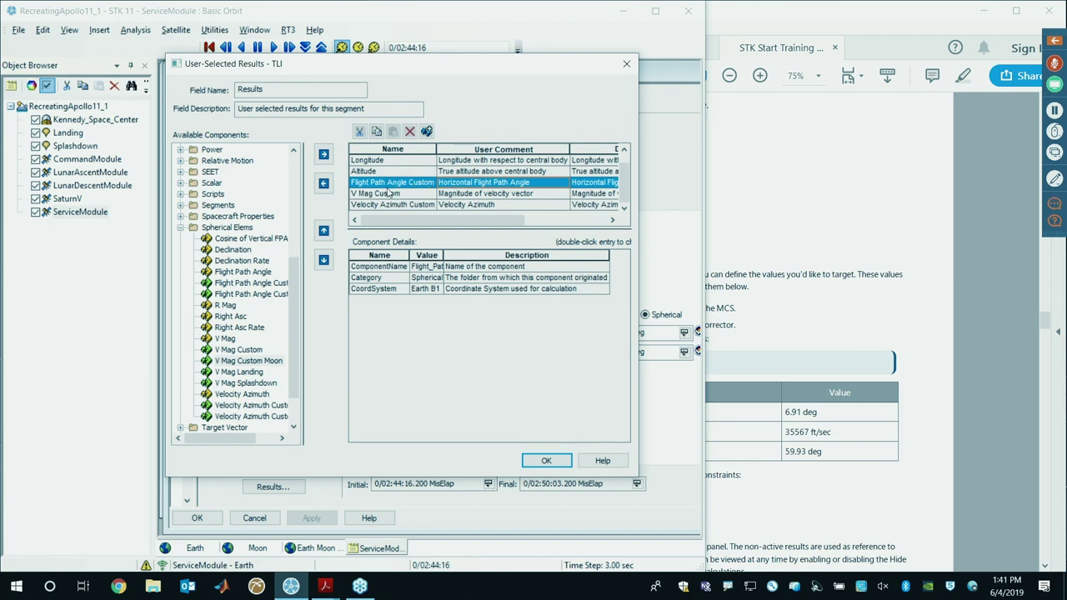
pyautogui.click(546, 461)
# Step: In Target TLI's Differential Corrector, enable the spherical azimuth, spherical elevation and thrust efficiency control parameters
pyautogui.click(255, 209)
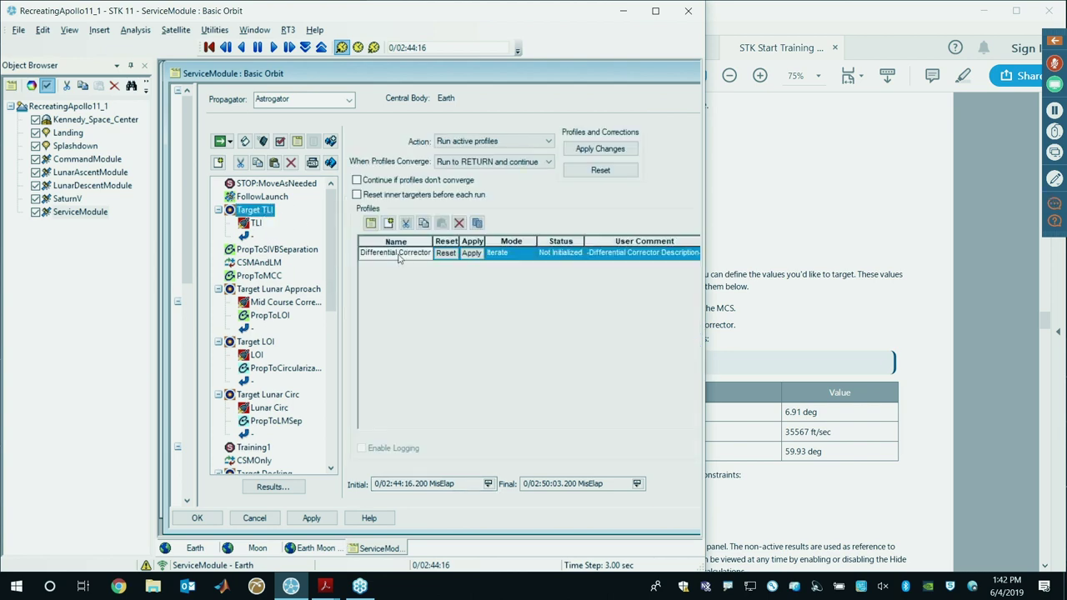
pyautogui.doubleClick(397, 255)
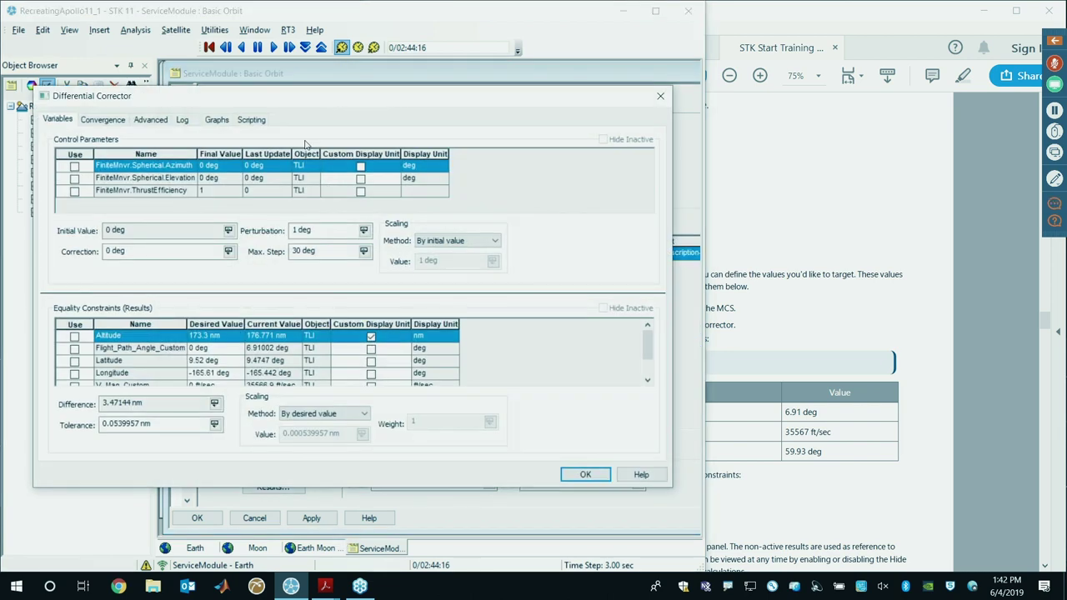
pyautogui.moveTo(329, 105); pyautogui.dragTo(396, 92)
pyautogui.moveTo(401, 76); pyautogui.dragTo(392, 82)
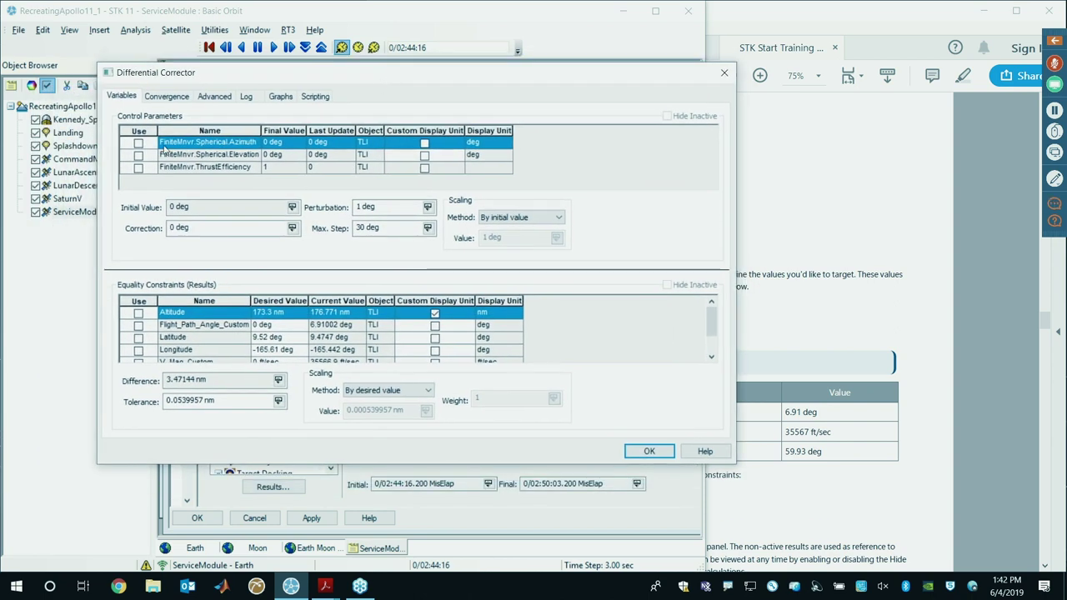
pyautogui.click(139, 143)
pyautogui.click(139, 155)
pyautogui.click(139, 168)
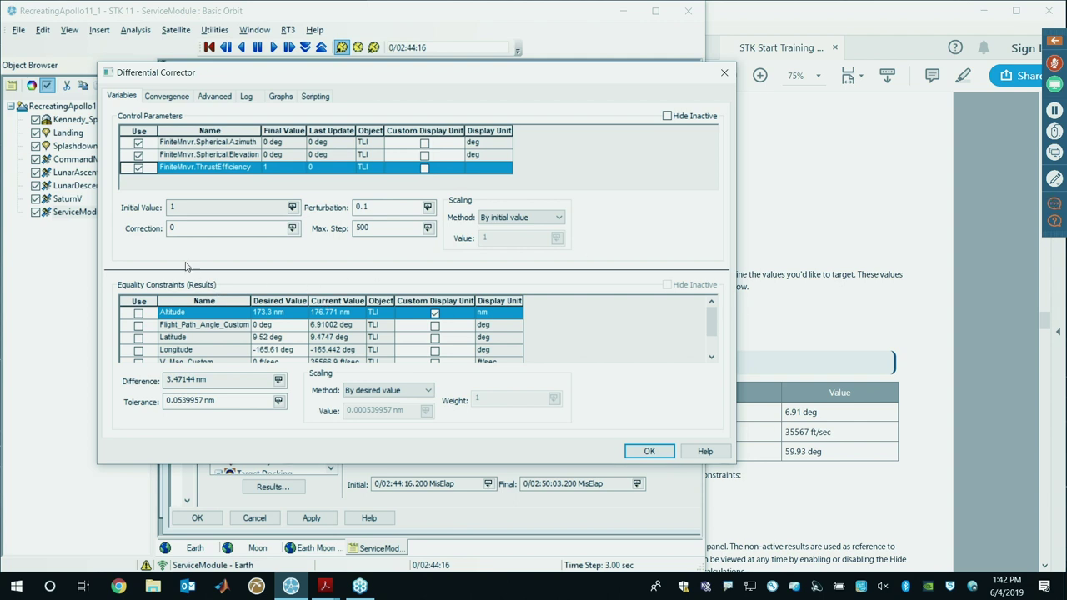
# Step: Enable Flight_Path_Angle_Custom, V_Mag_Custom and Velocity_Azimuth_Custom as equality constraints in Target TLI's Differential Corrector
pyautogui.click(138, 330)
pyautogui.scroll(-1, 139, 332)
pyautogui.click(139, 338)
pyautogui.click(138, 337)
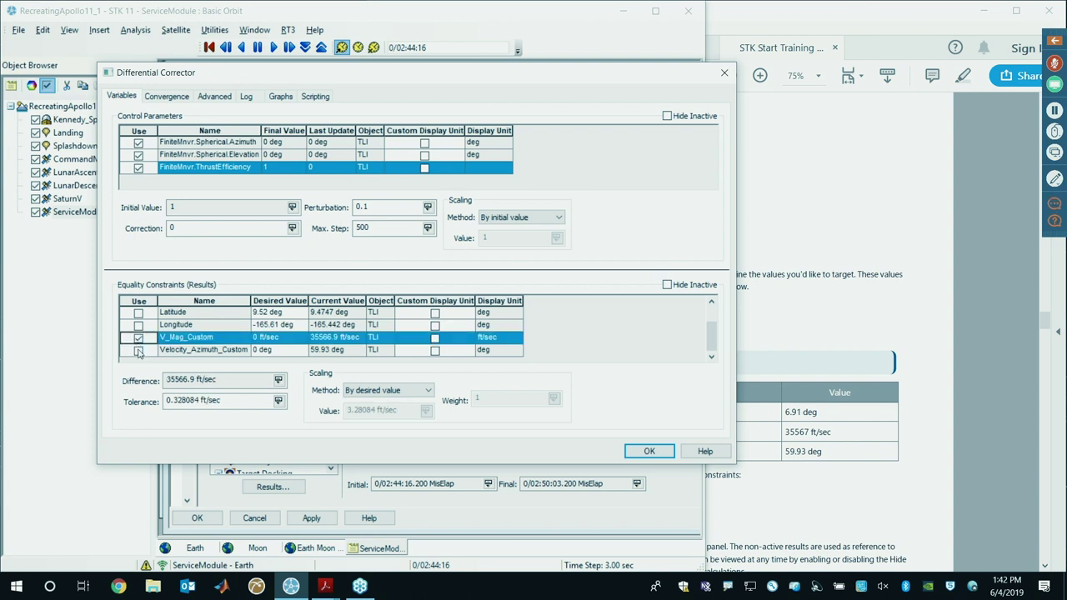
pyautogui.click(138, 352)
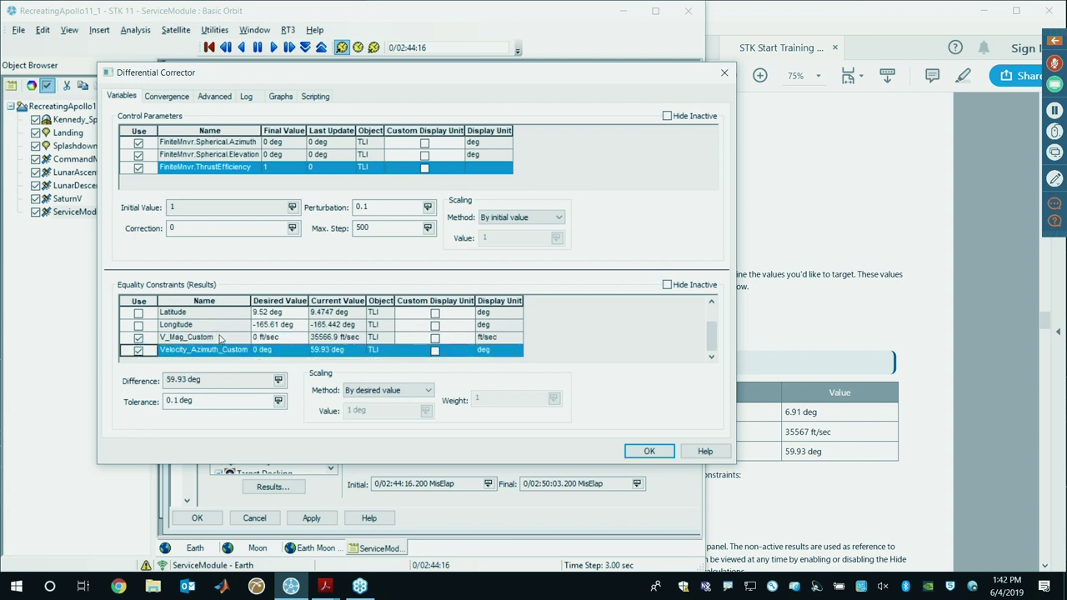
pyautogui.scroll(1, 209, 327)
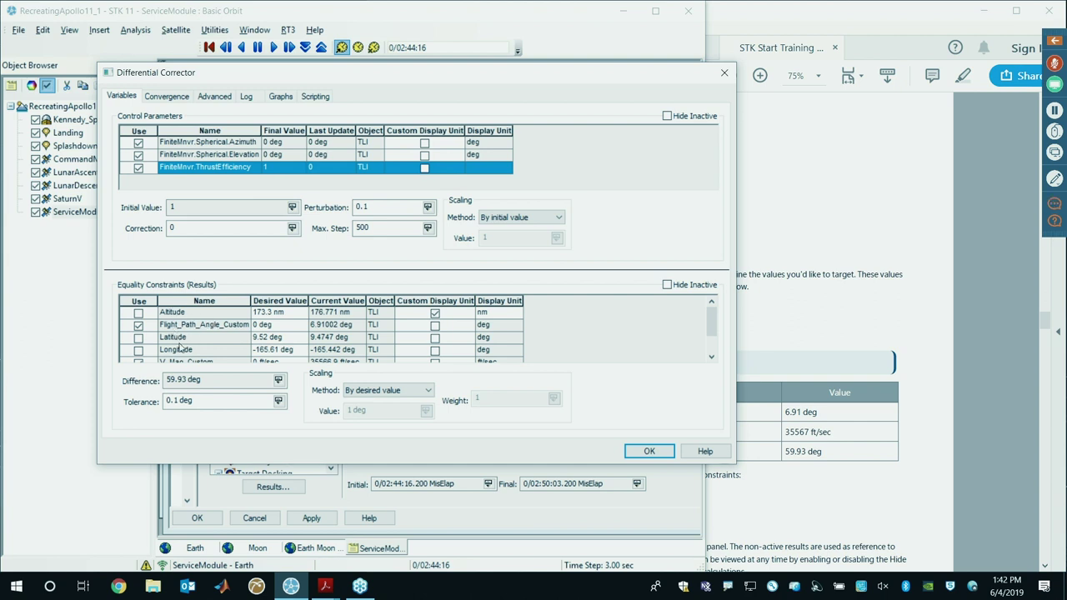
# Step: Review the unused altitude, latitude and longitude results and hide the inactive equality constraints
pyautogui.click(271, 313)
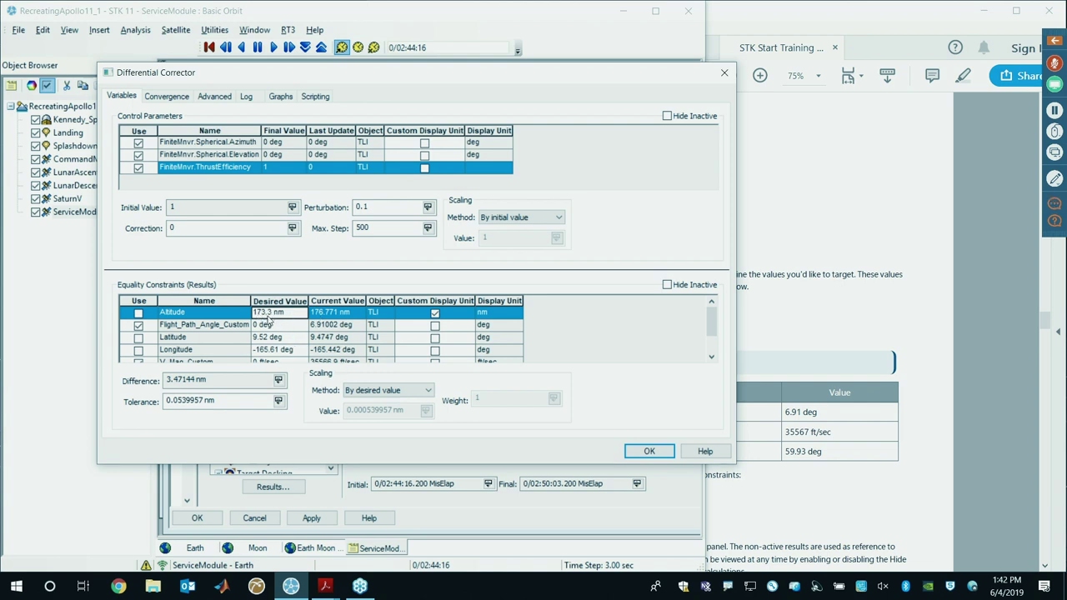
pyautogui.scroll(-1, 270, 324)
pyautogui.scroll(1, 273, 327)
pyautogui.scroll(-1, 277, 326)
pyautogui.scroll(1, 285, 323)
pyautogui.click(667, 285)
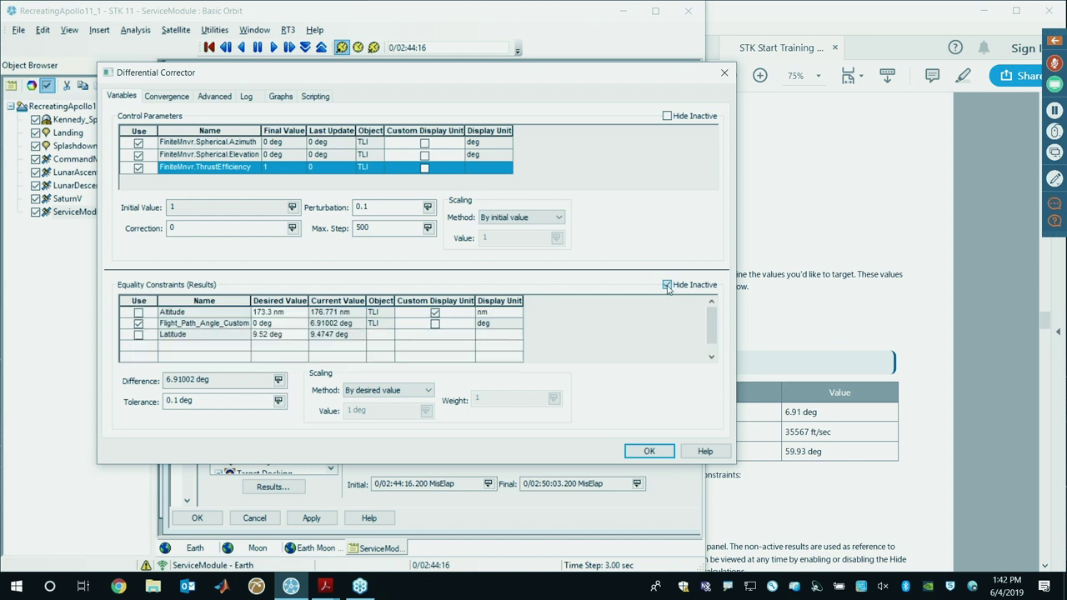
pyautogui.click(667, 285)
pyautogui.click(667, 285)
pyautogui.click(667, 285)
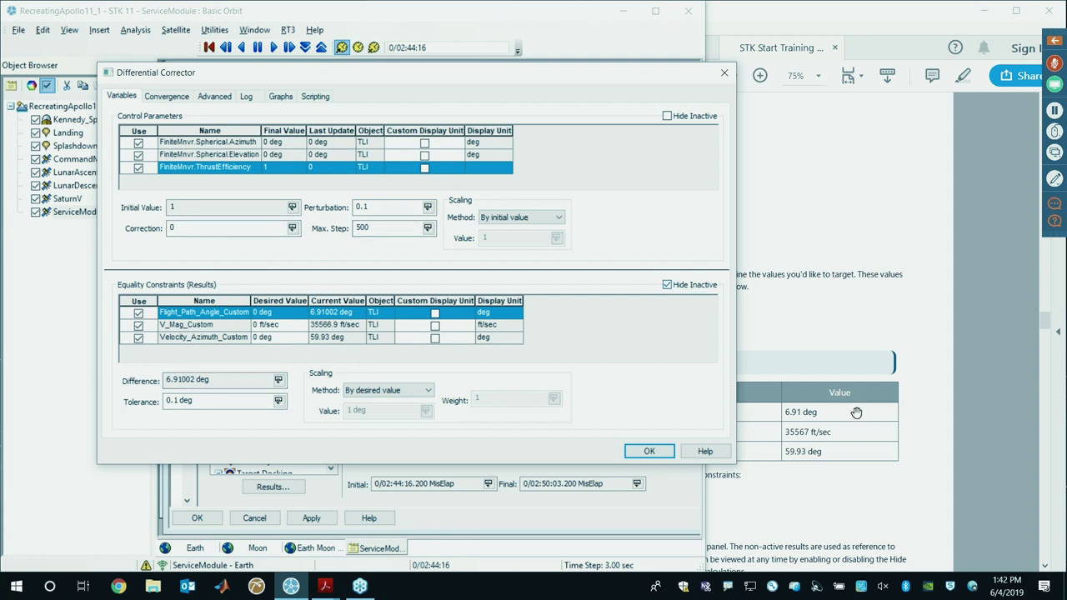
# Step: Copy 6.91 deg from the training manual into the desired value of Flight_Path_Angle_Custom
pyautogui.click(824, 411)
pyautogui.moveTo(824, 411); pyautogui.dragTo(784, 412)
pyautogui.hotkey('ctrl', 'c')
pyautogui.scroll(-3, 731, 344)
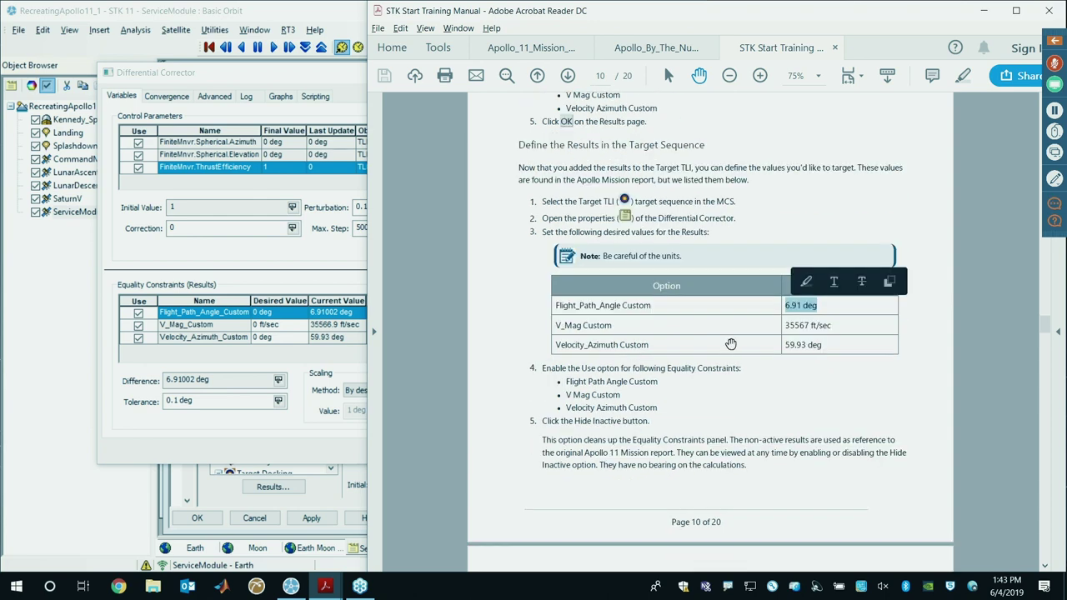
pyautogui.scroll(-1, 730, 344)
pyautogui.click(262, 312)
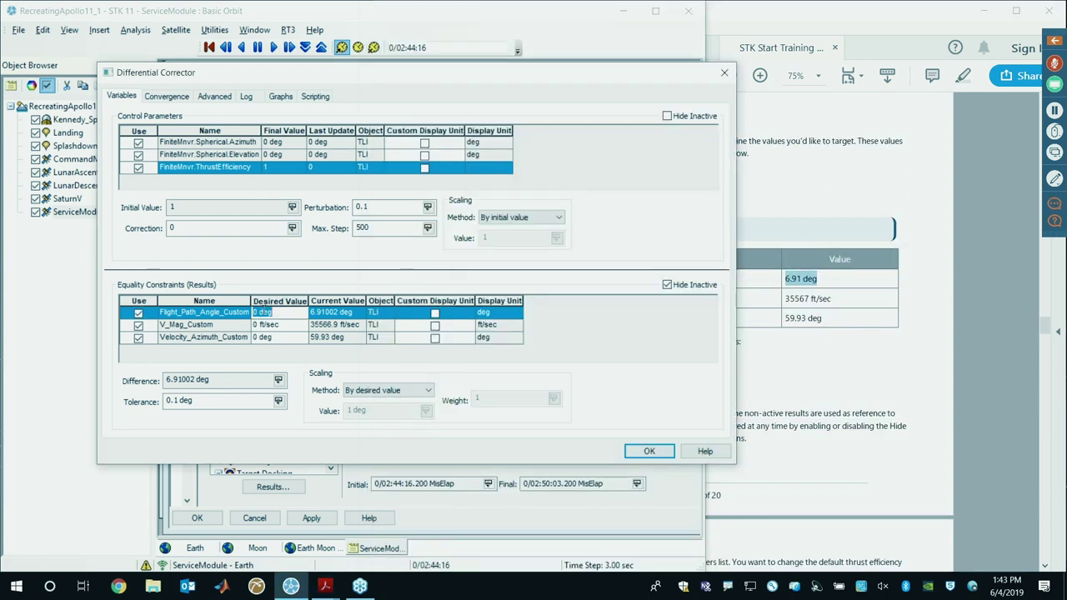
pyautogui.hotkey('ctrl', 'v')
pyautogui.click(266, 329)
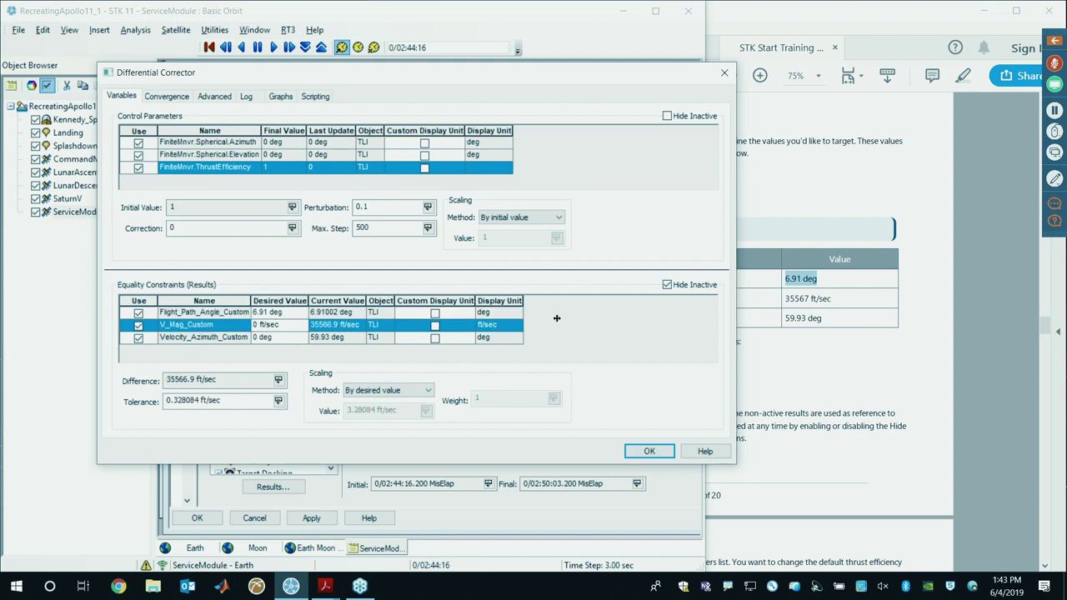
# Step: Copy 35567 ft/sec from the training manual into the desired value of V_Mag_Custom
pyautogui.click(818, 306)
pyautogui.moveTo(835, 301); pyautogui.dragTo(784, 299)
pyautogui.hotkey('ctrl', 'c')
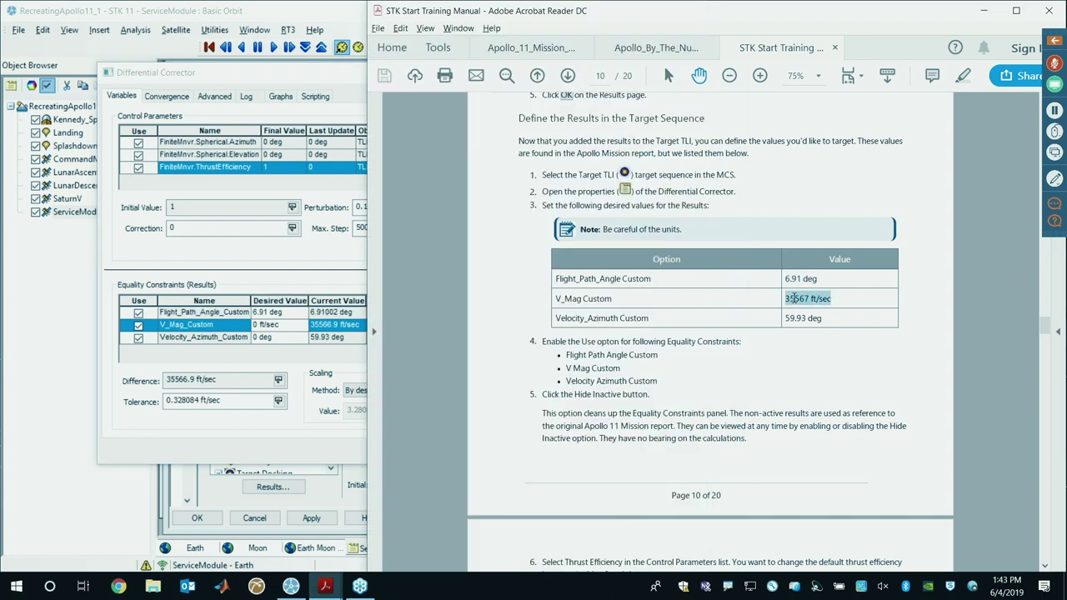
pyautogui.click(286, 325)
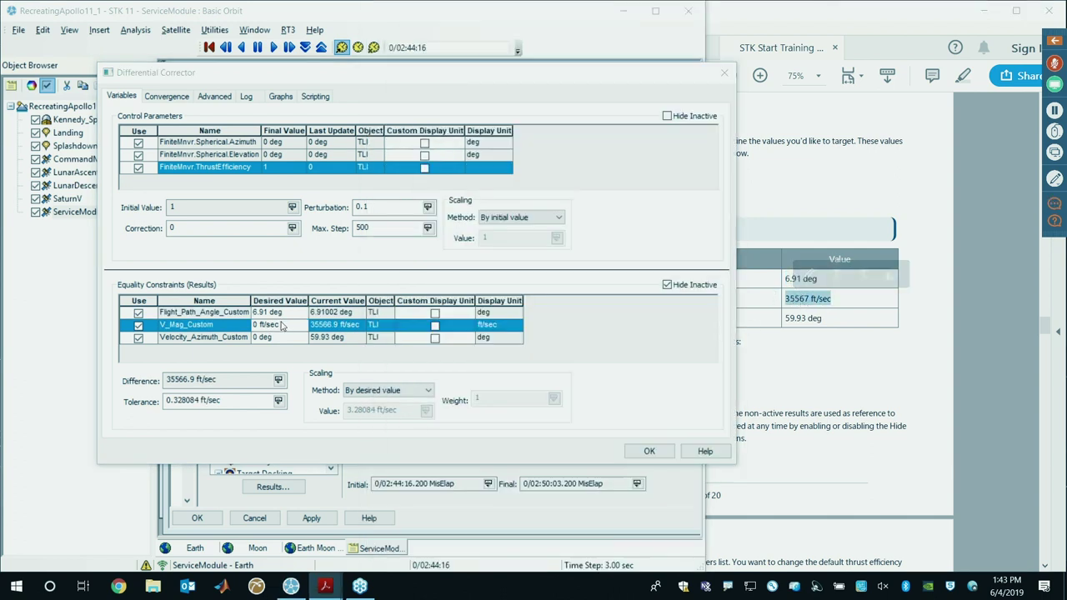
pyautogui.hotkey('ctrl', 'v')
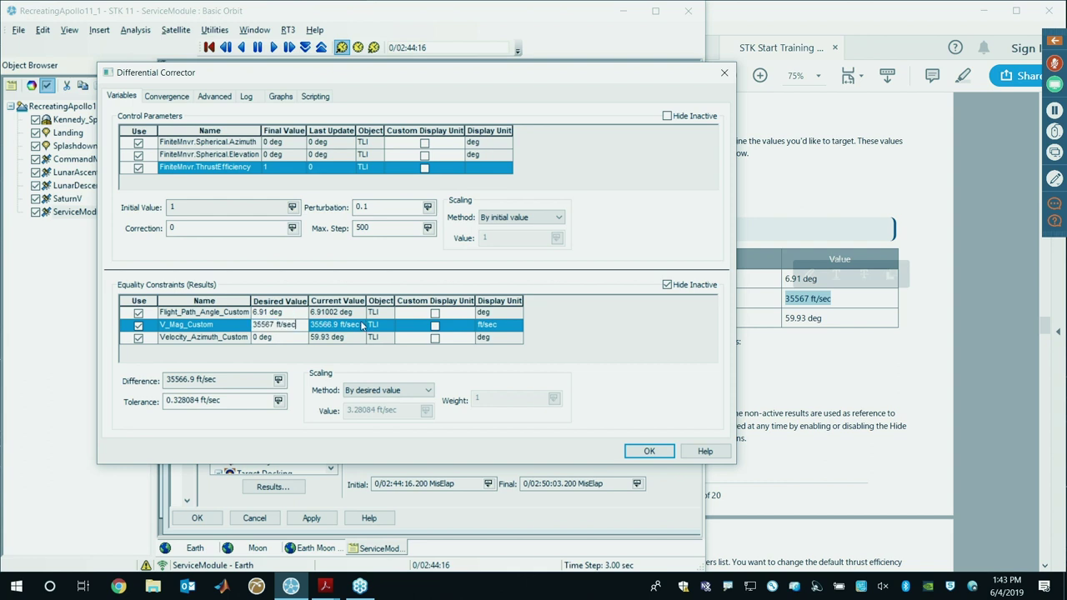
pyautogui.click(267, 339)
pyautogui.click(282, 325)
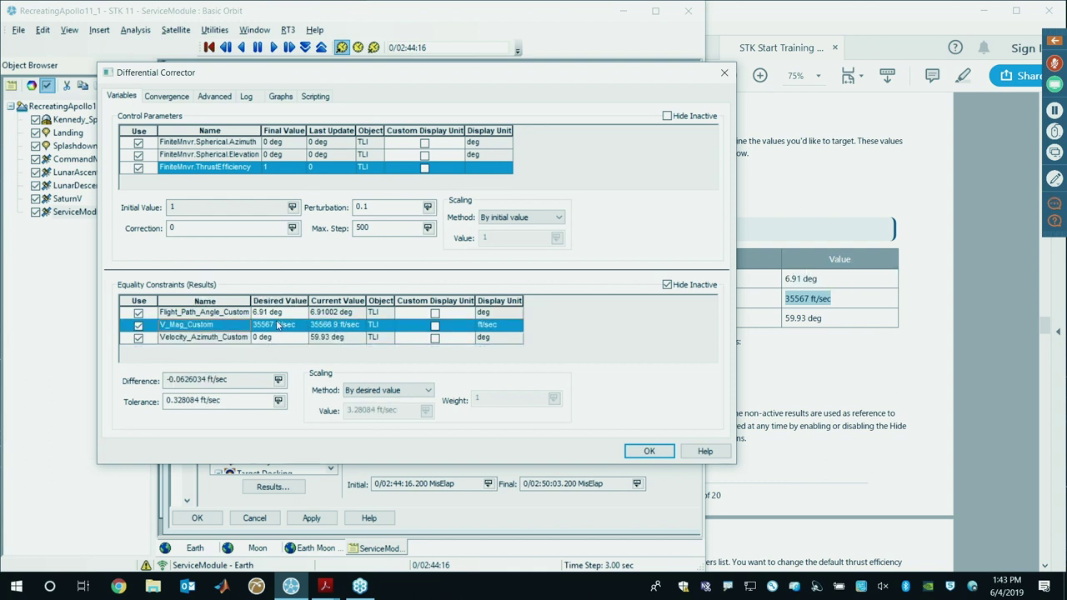
# Step: Copy 59.93 deg from the training manual into Velocity_Azimuth_Custom's desired value and check the constraints' desired against current values
pyautogui.click(810, 320)
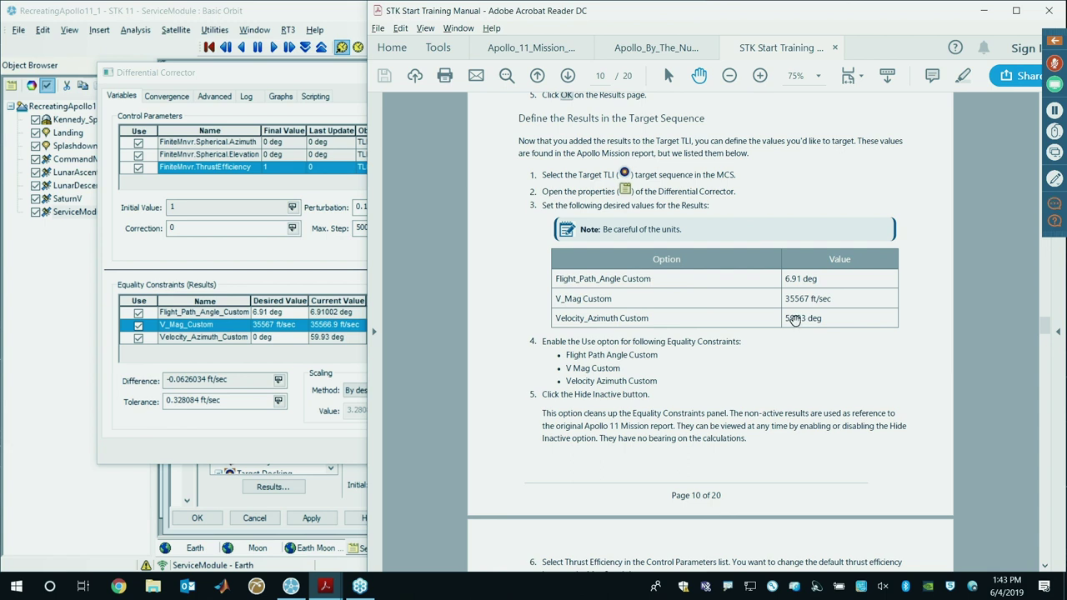
pyautogui.moveTo(785, 319); pyautogui.dragTo(827, 319)
pyautogui.hotkey('ctrl', 'c')
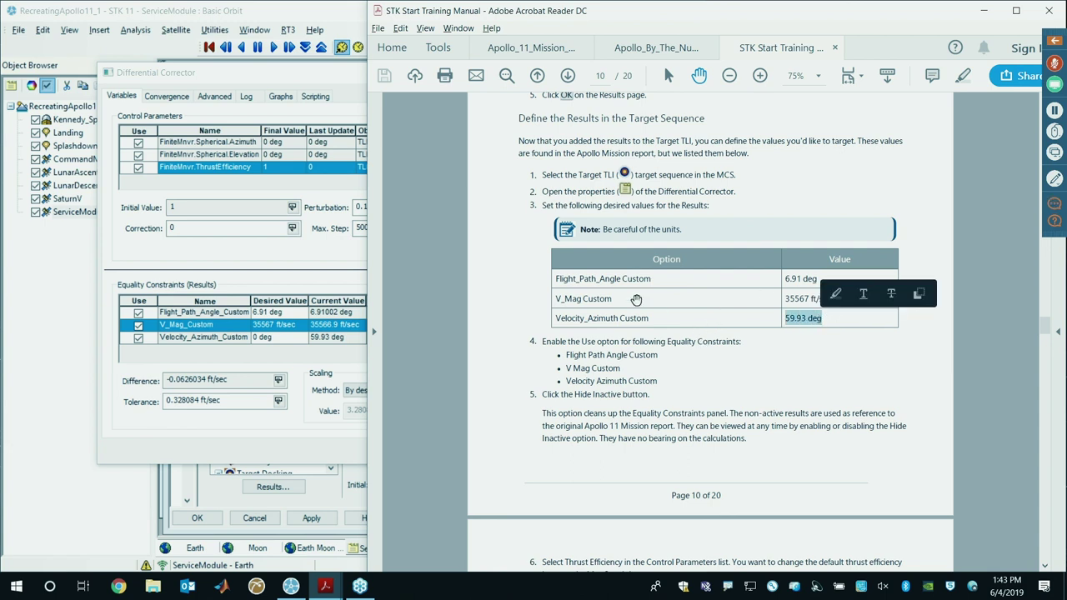
pyautogui.doubleClick(271, 339)
pyautogui.hotkey('ctrl', 'v')
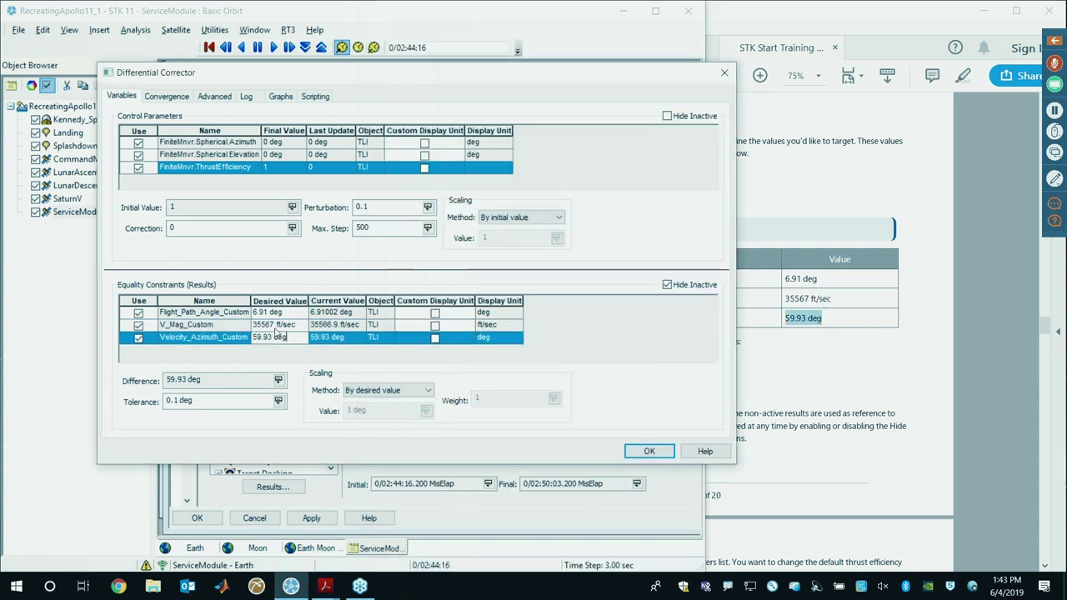
pyautogui.click(276, 326)
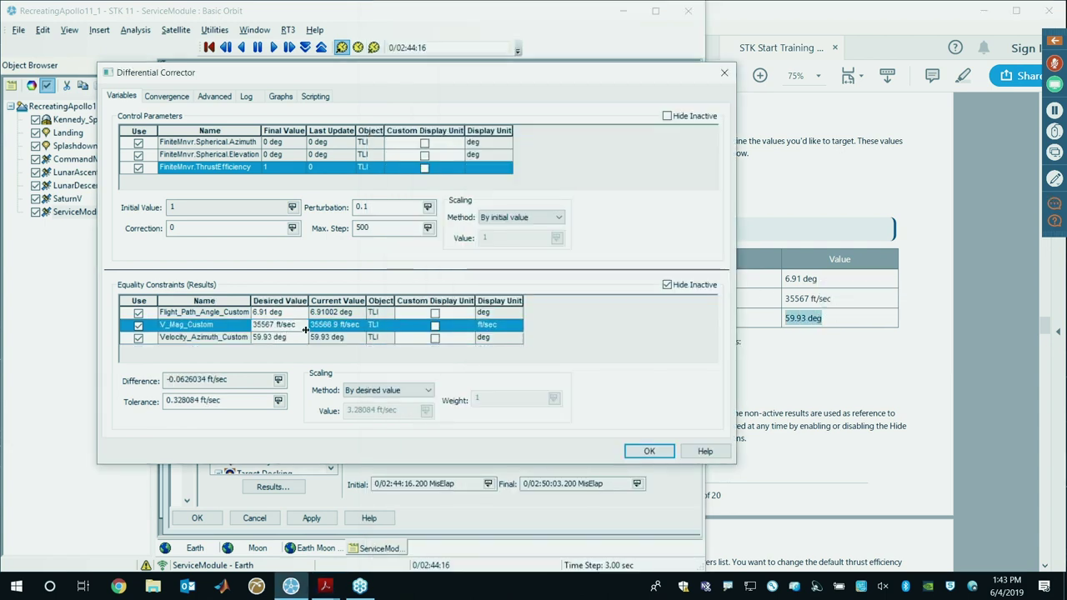
pyautogui.click(348, 336)
pyautogui.click(334, 313)
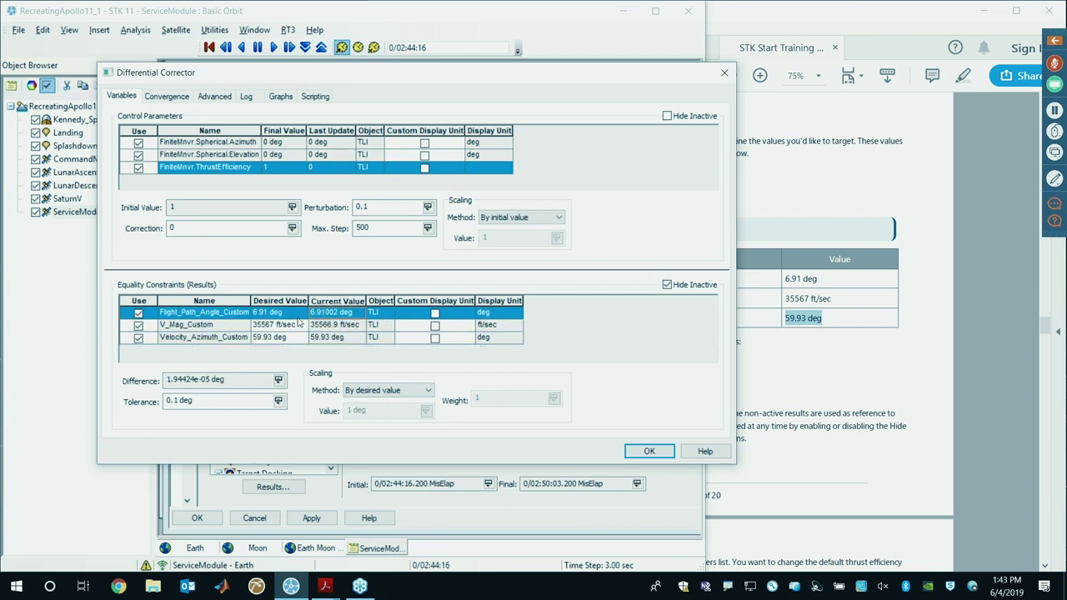
# Step: Consult the training manual's thrust efficiency instructions and edit the perturbation of the FiniteMnvr.ThrustEfficiency control parameter to match
pyautogui.click(813, 313)
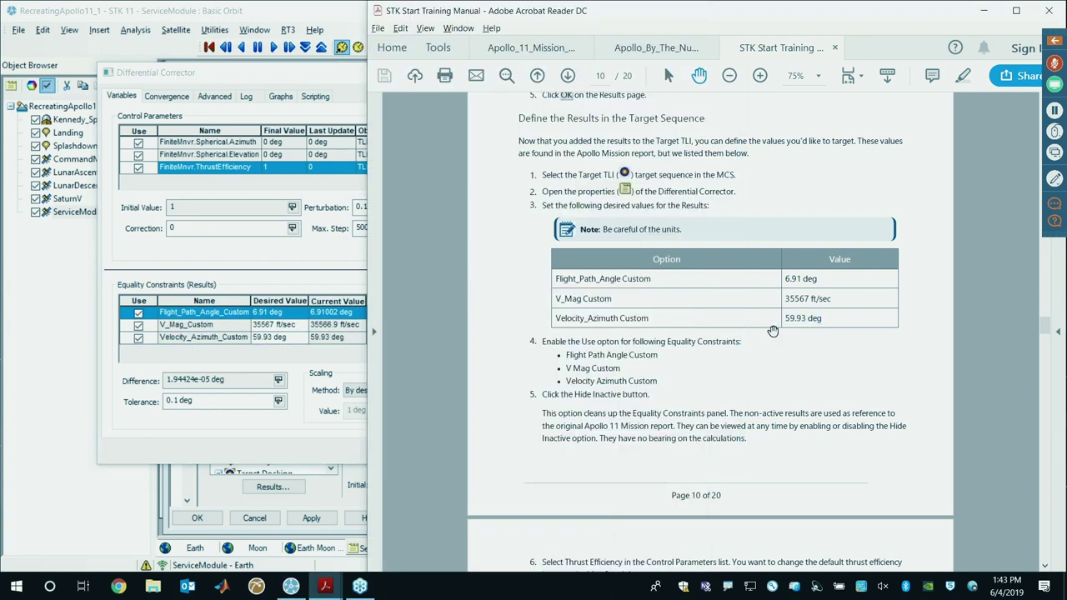
pyautogui.scroll(-2, 772, 331)
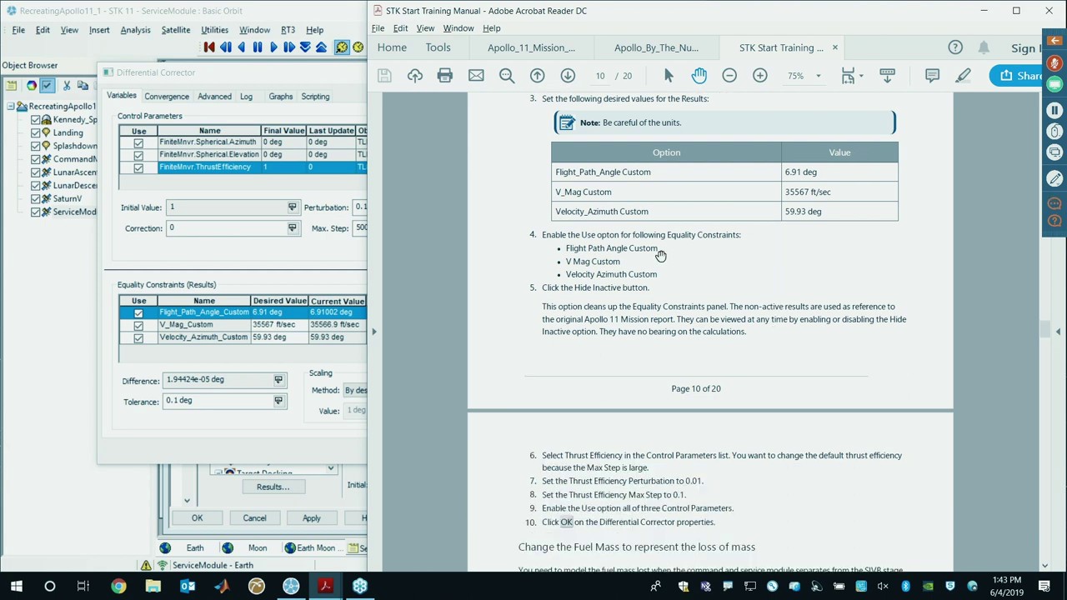
pyautogui.click(212, 170)
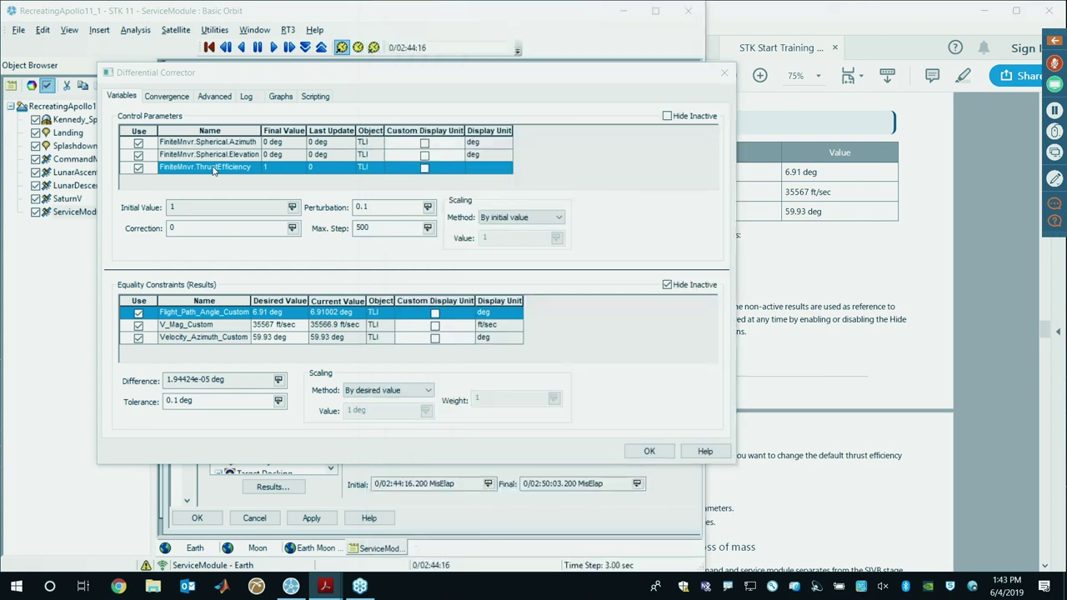
pyautogui.doubleClick(364, 206)
pyautogui.write('0.1')
pyautogui.press('Return')
pyautogui.click(367, 206)
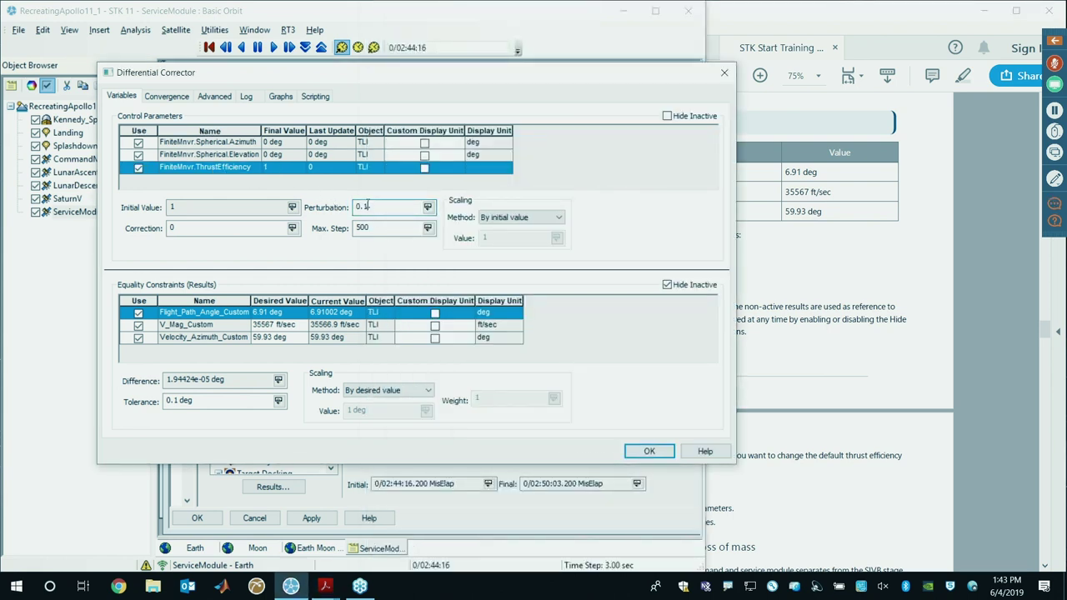
pyautogui.doubleClick(365, 206)
pyautogui.click(371, 206)
# Step: Set the thrust efficiency's Max. Step to 0.1, check it against the perturbation, and accept the Differential Corrector settings
pyautogui.doubleClick(358, 228)
pyautogui.click(375, 205)
pyautogui.moveTo(381, 229); pyautogui.dragTo(337, 231)
pyautogui.write('0.1')
pyautogui.click(385, 205)
pyautogui.click(390, 211)
pyautogui.moveTo(356, 205); pyautogui.dragTo(392, 208)
pyautogui.click(387, 209)
pyautogui.click(372, 229)
pyautogui.moveTo(372, 229); pyautogui.dragTo(350, 228)
pyautogui.click(375, 210)
pyautogui.click(650, 451)
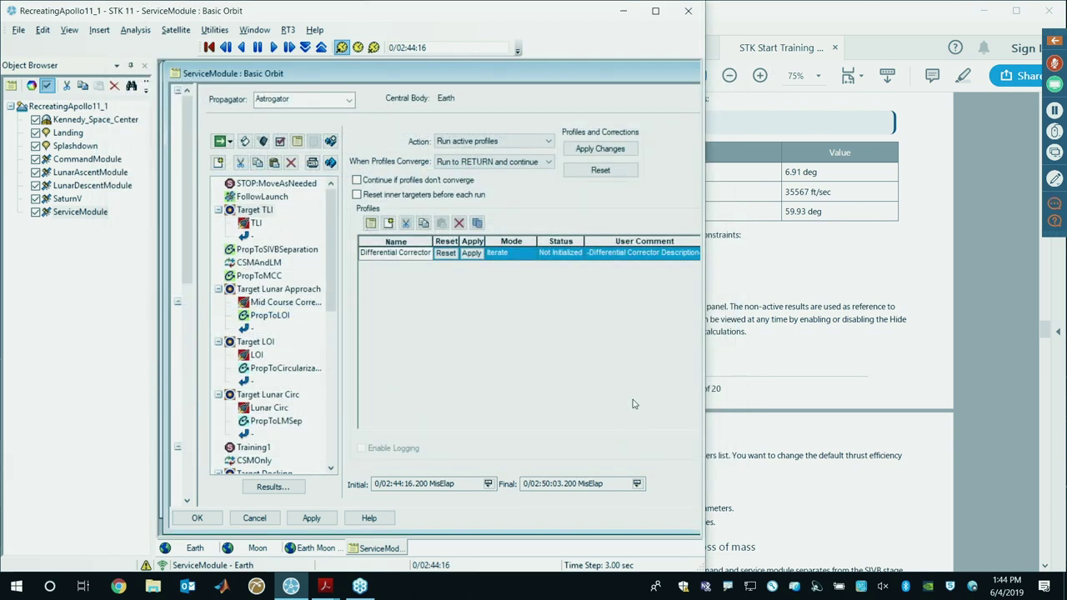
# Step: Read the training manual's instructions for changing the fuel mass to represent the loss of mass
pyautogui.click(766, 350)
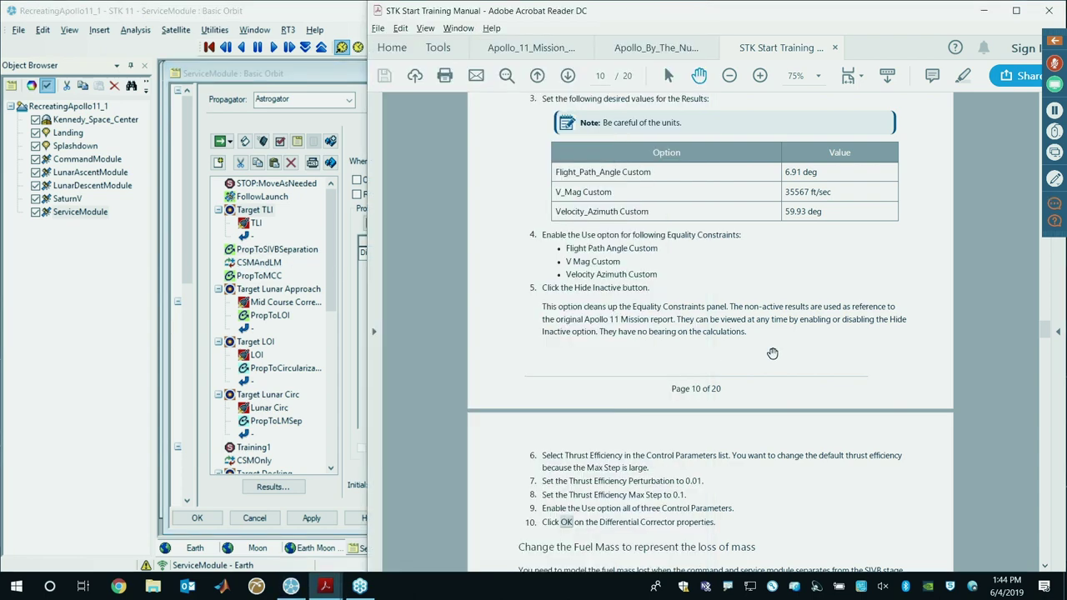
pyautogui.scroll(-2, 766, 350)
pyautogui.scroll(-8, 767, 350)
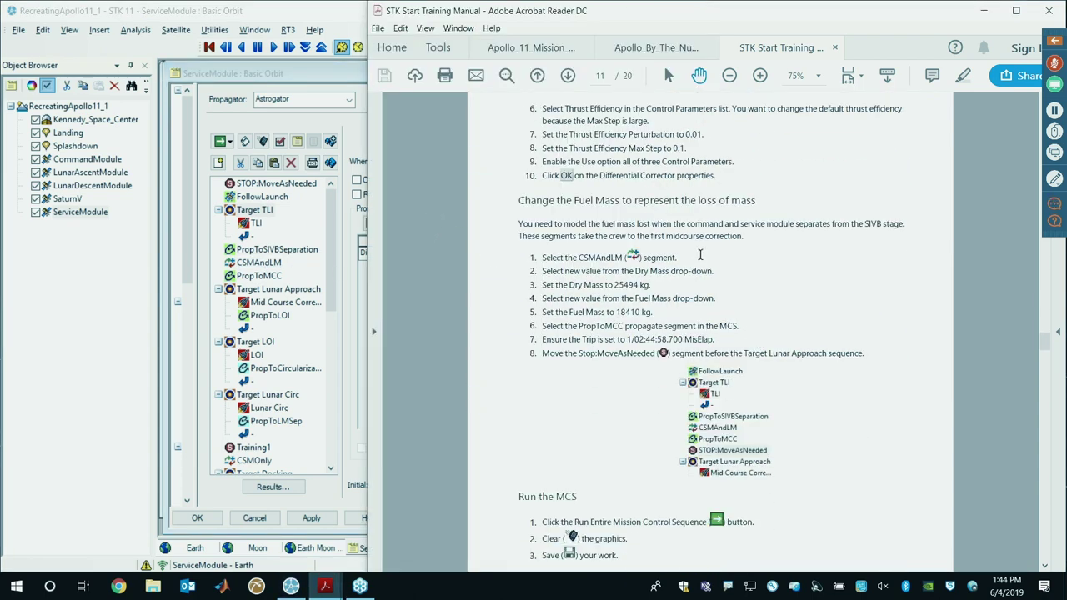
pyautogui.scroll(-1, 692, 246)
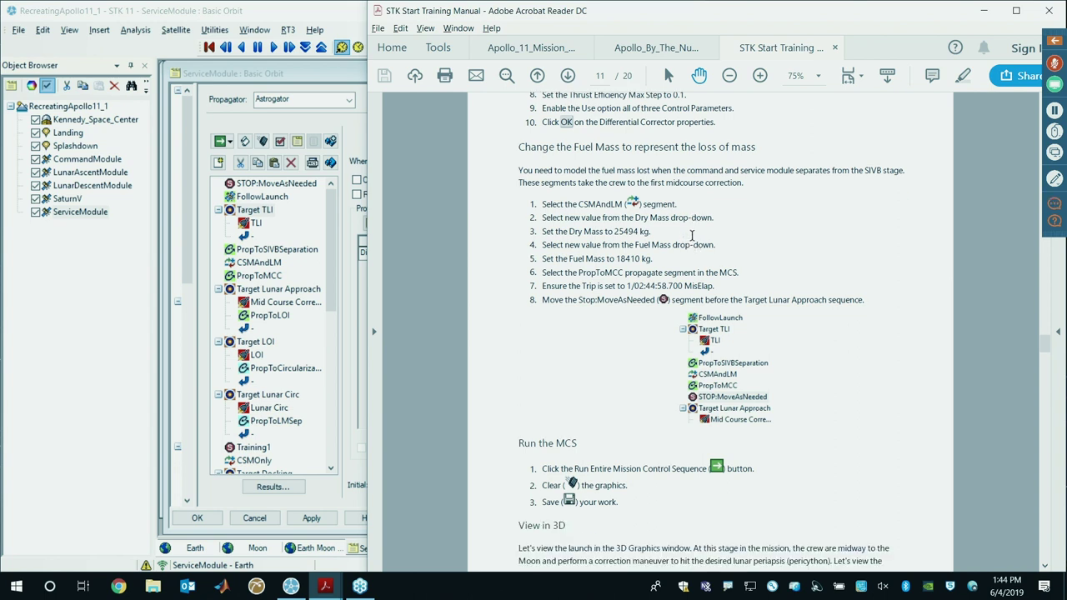
pyautogui.scroll(-1, 697, 216)
pyautogui.scroll(1, 697, 209)
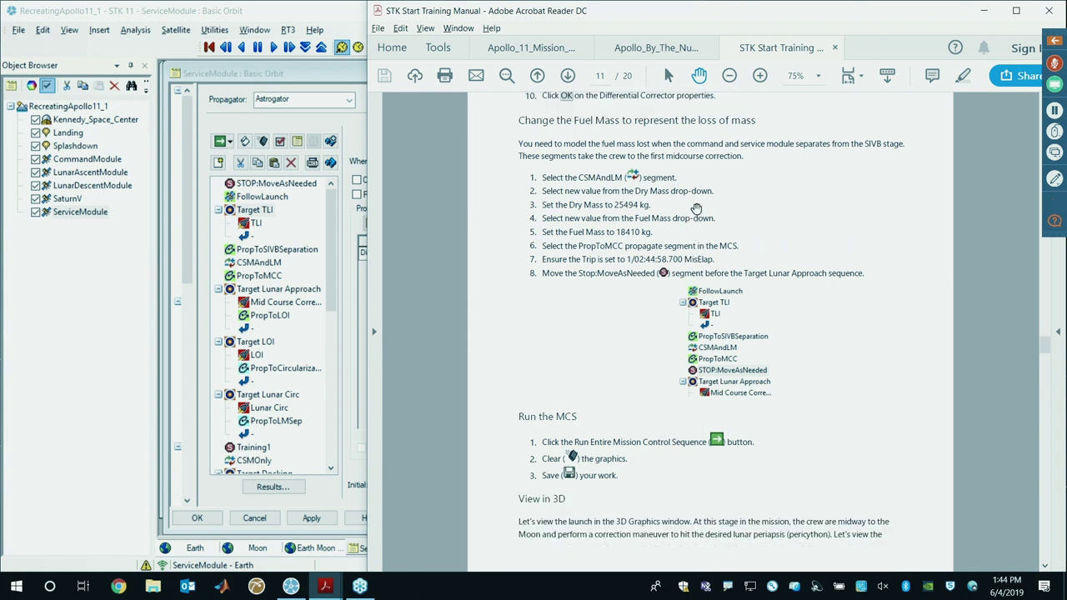
pyautogui.doubleClick(582, 120)
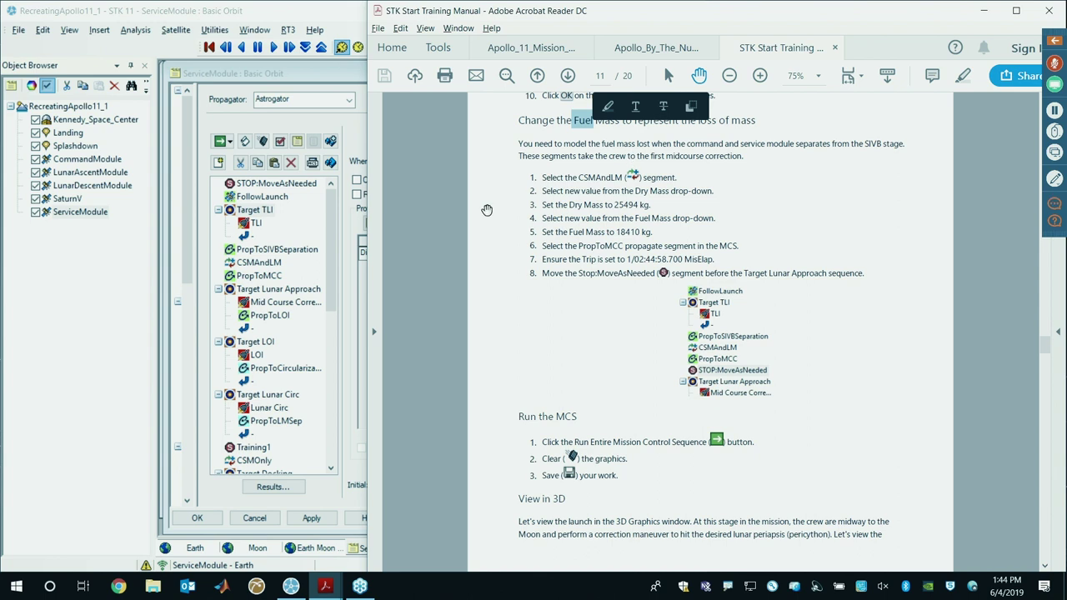
# Step: Review the TLI segment and examine the initial and final times of the PropToSIVBSeparation segment in STK
pyautogui.click(255, 224)
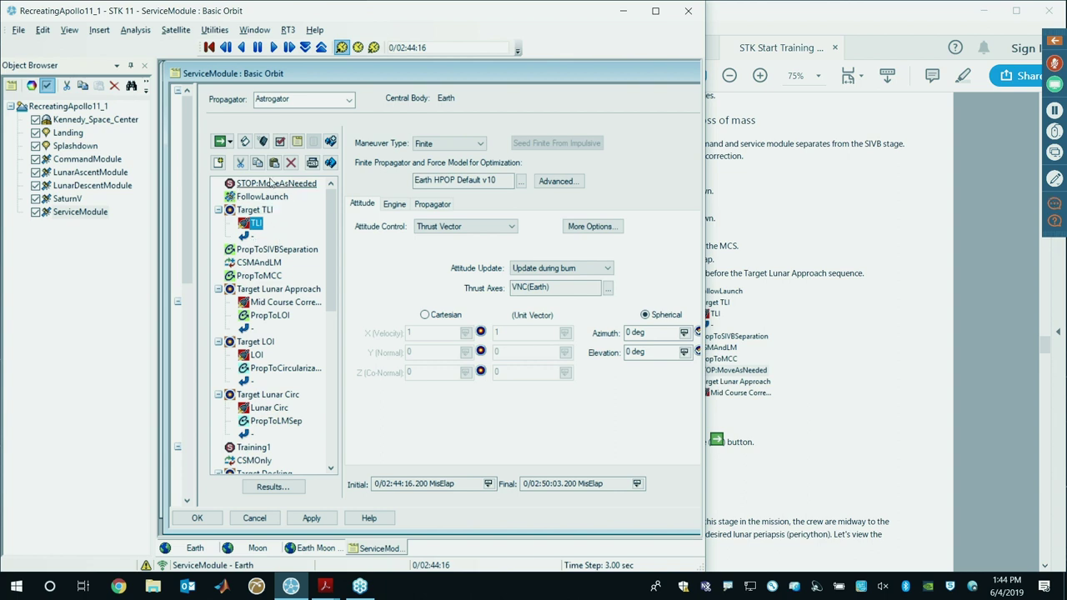
pyautogui.click(263, 250)
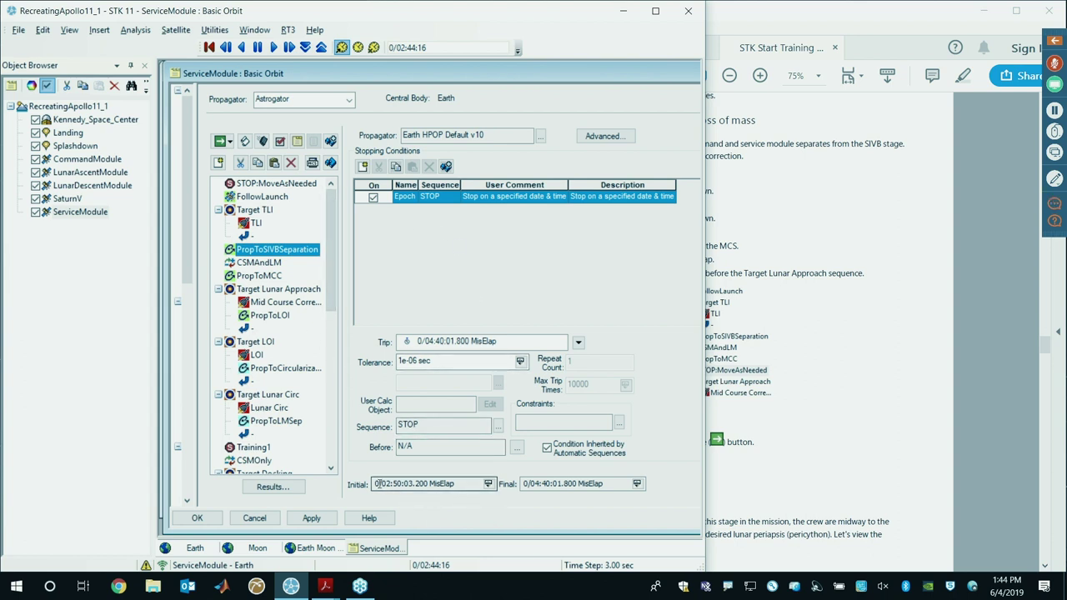
pyautogui.moveTo(377, 484); pyautogui.dragTo(410, 484)
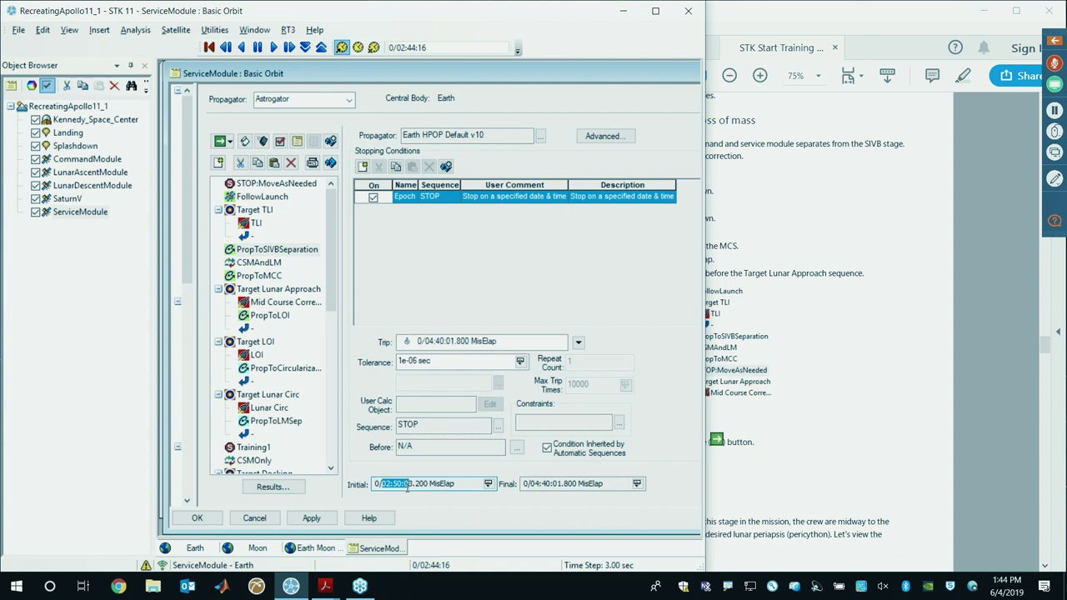
pyautogui.moveTo(567, 483); pyautogui.dragTo(536, 485)
pyautogui.click(550, 484)
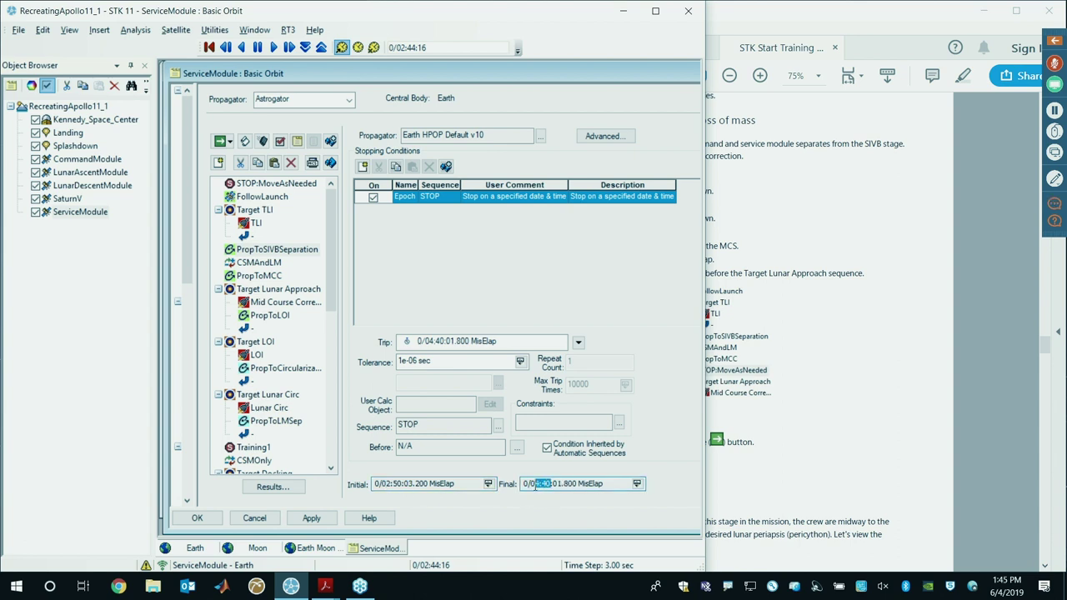
pyautogui.click(535, 484)
pyautogui.moveTo(535, 484); pyautogui.dragTo(551, 483)
pyautogui.moveTo(544, 487); pyautogui.dragTo(527, 490)
# Step: Look up the CSMAndLM masses in the training manual and set the segment's Dry Mass to a new value of 25494 kg
pyautogui.click(260, 263)
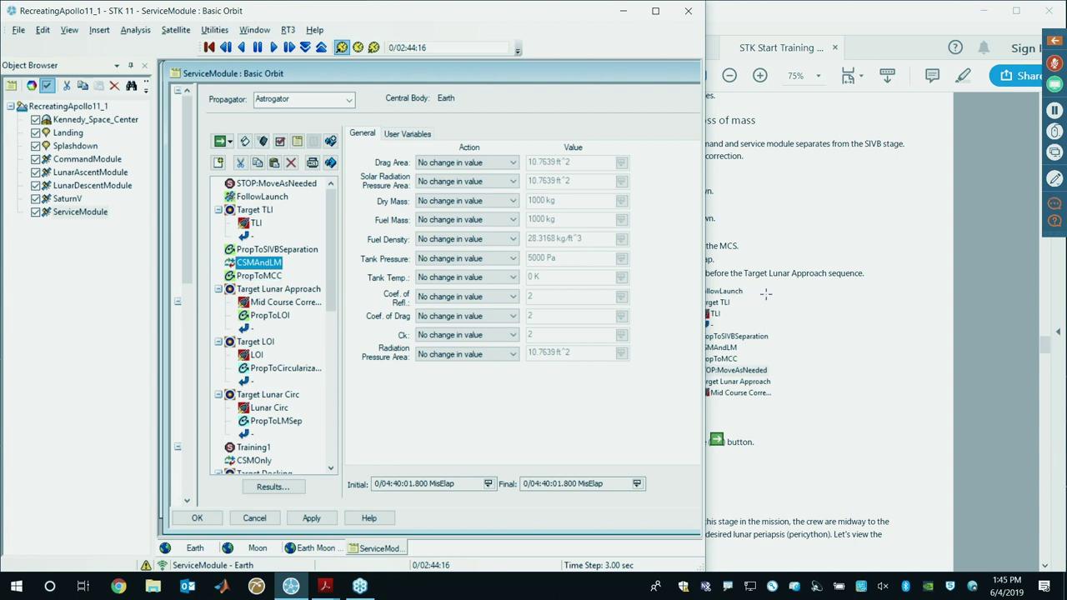
pyautogui.click(766, 293)
pyautogui.scroll(1, 666, 215)
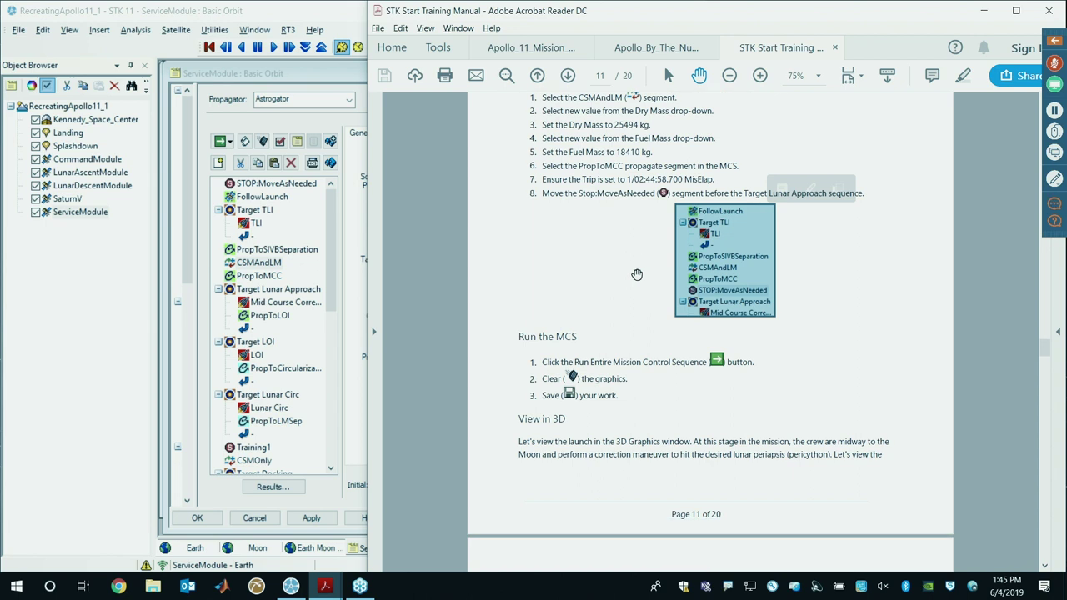
pyautogui.click(633, 215)
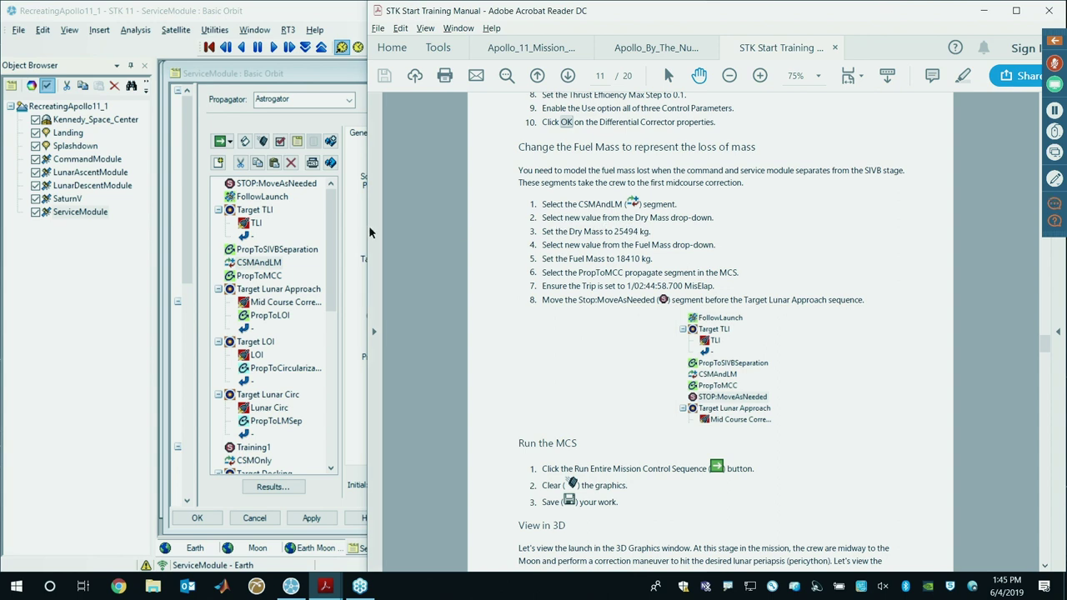
pyautogui.moveTo(614, 230); pyautogui.dragTo(640, 233)
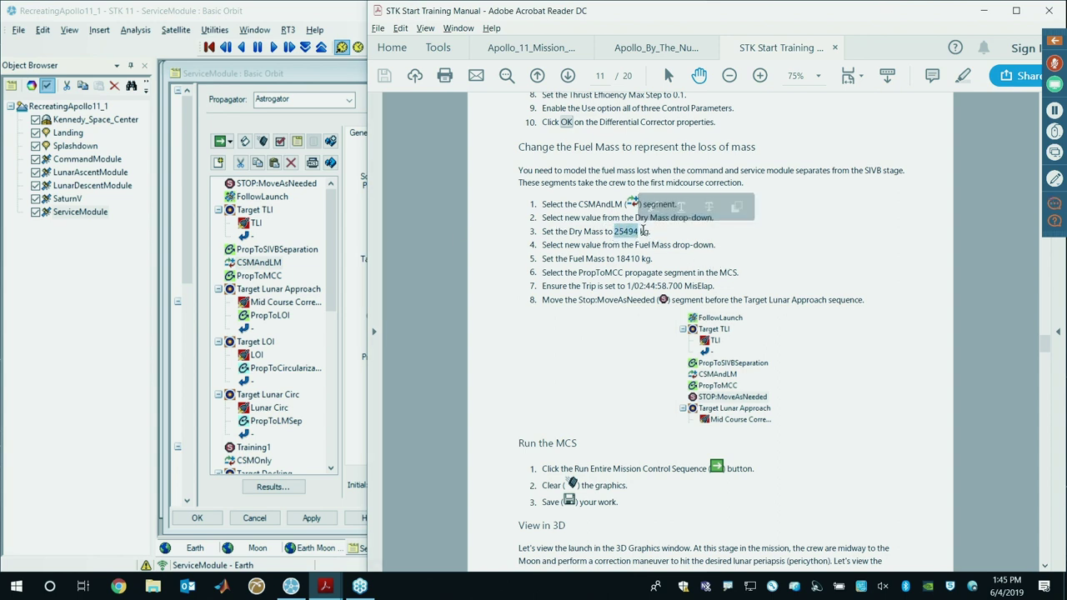
pyautogui.click(331, 250)
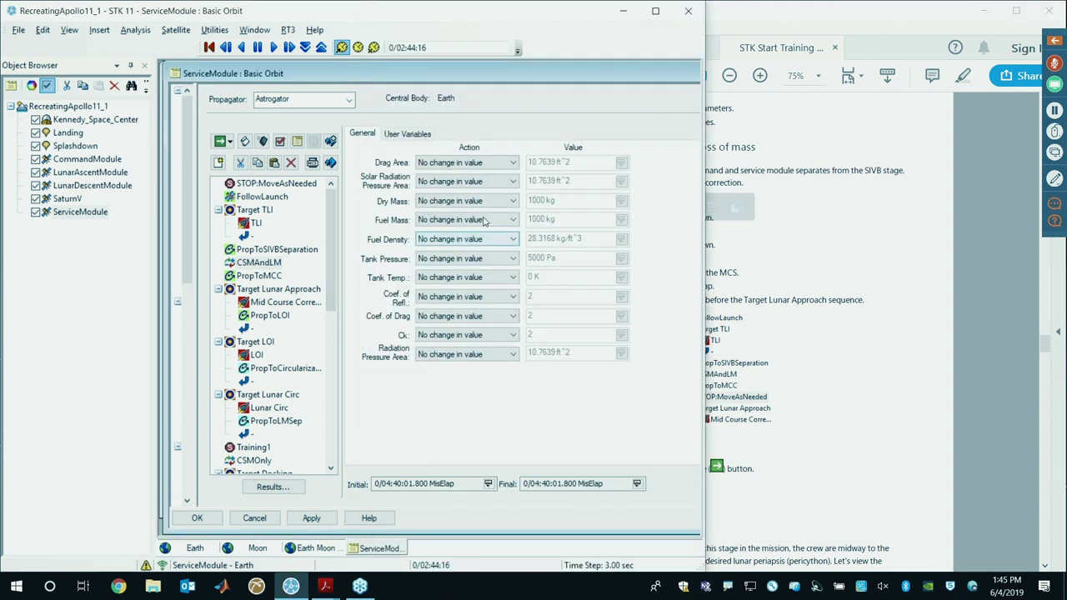
pyautogui.click(460, 201)
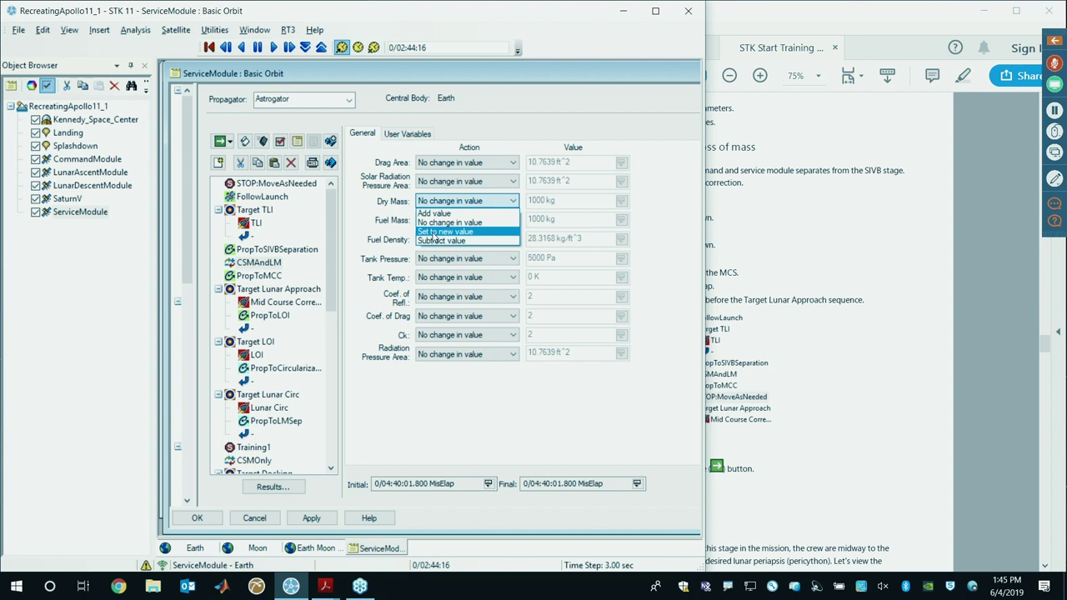
pyautogui.click(434, 232)
pyautogui.write('25494')
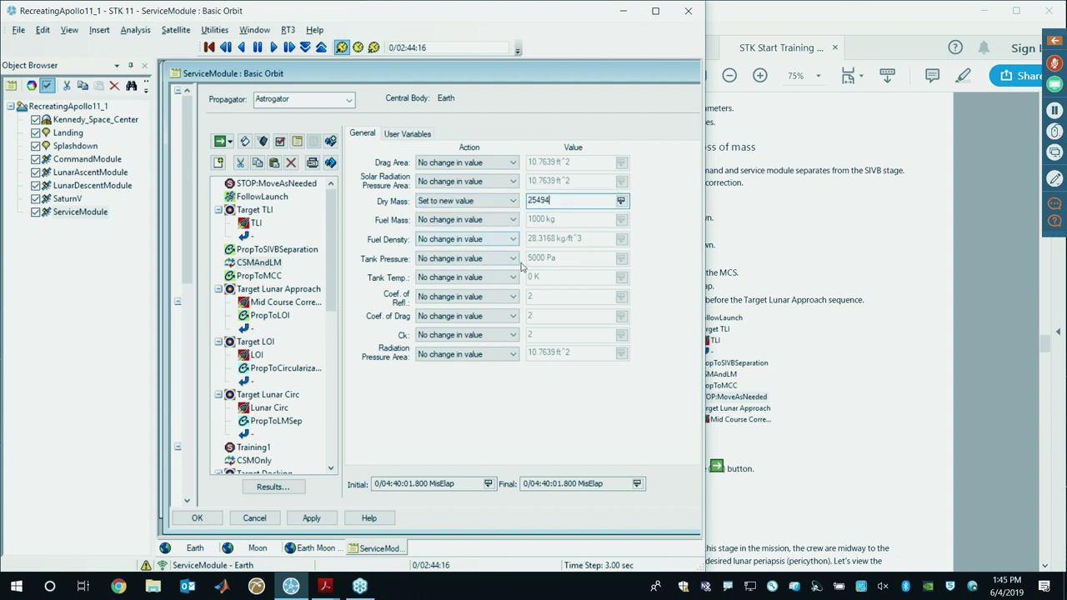
# Step: Copy the fuel mass from the training manual and set CSMAndLM's Fuel Mass to a new value of 18410 kg
pyautogui.click(784, 289)
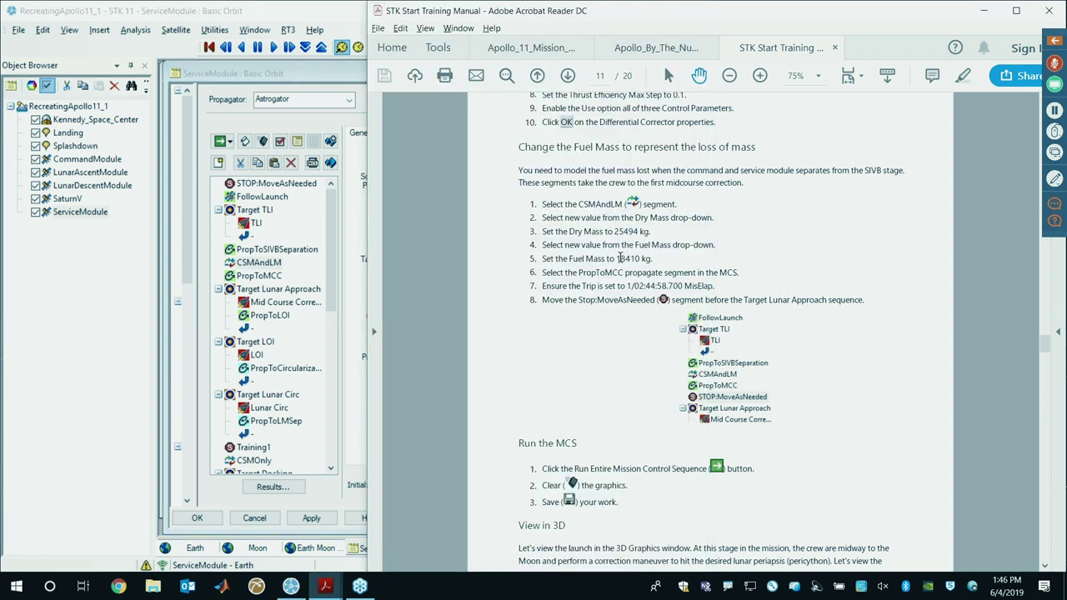
pyautogui.click(631, 259)
pyautogui.moveTo(617, 259); pyautogui.dragTo(640, 259)
pyautogui.hotkey('ctrl', 'c')
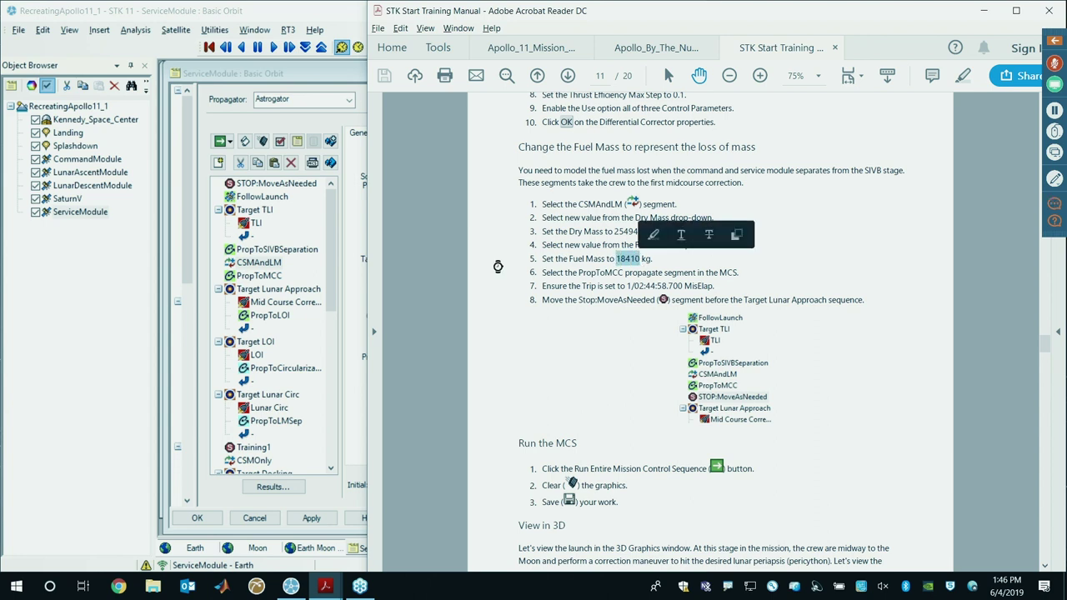
pyautogui.click(354, 252)
pyautogui.click(466, 220)
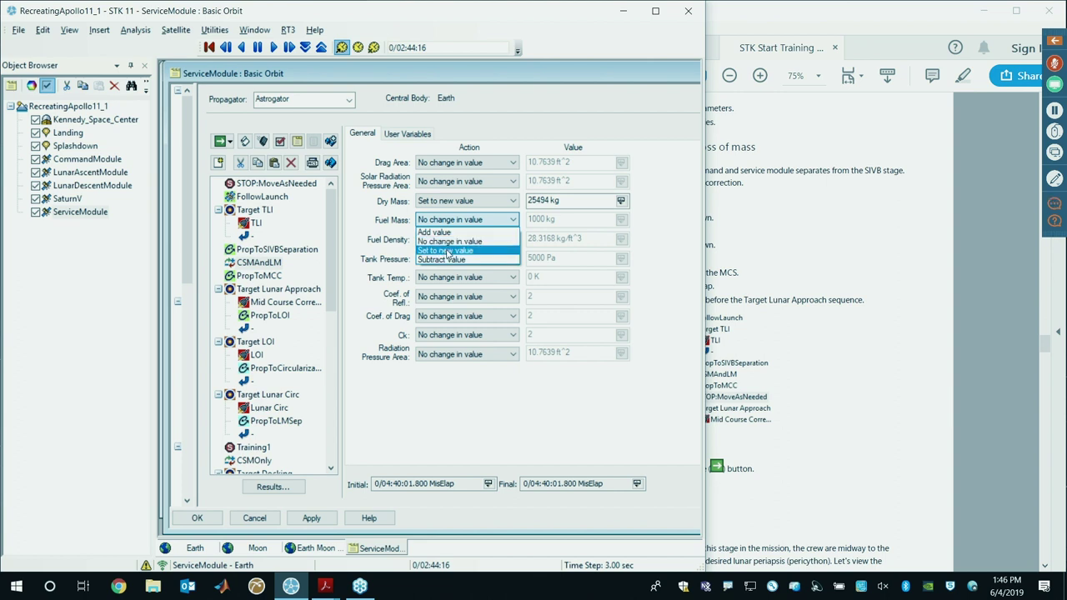
pyautogui.click(445, 252)
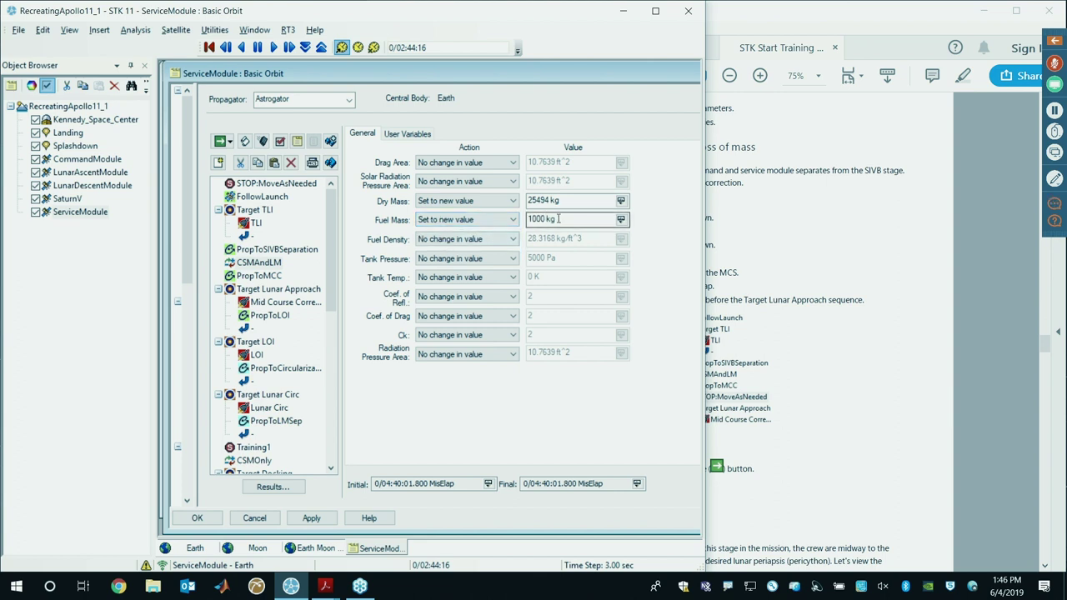
pyautogui.hotkey('ctrl', 'v')
pyautogui.click(566, 219)
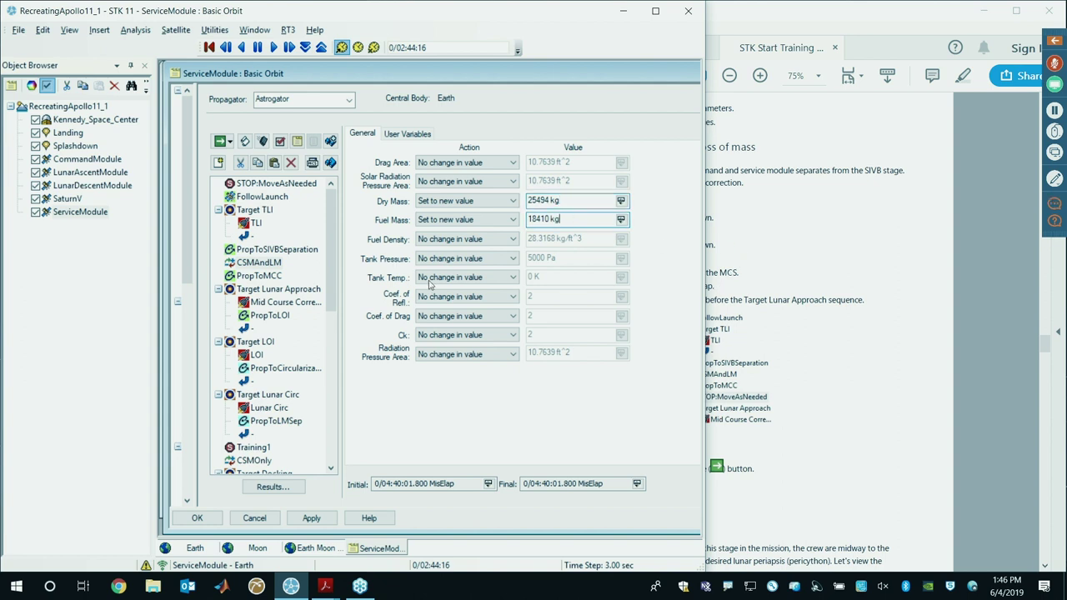
# Step: Check PropToMCC's trip value against the training manual and move the STOP:MoveAsNeeded segment directly before Target Lunar Approach
pyautogui.click(806, 332)
pyautogui.scroll(-1, 766, 283)
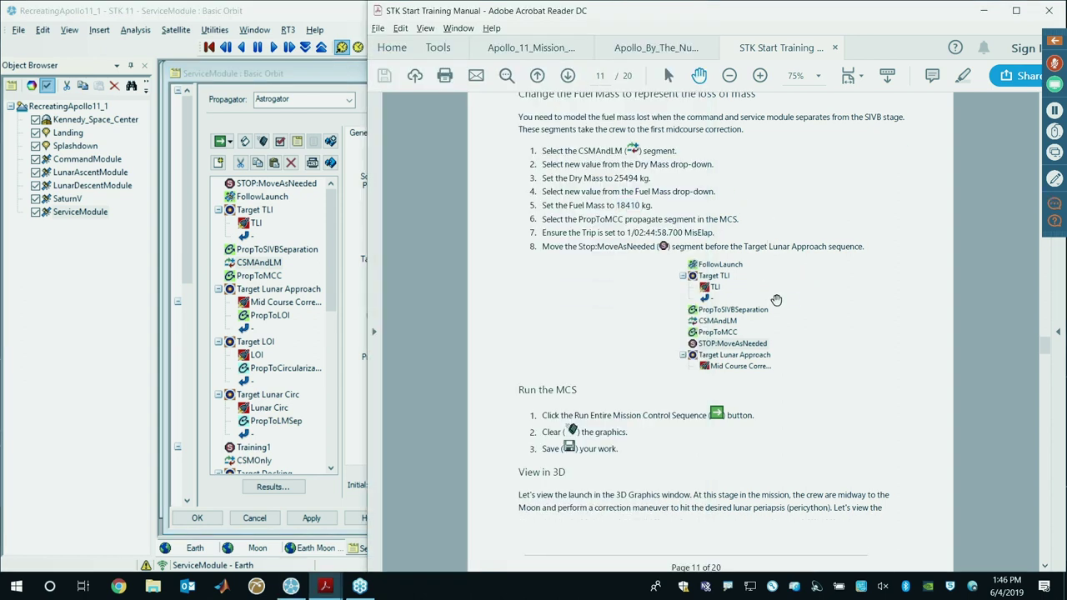
pyautogui.click(259, 275)
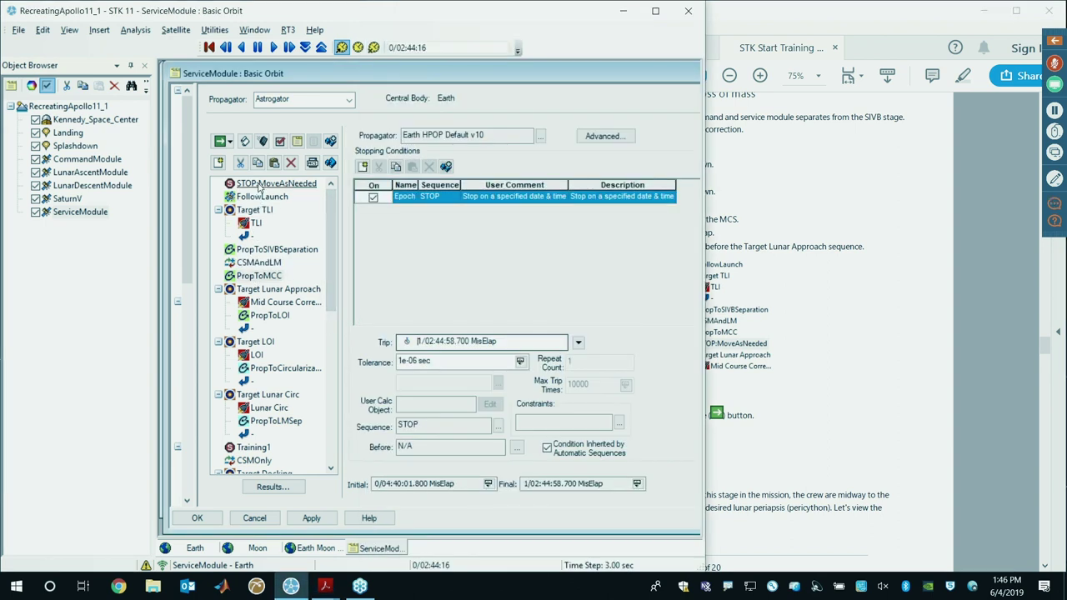
pyautogui.moveTo(259, 188); pyautogui.dragTo(255, 290)
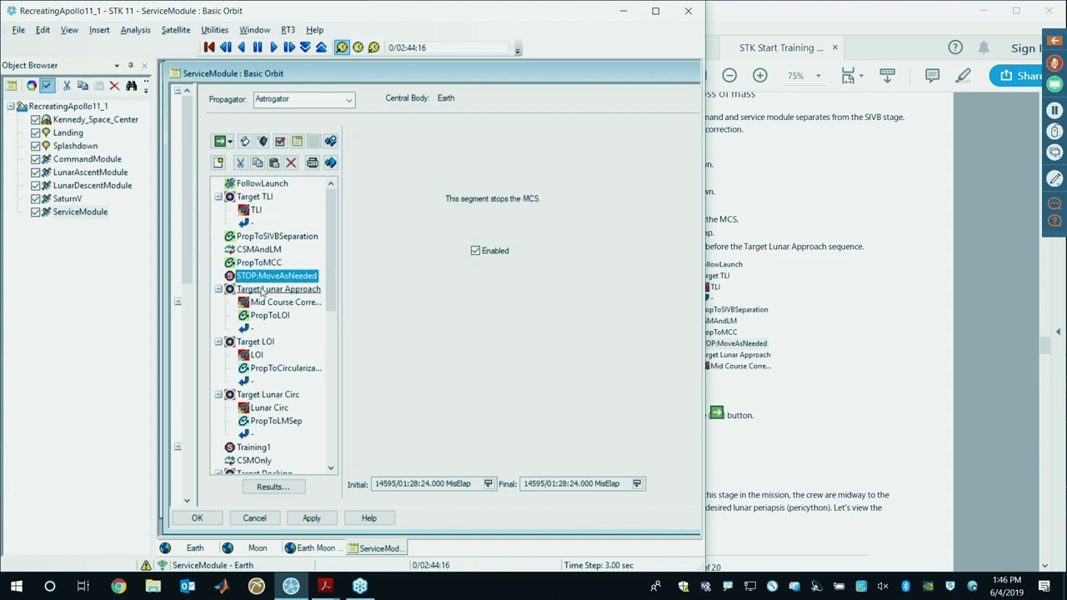
pyautogui.click(257, 263)
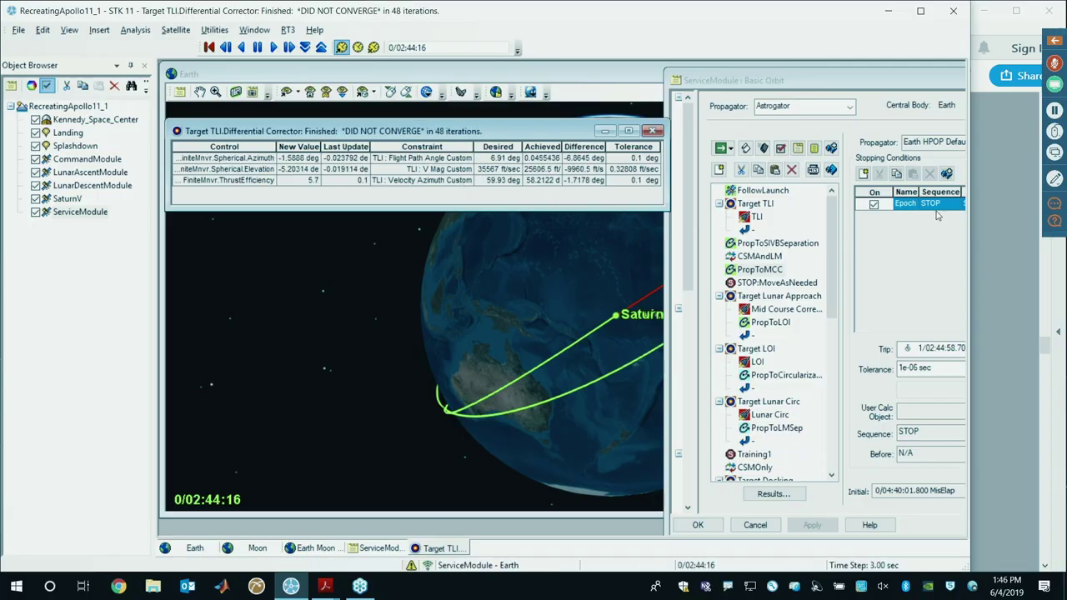
# Step: Look up the desired Target TLI result values in the training manual and return to STK
pyautogui.click(1016, 295)
pyautogui.scroll(8, 704, 286)
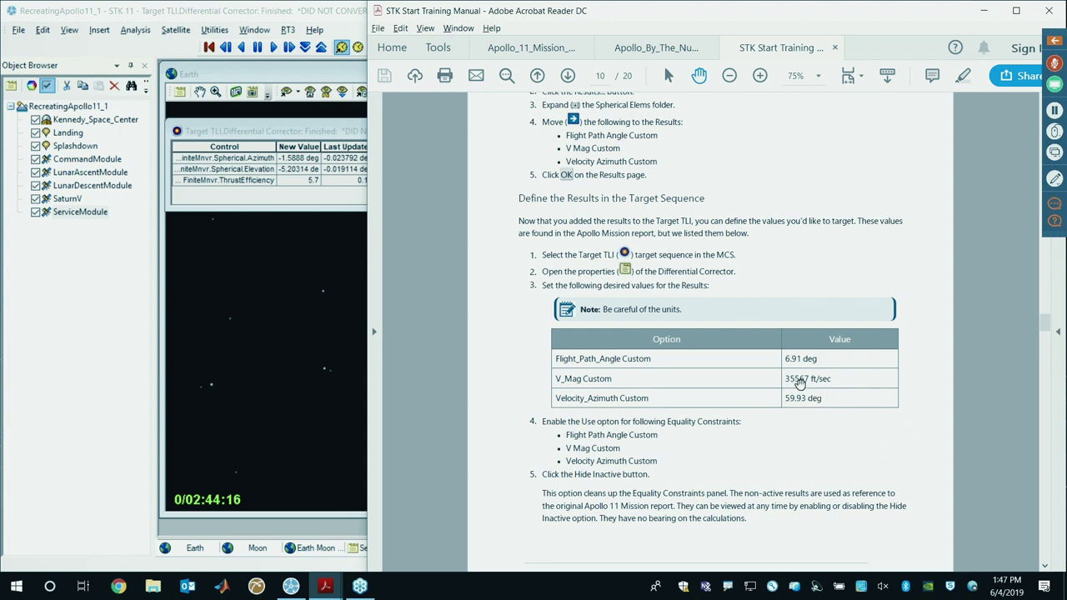
pyautogui.click(258, 348)
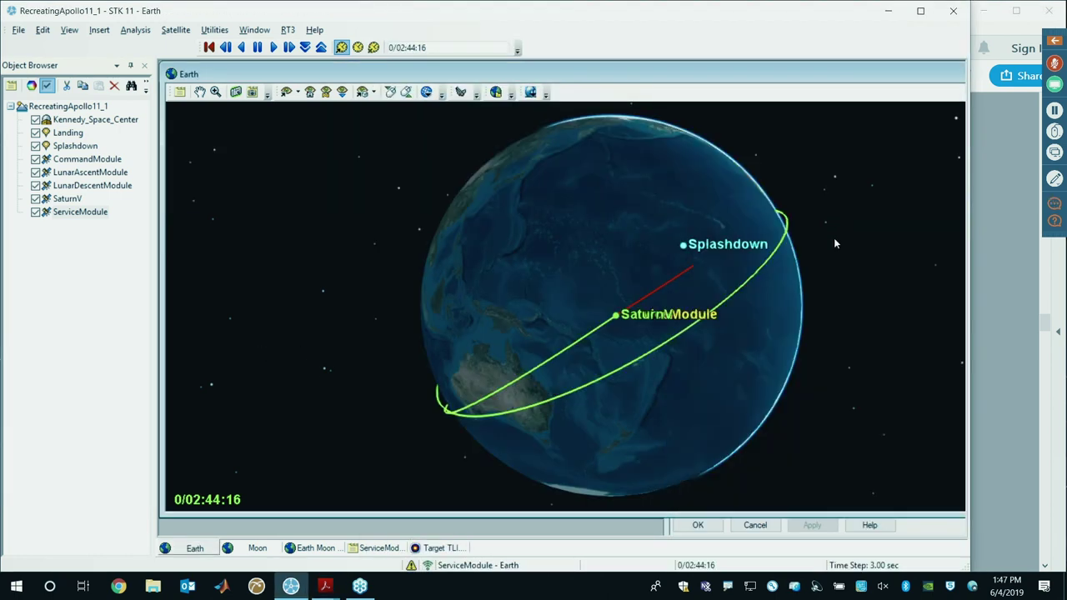
# Step: Bring ServiceModule's Basic Orbit properties back into view and open the Differential Corrector profile of Target TLI
pyautogui.click(379, 547)
pyautogui.moveTo(798, 83); pyautogui.dragTo(443, 64)
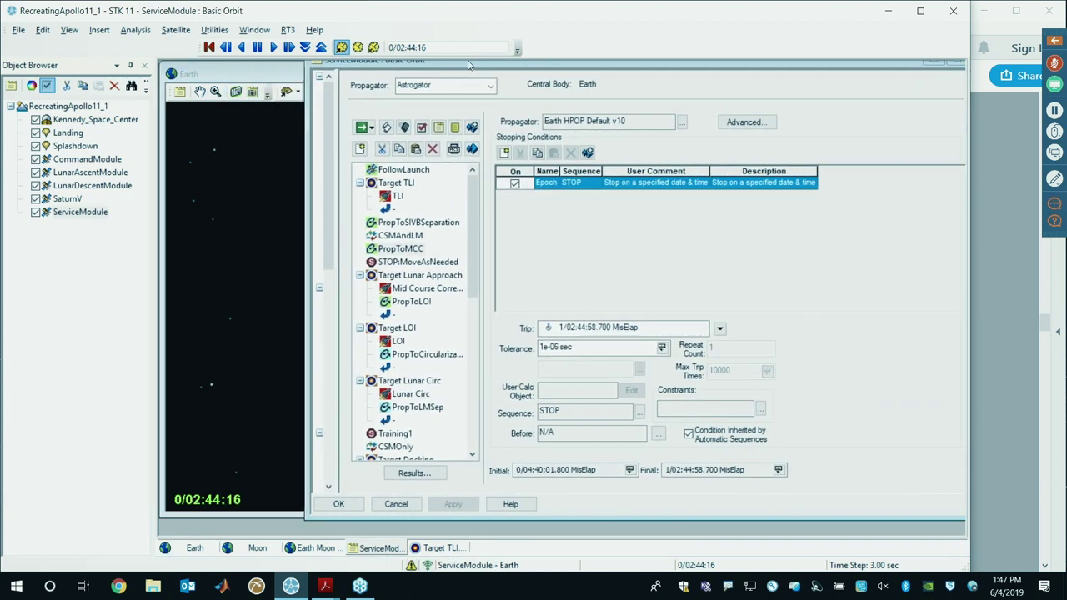
pyautogui.click(401, 183)
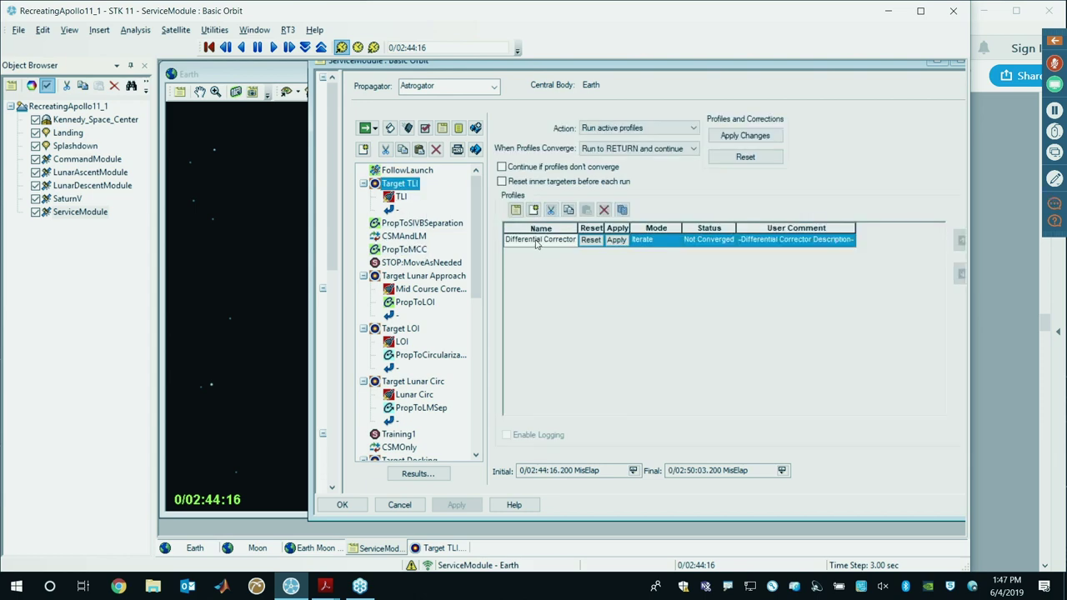
pyautogui.doubleClick(537, 240)
pyautogui.moveTo(325, 586)
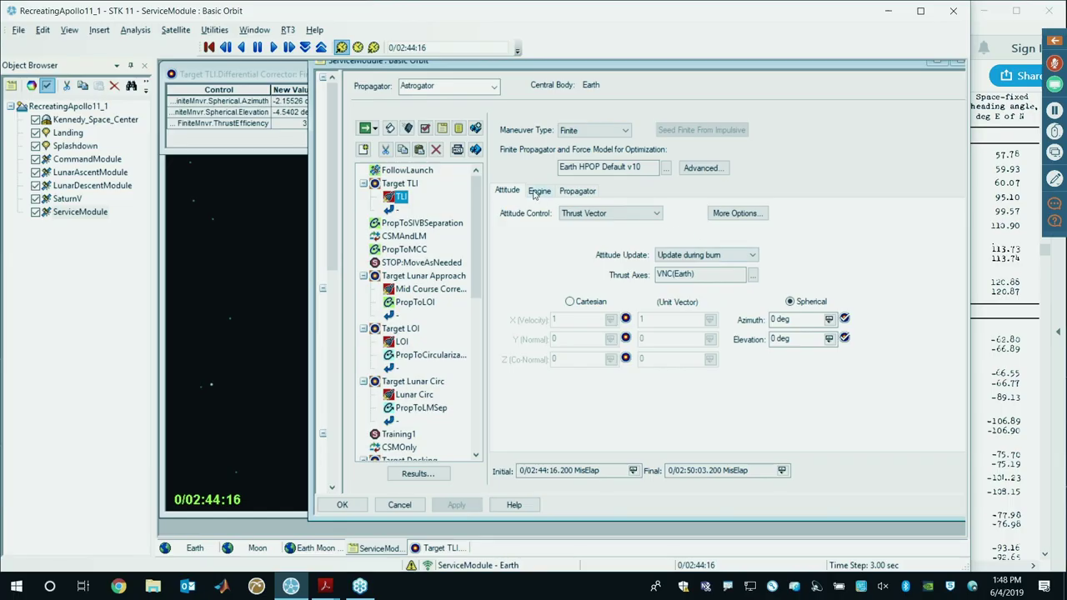
# Step: Inspect the engine model assigned to the TLI maneuver and narrow the STK window to expose the mission report
pyautogui.click(539, 191)
pyautogui.moveTo(621, 249); pyautogui.dragTo(717, 250)
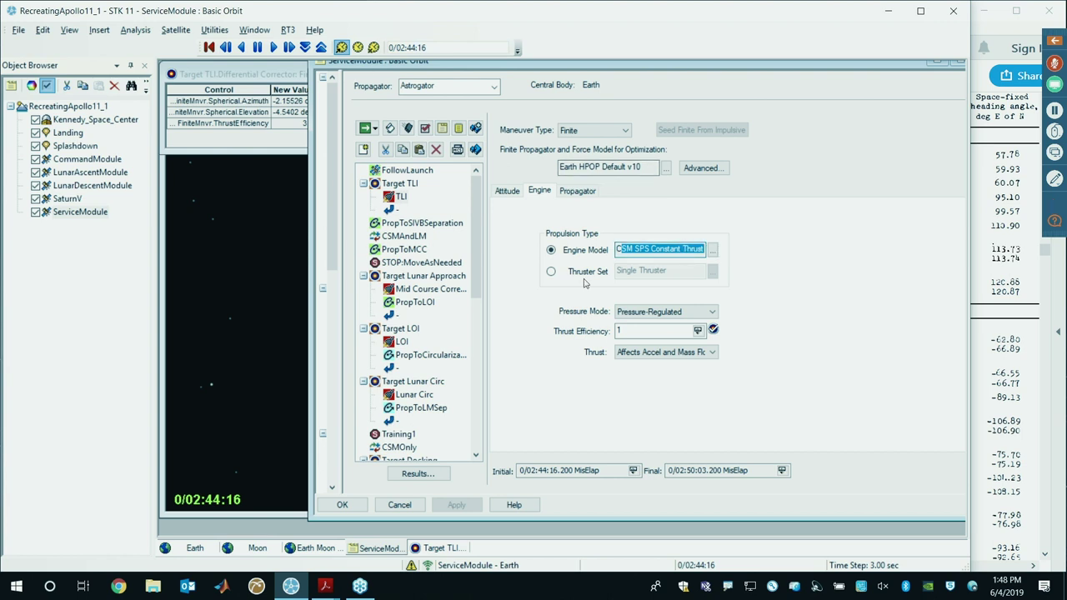
pyautogui.moveTo(944, 251); pyautogui.dragTo(807, 237)
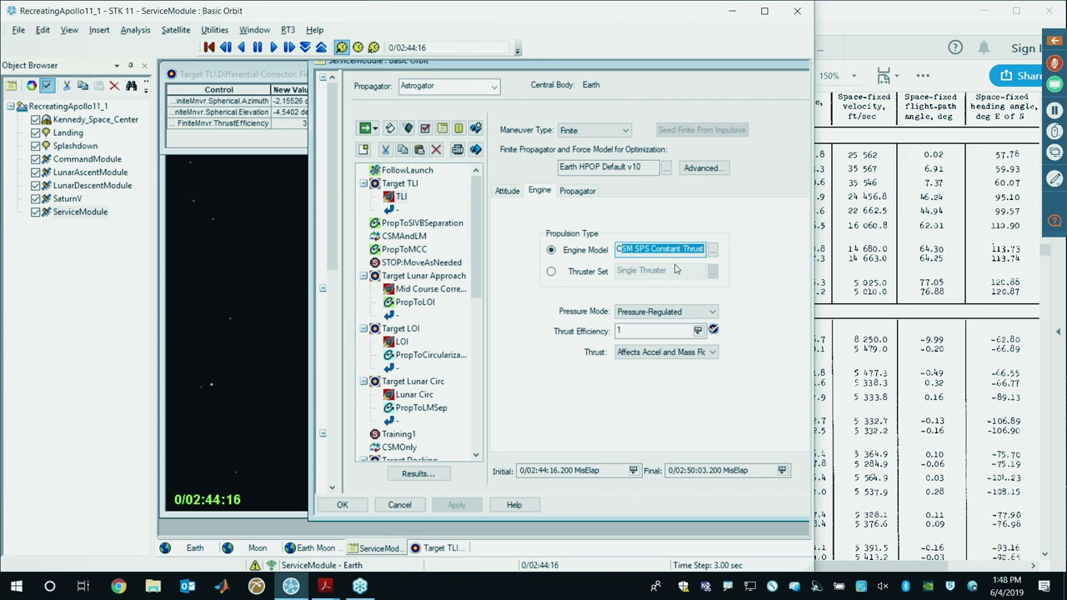
# Step: Browse the engine models in the Component Browser, then leave the list
pyautogui.click(476, 149)
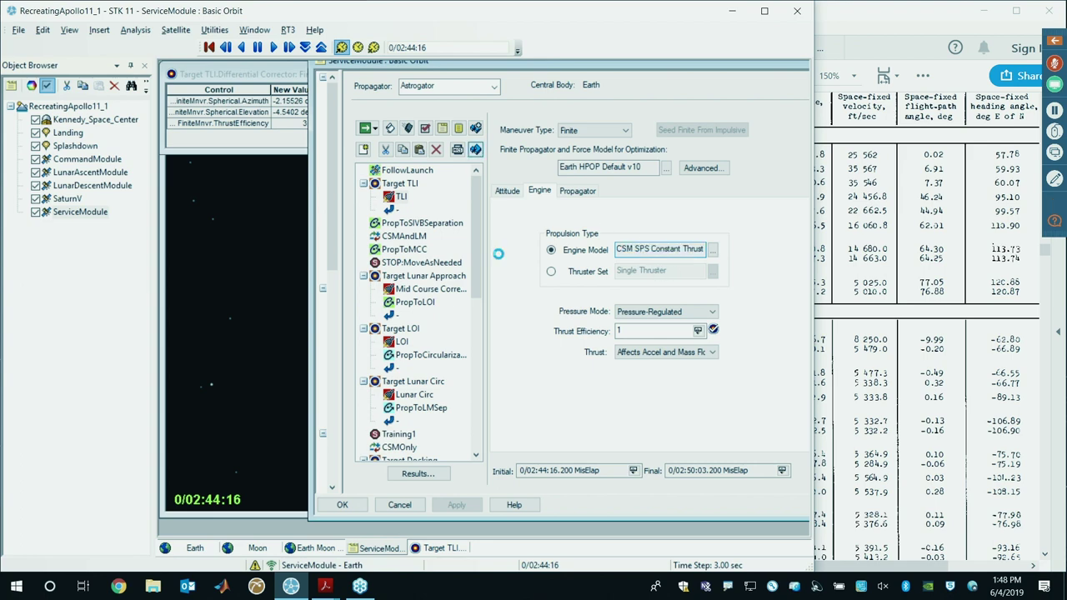
pyautogui.moveTo(305, 67); pyautogui.dragTo(491, 60)
pyautogui.click(460, 92)
pyautogui.click(431, 143)
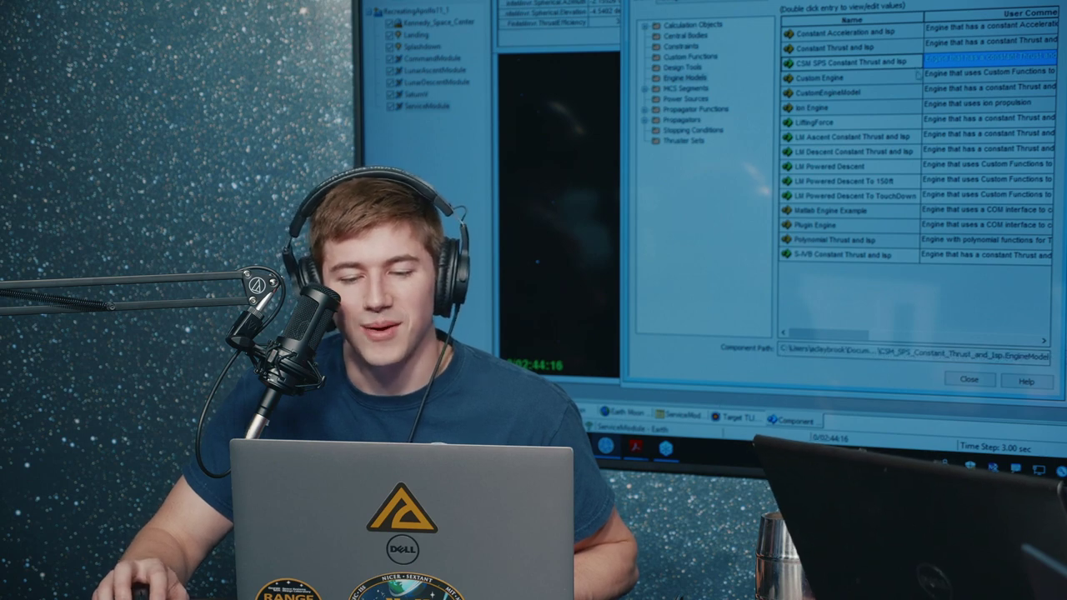
pyautogui.press('Down')
pyautogui.click(880, 47)
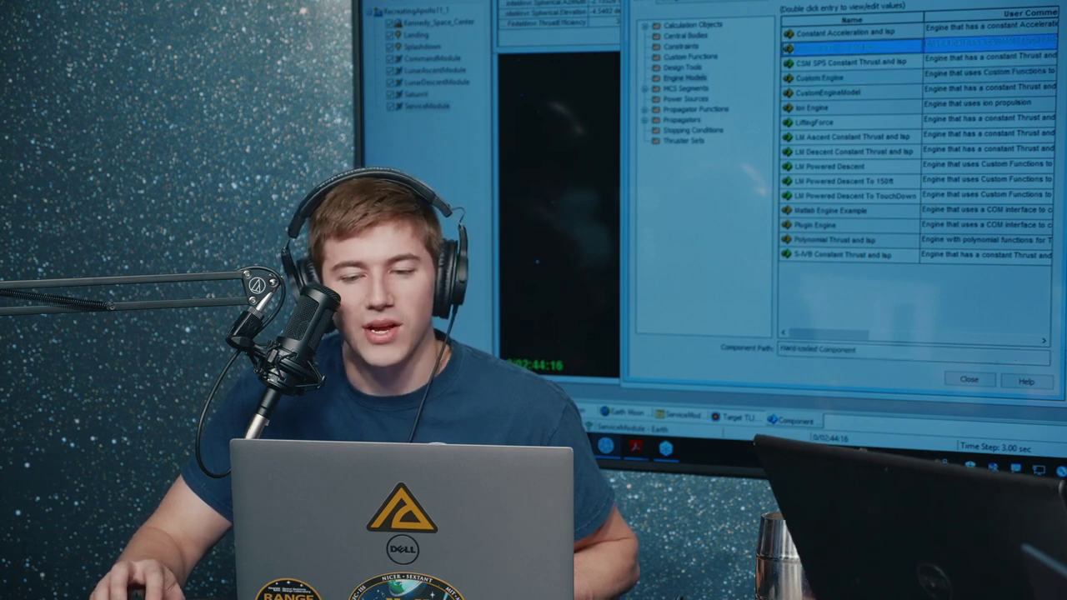
pyautogui.press('Escape')
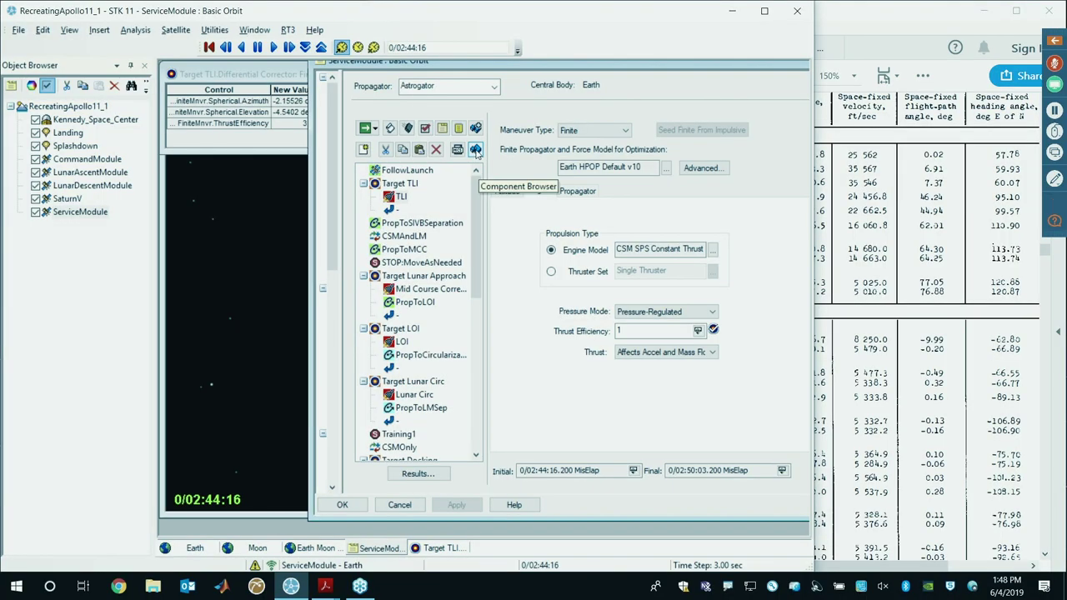
# Step: Open the CSM SPS Constant Thrust and Isp engine model from the Component Browser to examine its thrust and specific impulse
pyautogui.click(476, 150)
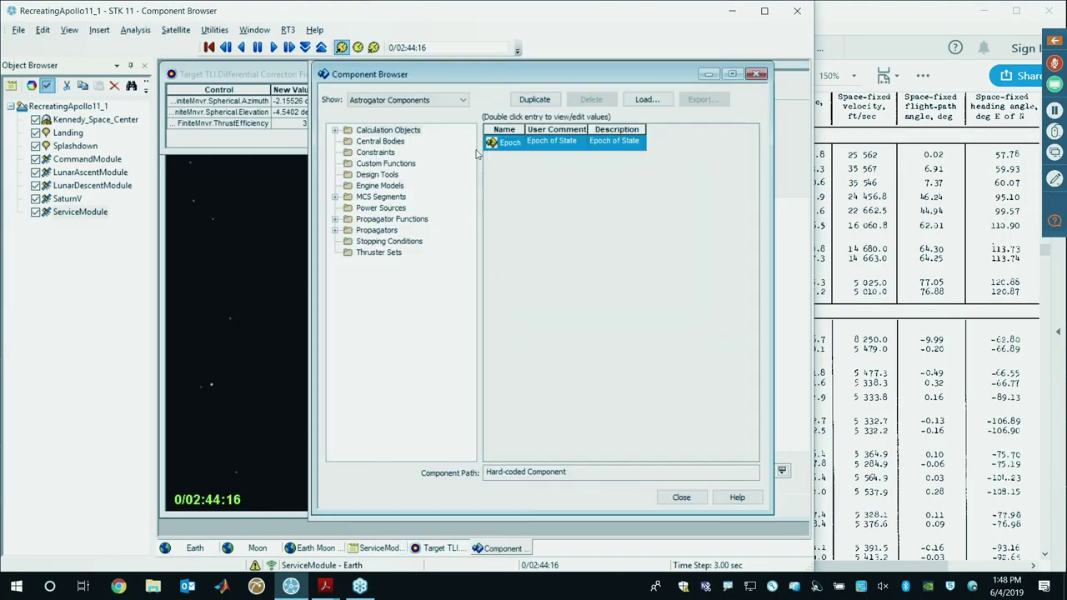
pyautogui.moveTo(515, 83); pyautogui.dragTo(528, 104)
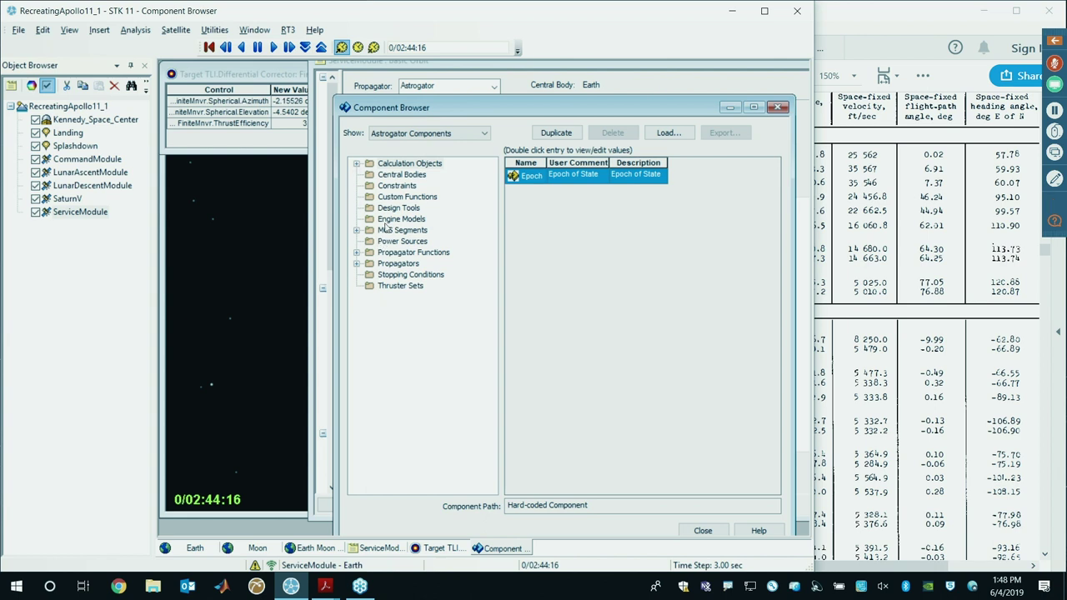
pyautogui.click(392, 133)
pyautogui.click(391, 185)
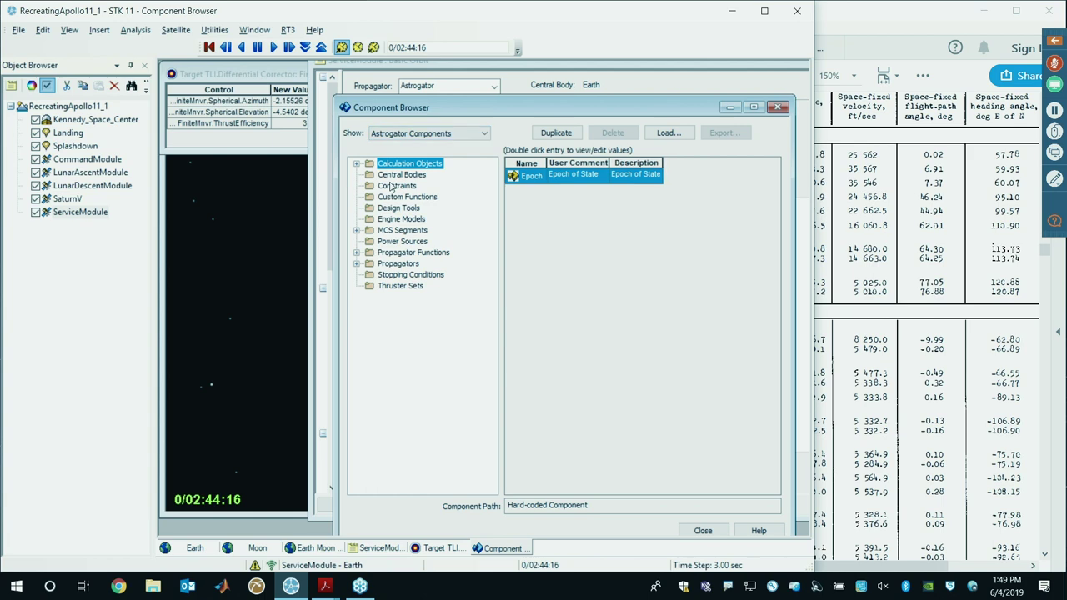
pyautogui.click(389, 219)
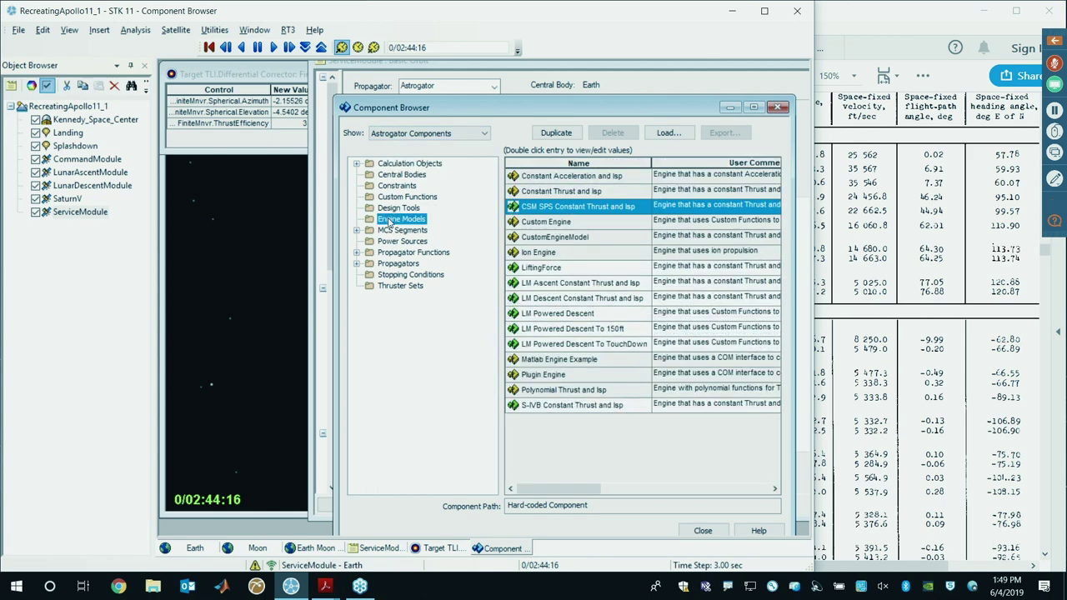
pyautogui.click(542, 210)
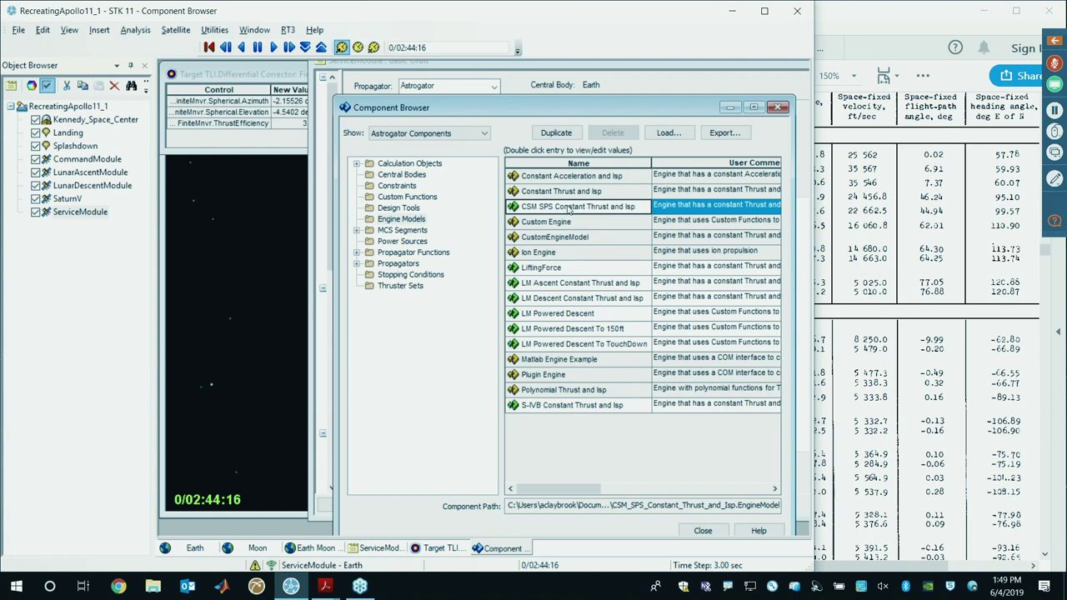
pyautogui.doubleClick(570, 211)
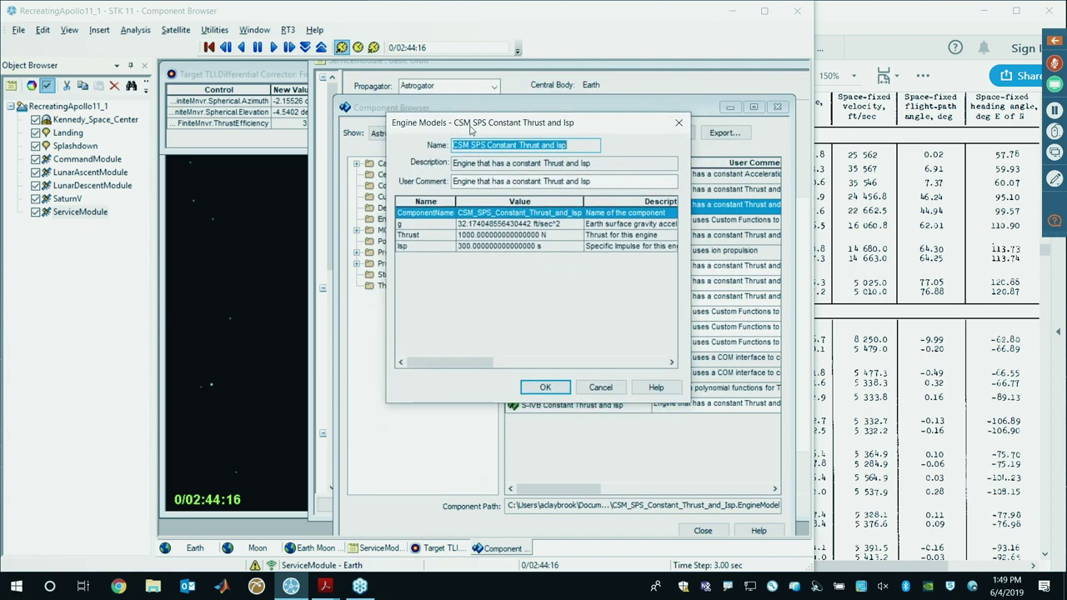
# Step: Switch to the STK Start Training Manual in Acrobat Reader and look up the specified engine model values
pyautogui.click(325, 586)
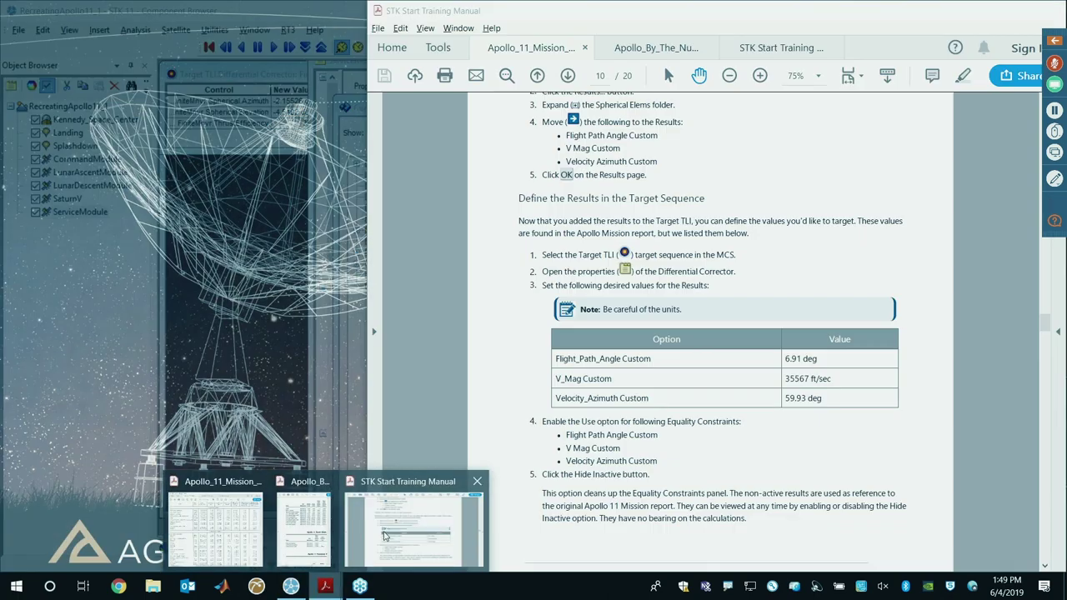
pyautogui.click(385, 536)
pyautogui.scroll(3, 820, 432)
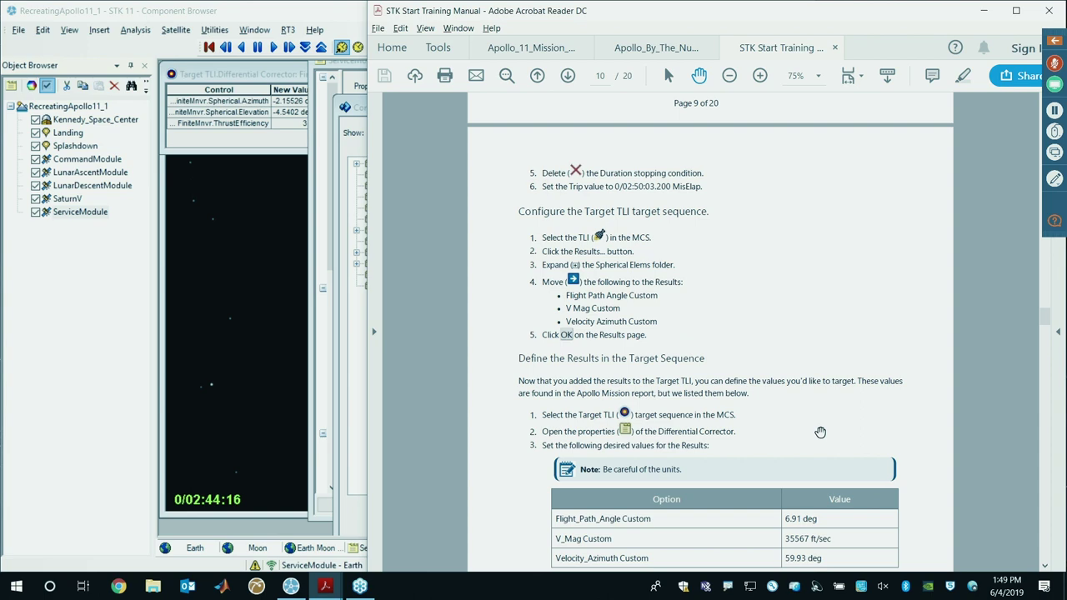
pyautogui.scroll(10, 820, 431)
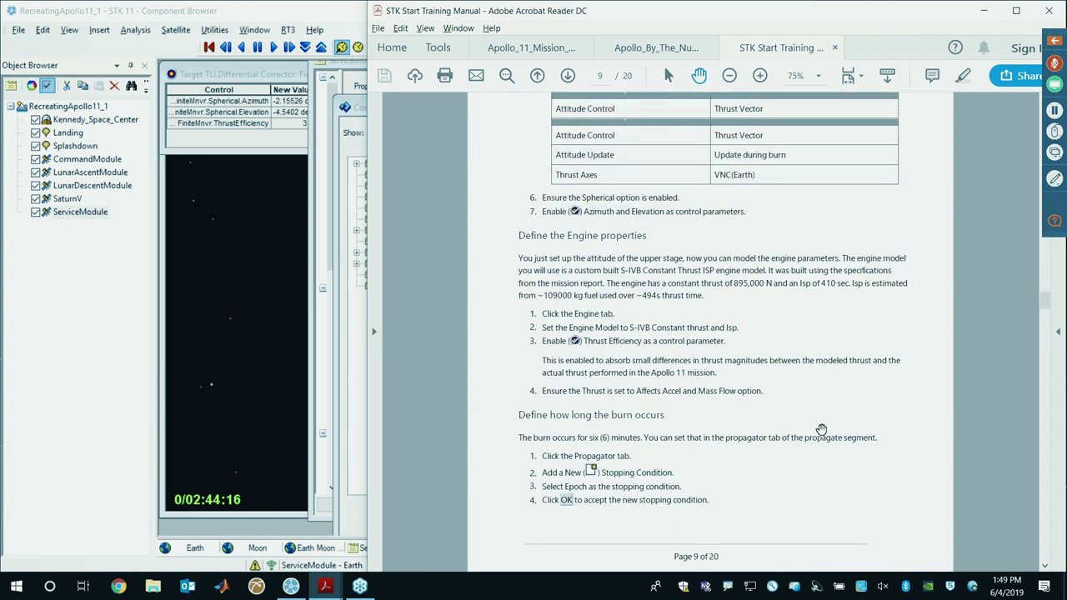
pyautogui.scroll(-4, 820, 428)
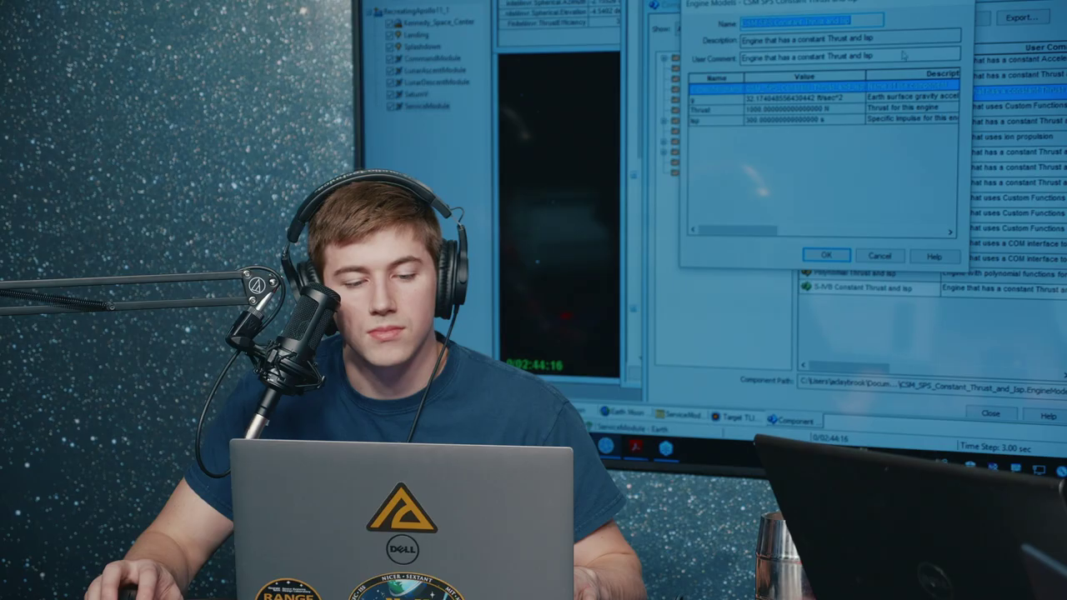
# Step: Set the thrust of the CSM SPS Constant Thrust and Isp engine model to 91000 N, as given in the training manual
pyautogui.click(825, 109)
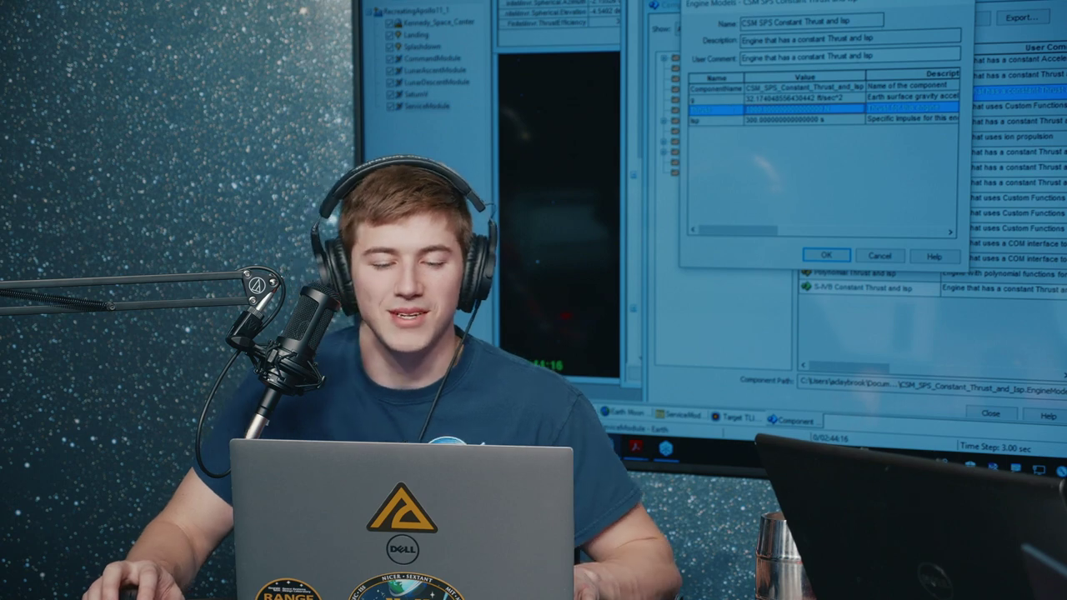
pyautogui.moveTo(910, 13); pyautogui.dragTo(877, 45)
pyautogui.hotkey('alt', 'Tab')
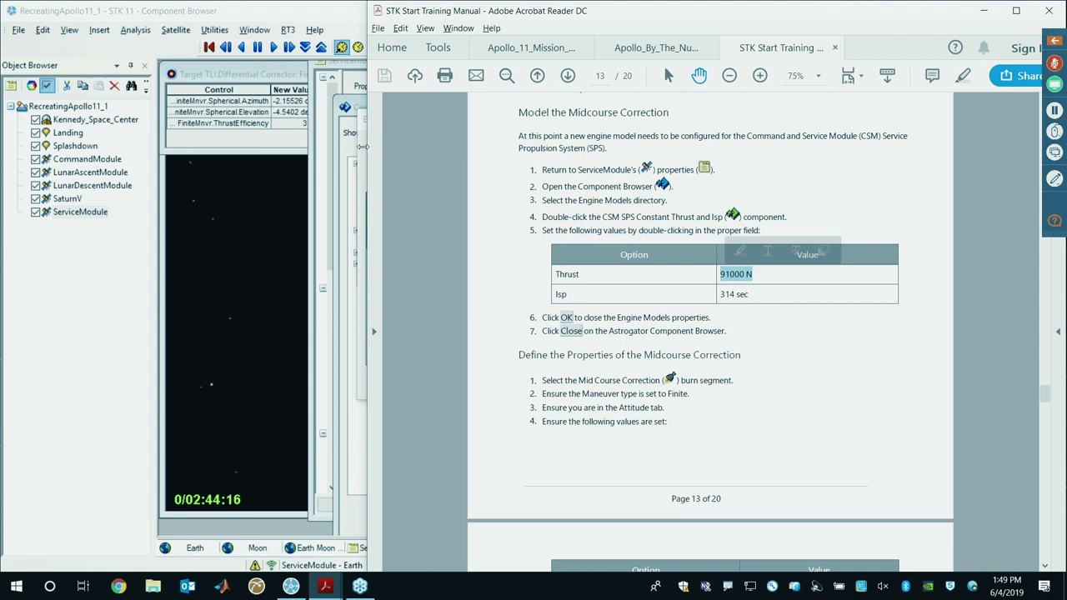
pyautogui.hotkey('alt', 'Tab')
pyautogui.hotkey('alt', 'Tab')
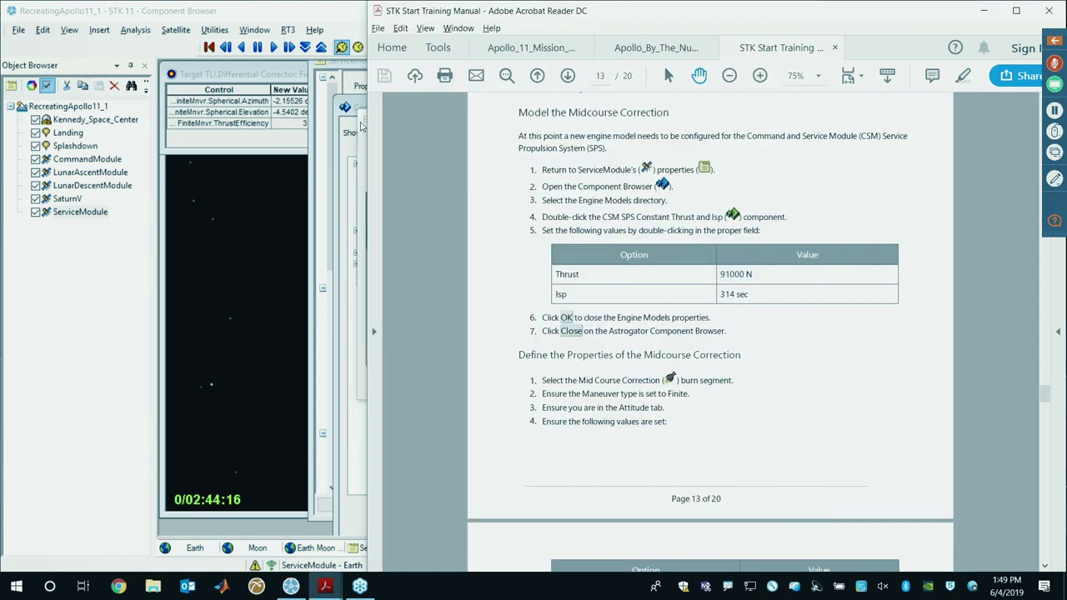
pyautogui.hotkey('alt', 'Tab')
pyautogui.click(440, 226)
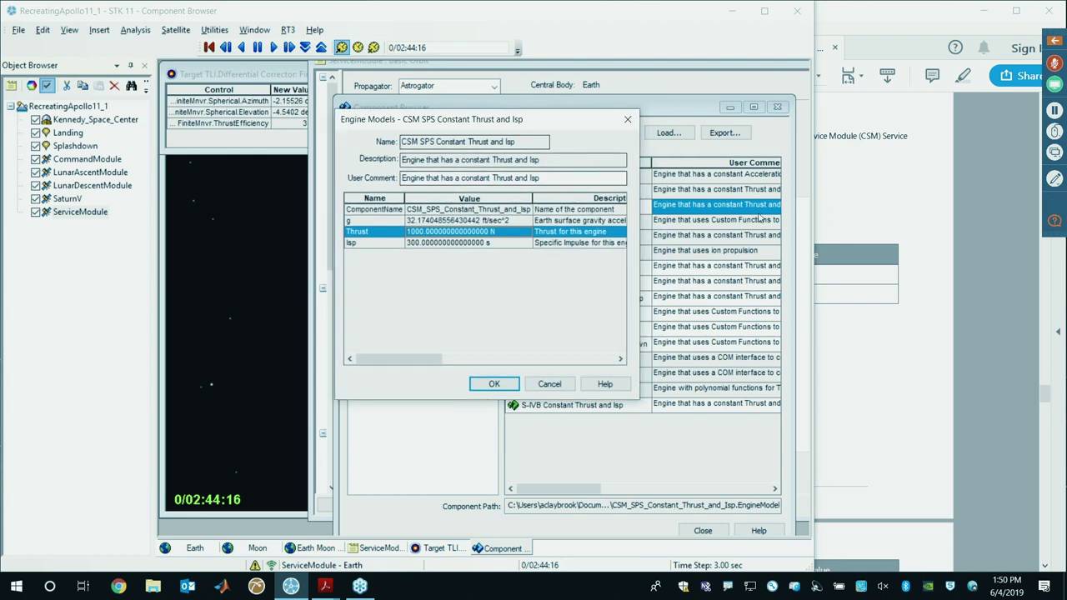
pyautogui.hotkey('alt', 'Tab')
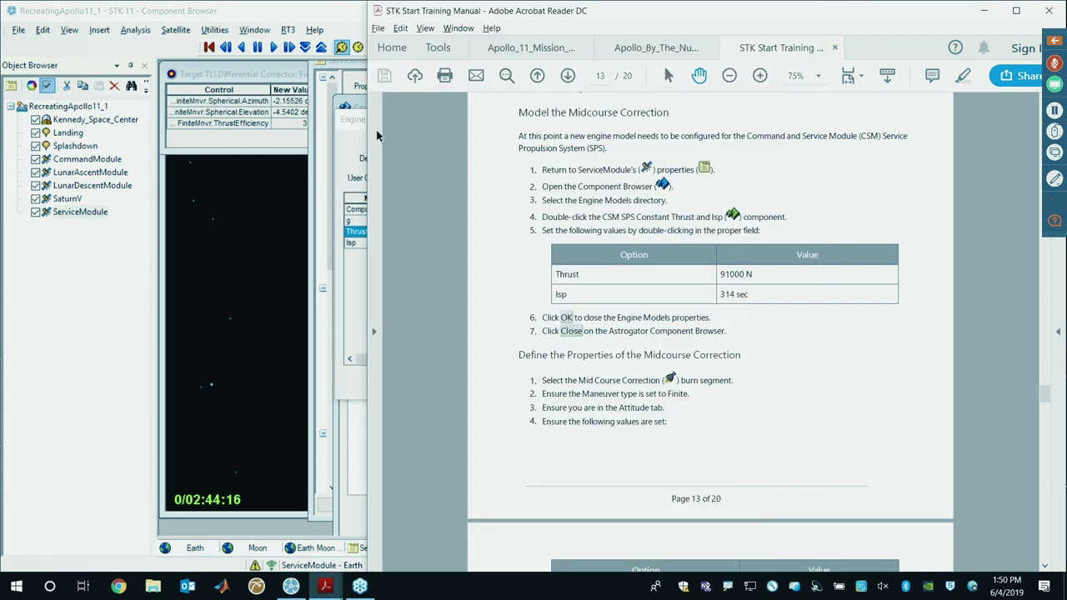
pyautogui.hotkey('alt', 'Tab')
pyautogui.doubleClick(431, 233)
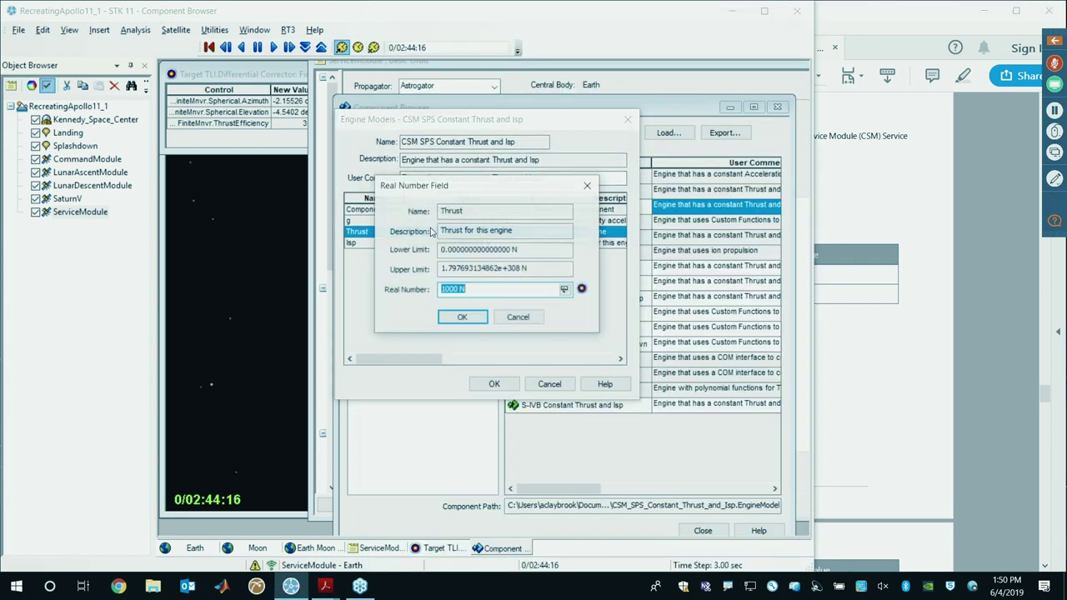
pyautogui.press('Home')
pyautogui.write('9')
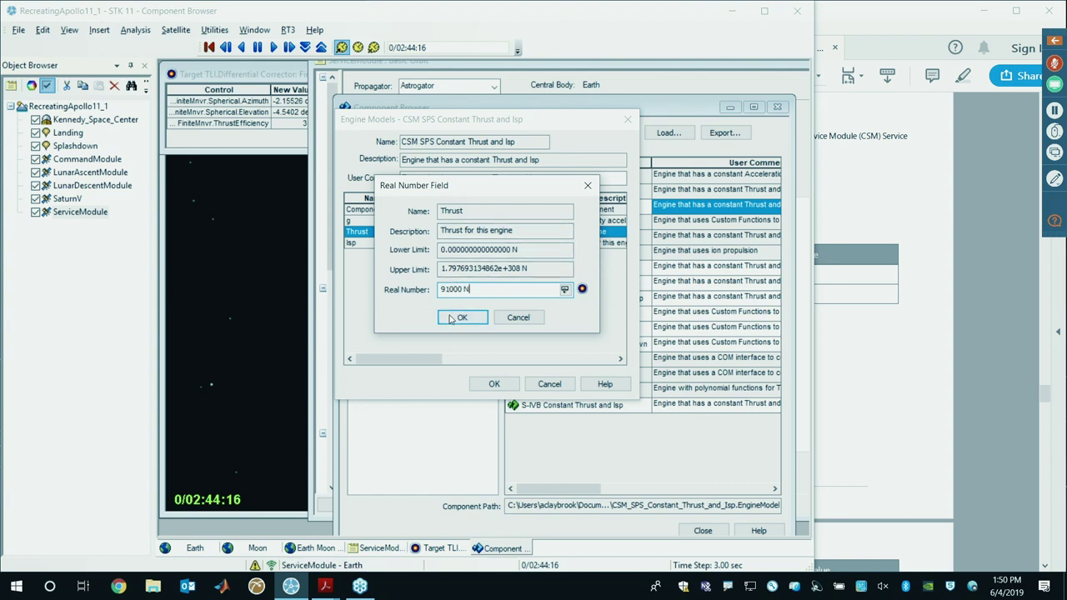
pyautogui.click(451, 319)
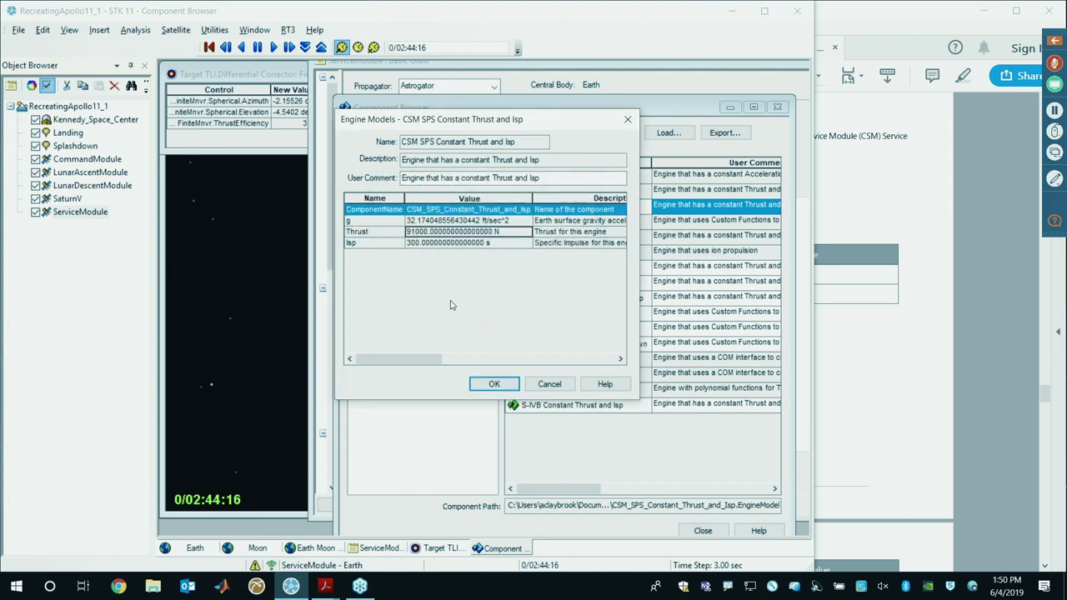
# Step: Copy the Isp value from the training manual and set the CSM SPS engine model's Isp to 314 s
pyautogui.click(833, 302)
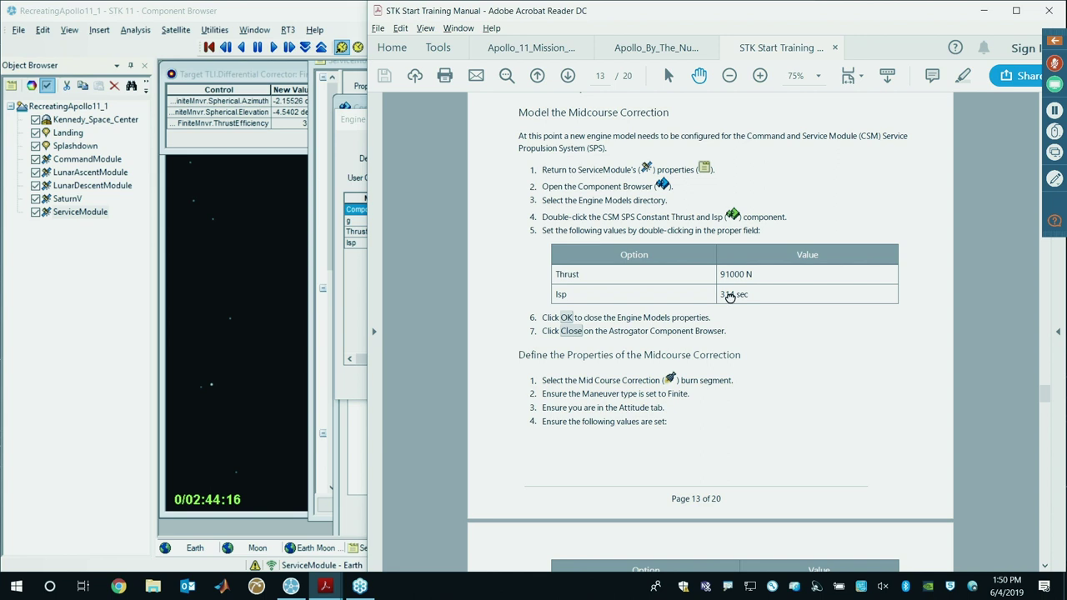
pyautogui.moveTo(721, 293); pyautogui.dragTo(738, 296)
pyautogui.hotkey('ctrl', 'c')
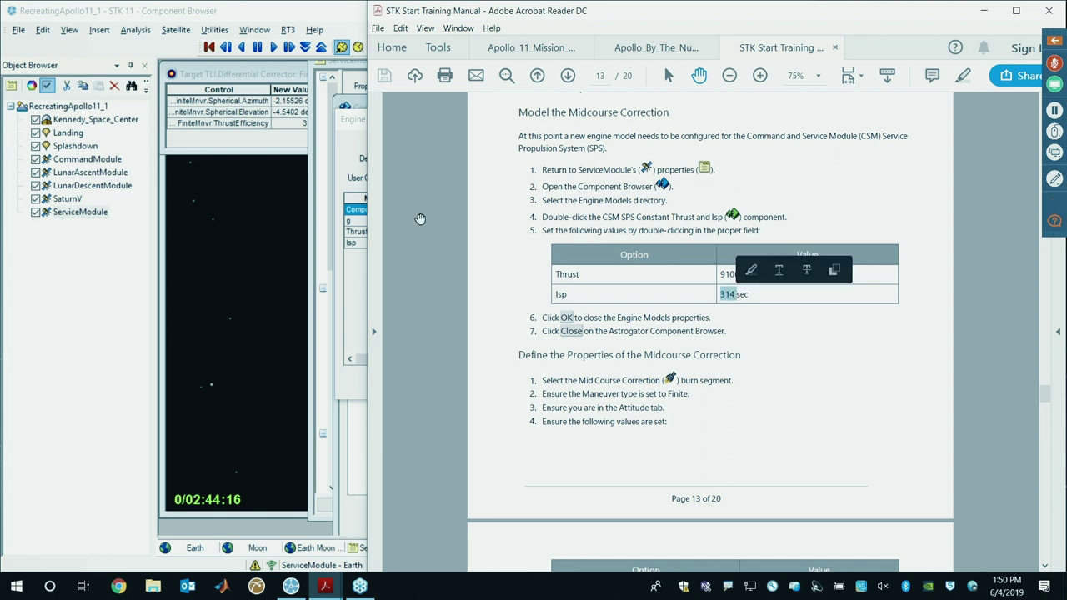
pyautogui.click(356, 270)
pyautogui.doubleClick(441, 243)
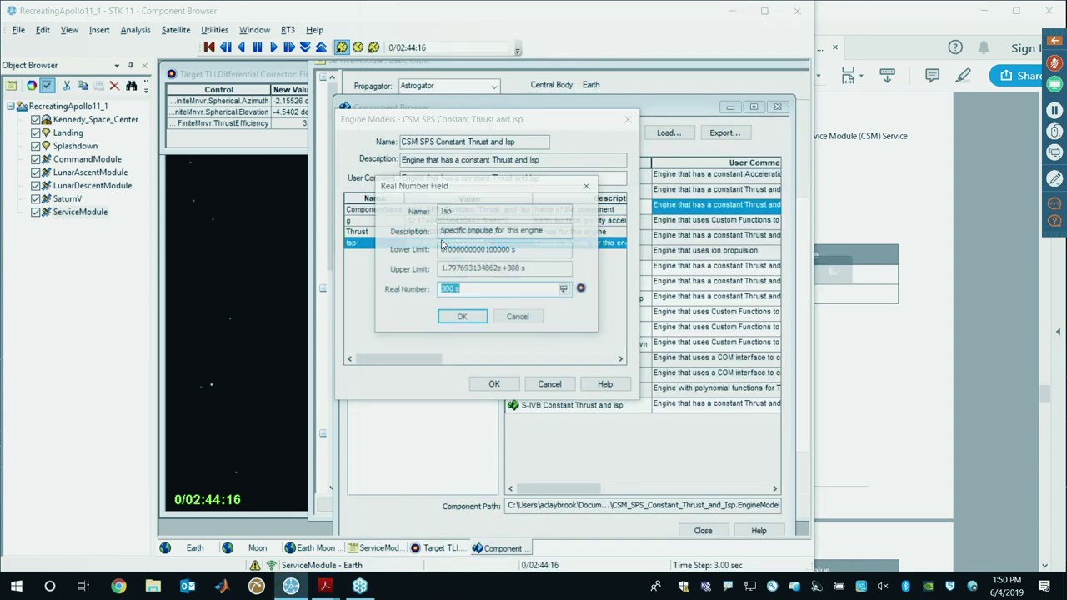
pyautogui.hotkey('ctrl', 'v')
pyautogui.click(462, 316)
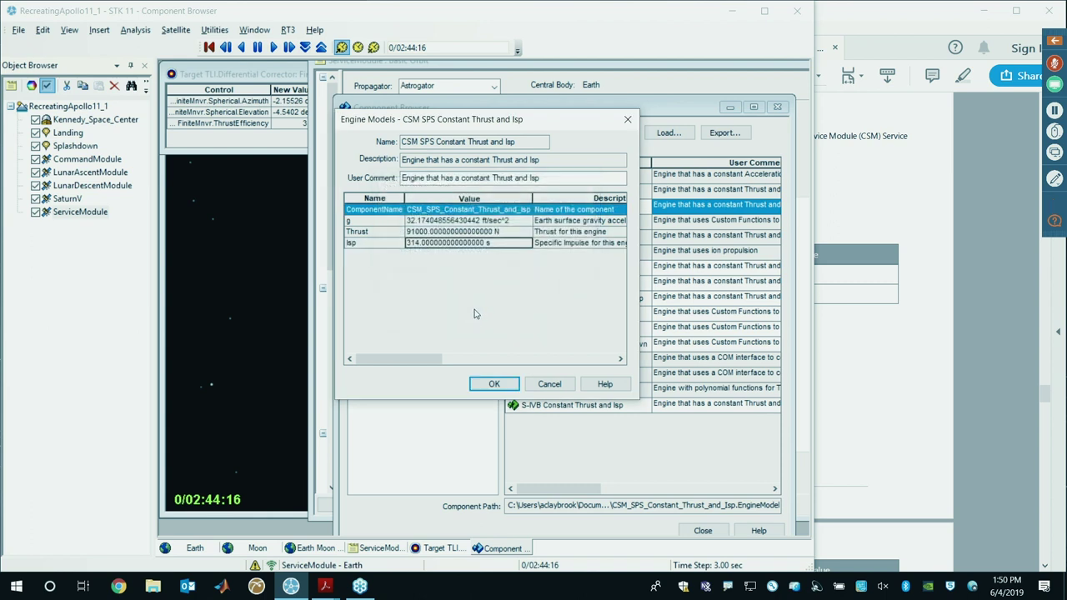
# Step: Check the engine's thrust and Isp against the manual, then accept the engine model and close the Component Browser
pyautogui.click(451, 233)
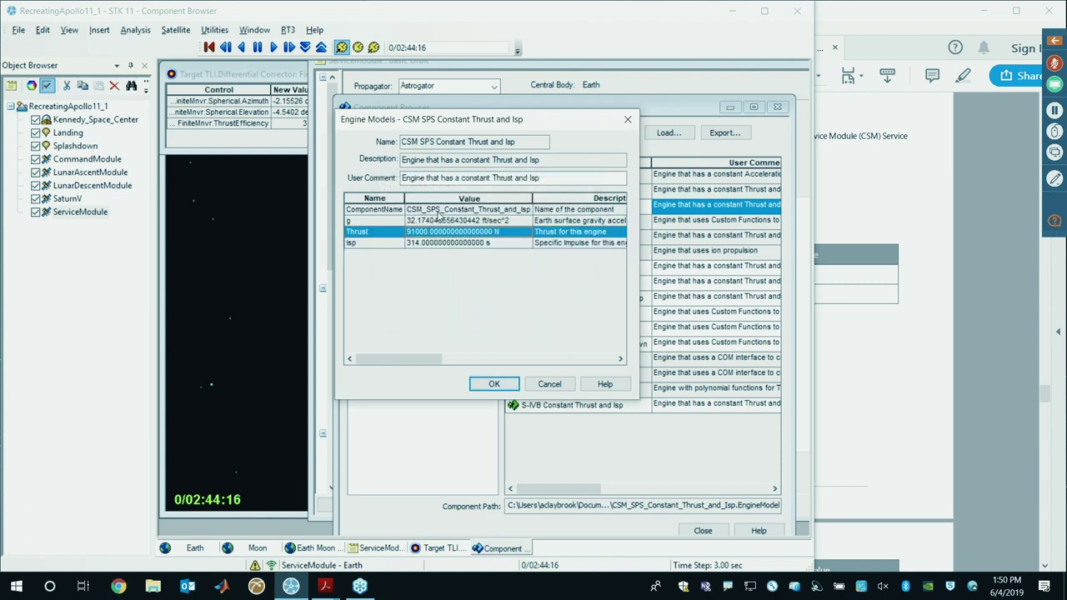
pyautogui.click(455, 243)
pyautogui.click(451, 234)
pyautogui.click(453, 242)
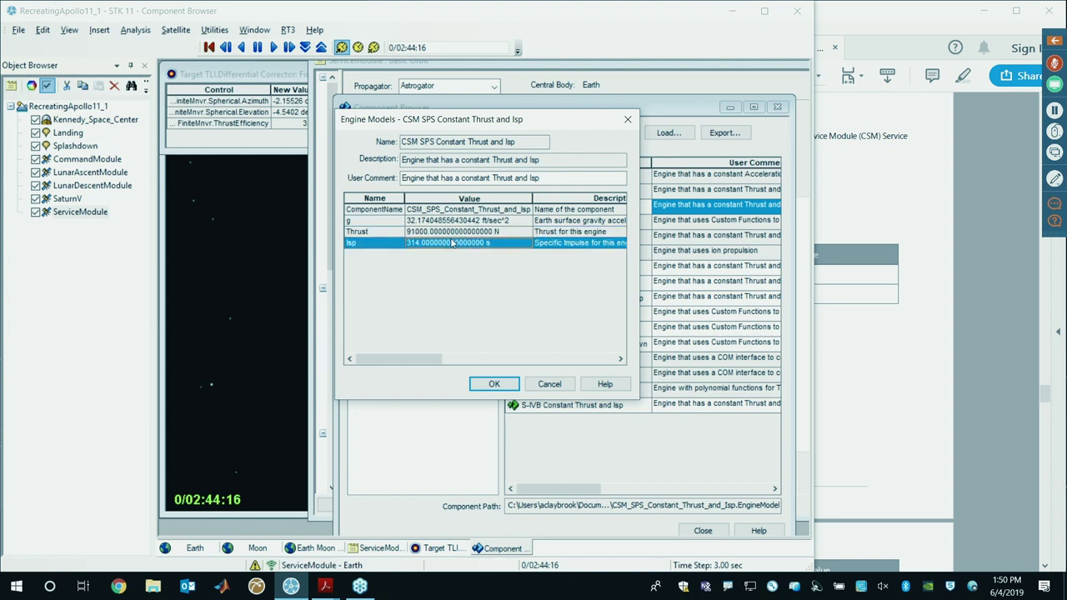
pyautogui.click(876, 304)
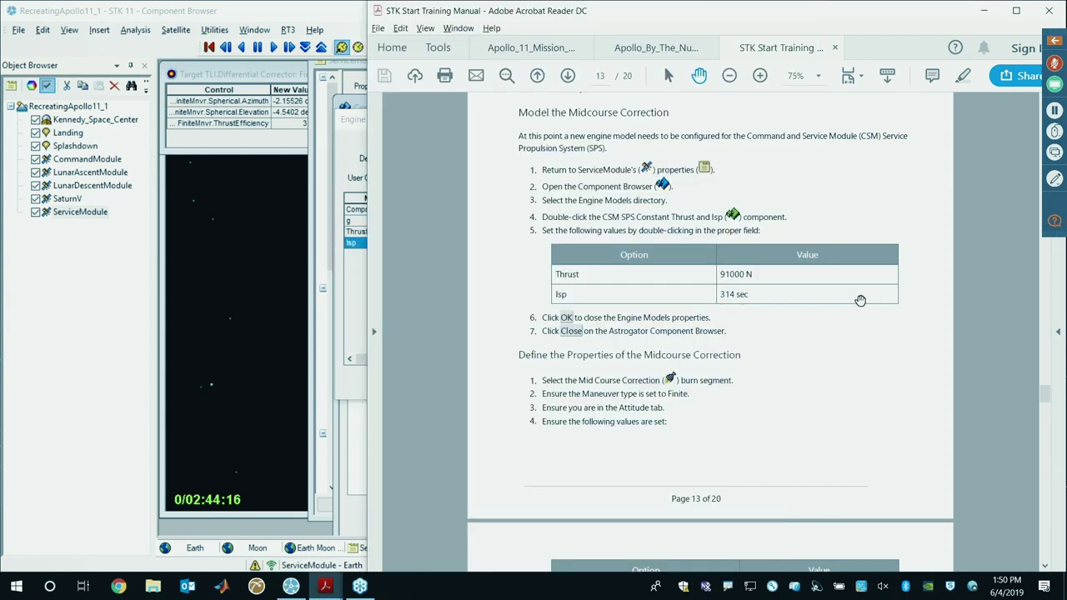
pyautogui.click(356, 255)
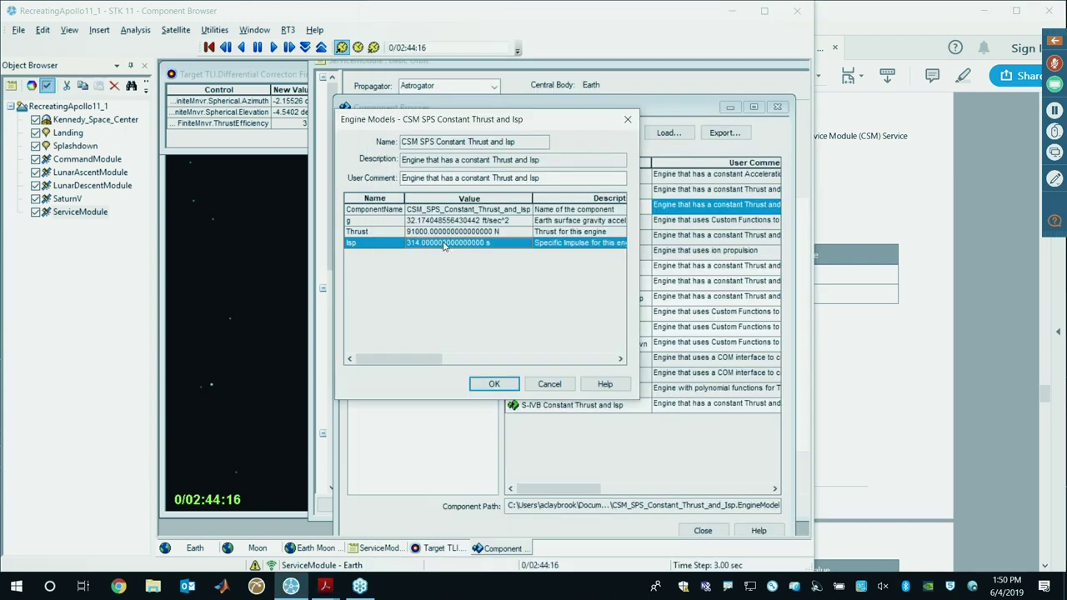
pyautogui.click(498, 385)
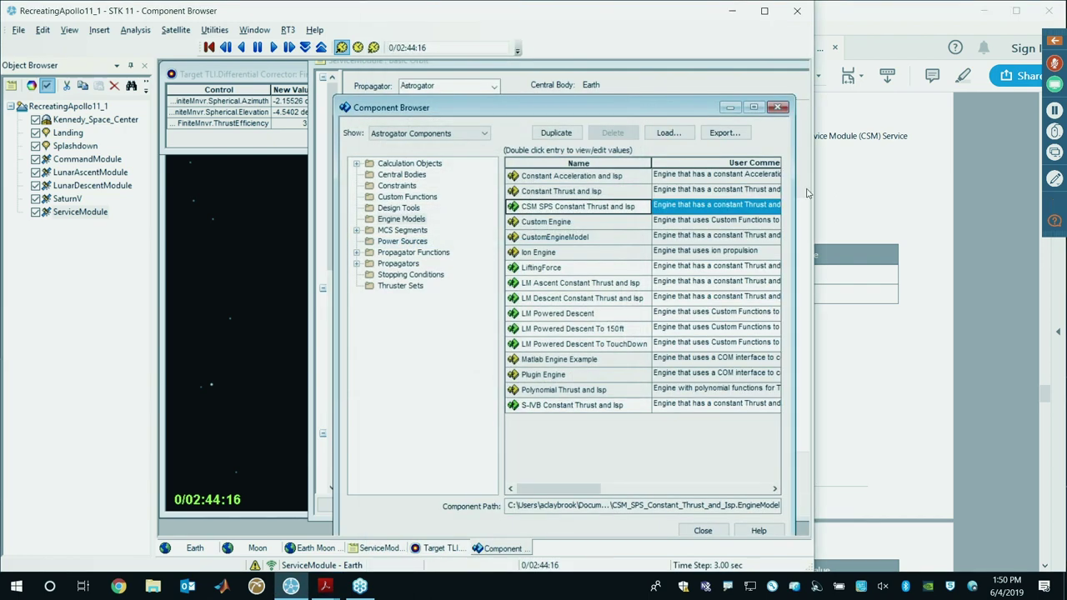
pyautogui.click(777, 108)
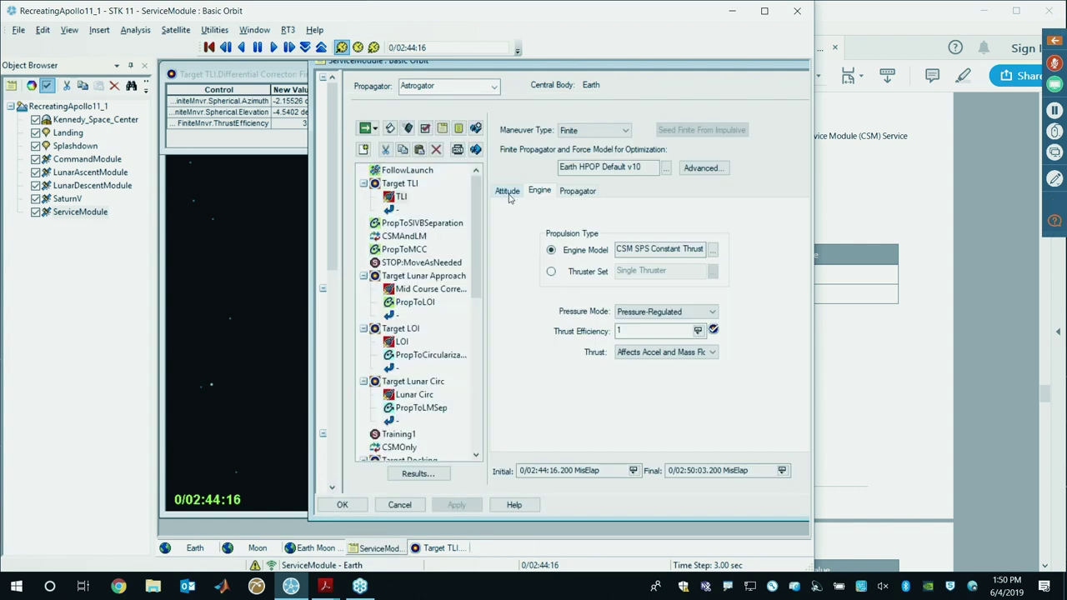
# Step: Assign the S-IVB Constant Thrust and Isp engine model to the TLI maneuver
pyautogui.doubleClick(401, 197)
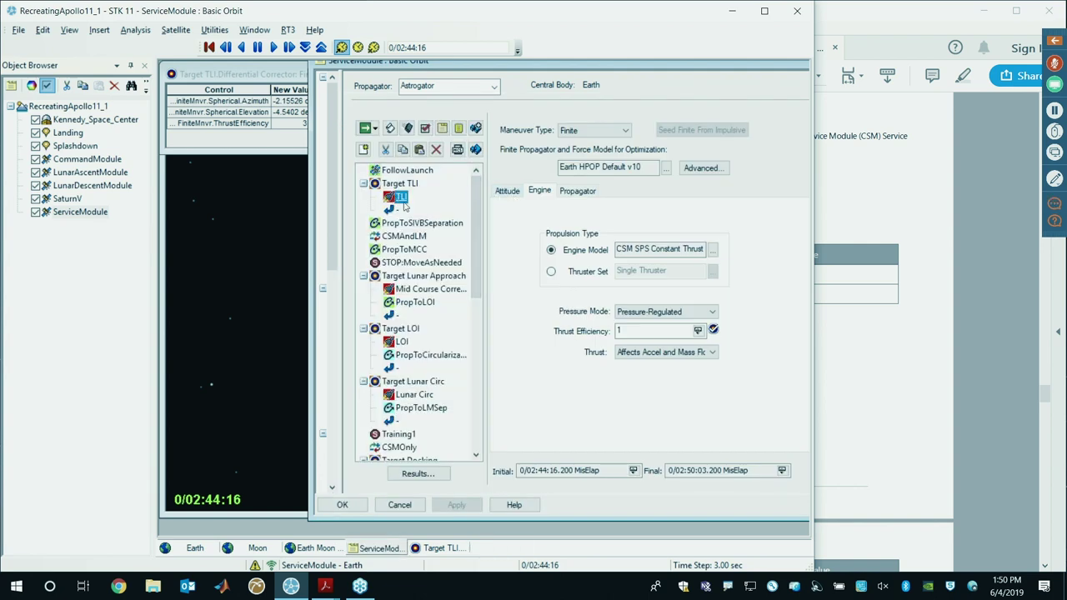
pyautogui.click(712, 250)
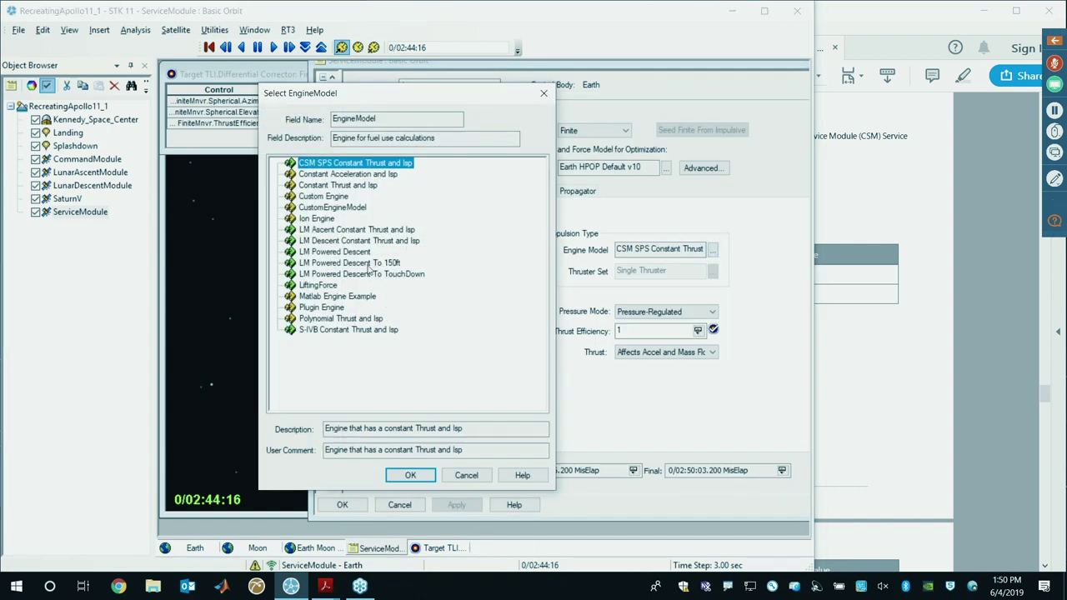
pyautogui.click(324, 334)
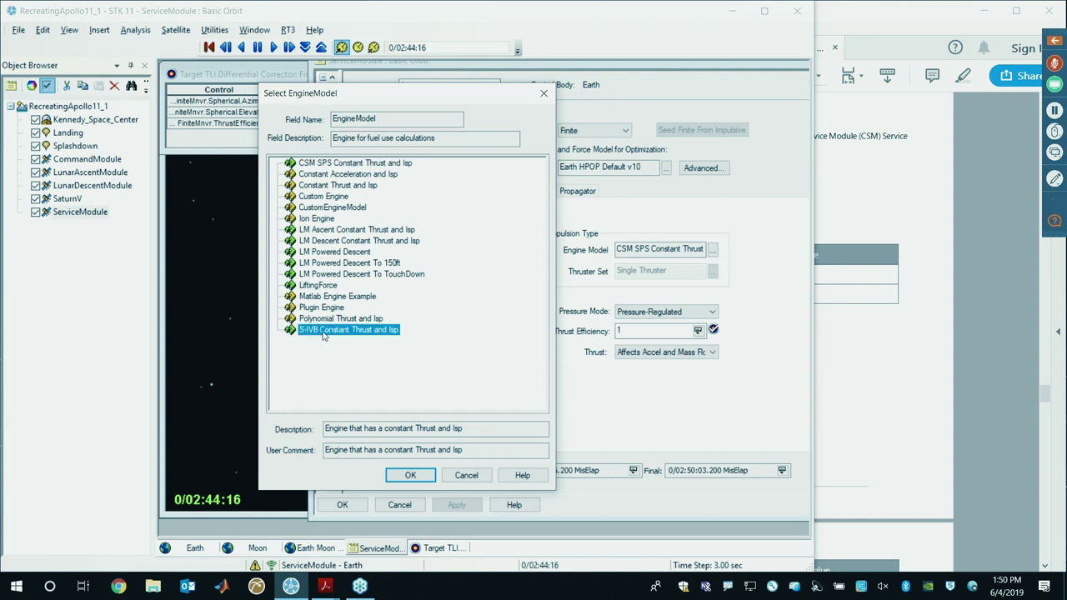
pyautogui.doubleClick(325, 330)
# Step: Widen the ServiceModule properties page list, return to the Basic Orbit page and reopen the TLI maneuver's engine settings
pyautogui.click(369, 147)
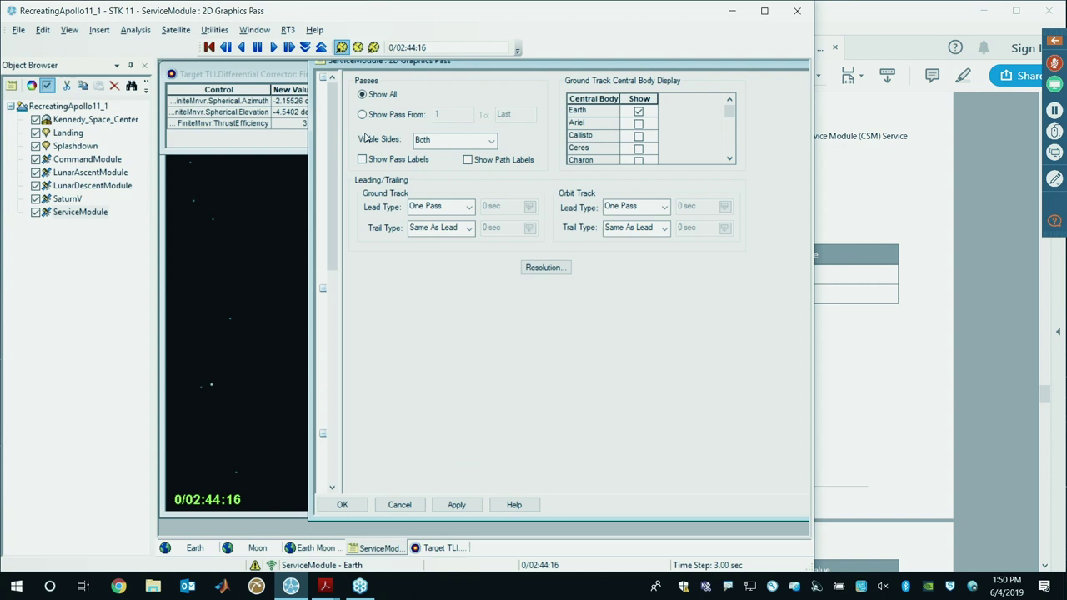
pyautogui.moveTo(342, 96); pyautogui.dragTo(372, 96)
pyautogui.click(348, 90)
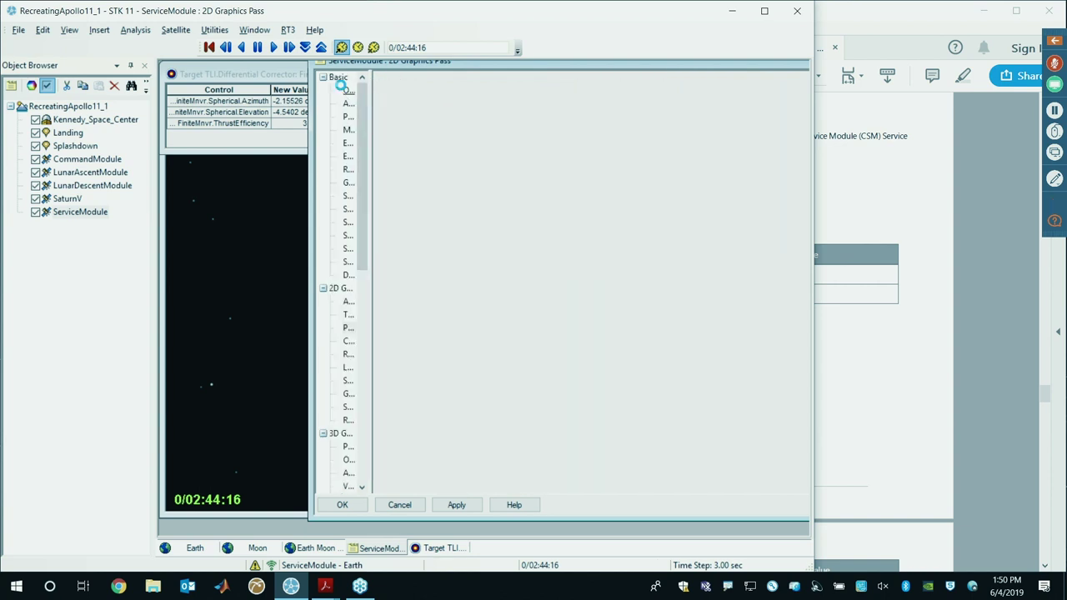
pyautogui.click(436, 171)
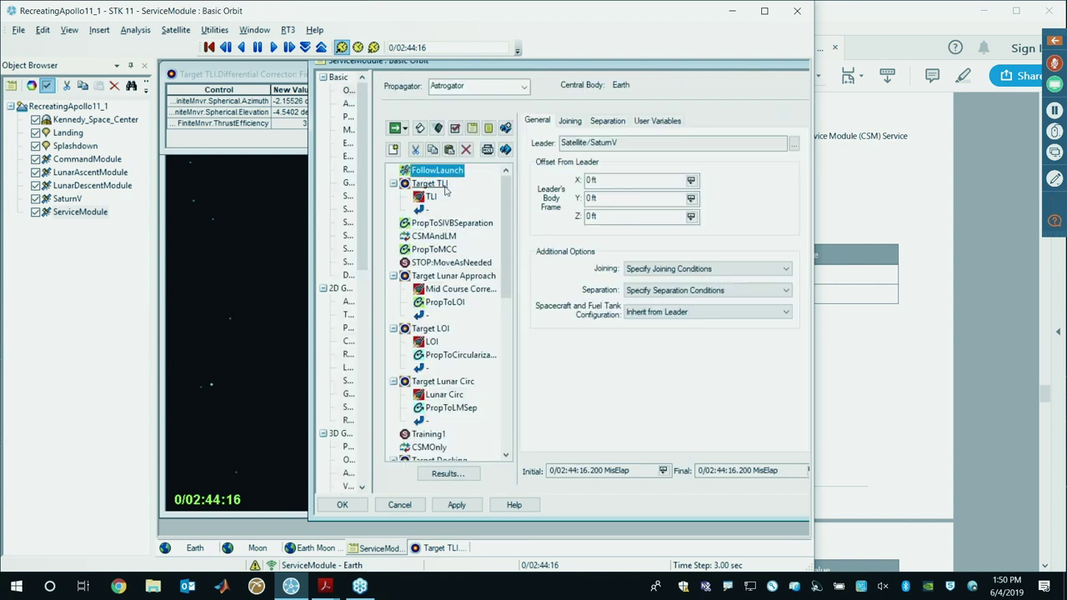
pyautogui.click(428, 183)
pyautogui.click(431, 196)
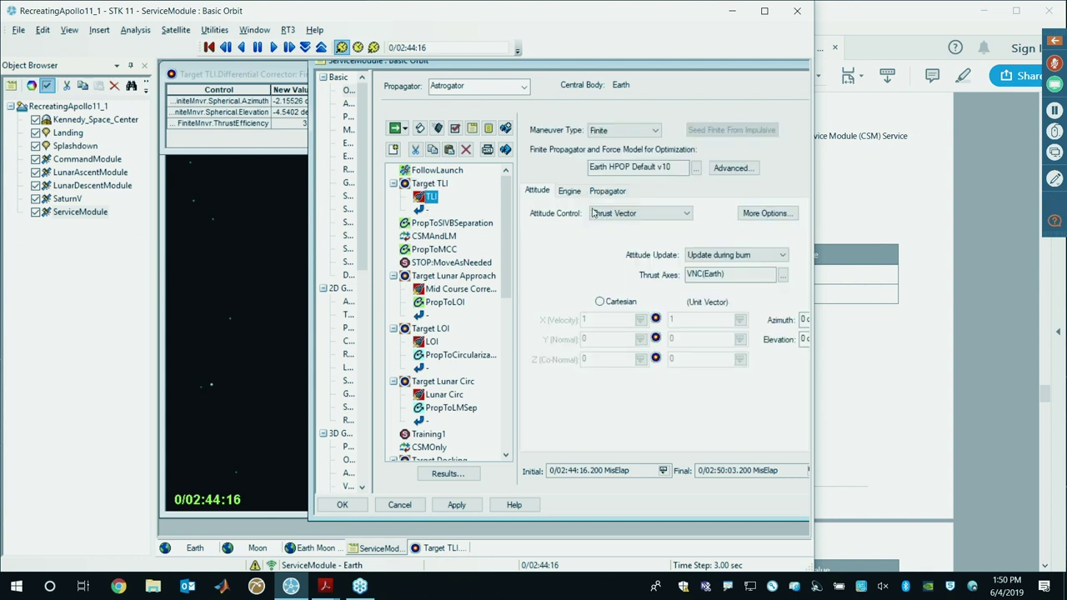
pyautogui.click(566, 194)
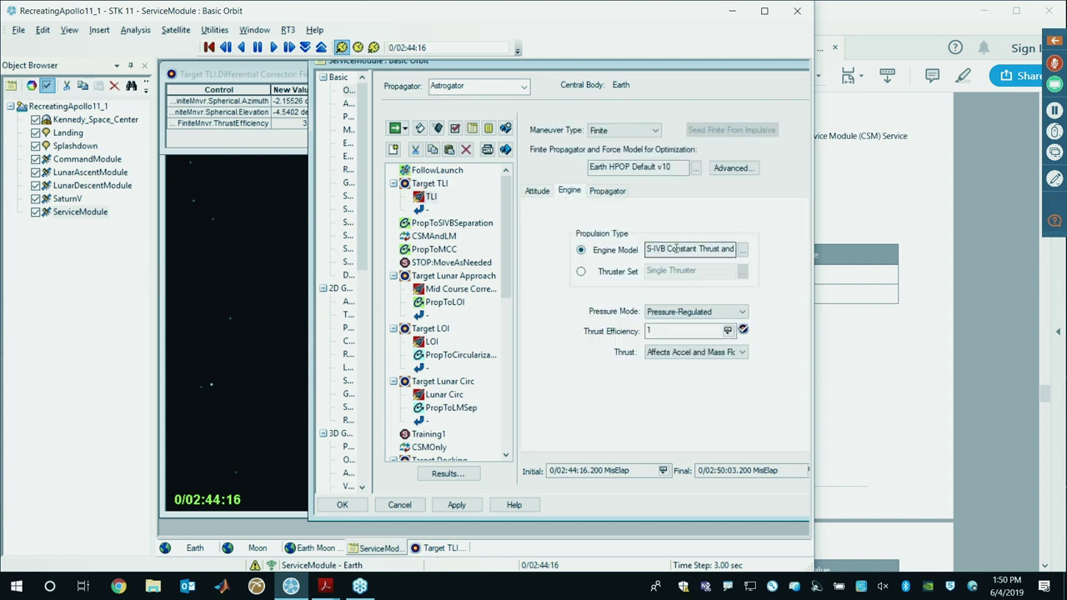
# Step: Recheck the TLI maneuver's engine model selection, keep S-IVB Constant Thrust and Isp, and switch back to the training manual
pyautogui.moveTo(647, 249); pyautogui.dragTo(734, 249)
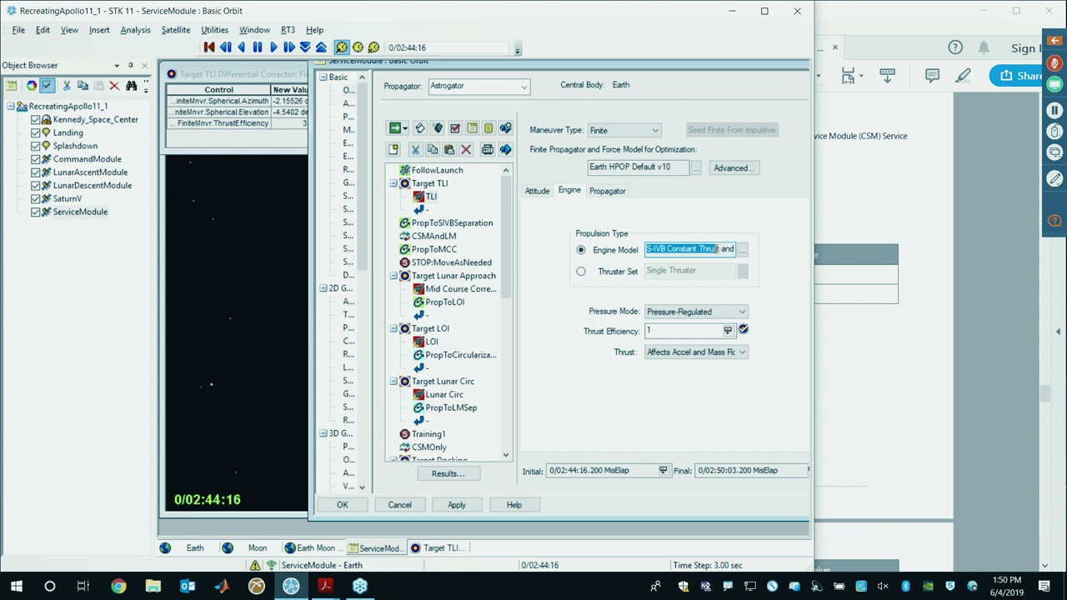
pyautogui.click(714, 248)
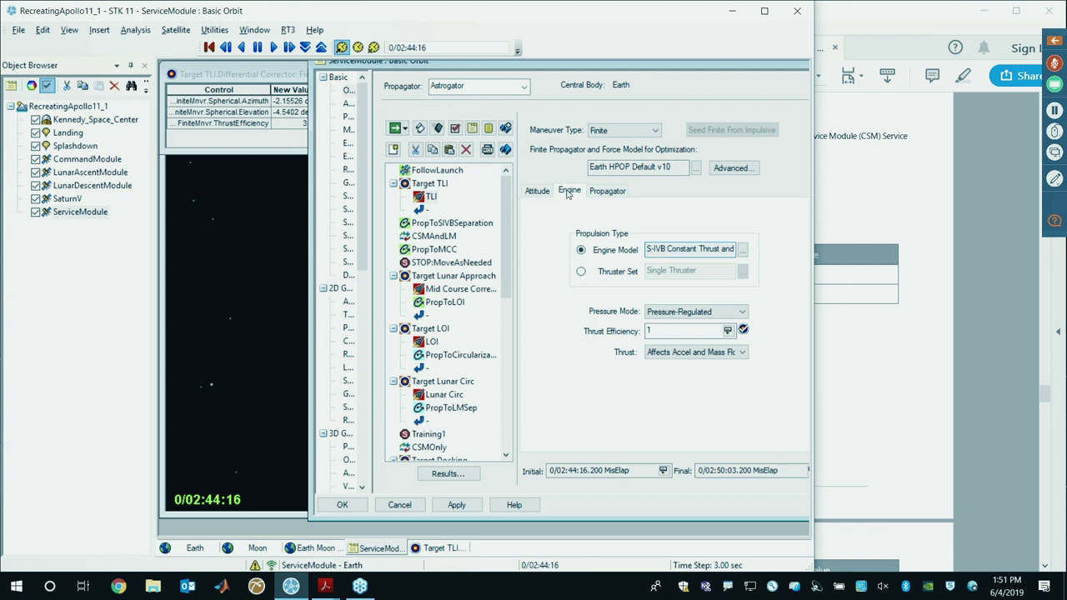
pyautogui.click(743, 252)
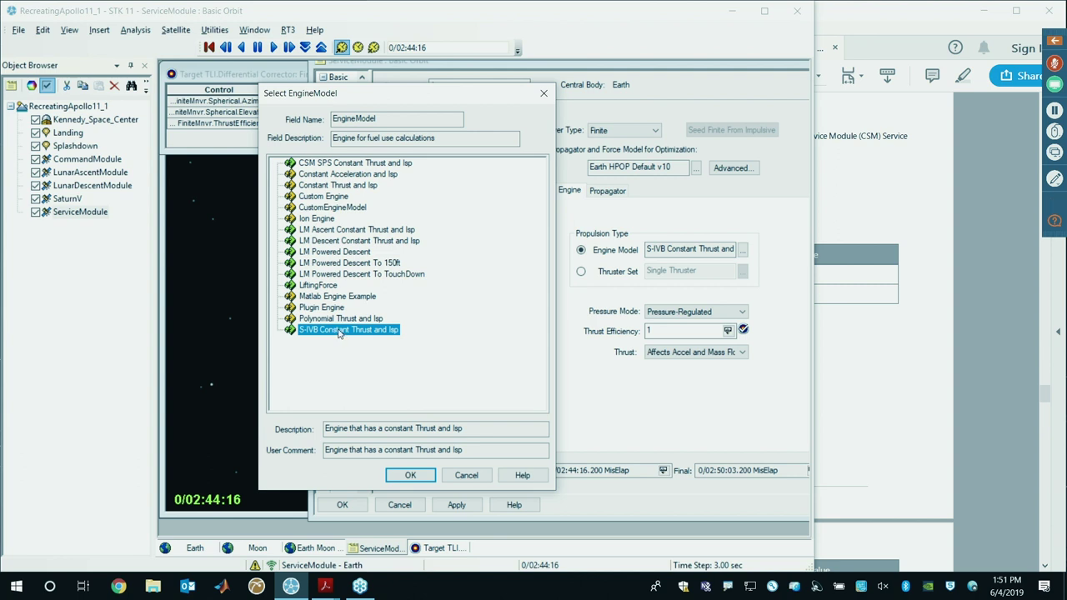
pyautogui.click(403, 476)
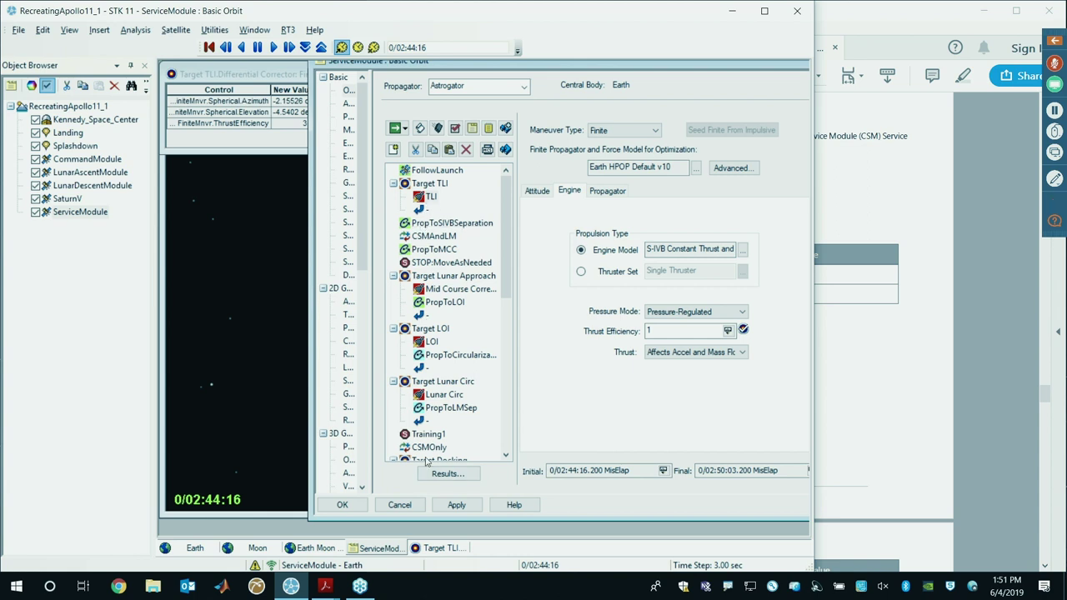
pyautogui.click(919, 335)
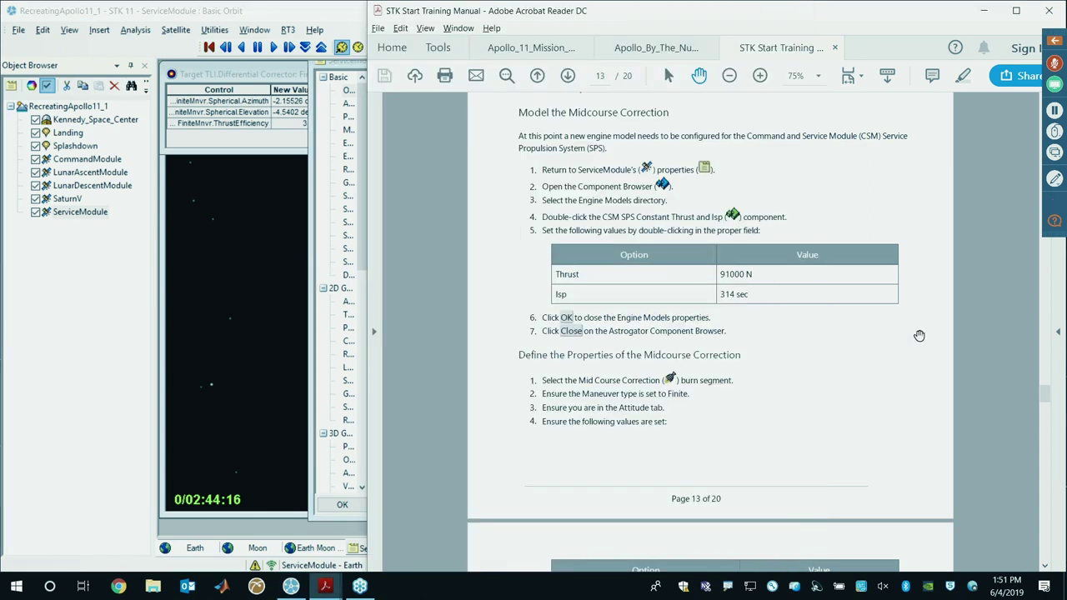
# Step: Reset the Target TLI differential corrector profile in ServiceModule's Basic Orbit page and rerun the mission control sequence
pyautogui.click(348, 224)
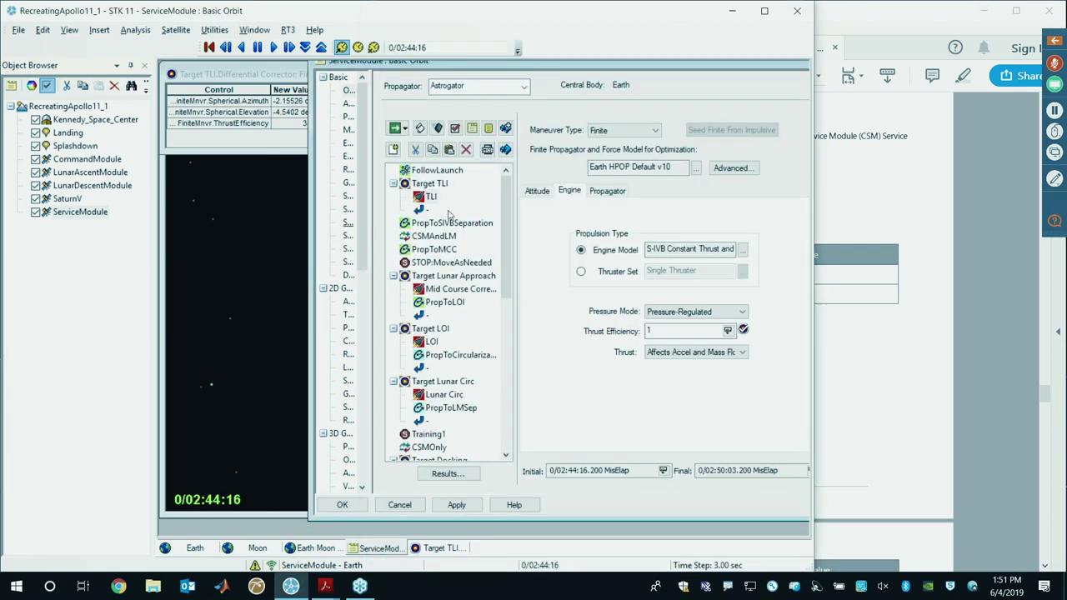
pyautogui.click(346, 90)
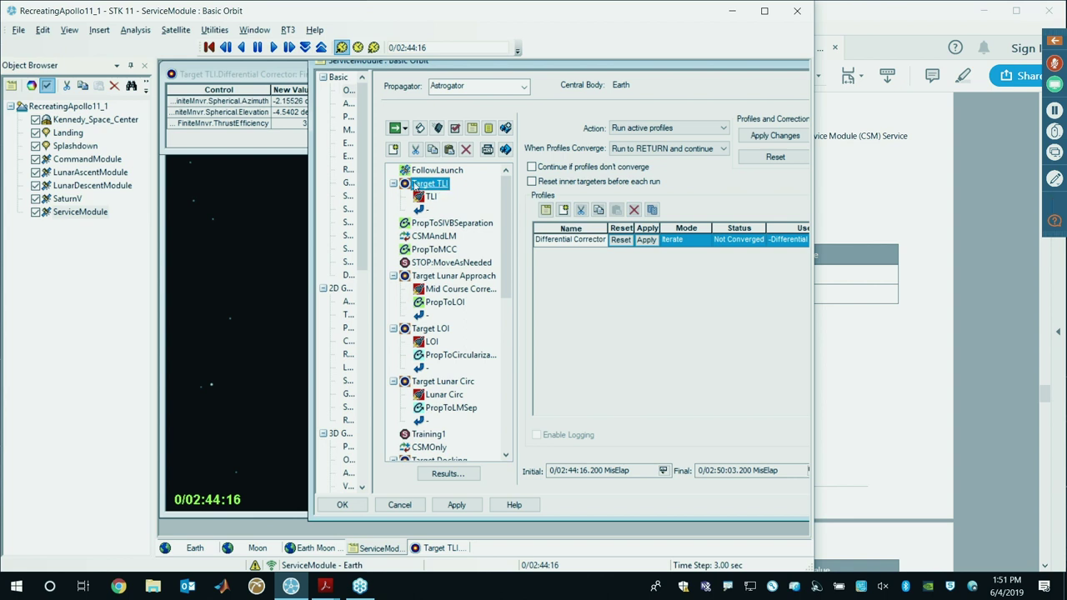
pyautogui.click(777, 158)
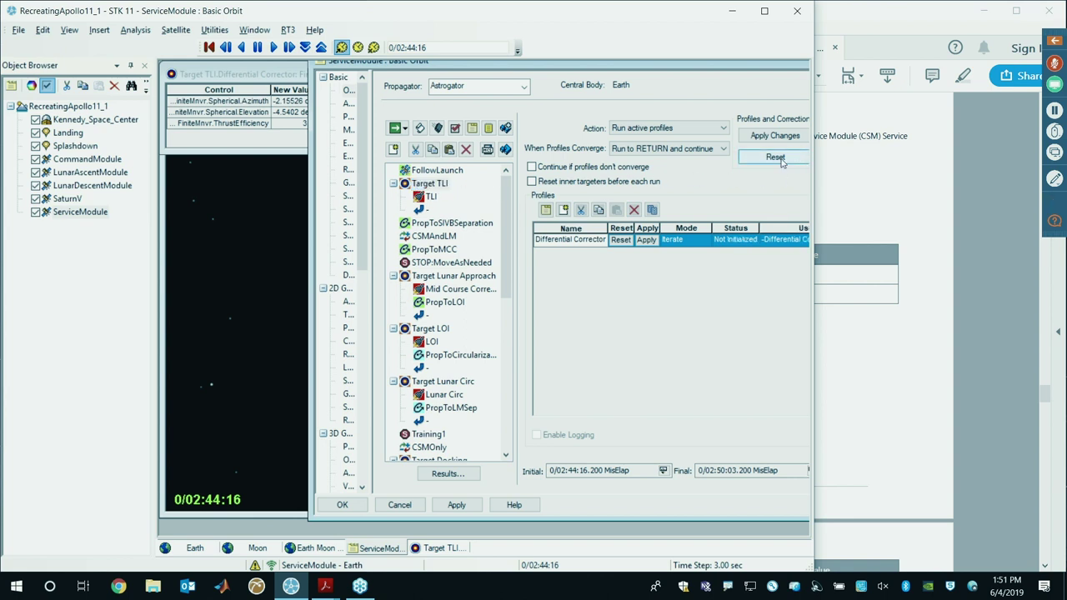
pyautogui.click(395, 128)
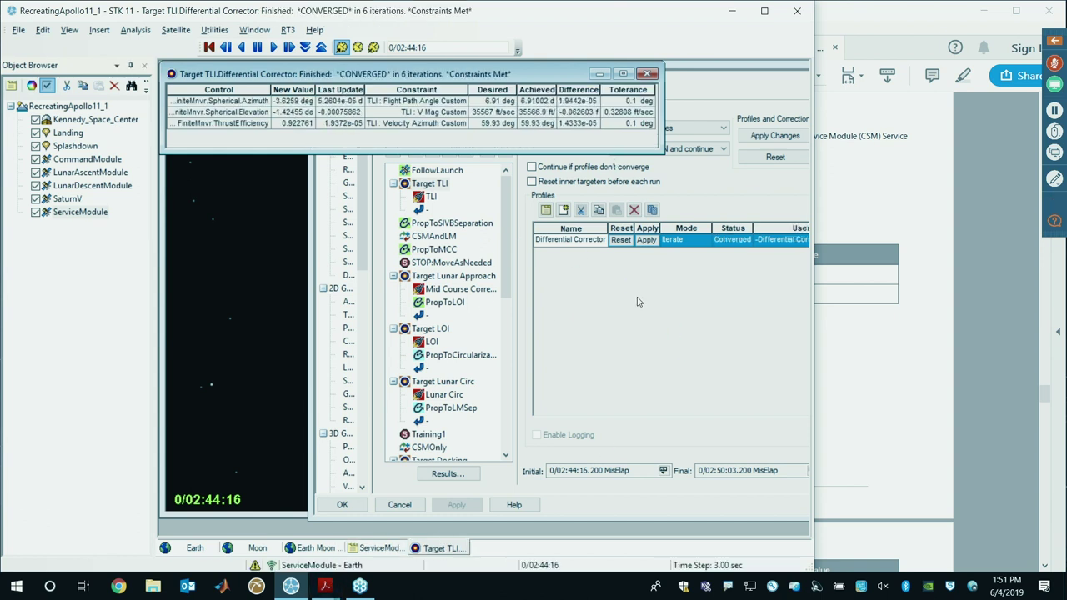
# Step: View the TLI trajectory in the Earth 3D window, then return to ServiceModule's Basic Orbit page and clear the sequence graphics
pyautogui.click(272, 311)
pyautogui.scroll(-2, 602, 339)
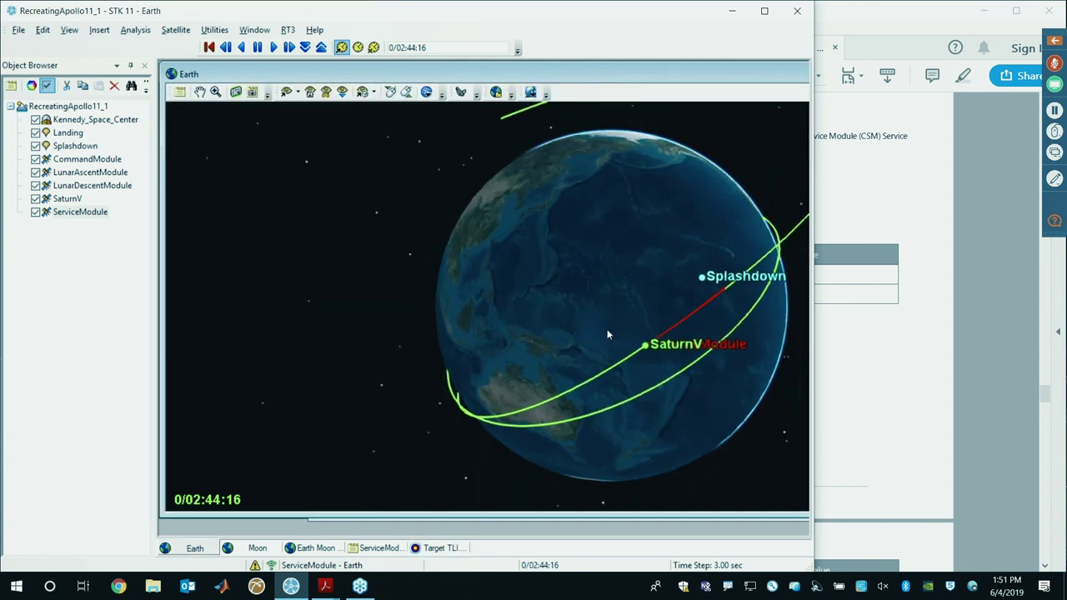
pyautogui.click(428, 553)
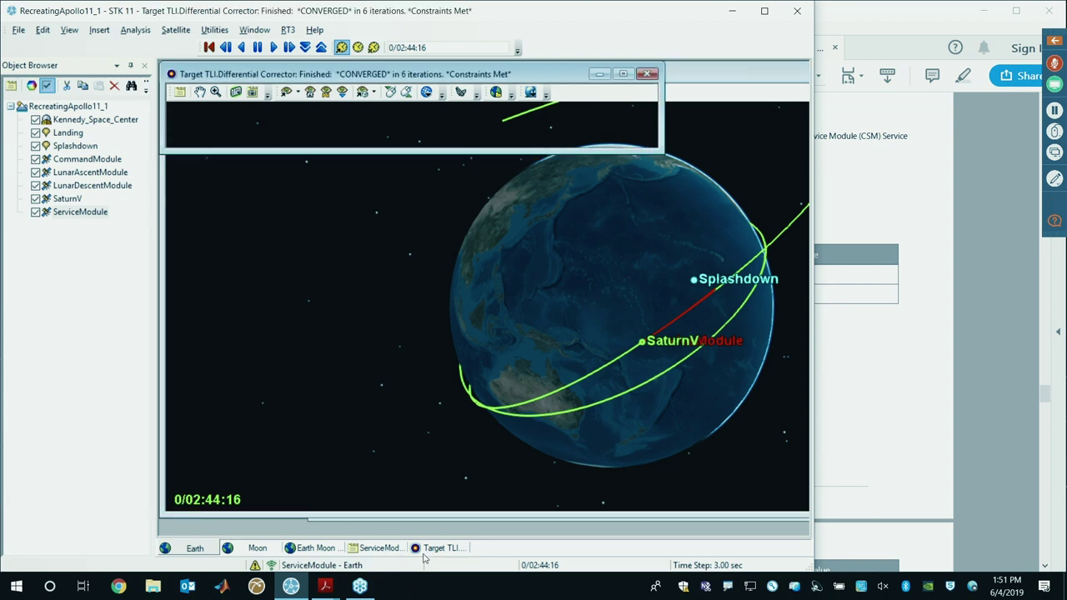
pyautogui.click(361, 551)
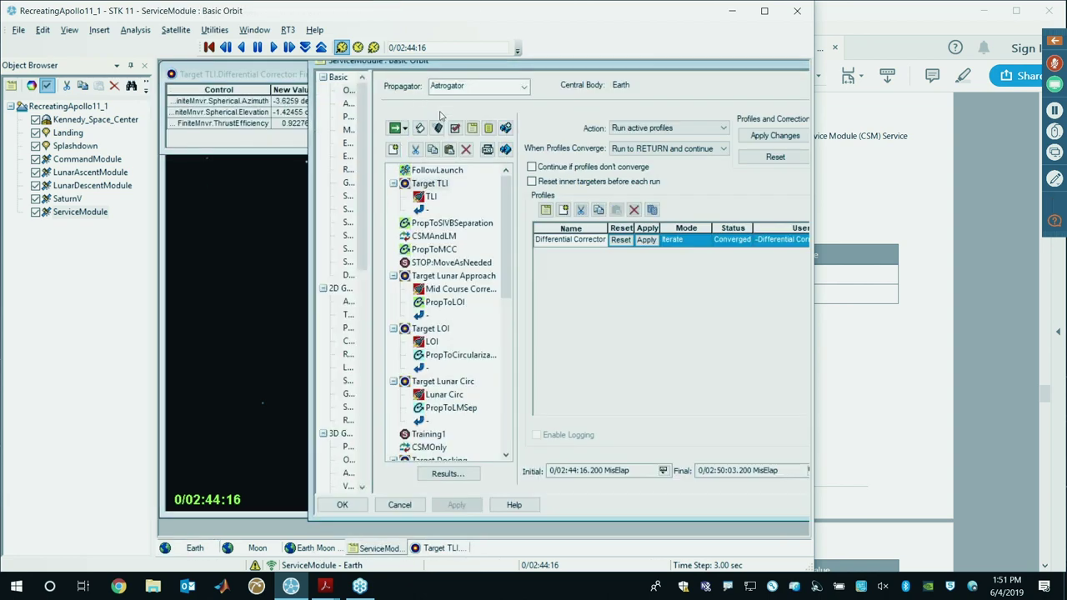
pyautogui.click(438, 128)
pyautogui.click(455, 506)
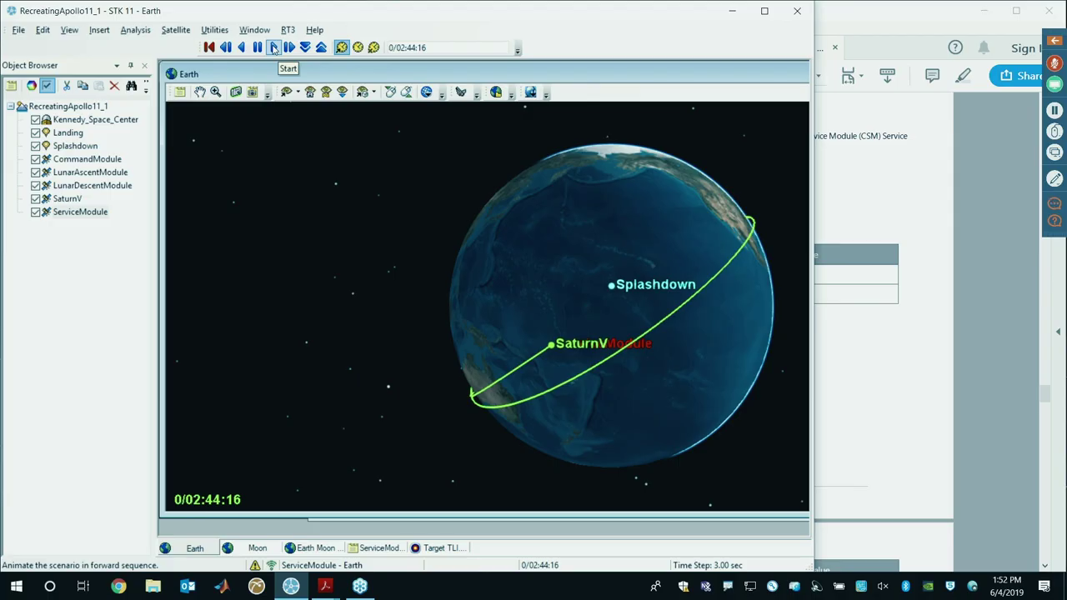
# Step: Recall the TransLunarInjection stored view in the Earth window and animate the scenario forward, raising the time step to 30 sec
pyautogui.click(375, 93)
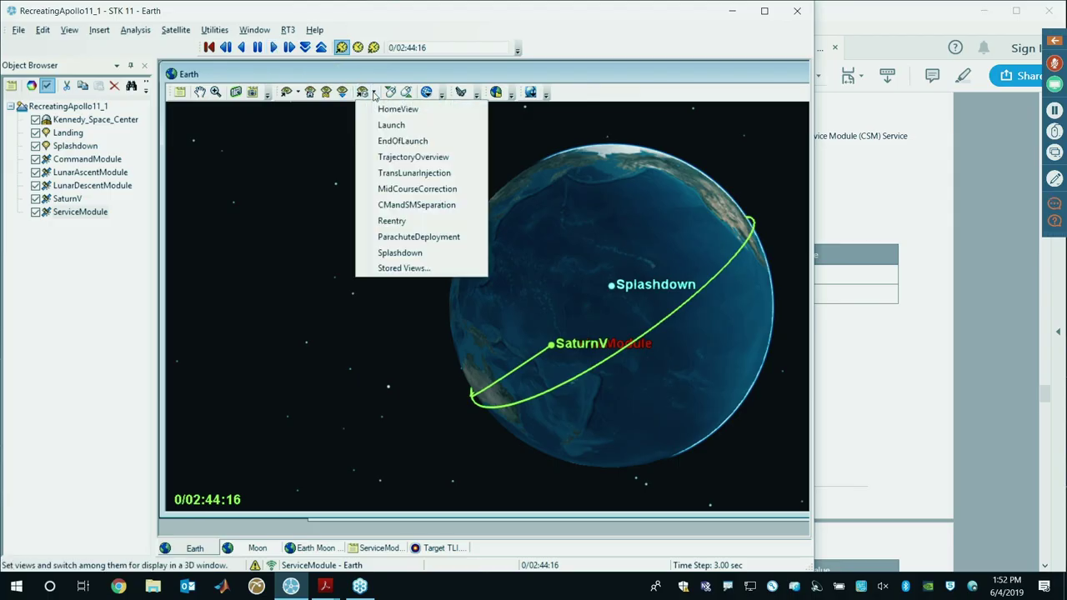
pyautogui.click(392, 173)
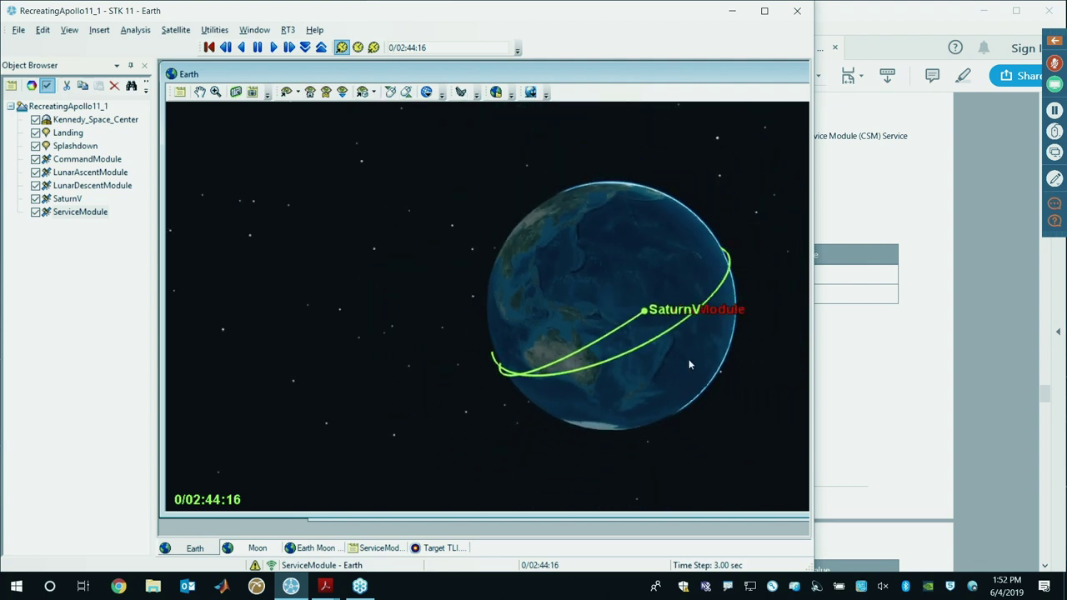
pyautogui.click(274, 47)
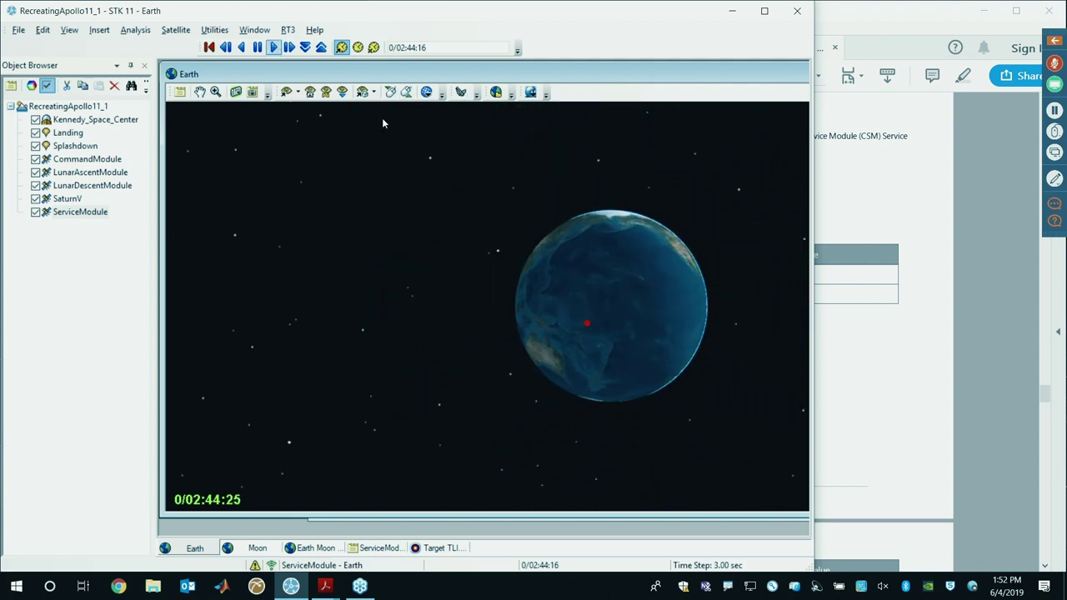
pyautogui.click(321, 47)
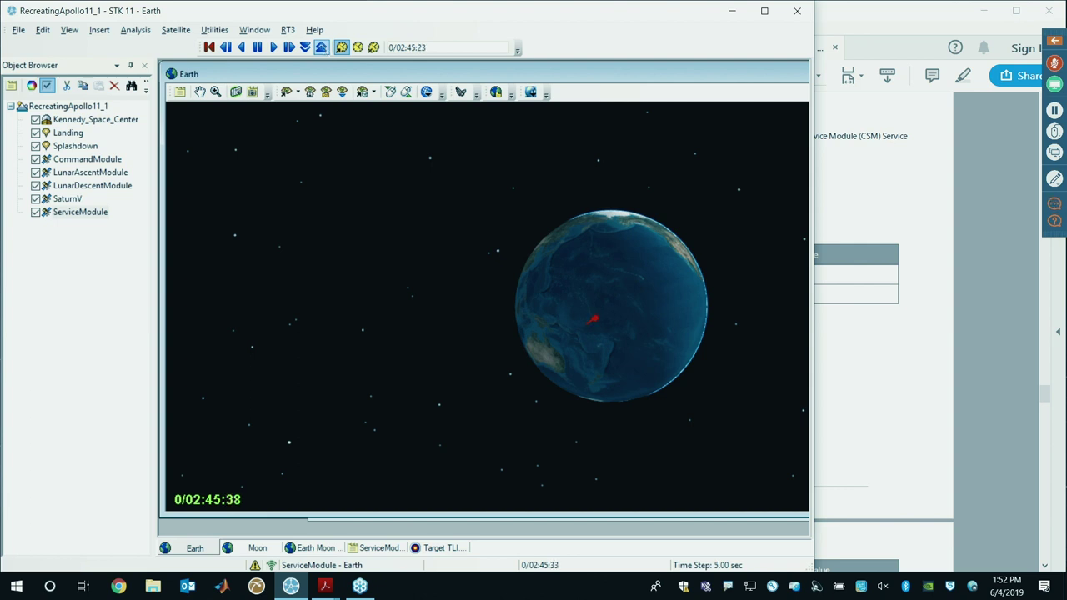
pyautogui.click(321, 47)
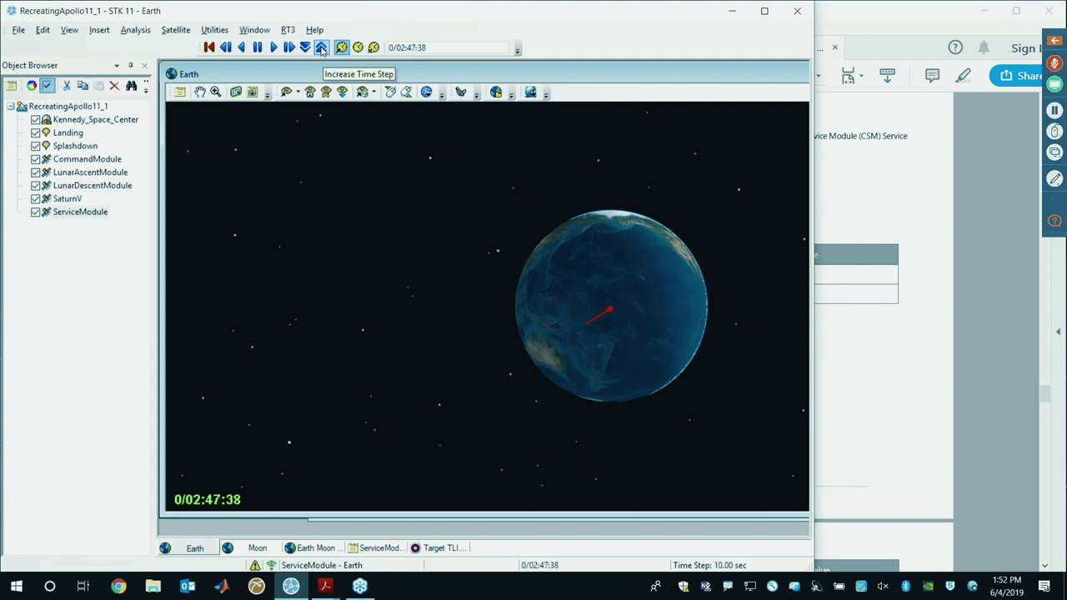
pyautogui.click(321, 47)
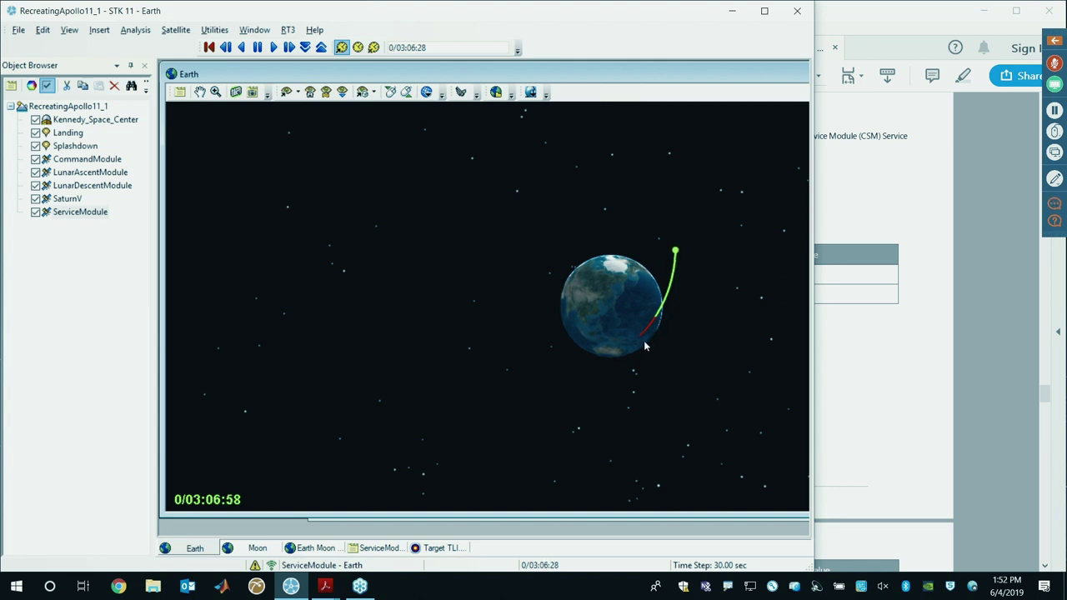
# Step: Follow the spacecraft's departure toward the Moon, raising the time step to 180 sec, and pause the animation
pyautogui.scroll(3, 653, 346)
pyautogui.moveTo(660, 348)
pyautogui.mouseDown()
pyautogui.moveTo(669, 295)
pyautogui.moveTo(649, 288)
pyautogui.moveTo(675, 334)
pyautogui.mouseUp()
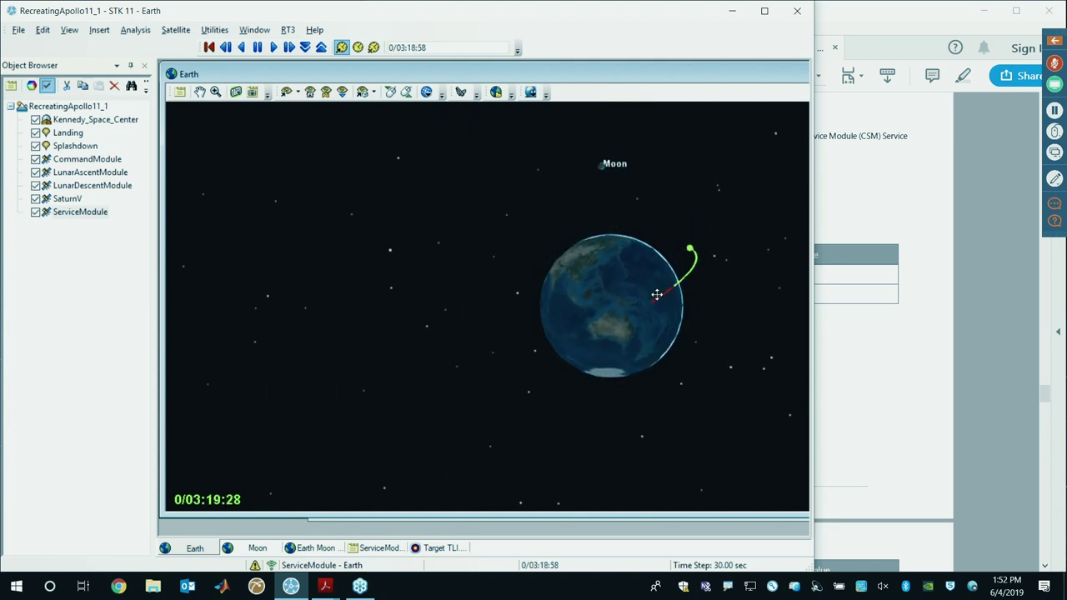
pyautogui.moveTo(714, 221); pyautogui.dragTo(734, 237)
pyautogui.click(321, 48)
pyautogui.moveTo(600, 250); pyautogui.dragTo(618, 284)
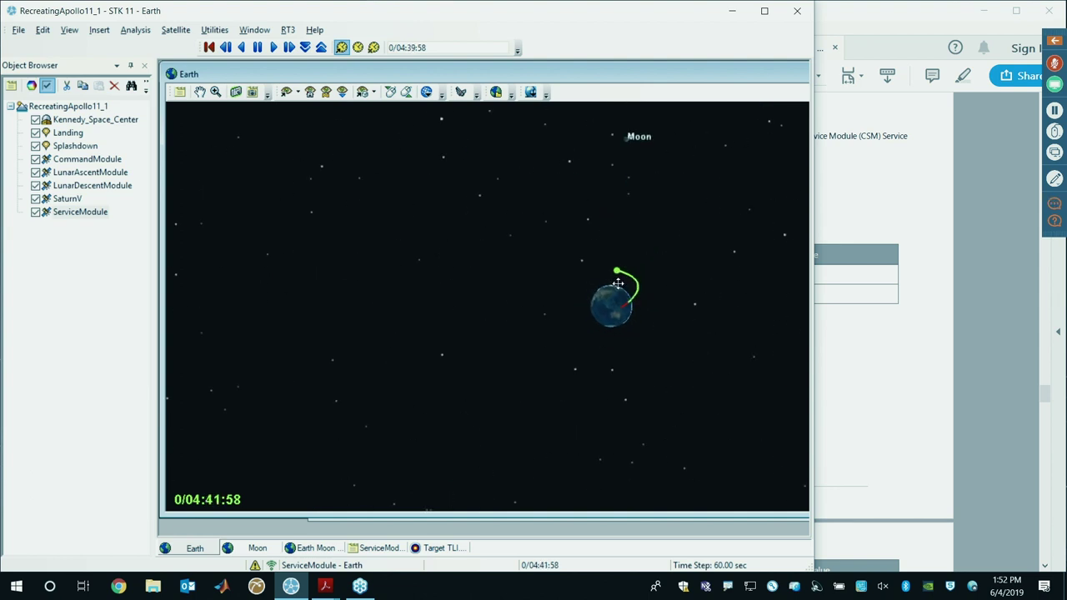
pyautogui.click(321, 47)
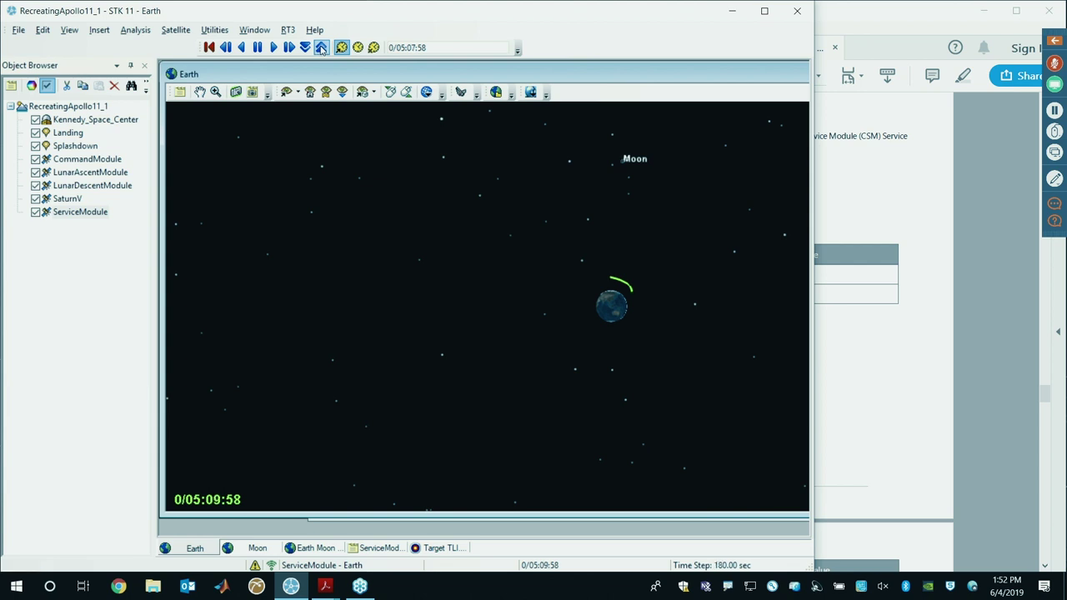
pyautogui.click(257, 47)
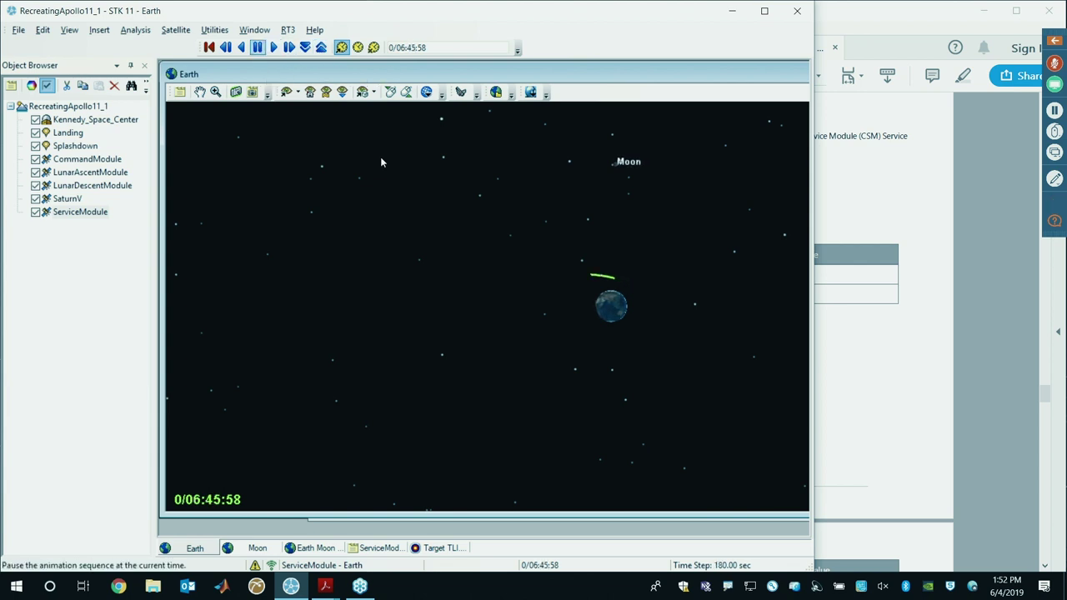
# Step: Review the manual's entire-trajectory and midcourse correction sections, comparing the orbit track instructions with the Earth 3D view
pyautogui.click(856, 339)
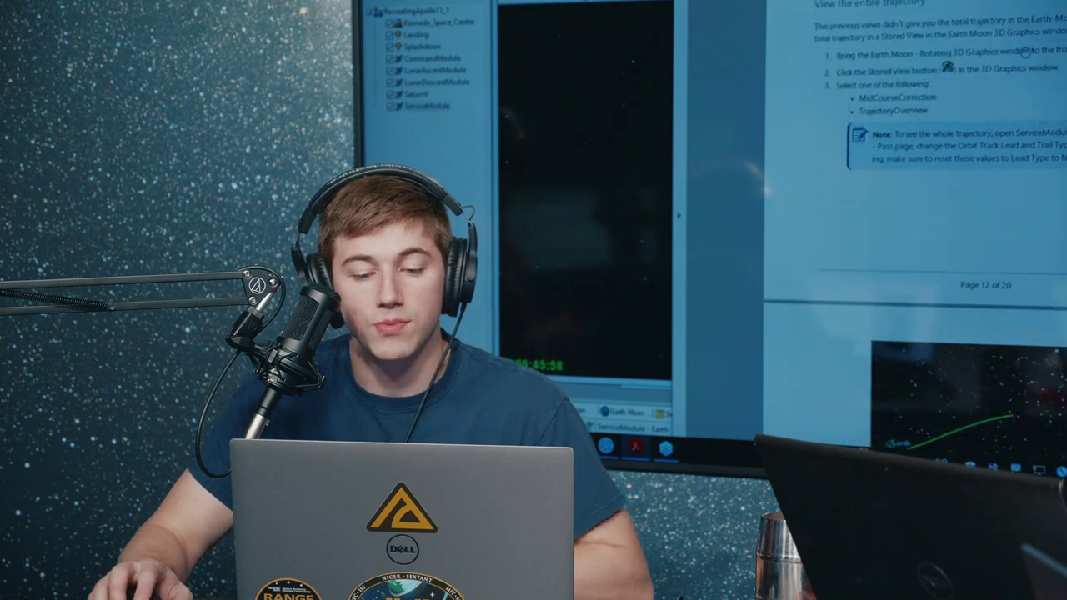
pyautogui.scroll(1, 917, 208)
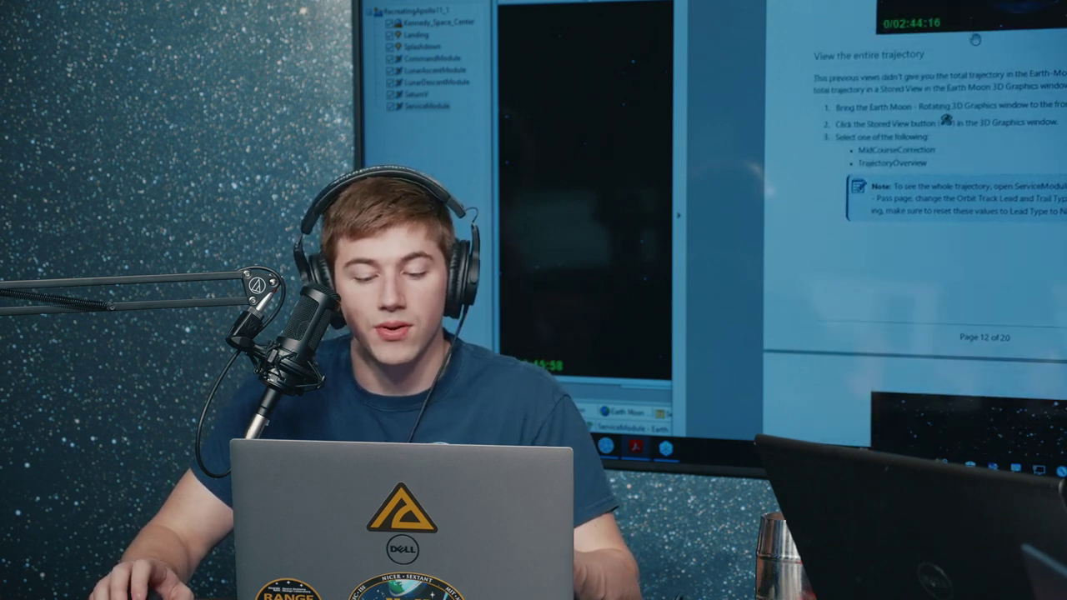
pyautogui.scroll(-10, 975, 40)
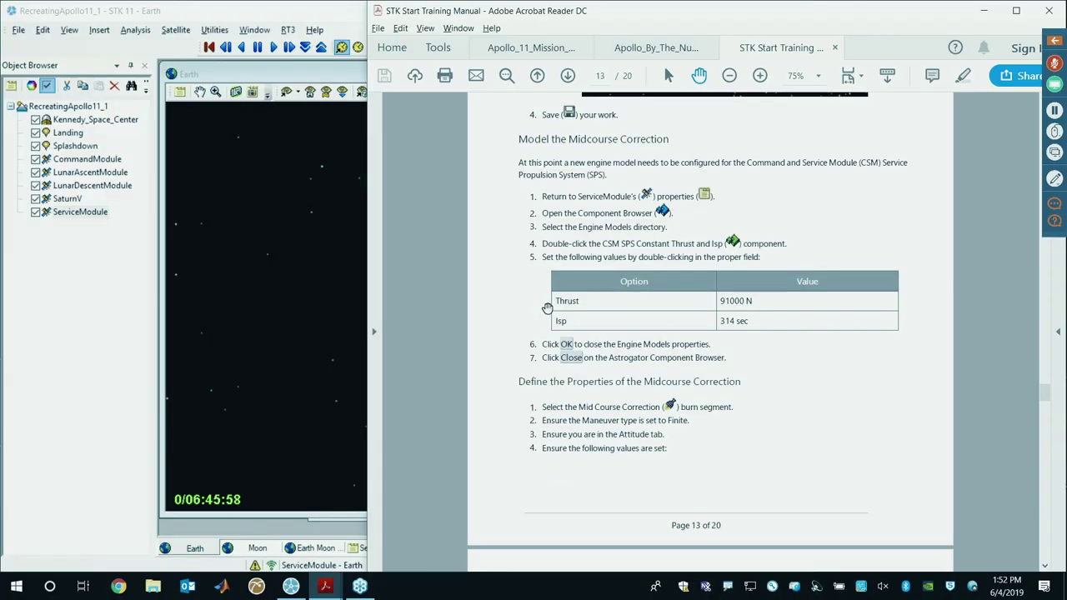
pyautogui.scroll(-1, 722, 457)
pyautogui.scroll(6, 723, 456)
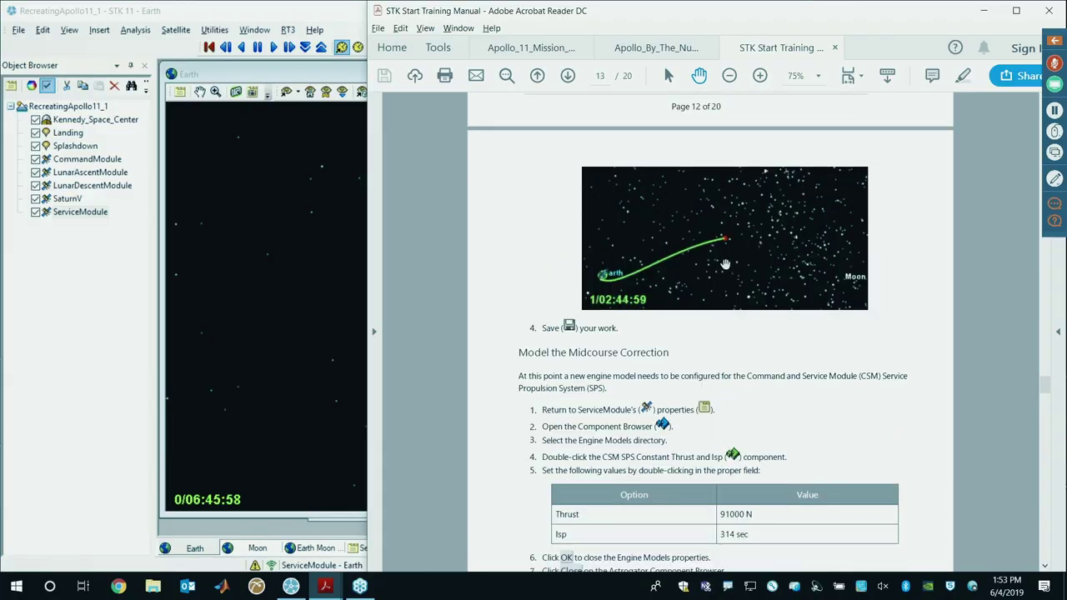
pyautogui.scroll(7, 725, 289)
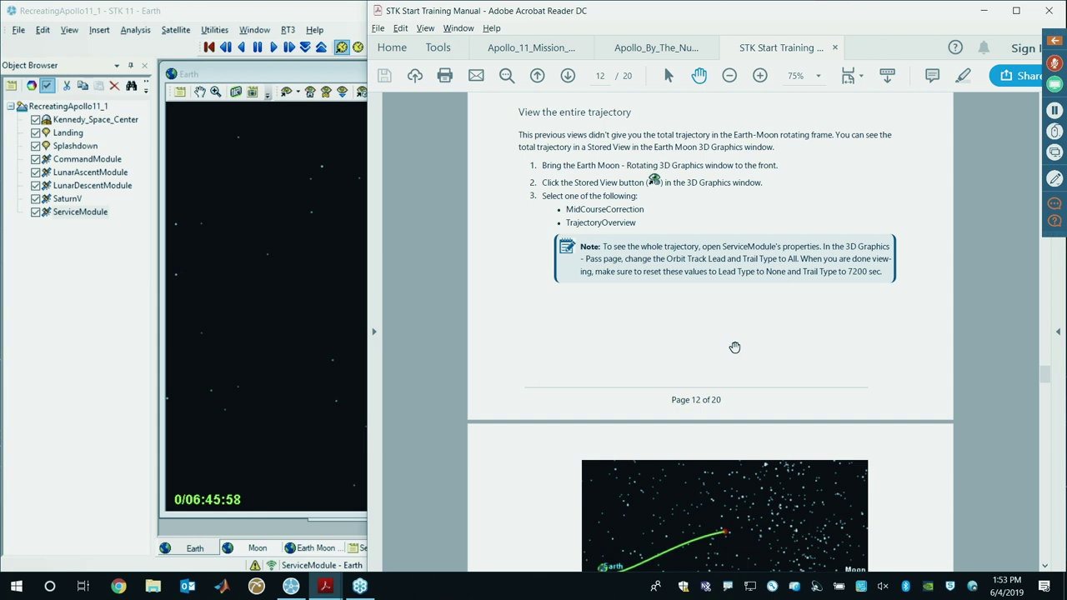
pyautogui.click(341, 280)
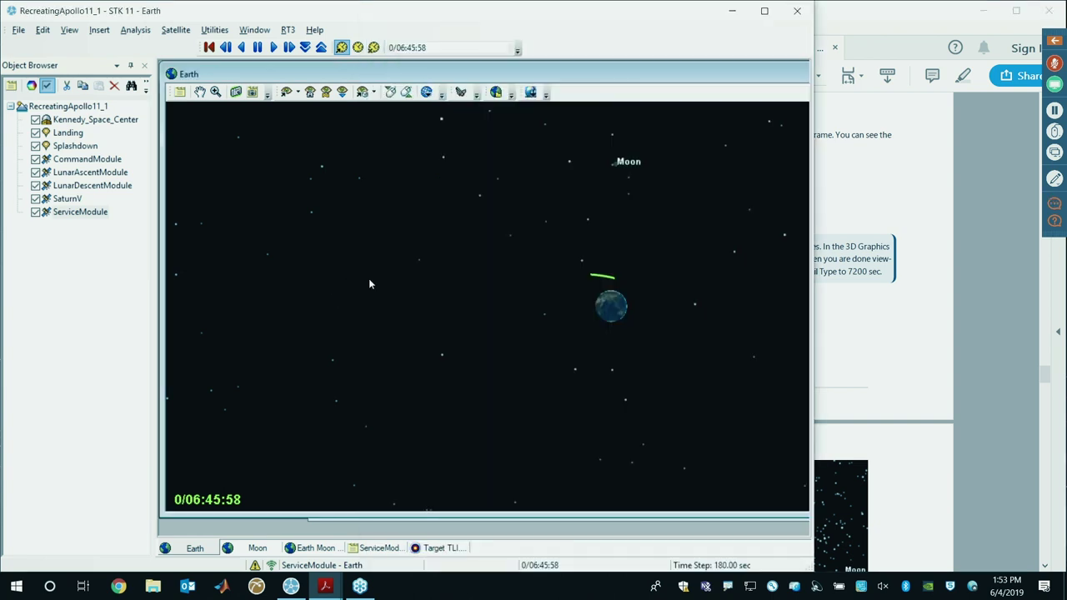
pyautogui.moveTo(552, 283); pyautogui.dragTo(586, 283)
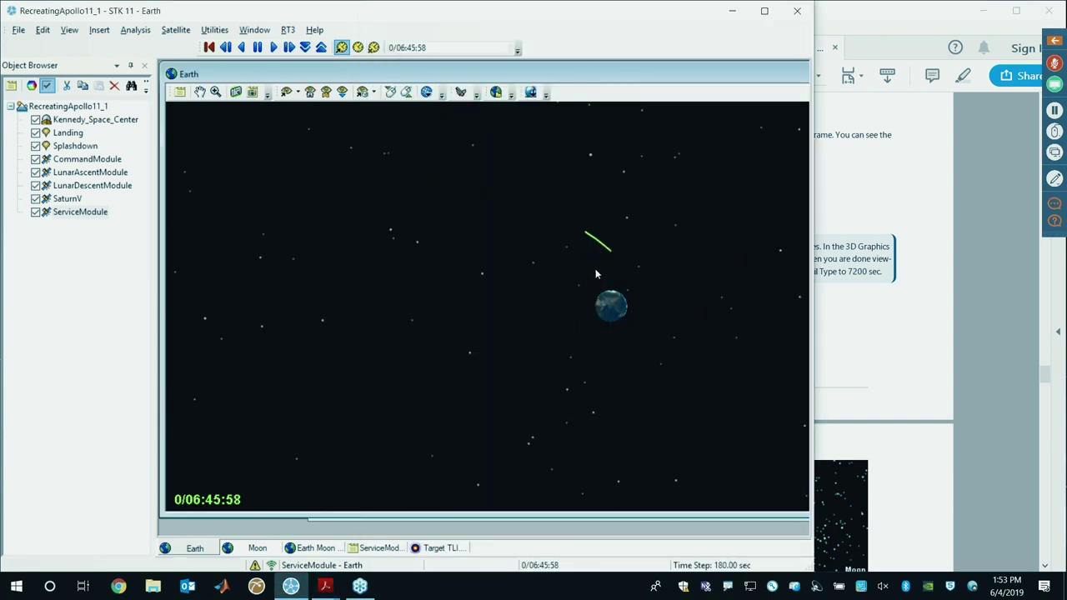
pyautogui.click(824, 292)
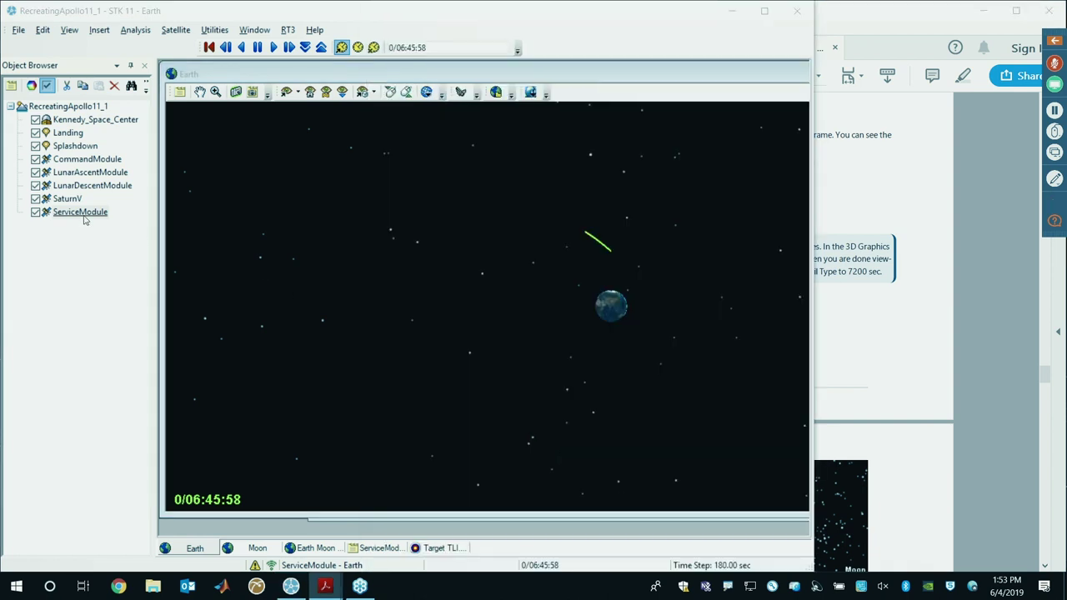
# Step: Reopen ServiceModule's properties, widen the page list and show the 3D Graphics Pass page
pyautogui.click(80, 212)
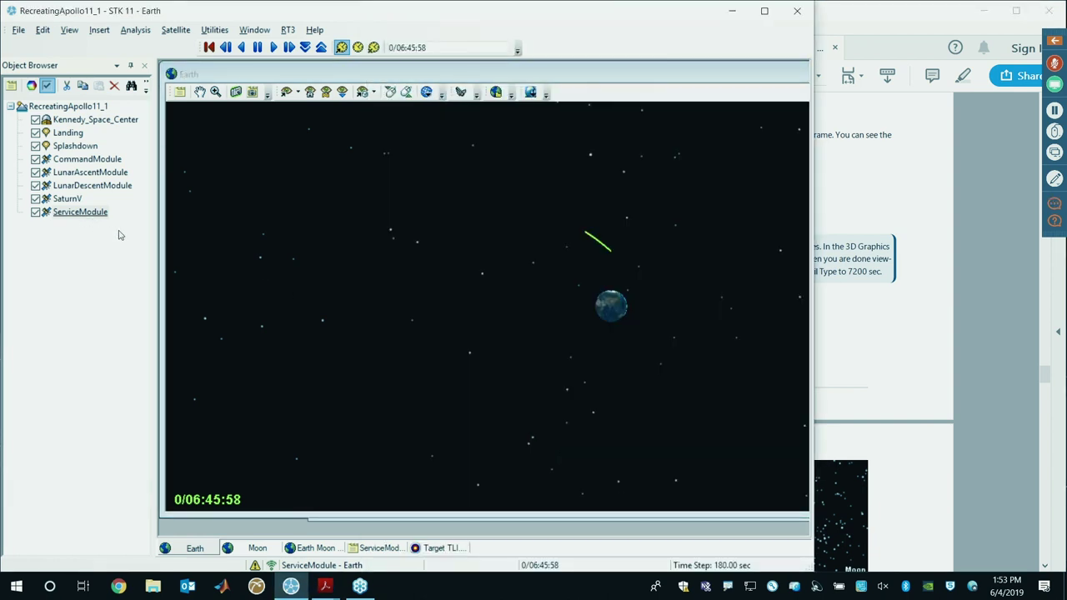
pyautogui.rightClick(80, 211)
pyautogui.click(117, 10)
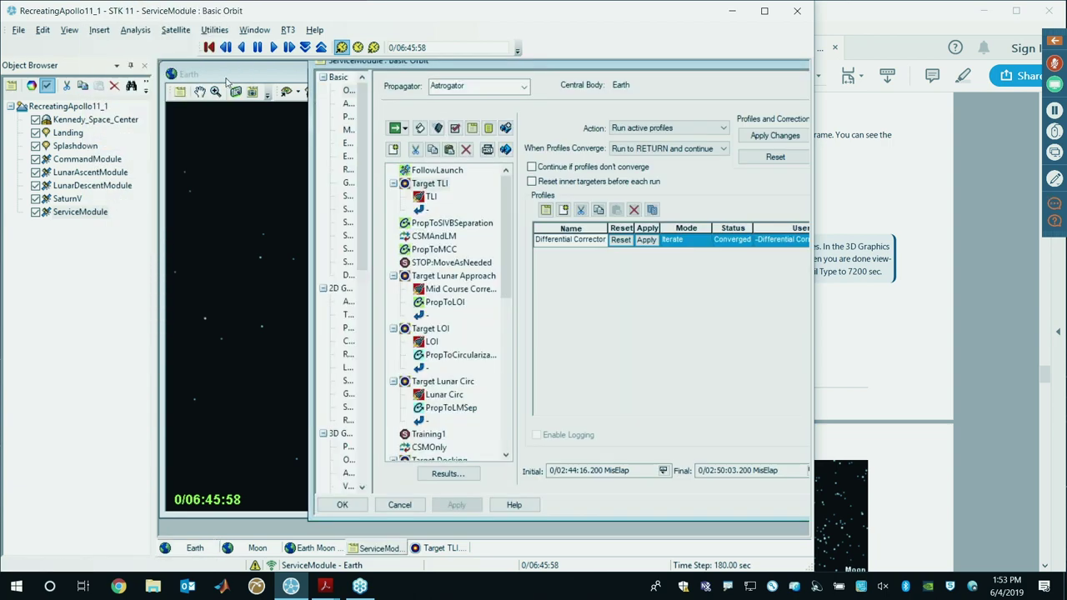
pyautogui.moveTo(370, 238); pyautogui.dragTo(504, 243)
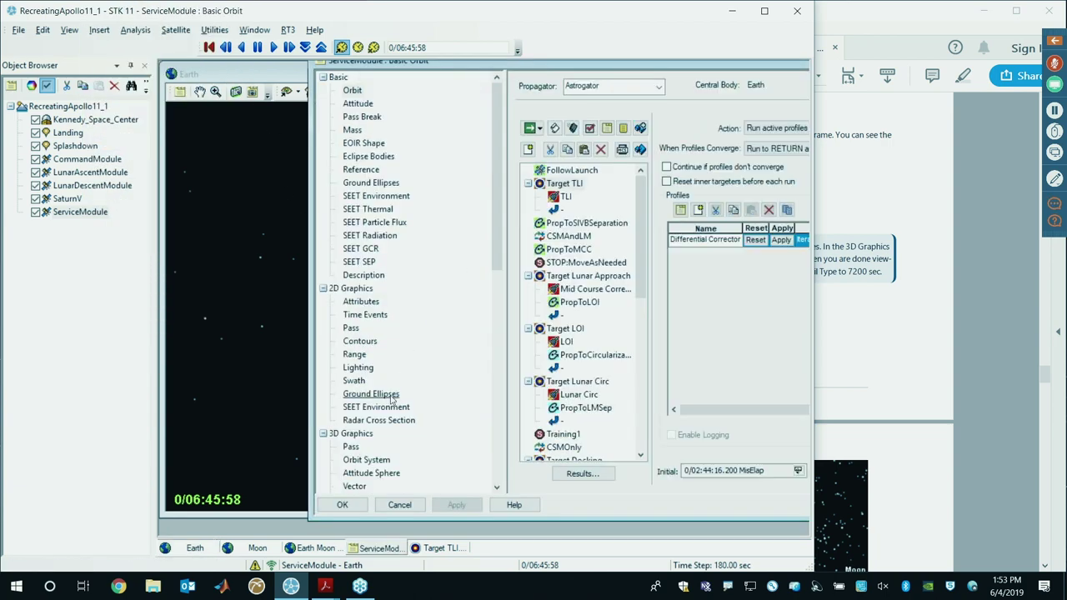
pyautogui.click(366, 460)
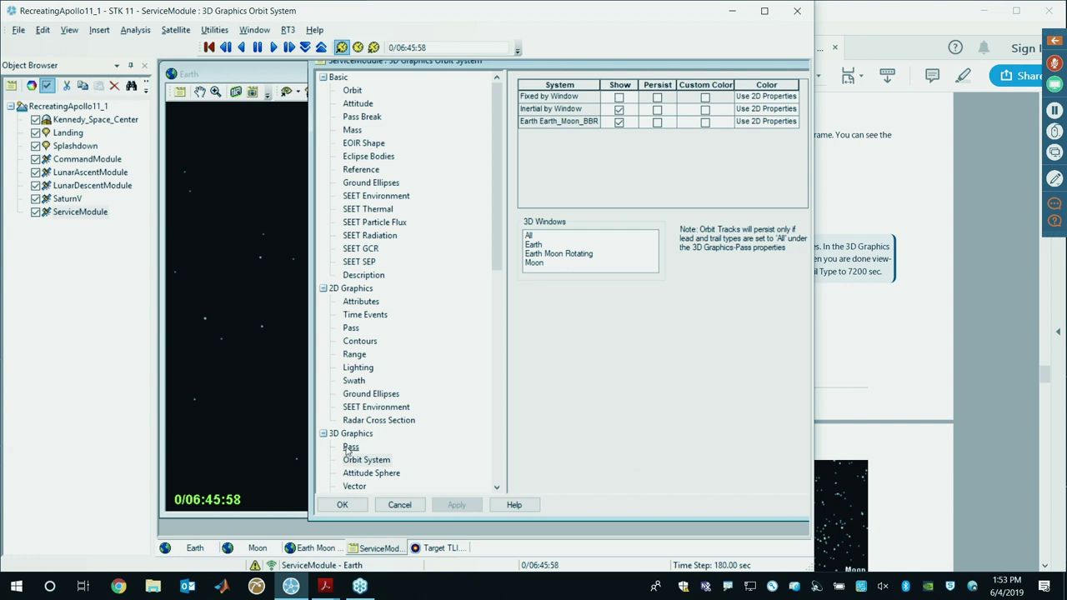
pyautogui.click(351, 448)
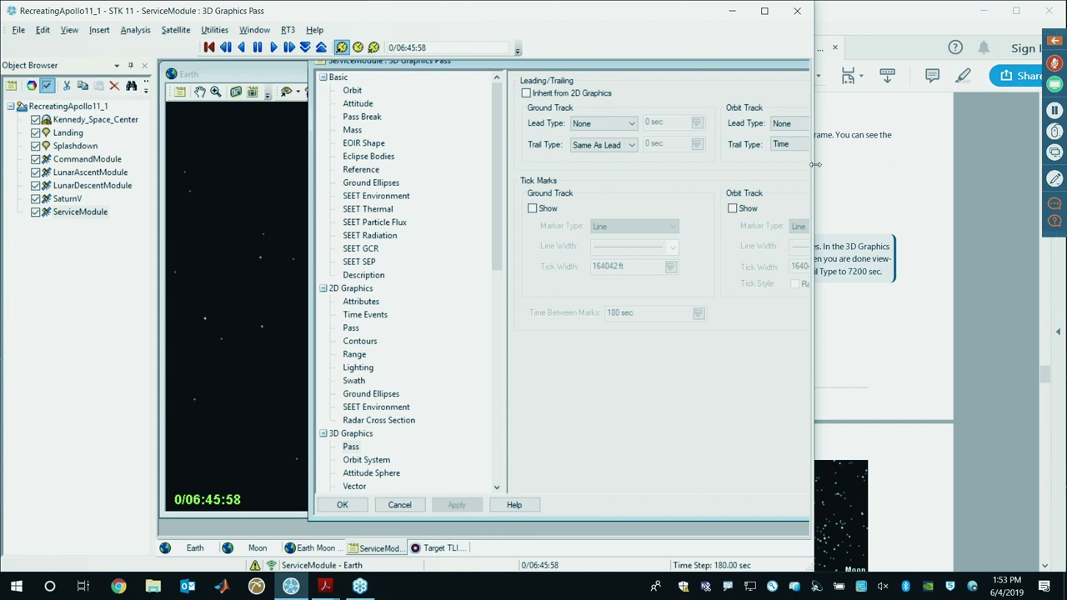
# Step: Narrow the STK window so the manual stays readable beside it, and shrink the properties page list
pyautogui.moveTo(814, 165); pyautogui.dragTo(793, 173)
pyautogui.moveTo(779, 177); pyautogui.dragTo(733, 180)
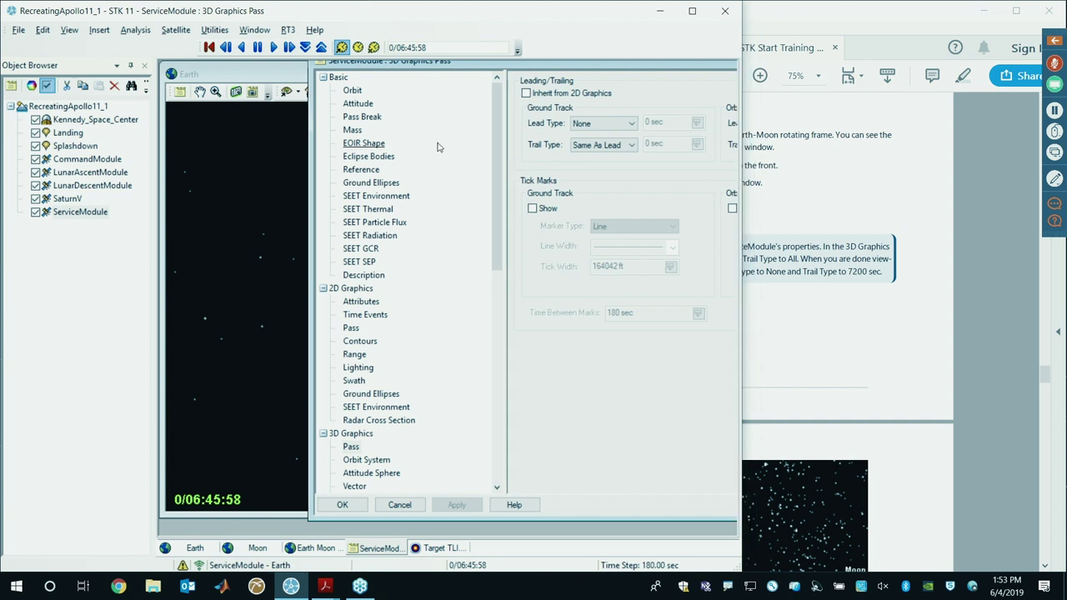
pyautogui.moveTo(505, 132); pyautogui.dragTo(362, 130)
# Step: Switch back to the training manual and read the Model the Midcourse Correction instructions
pyautogui.click(821, 278)
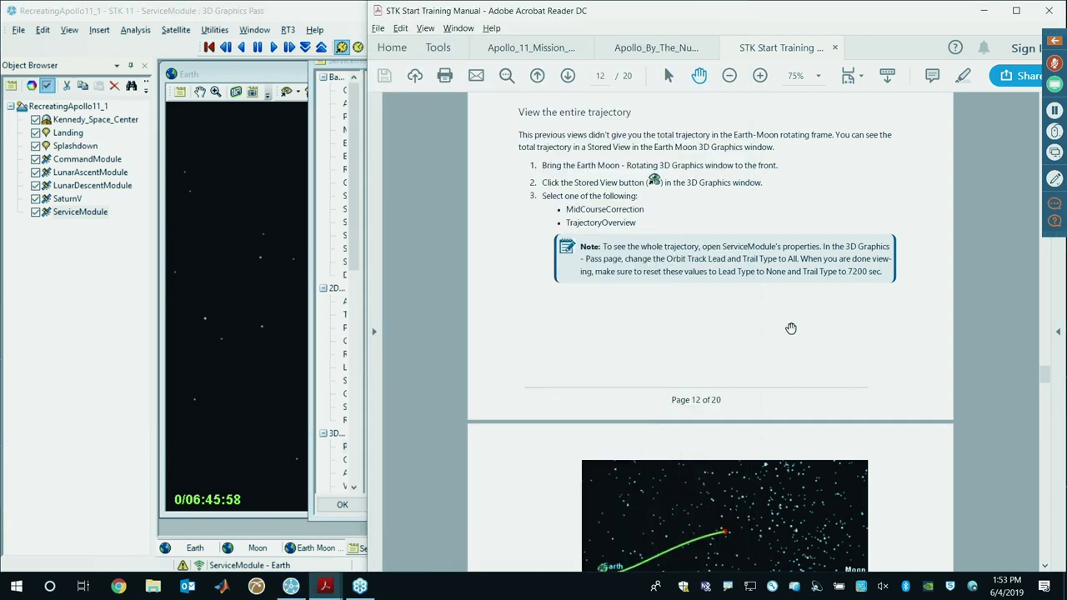
pyautogui.scroll(-6, 675, 289)
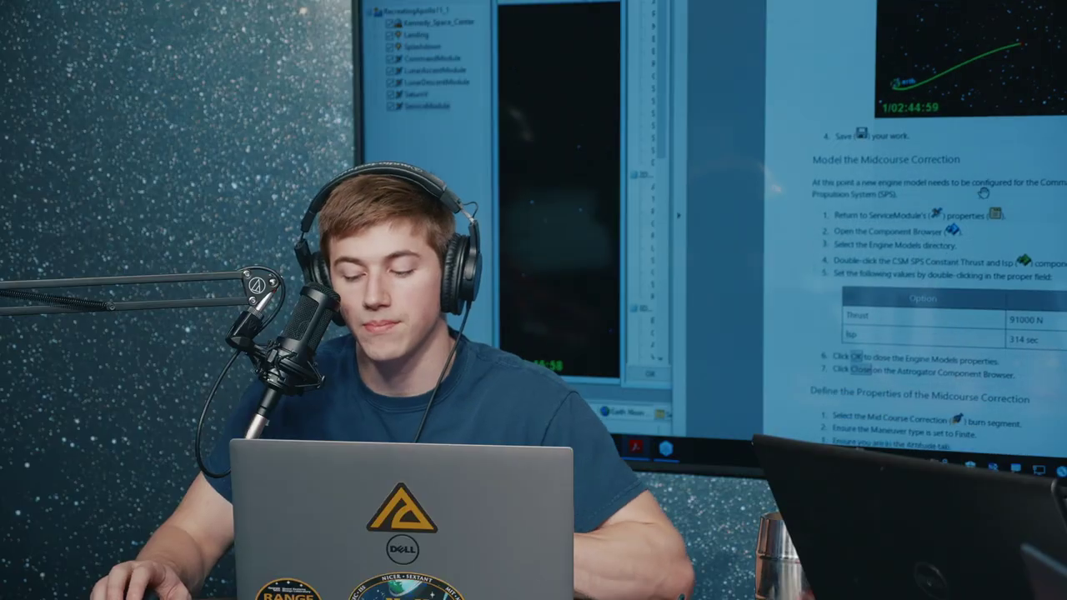
pyautogui.scroll(-2, 984, 194)
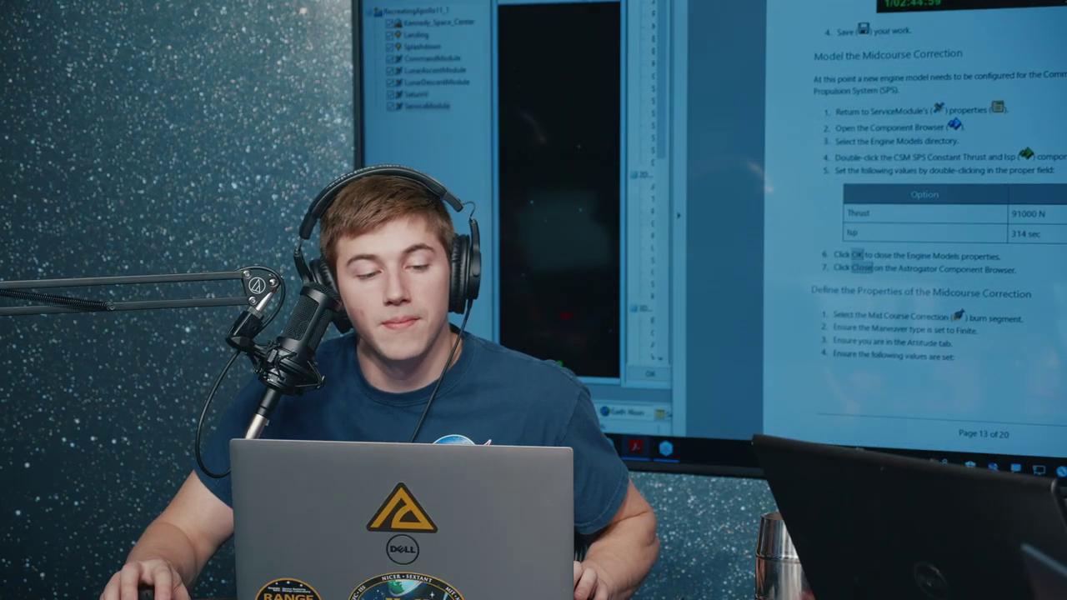
# Step: Return to ServiceModule's properties and select the Mid Course Correction burn segment under Target Lunar Approach, consulting the manual's midcourse instructions
pyautogui.hotkey('alt', 'Tab')
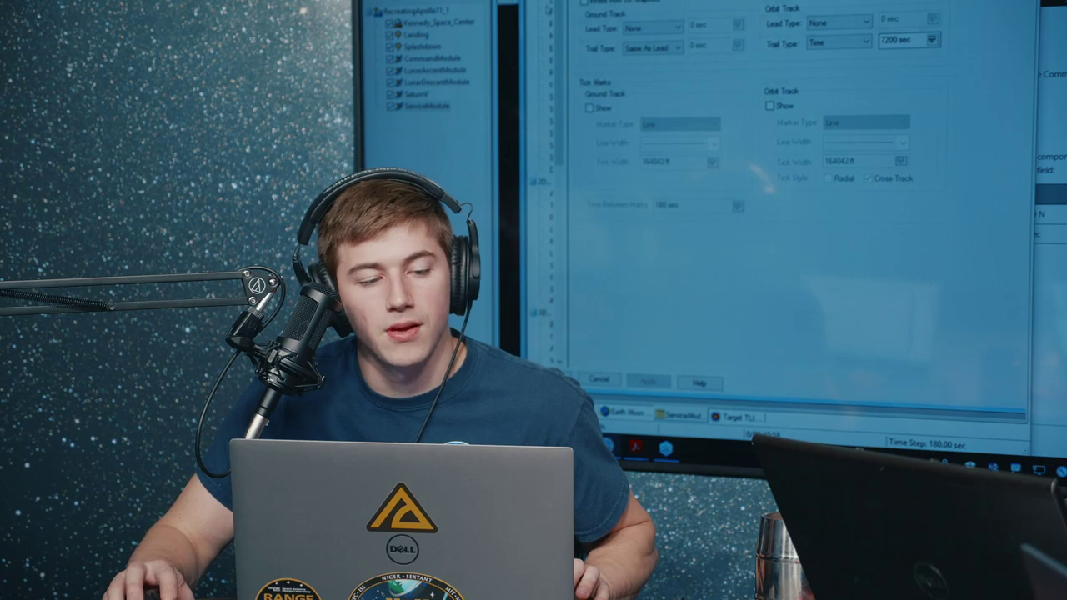
pyautogui.hotkey('alt', 'Tab')
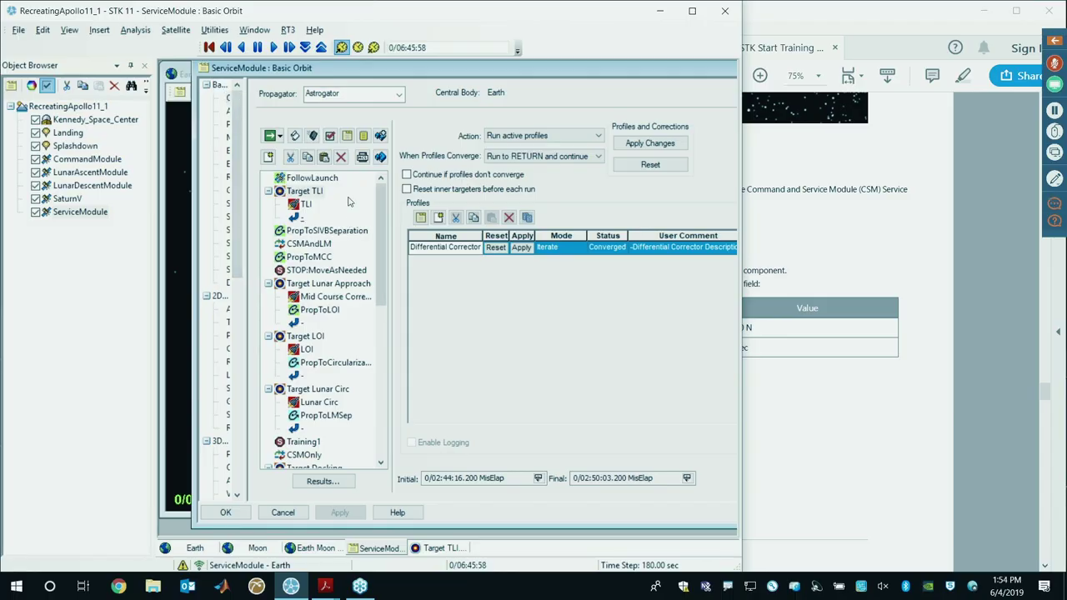
pyautogui.scroll(-1, 309, 271)
pyautogui.click(336, 257)
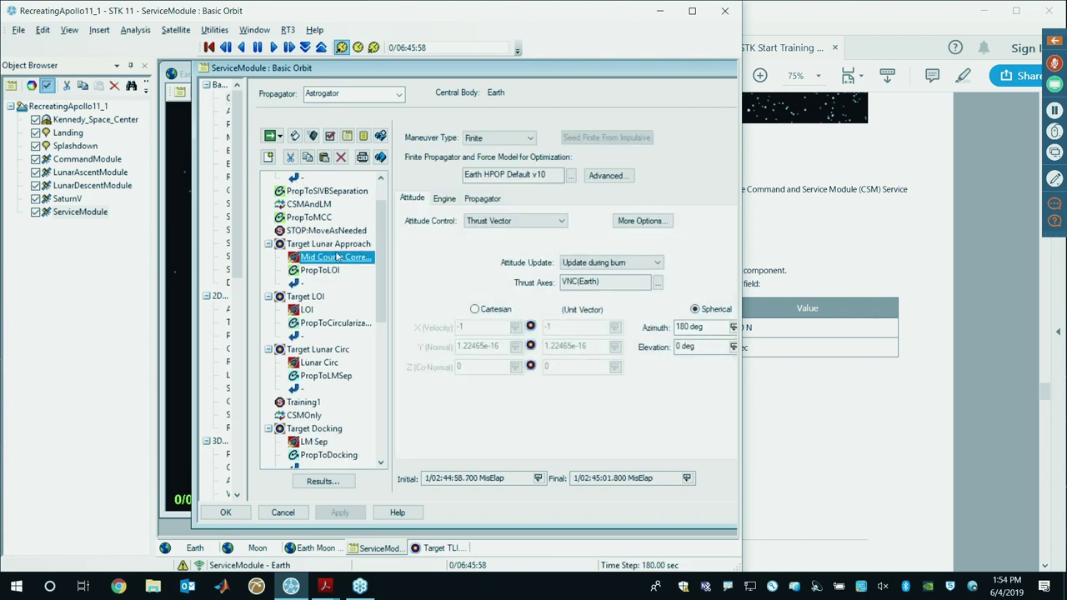
pyautogui.click(825, 385)
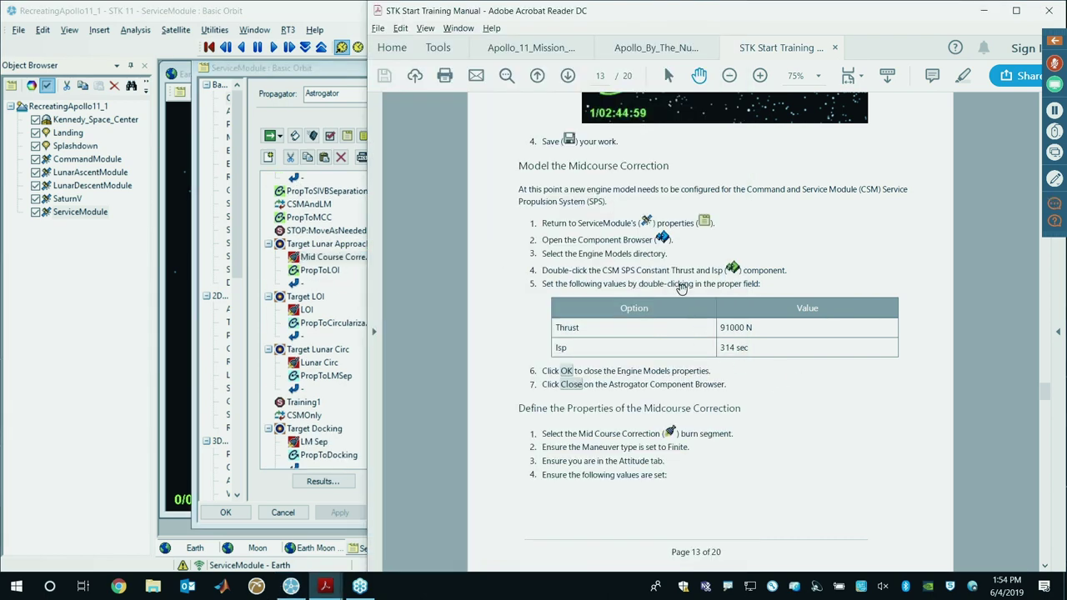
pyautogui.scroll(-1, 682, 287)
pyautogui.hotkey('alt', 'Tab')
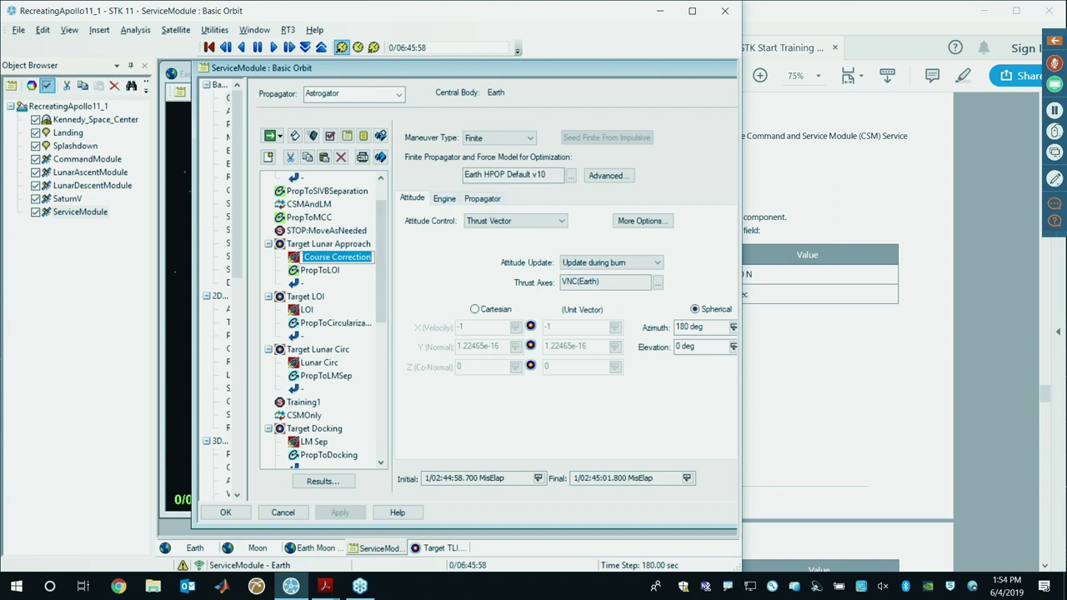
pyautogui.click(321, 271)
pyautogui.click(347, 259)
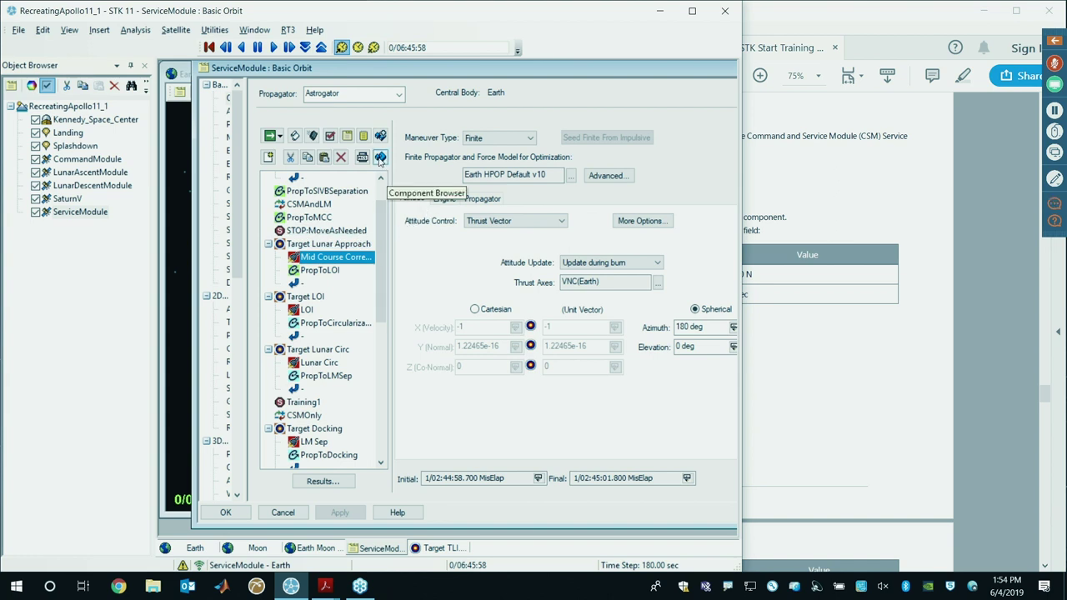
# Step: Open the CSM SPS Constant Thrust and Isp component from the Engine Models directory of the Astrogator Component Browser
pyautogui.click(380, 158)
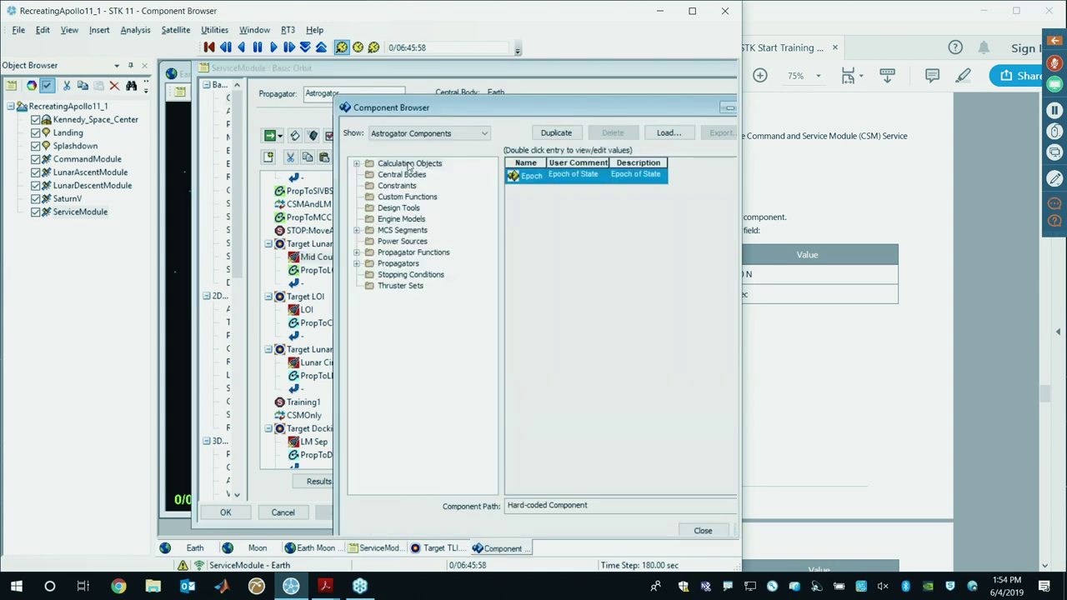
pyautogui.click(388, 139)
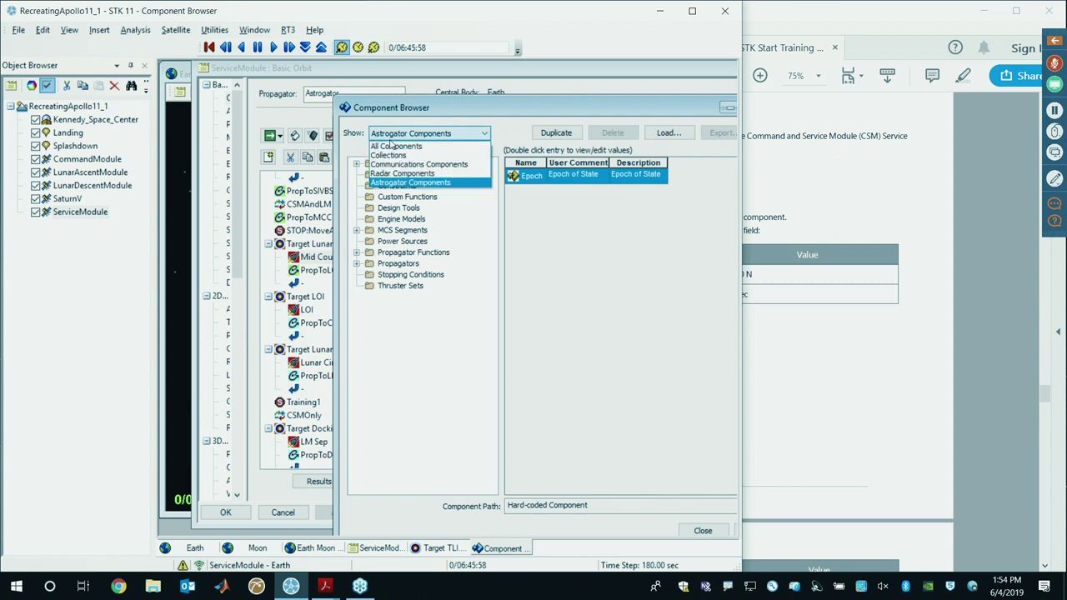
pyautogui.click(385, 222)
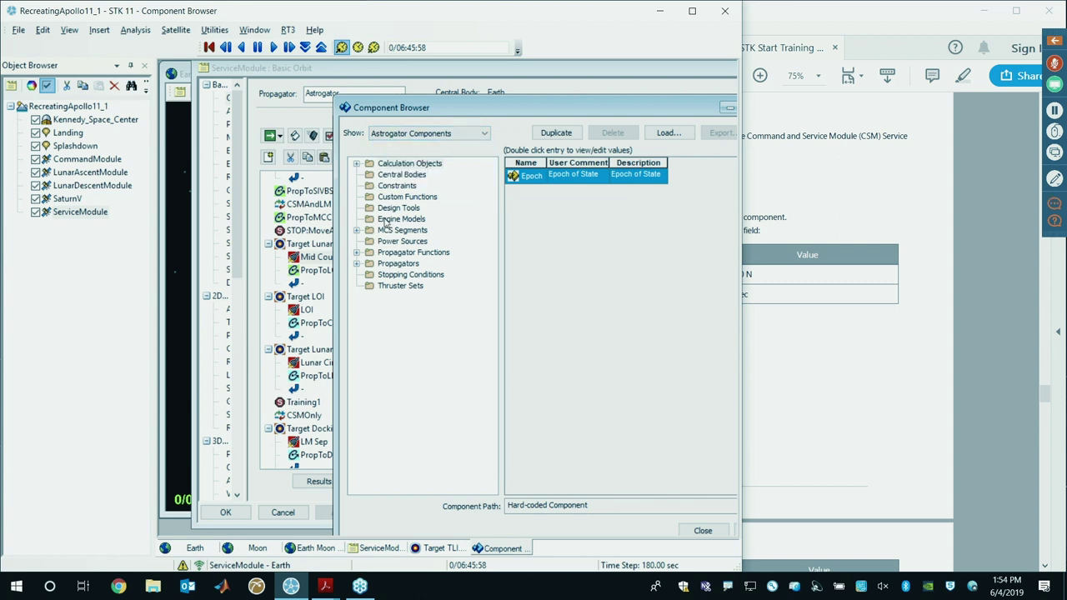
pyautogui.click(389, 220)
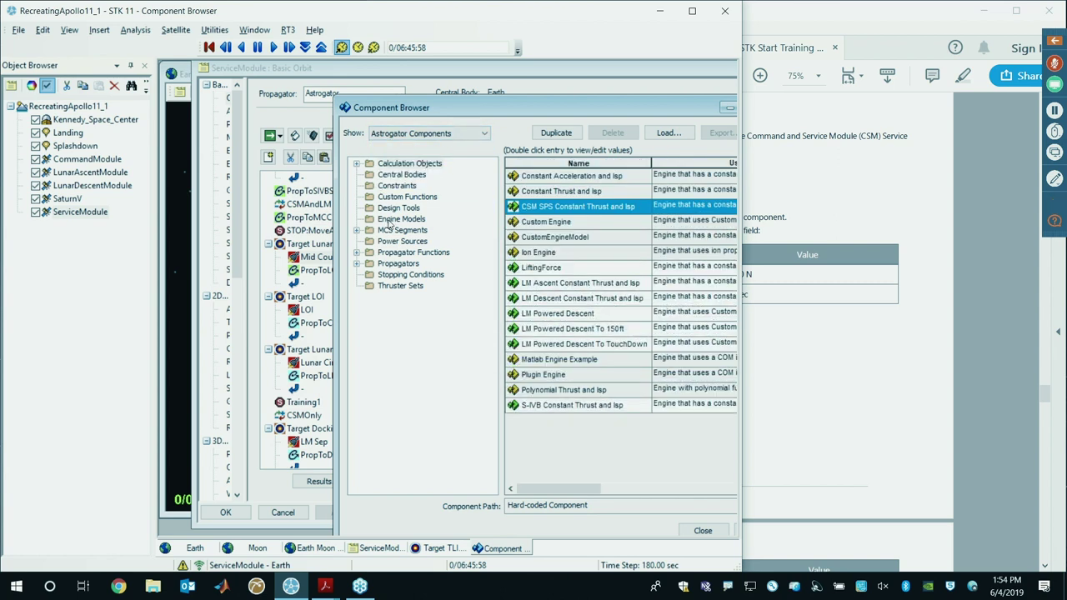
pyautogui.click(558, 222)
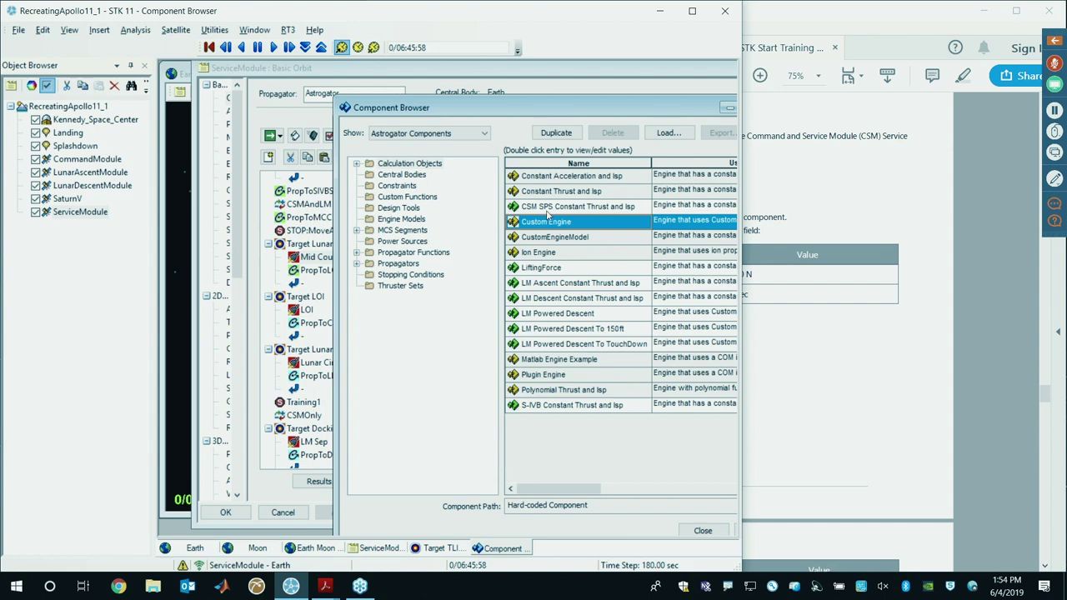
pyautogui.doubleClick(548, 206)
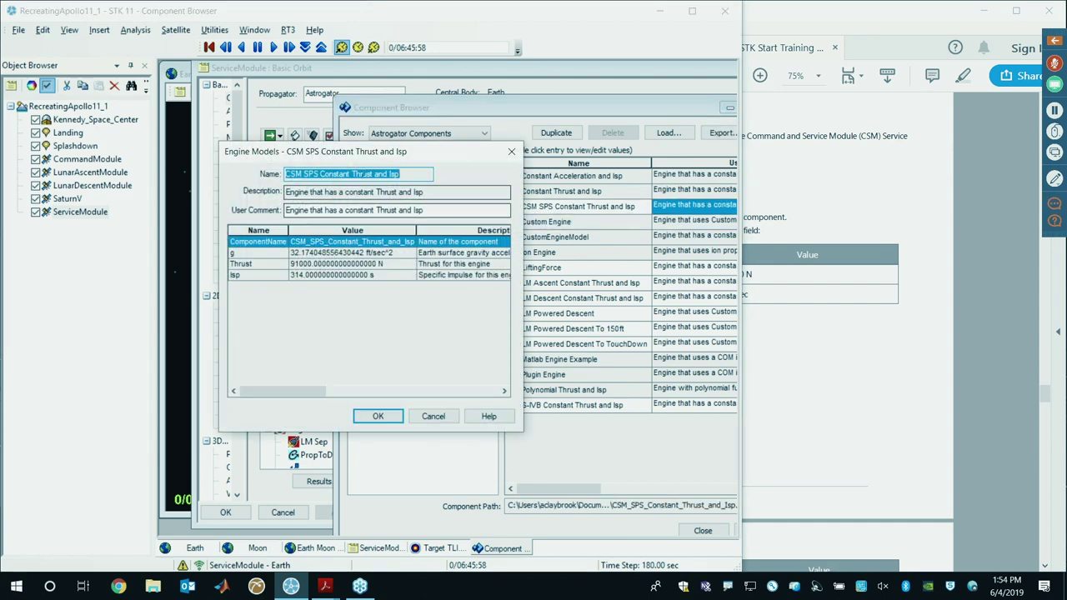
# Step: Compare the engine model's Thrust and Isp with the manual's table, accept the engine properties and close the Component Browser
pyautogui.click(754, 321)
pyautogui.doubleClick(722, 278)
pyautogui.click(728, 291)
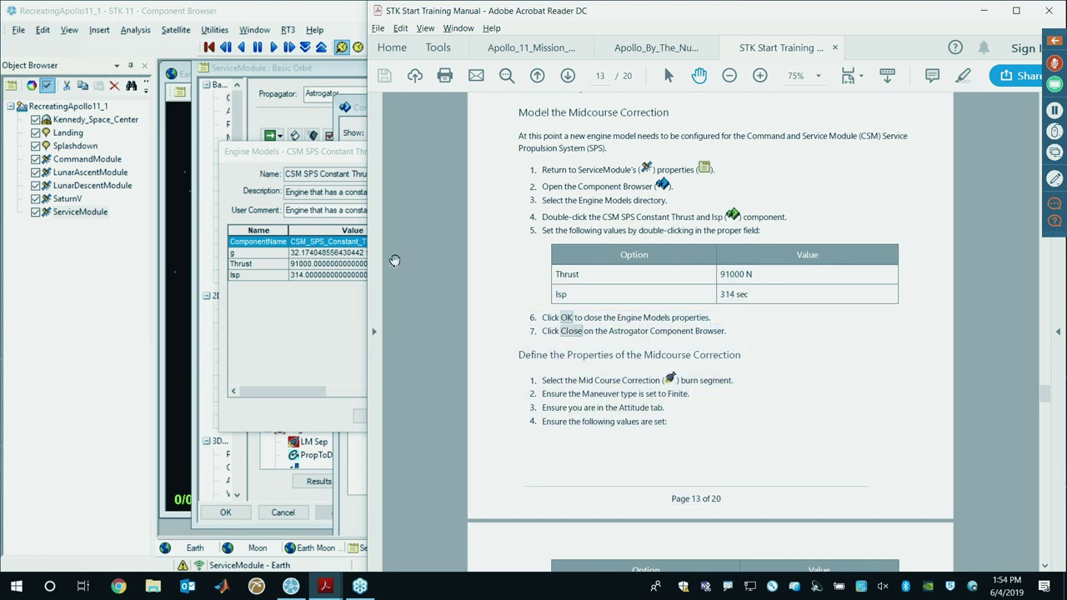
pyautogui.click(333, 334)
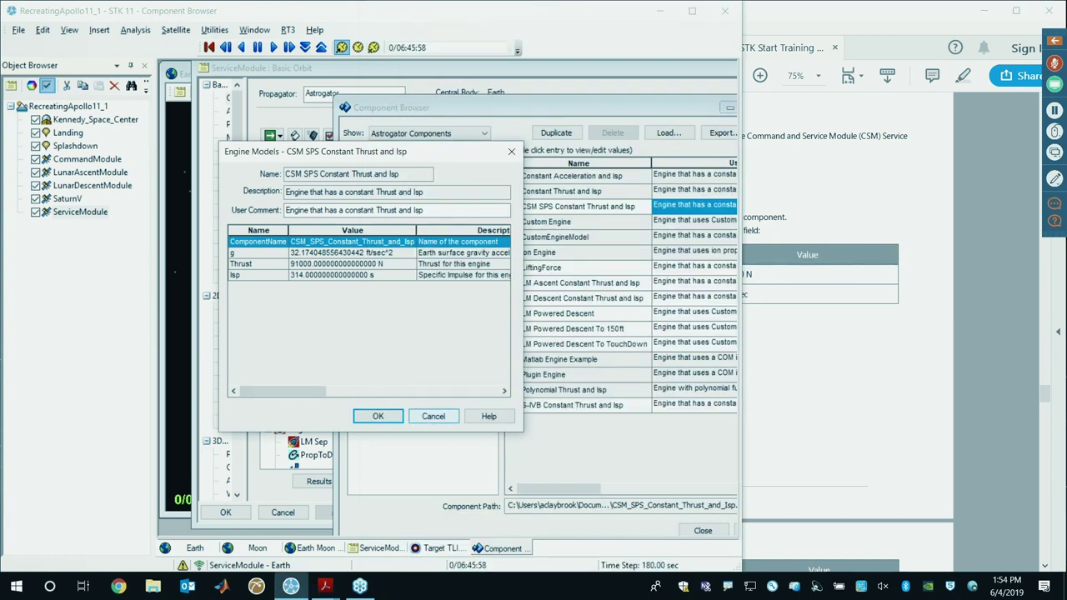
pyautogui.click(378, 416)
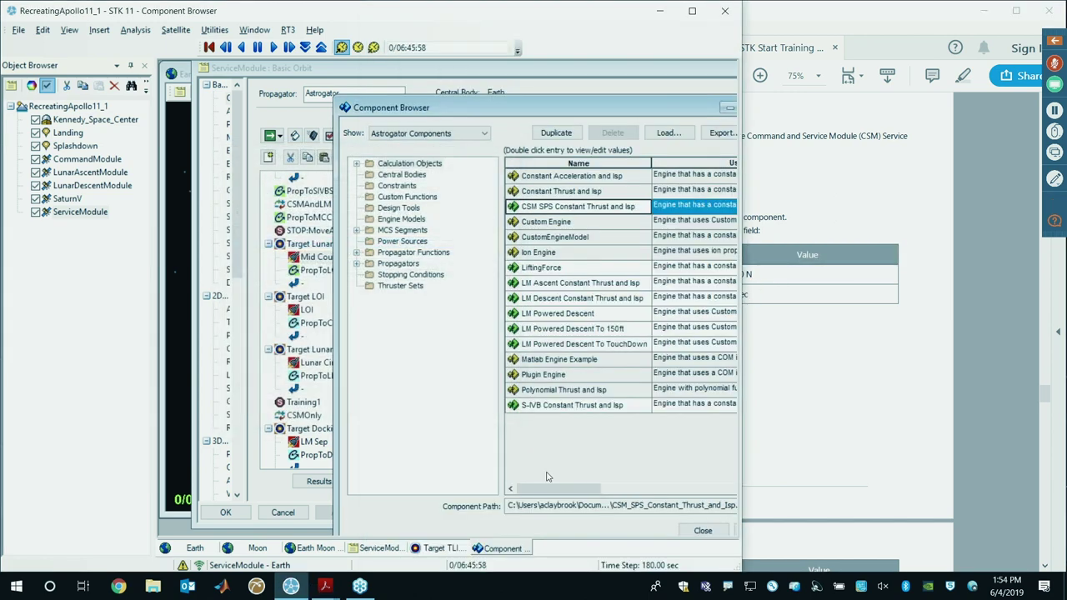
pyautogui.click(704, 531)
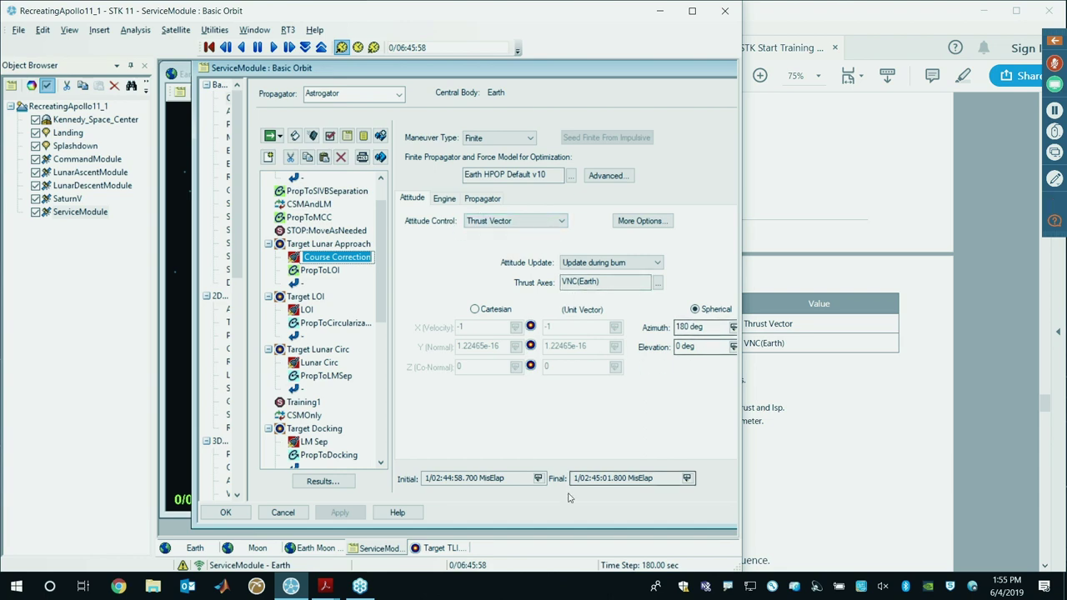
# Step: Choose CSM SPS Constant Thrust and Isp as the Mid Course Correction's engine model, checking the engine settings against the manual
pyautogui.moveTo(604, 72); pyautogui.dragTo(486, 66)
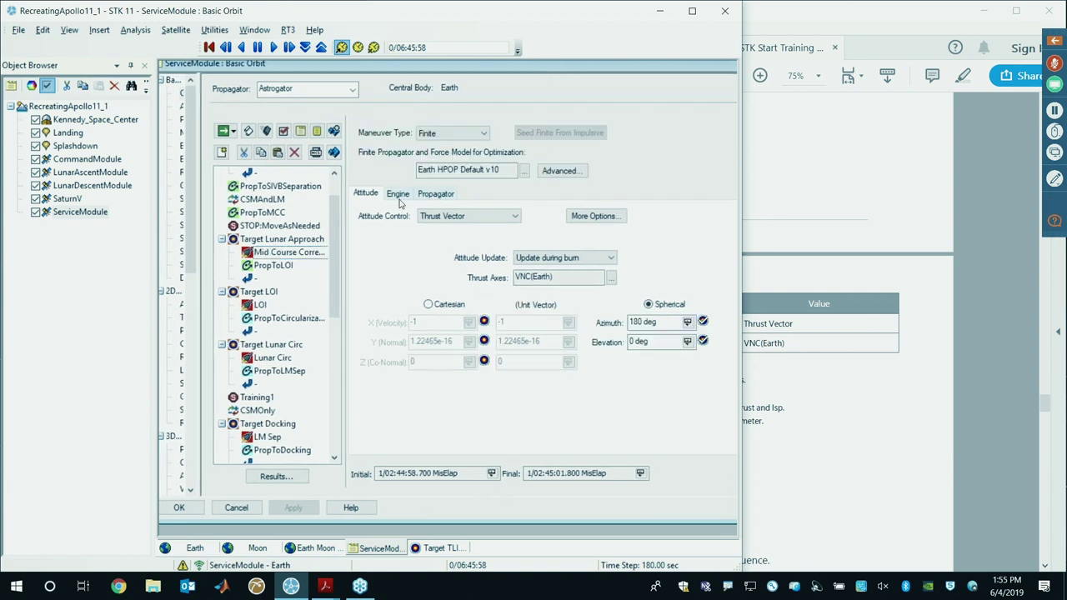
pyautogui.click(398, 197)
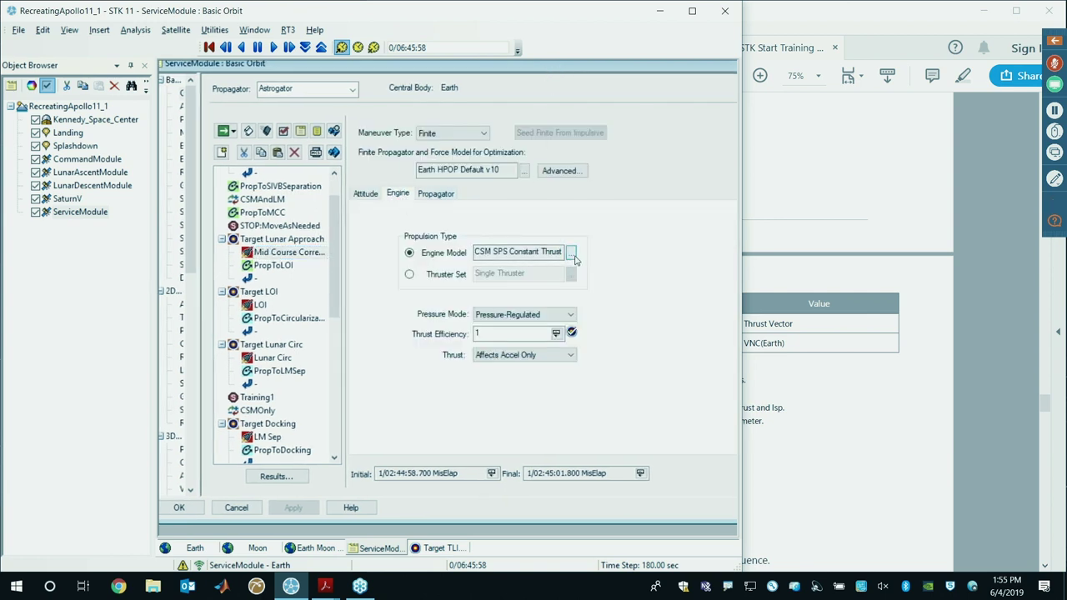
pyautogui.click(784, 272)
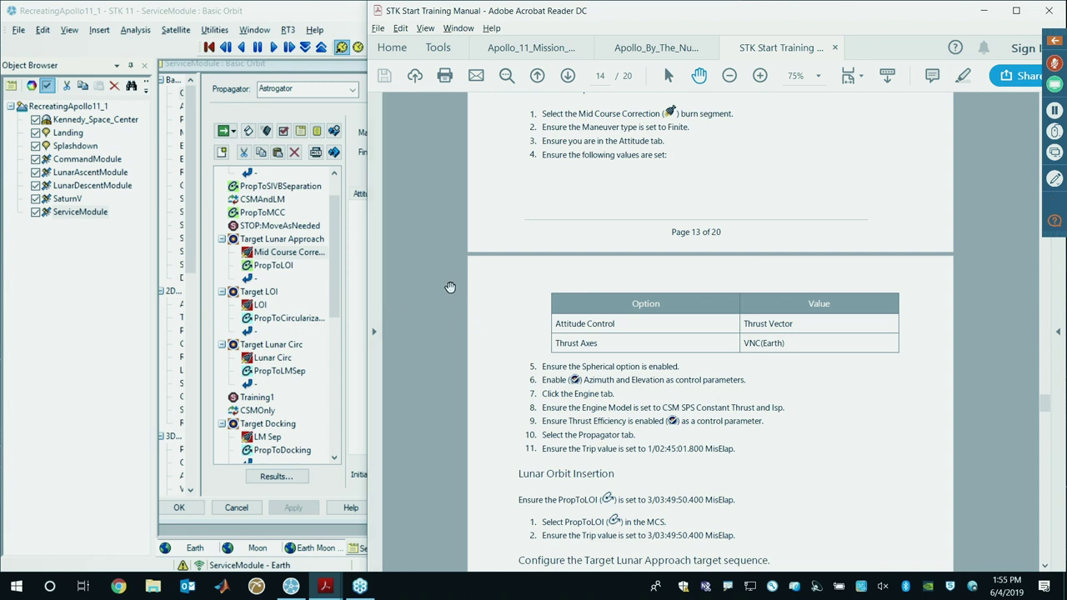
pyautogui.click(346, 276)
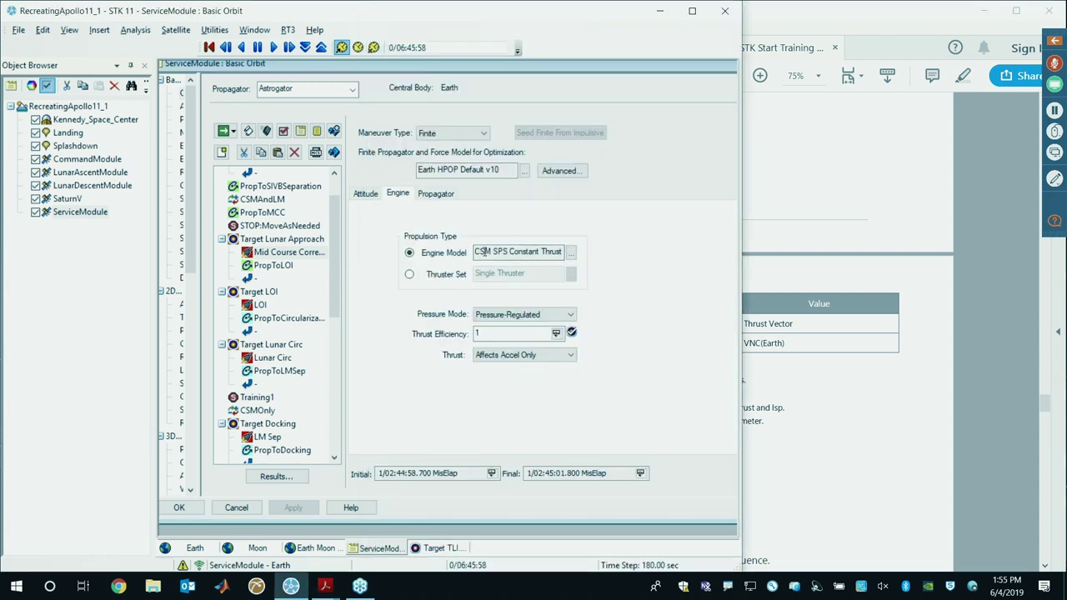
pyautogui.click(546, 253)
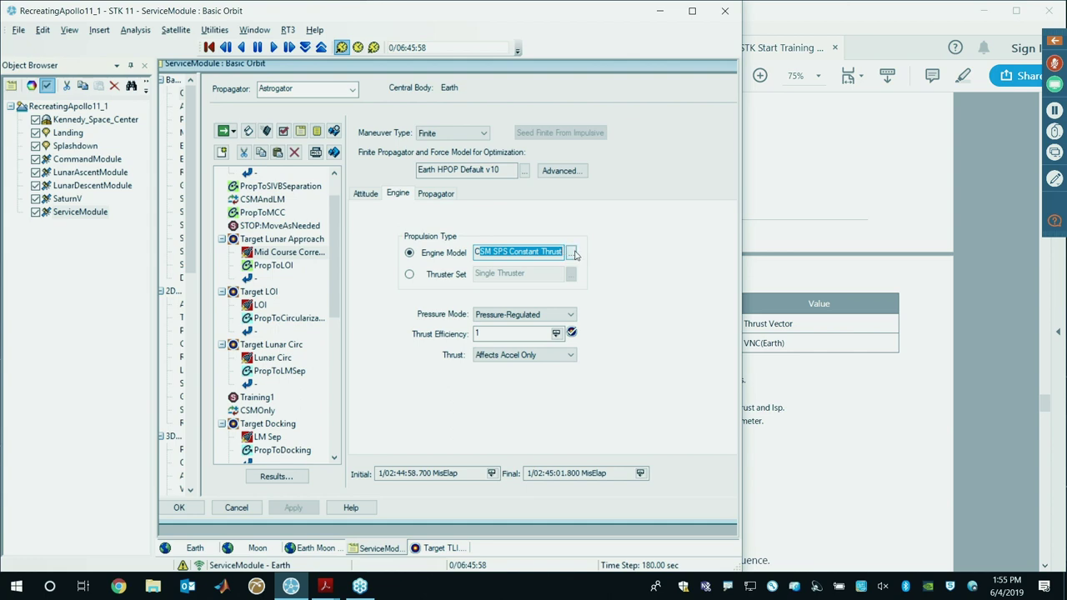
pyautogui.click(571, 252)
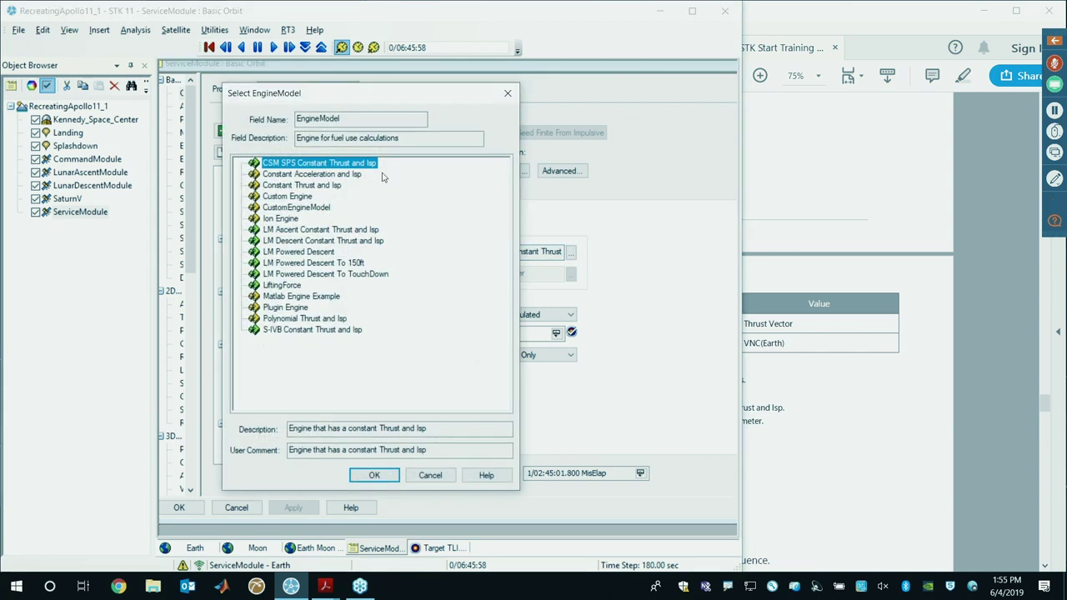
pyautogui.doubleClick(352, 165)
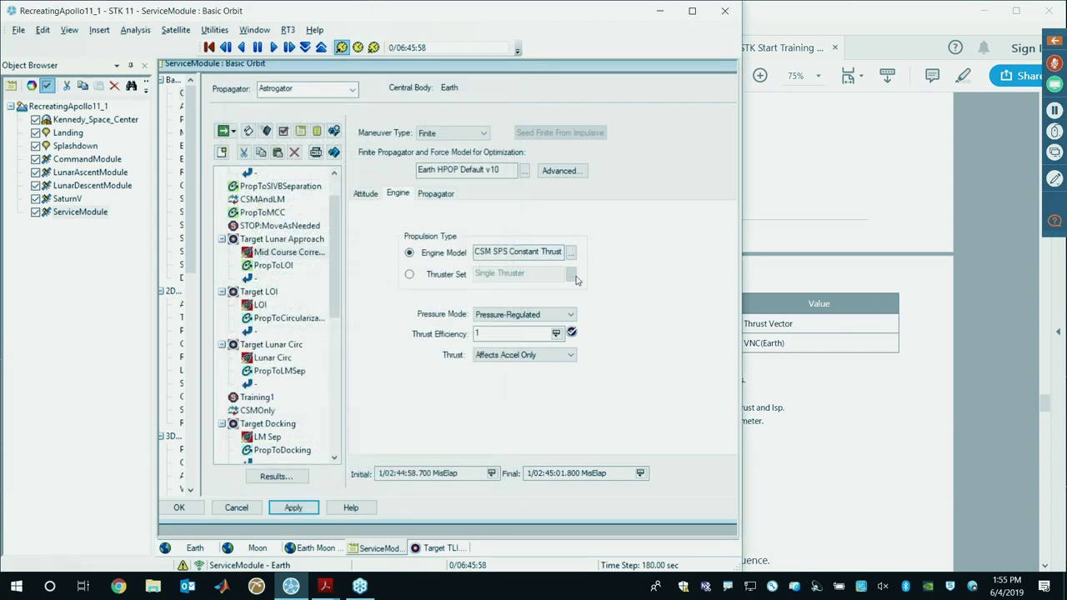
pyautogui.click(797, 376)
pyautogui.moveTo(365, 290); pyautogui.dragTo(737, 292)
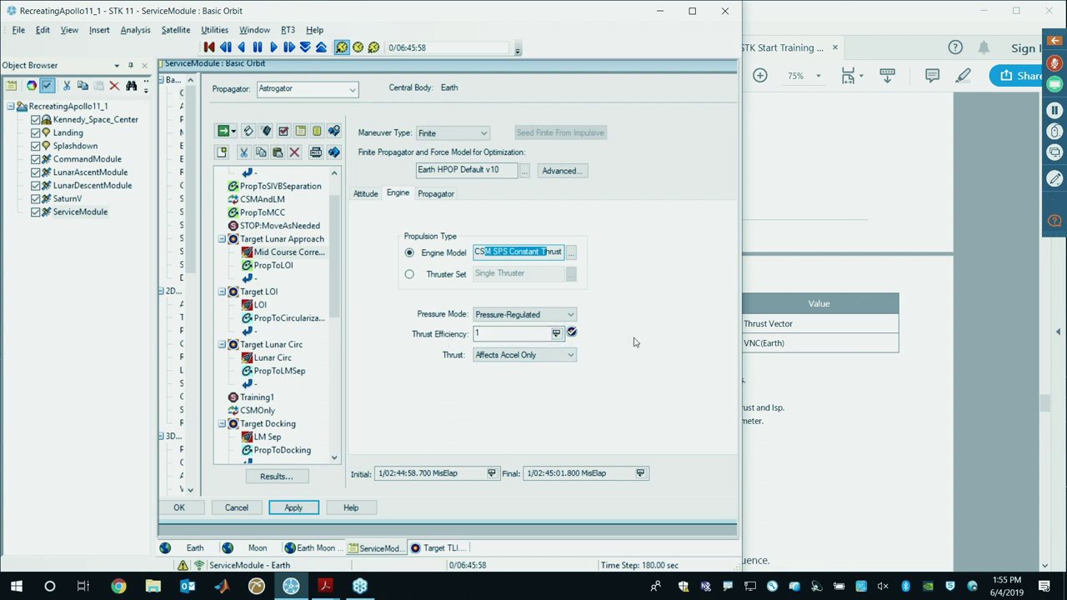
# Step: Read the manual's Lunar Orbit Insertion section and check the Trip value of the PropToLOI segment against it
pyautogui.click(796, 303)
pyautogui.scroll(-5, 796, 303)
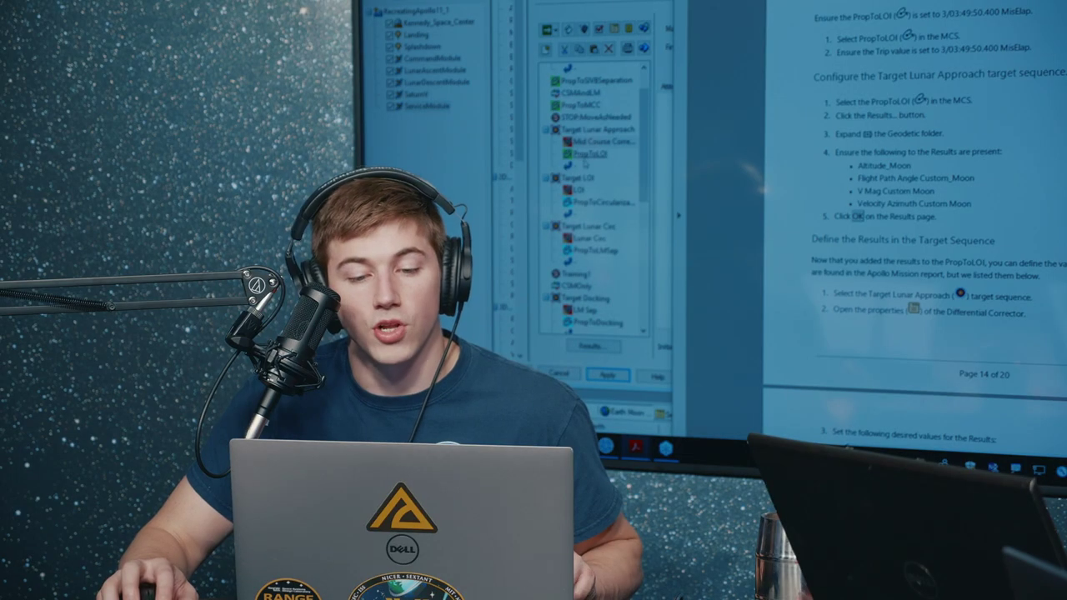
pyautogui.click(588, 153)
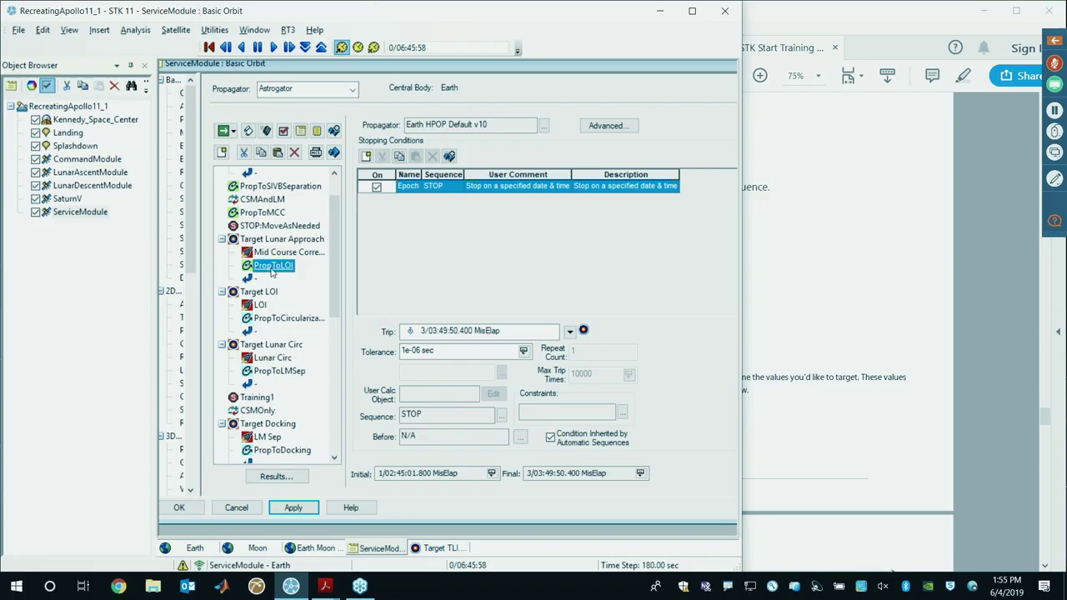
pyautogui.hotkey('alt', 'Tab')
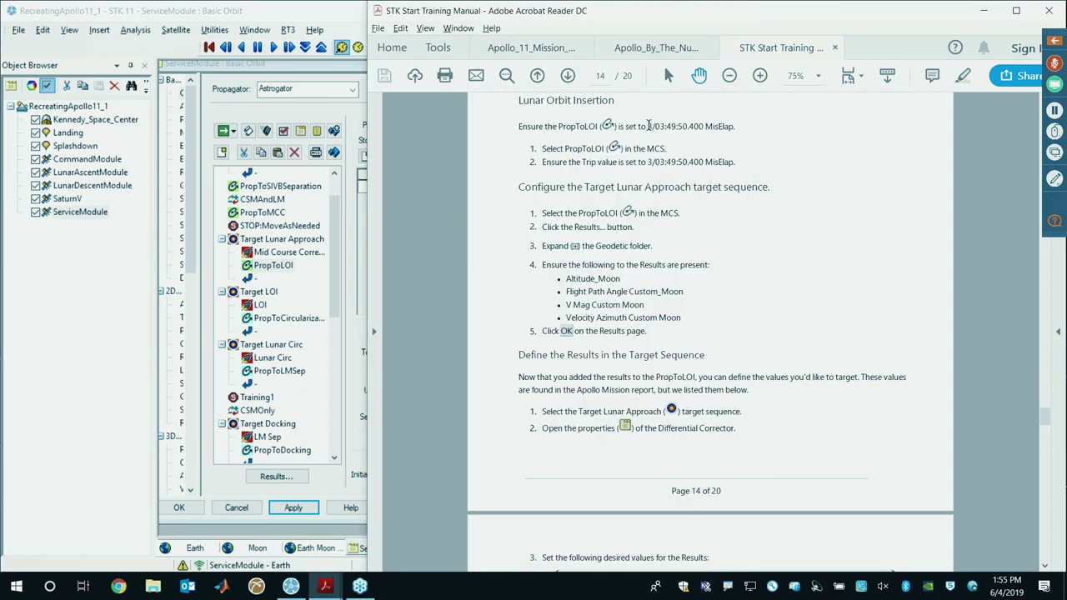
pyautogui.moveTo(647, 126); pyautogui.dragTo(701, 126)
pyautogui.hotkey('alt', 'Tab')
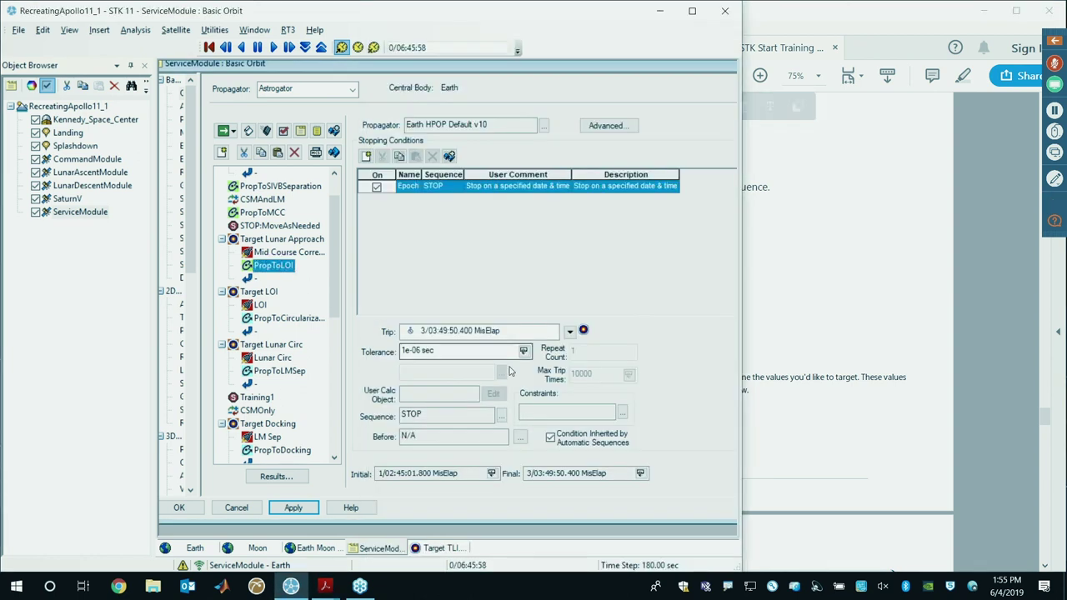
pyautogui.moveTo(506, 331); pyautogui.dragTo(396, 326)
pyautogui.hotkey('alt', 'Tab')
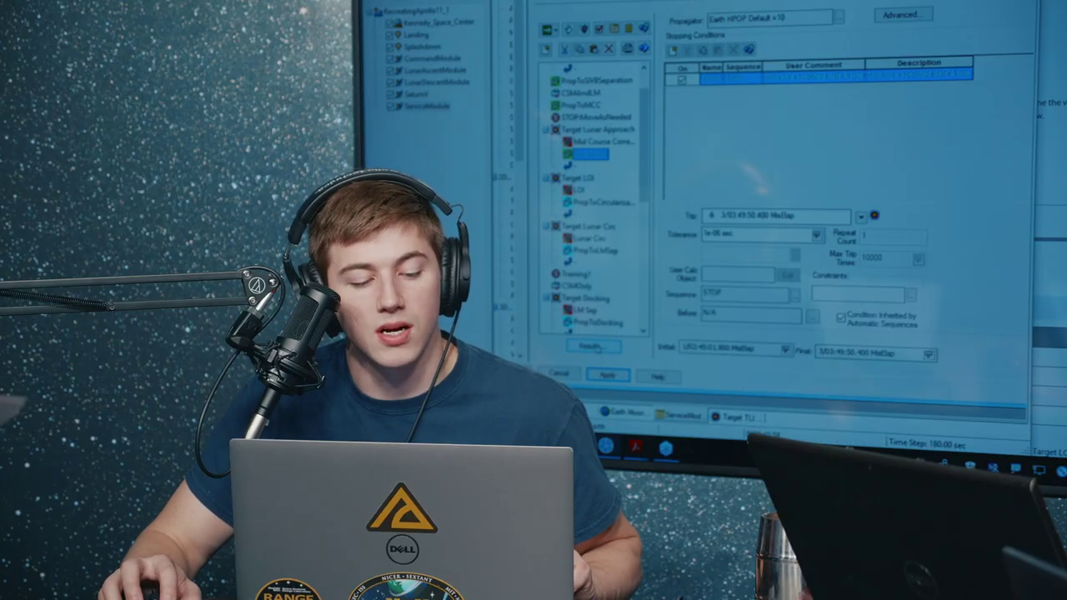
# Step: Review PropToLOI's user-selected results in an enlarged Results window, then close it
pyautogui.click(590, 345)
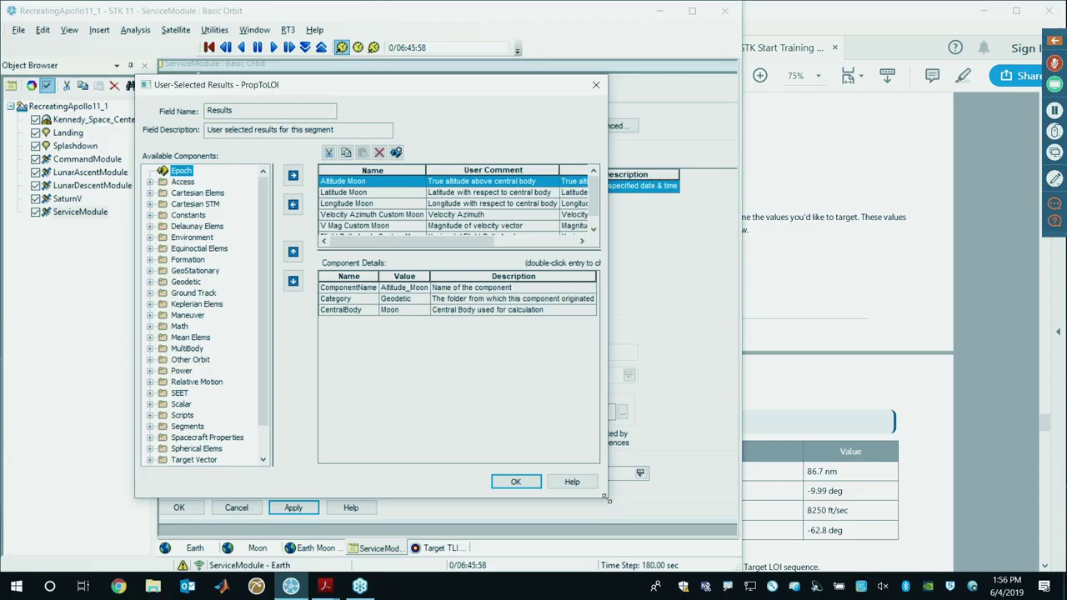
pyautogui.moveTo(608, 499); pyautogui.dragTo(780, 573)
pyautogui.click(354, 205)
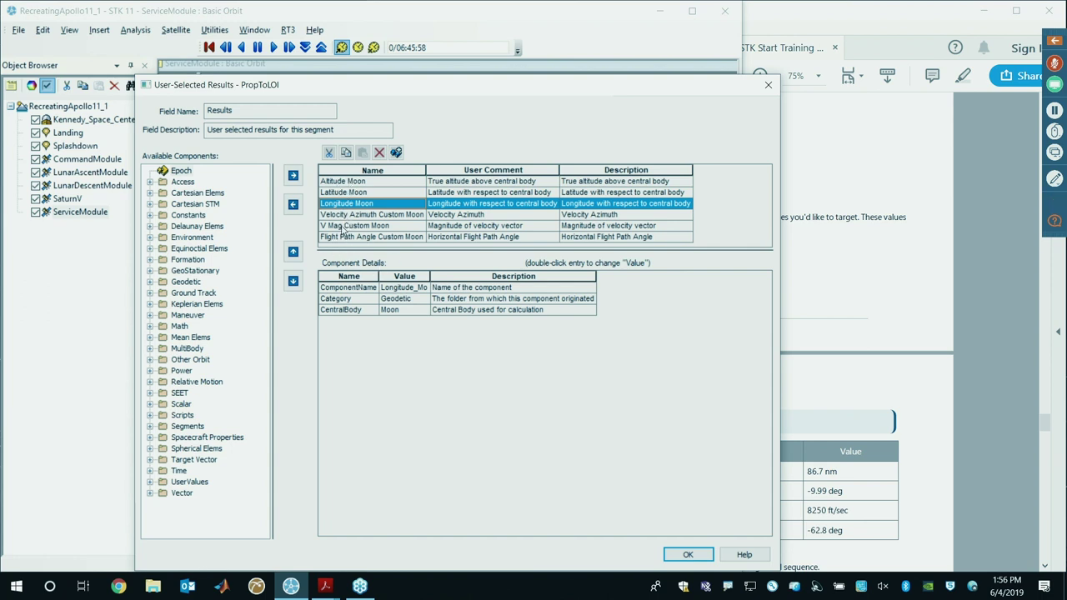
pyautogui.click(768, 84)
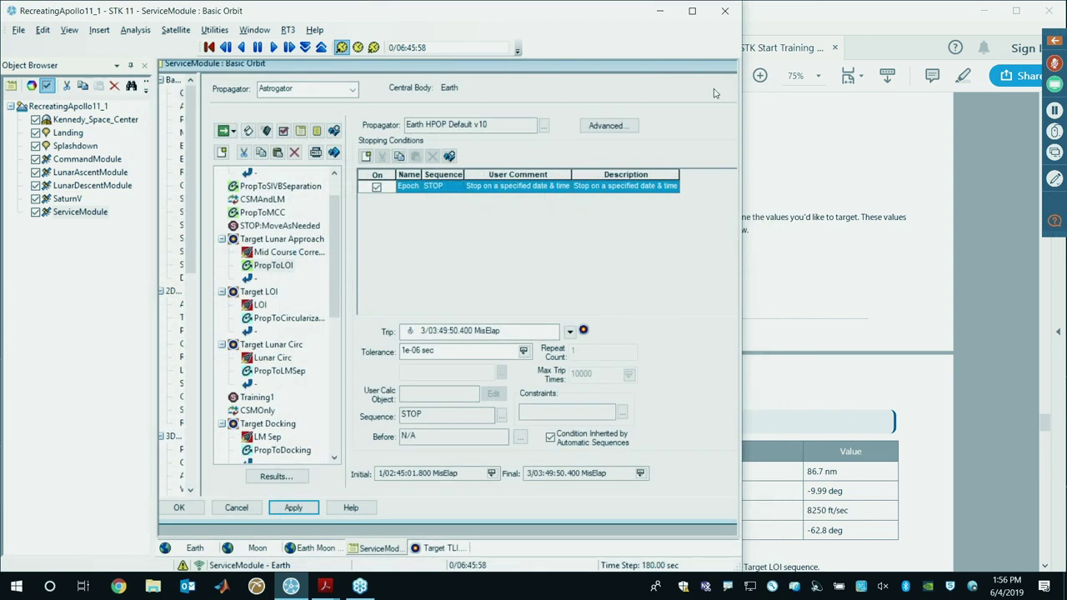
# Step: Open the Target Lunar Approach sequence's Differential Corrector properties, check its control parameters, and find the manual's table of desired values
pyautogui.click(284, 240)
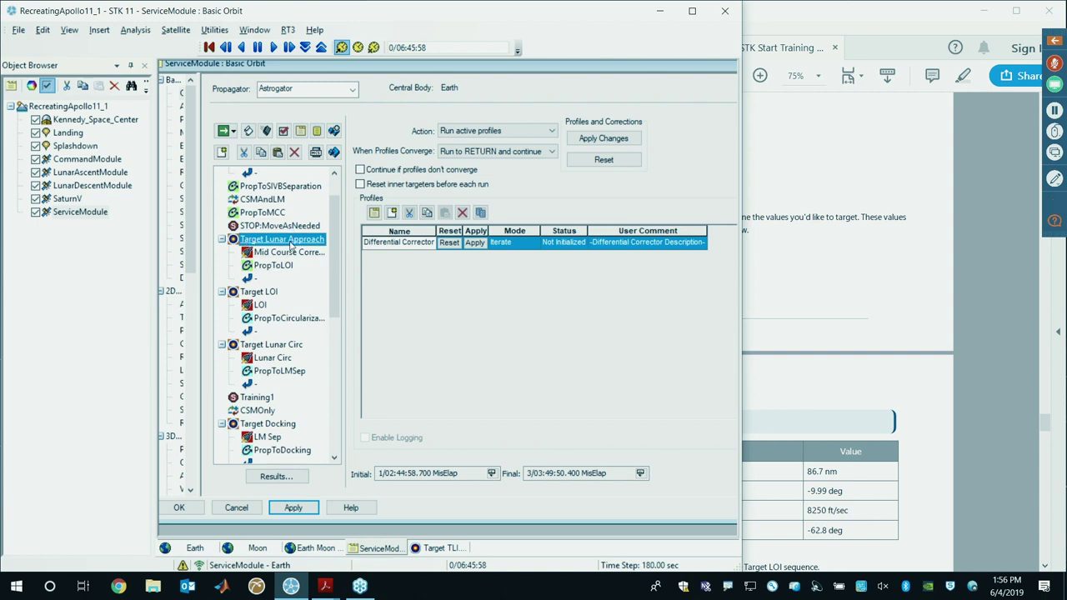
pyautogui.doubleClick(414, 243)
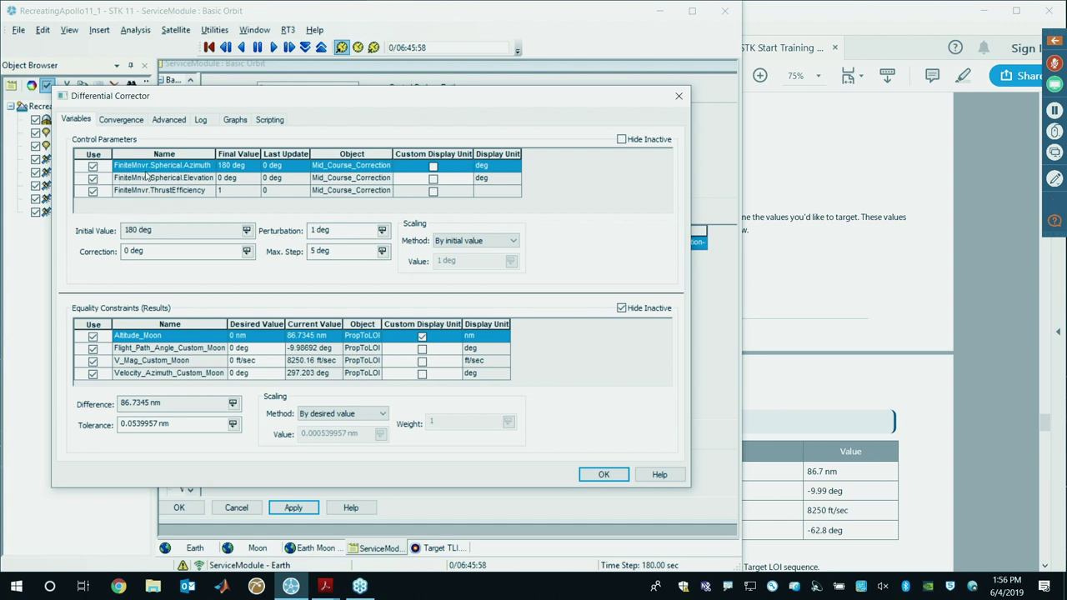
pyautogui.click(163, 191)
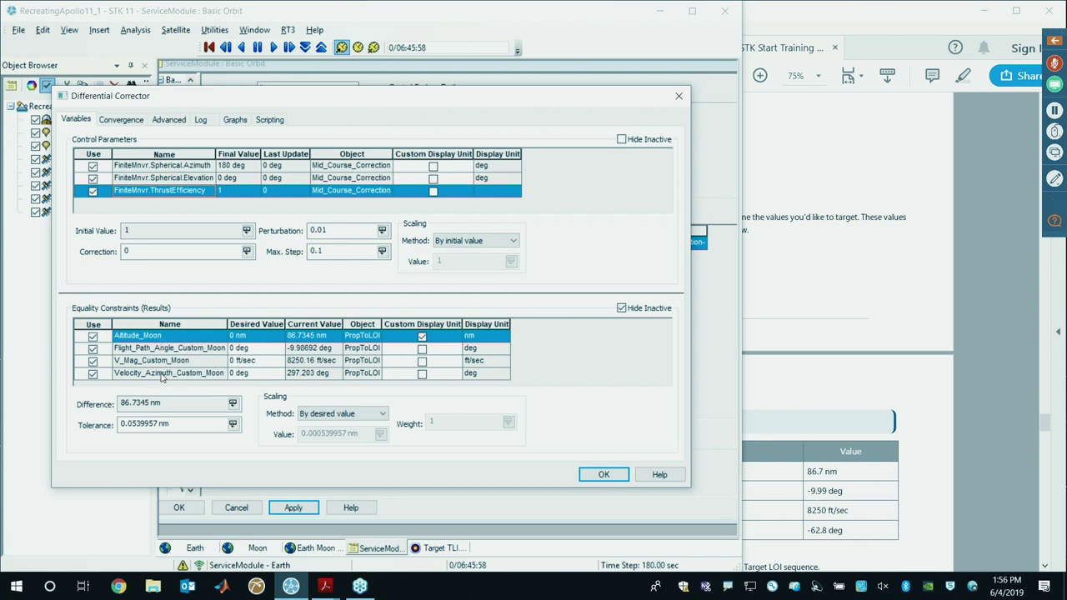
pyautogui.click(749, 259)
pyautogui.scroll(-5, 767, 257)
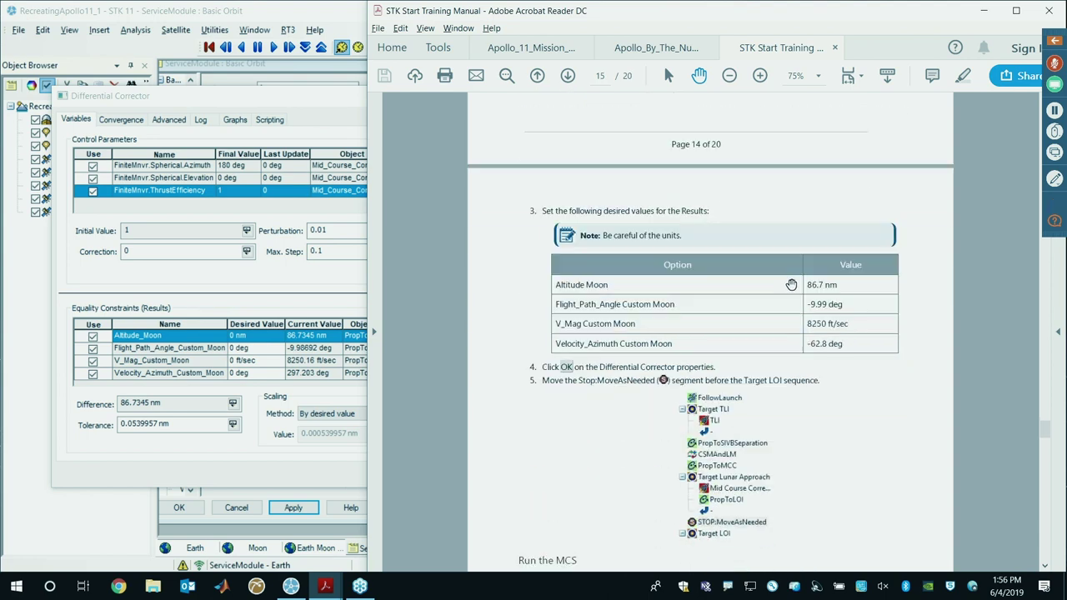
pyautogui.scroll(-3, 784, 254)
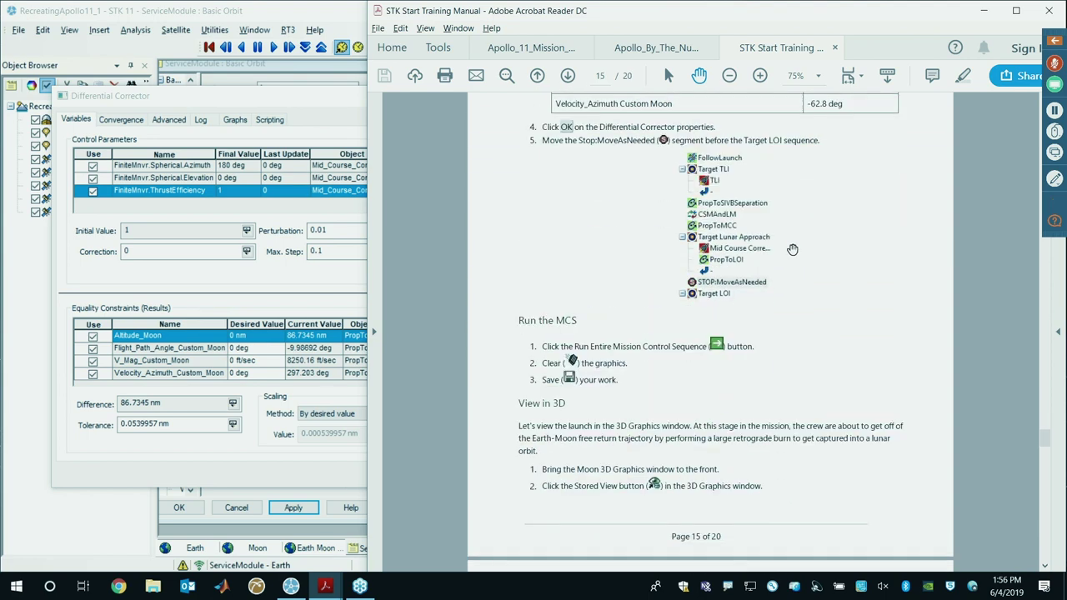
# Step: Copy the manual's Altitude Moon value and set the Altitude_Moon constraint's desired value to 86.7 nm
pyautogui.scroll(2, 783, 296)
pyautogui.moveTo(838, 180); pyautogui.dragTo(807, 179)
pyautogui.hotkey('ctrl', 'c')
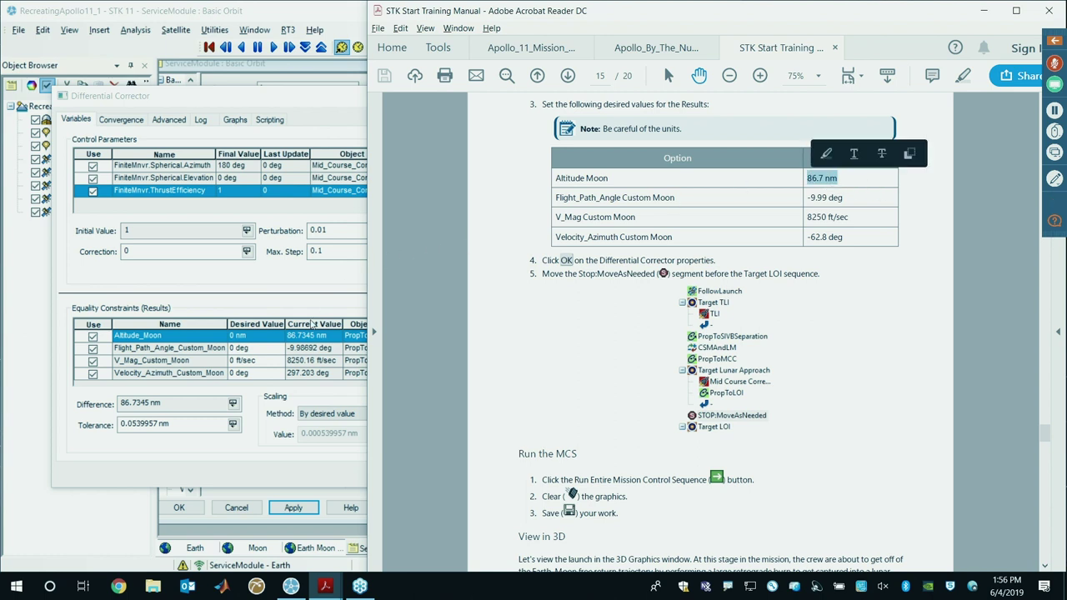
pyautogui.hotkey('alt', 'Tab')
pyautogui.click(264, 347)
pyautogui.doubleClick(261, 336)
pyautogui.hotkey('ctrl', 'v')
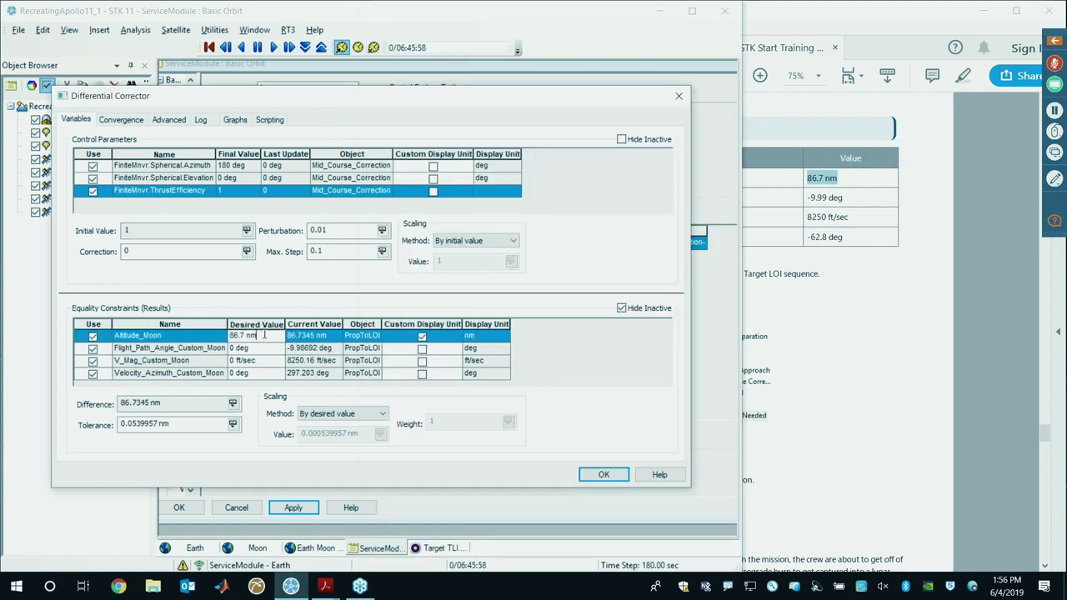
# Step: Set the desired value of the Flight_Path_Angle_Custom_Moon constraint to -9.99 deg, copied from the manual
pyautogui.click(828, 198)
pyautogui.moveTo(848, 198); pyautogui.dragTo(810, 201)
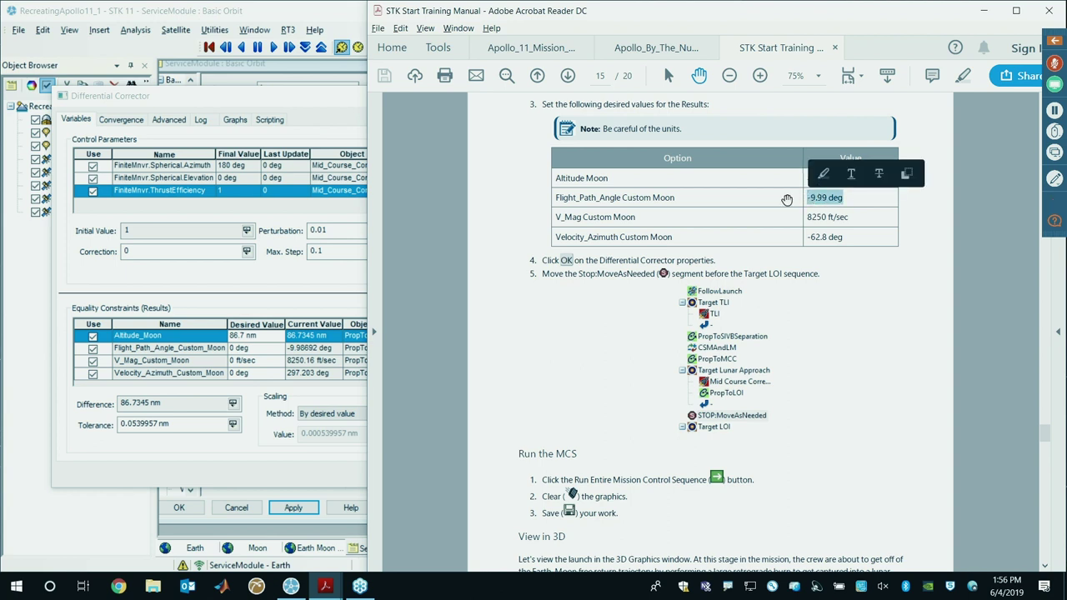
pyautogui.hotkey('ctrl', 'c')
pyautogui.click(253, 348)
pyautogui.hotkey('ctrl', 'v')
# Step: Set the desired value of the V_Mag_Custom_Moon constraint to 8250 ft/sec, copied from the manual
pyautogui.click(831, 219)
pyautogui.moveTo(849, 218); pyautogui.dragTo(805, 218)
pyautogui.hotkey('ctrl', 'c')
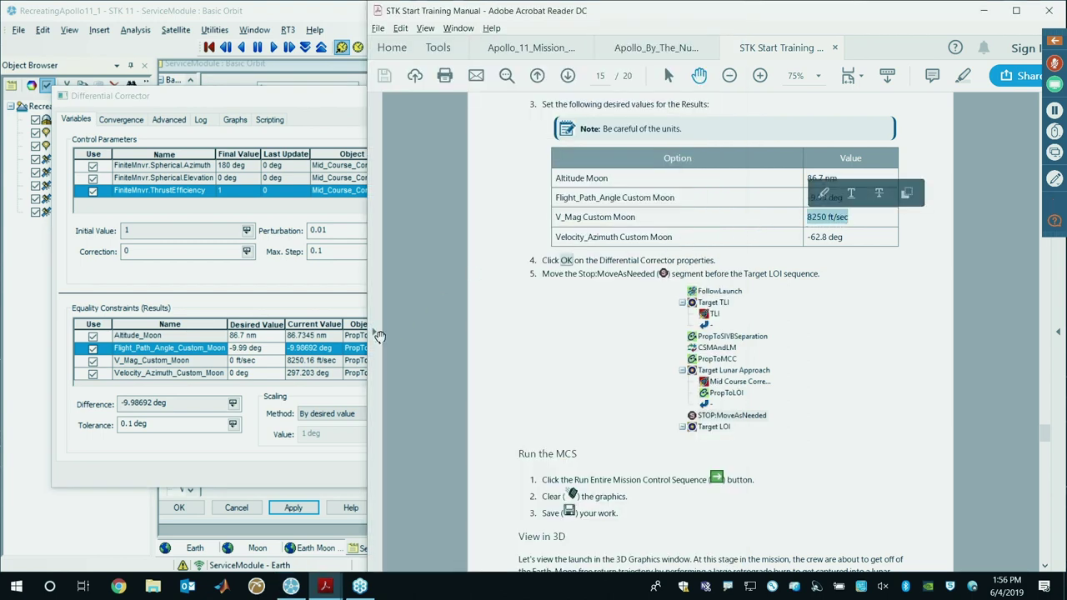
pyautogui.click(252, 360)
pyautogui.hotkey('ctrl', 'v')
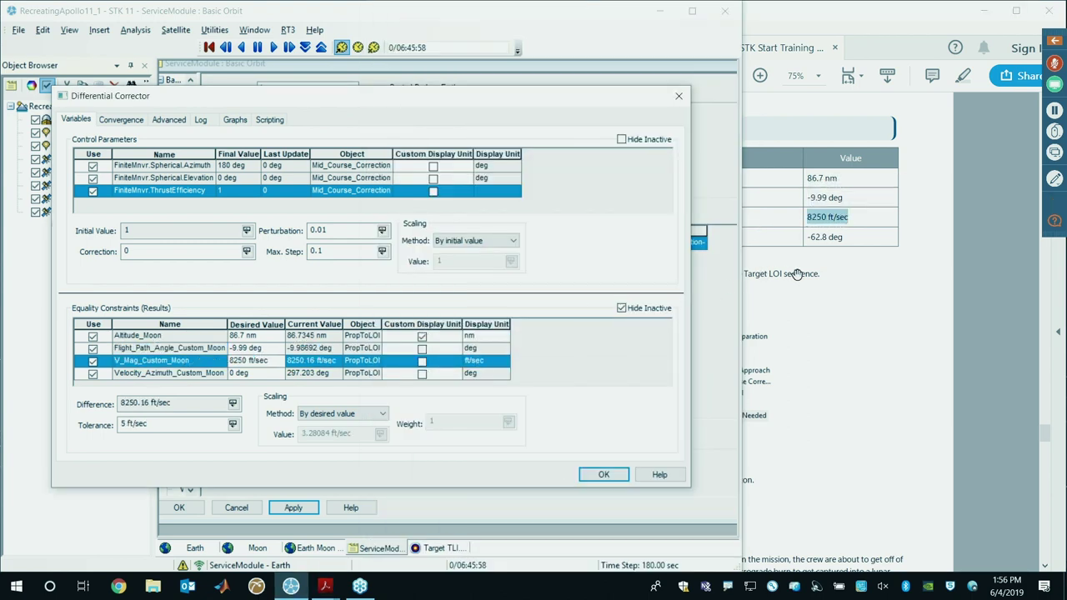
# Step: Set the Velocity_Azimuth_Custom_Moon constraint's desired value to -62.8 deg from the manual, and read the manual's following instructions
pyautogui.click(826, 251)
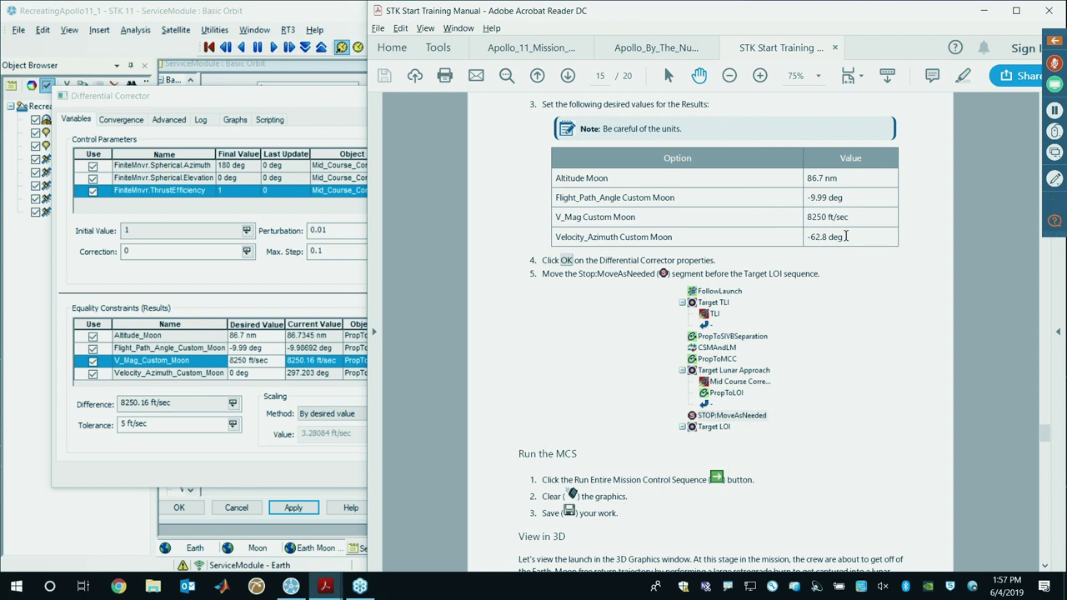
pyautogui.moveTo(840, 238); pyautogui.dragTo(805, 237)
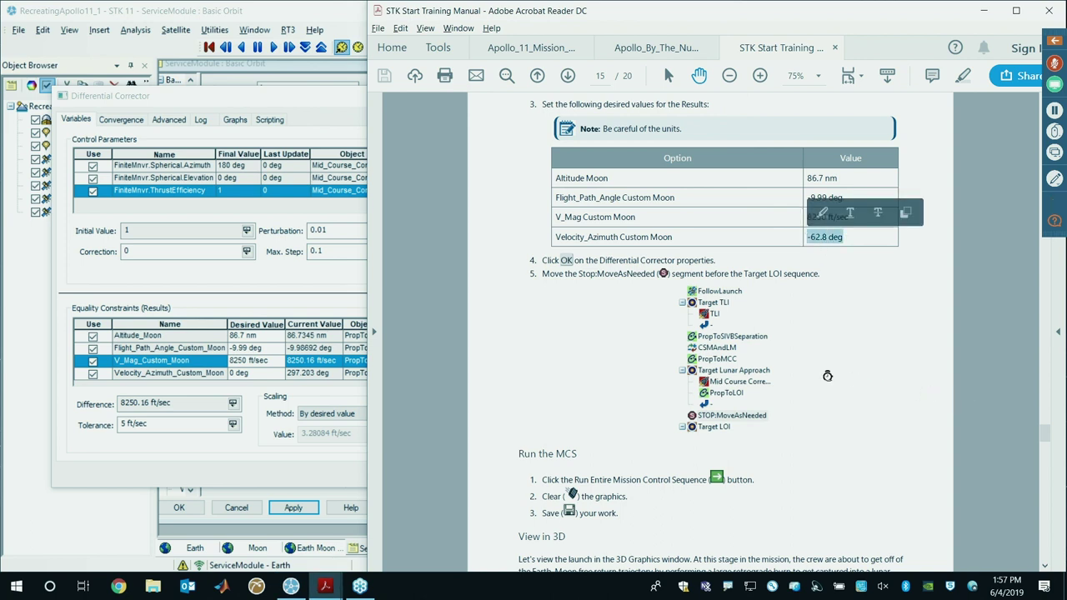
pyautogui.hotkey('ctrl', 'c')
pyautogui.click(253, 373)
pyautogui.hotkey('ctrl', 'v')
pyautogui.click(859, 286)
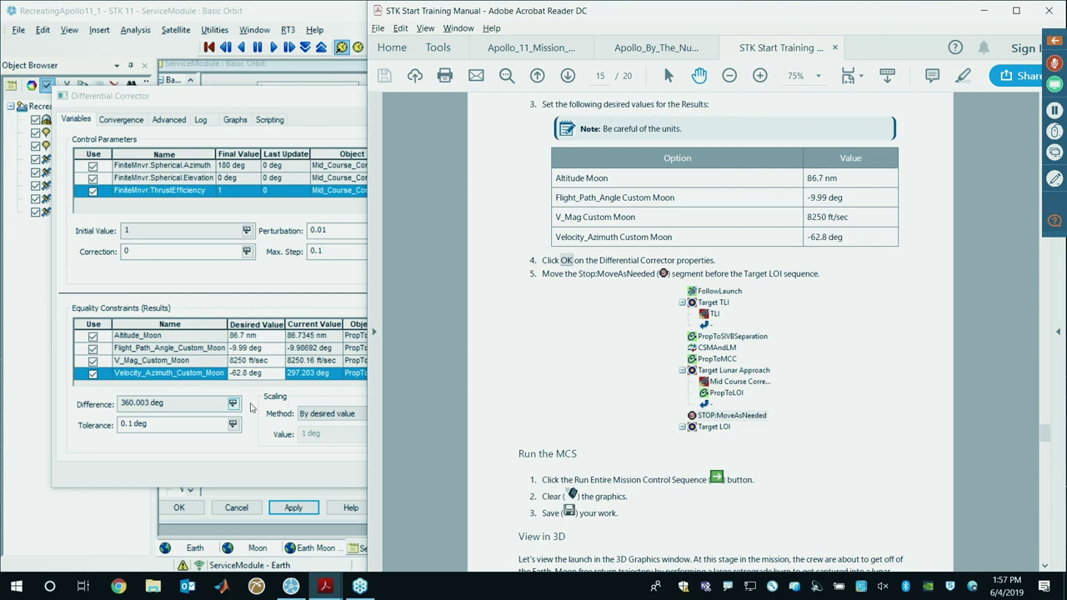
pyautogui.scroll(-3, 656, 341)
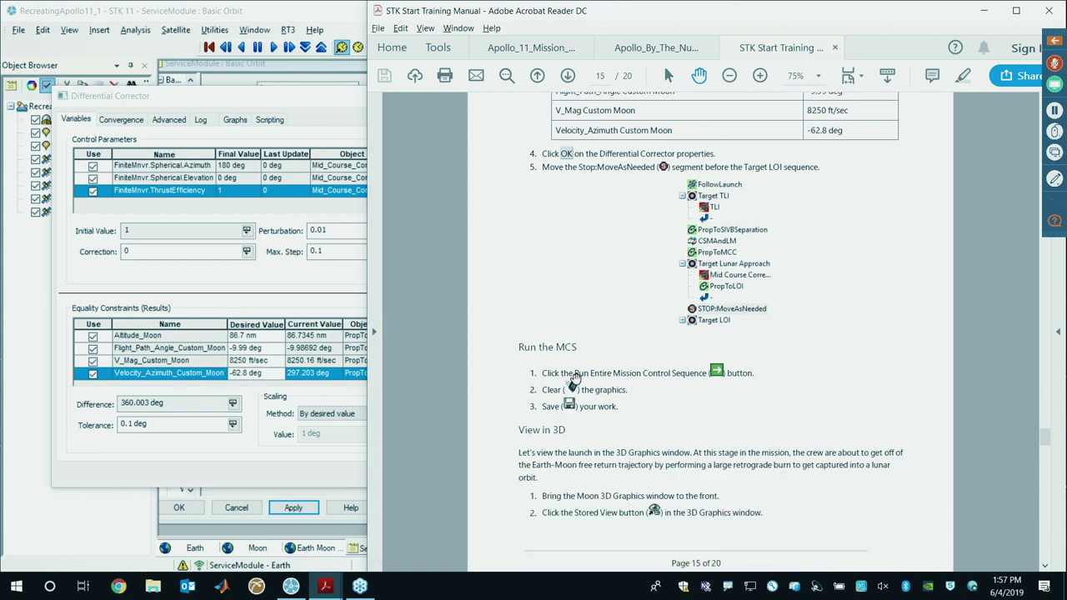
pyautogui.scroll(-1, 423, 398)
pyautogui.hotkey('alt', 'Tab')
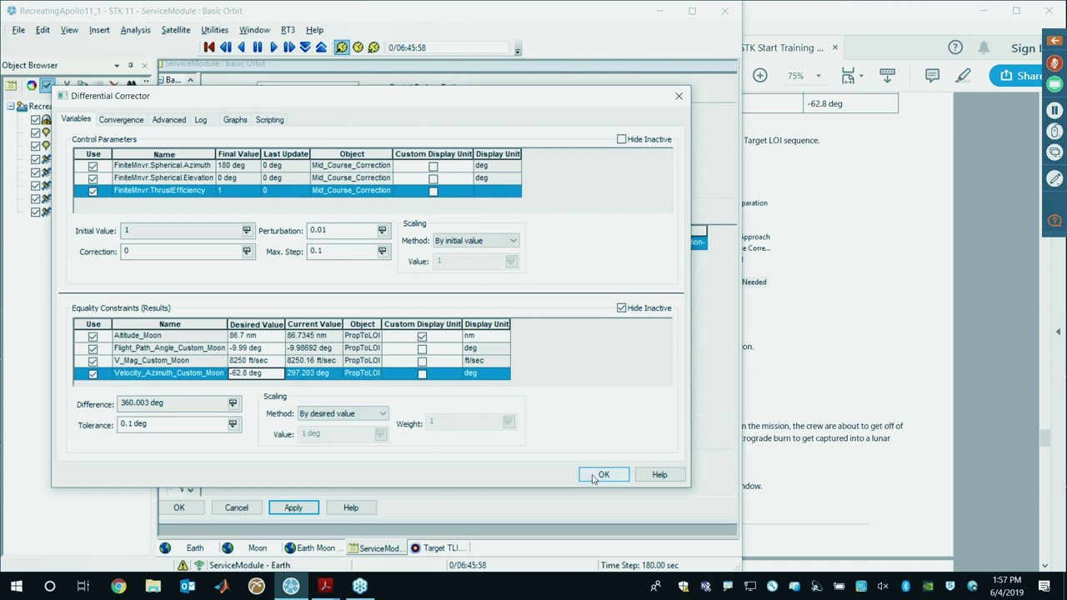
# Step: Show the inactive equality constraints, review the desired values of all results, and accept the Differential Corrector properties
pyautogui.click(621, 308)
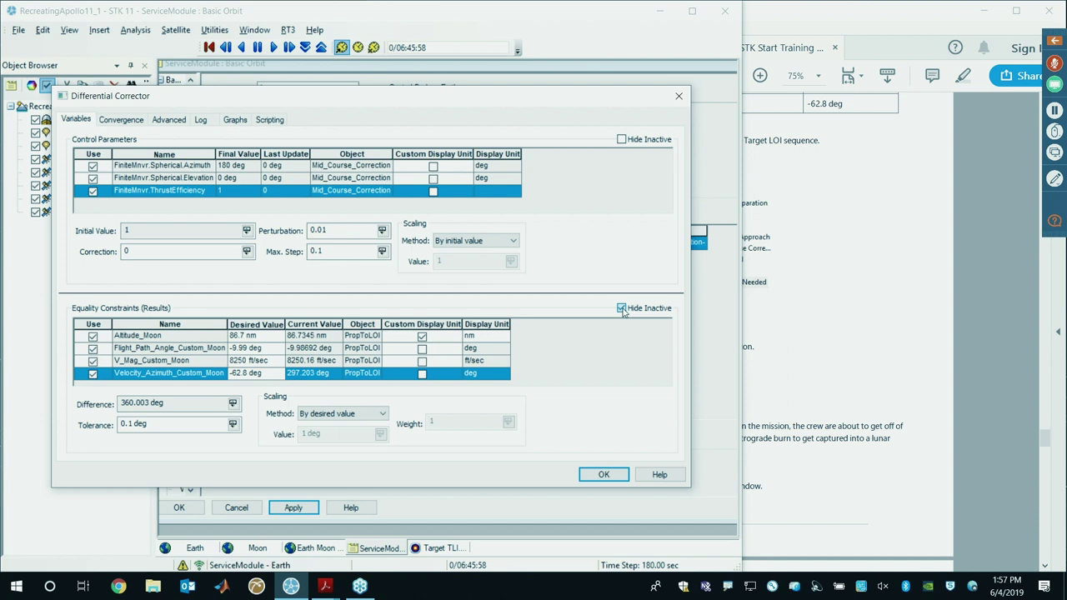
pyautogui.click(621, 309)
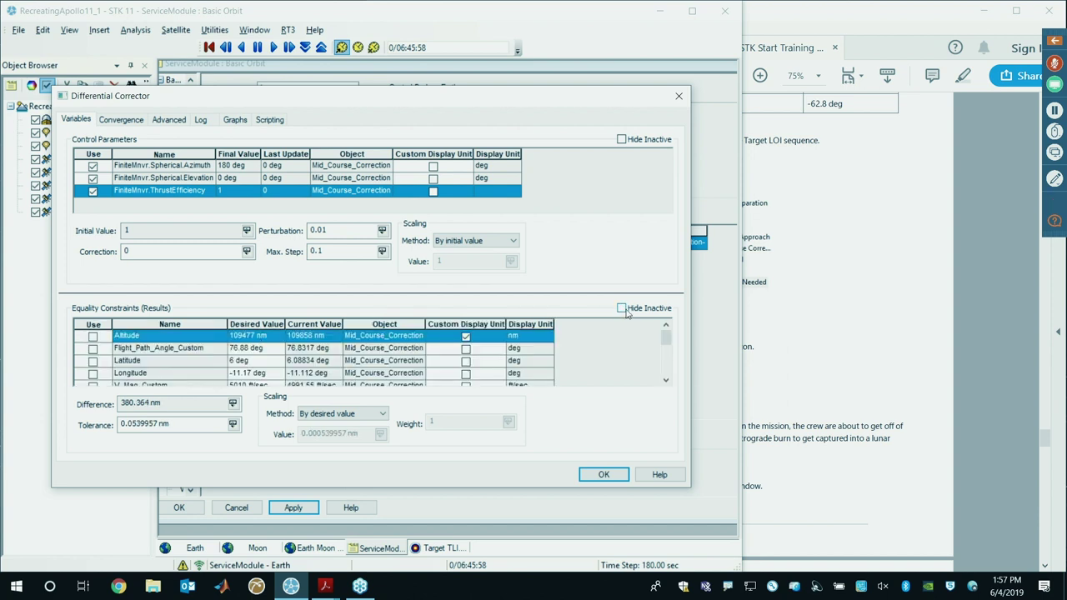
pyautogui.click(622, 308)
pyautogui.click(622, 308)
pyautogui.click(260, 349)
pyautogui.click(250, 361)
pyautogui.click(249, 373)
pyautogui.scroll(-1, 251, 372)
pyautogui.click(244, 350)
pyautogui.click(245, 361)
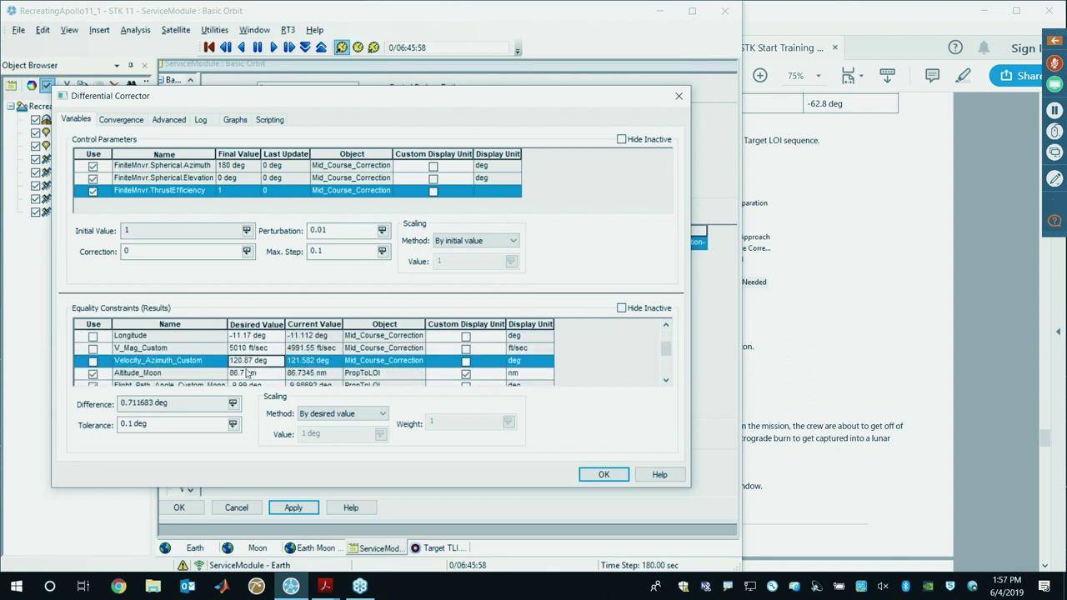
pyautogui.click(247, 369)
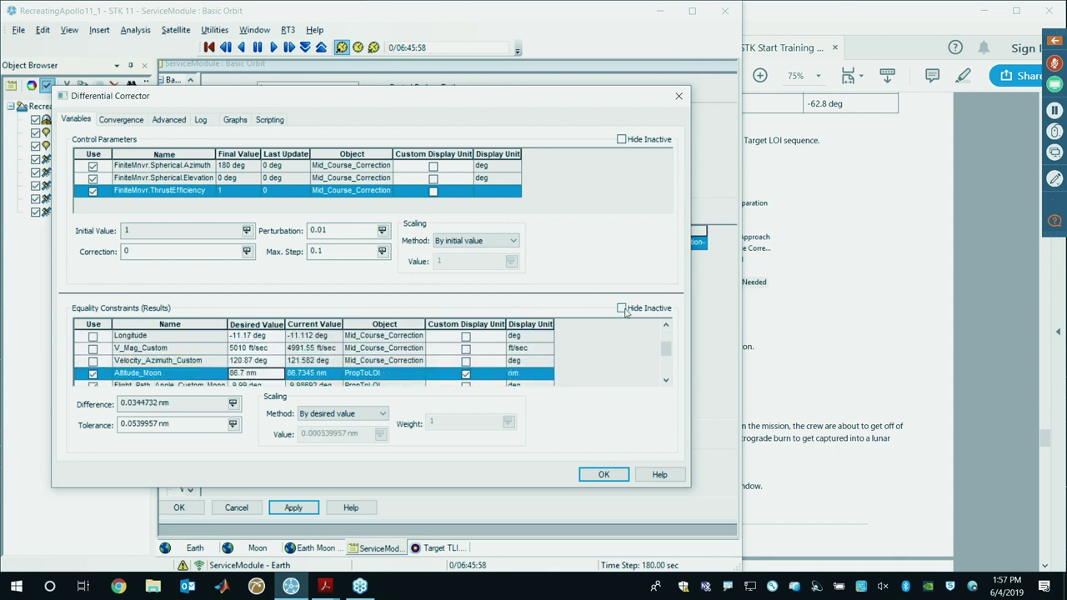
pyautogui.scroll(-1, 312, 358)
pyautogui.click(604, 474)
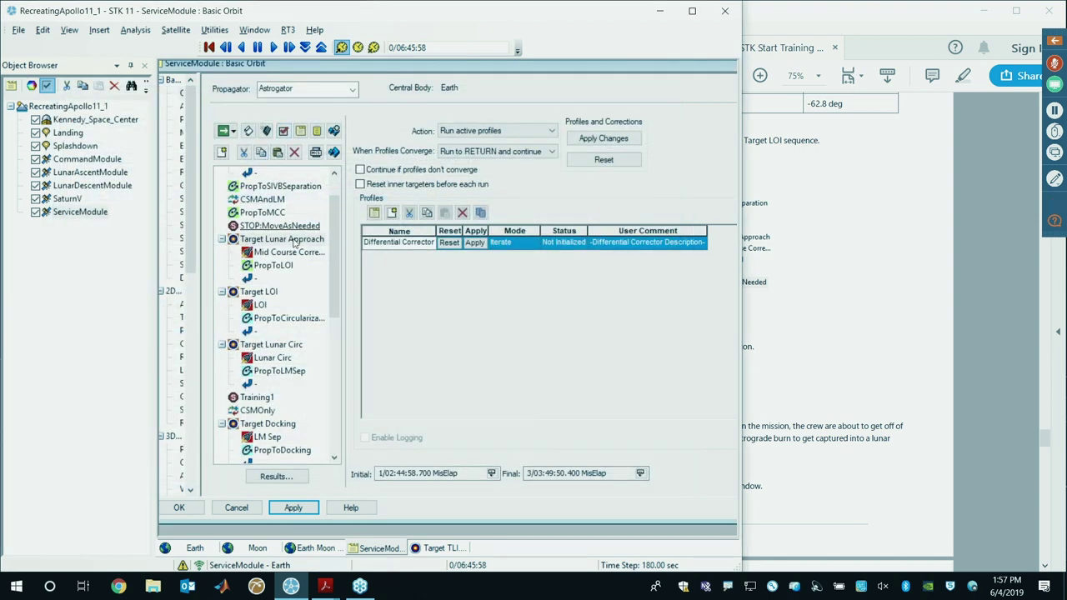
# Step: Move the STOP:MoveAsNeeded segment to just before Target LOI and run the entire Mission Control Sequence
pyautogui.moveTo(279, 226); pyautogui.dragTo(265, 294)
pyautogui.click(274, 267)
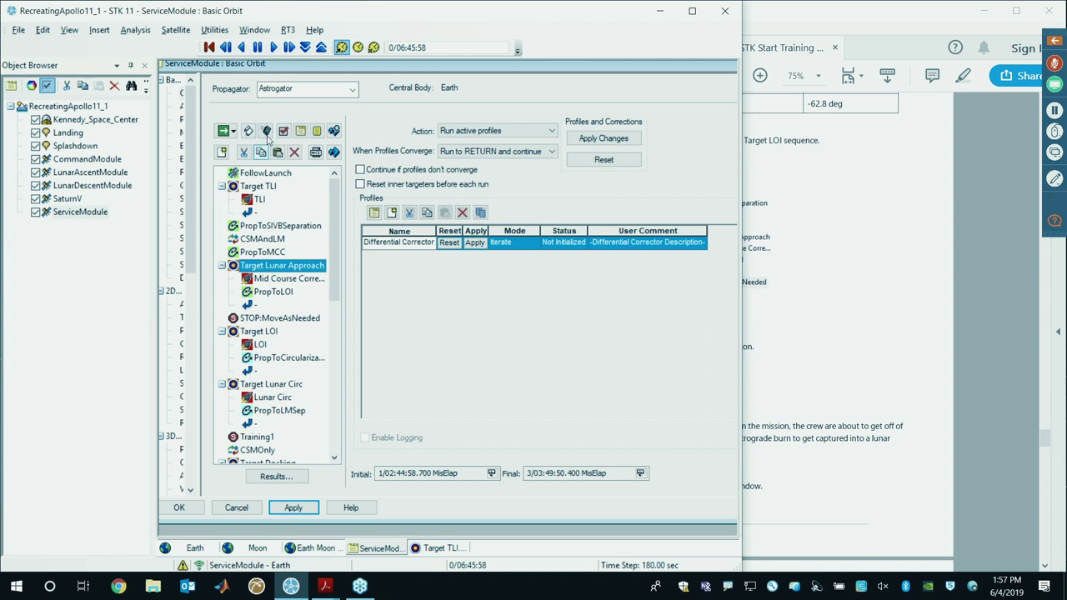
pyautogui.click(224, 130)
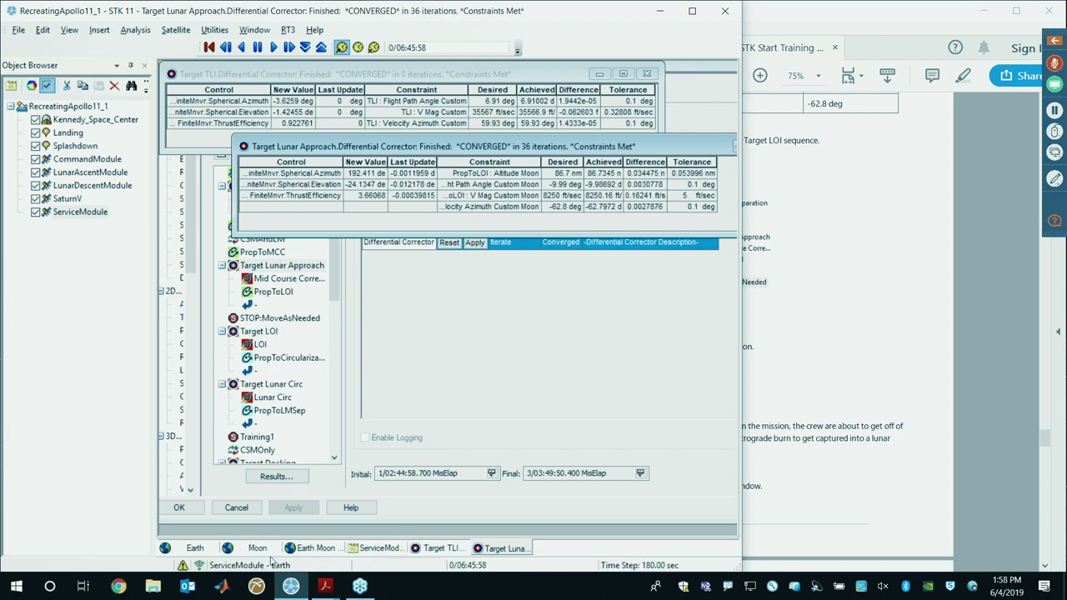
# Step: Inspect the computed trajectory from different angles in the Earth 3D view and look through its stored views
pyautogui.click(213, 551)
pyautogui.moveTo(564, 304); pyautogui.dragTo(460, 292)
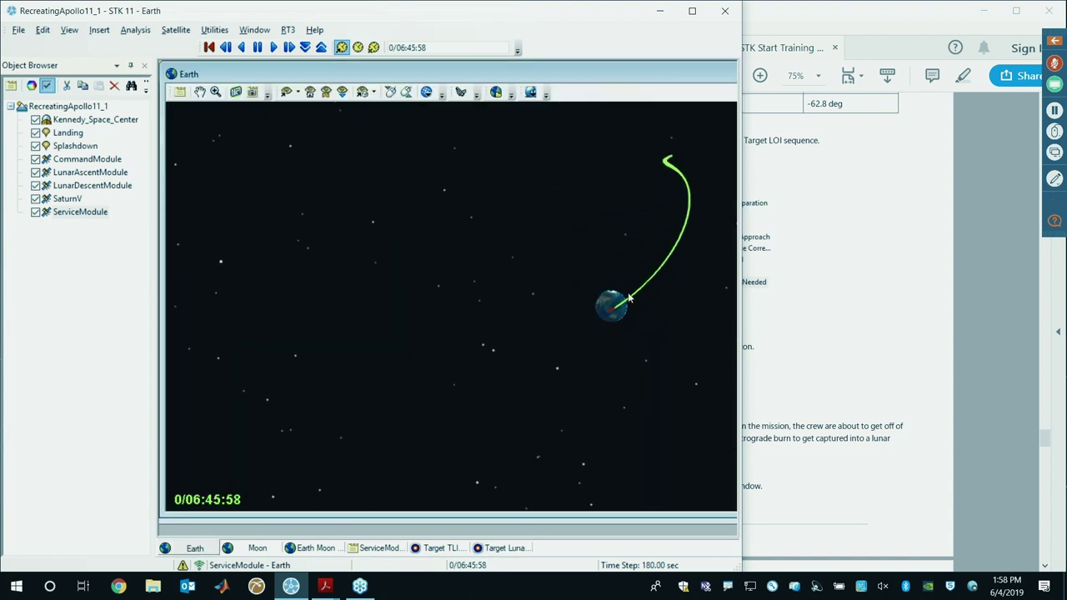
pyautogui.click(377, 548)
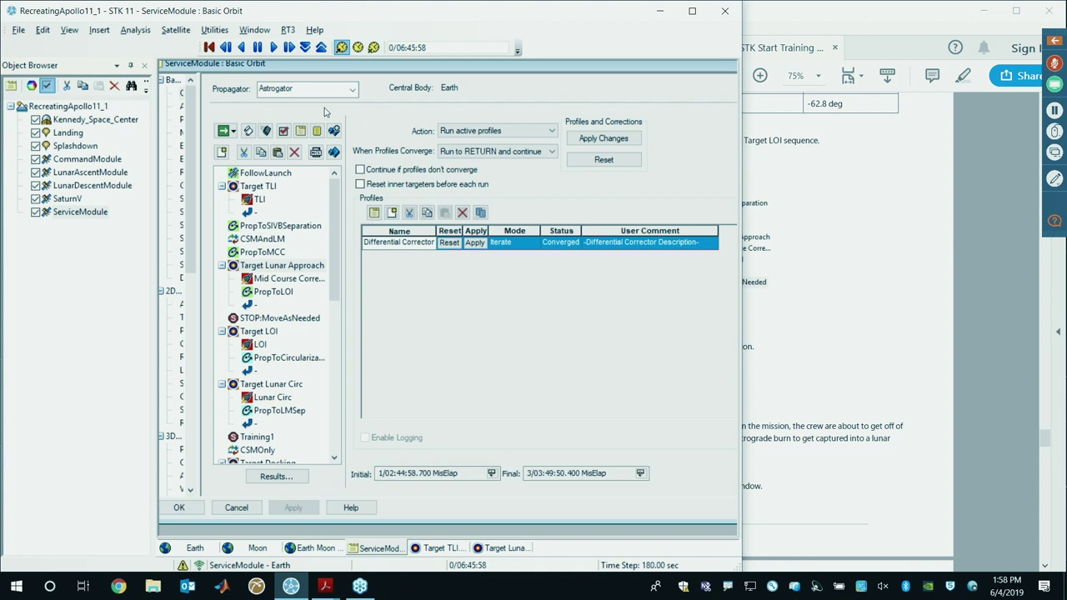
pyautogui.click(197, 548)
pyautogui.moveTo(512, 301); pyautogui.dragTo(634, 290)
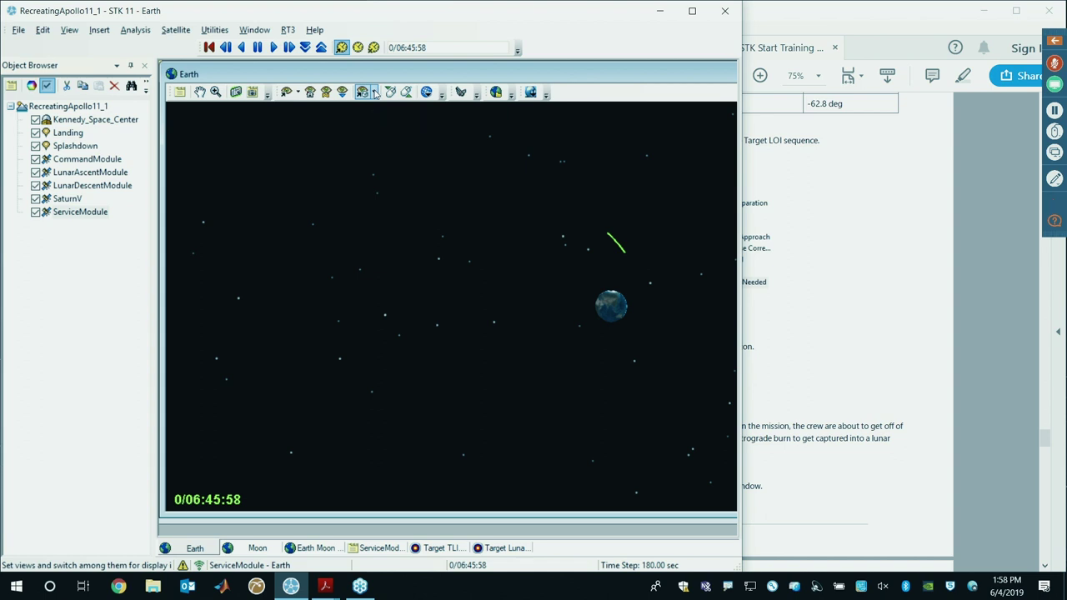
pyautogui.click(376, 93)
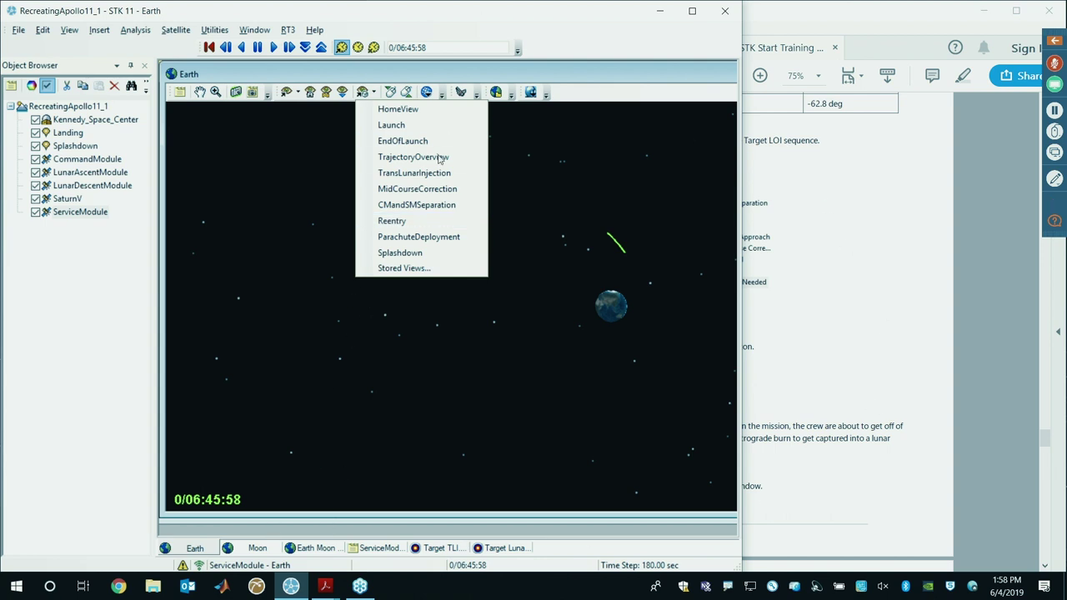
pyautogui.click(238, 75)
# Step: Apply the LunarOrbitInsertion stored view in the Moon 3D window and examine ServiceModule's approach to the Moon
pyautogui.click(251, 549)
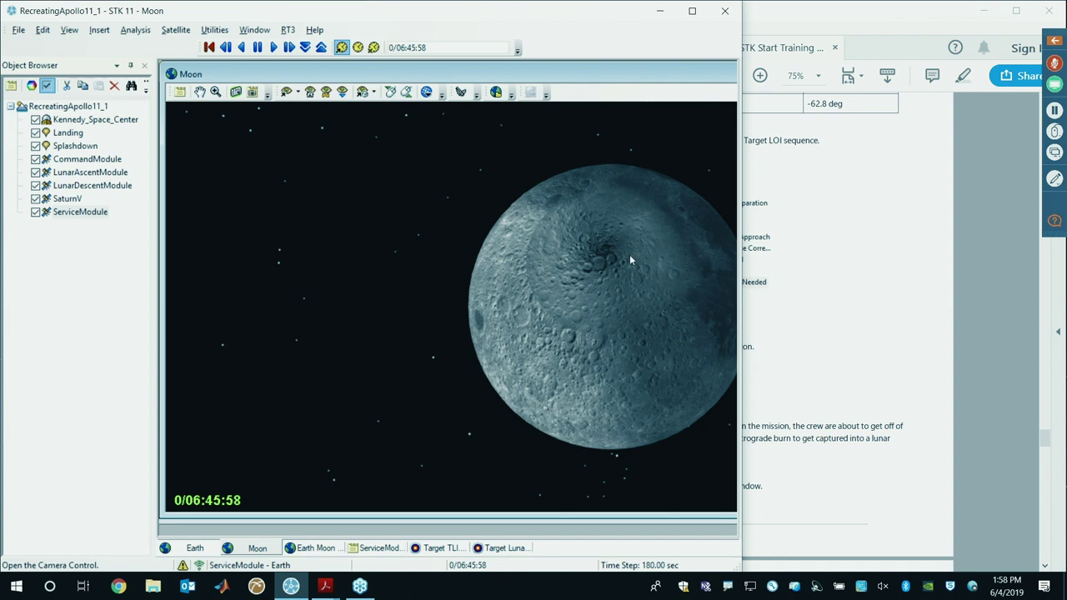
pyautogui.click(374, 92)
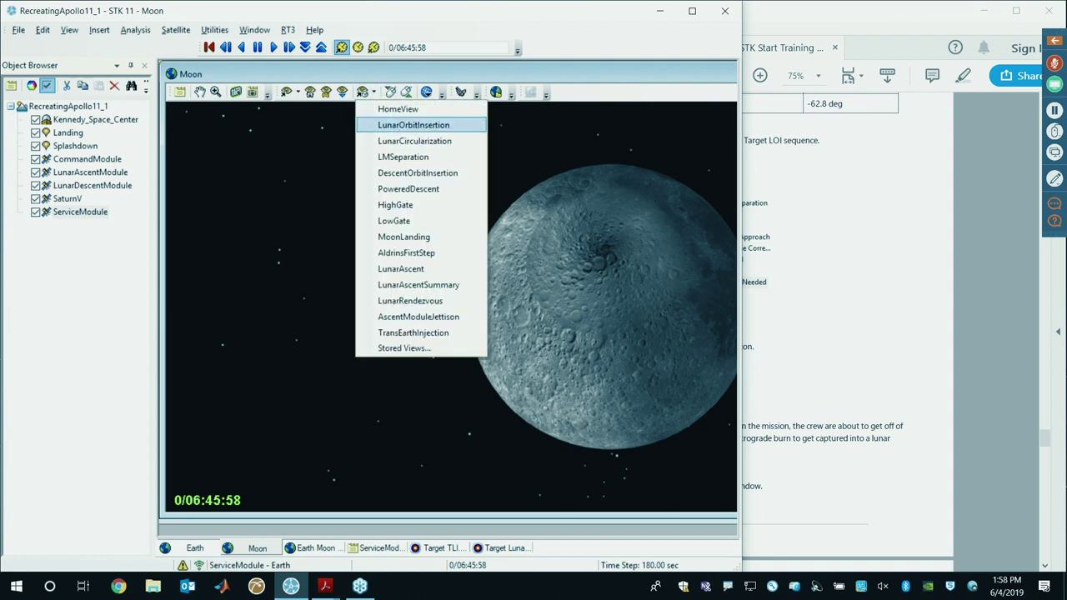
pyautogui.click(408, 125)
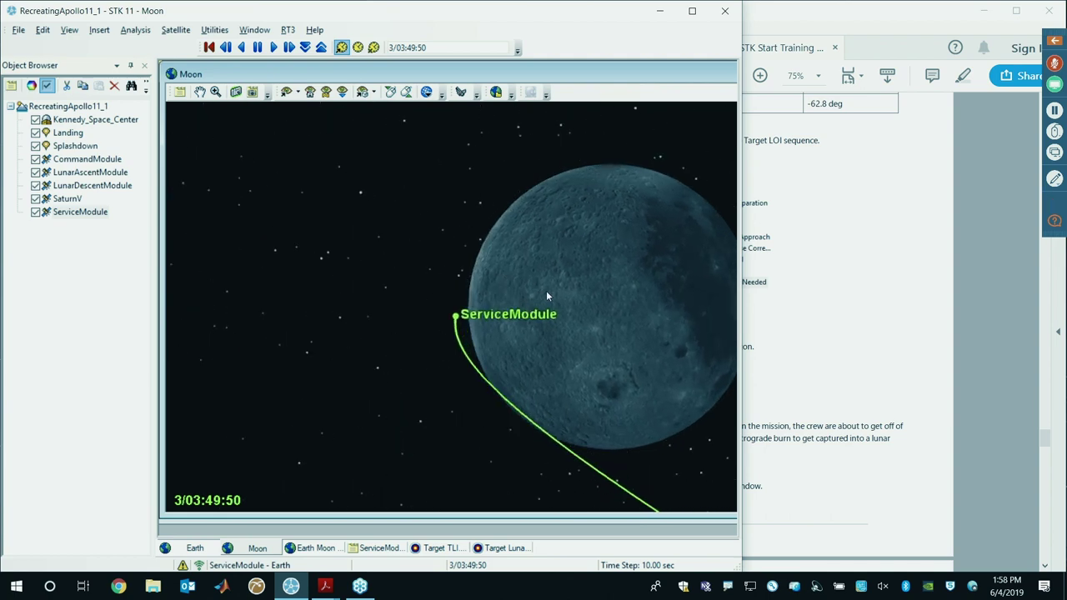
pyautogui.moveTo(543, 274); pyautogui.dragTo(492, 380)
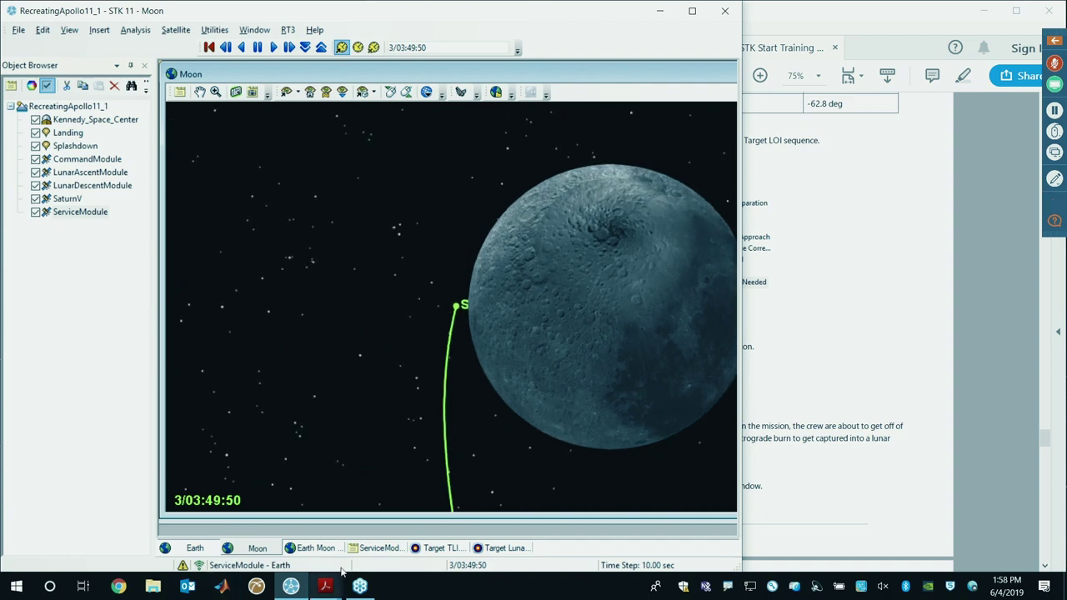
# Step: Return to ServiceModule's Basic Orbit properties and read the manual's section on modeling Lunar Orbit Insertion and orbit circularization
pyautogui.doubleClick(451, 350)
pyautogui.scroll(-2, 322, 289)
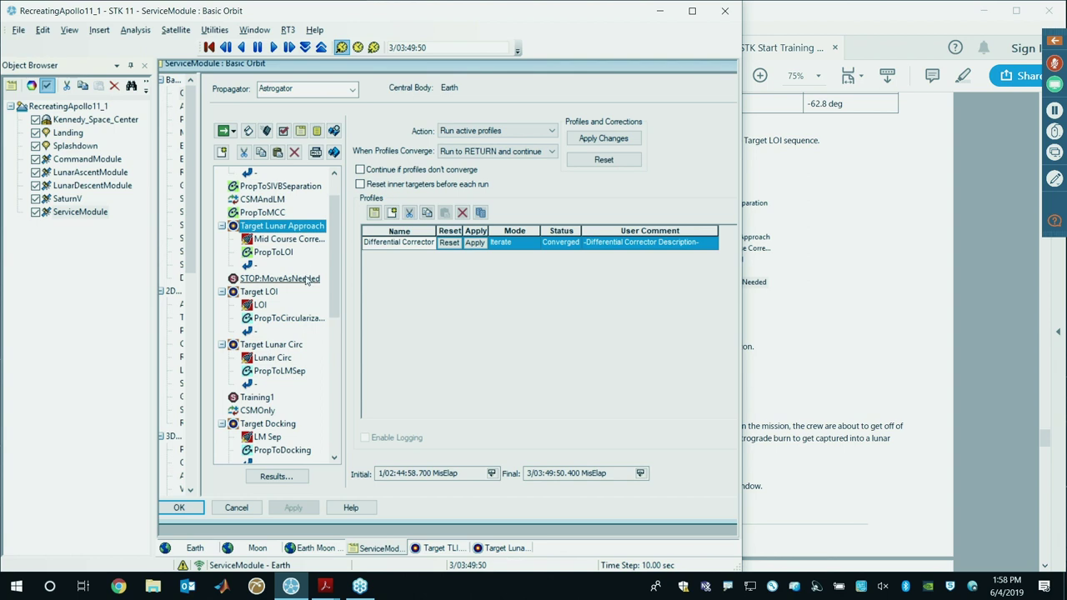
pyautogui.click(824, 248)
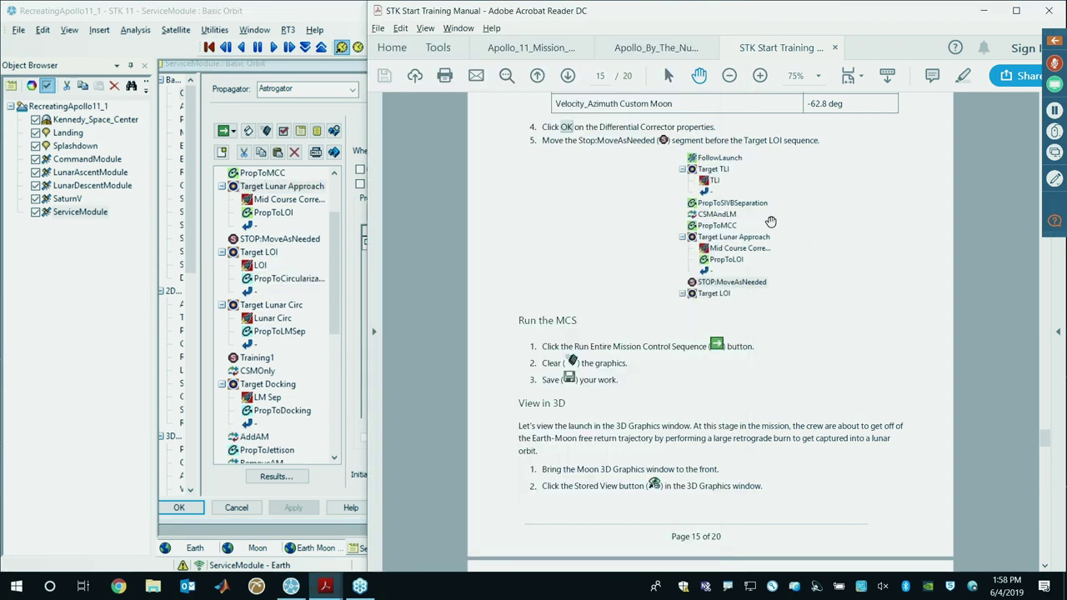
pyautogui.scroll(-5, 692, 208)
pyautogui.scroll(-4, 680, 208)
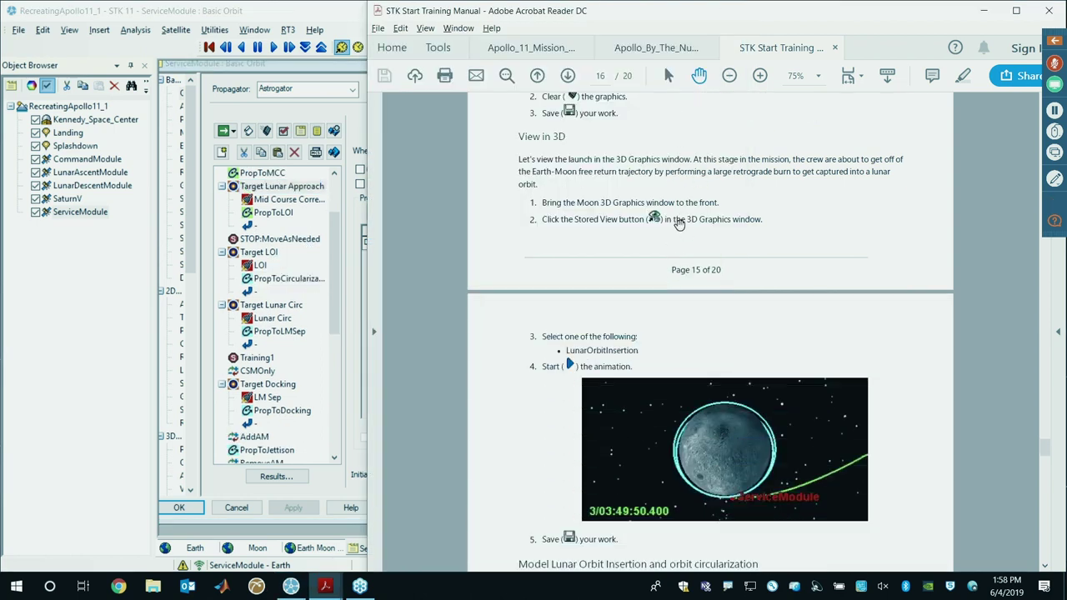
pyautogui.scroll(-5, 709, 266)
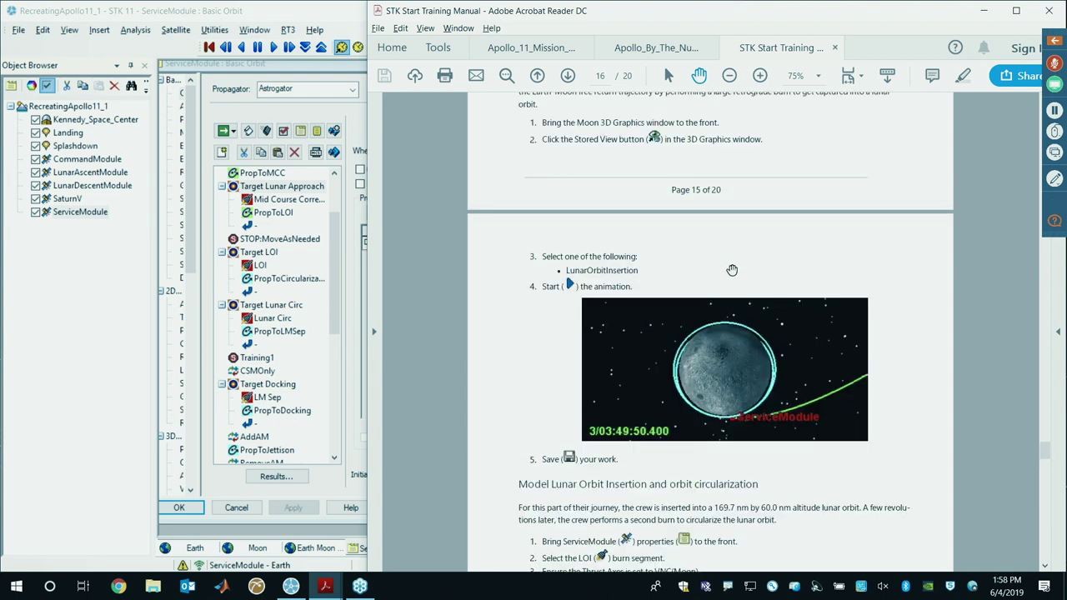
pyautogui.scroll(-4, 671, 235)
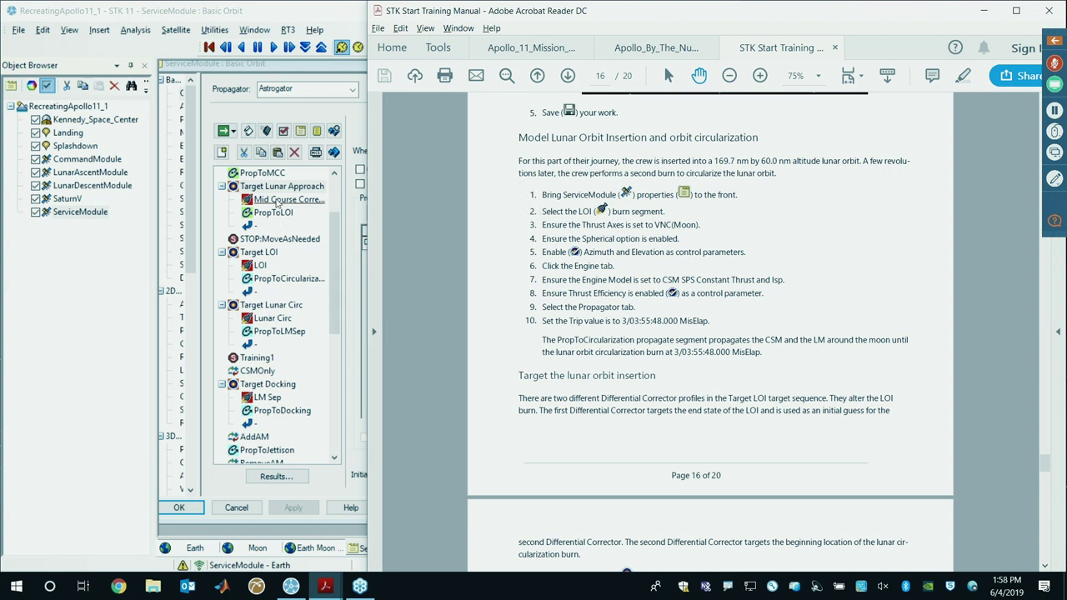
# Step: Check the LOI burn segment's force model, VNC(Moon) thrust axes, engine model, thrust efficiency control and propagator trip value against the manual
pyautogui.click(258, 266)
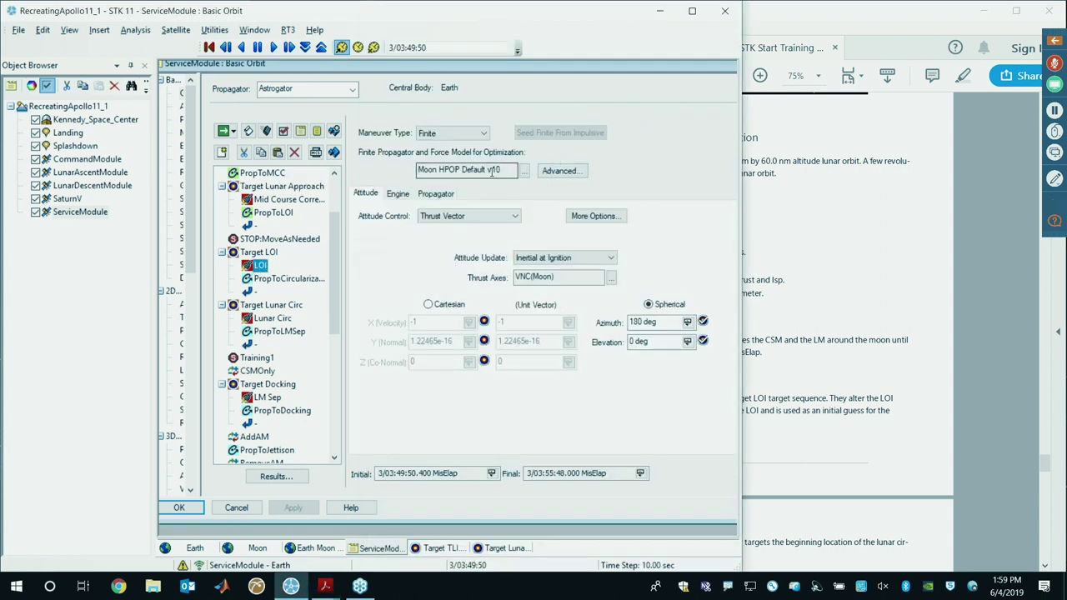
pyautogui.click(512, 169)
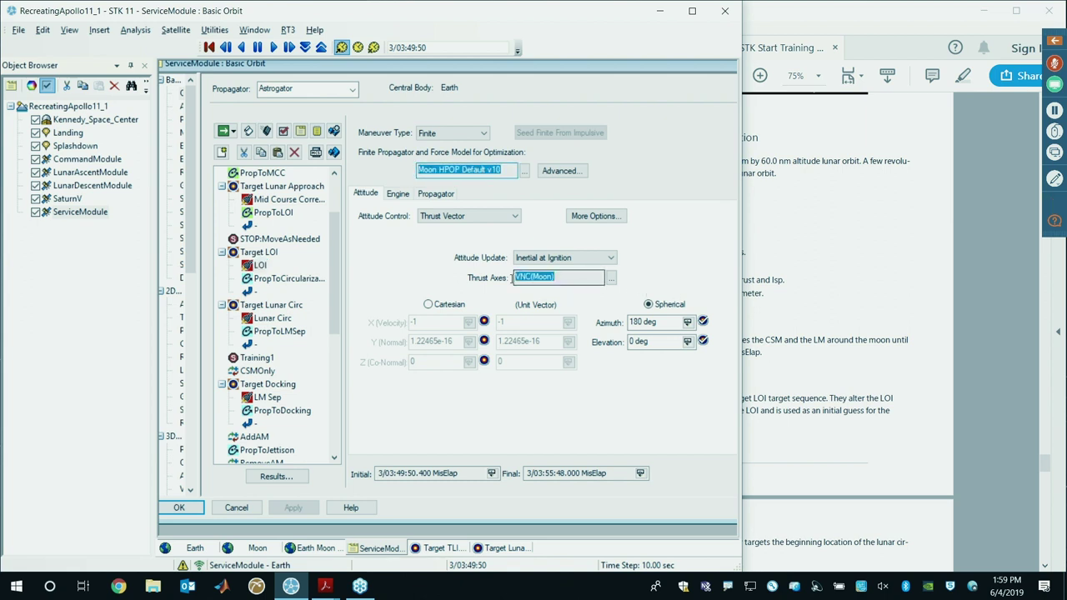
pyautogui.click(538, 278)
pyautogui.click(392, 194)
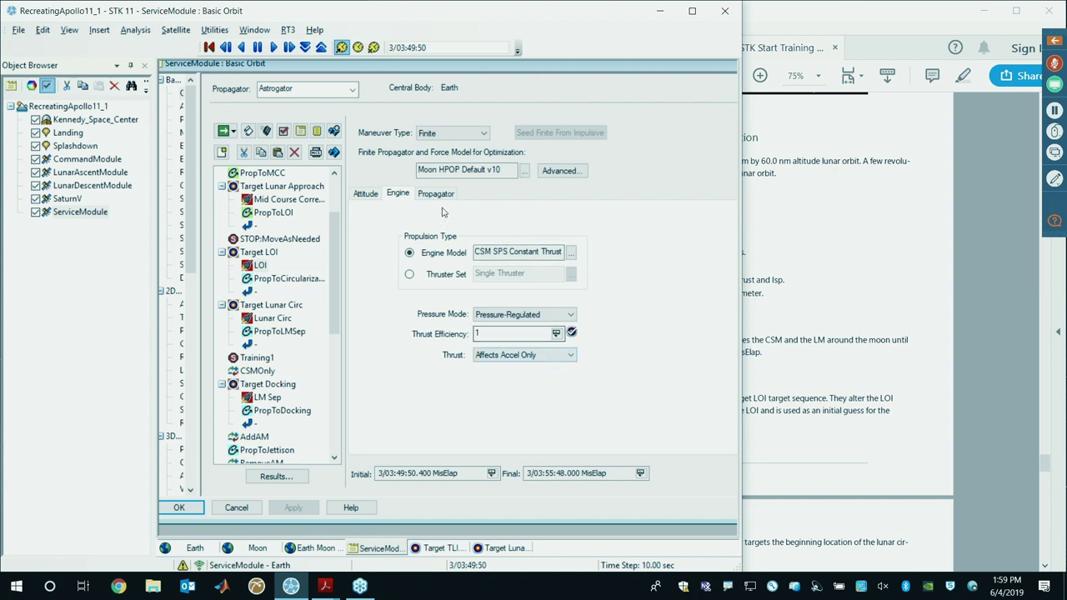
pyautogui.click(515, 251)
pyautogui.click(436, 193)
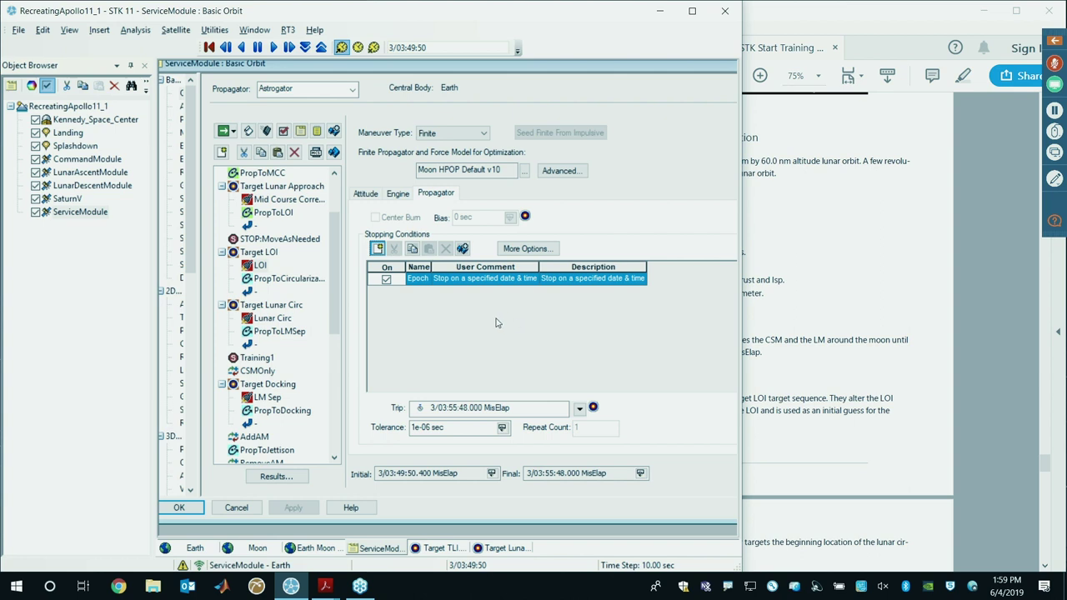
pyautogui.click(370, 195)
# Step: Follow the manual's lunar orbit insertion targeting instructions and open the LOI differential corrector of the Target LOI sequence
pyautogui.click(258, 252)
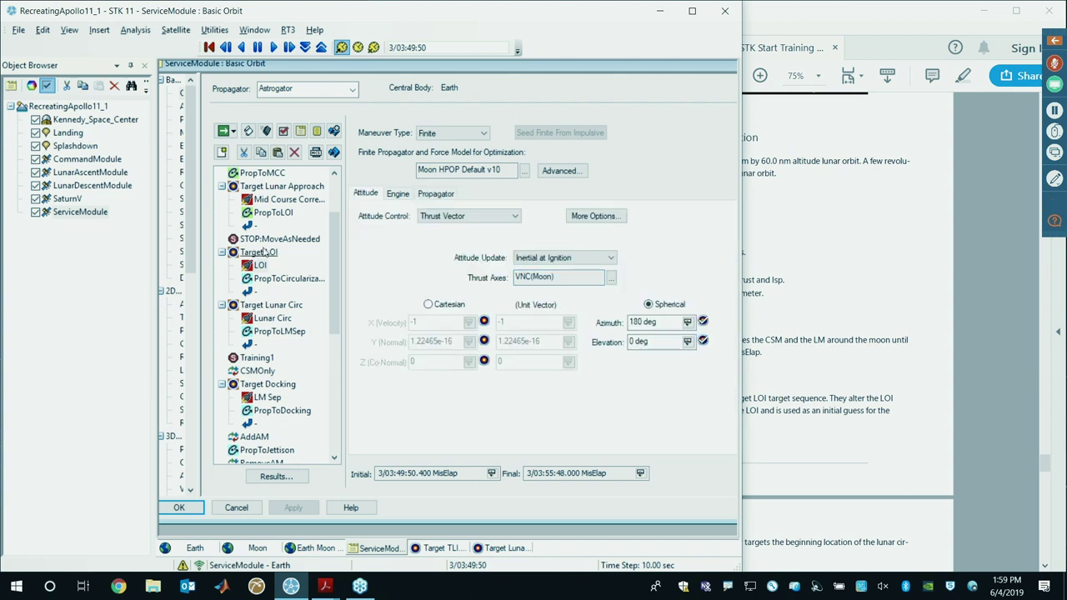
pyautogui.click(764, 263)
pyautogui.scroll(-5, 750, 261)
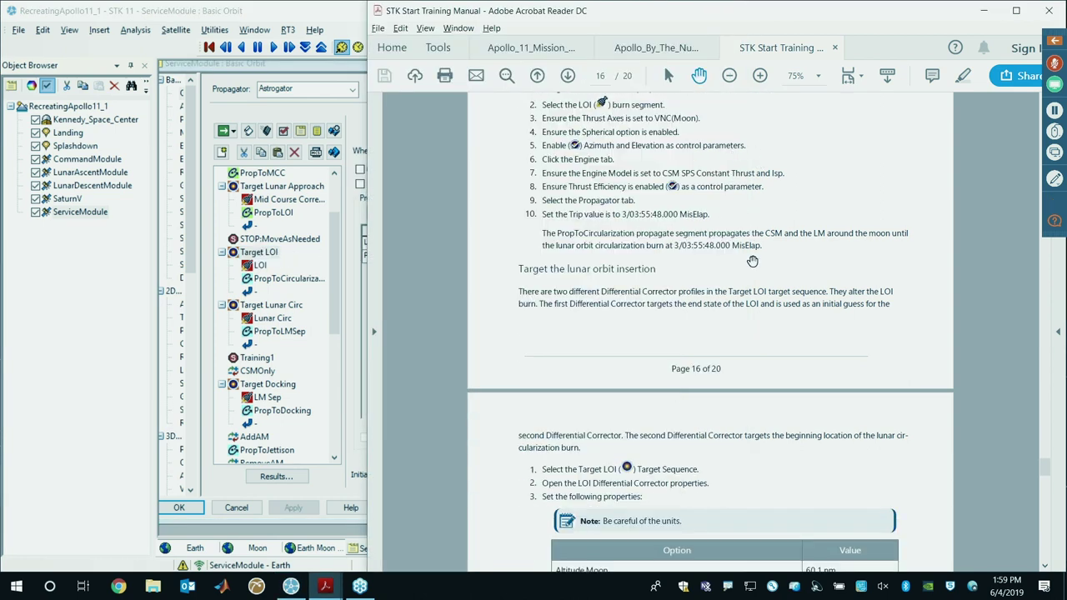
pyautogui.scroll(-2, 745, 259)
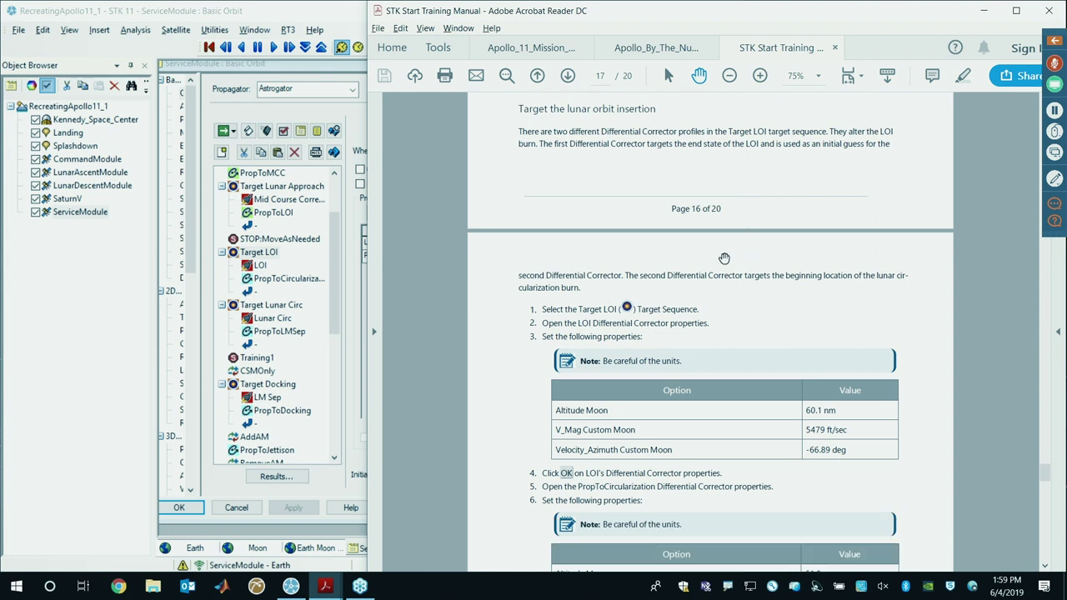
pyautogui.click(260, 253)
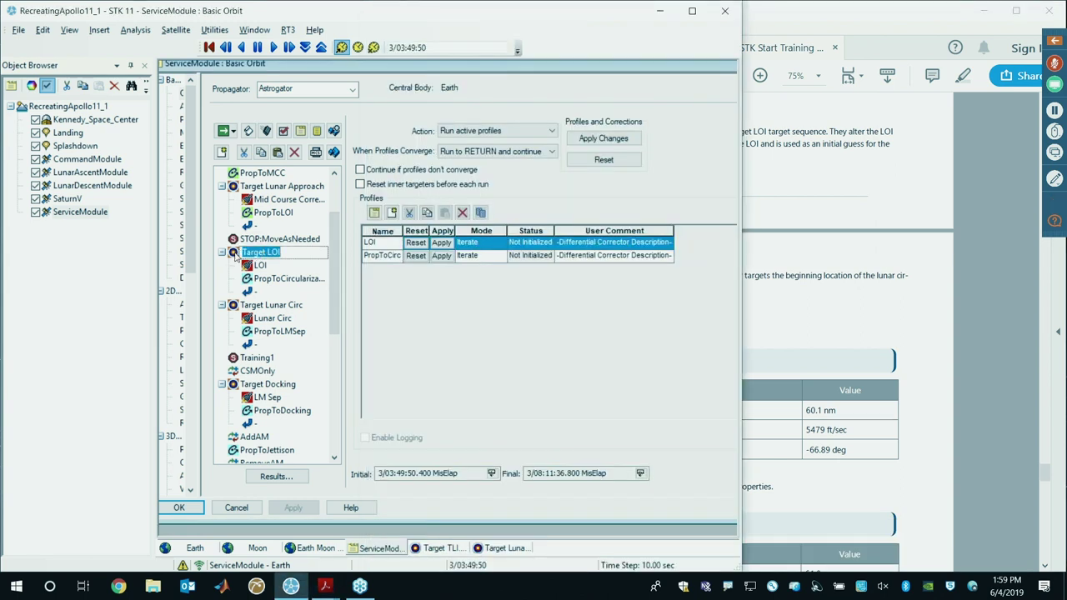
pyautogui.click(377, 243)
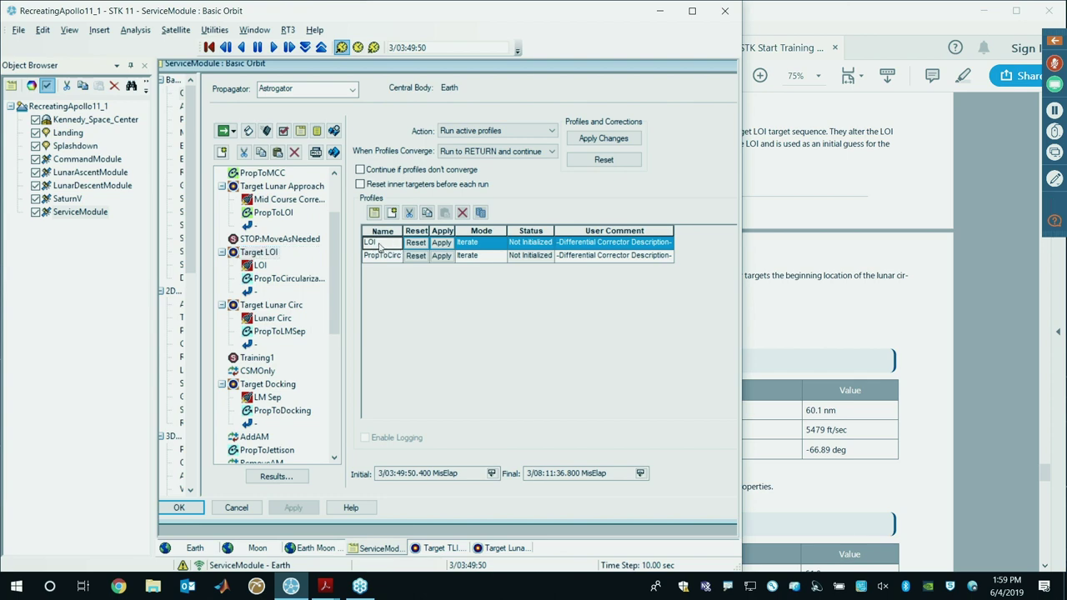
pyautogui.doubleClick(379, 243)
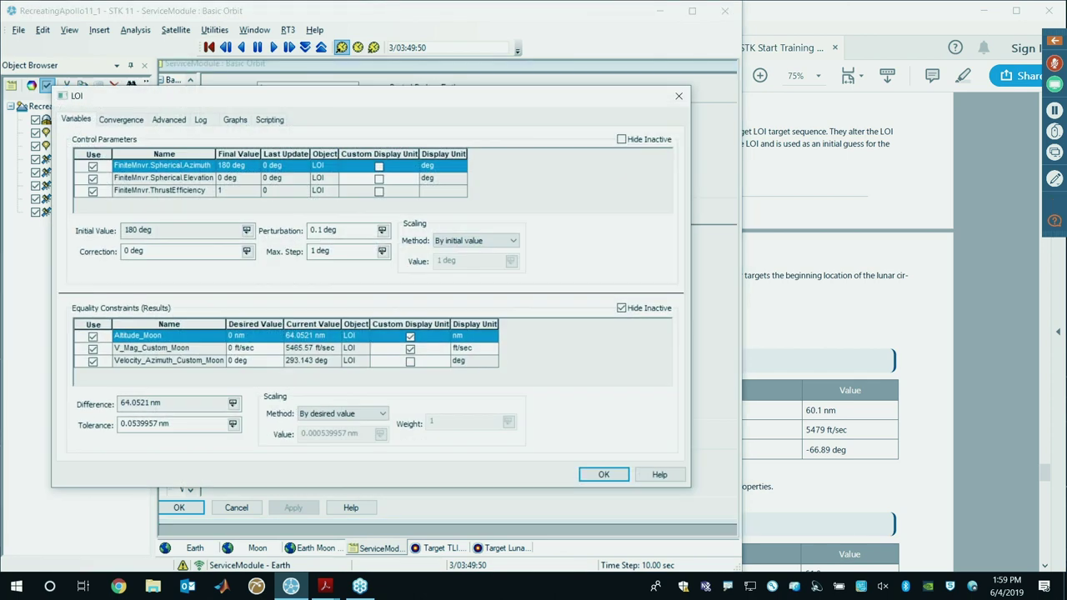
# Step: Copy the Altitude Moon value from the manual and set LOI's desired Altitude_Moon to 60.1 nm
pyautogui.click(802, 246)
pyautogui.scroll(-5, 796, 258)
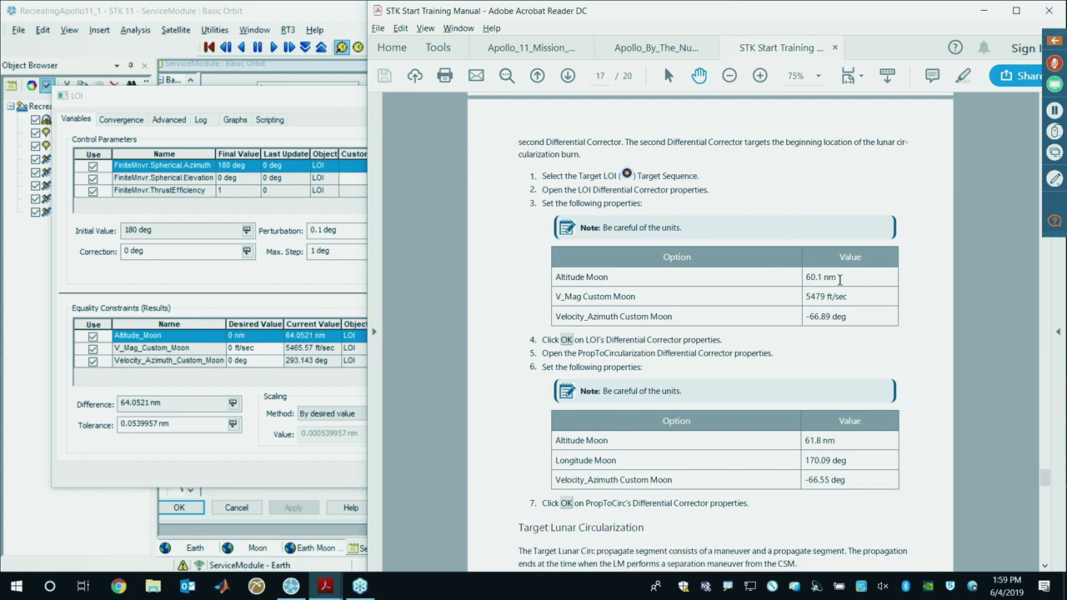
pyautogui.scroll(-4, 843, 278)
pyautogui.scroll(3, 830, 267)
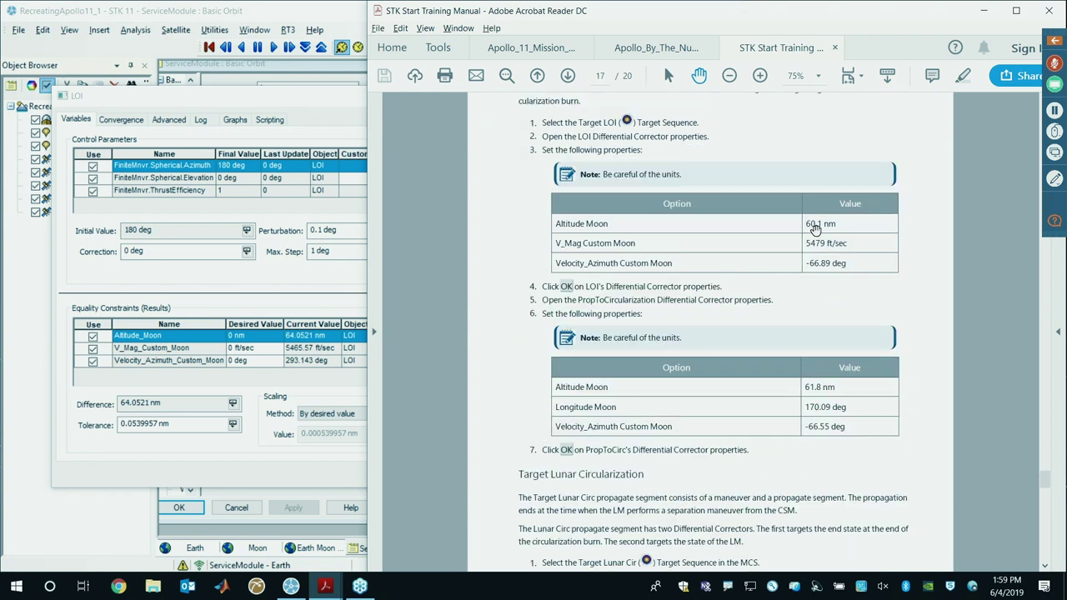
pyautogui.moveTo(805, 224); pyautogui.dragTo(836, 224)
pyautogui.hotkey('ctrl', 'c')
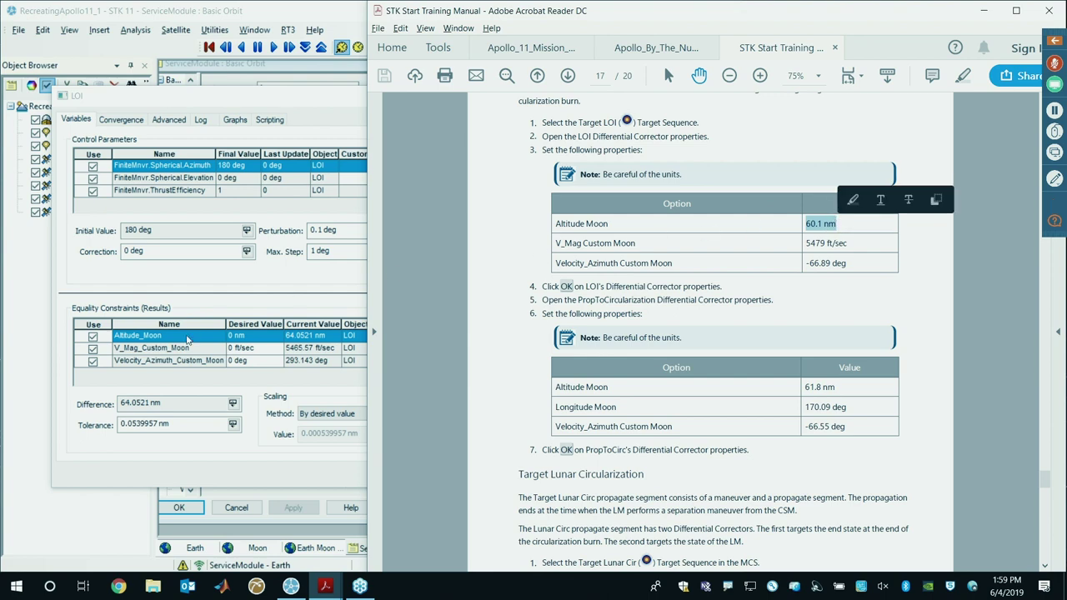
pyautogui.doubleClick(261, 335)
pyautogui.hotkey('ctrl', 'v')
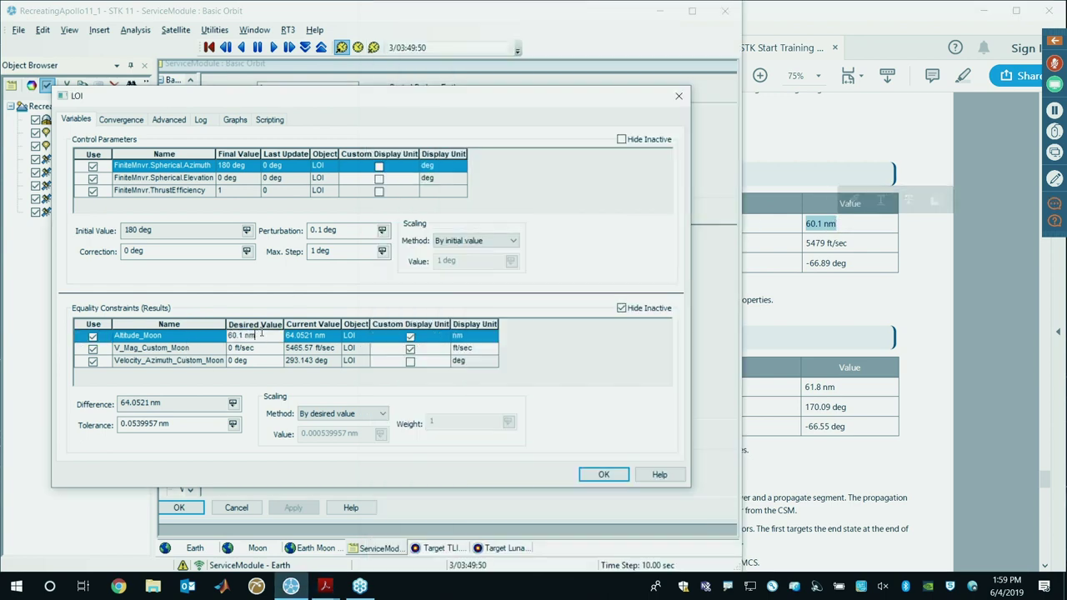
# Step: Copy the velocity magnitude from the manual and set LOI's desired V_Mag_Custom_Moon to 5479 ft/sec
pyautogui.click(820, 249)
pyautogui.moveTo(820, 242); pyautogui.dragTo(855, 243)
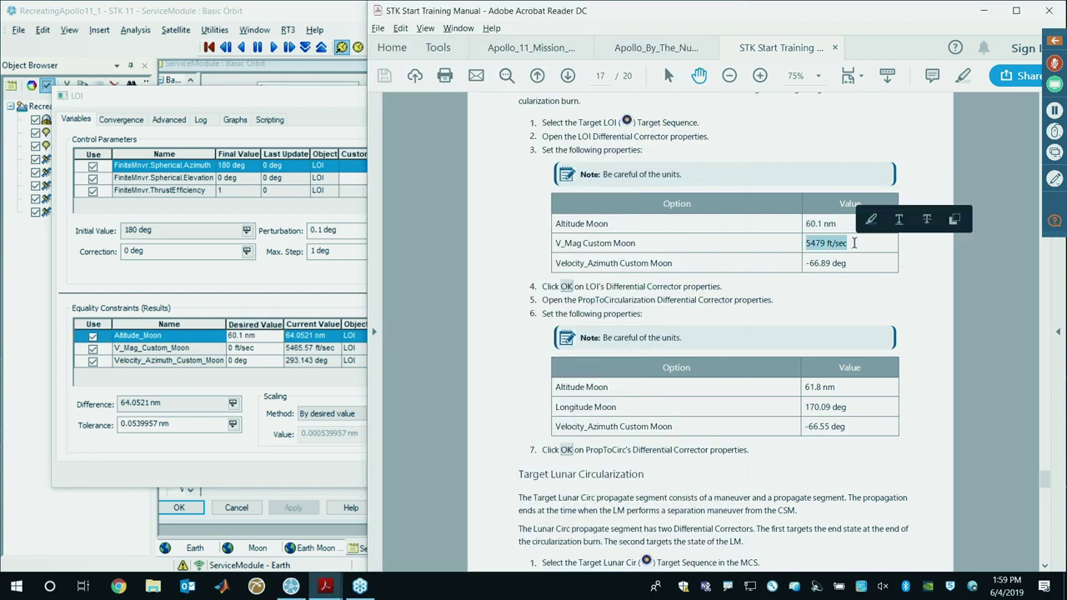
pyautogui.hotkey('ctrl', 'c')
pyautogui.doubleClick(250, 347)
pyautogui.hotkey('ctrl', 'v')
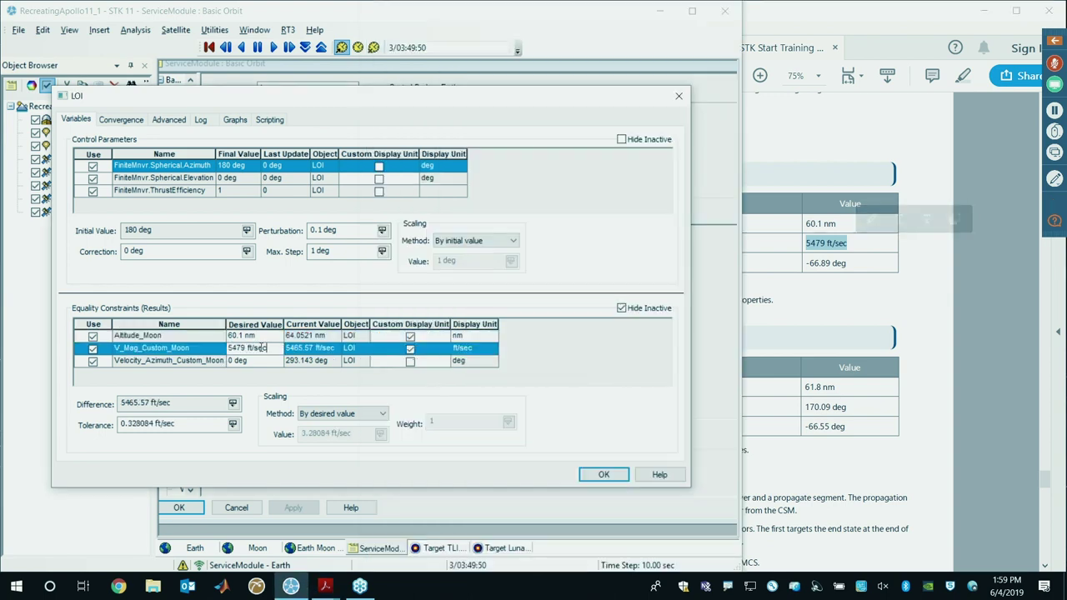
# Step: Set LOI's desired Velocity_Azimuth_Custom_Moon to -66.89 deg from the manual and accept the differential corrector's properties
pyautogui.click(259, 361)
pyautogui.click(811, 263)
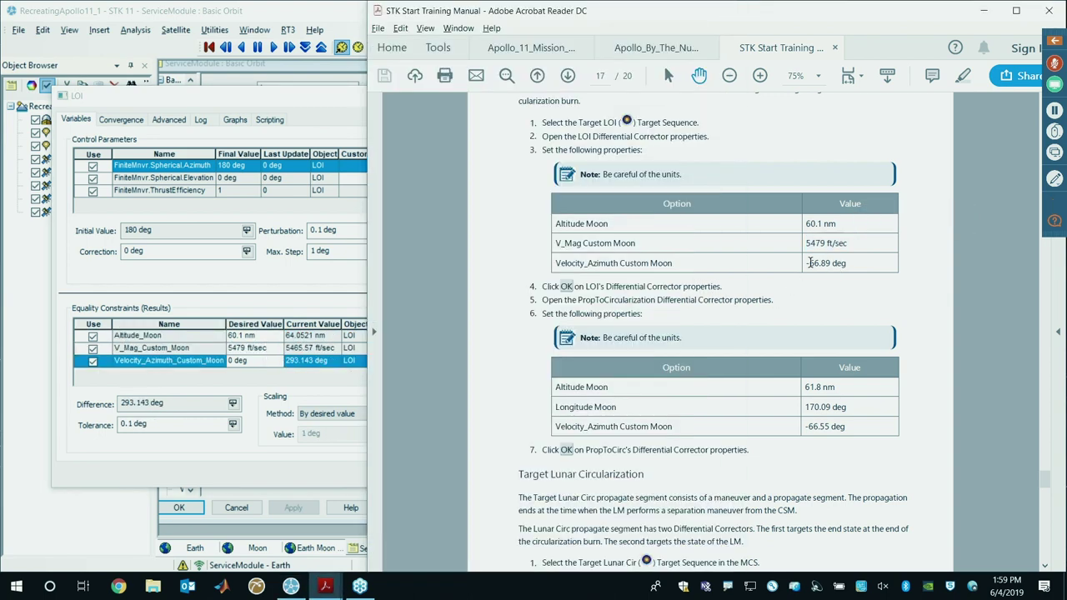
pyautogui.moveTo(807, 263); pyautogui.dragTo(849, 264)
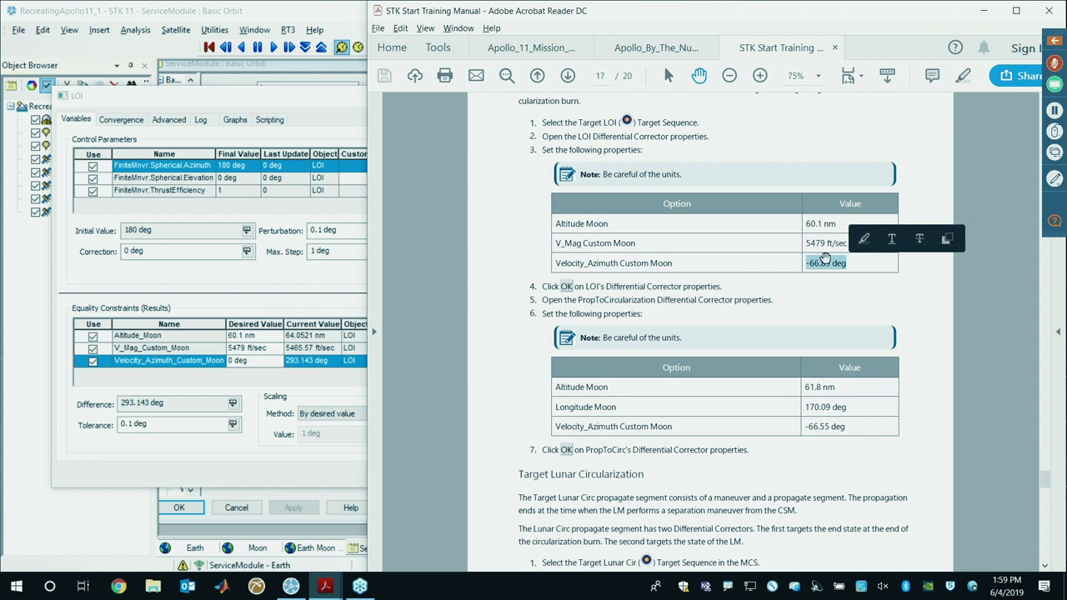
pyautogui.hotkey('ctrl', 'c')
pyautogui.doubleClick(250, 360)
pyautogui.hotkey('ctrl', 'v')
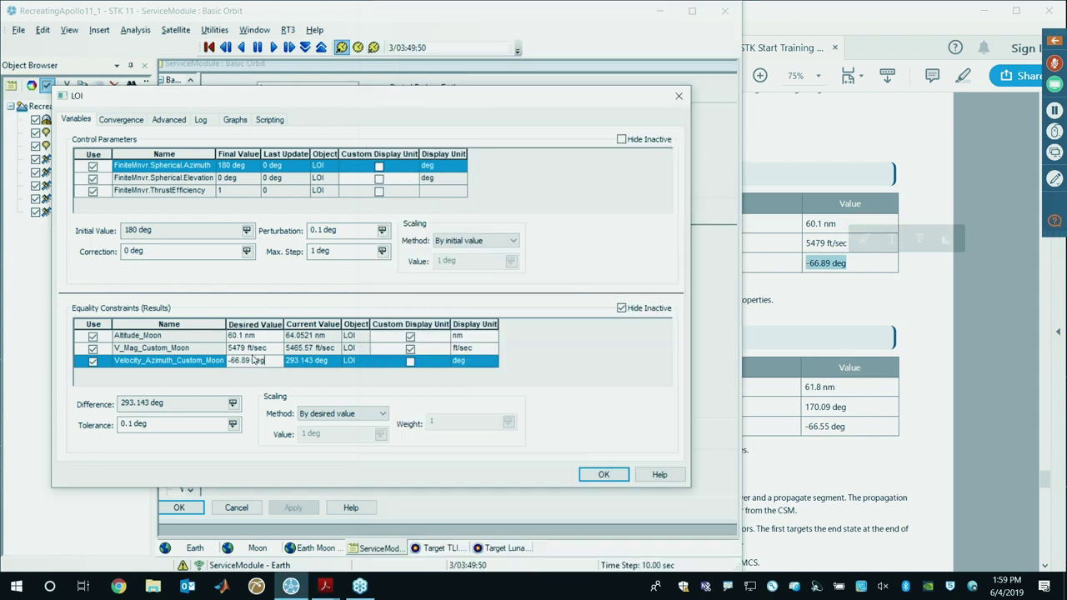
pyautogui.click(255, 352)
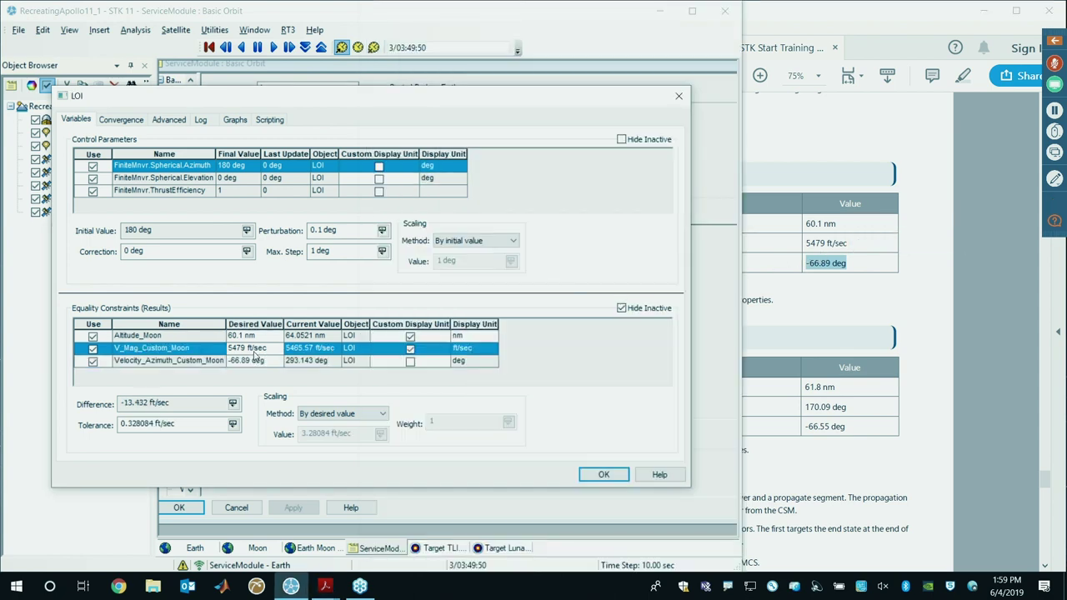
pyautogui.click(613, 474)
# Step: Copy the altitude from the manual's PropToCircularization table and set the PropToCirc corrector's desired Altitude_Moon to 61.8 nm
pyautogui.click(847, 371)
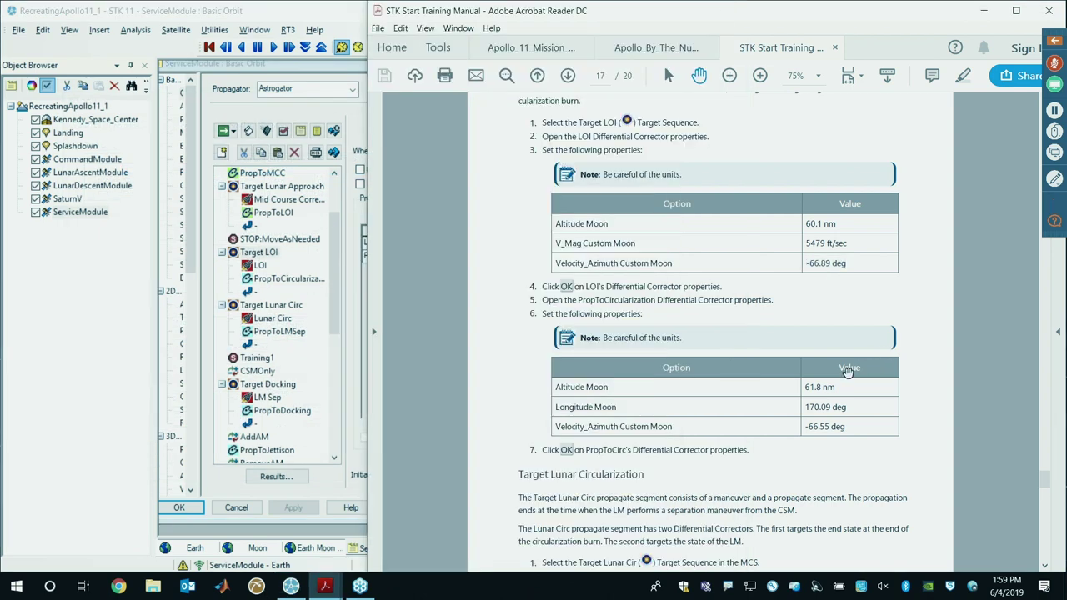
pyautogui.moveTo(808, 387); pyautogui.dragTo(840, 387)
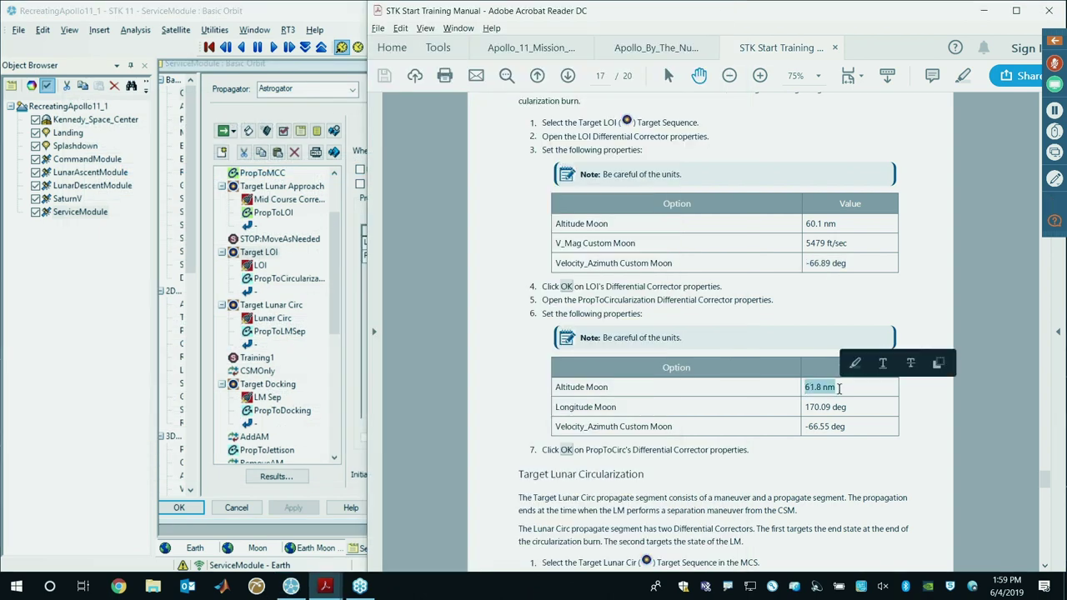
pyautogui.click(353, 352)
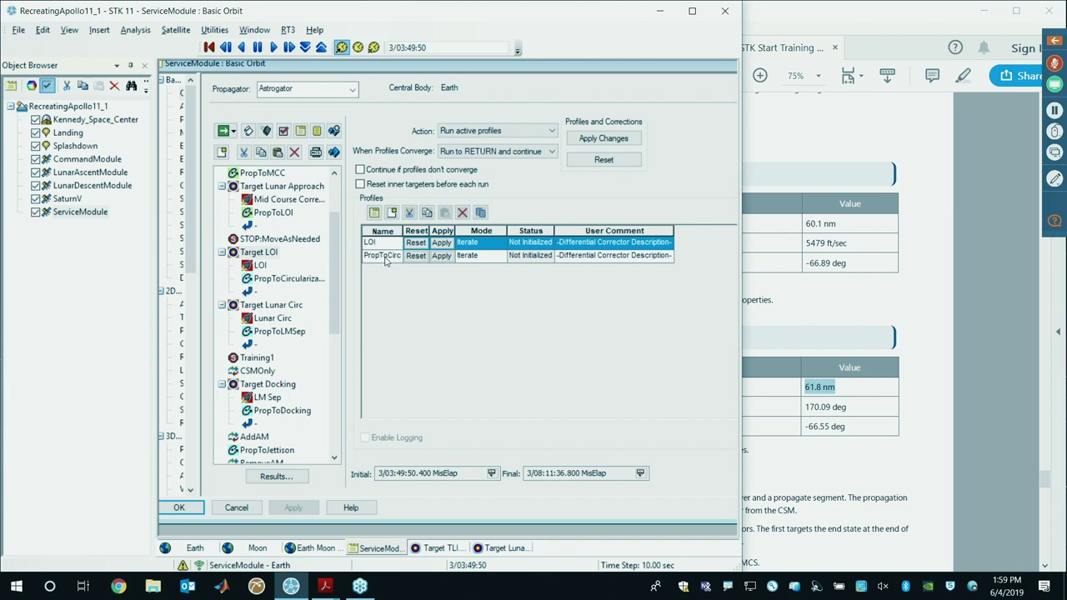
pyautogui.doubleClick(386, 258)
pyautogui.click(253, 338)
pyautogui.hotkey('ctrl', 'v')
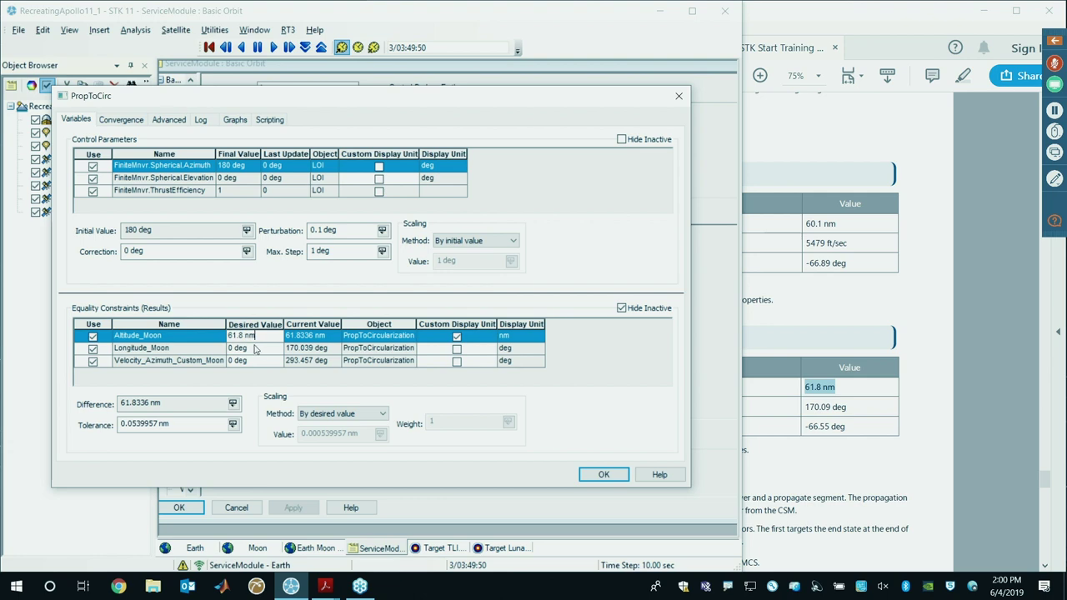
# Step: Copy the longitude from the manual and set PropToCirc's desired Longitude_Moon to 170.09 deg
pyautogui.click(257, 350)
pyautogui.click(834, 412)
pyautogui.tripleClick(840, 408)
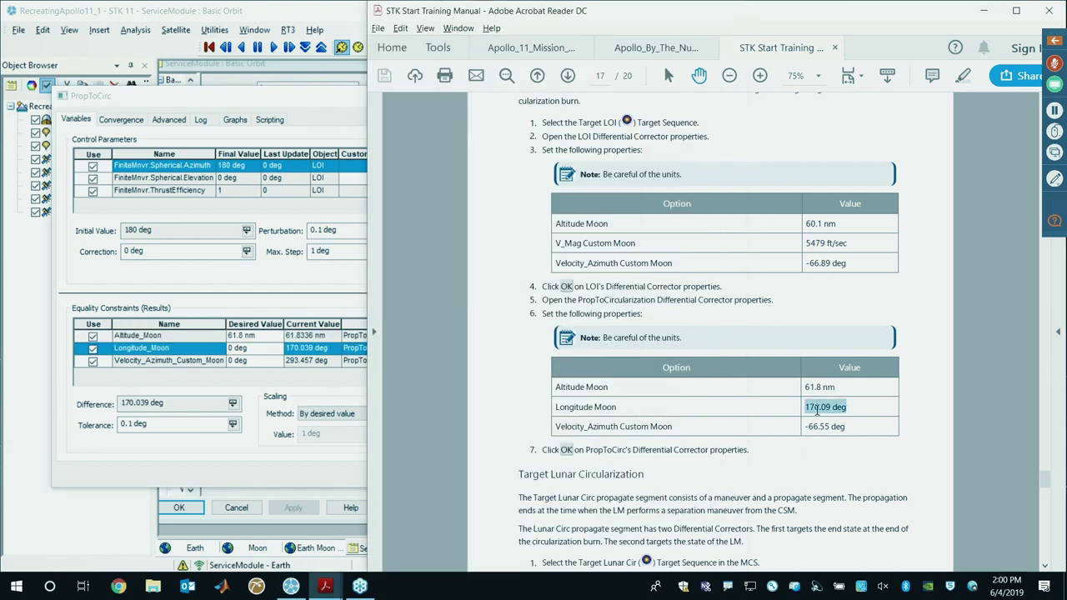
pyautogui.click(257, 350)
pyautogui.hotkey('ctrl', 'v')
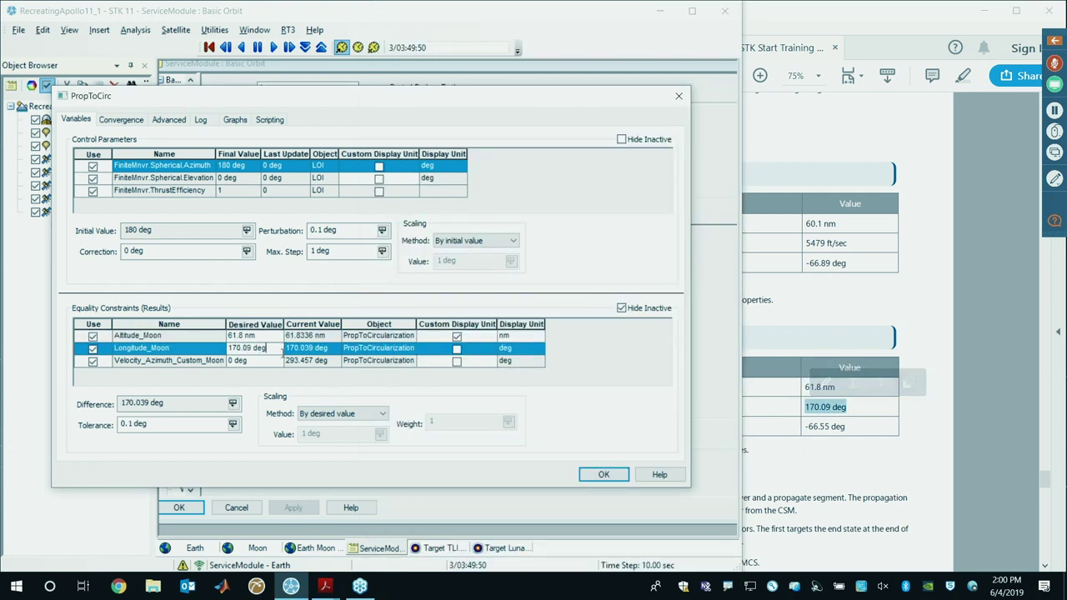
# Step: Set PropToCirc's desired Velocity_Azimuth_Custom_Moon to -66.55 deg from the manual, check the entered constraints and accept the corrector's properties
pyautogui.click(827, 426)
pyautogui.moveTo(846, 427); pyautogui.dragTo(803, 427)
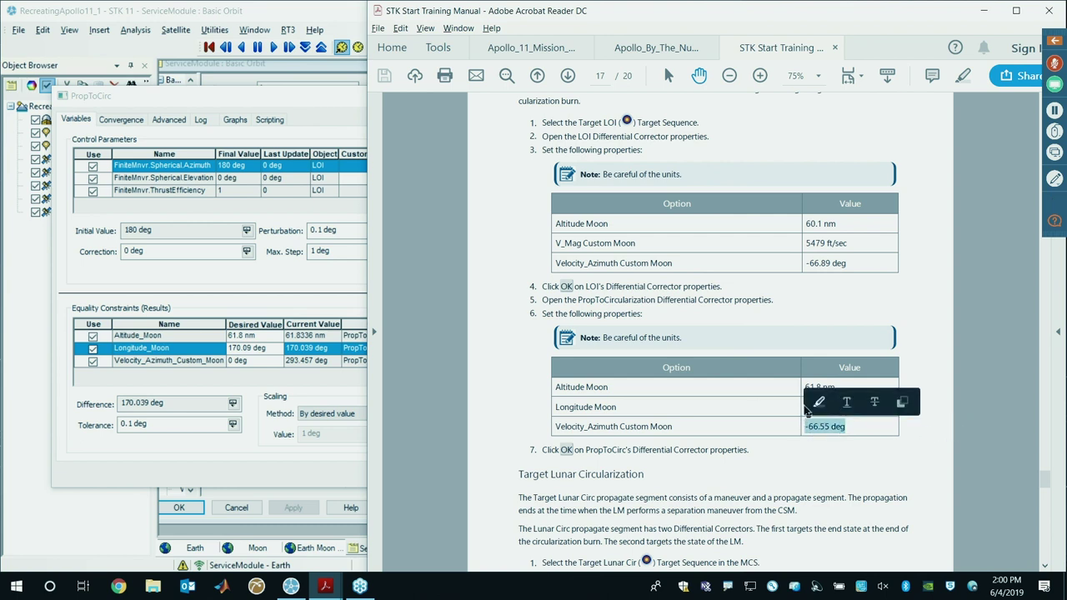
pyautogui.click(765, 402)
pyautogui.click(234, 376)
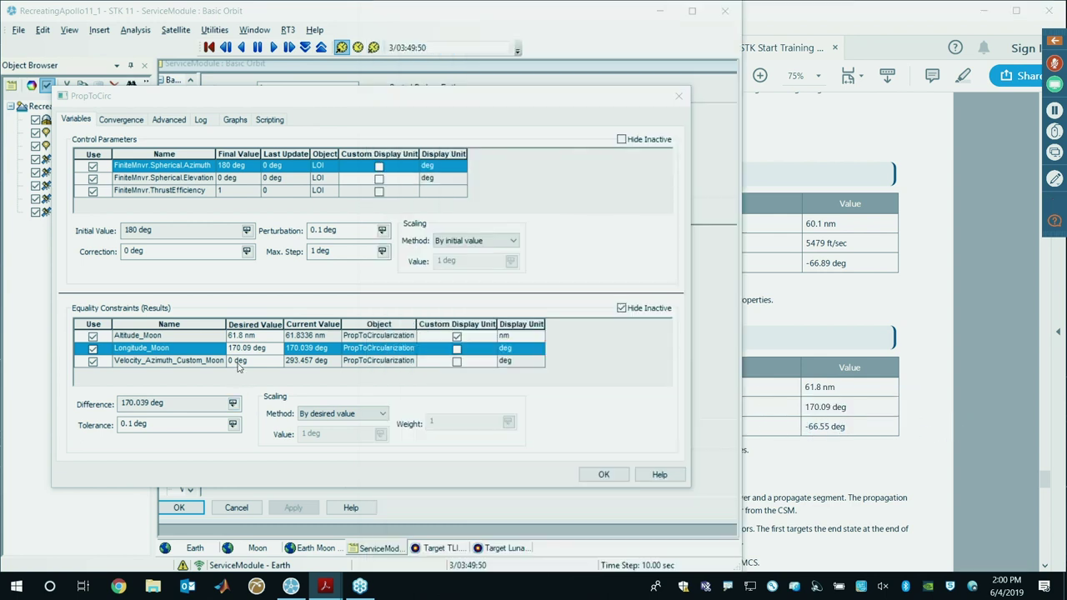
pyautogui.click(242, 360)
pyautogui.hotkey('ctrl', 'v')
pyautogui.click(247, 351)
pyautogui.click(247, 335)
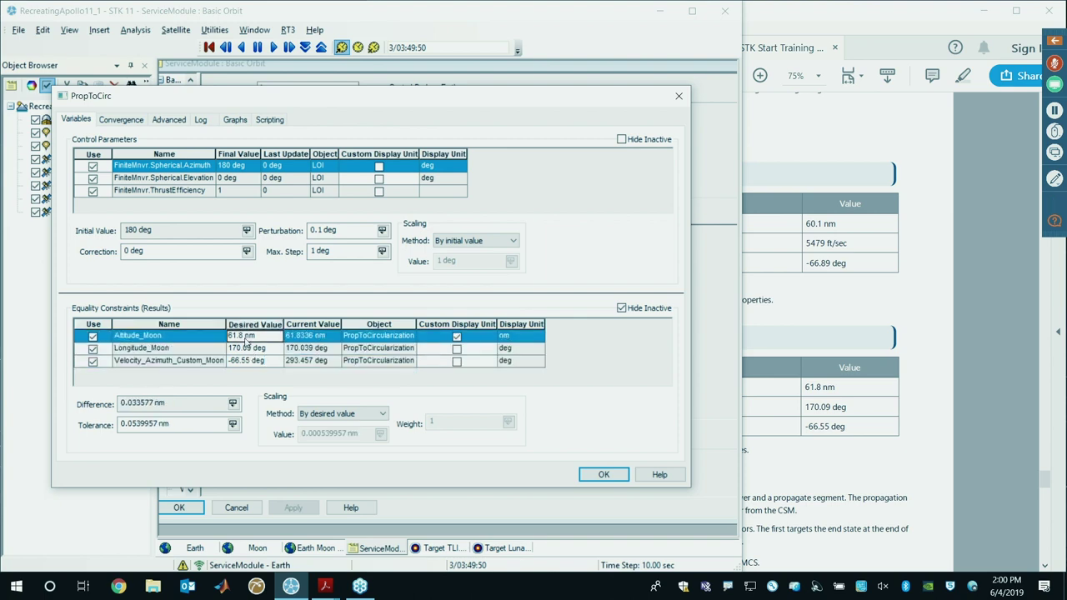
pyautogui.click(246, 363)
pyautogui.click(603, 474)
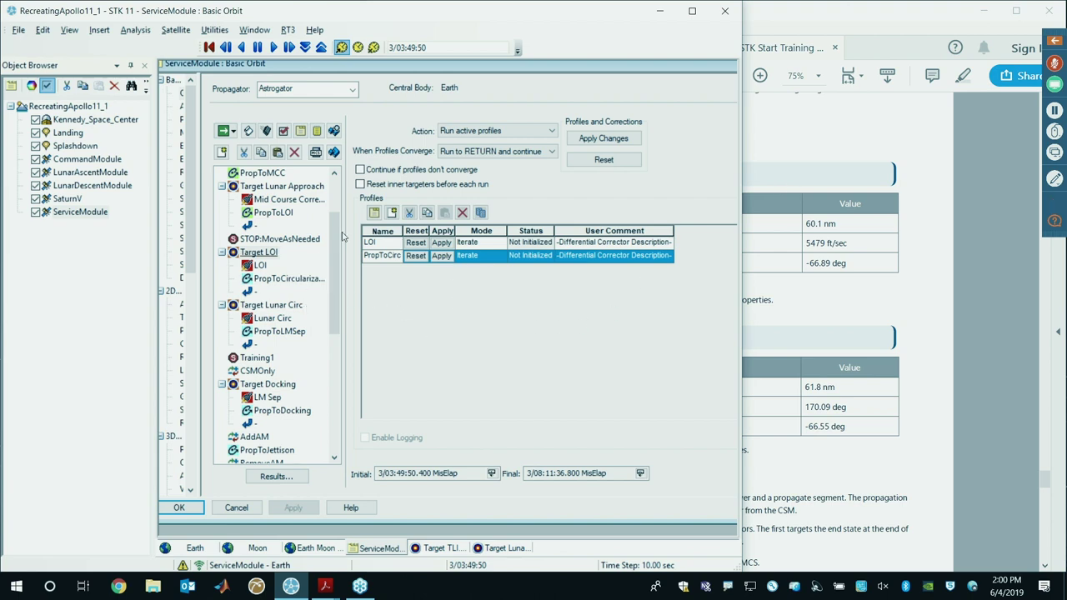
# Step: Find the manual's Target Lunar Circularization values and open the Circ differential corrector's properties in the Target Lunar Circ sequence
pyautogui.click(800, 302)
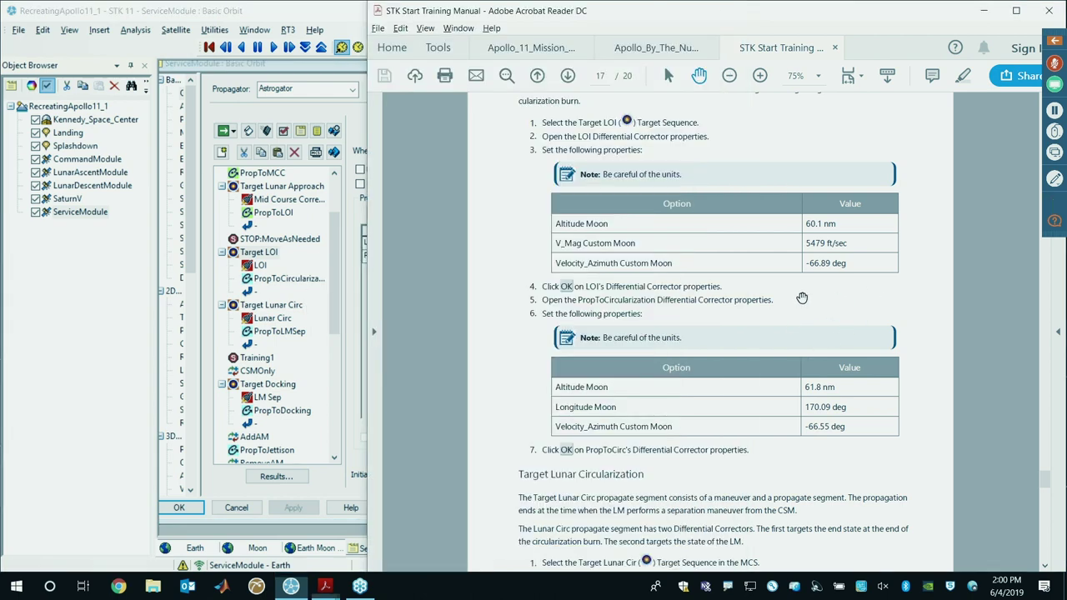
pyautogui.scroll(-10, 778, 313)
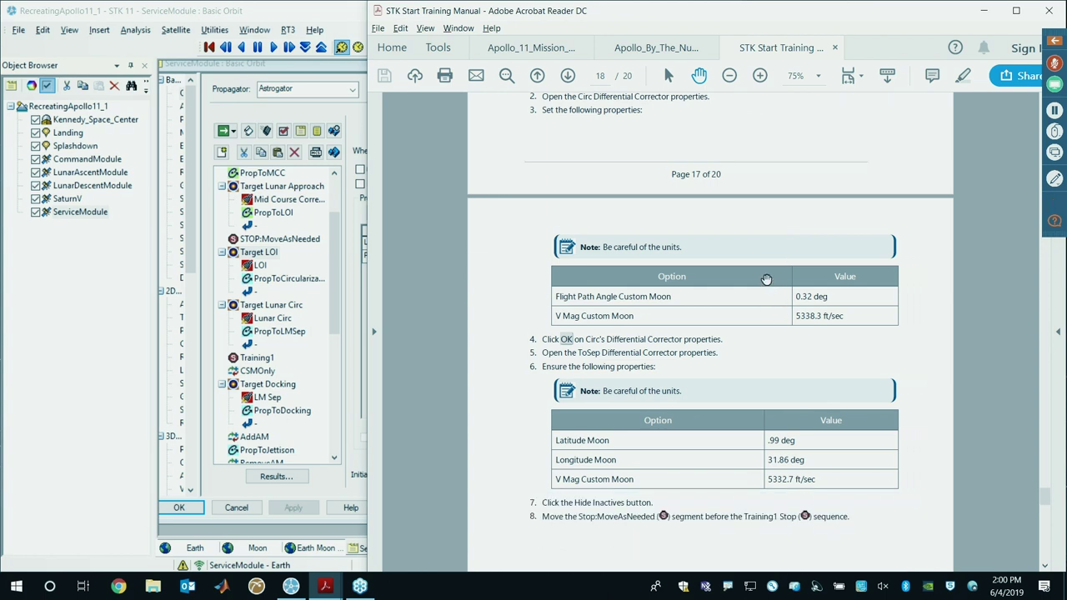
pyautogui.scroll(-3, 706, 271)
pyautogui.scroll(1, 705, 271)
pyautogui.click(258, 252)
pyautogui.click(257, 307)
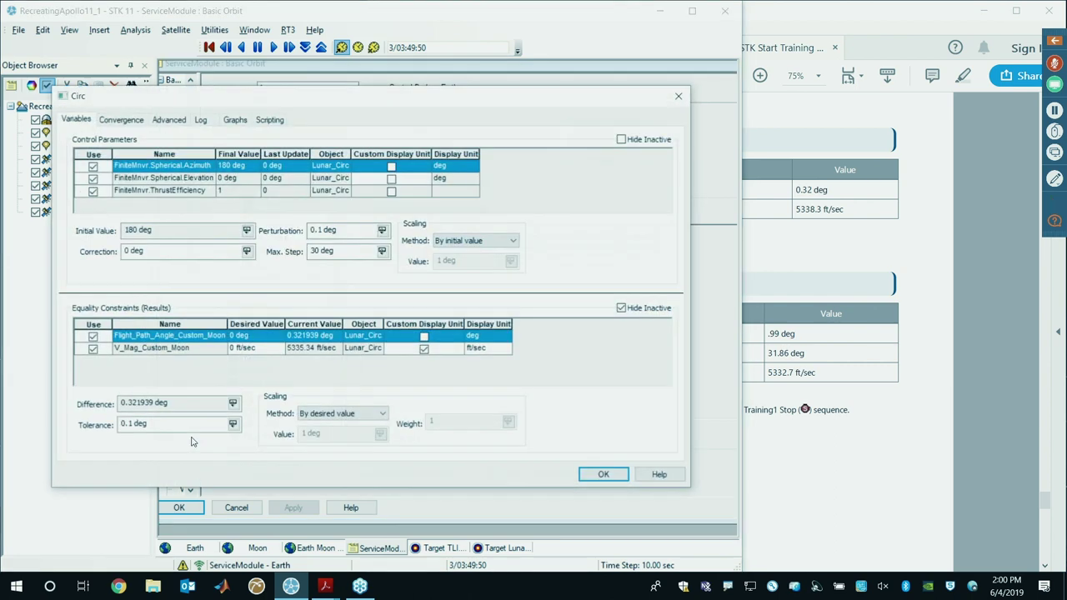
pyautogui.moveTo(559, 100); pyautogui.dragTo(607, 332)
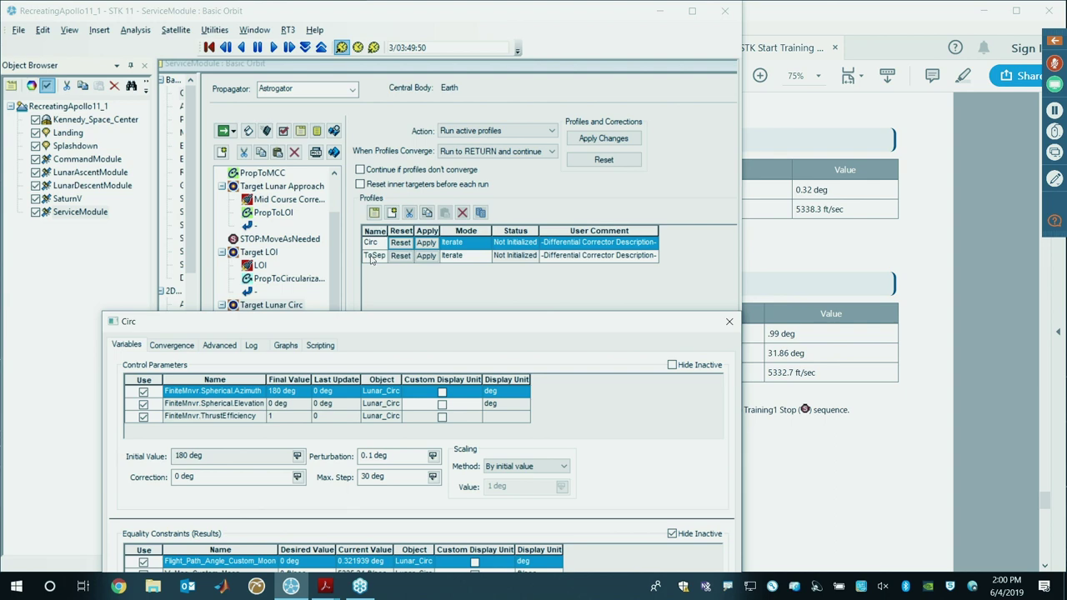
pyautogui.moveTo(366, 325); pyautogui.dragTo(366, 61)
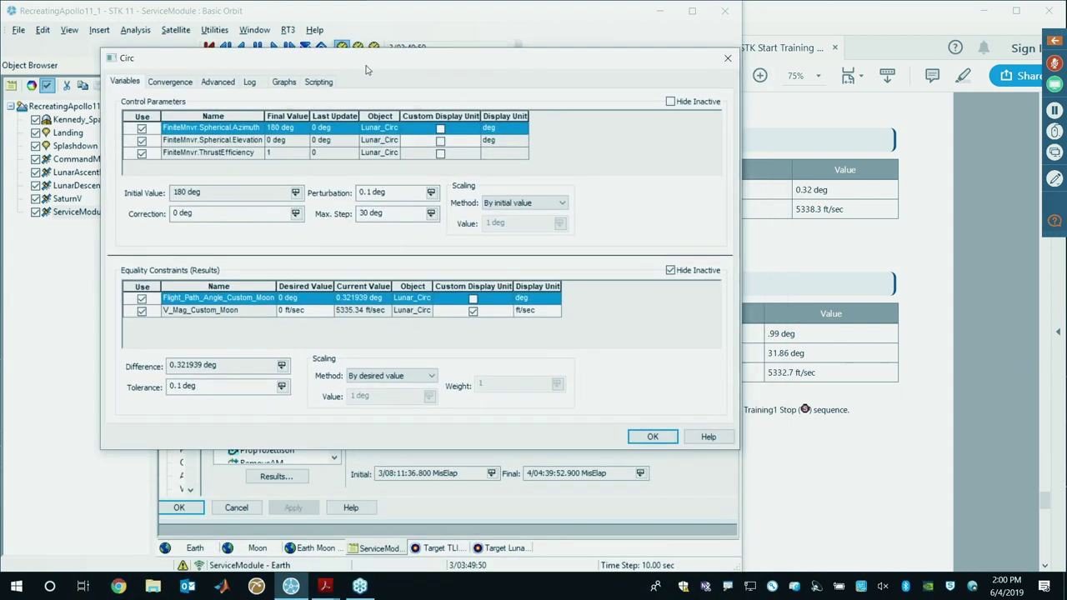
# Step: Set Circ's desired Flight_Path_Angle_Custom_Moon to 0.32 deg, copied from the manual
pyautogui.click(800, 200)
pyautogui.moveTo(796, 190); pyautogui.dragTo(828, 190)
pyautogui.click(302, 298)
pyautogui.hotkey('ctrl', 'v')
# Step: Copy the velocity magnitude from the manual and set Circ's desired V_Mag_Custom_Moon to 5338.3 ft/sec
pyautogui.click(817, 202)
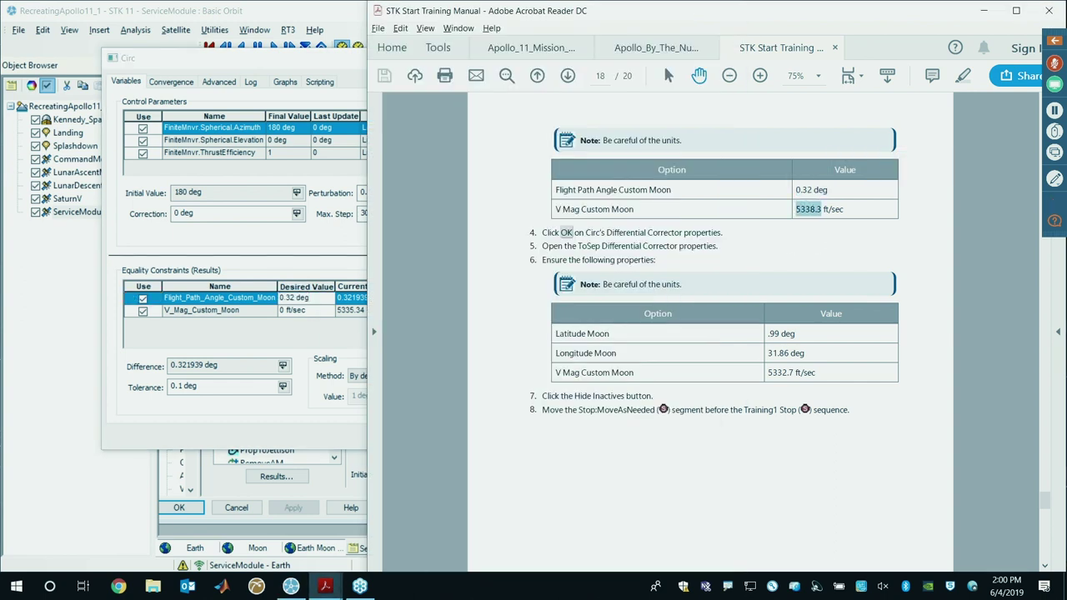
pyautogui.moveTo(815, 210); pyautogui.dragTo(844, 210)
pyautogui.hotkey('ctrl', 'c')
pyautogui.click(296, 309)
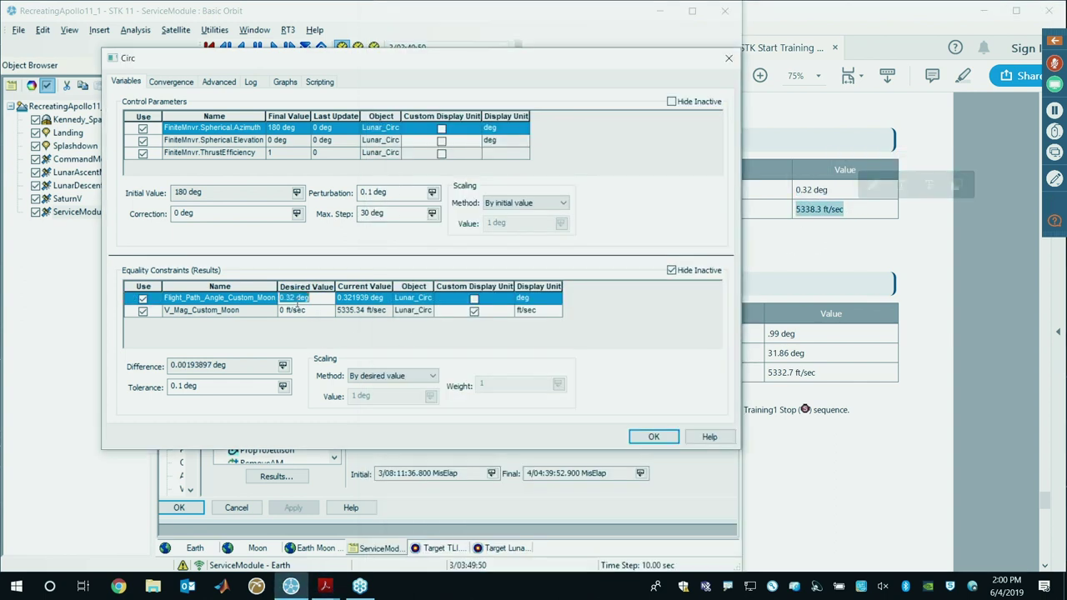
pyautogui.click(300, 309)
pyautogui.hotkey('ctrl', 'v')
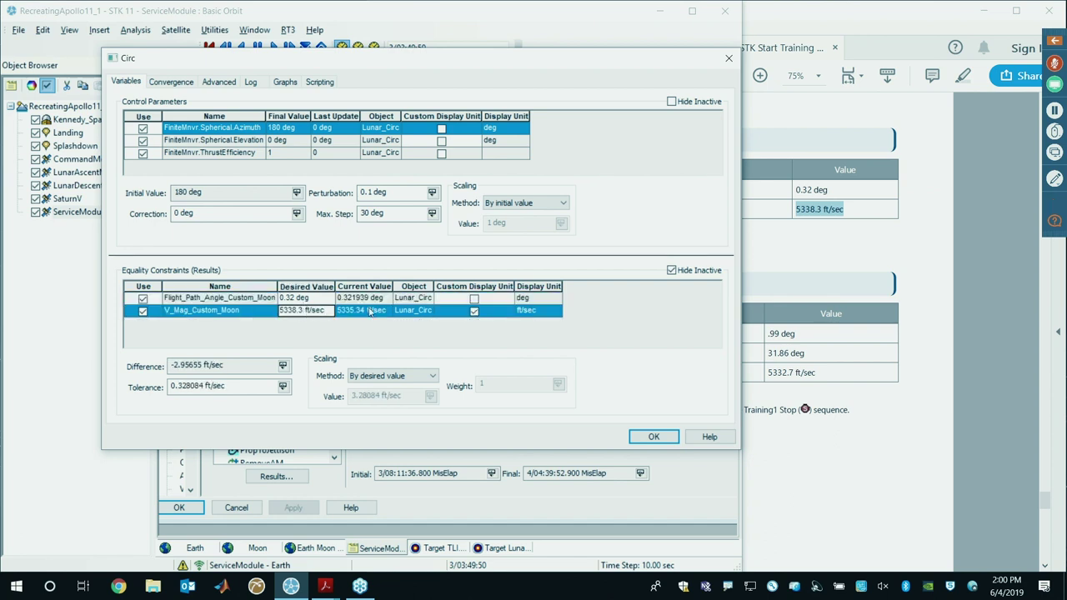
# Step: Accept Circ's properties, and set the ToSep corrector's desired Latitude_Moon to .99 deg, copied from the manual
pyautogui.click(807, 350)
pyautogui.moveTo(767, 333); pyautogui.dragTo(799, 333)
pyautogui.hotkey('ctrl', 'c')
pyautogui.click(331, 403)
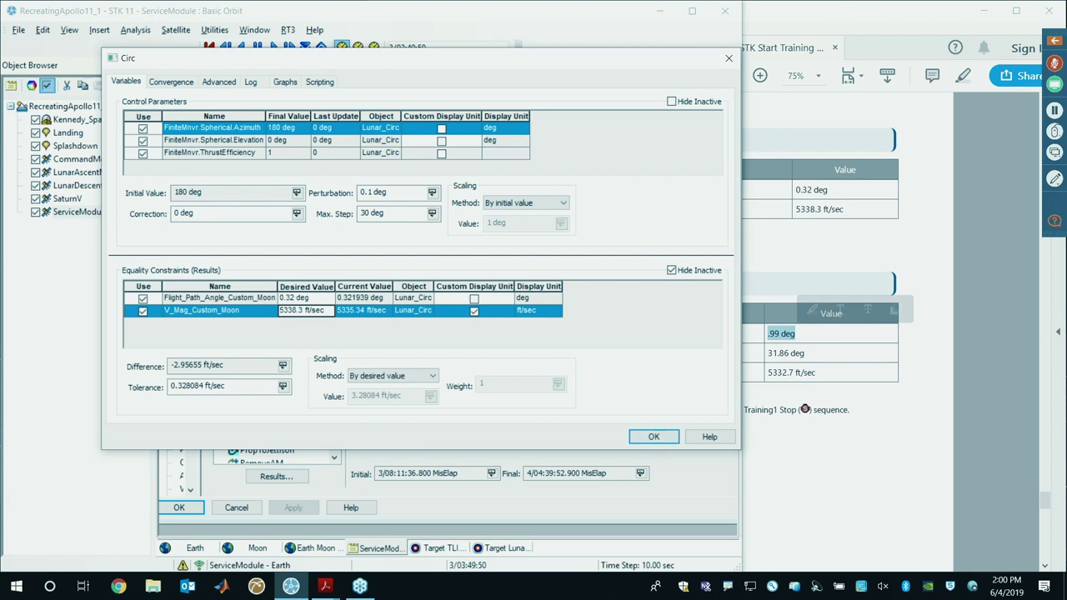
pyautogui.click(654, 437)
pyautogui.click(378, 256)
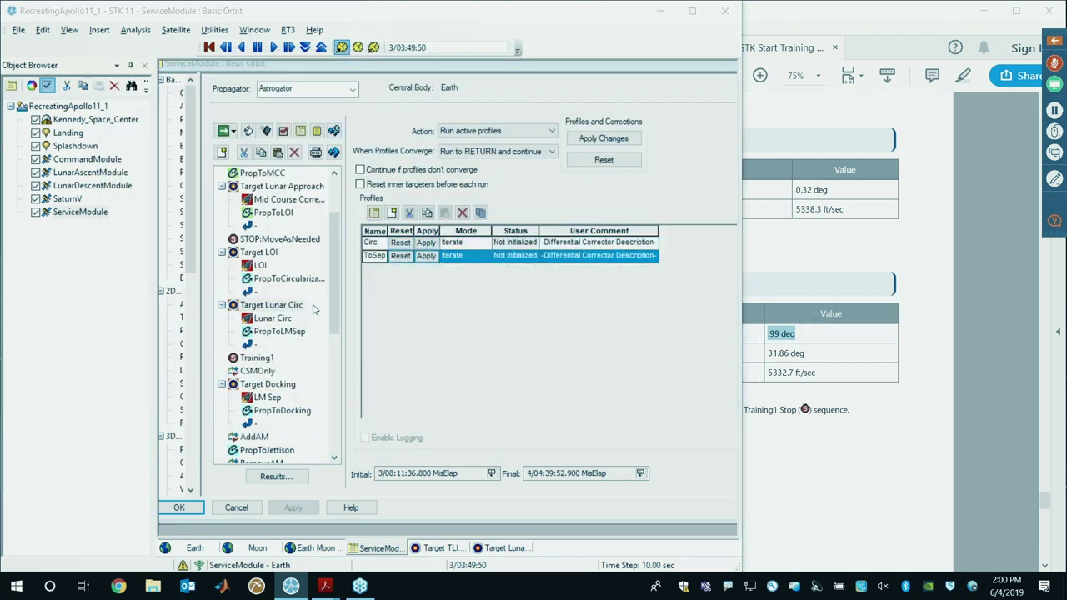
pyautogui.doubleClick(377, 256)
pyautogui.click(240, 340)
pyautogui.hotkey('ctrl', 'v')
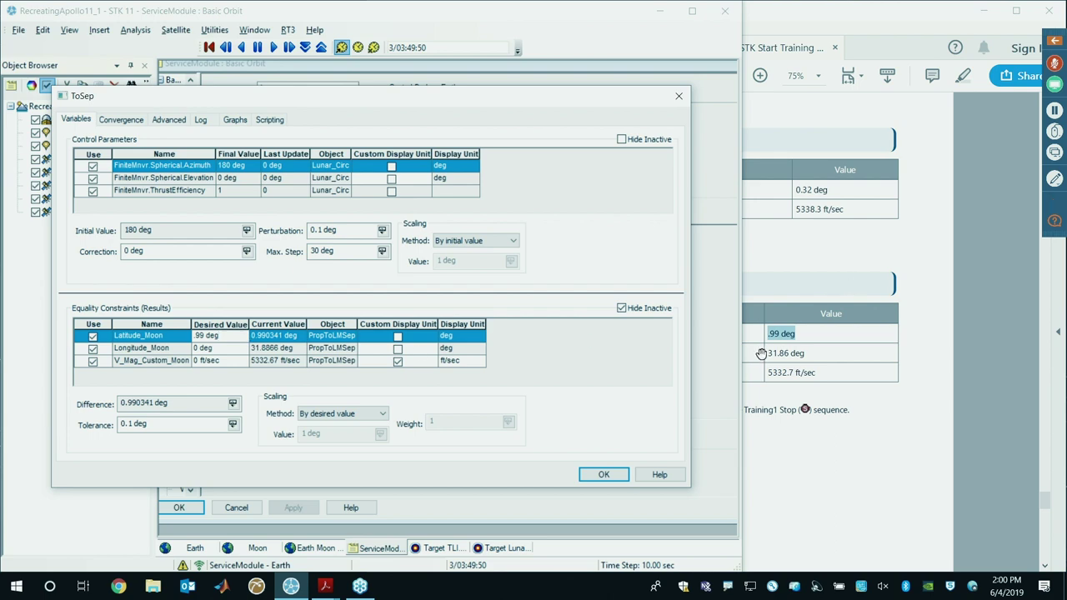
pyautogui.click(607, 474)
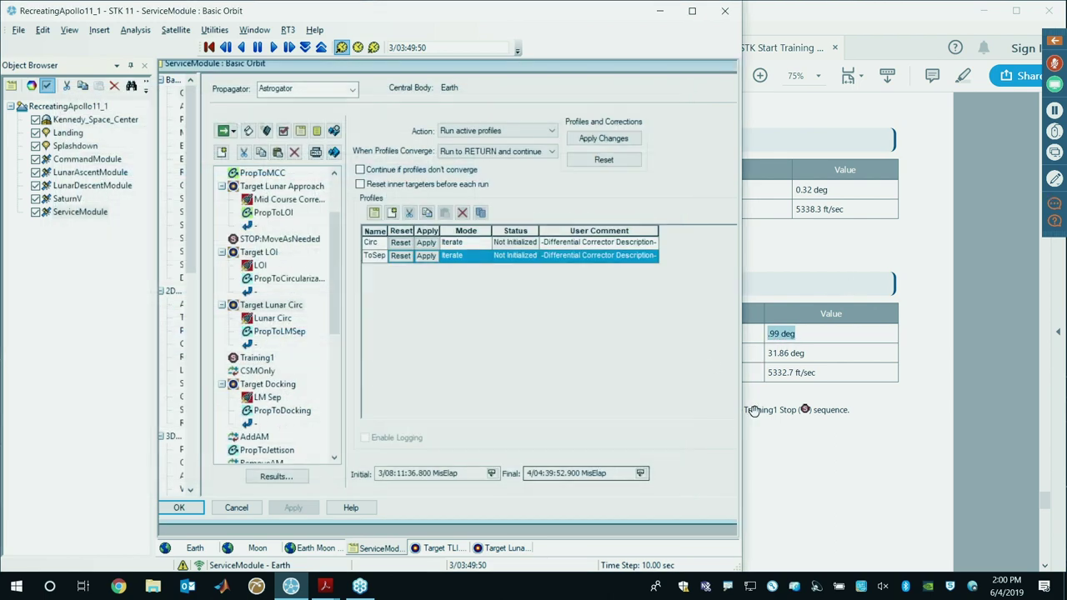
# Step: Copy the longitude from the manual and set ToSep's desired Longitude_Moon to 31.86 deg
pyautogui.click(773, 355)
pyautogui.moveTo(765, 355); pyautogui.dragTo(807, 354)
pyautogui.hotkey('ctrl', 'c')
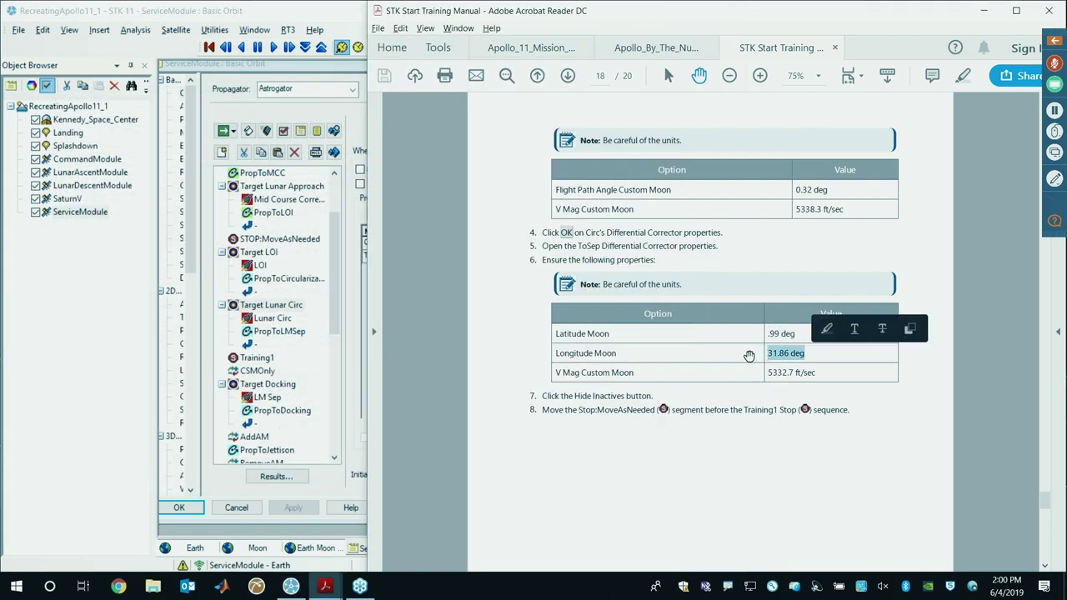
pyautogui.hotkey('alt', 'Tab')
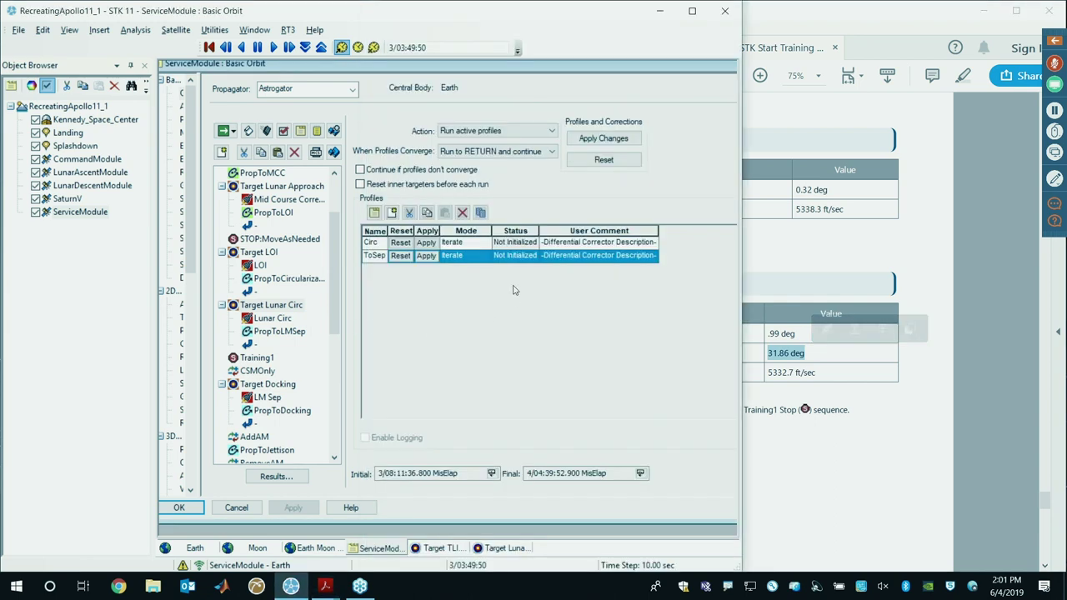
pyautogui.doubleClick(370, 257)
pyautogui.doubleClick(217, 347)
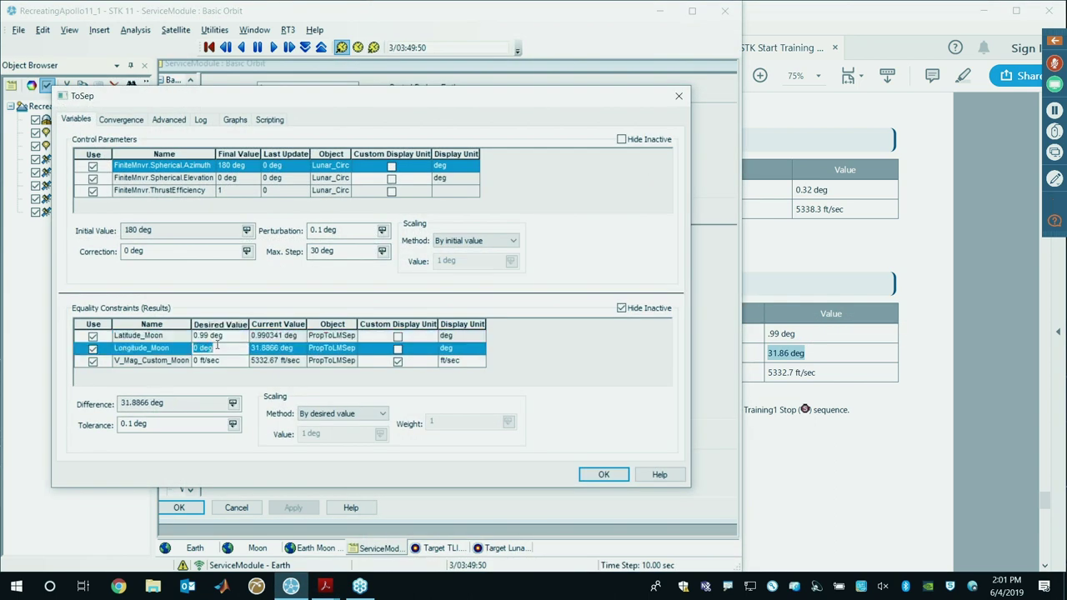
pyautogui.hotkey('ctrl', 'v')
# Step: Set ToSep's desired V_Mag_Custom_Moon to 5332.7 ft/sec from the manual and accept the corrector's properties
pyautogui.click(844, 366)
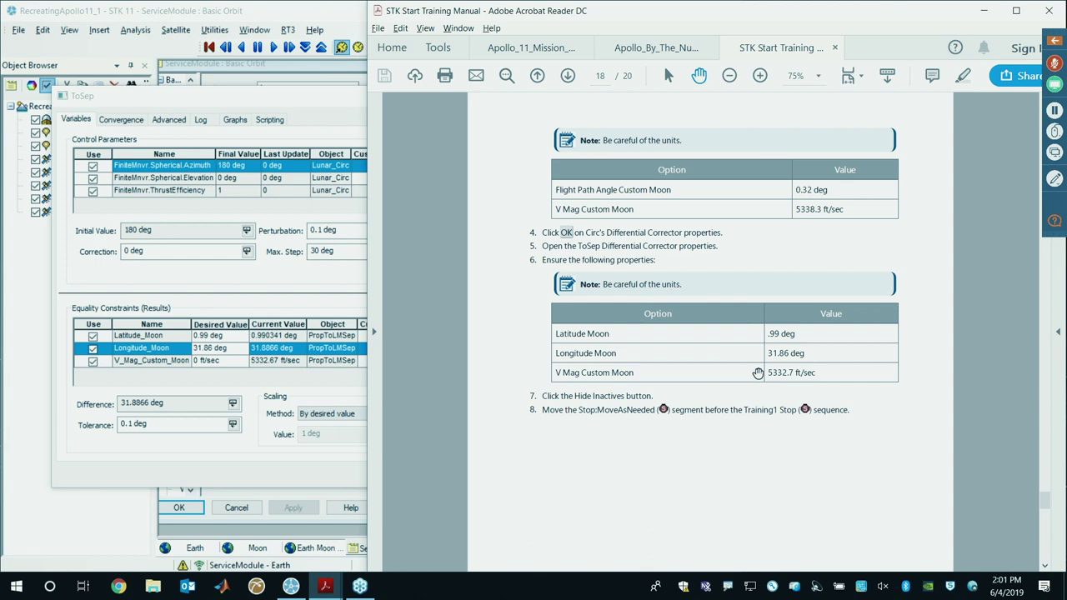
pyautogui.moveTo(769, 372); pyautogui.dragTo(819, 377)
pyautogui.hotkey('ctrl', 'c')
pyautogui.click(771, 374)
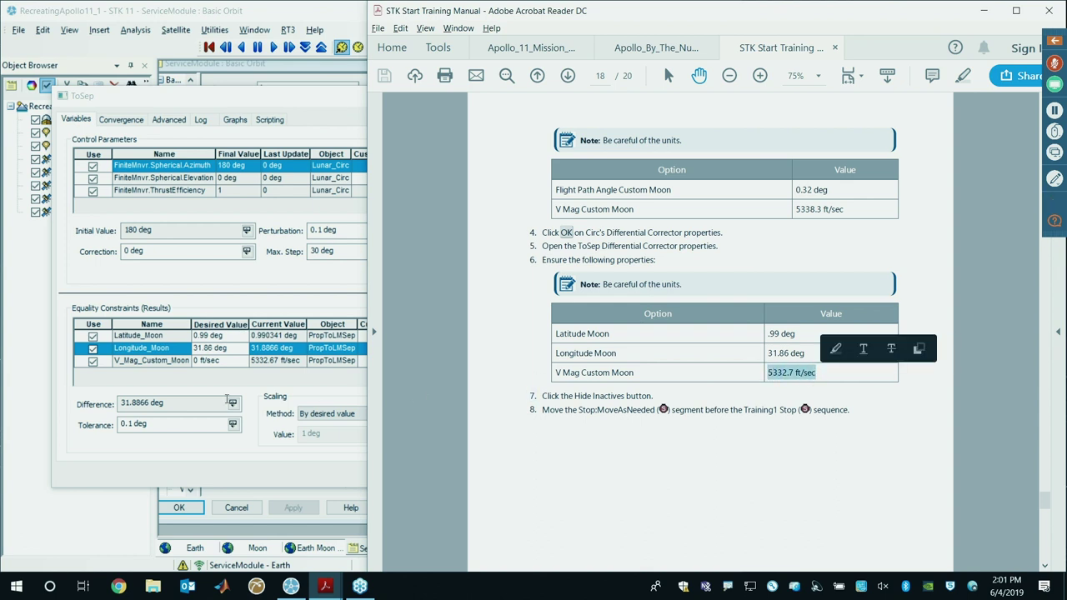
pyautogui.click(215, 360)
pyautogui.click(215, 360)
pyautogui.hotkey('ctrl', 'v')
pyautogui.press('Return')
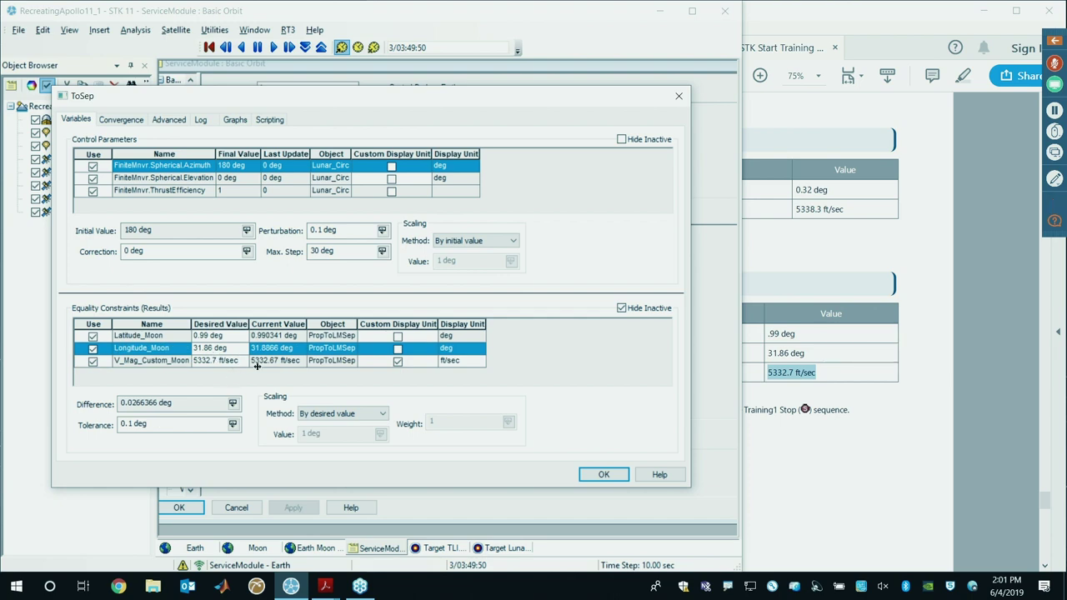
pyautogui.click(603, 474)
# Step: Move the STOP:MoveAsNeeded segment directly before the Training1 stop segment in the mission control sequence, as the manual instructs
pyautogui.click(855, 338)
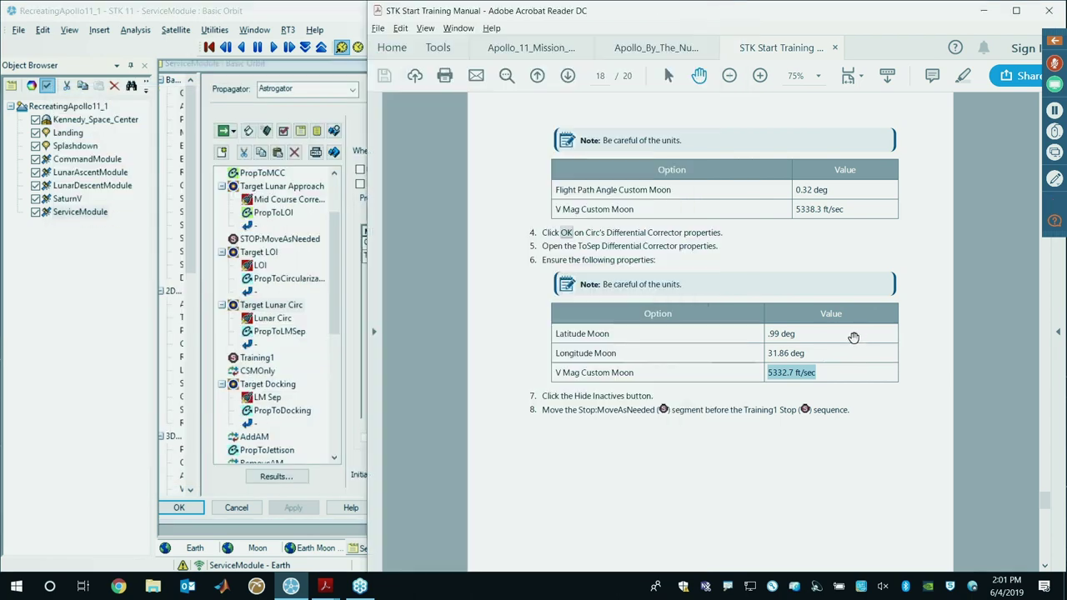
pyautogui.scroll(-3, 807, 371)
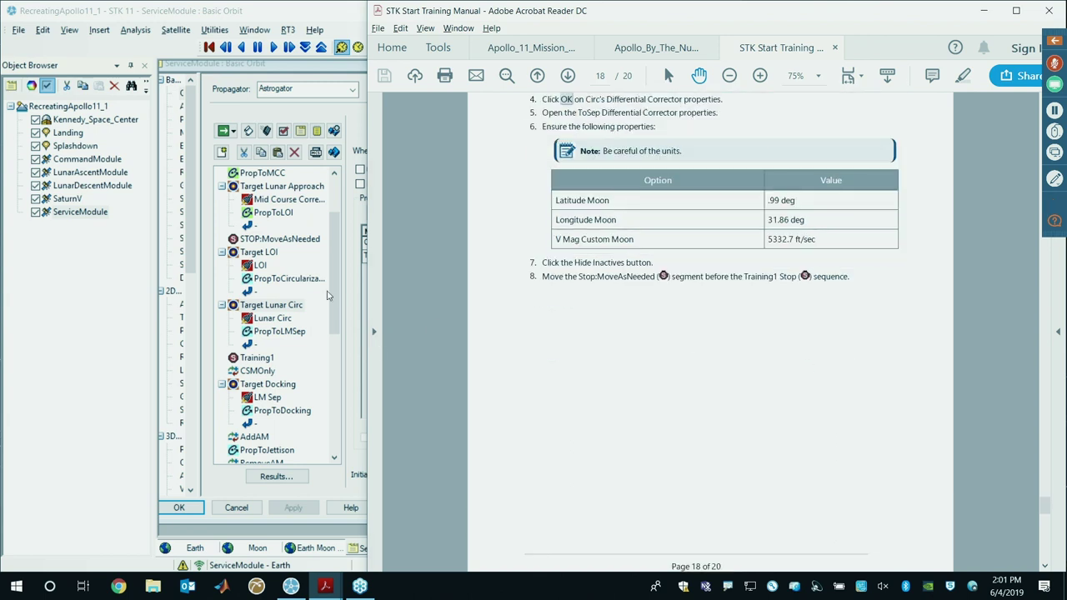
pyautogui.click(271, 305)
pyautogui.moveTo(280, 241); pyautogui.dragTo(262, 353)
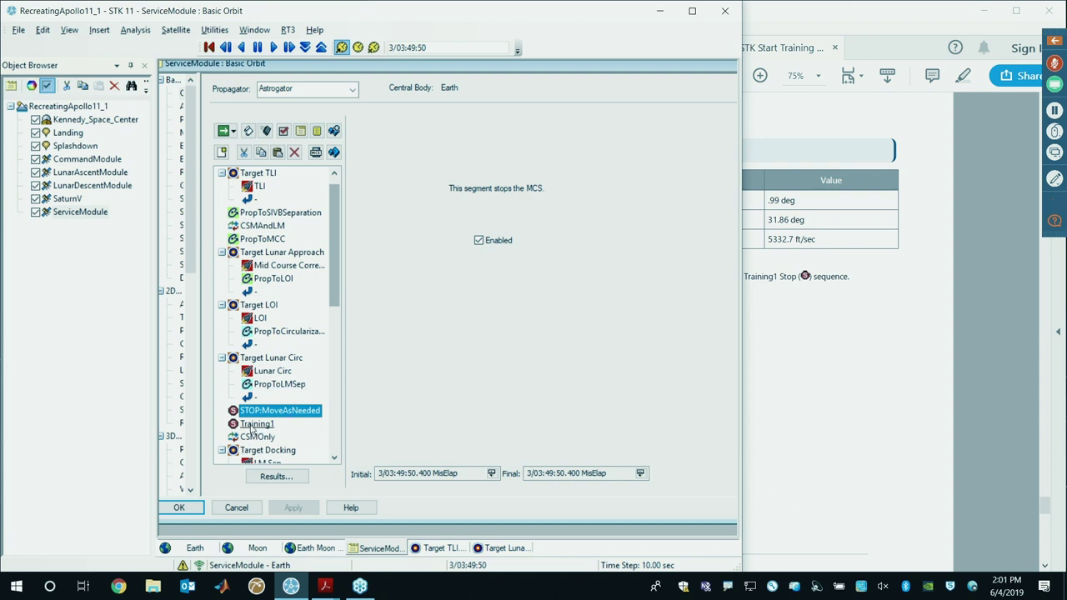
# Step: Move the ServiceModule orbit properties window aside to uncover the Moon view and run the mission control sequence
pyautogui.click(271, 356)
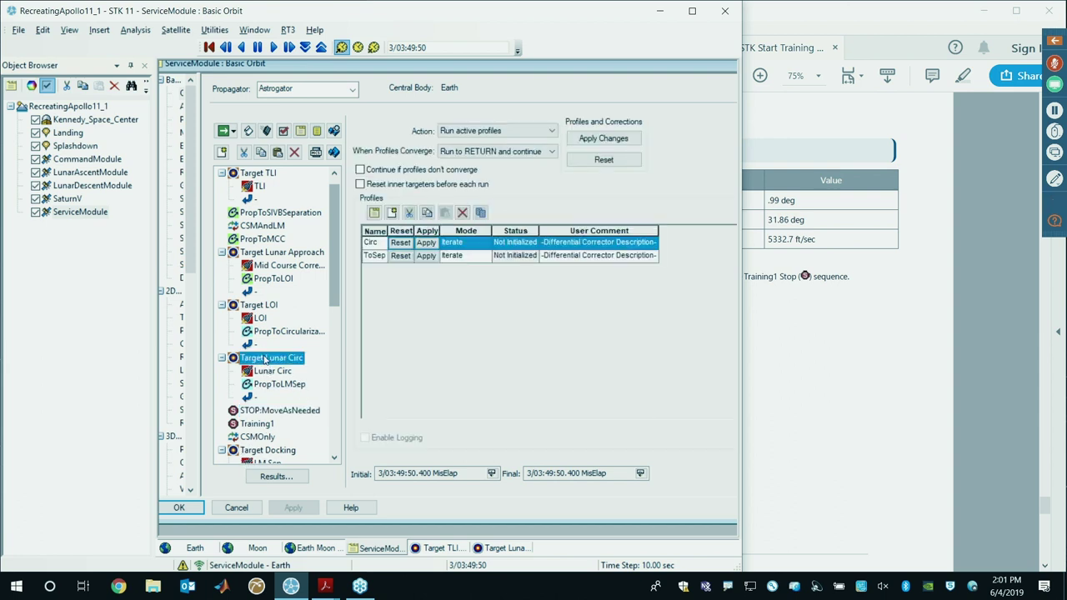
pyautogui.moveTo(246, 65); pyautogui.dragTo(548, 63)
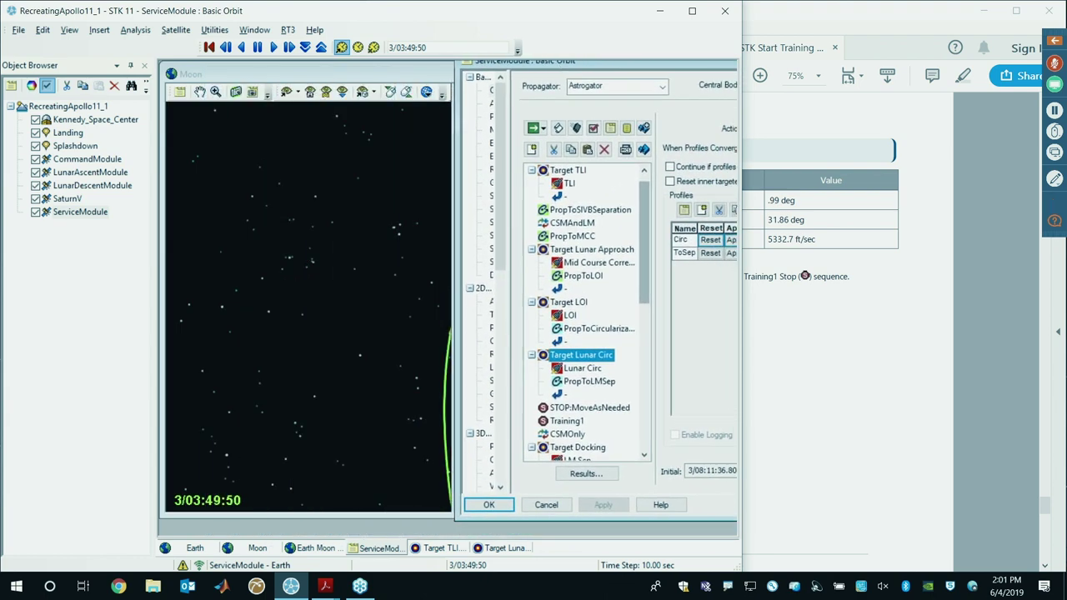
pyautogui.click(538, 130)
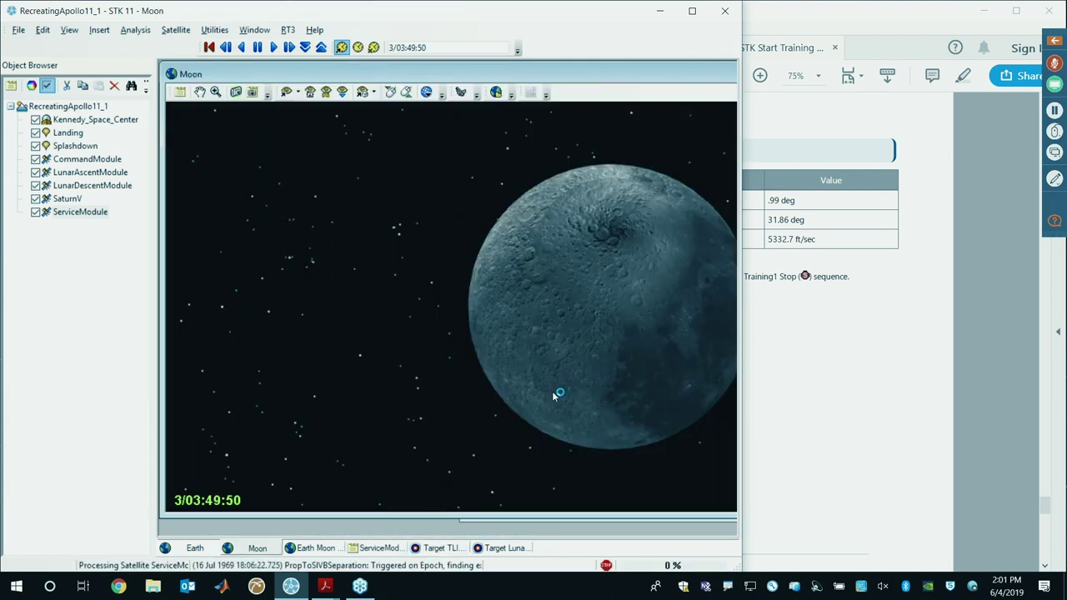